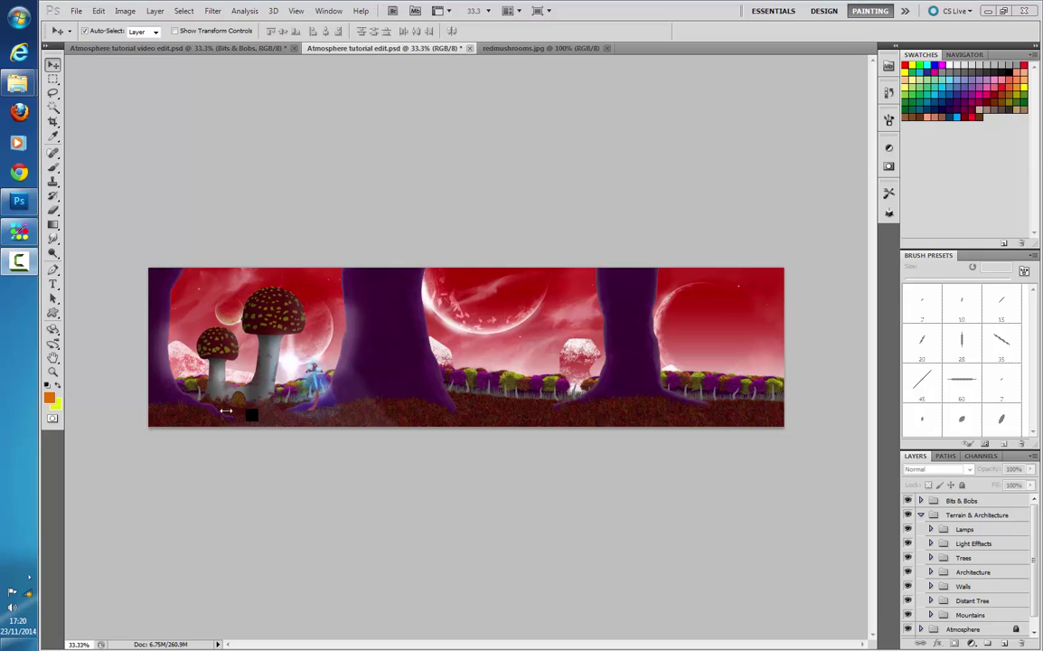
- Compare the finished Atmosphere tutorial edit.psd artwork with the redmushrooms.jpg reference photo
{"action": "left_click", "coordinate": [319, 233]}
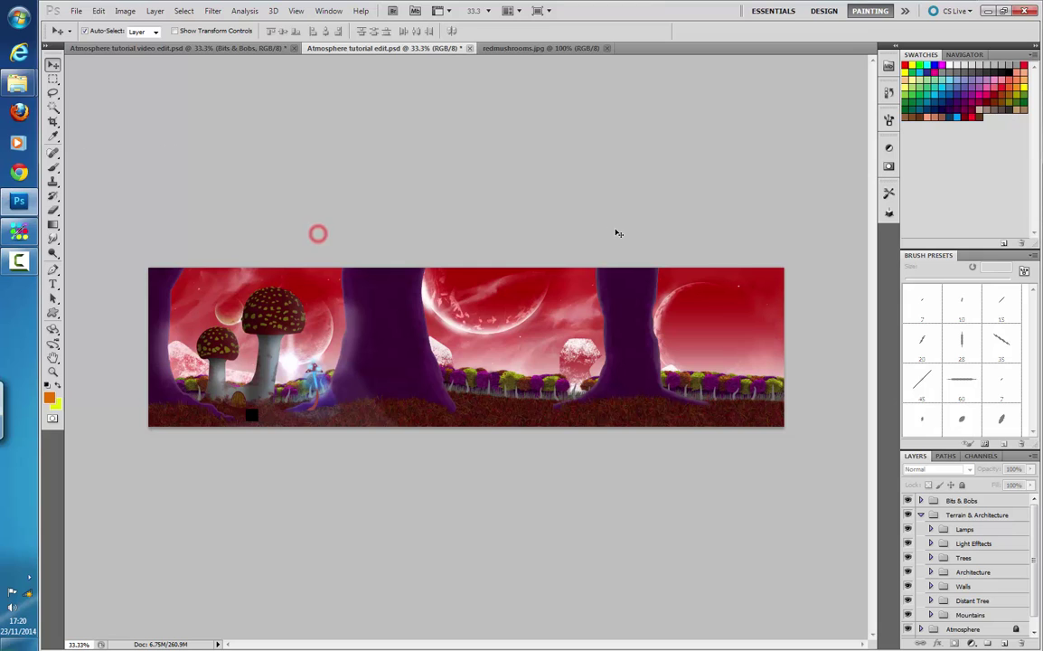
{"action": "key", "text": "ctrl+plus"}
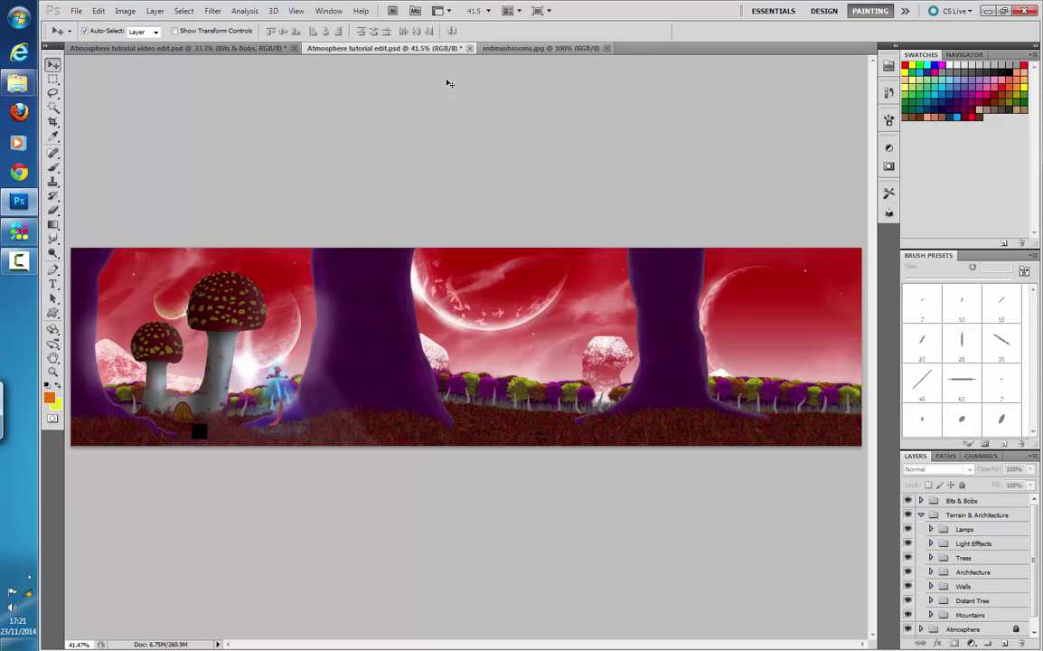
{"action": "left_click", "coordinate": [53, 273]}
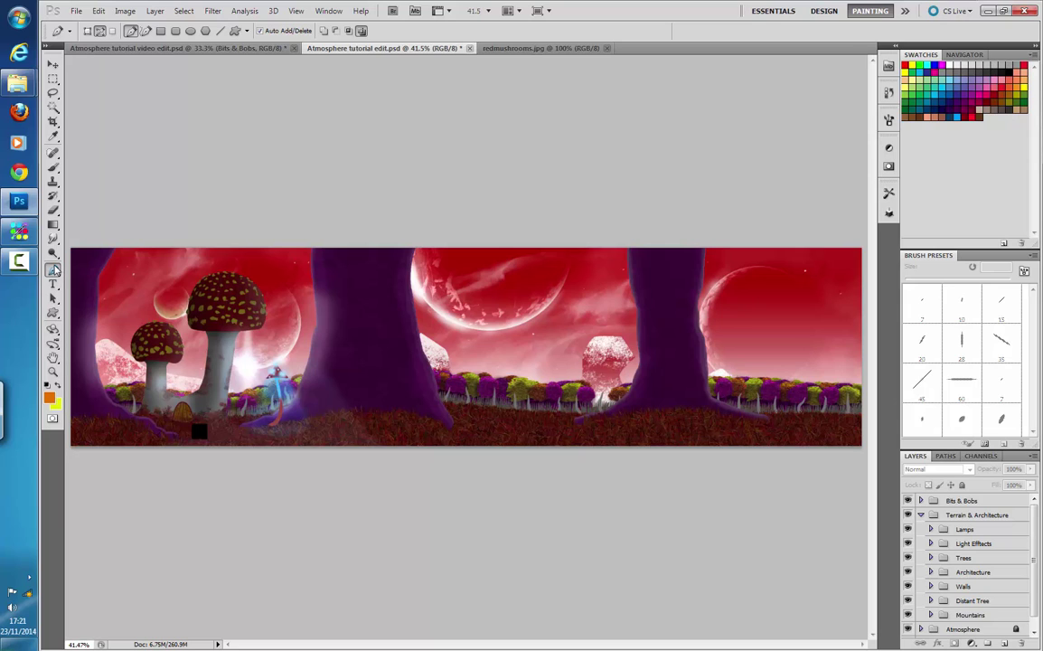
{"action": "left_click", "coordinate": [522, 49]}
{"action": "left_click_drag", "start_coordinate": [537, 77], "coordinate": [522, 84]}
{"action": "left_click", "coordinate": [53, 63]}
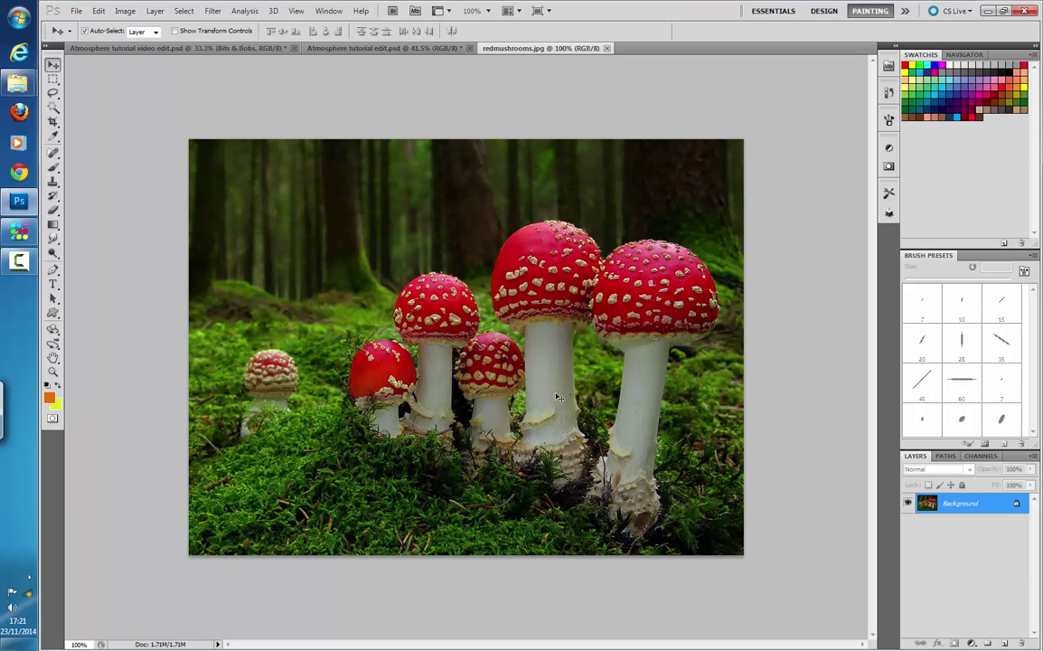
{"action": "left_click", "coordinate": [327, 48]}
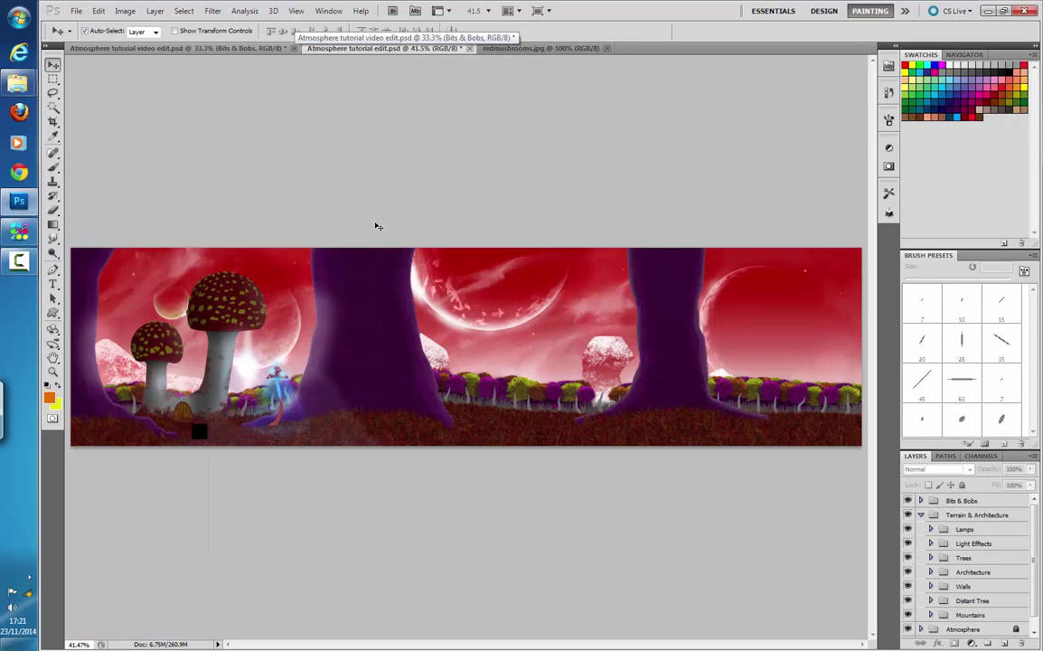
- Examine the working scene in Atmosphere tutorial video edit.psd and the contents of its hidden Bits & Bobs group
{"action": "left_click", "coordinate": [185, 49]}
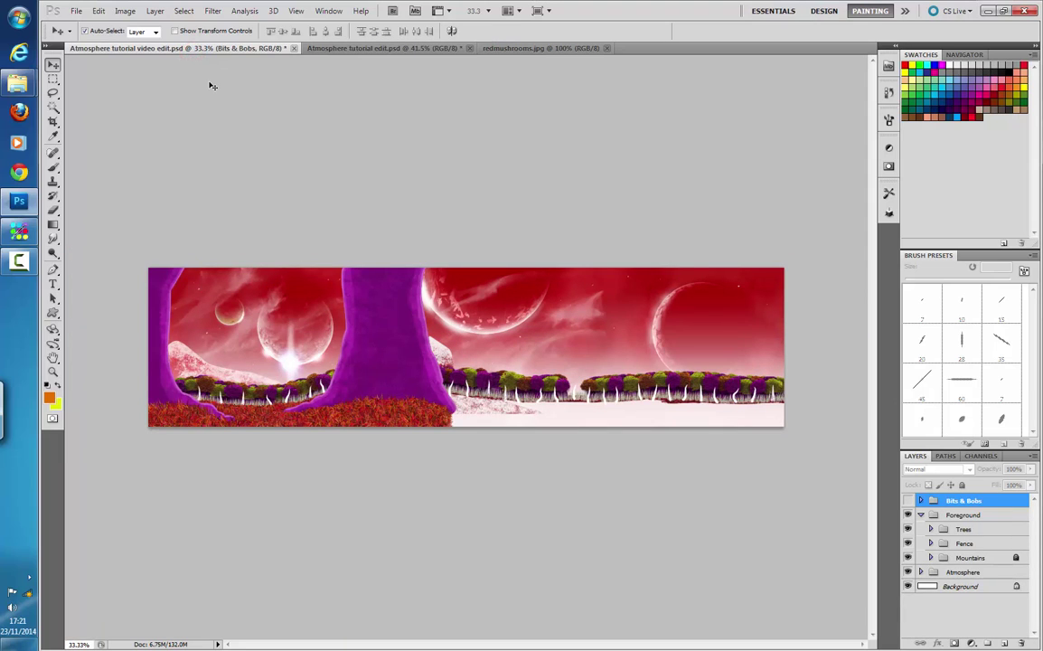
{"action": "key", "text": "ctrl+minus"}
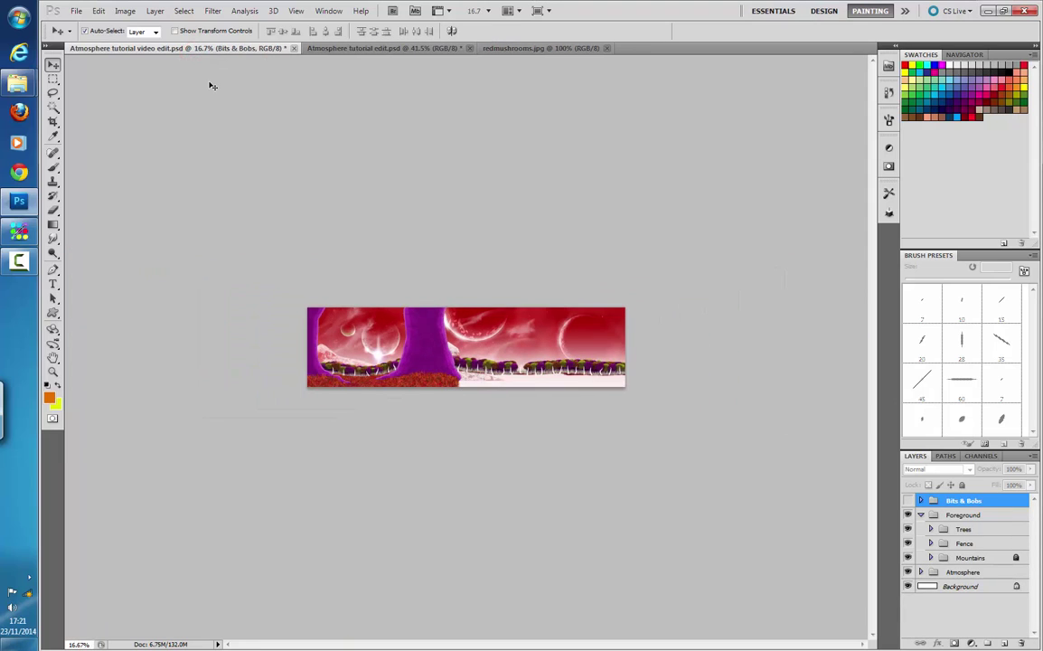
{"action": "key", "text": "ctrl+plus"}
{"action": "key", "text": "ctrl+plus"}
{"action": "key", "text": "ctrl+plus"}
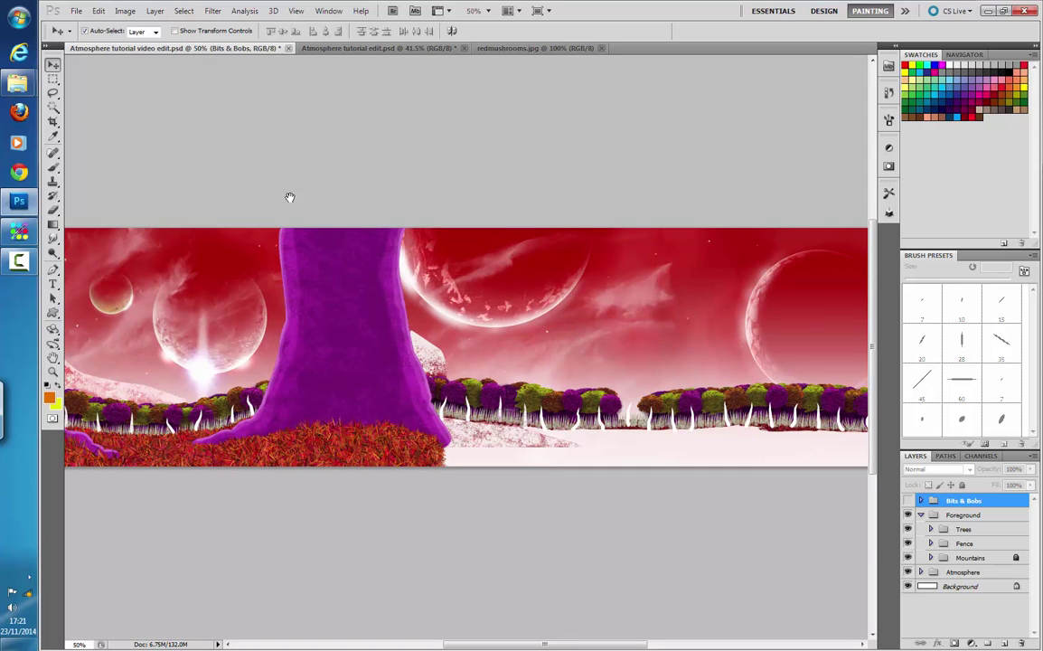
{"action": "left_click_drag", "start_coordinate": [291, 198], "coordinate": [477, 198]}
{"action": "left_click", "coordinate": [907, 501]}
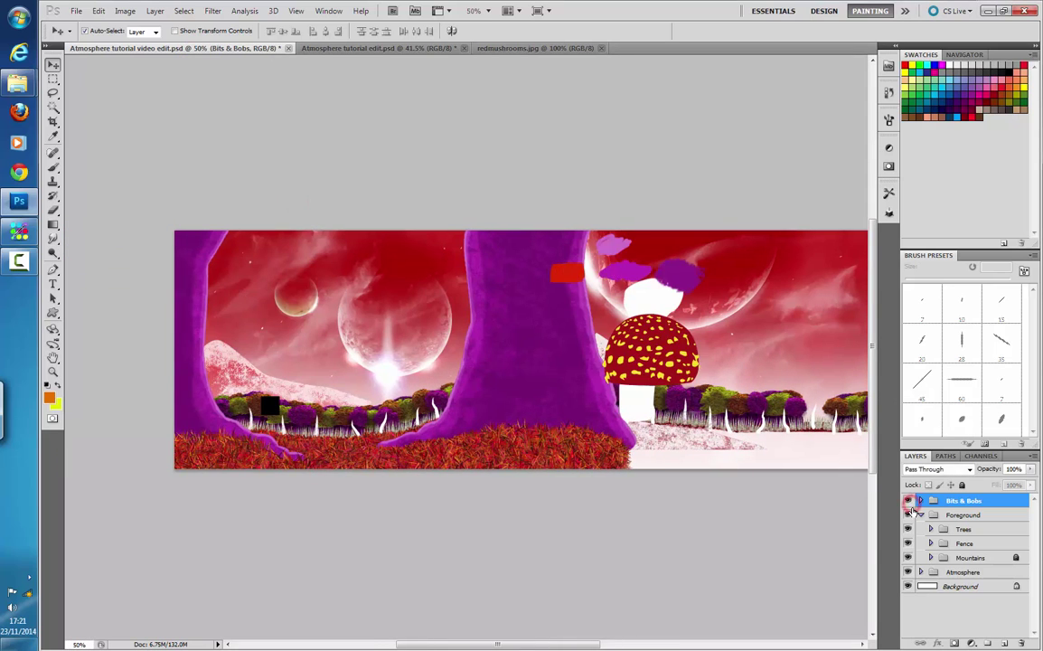
{"action": "left_click", "coordinate": [907, 501]}
{"action": "left_click", "coordinate": [921, 501]}
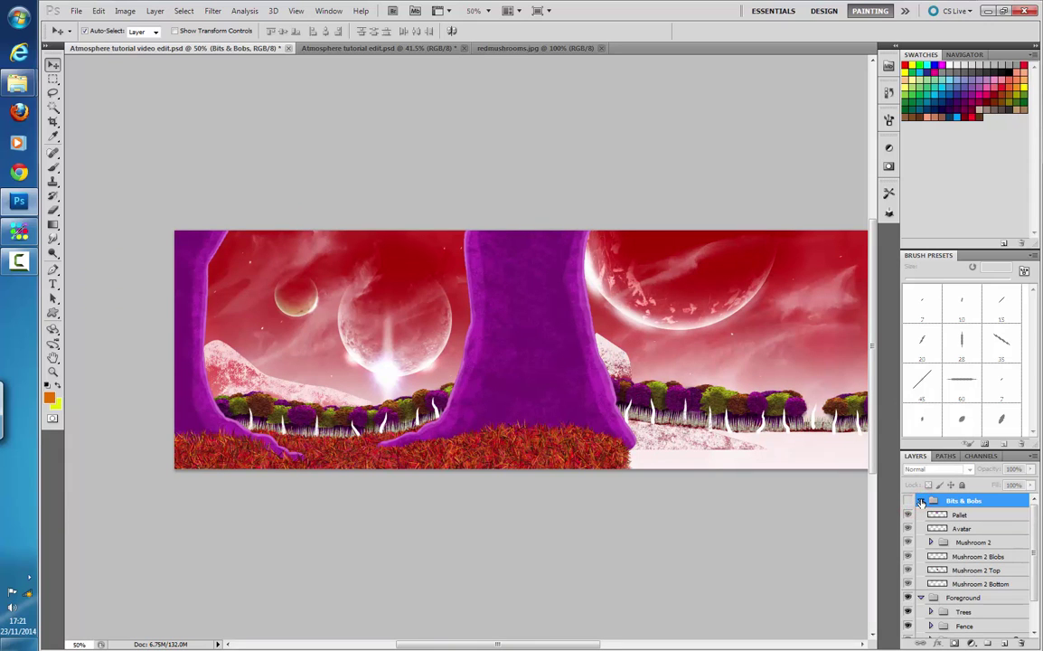
{"action": "left_click", "coordinate": [922, 500]}
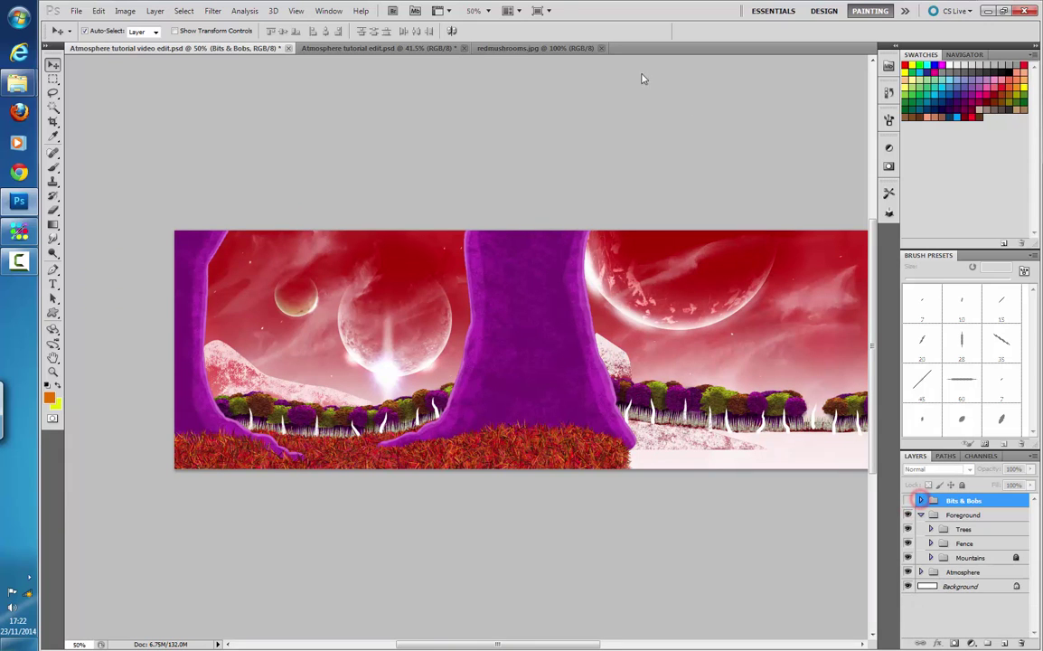
- Convert the redmushrooms.jpg background to Layer 0, select the whole image and copy it into Atmosphere tutorial video edit.psd
{"action": "left_click", "coordinate": [530, 48]}
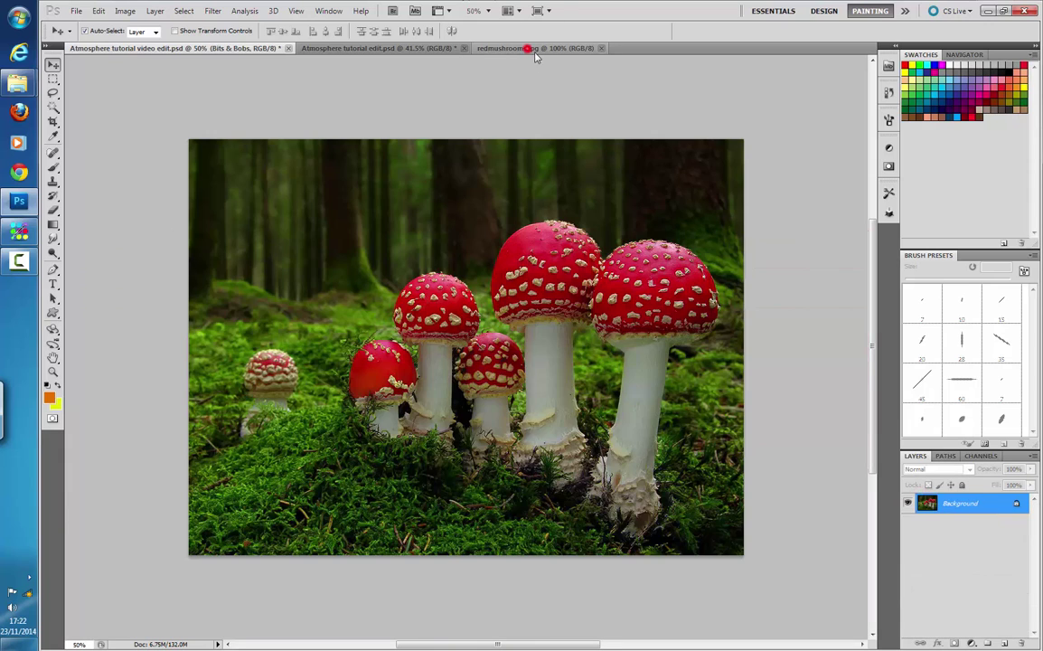
{"action": "double_click", "coordinate": [961, 509]}
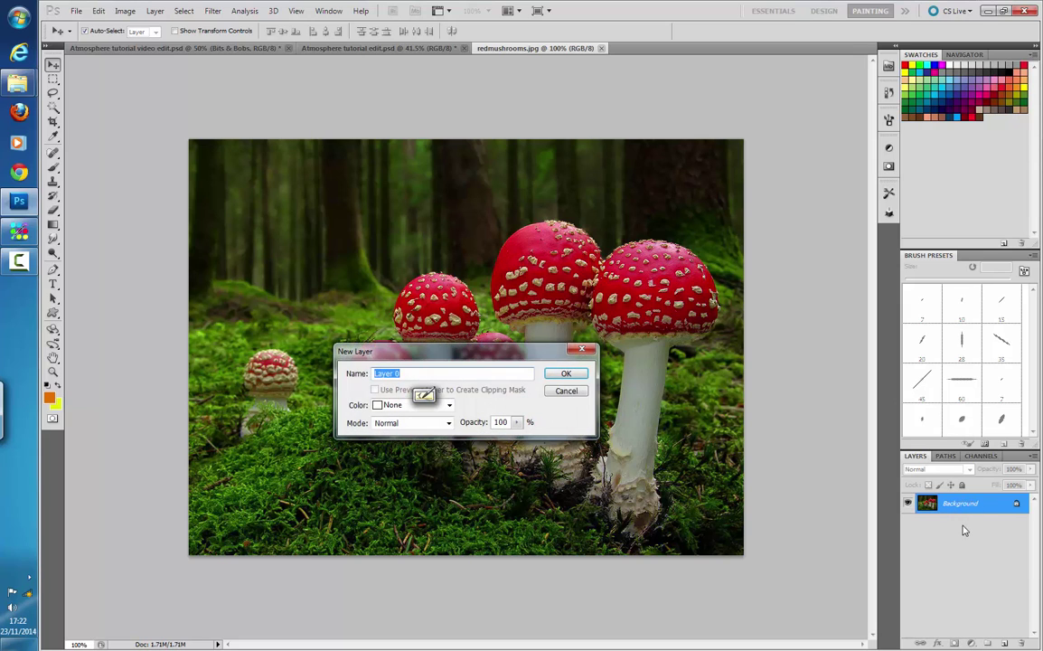
{"action": "key", "text": "Return"}
{"action": "left_click", "coordinate": [927, 504], "text": "ctrl"}
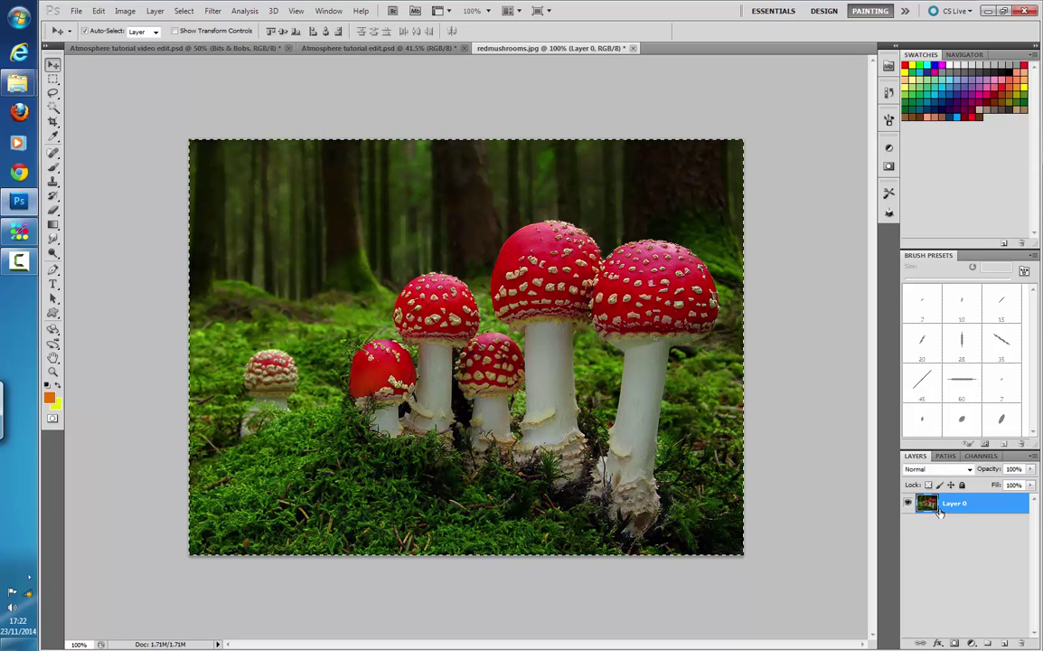
{"action": "left_click", "coordinate": [238, 48]}
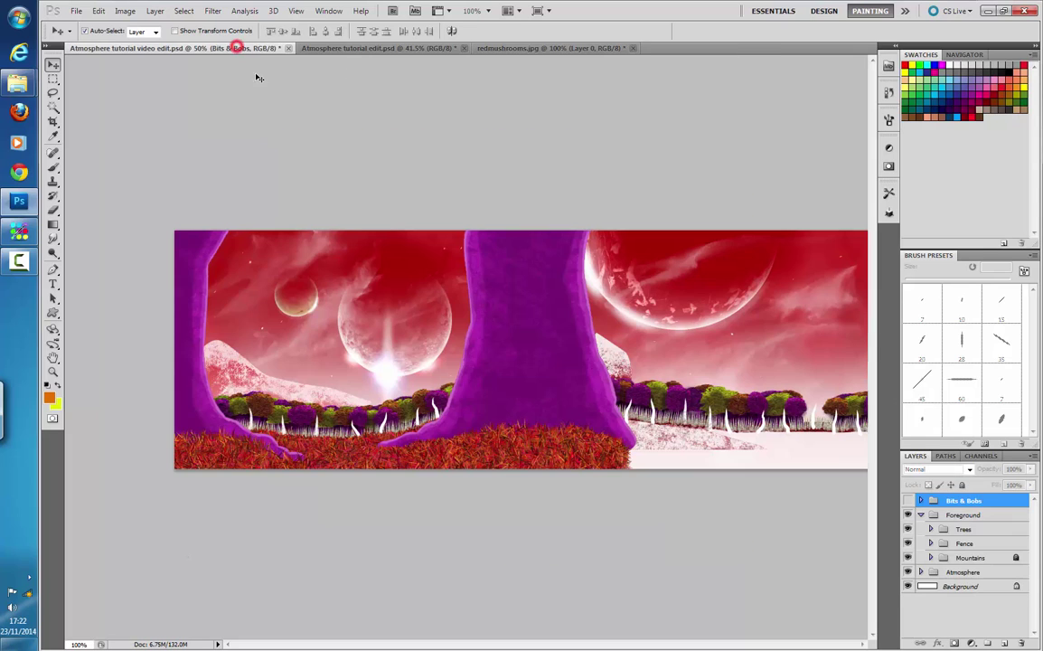
{"action": "key", "text": "ctrl+v"}
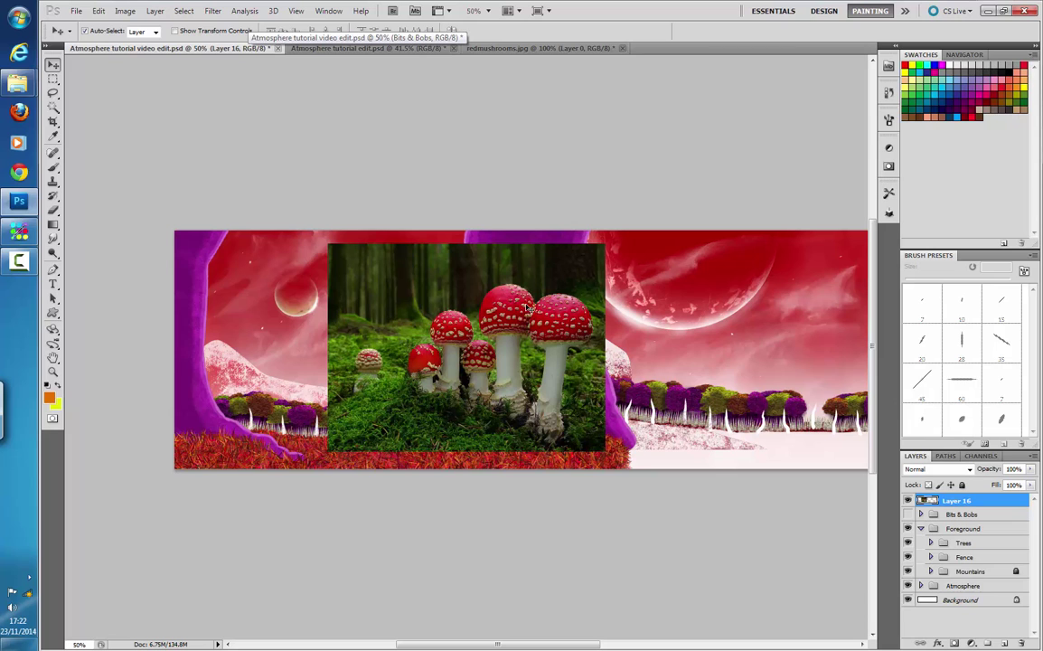
- Scale the pasted mushroom photo proportionally to about 117% and position it between the two purple tree trunks
{"action": "left_click_drag", "start_coordinate": [555, 299], "coordinate": [606, 322]}
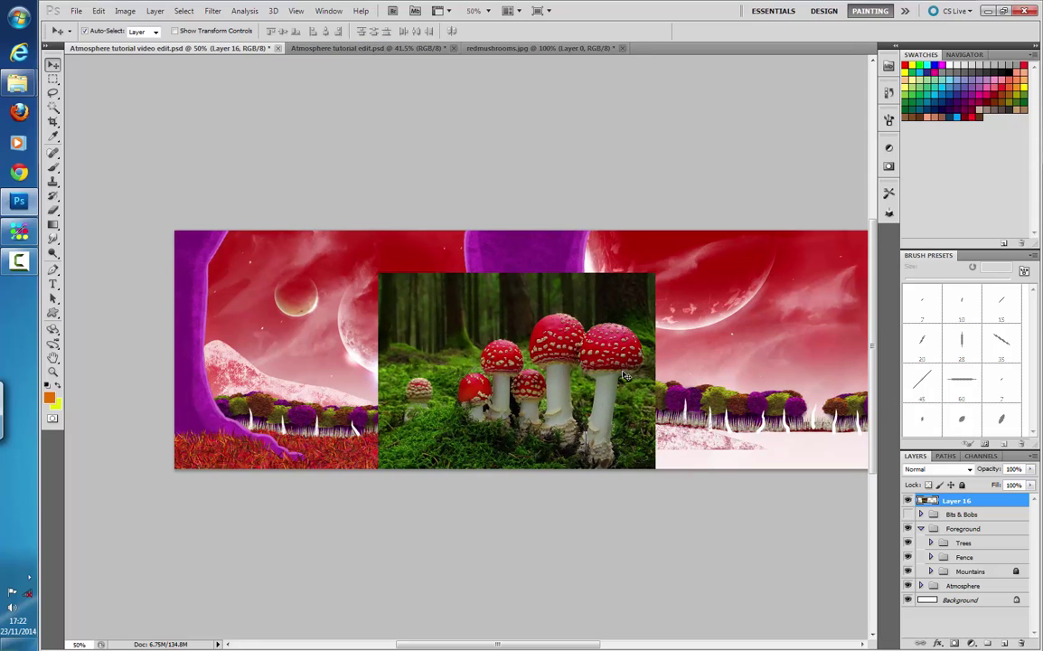
{"action": "key", "text": "ctrl+t"}
{"action": "left_click_drag", "start_coordinate": [659, 272], "coordinate": [701, 236]}
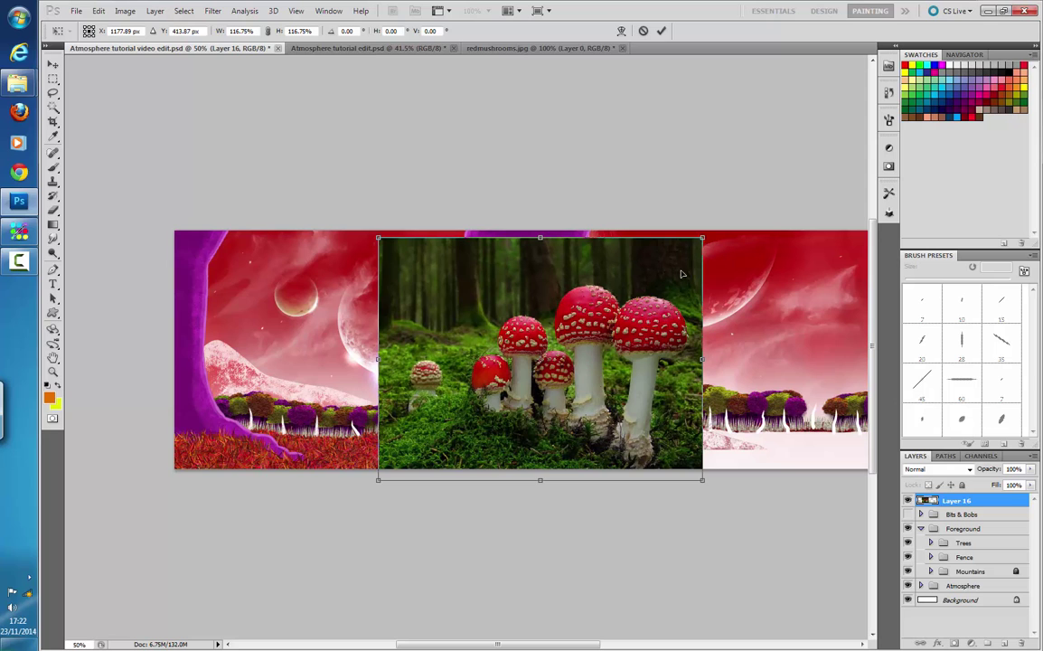
{"action": "key", "text": "Return"}
{"action": "left_click_drag", "start_coordinate": [636, 323], "coordinate": [458, 331]}
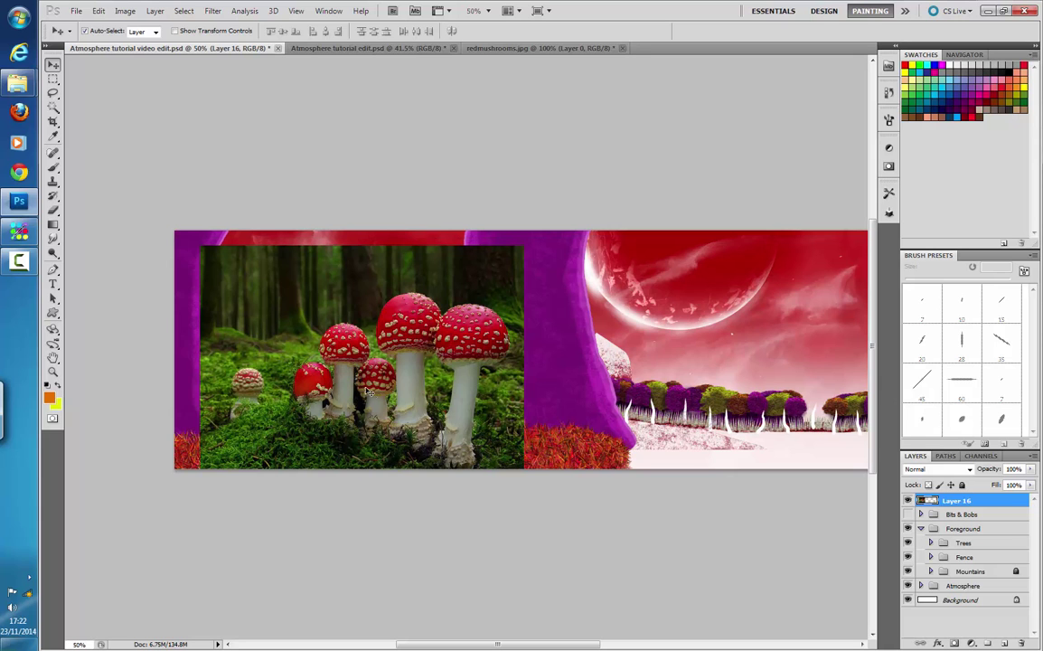
- Examine the caps and stems of the pasted mushrooms up close at 200%
{"action": "key", "text": "super"}
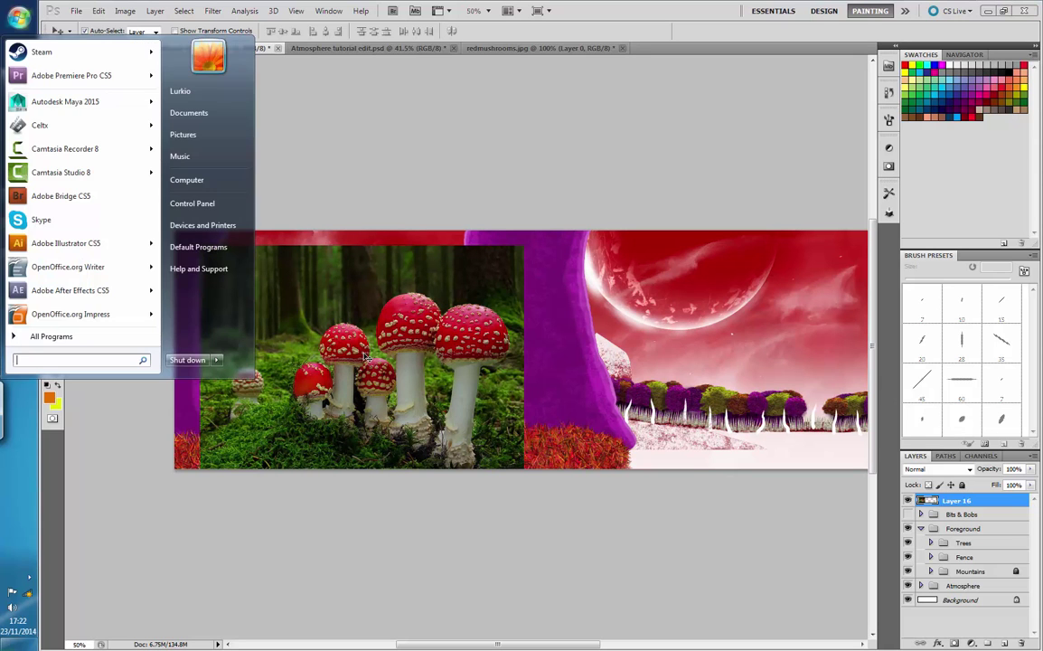
{"action": "key", "text": "Escape"}
{"action": "scroll", "coordinate": [366, 357], "scroll_direction": "up", "scroll_amount": 3}
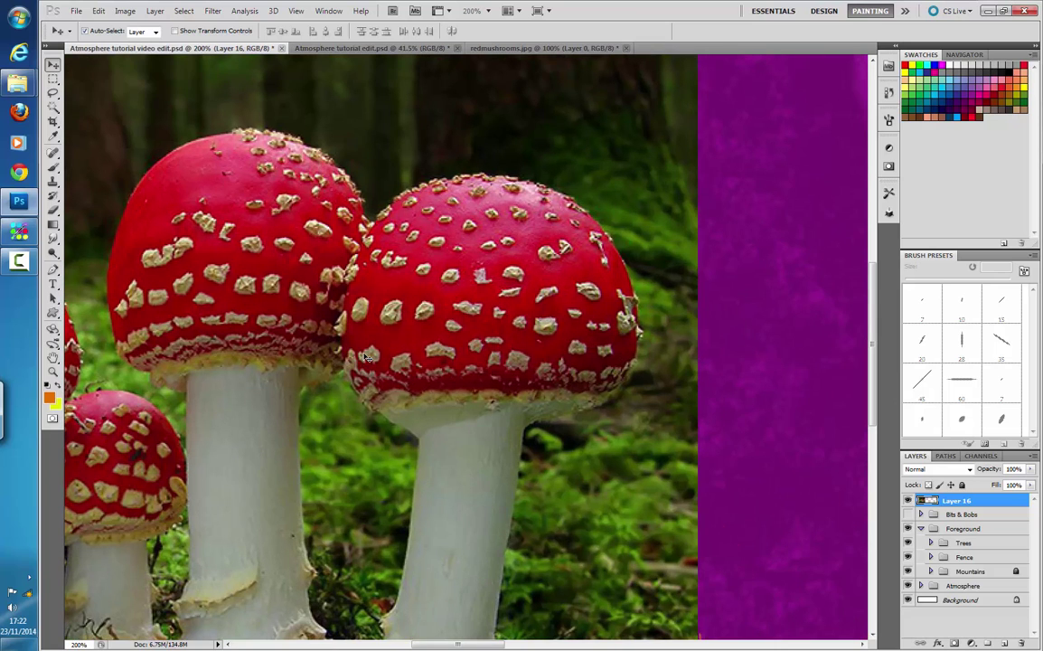
{"action": "right_click", "coordinate": [365, 357]}
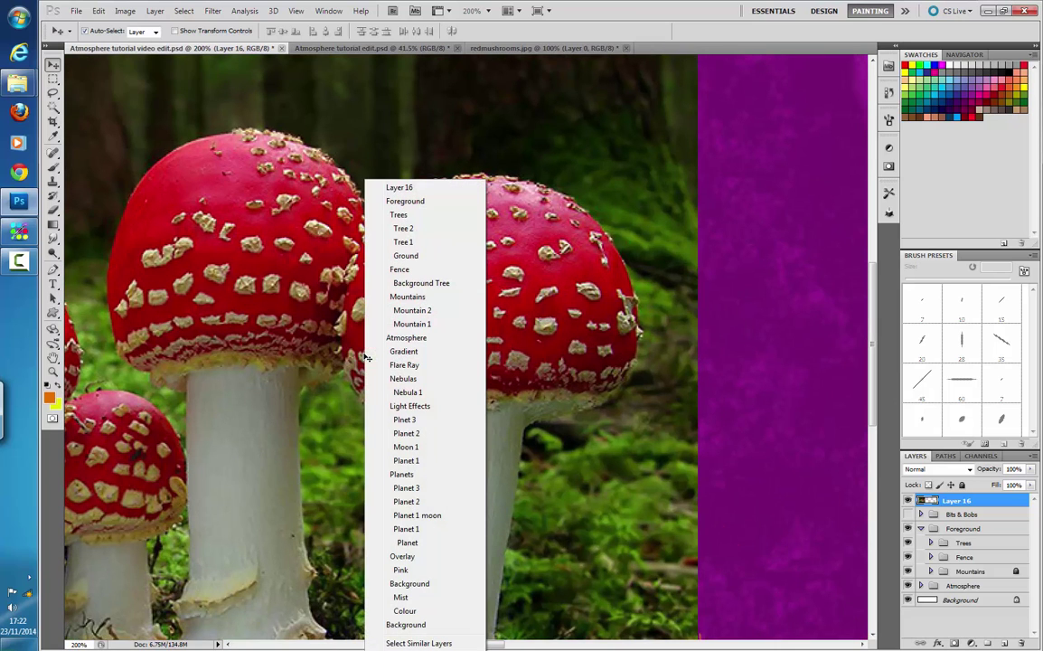
{"action": "left_click", "coordinate": [252, 288]}
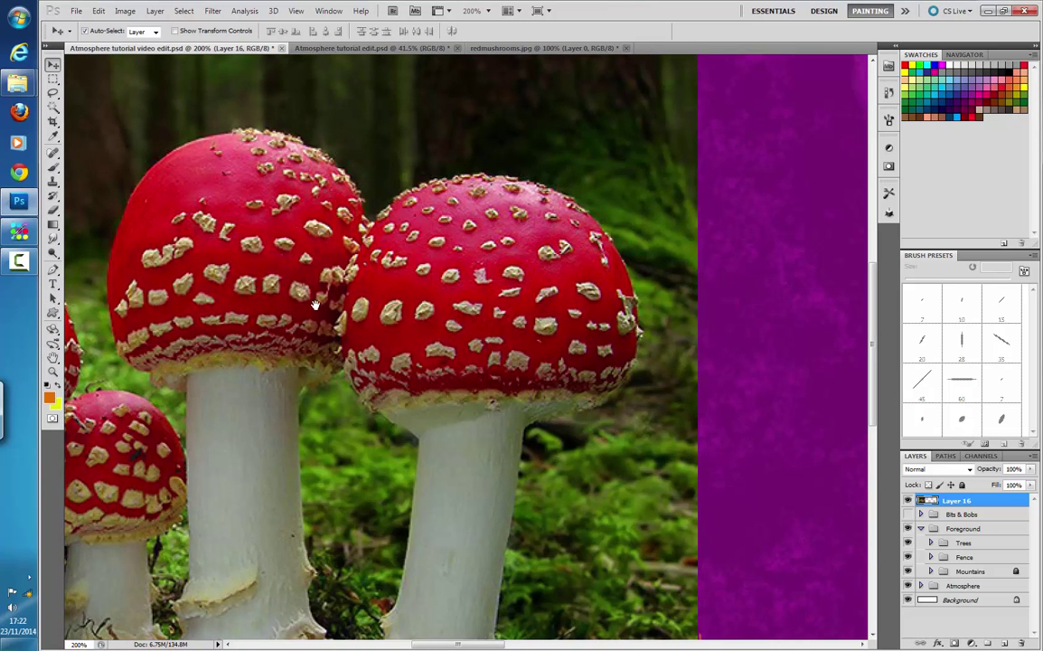
{"action": "left_click_drag", "start_coordinate": [284, 276], "coordinate": [749, 264]}
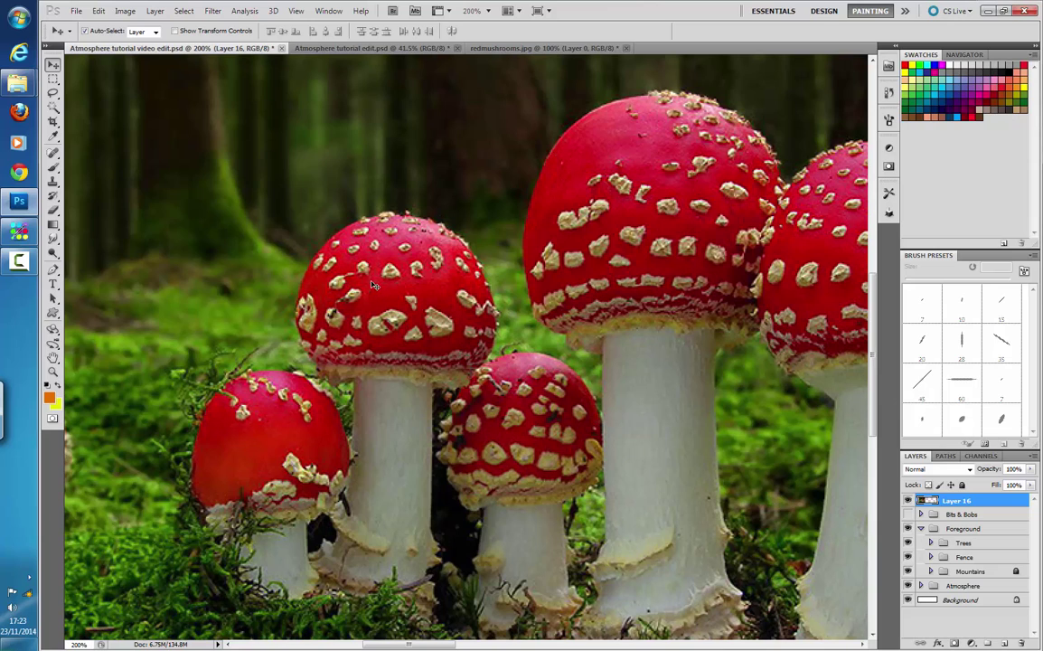
- Create a new layer group inside Foreground, between the Trees and Fence groups
{"action": "left_click", "coordinate": [964, 557]}
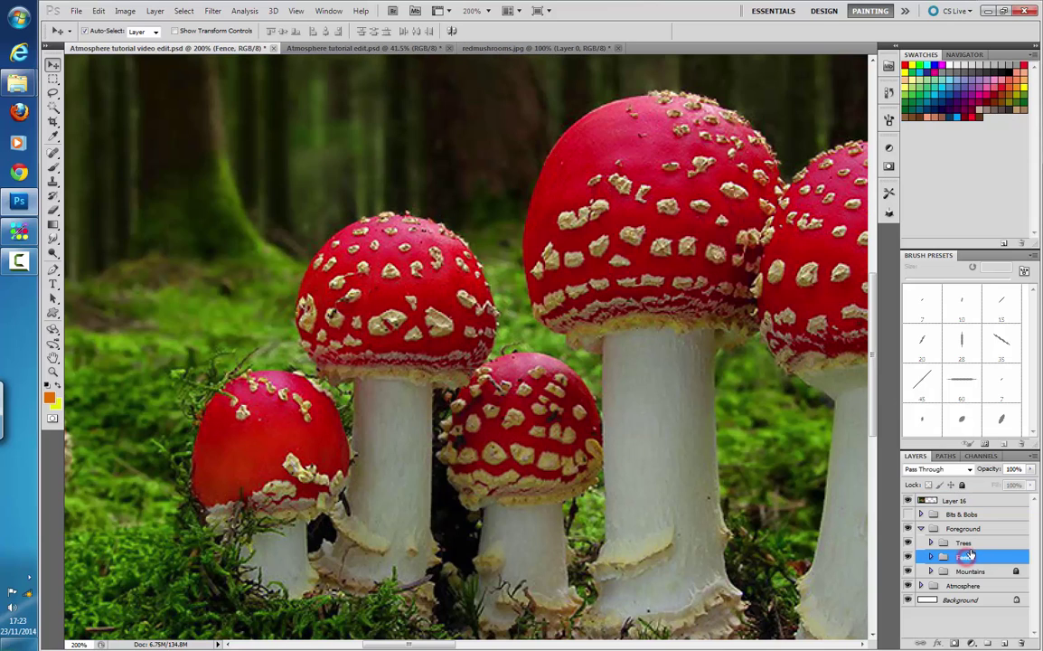
{"action": "left_click", "coordinate": [966, 542]}
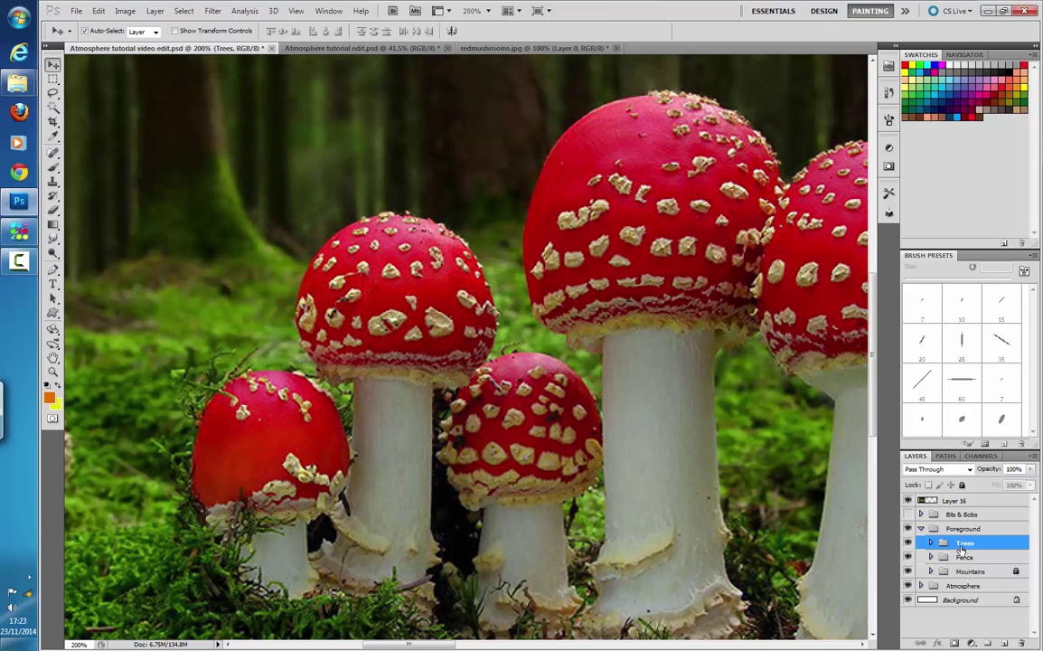
{"action": "left_click", "coordinate": [965, 557]}
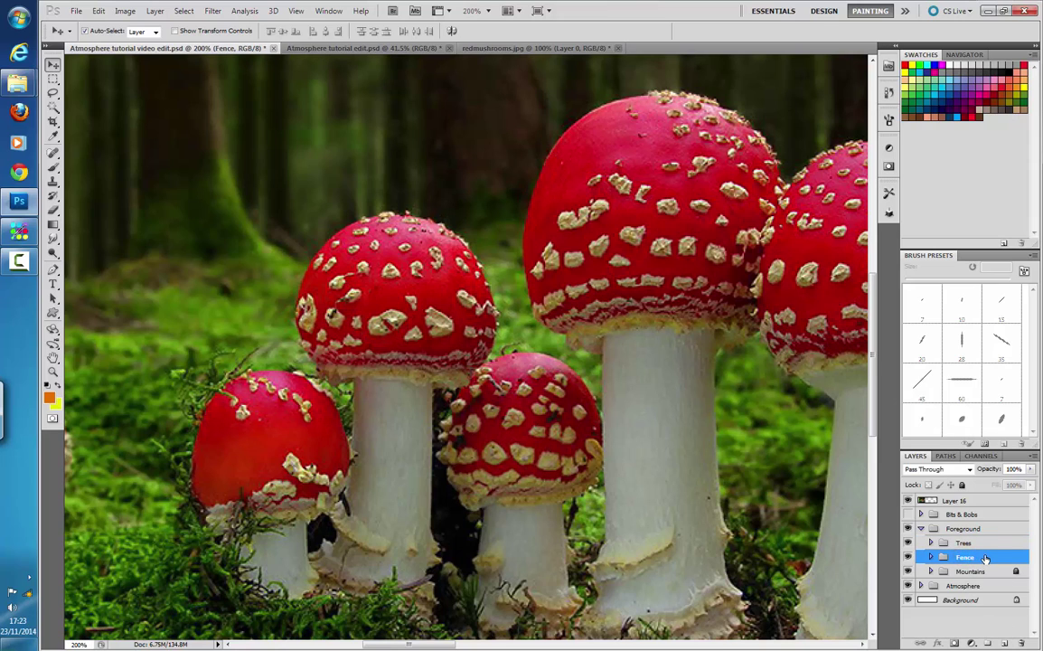
{"action": "left_click", "coordinate": [987, 643]}
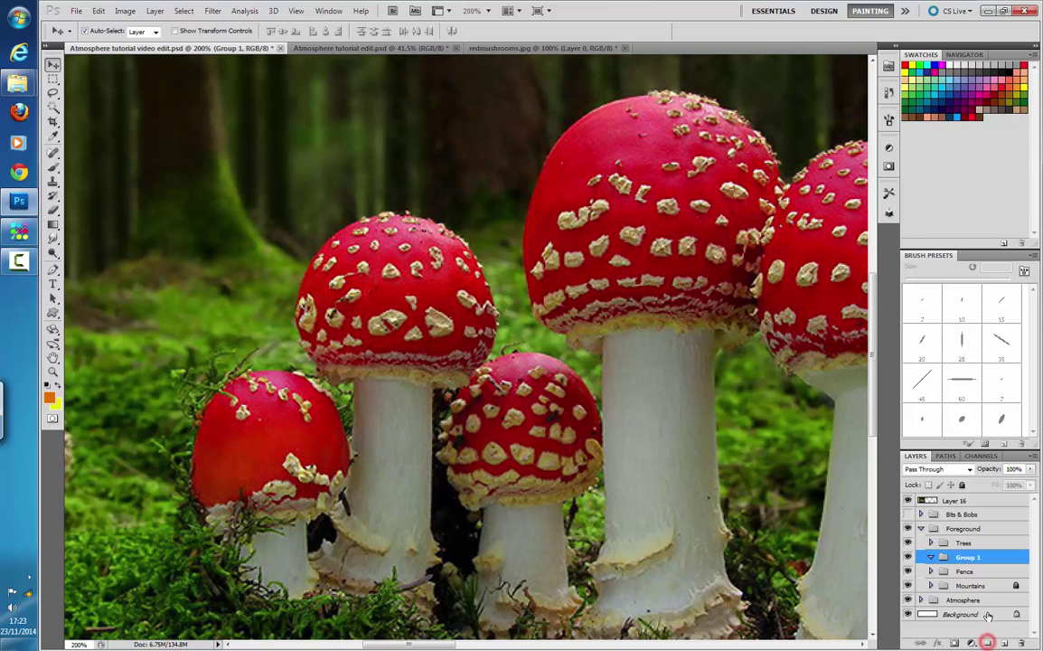
- Check the Walls and Architecture group names in the finished Atmosphere tutorial edit.psd for reference
{"action": "left_click", "coordinate": [393, 48]}
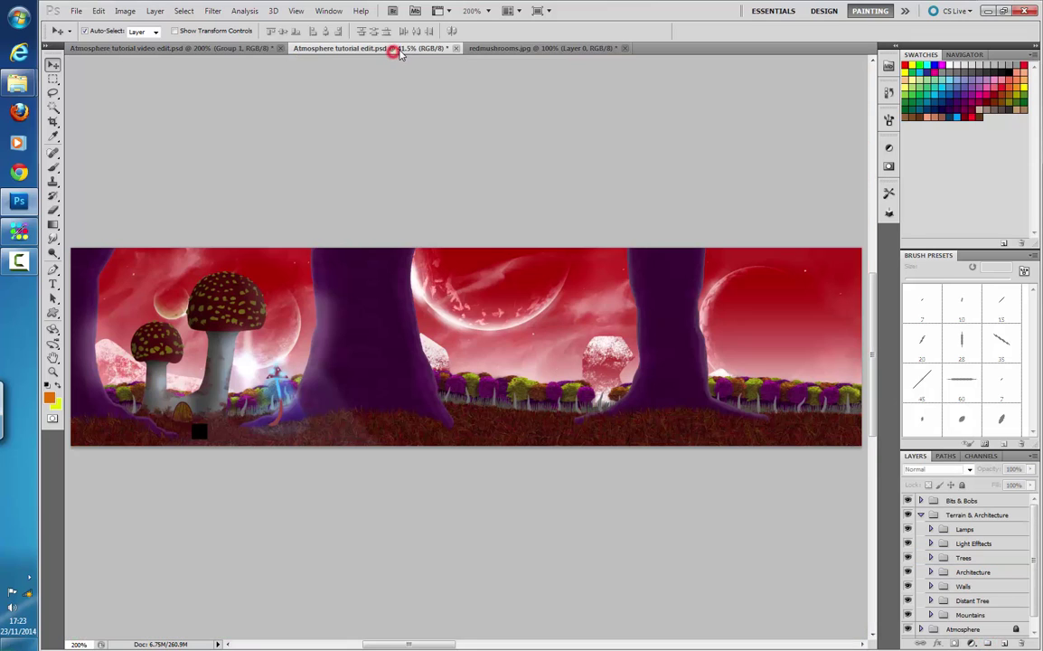
{"action": "left_click", "coordinate": [967, 588]}
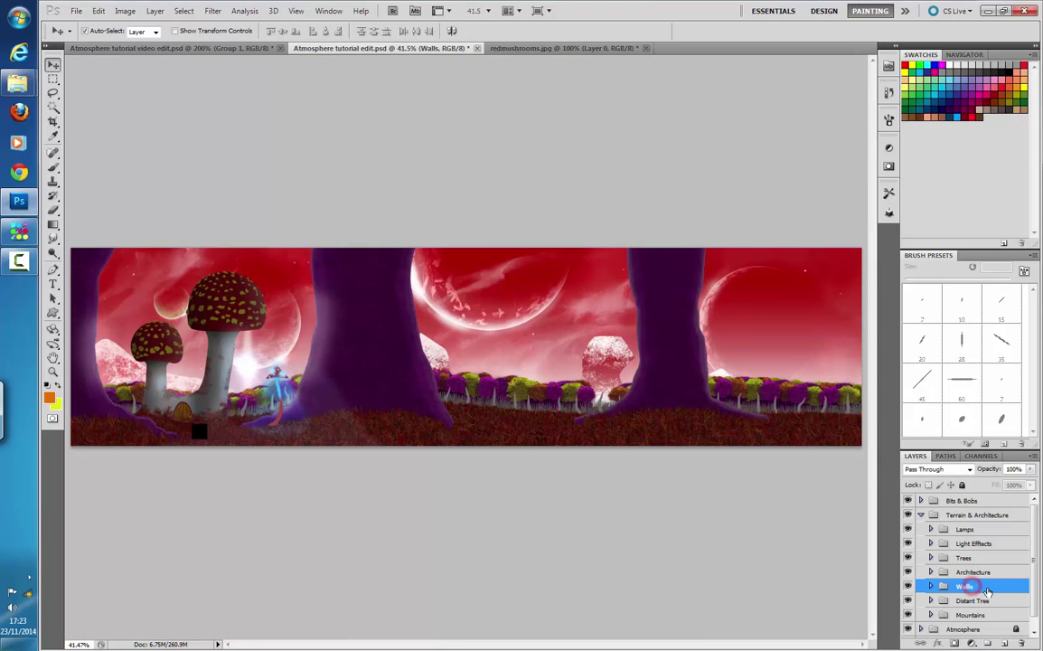
{"action": "left_click", "coordinate": [991, 573]}
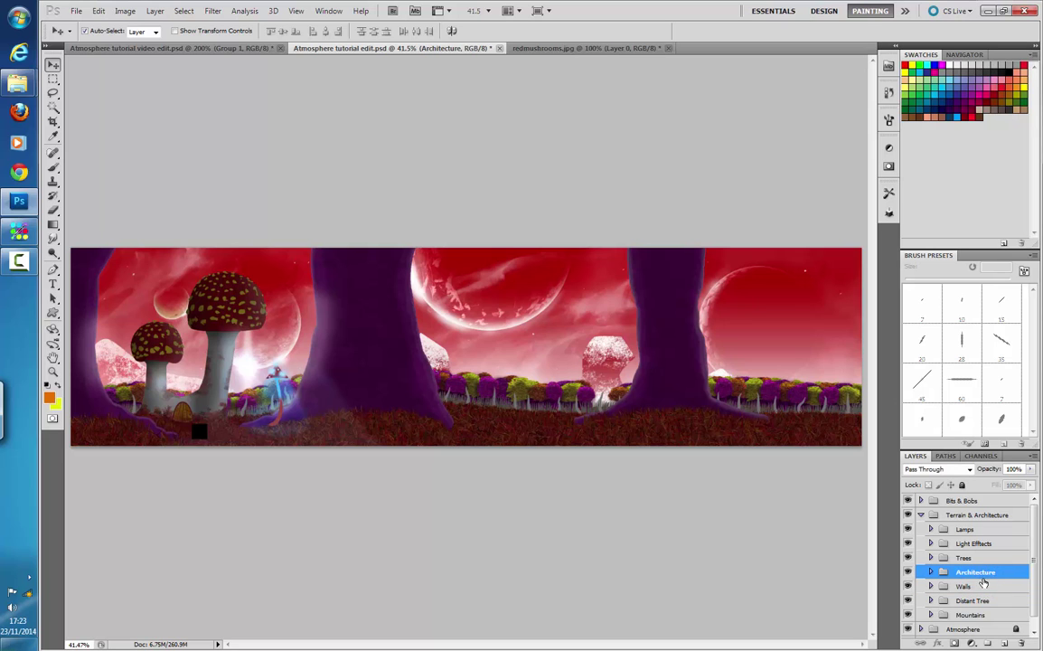
- Close the redmushrooms.jpg document
{"action": "left_click", "coordinate": [575, 48]}
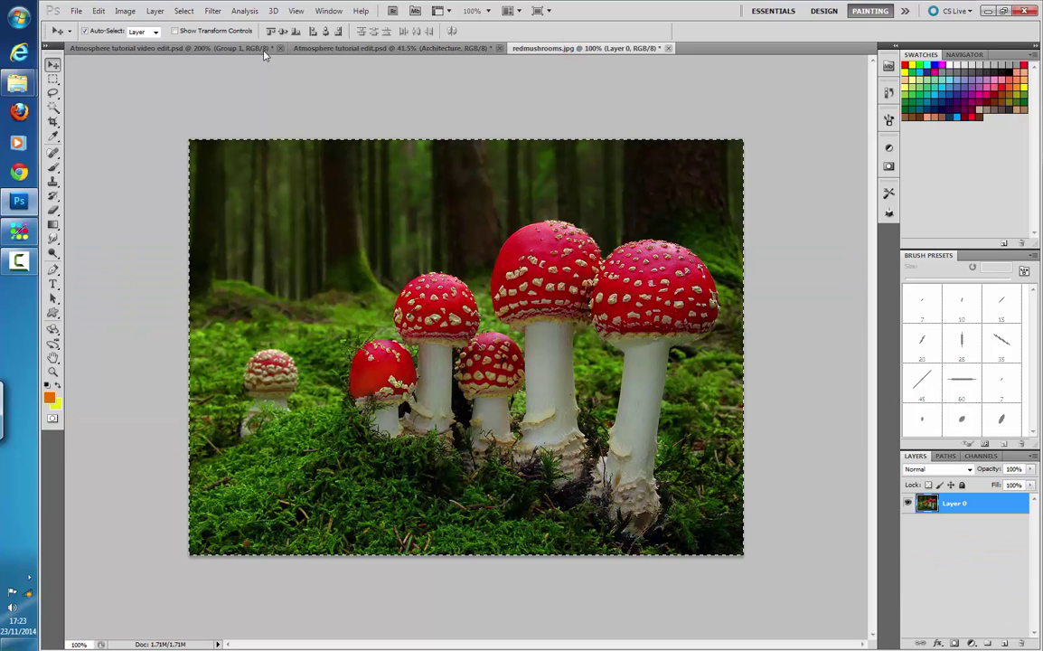
{"action": "left_click", "coordinate": [669, 48]}
{"action": "left_click", "coordinate": [669, 48]}
{"action": "left_click", "coordinate": [542, 250]}
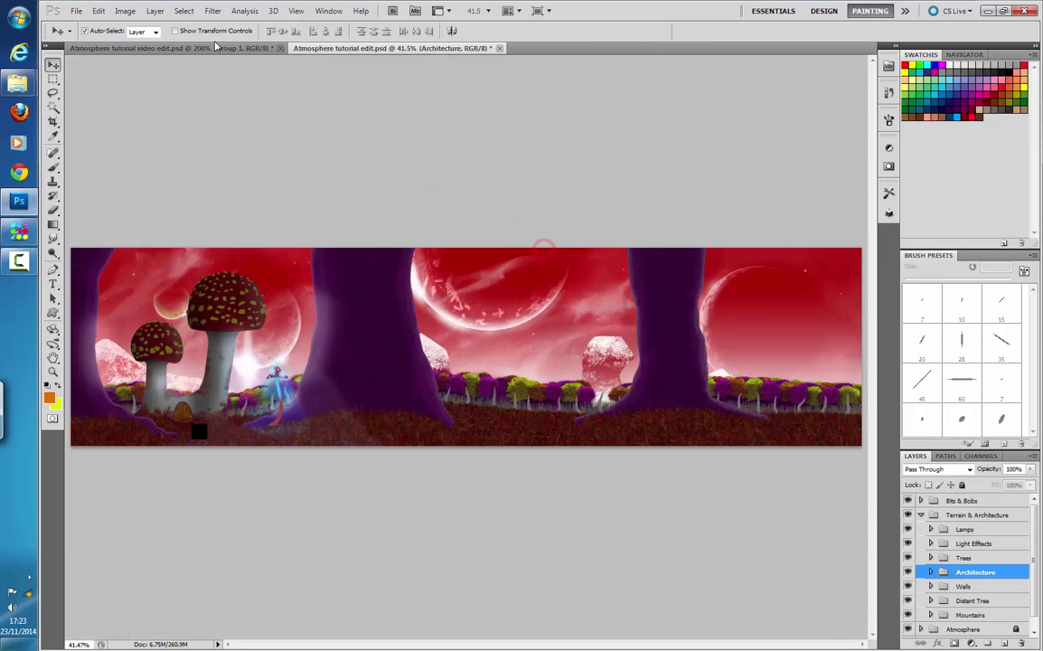
- Return to Atmosphere tutorial video edit.psd and rename the new group between Trees and Fence as Architecture
{"action": "left_click", "coordinate": [203, 48]}
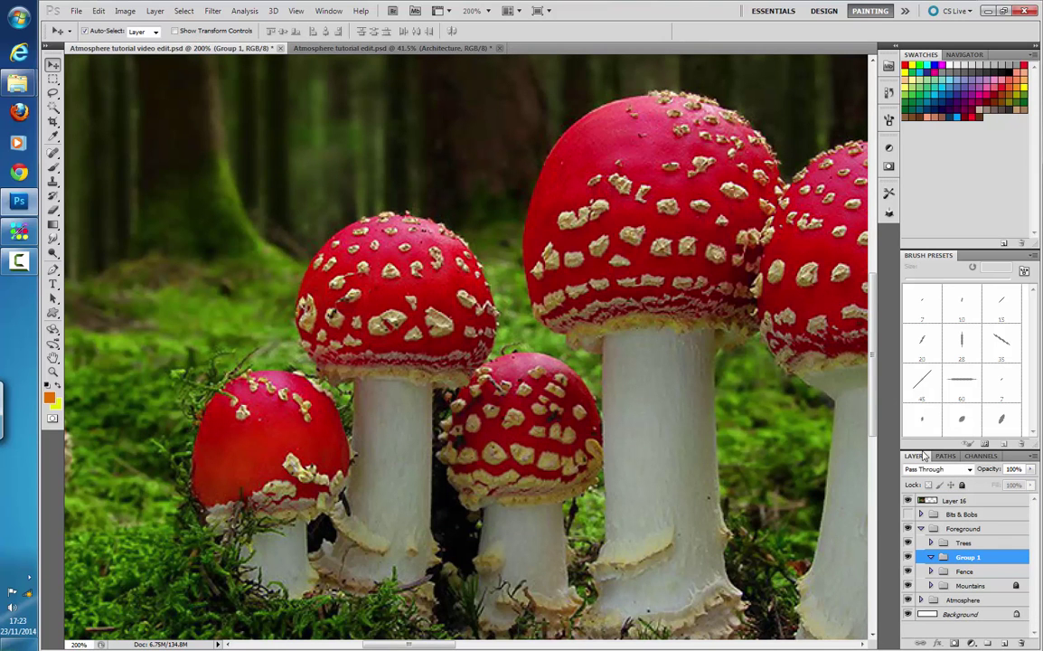
{"action": "double_click", "coordinate": [968, 556]}
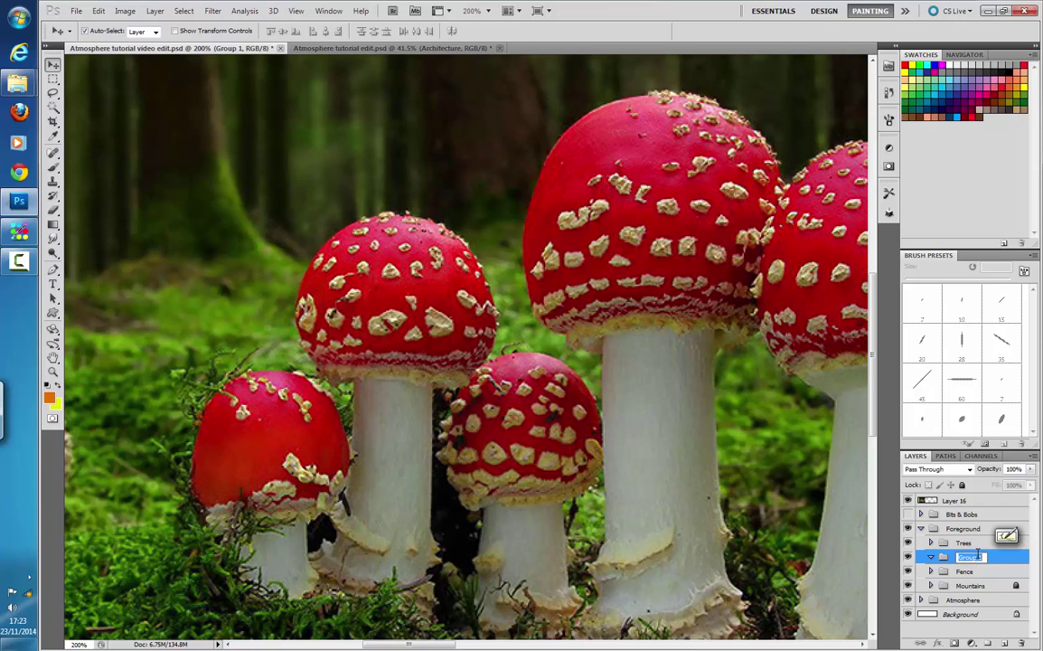
{"action": "type", "text": "Archite"}
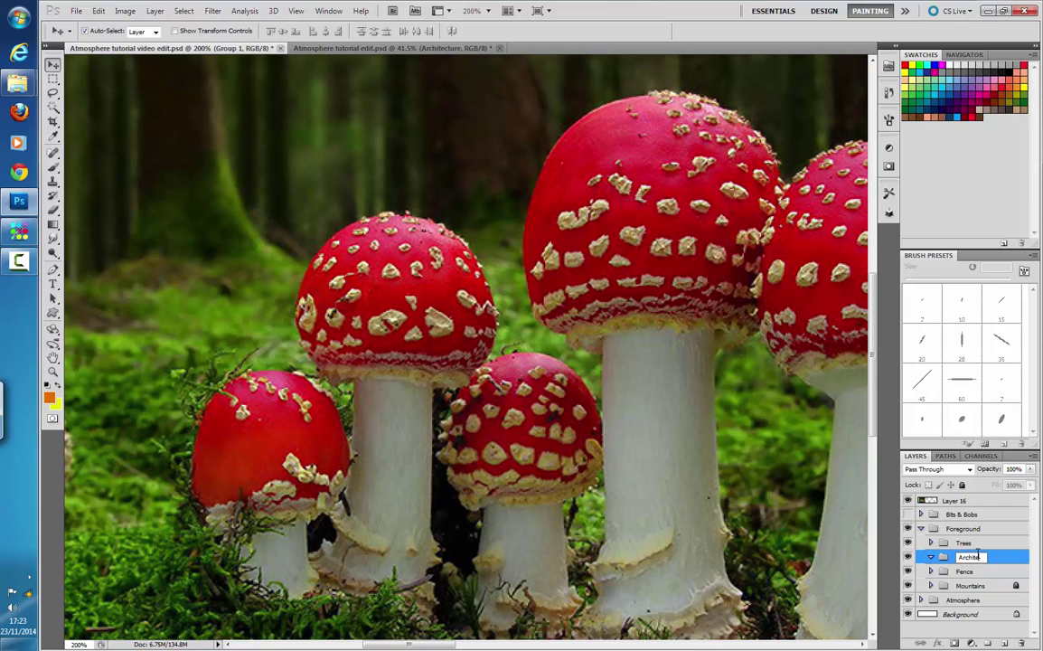
{"action": "type", "text": "cture"}
{"action": "key", "text": "Return"}
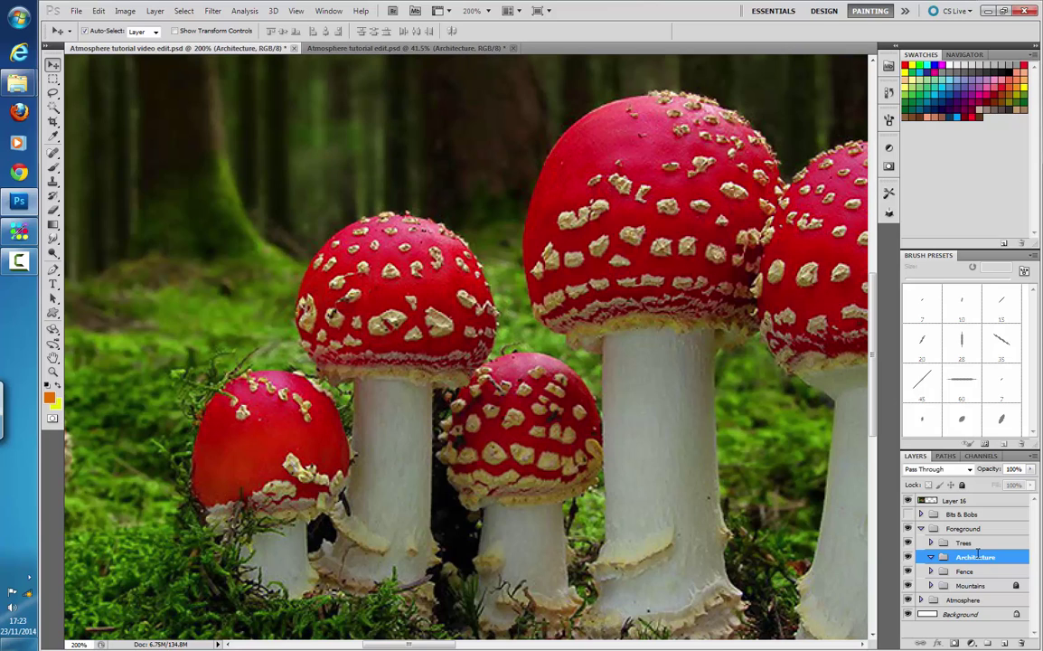
- Create a nested group inside Architecture and name it Mushroom 1
{"action": "left_click", "coordinate": [988, 642]}
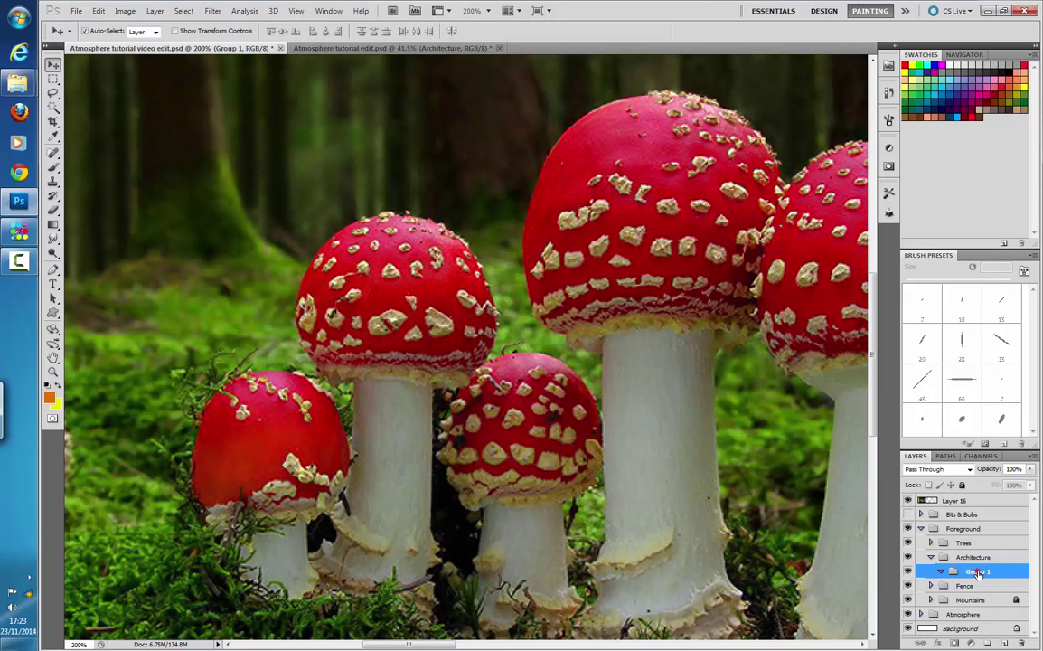
{"action": "double_click", "coordinate": [981, 572]}
{"action": "type", "text": "Mushroom 1"}
{"action": "key", "text": "Return"}
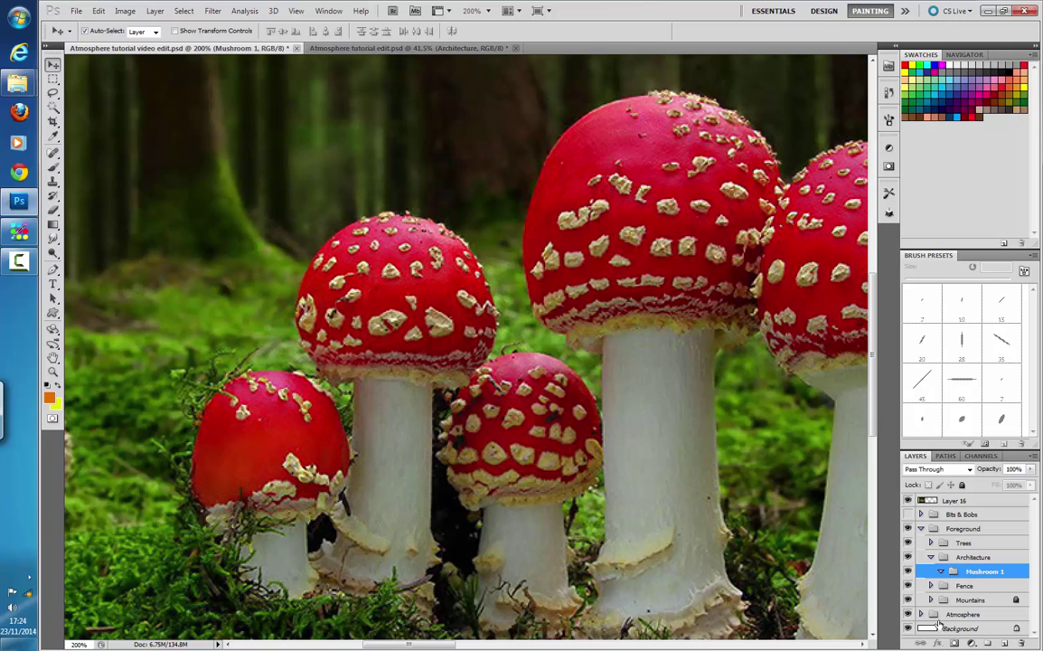
- Add a new layer inside the Mushroom 1 group and name it Mushroom Bottom
{"action": "left_click", "coordinate": [1004, 643]}
{"action": "double_click", "coordinate": [987, 586]}
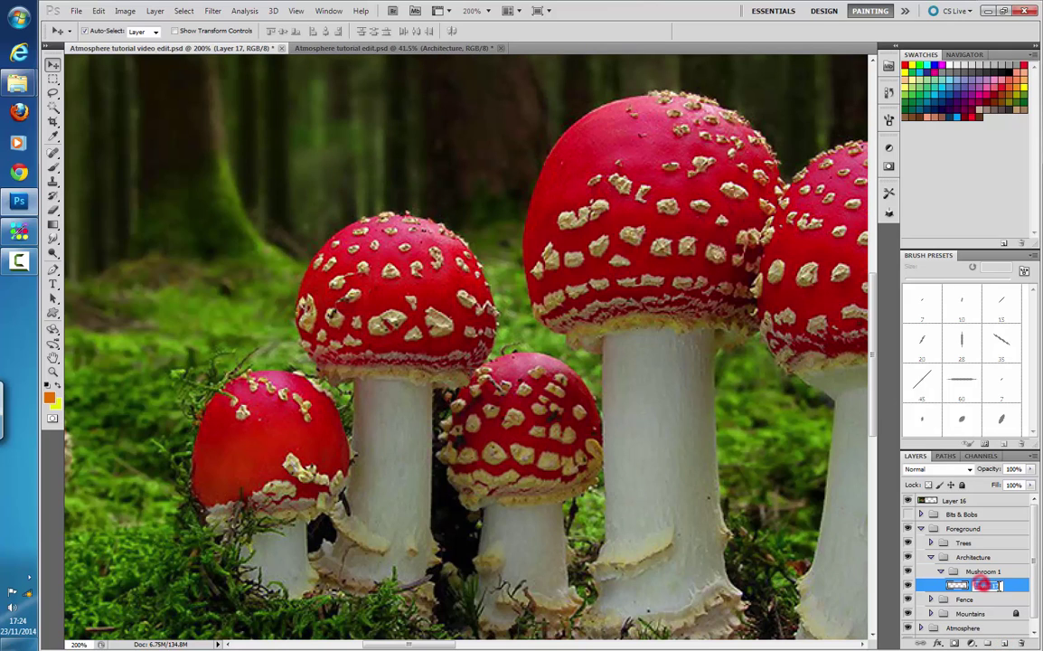
{"action": "type", "text": "Mu"}
{"action": "type", "text": "shroom Bottom"}
{"action": "key", "text": "Return"}
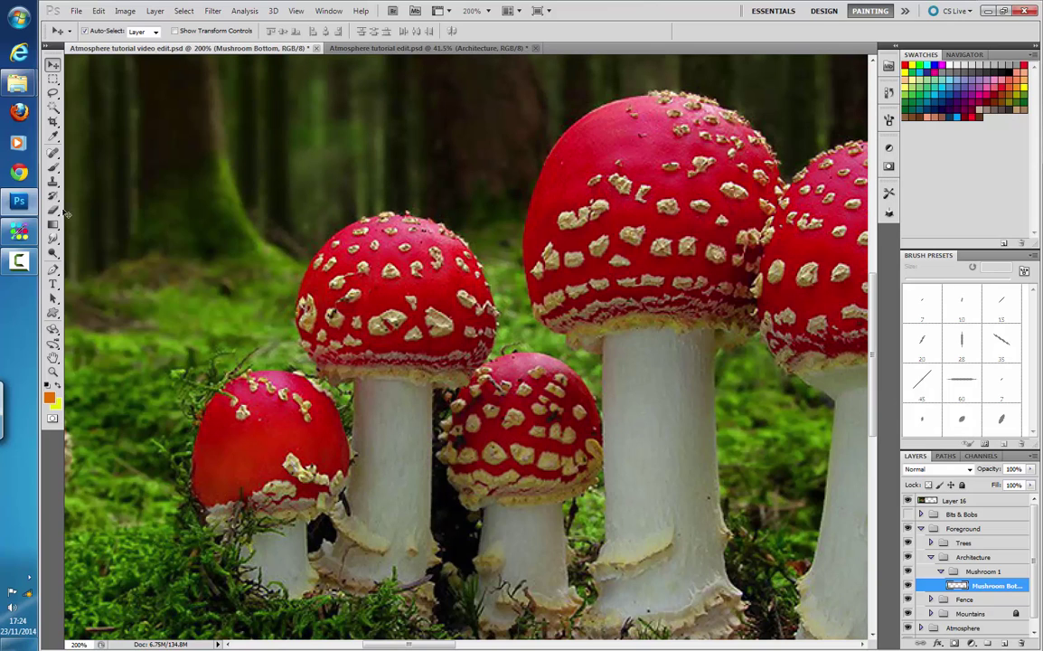
- Draw a winding practice path of curved segments with the Pen tool over the blurred forest background
{"action": "left_click", "coordinate": [53, 269]}
{"action": "left_click", "coordinate": [55, 268]}
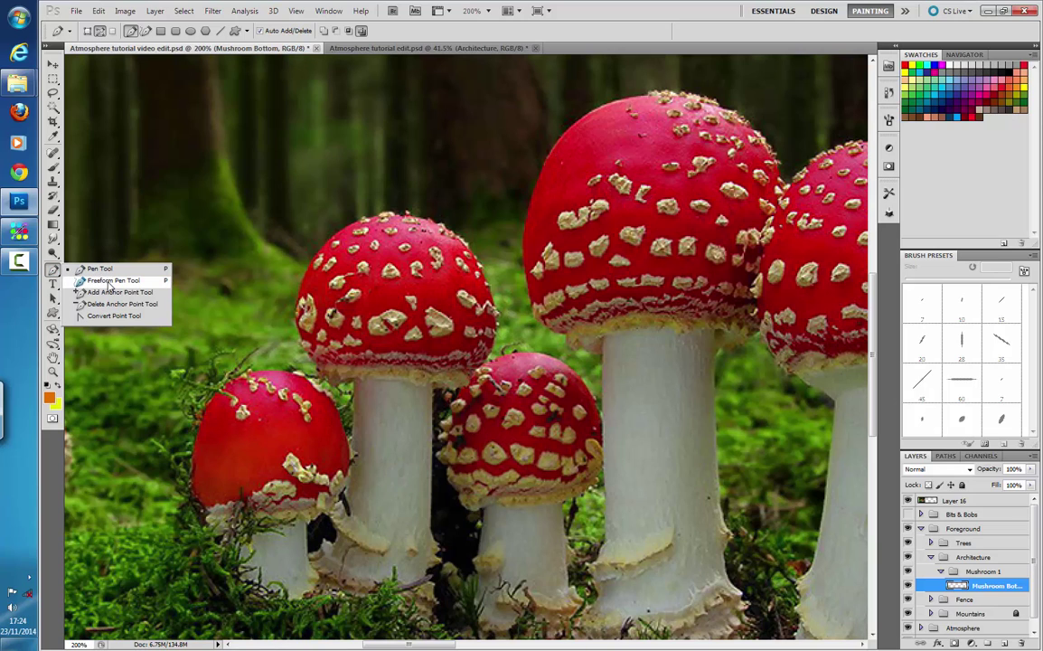
{"action": "left_click", "coordinate": [263, 206]}
{"action": "left_click_drag", "start_coordinate": [326, 188], "coordinate": [333, 167]}
{"action": "left_click_drag", "start_coordinate": [296, 132], "coordinate": [284, 132]}
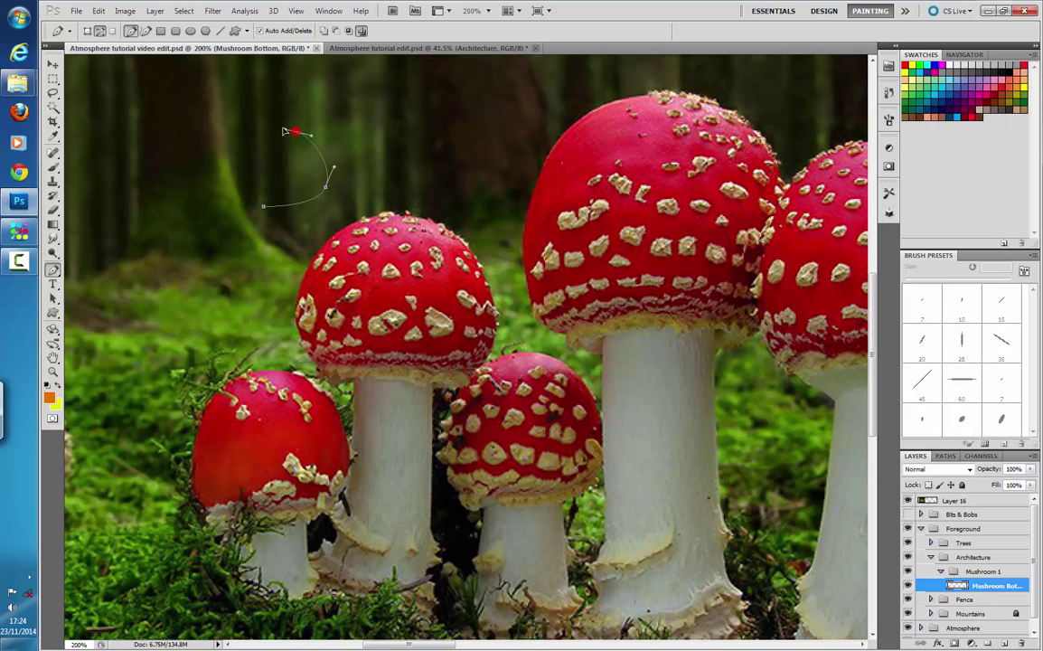
{"action": "left_click_drag", "start_coordinate": [226, 163], "coordinate": [220, 280]}
{"action": "left_click_drag", "start_coordinate": [180, 264], "coordinate": [166, 233]}
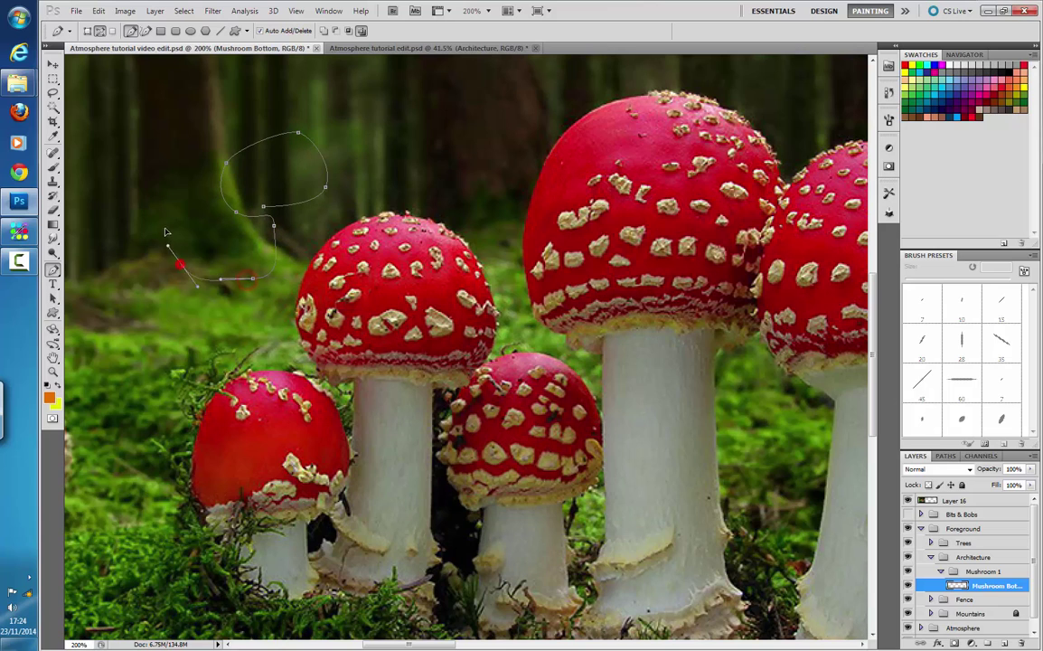
{"action": "left_click", "coordinate": [175, 202]}
- Undo the whole practice pen path and the renaming of the new layer
{"action": "key", "text": "ctrl+alt+z"}
{"action": "key", "text": "ctrl+alt+z"}
{"action": "key", "text": "ctrl+alt+z"}
{"action": "key", "text": "ctrl+alt+z"}
{"action": "key", "text": "ctrl+alt+z"}
{"action": "key", "text": "ctrl+alt+z"}
{"action": "key", "text": "ctrl+alt+z"}
{"action": "key", "text": "ctrl+alt+z"}
{"action": "key", "text": "ctrl+alt+z"}
{"action": "key", "text": "ctrl+alt+z"}
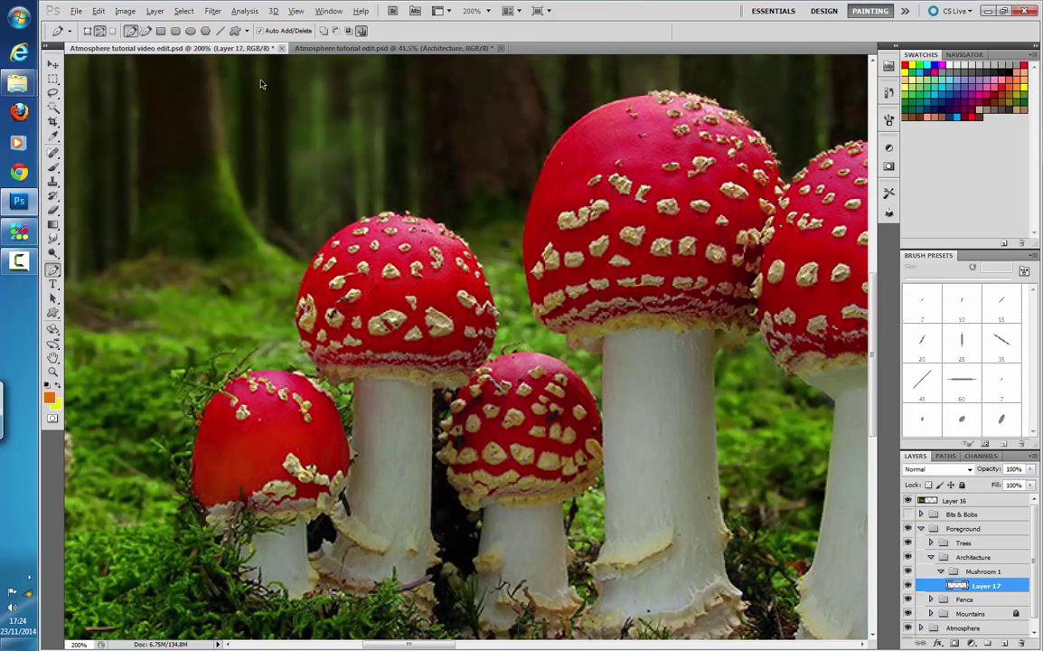
- Try freehand outlines with the Freeform Pen tool over the forest background, and delete them together with the empty layer in Mushroom 1
{"action": "left_click", "coordinate": [53, 270]}
{"action": "left_click", "coordinate": [81, 255]}
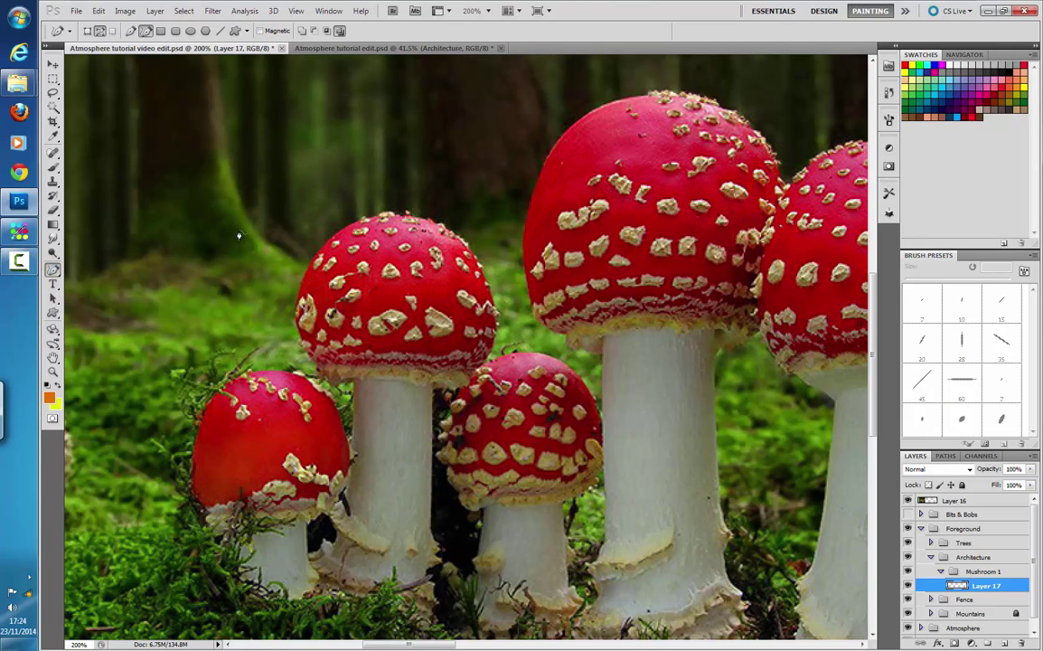
{"action": "mouse_move", "coordinate": [209, 220]}
{"action": "left_mouse_down"}
{"action": "mouse_move", "coordinate": [191, 243]}
{"action": "mouse_move", "coordinate": [220, 273]}
{"action": "mouse_move", "coordinate": [185, 335]}
{"action": "mouse_move", "coordinate": [143, 274]}
{"action": "mouse_move", "coordinate": [112, 167]}
{"action": "mouse_move", "coordinate": [176, 127]}
{"action": "mouse_move", "coordinate": [267, 217]}
{"action": "mouse_move", "coordinate": [270, 264]}
{"action": "mouse_move", "coordinate": [209, 220]}
{"action": "left_mouse_up"}
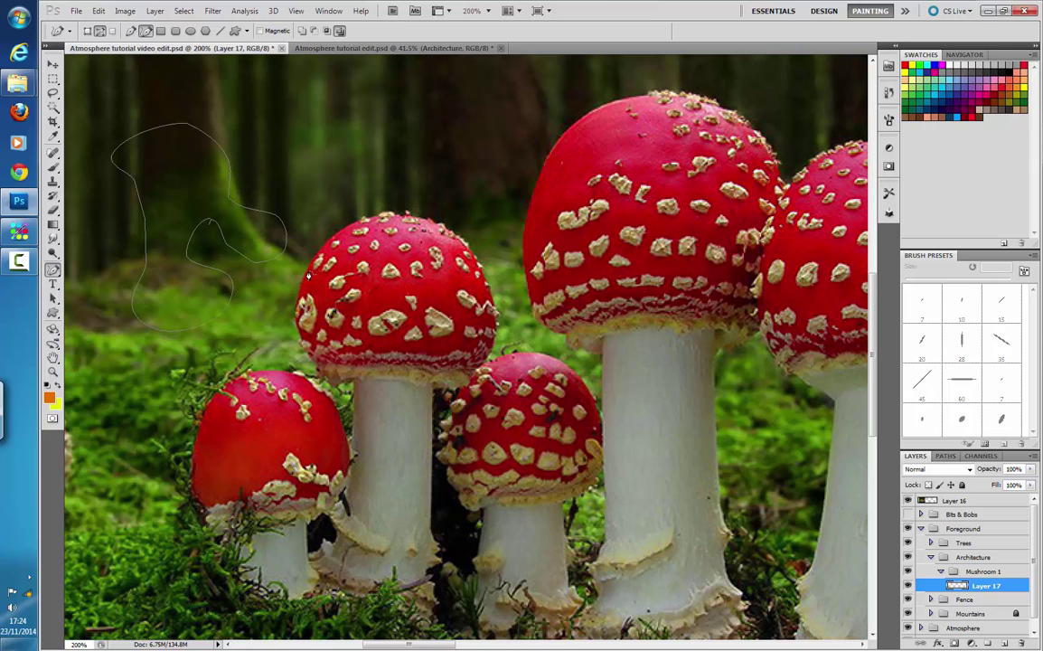
{"action": "mouse_move", "coordinate": [308, 276]}
{"action": "left_mouse_down"}
{"action": "mouse_move", "coordinate": [334, 226]}
{"action": "mouse_move", "coordinate": [389, 215]}
{"action": "mouse_move", "coordinate": [472, 246]}
{"action": "left_mouse_up"}
{"action": "key", "text": "Delete"}
{"action": "key", "text": "Delete"}
{"action": "key", "text": "Delete"}
- Draw a small closed, curved, roughly triangular practice path with the Pen tool over the mossy tree trunk
{"action": "left_click", "coordinate": [55, 272]}
{"action": "left_click", "coordinate": [53, 270]}
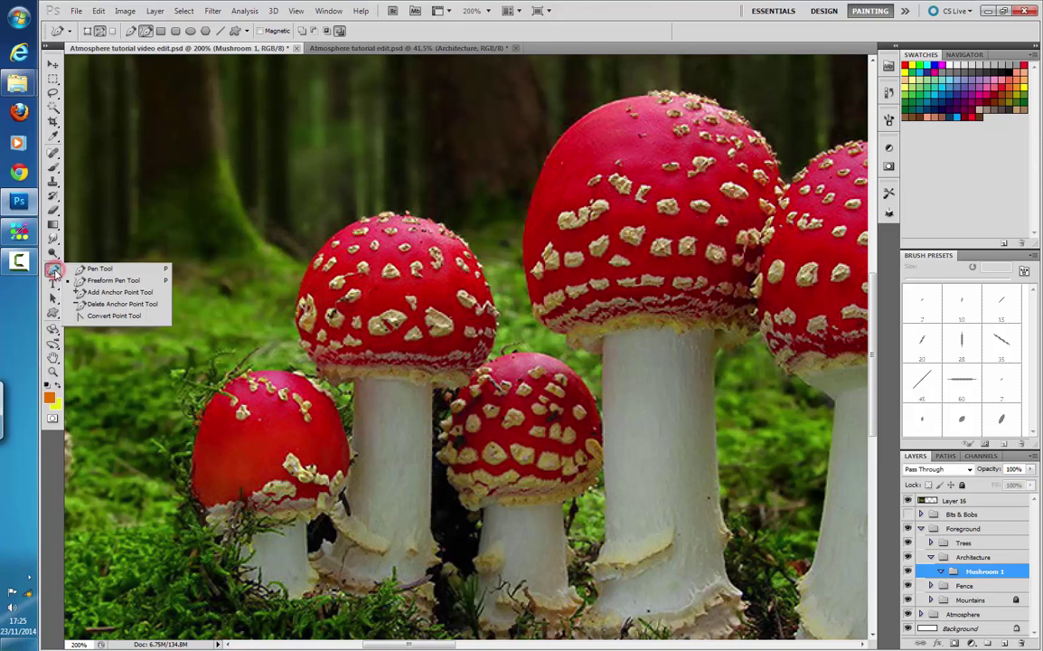
{"action": "left_click", "coordinate": [162, 269]}
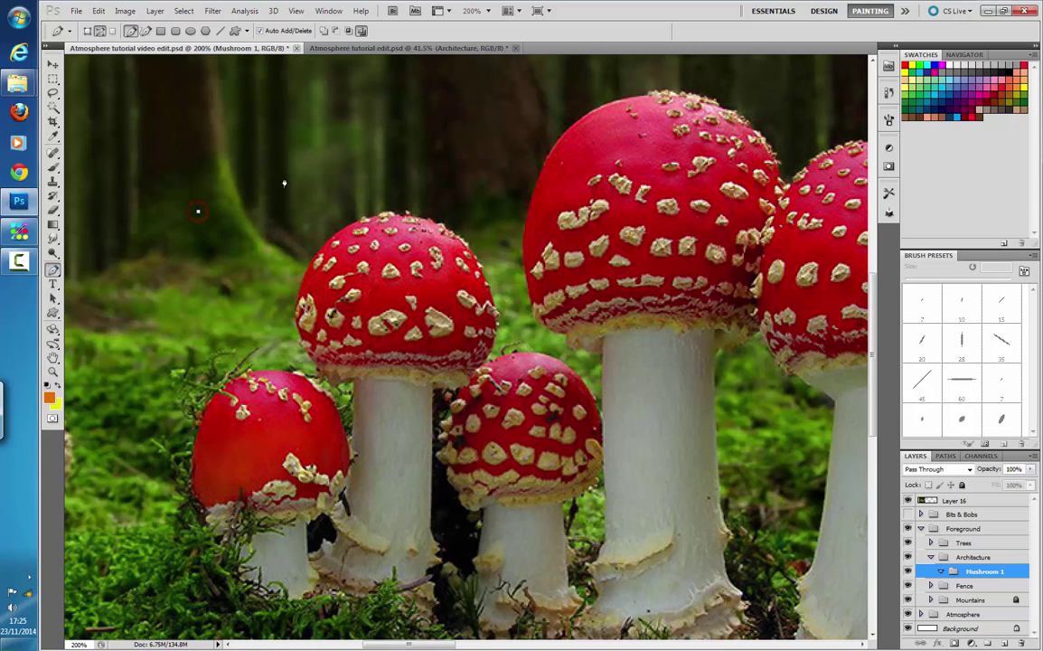
{"action": "left_click_drag", "start_coordinate": [284, 178], "coordinate": [198, 171]}
{"action": "left_click_drag", "start_coordinate": [198, 217], "coordinate": [217, 214]}
- Add two anchor points to the triangular practice path, on its lower edge and its upper-right edge
{"action": "left_click", "coordinate": [53, 269]}
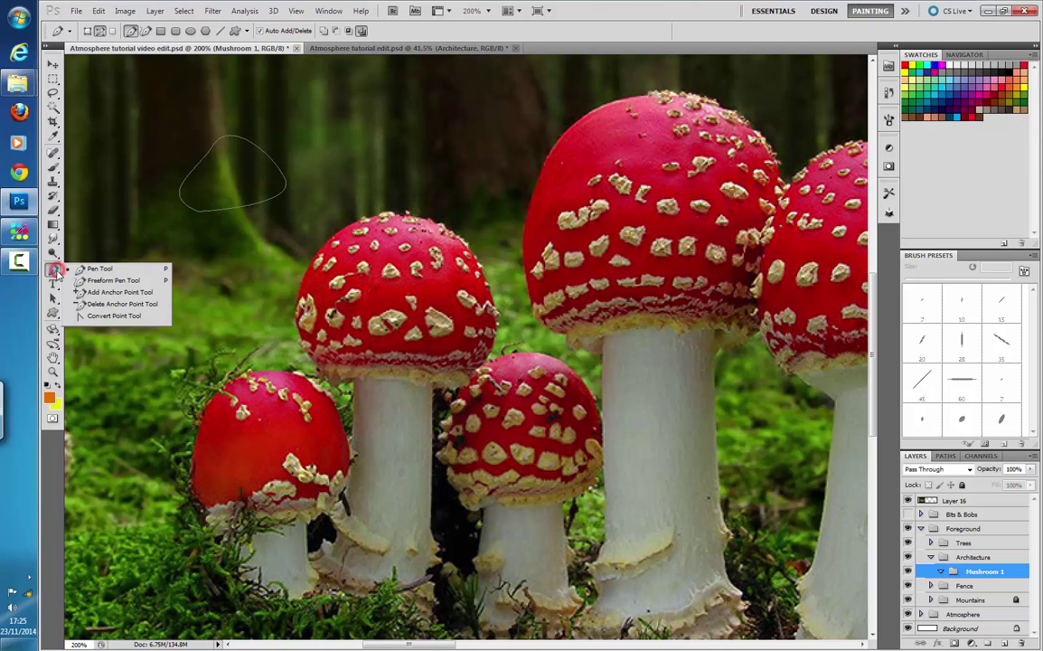
{"action": "left_click", "coordinate": [104, 291]}
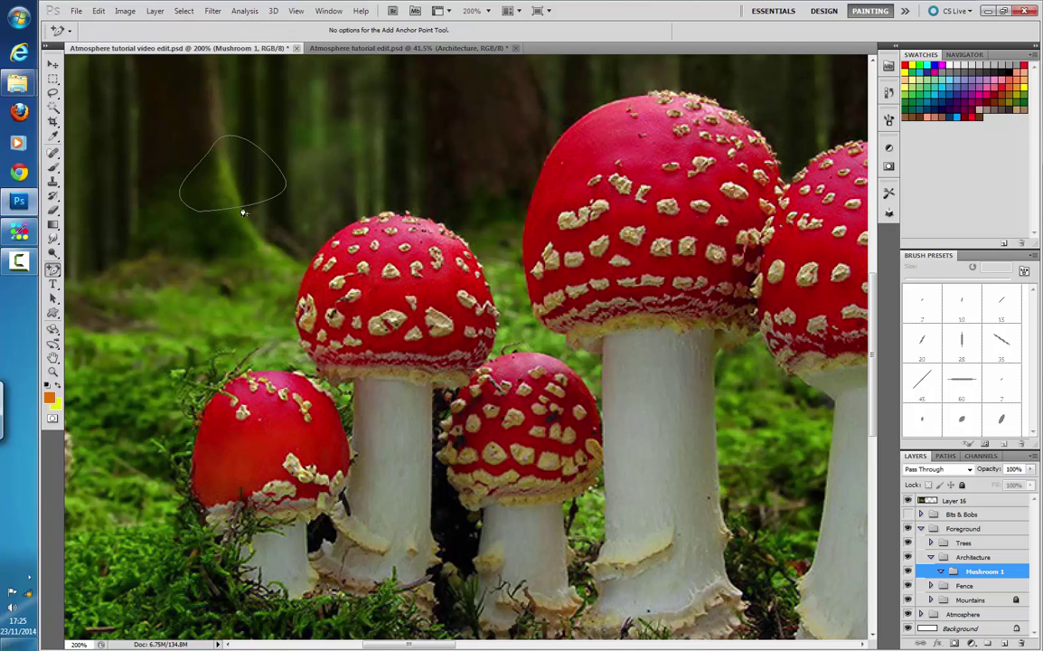
{"action": "left_click", "coordinate": [244, 208]}
{"action": "left_click_drag", "start_coordinate": [265, 153], "coordinate": [279, 173]}
- Remove every anchor point of the triangular practice path with the Delete Anchor Point tool
{"action": "left_click", "coordinate": [54, 269]}
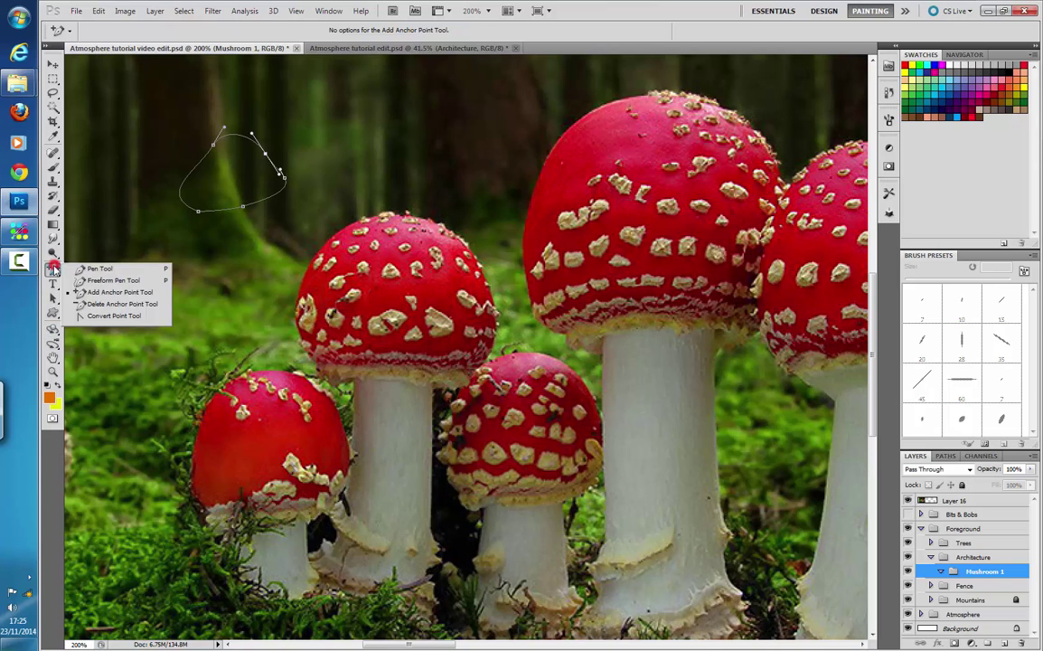
{"action": "left_click", "coordinate": [102, 307]}
{"action": "left_click", "coordinate": [265, 153]}
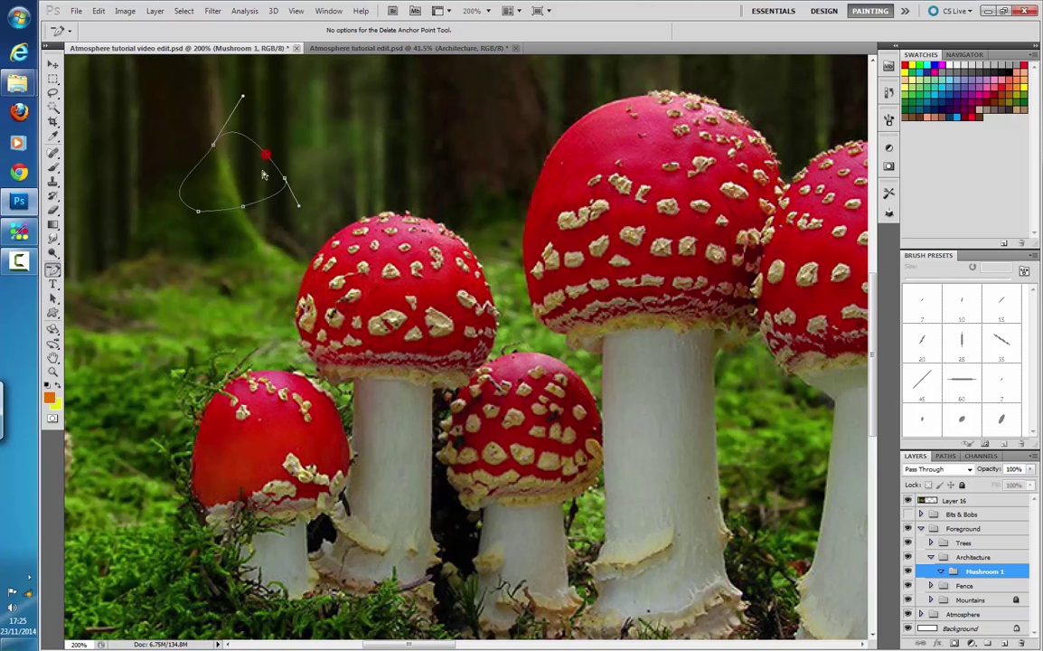
{"action": "left_click", "coordinate": [241, 208]}
{"action": "left_click", "coordinate": [284, 181]}
{"action": "left_click", "coordinate": [212, 144]}
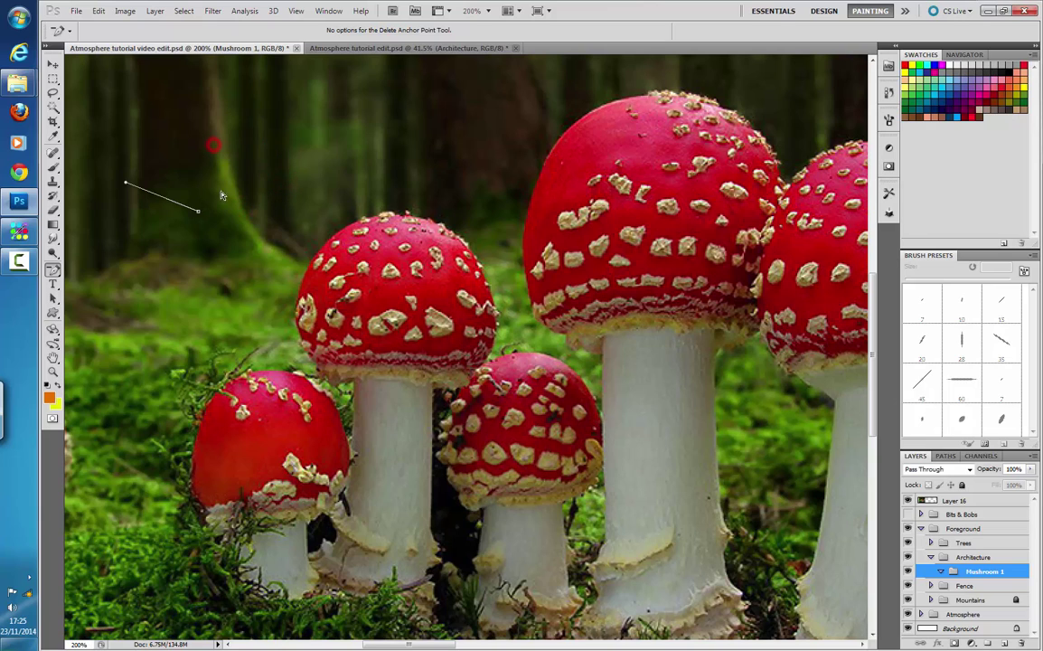
{"action": "left_click", "coordinate": [200, 214]}
- Draw a closed practice path with the Pen tool near the mossy trunk, with straight sides and one curved upper end
{"action": "left_click_drag", "start_coordinate": [52, 268], "coordinate": [79, 271]}
{"action": "left_click", "coordinate": [174, 223]}
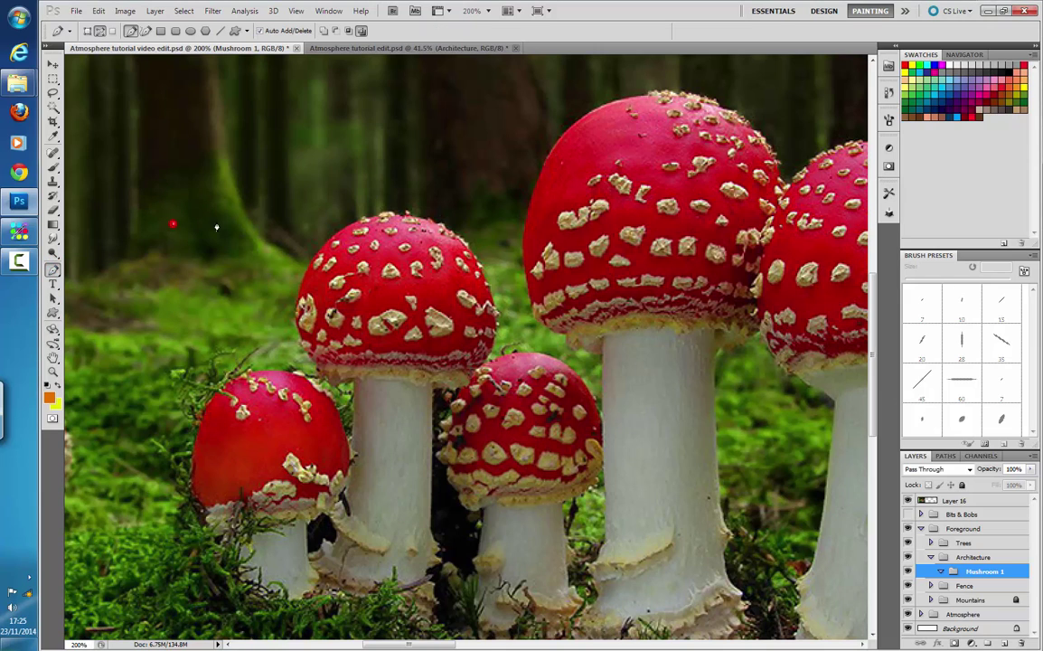
{"action": "left_click", "coordinate": [238, 240]}
{"action": "left_click", "coordinate": [178, 297]}
{"action": "left_click", "coordinate": [131, 256]}
{"action": "left_click", "coordinate": [146, 214]}
{"action": "left_click_drag", "start_coordinate": [169, 190], "coordinate": [198, 225]}
{"action": "left_click", "coordinate": [175, 225]}
- Bend the straight sides of the practice path with the Convert Point tool by reshaping its corner points and handles
{"action": "left_click_drag", "start_coordinate": [53, 268], "coordinate": [93, 315]}
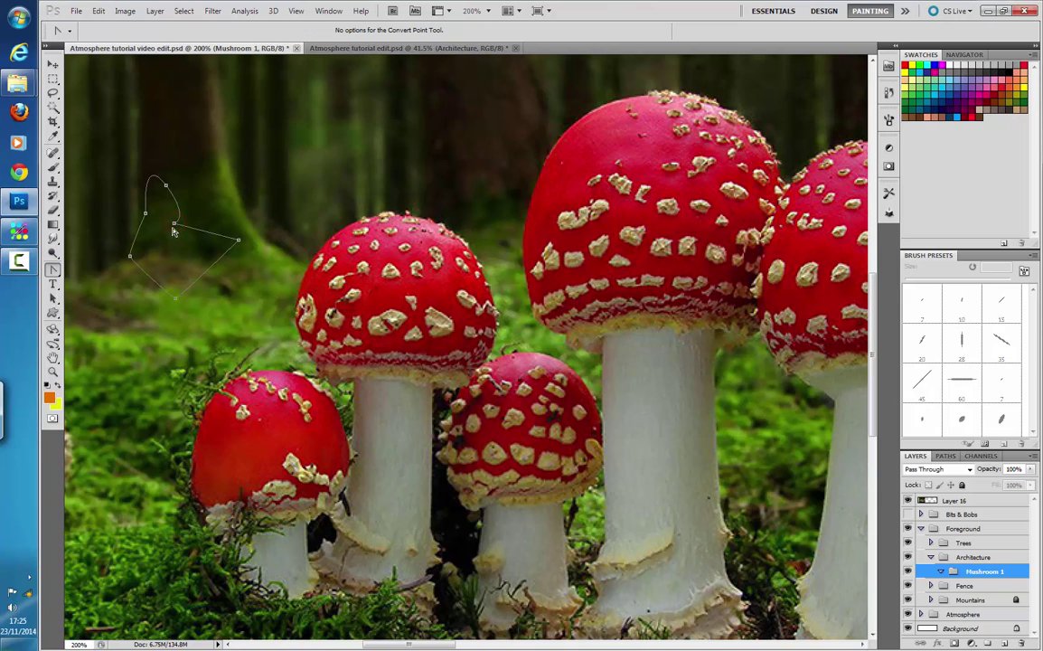
{"action": "left_click_drag", "start_coordinate": [175, 224], "coordinate": [224, 269]}
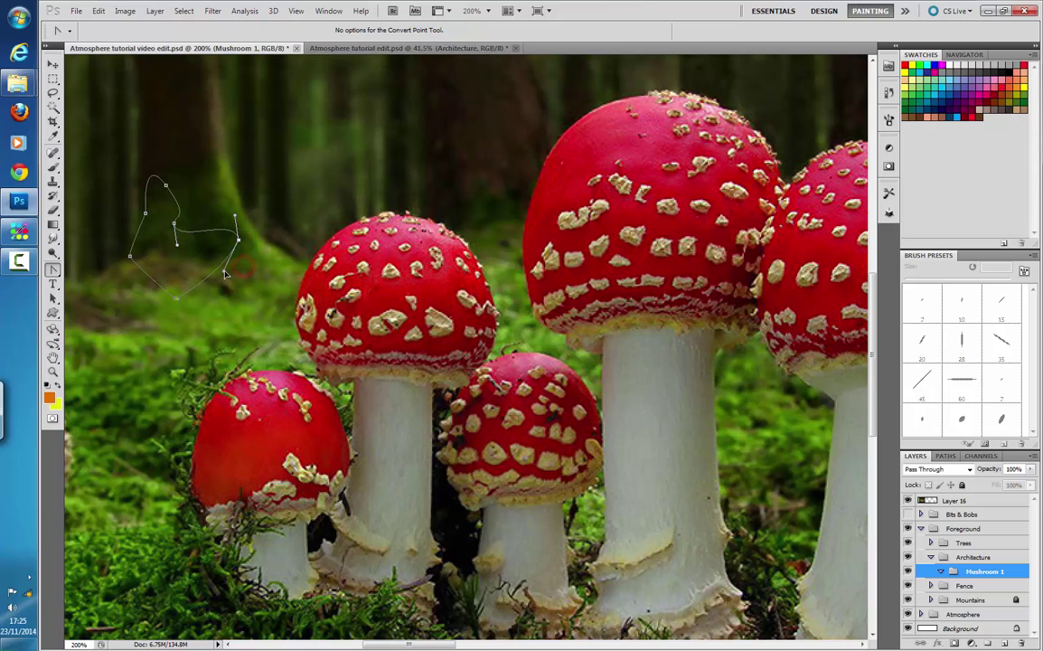
{"action": "left_click_drag", "start_coordinate": [235, 214], "coordinate": [212, 241]}
{"action": "key", "text": "alt"}
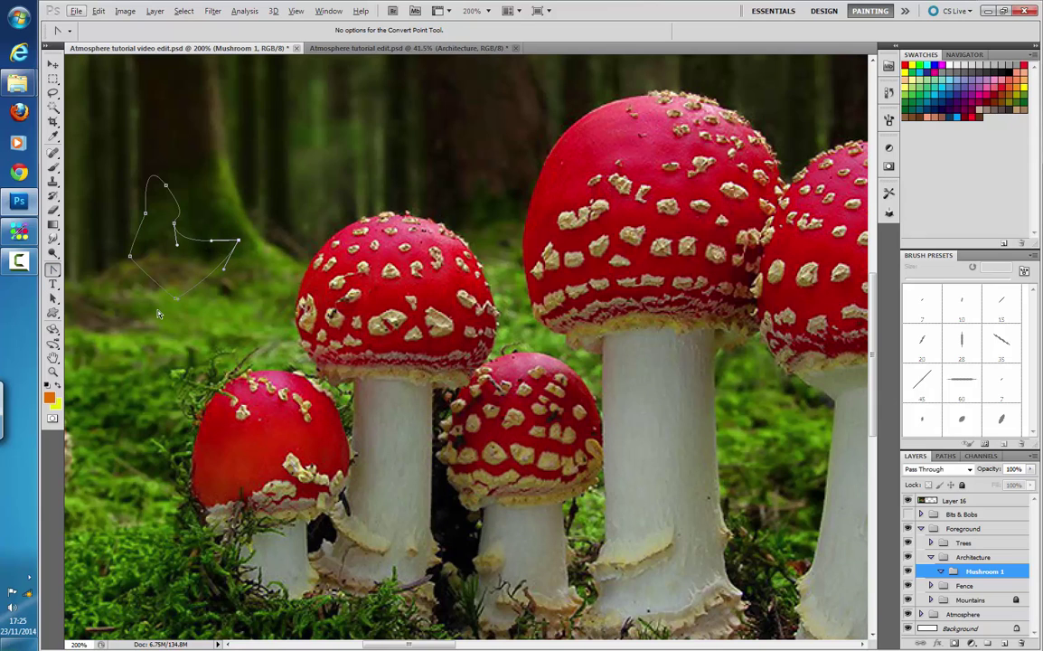
- Undo the point conversions and the drawing of the practice path until it is gone
{"action": "key", "text": "ctrl+alt+z"}
{"action": "key", "text": "ctrl+alt+z"}
{"action": "key", "text": "ctrl+alt+z"}
{"action": "key", "text": "ctrl+alt+z"}
{"action": "key", "text": "ctrl+alt+z"}
{"action": "key", "text": "ctrl+alt+z"}
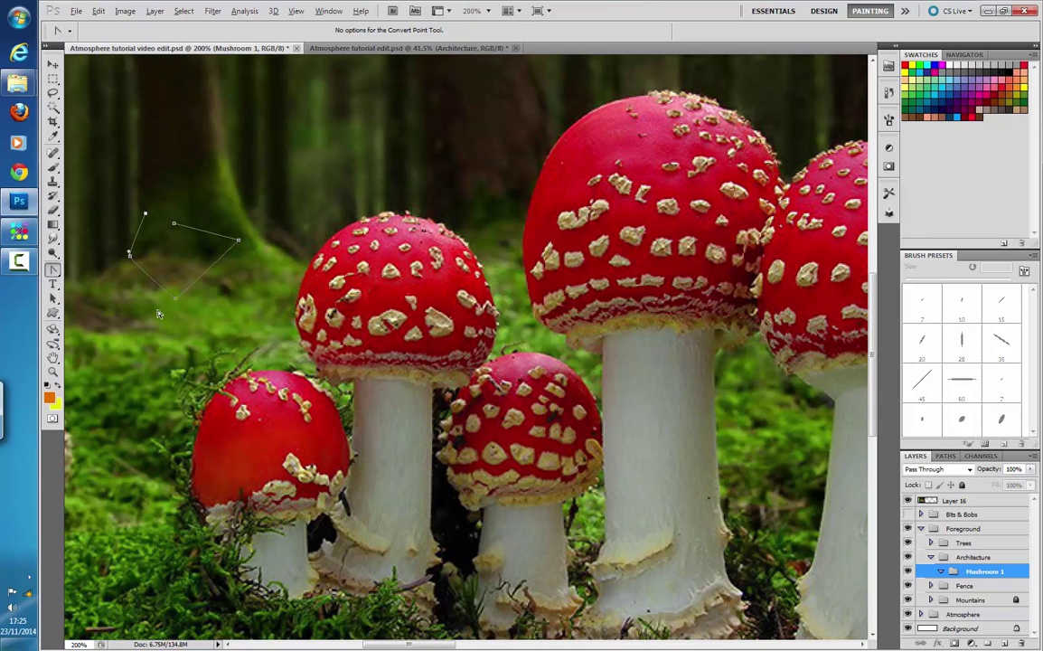
{"action": "key", "text": "ctrl+alt+z"}
{"action": "key", "text": "ctrl+alt+z"}
{"action": "key", "text": "ctrl+alt+z"}
{"action": "key", "text": "ctrl+alt+z"}
- Start a Pen path at the base of the tall mushroom between the two short ones and trace up its stem's right edge
{"action": "left_click_drag", "start_coordinate": [378, 345], "coordinate": [408, 246]}
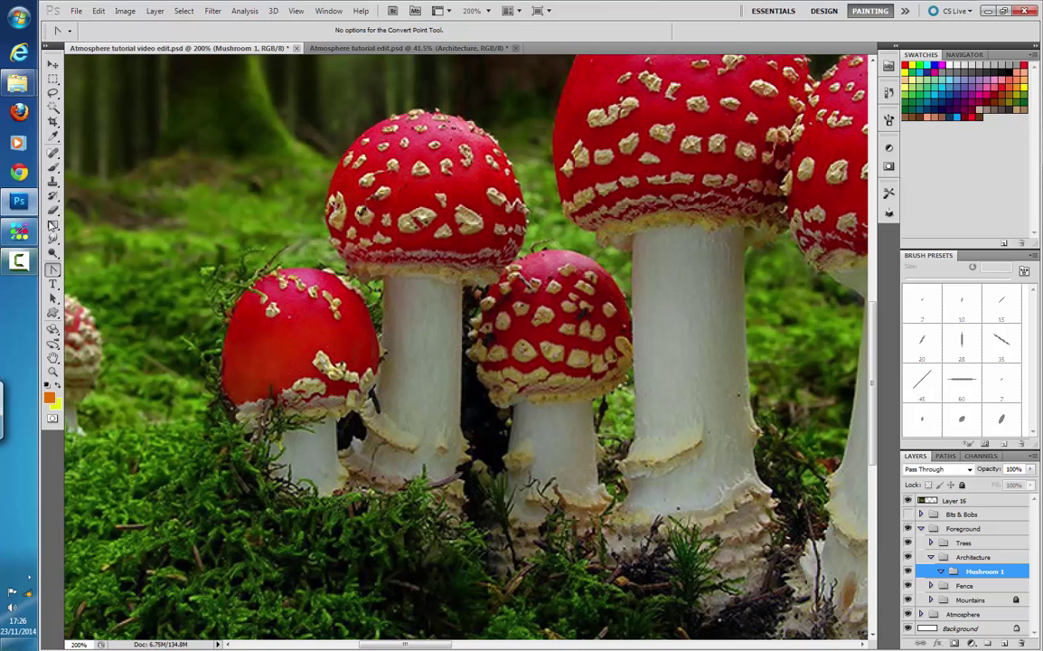
{"action": "left_click_drag", "start_coordinate": [54, 270], "coordinate": [80, 268]}
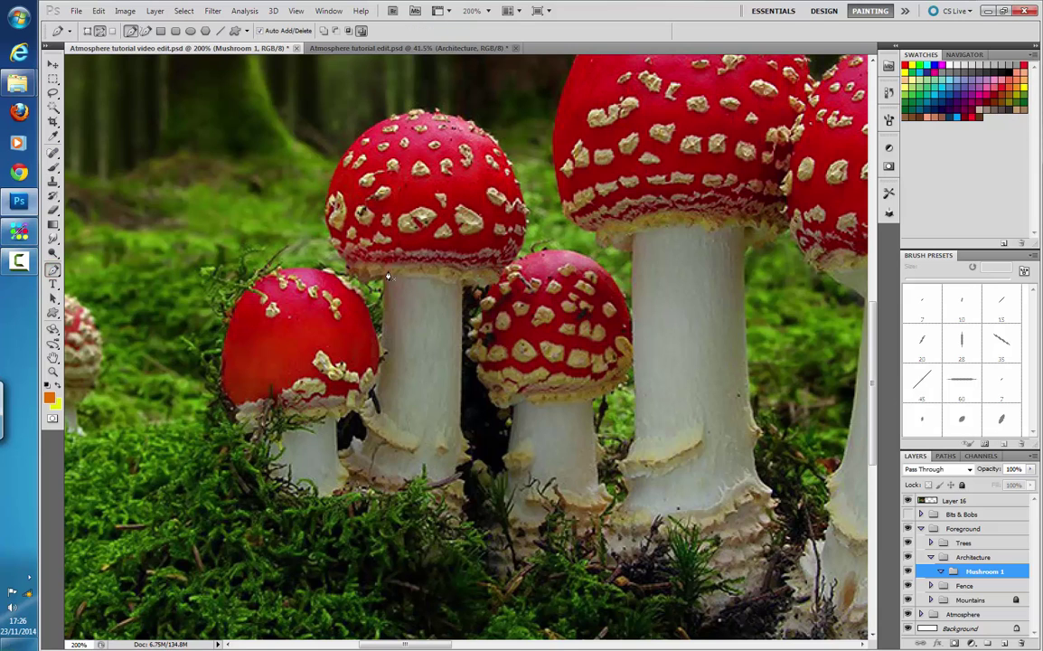
{"action": "left_click", "coordinate": [400, 531]}
{"action": "left_click_drag", "start_coordinate": [406, 531], "coordinate": [412, 535]}
{"action": "left_click_drag", "start_coordinate": [457, 497], "coordinate": [461, 474]}
{"action": "left_click_drag", "start_coordinate": [461, 407], "coordinate": [462, 353]}
{"action": "left_click_drag", "start_coordinate": [462, 308], "coordinate": [464, 283]}
{"action": "scroll", "coordinate": [461, 291], "scroll_direction": "up", "scroll_amount": 2}
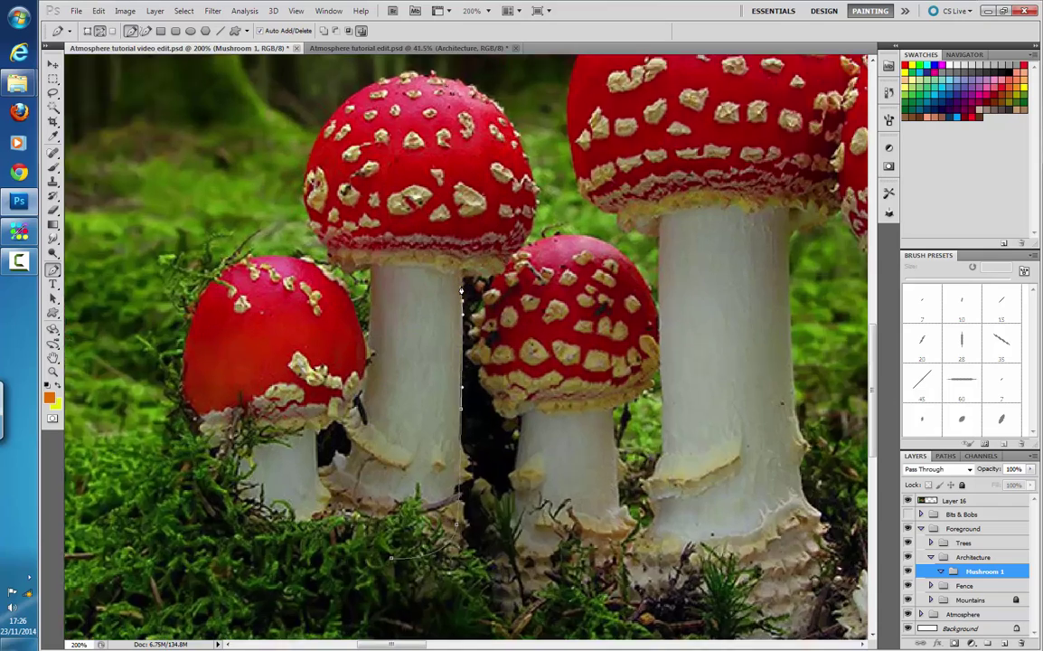
- Continue the path at 400% zoom with a loose arc through the cap's interior, ending at the cap's lower-left part
{"action": "left_click_drag", "start_coordinate": [434, 192], "coordinate": [466, 362]}
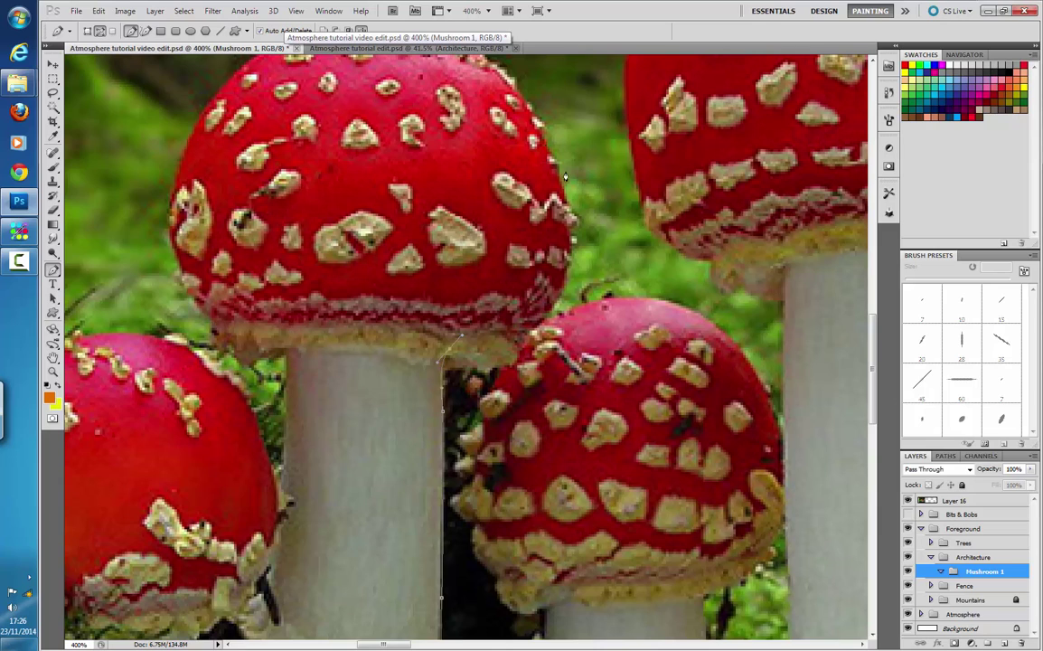
{"action": "left_click_drag", "start_coordinate": [489, 228], "coordinate": [449, 196]}
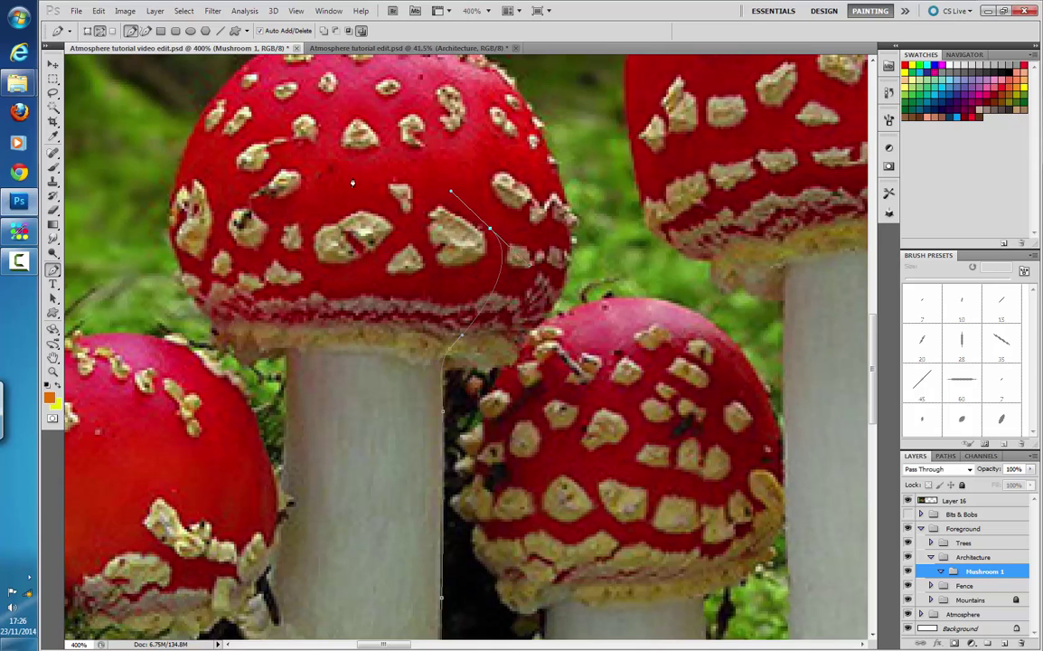
{"action": "left_click_drag", "start_coordinate": [353, 184], "coordinate": [333, 188]}
{"action": "left_click_drag", "start_coordinate": [244, 220], "coordinate": [237, 226]}
{"action": "left_click_drag", "start_coordinate": [249, 314], "coordinate": [275, 333]}
- Trace the path down the stem's left edge, around the flared base, and close it at its starting point
{"action": "left_click_drag", "start_coordinate": [289, 380], "coordinate": [287, 419]}
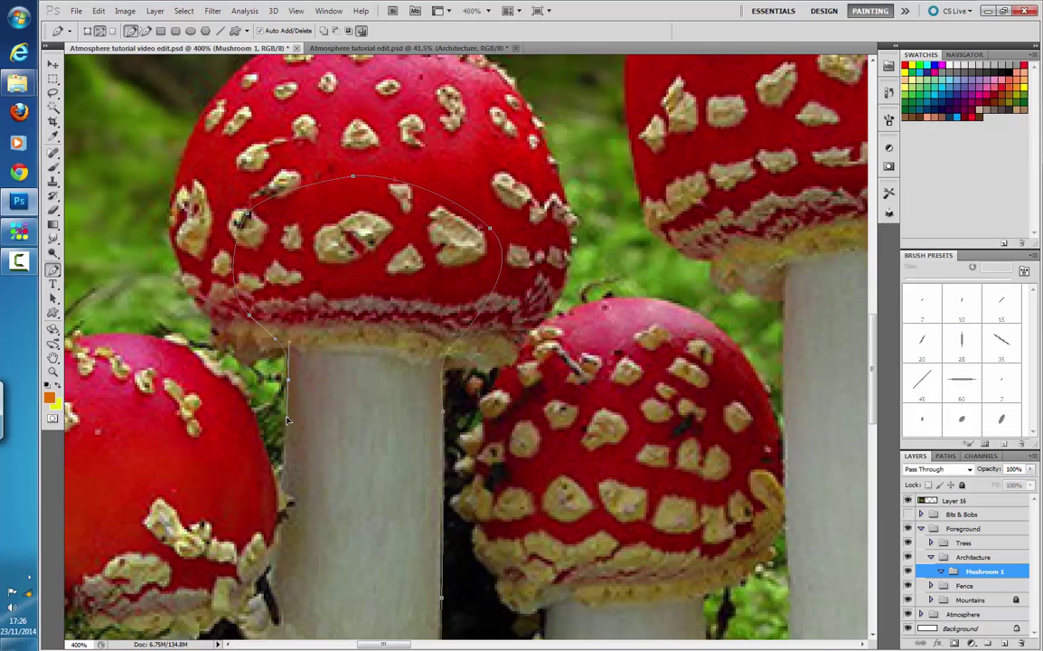
{"action": "scroll", "coordinate": [292, 289], "scroll_direction": "down", "scroll_amount": 5}
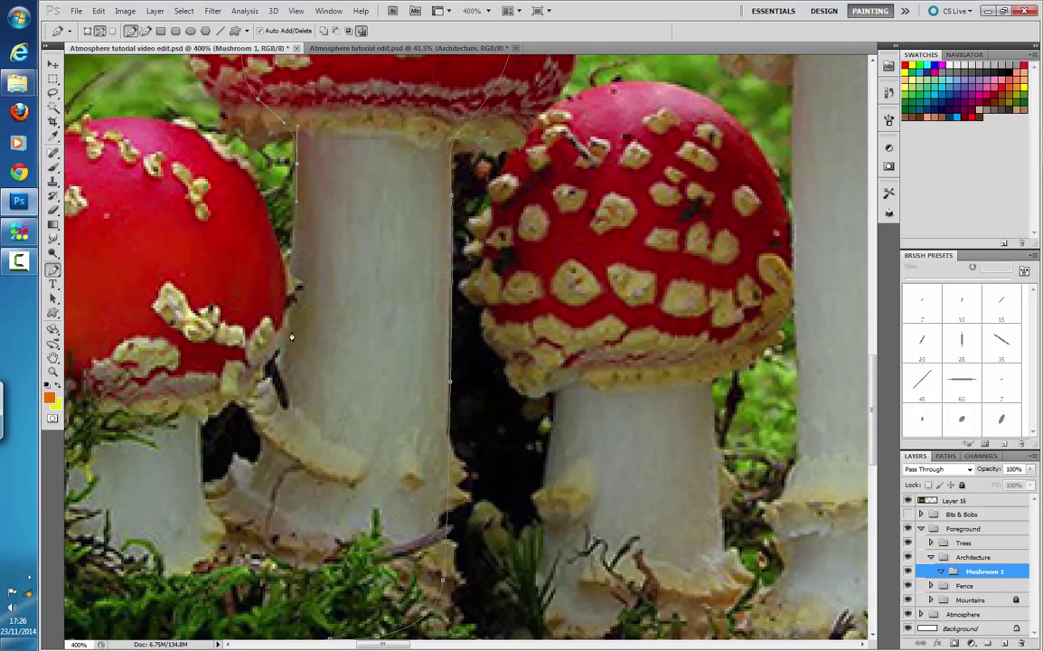
{"action": "left_click_drag", "start_coordinate": [269, 413], "coordinate": [259, 455]}
{"action": "scroll", "coordinate": [279, 494], "scroll_direction": "down", "scroll_amount": 4}
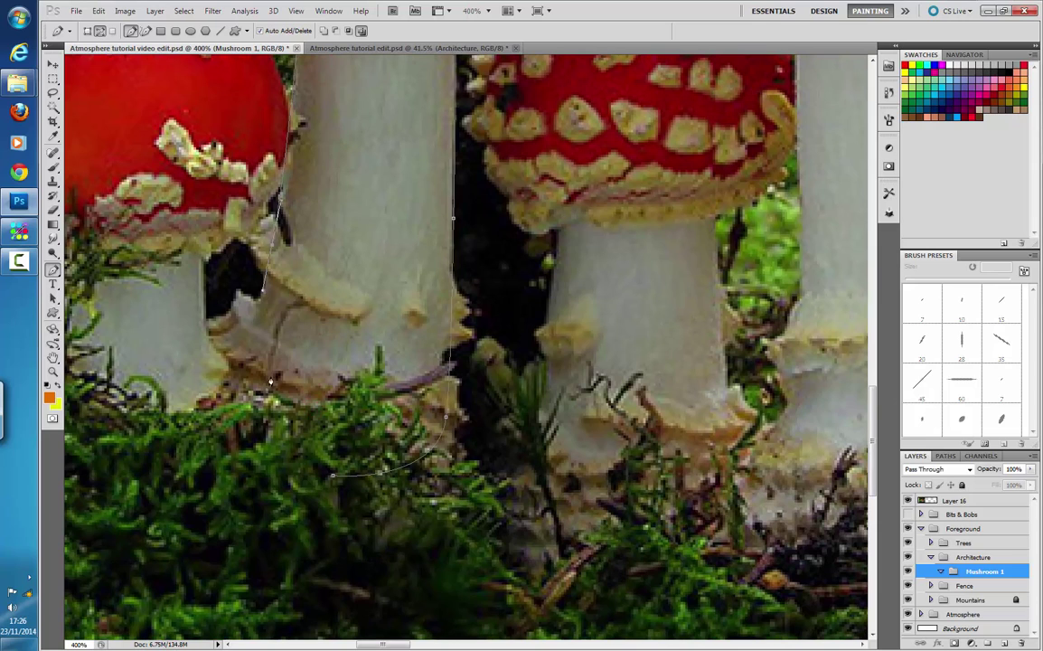
{"action": "left_click_drag", "start_coordinate": [246, 411], "coordinate": [262, 456]}
{"action": "mouse_move", "coordinate": [332, 477]}
{"action": "left_mouse_down"}
{"action": "mouse_move", "coordinate": [365, 478]}
{"action": "mouse_move", "coordinate": [352, 480]}
{"action": "left_mouse_up"}
{"action": "left_click_drag", "start_coordinate": [579, 164], "coordinate": [561, 486]}
{"action": "left_click_drag", "start_coordinate": [471, 195], "coordinate": [472, 298]}
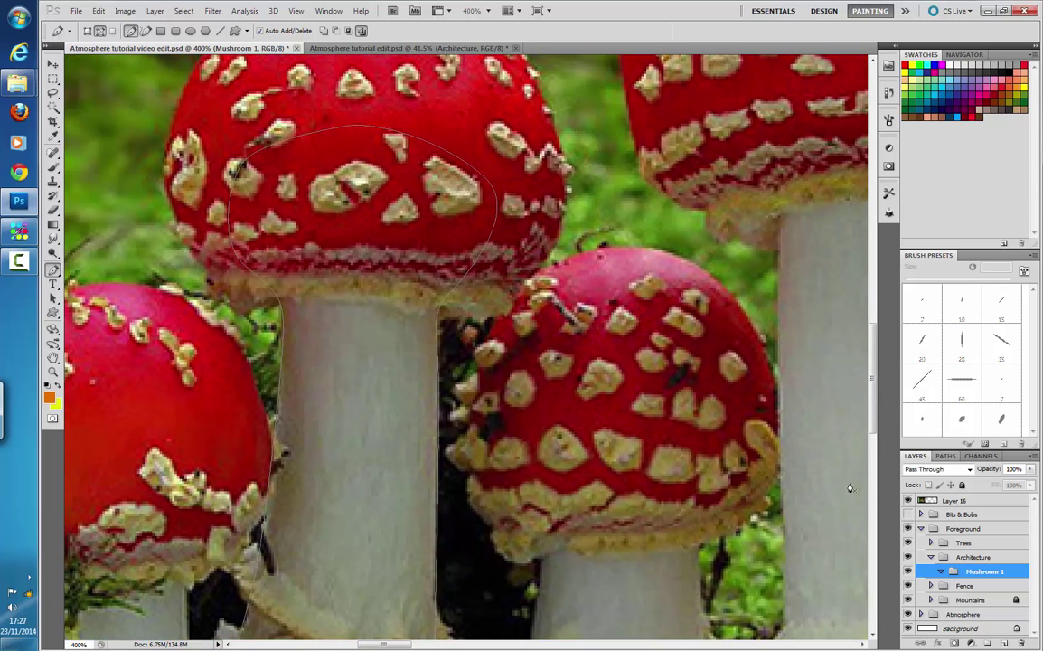
- Save the finished work path under the name mushroom 1 Bottom
{"action": "left_click", "coordinate": [944, 456]}
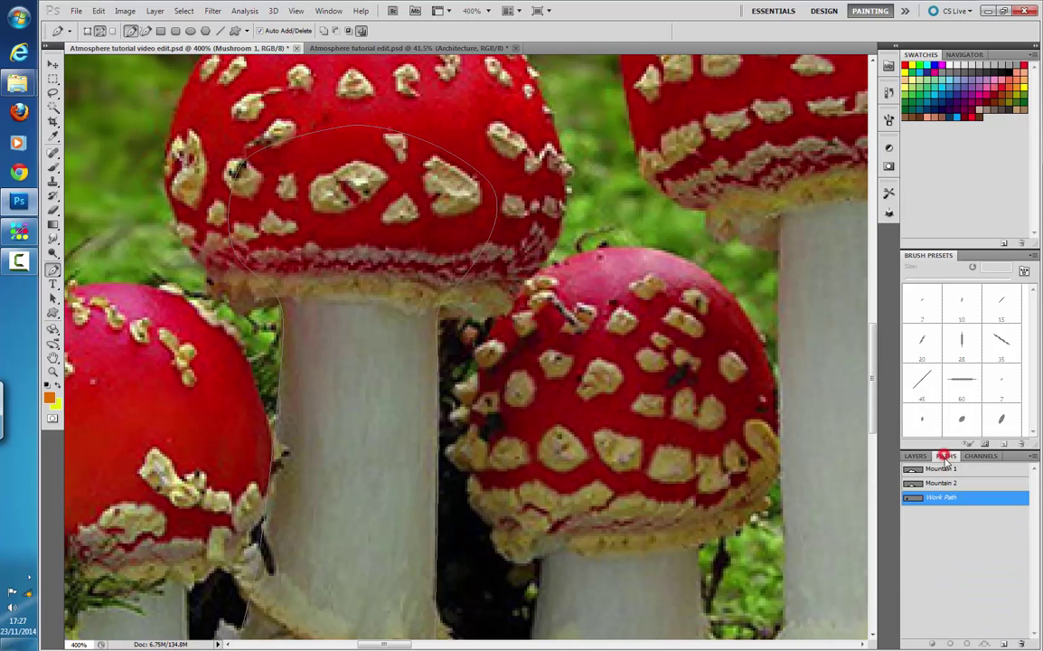
{"action": "double_click", "coordinate": [940, 498]}
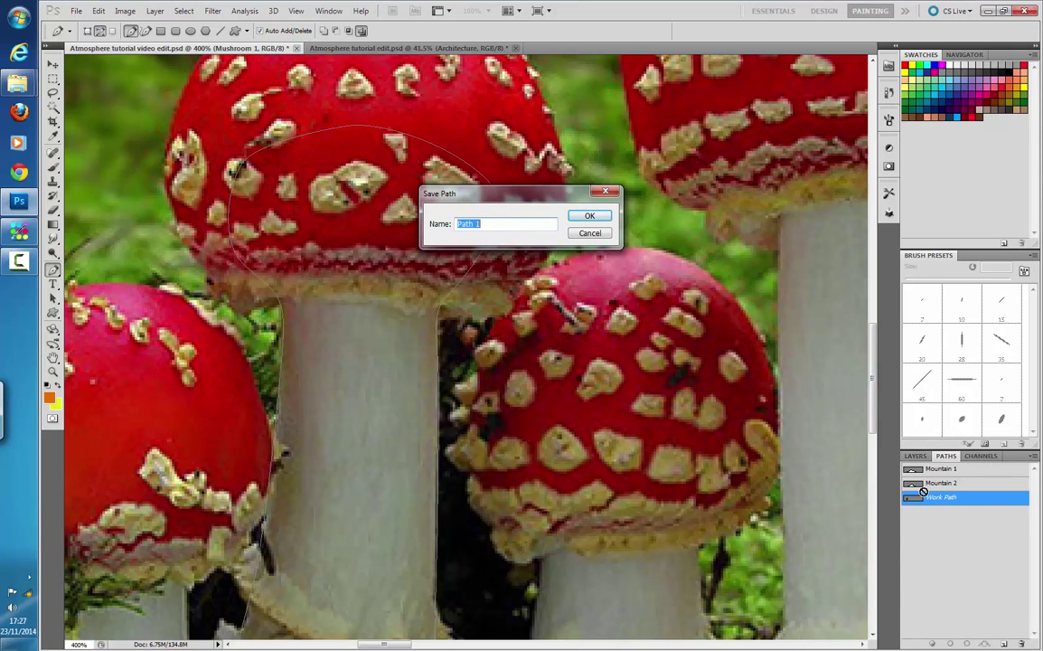
{"action": "type", "text": "N"}
{"action": "key", "text": "Return"}
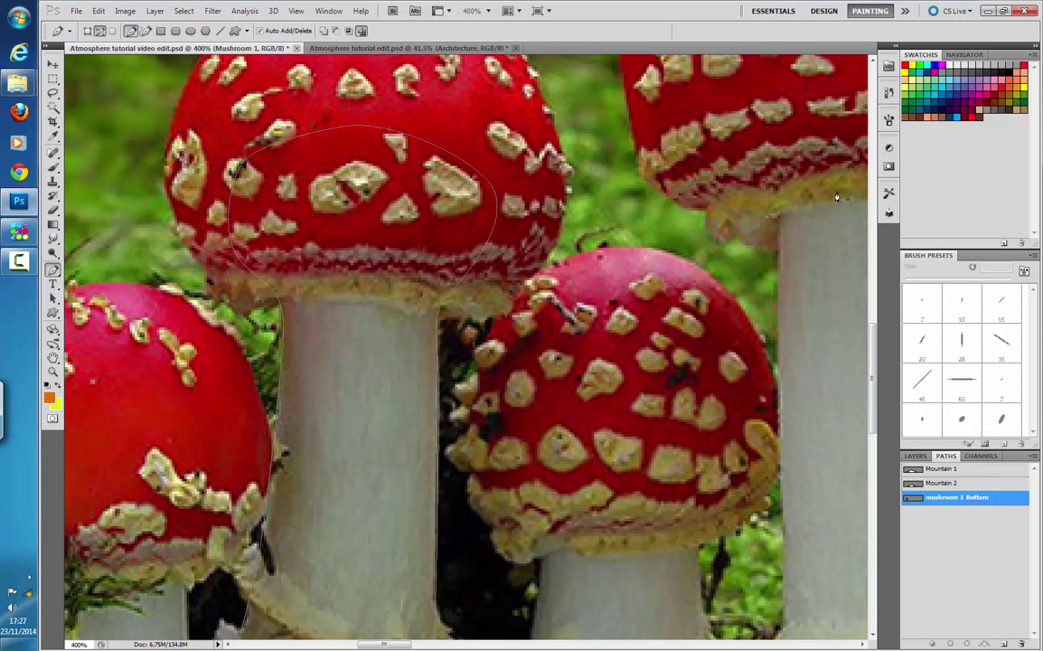
- Turn the mushroom 1 Bottom path into a new anti-aliased selection with a feather radius of 0 pixels
{"action": "right_click", "coordinate": [963, 500]}
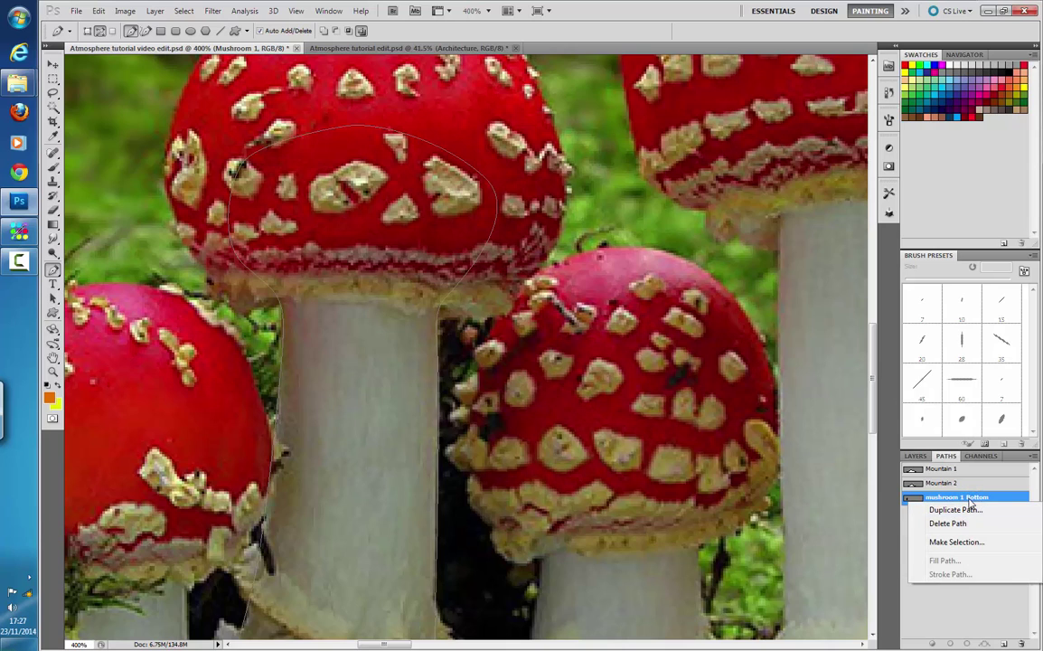
{"action": "left_click", "coordinate": [958, 542]}
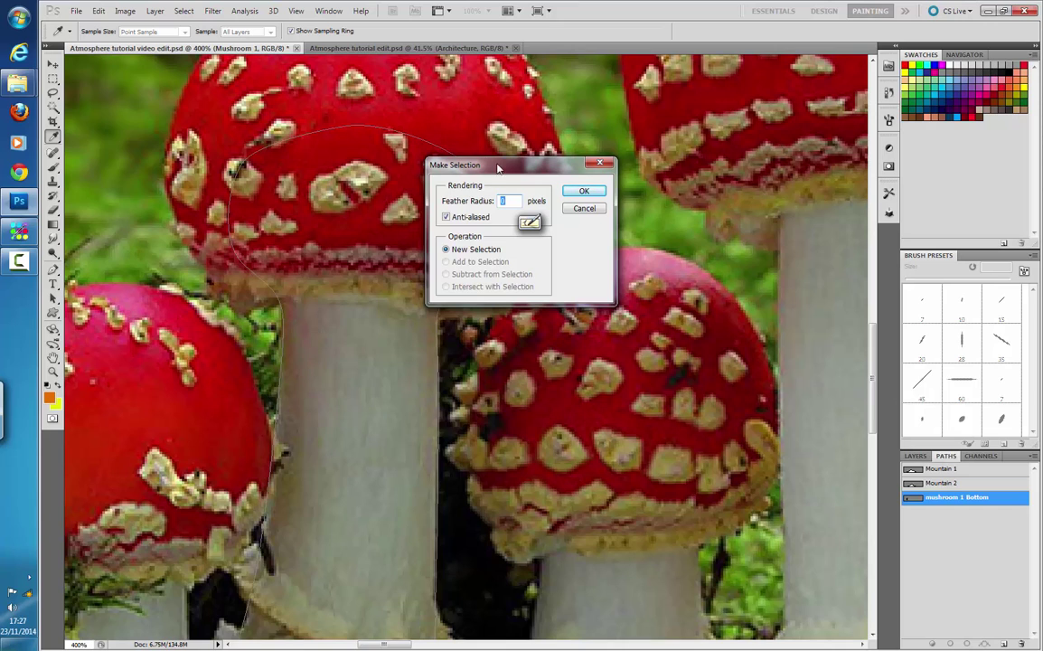
{"action": "left_click", "coordinate": [446, 218]}
{"action": "left_click", "coordinate": [446, 218]}
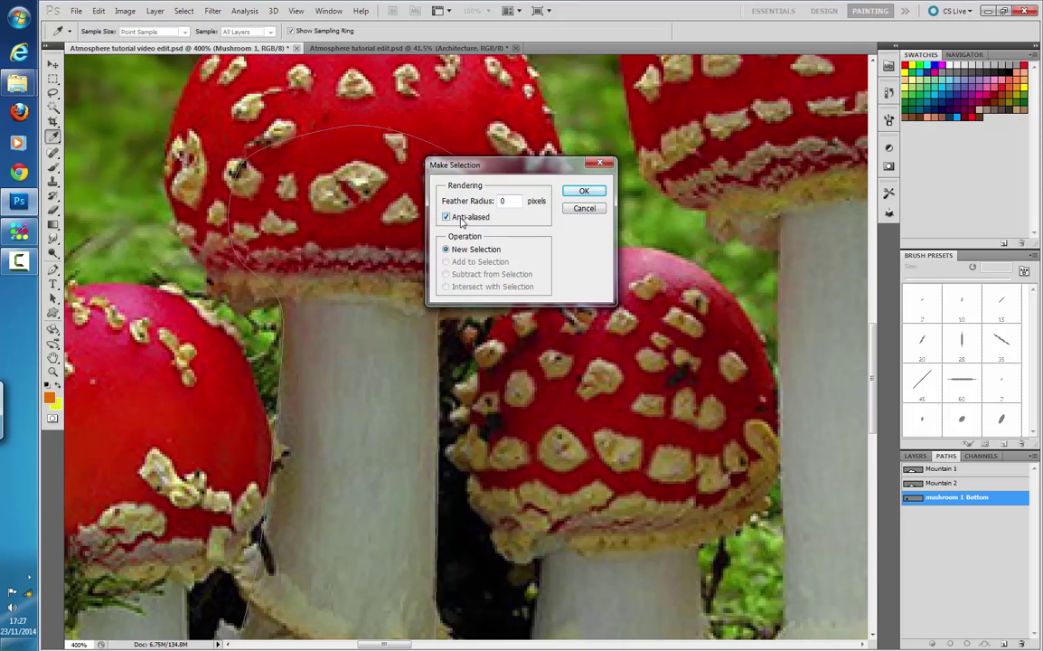
{"action": "left_click", "coordinate": [584, 191]}
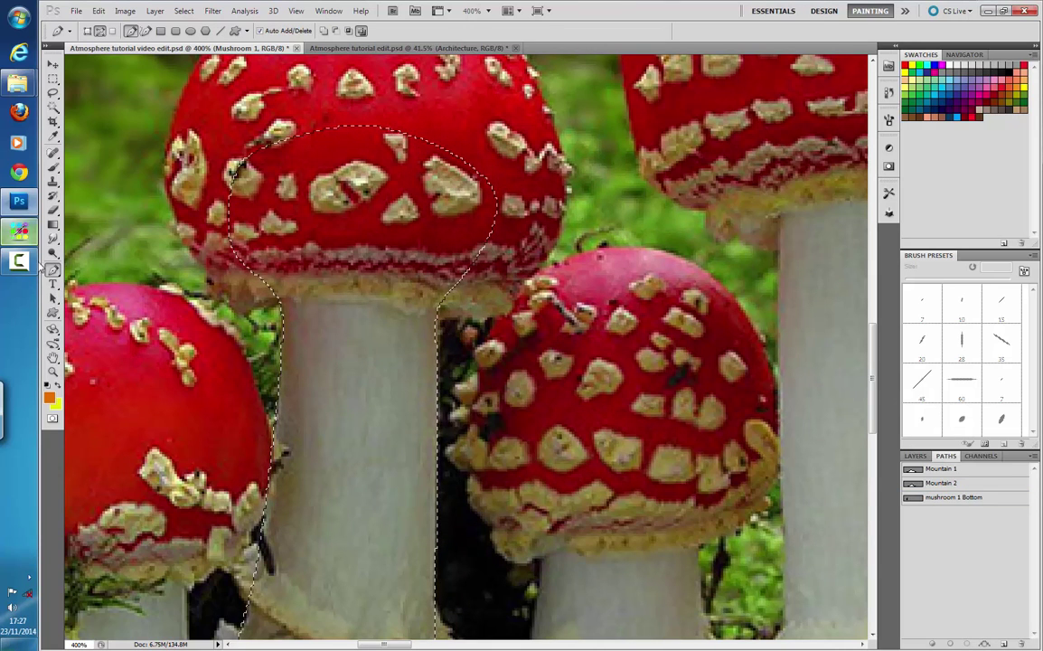
- Set the foreground colour to pure white (ffffff)
{"action": "left_click", "coordinate": [50, 396]}
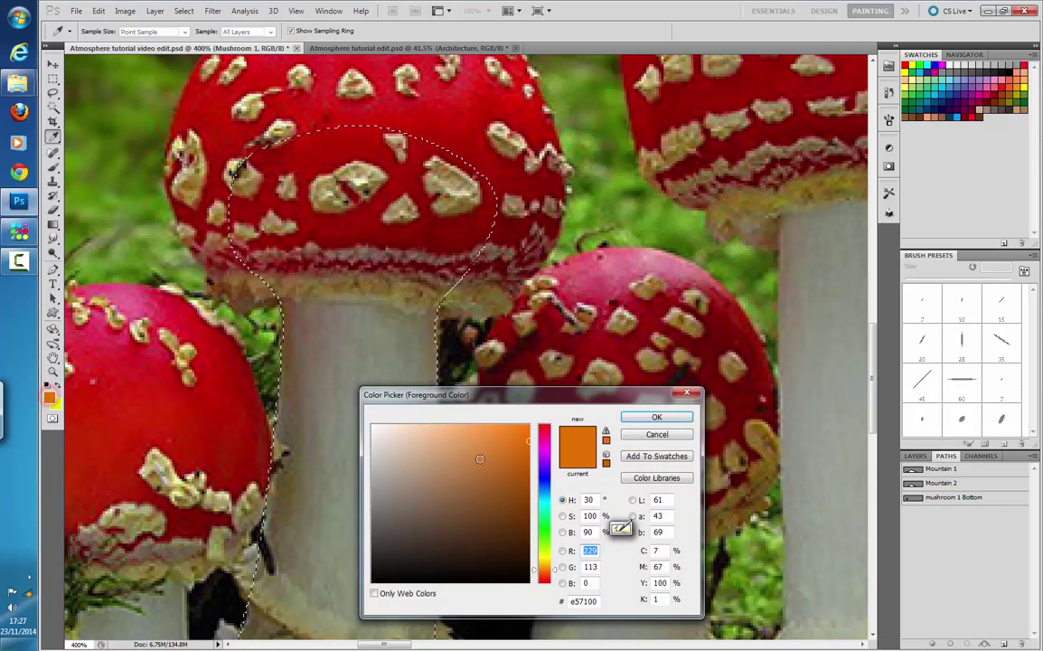
{"action": "left_click", "coordinate": [372, 425]}
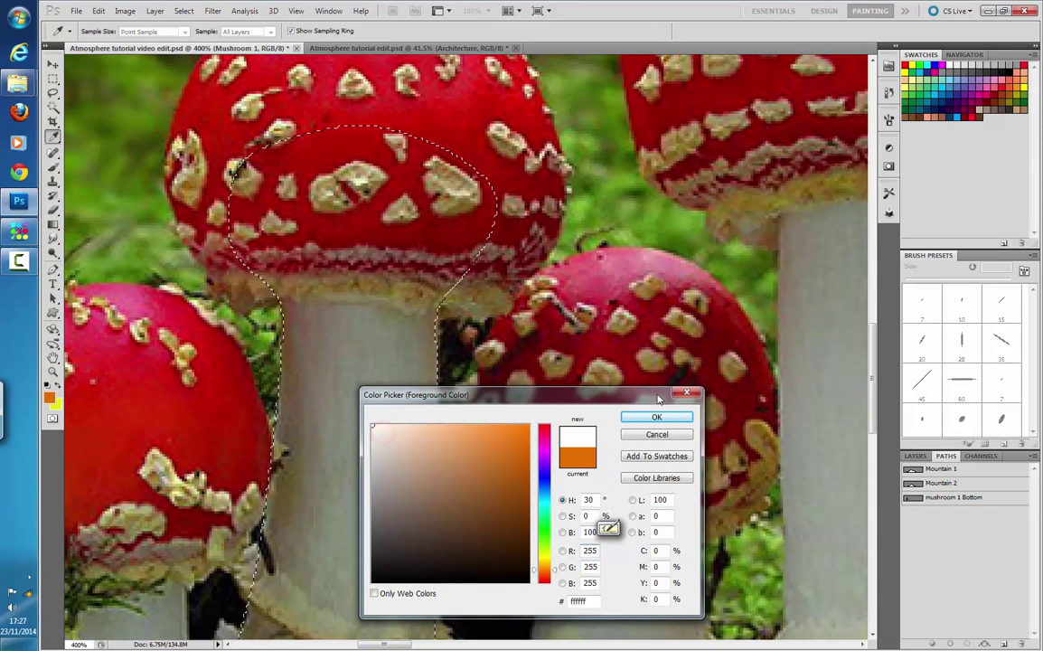
{"action": "left_click", "coordinate": [657, 416]}
- Create a new layer inside the Mushroom 1 group and name it Mushroom 1
{"action": "left_click", "coordinate": [916, 457]}
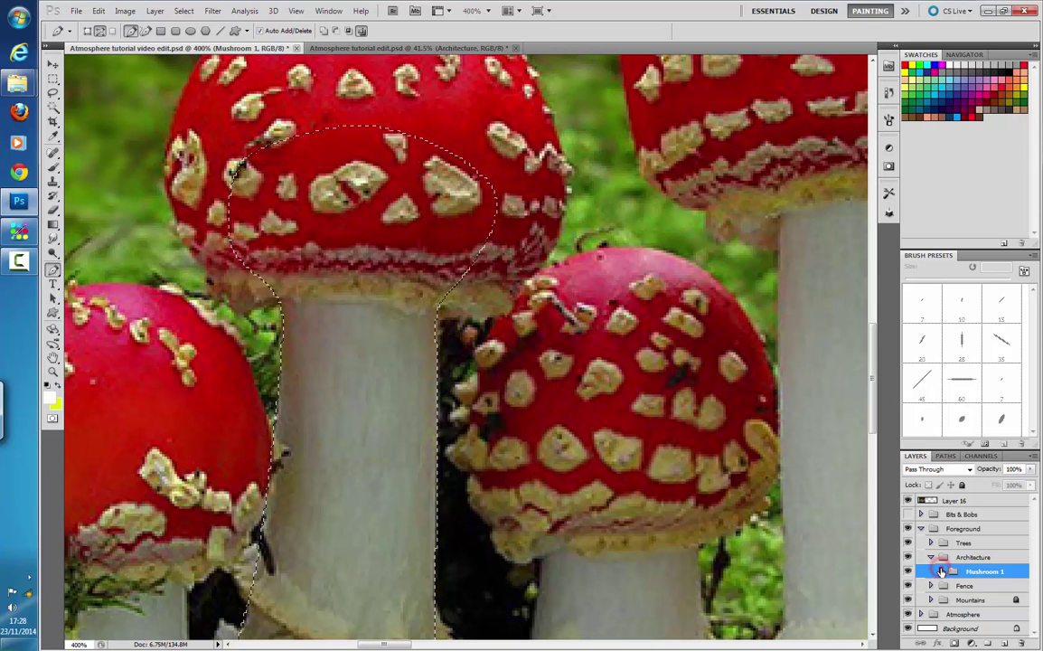
{"action": "left_click", "coordinate": [1003, 643]}
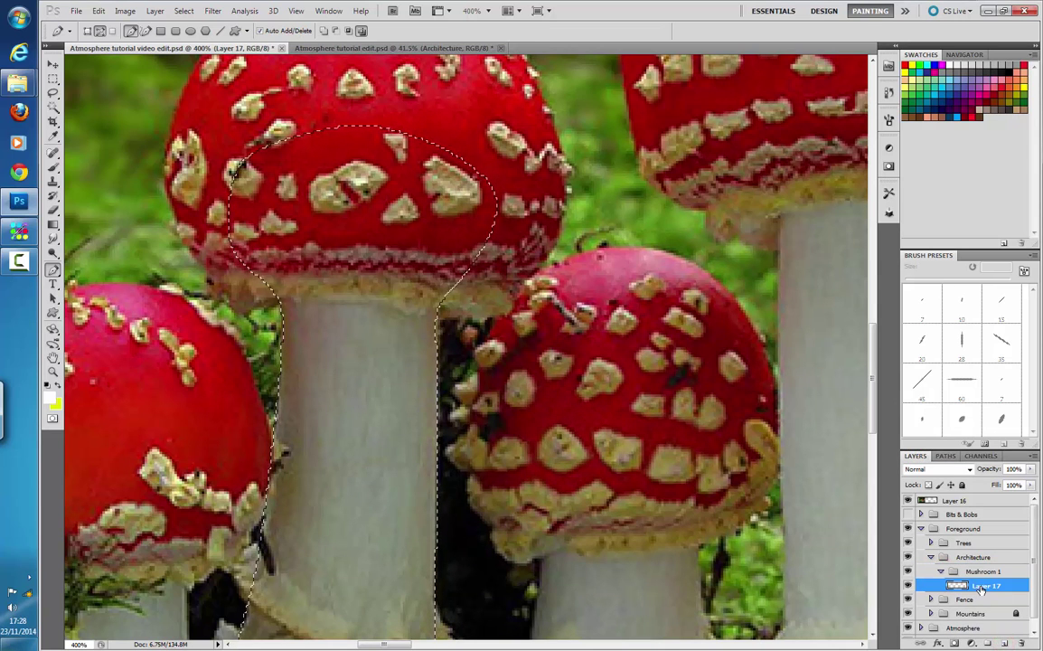
{"action": "double_click", "coordinate": [989, 586]}
{"action": "type", "text": "Mushroom 1"}
{"action": "key", "text": "Return"}
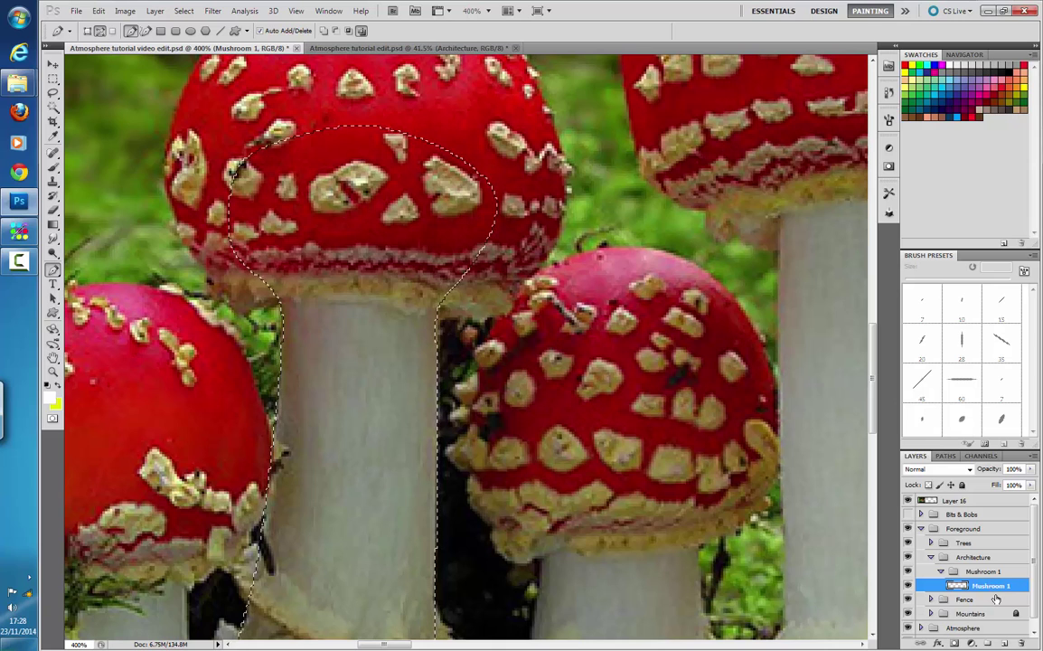
- Fill the stem selection with white on the Mushroom 1 layer
{"action": "left_click", "coordinate": [76, 10]}
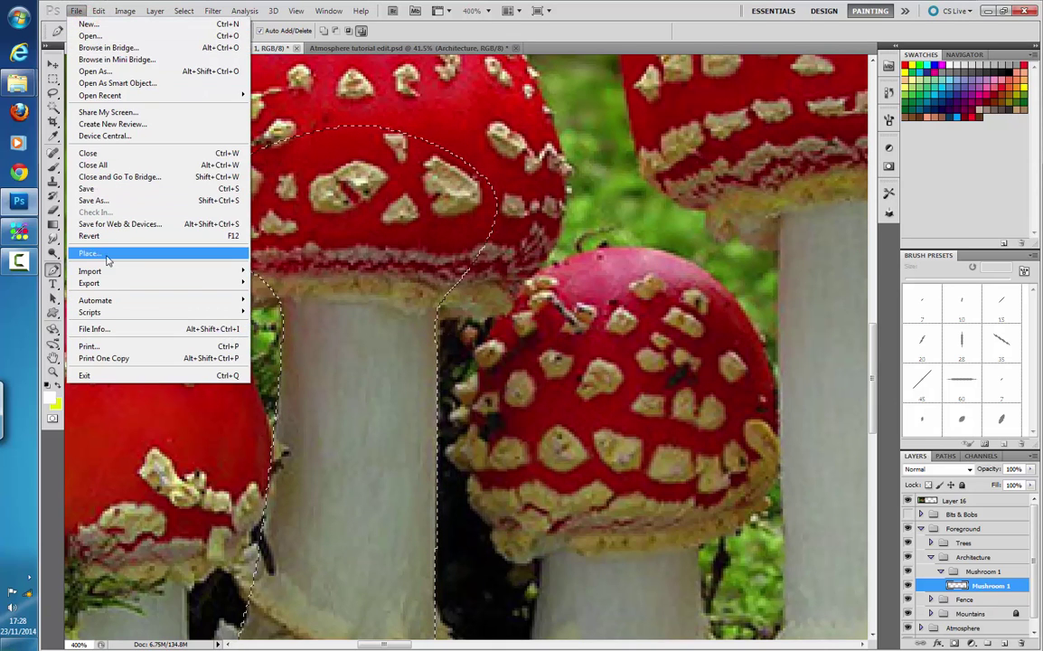
{"action": "mouse_move", "coordinate": [95, 12]}
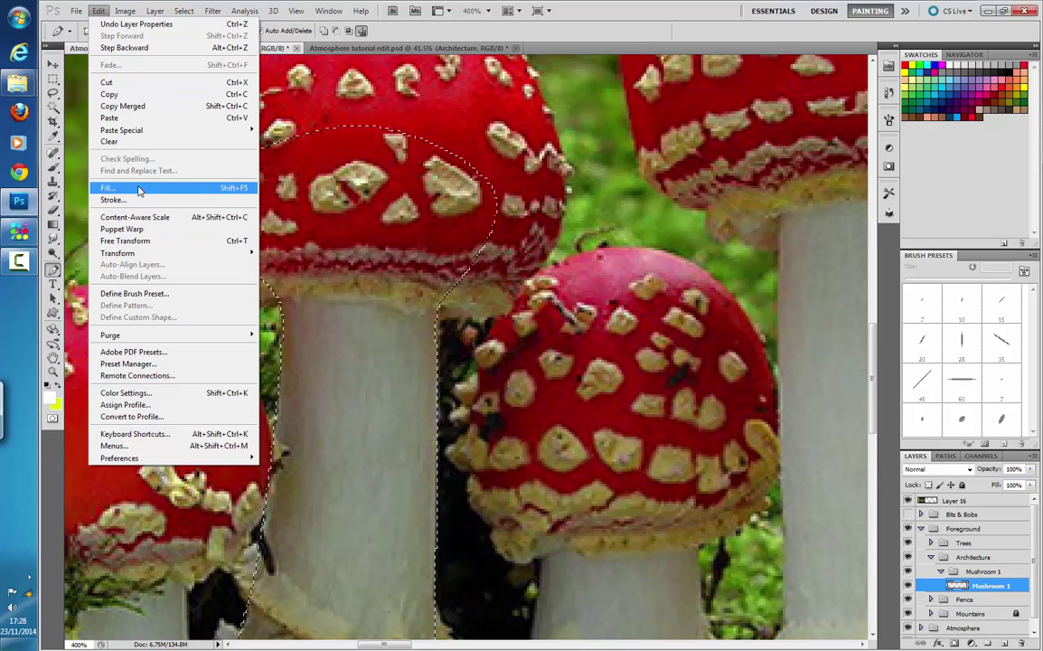
{"action": "left_click", "coordinate": [108, 187]}
{"action": "left_click", "coordinate": [543, 199]}
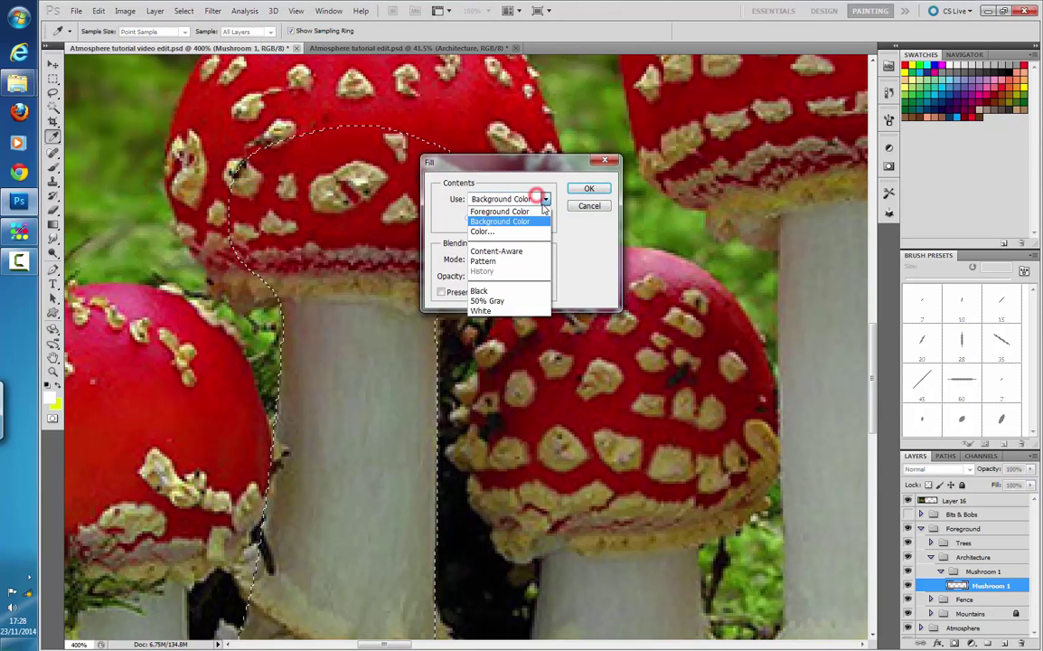
{"action": "left_click", "coordinate": [507, 310]}
{"action": "left_click", "coordinate": [589, 188]}
{"action": "key", "text": "p"}
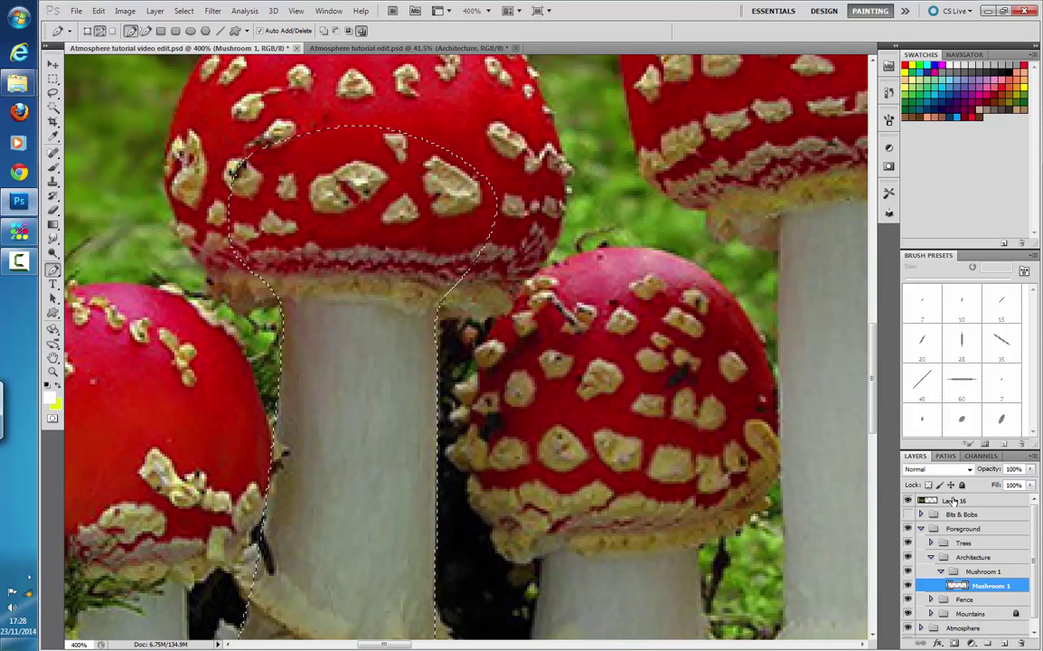
- Move the mushroom photo on Layer 16 into the Mushroom 1 group beneath the white stem layer and deselect the stem
{"action": "left_click_drag", "start_coordinate": [952, 499], "coordinate": [960, 593]}
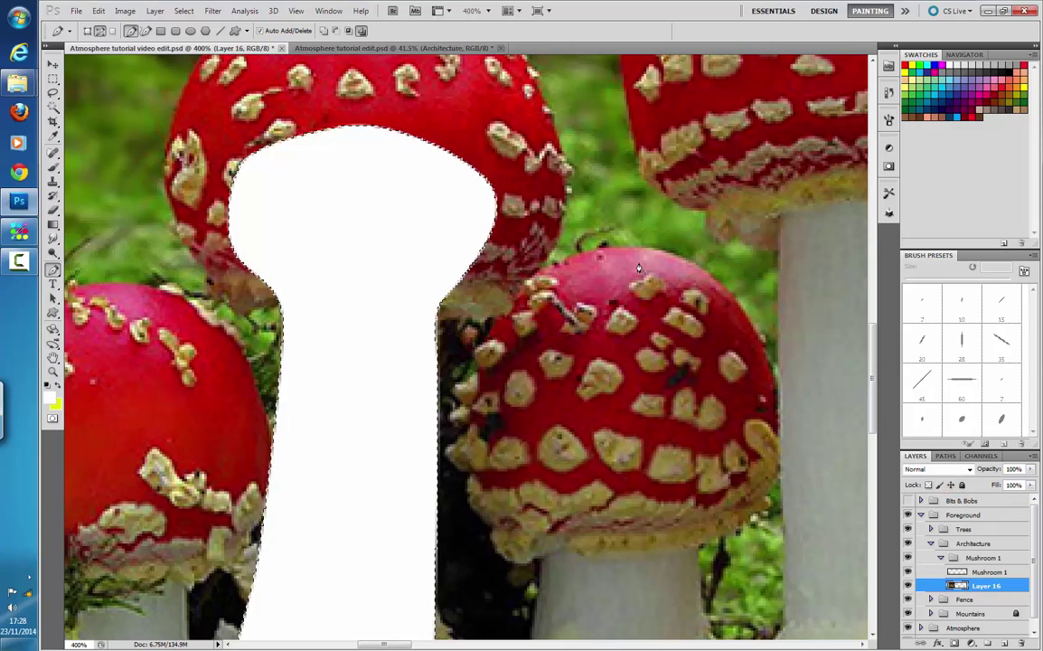
{"action": "key", "text": "ctrl+d"}
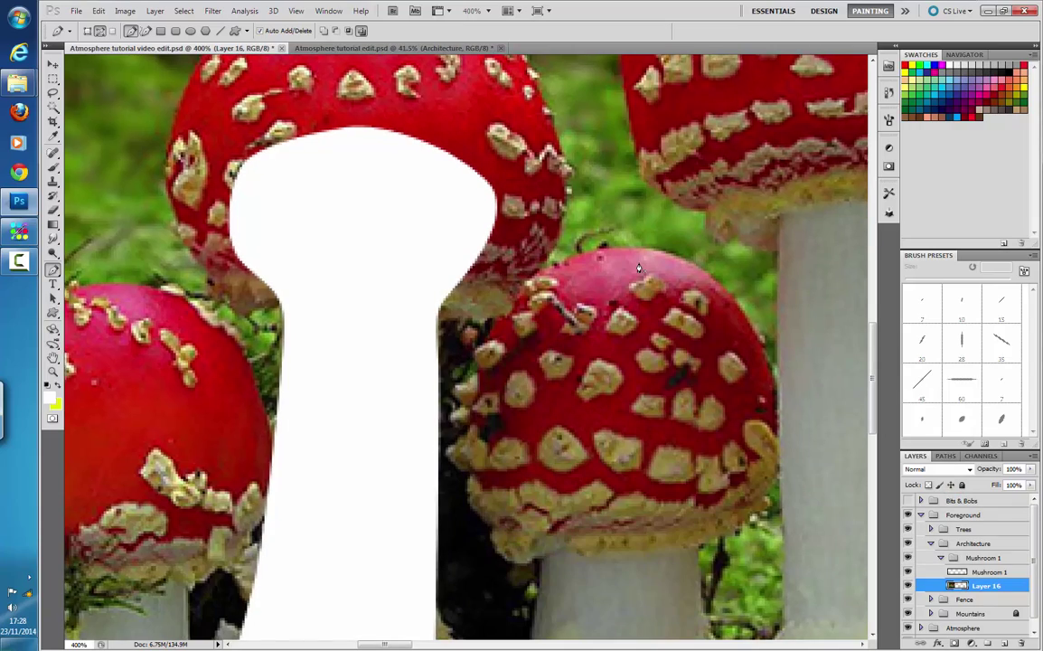
{"action": "key", "text": "ctrl+minus"}
{"action": "key", "text": "ctrl+minus"}
{"action": "key", "text": "ctrl+minus"}
{"action": "scroll", "coordinate": [639, 267], "scroll_direction": "up", "scroll_amount": 1}
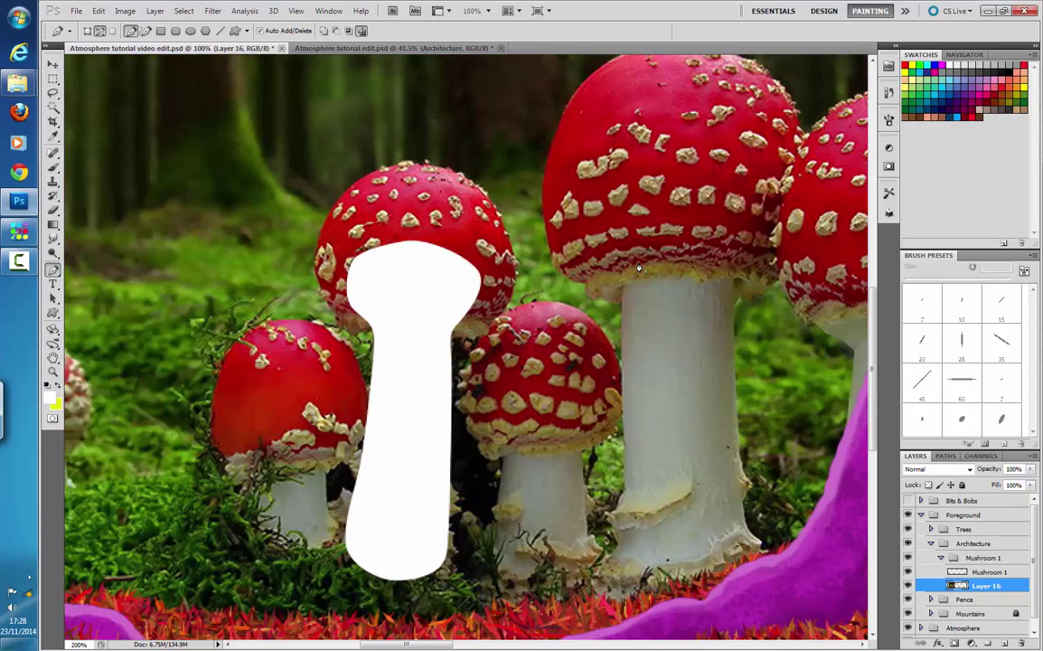
{"action": "scroll", "coordinate": [638, 268], "scroll_direction": "down", "scroll_amount": 1}
{"action": "scroll", "coordinate": [638, 268], "scroll_direction": "down", "scroll_amount": 1}
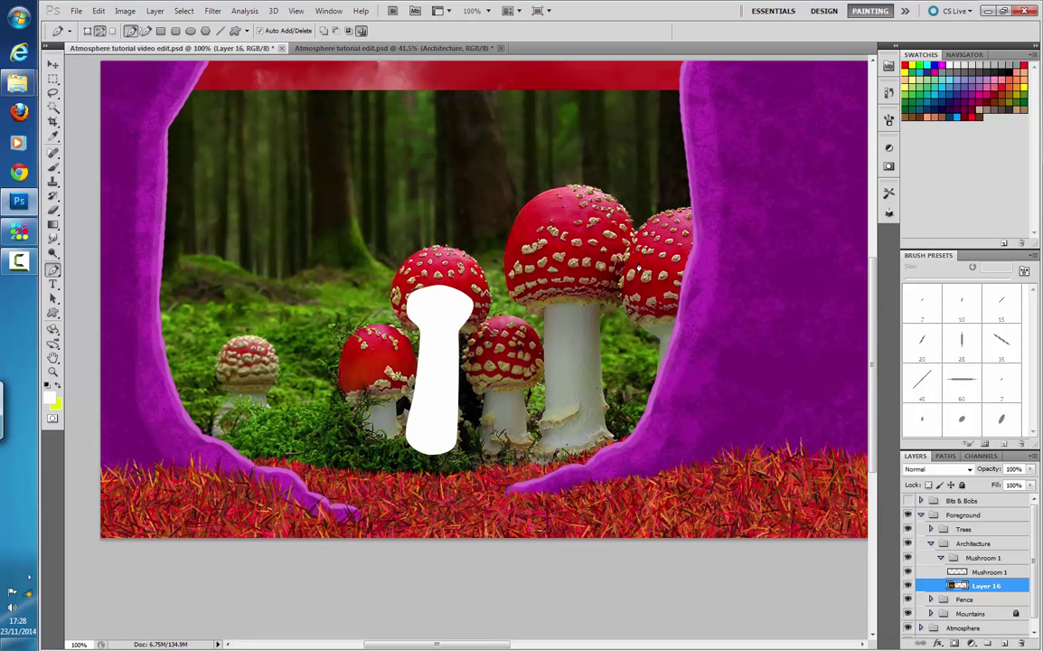
{"action": "left_click", "coordinate": [52, 92]}
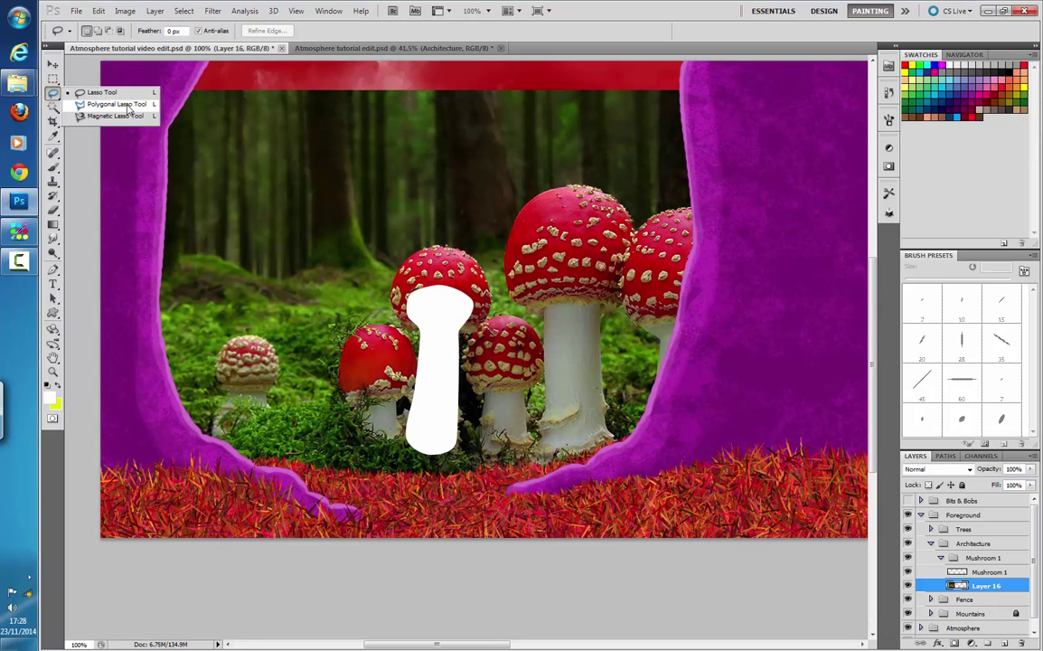
{"action": "left_click", "coordinate": [98, 93]}
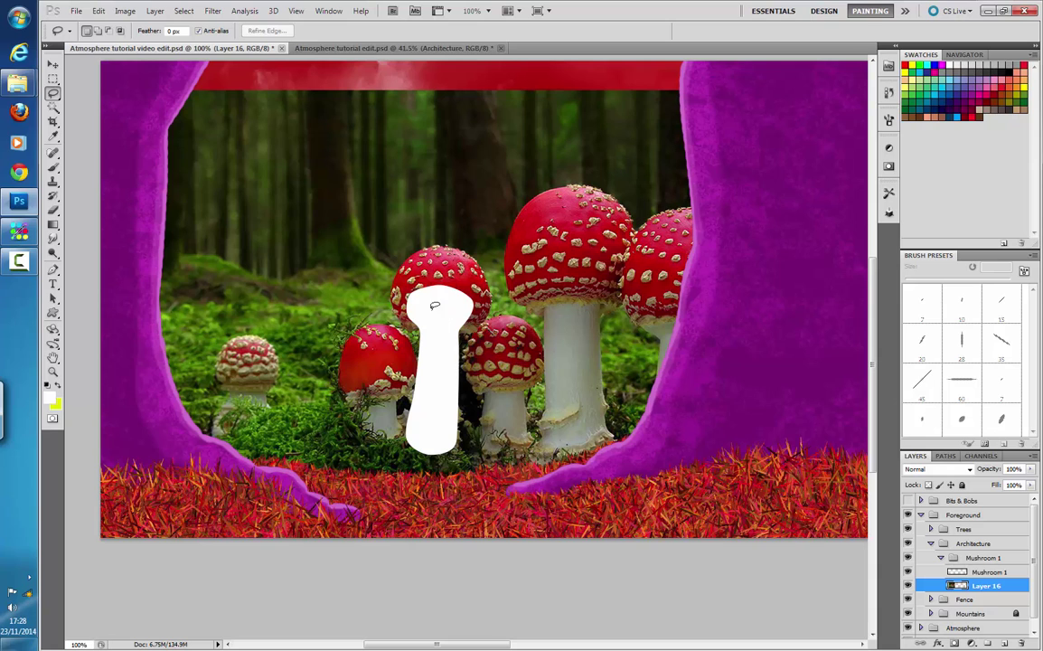
{"action": "left_click", "coordinate": [54, 271]}
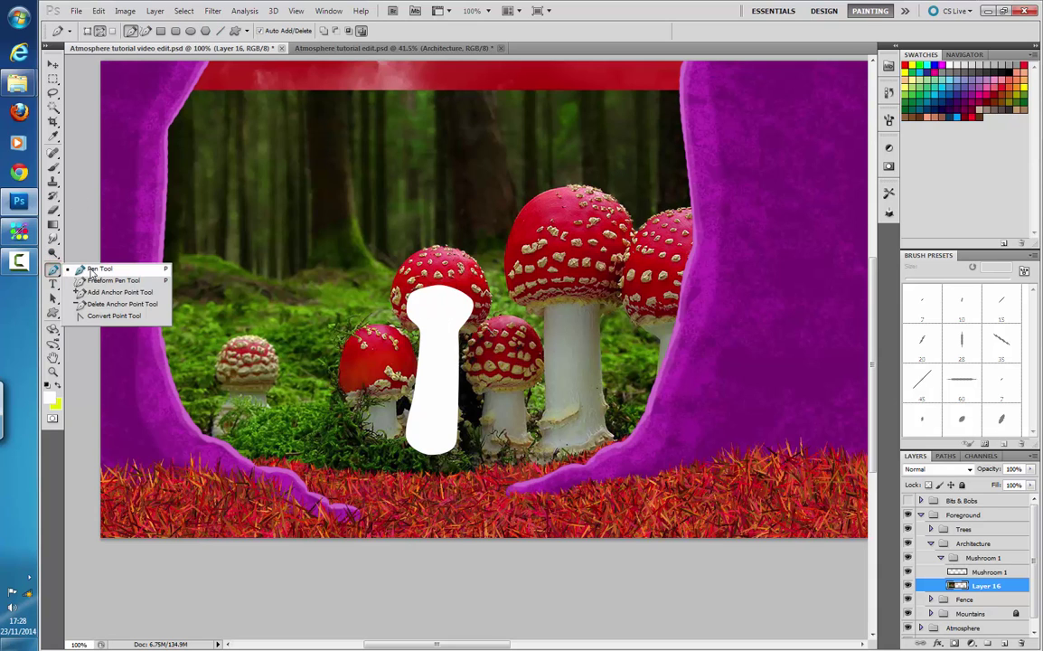
{"action": "left_click", "coordinate": [98, 269]}
- Move Layer 16 above the white stem layer and add a new layer to the Mushroom 1 group
{"action": "key", "text": "ctrl+plus"}
{"action": "key", "text": "ctrl+plus"}
{"action": "key", "text": "ctrl+plus"}
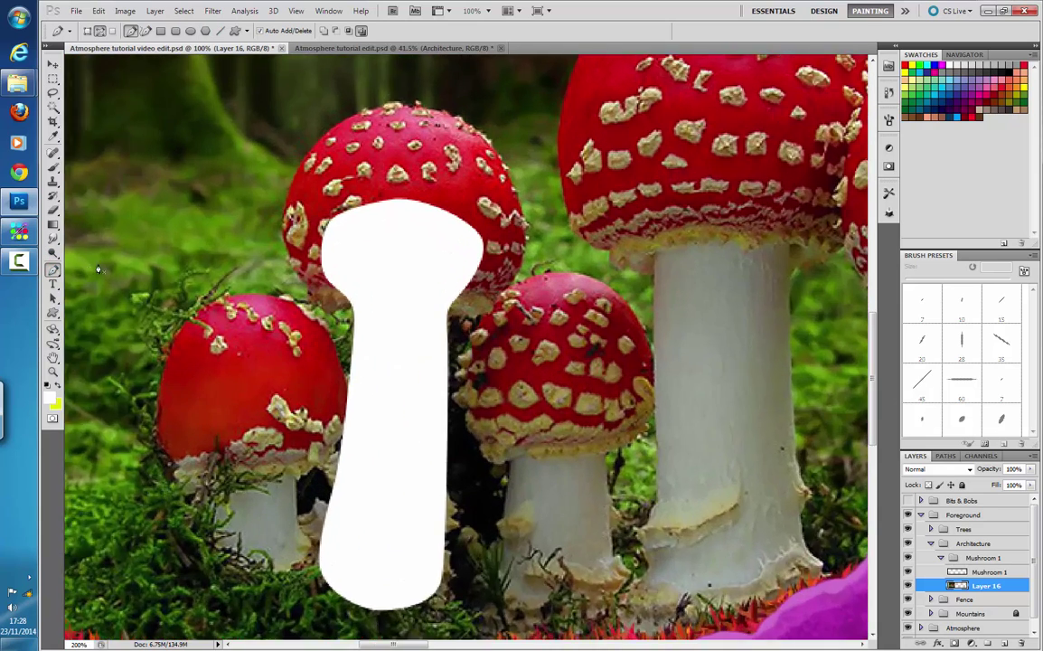
{"action": "left_click_drag", "start_coordinate": [485, 228], "coordinate": [520, 362]}
{"action": "left_click_drag", "start_coordinate": [1002, 589], "coordinate": [983, 566]}
{"action": "left_click", "coordinate": [1006, 642], "text": "ctrl"}
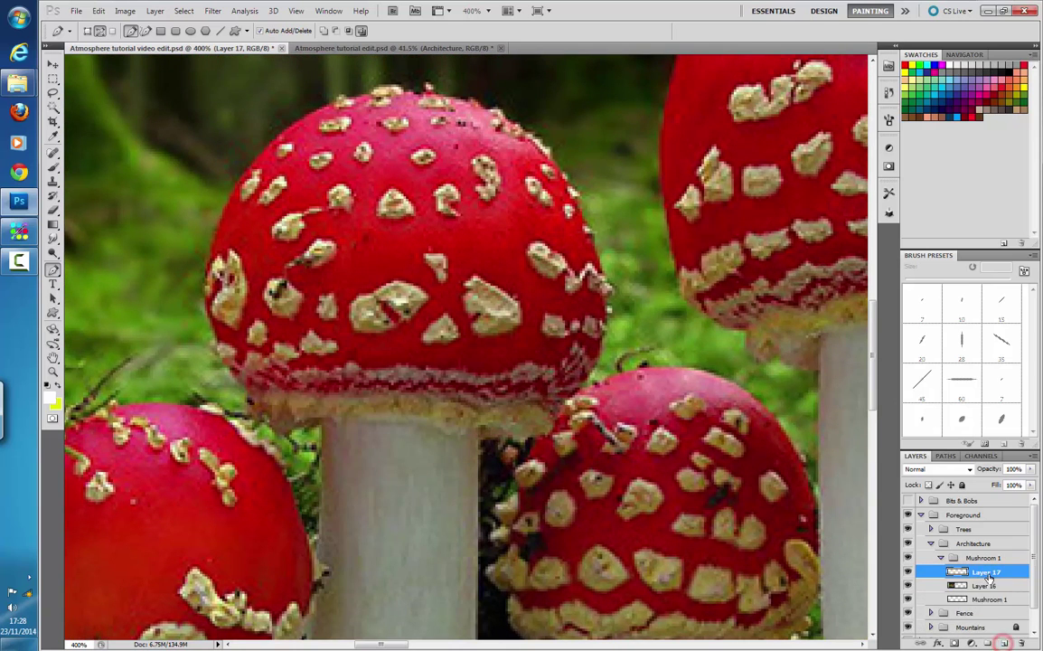
- Rename the white stem layer as Mushroom 1 Bottom
{"action": "double_click", "coordinate": [993, 601]}
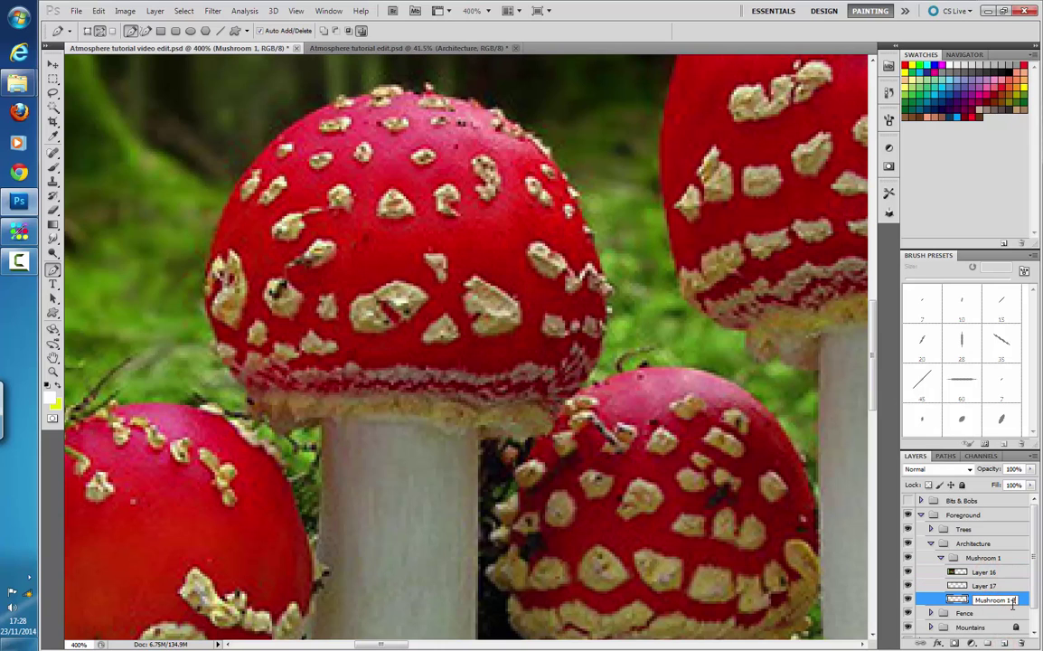
{"action": "type", "text": "Bottom"}
{"action": "key", "text": "Return"}
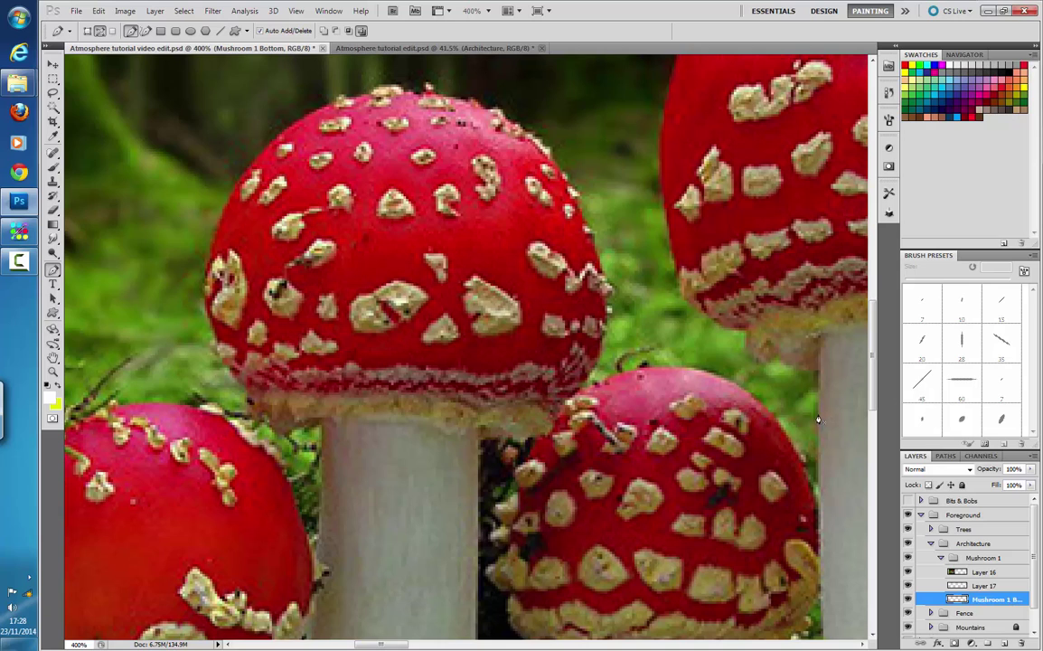
- Name the new empty layer M1 Top and shorten the stem layer's name to M1 Bottom
{"action": "double_click", "coordinate": [986, 585]}
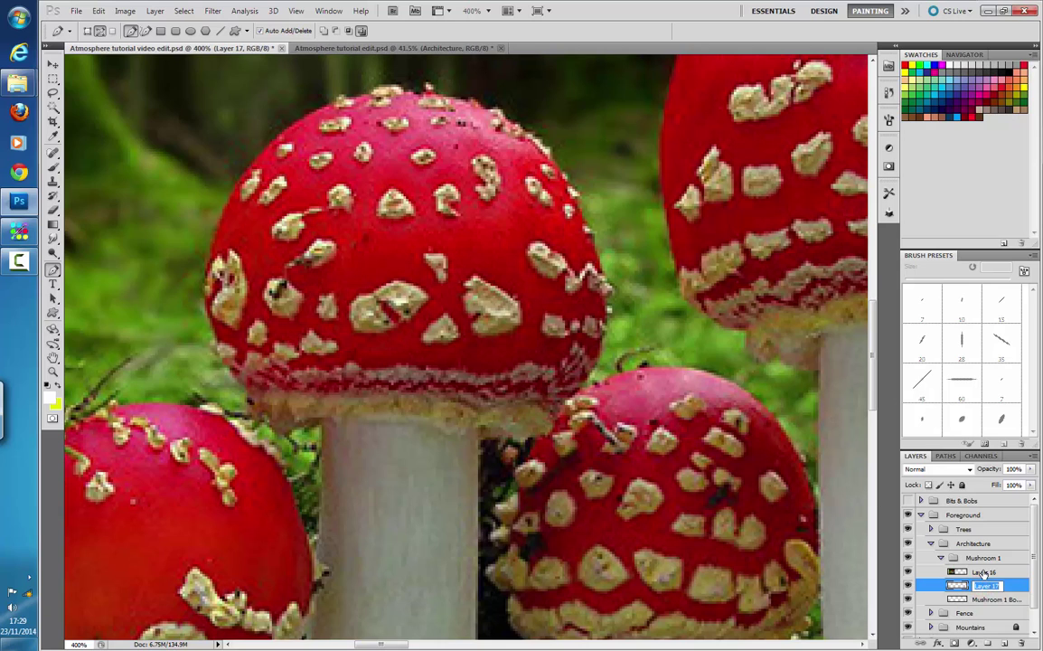
{"action": "type", "text": "M1 Top"}
{"action": "key", "text": "Return"}
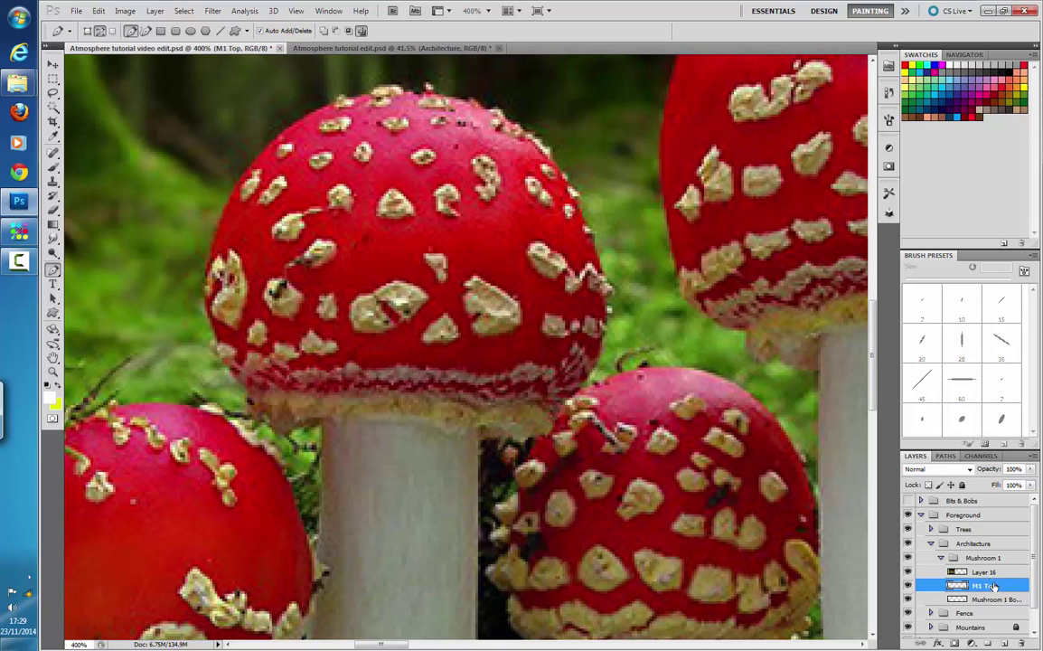
{"action": "double_click", "coordinate": [999, 599]}
{"action": "left_click_drag", "start_coordinate": [1001, 600], "coordinate": [915, 606]}
{"action": "type", "text": "M1"}
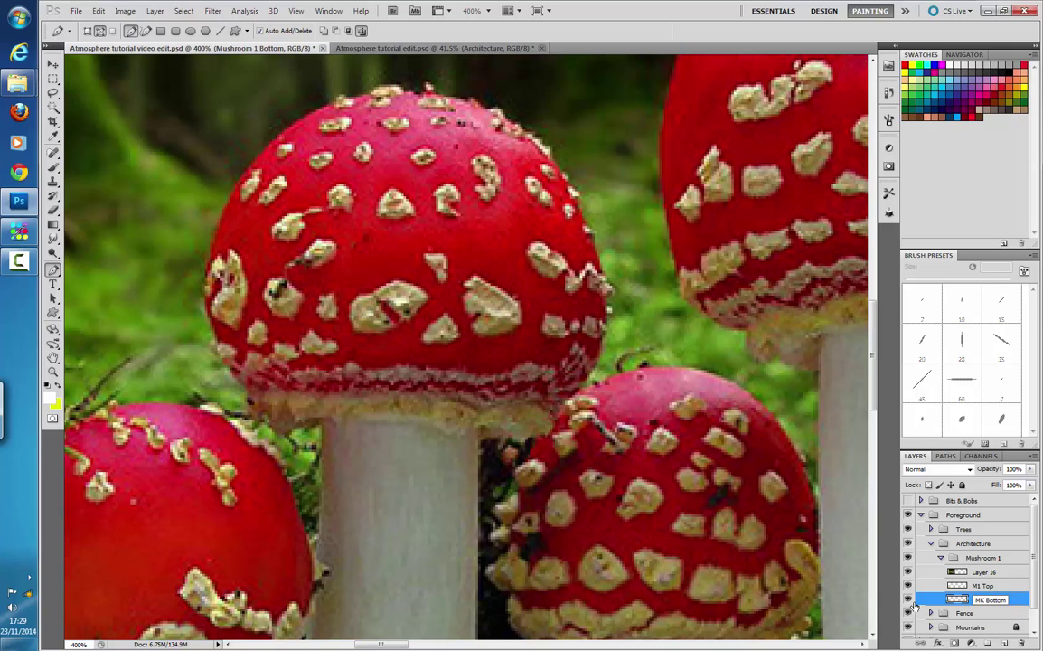
{"action": "key", "text": "Return"}
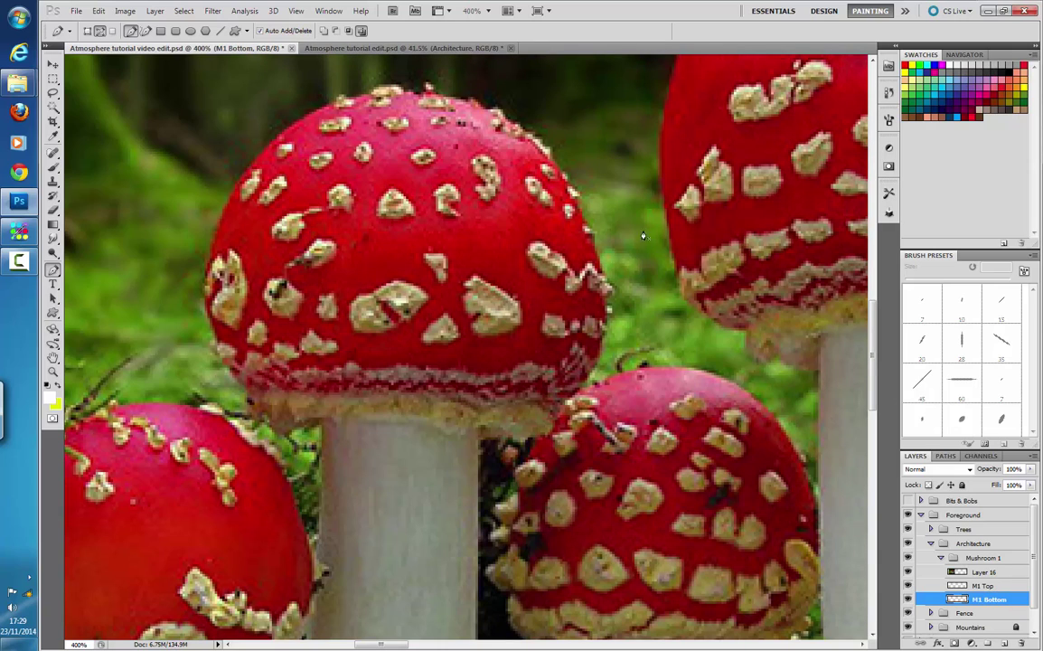
- With the M1 Top layer active, start a Pen path at the cap's top and trace its right edge and underside
{"action": "key", "text": "alt+bracketright"}
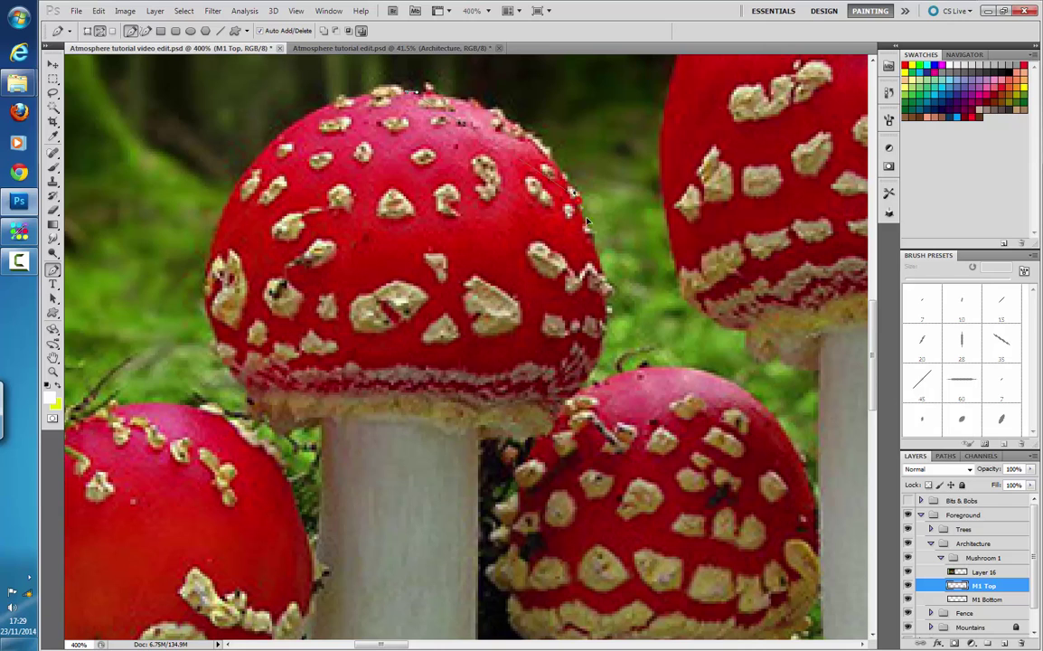
{"action": "left_click", "coordinate": [519, 93]}
{"action": "left_click_drag", "start_coordinate": [565, 401], "coordinate": [543, 408]}
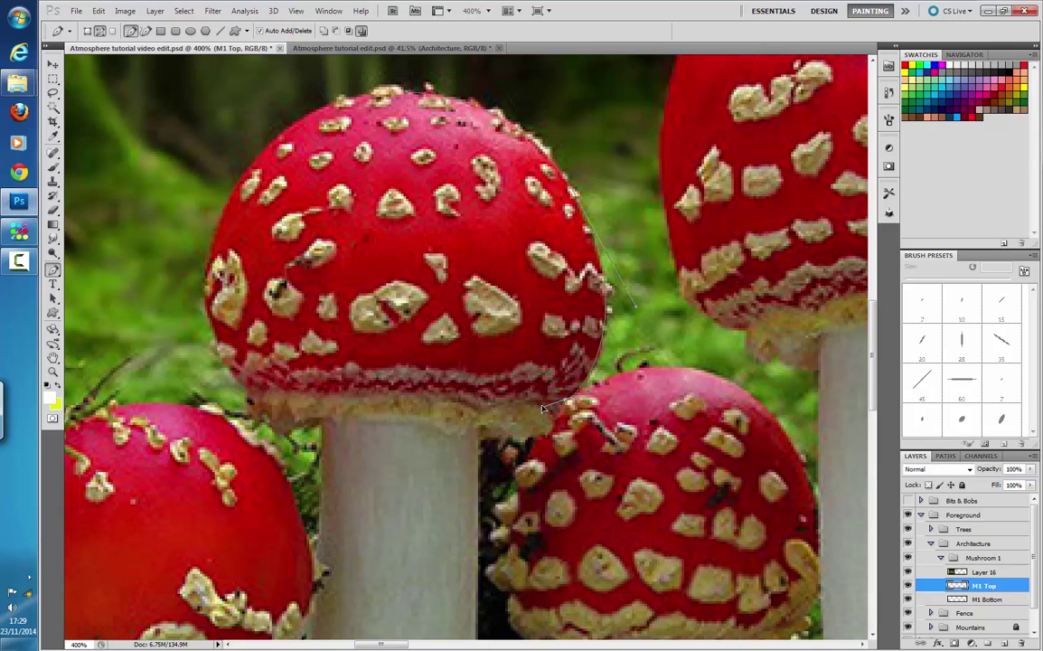
{"action": "left_click", "coordinate": [394, 396]}
{"action": "key", "text": "ctrl+z"}
{"action": "left_click_drag", "start_coordinate": [401, 412], "coordinate": [387, 413]}
- Continue the path around the cap's lower-left corner and up its left edge, closing it at the top starting point
{"action": "left_click", "coordinate": [240, 387]}
{"action": "left_click_drag", "start_coordinate": [213, 242], "coordinate": [240, 172]}
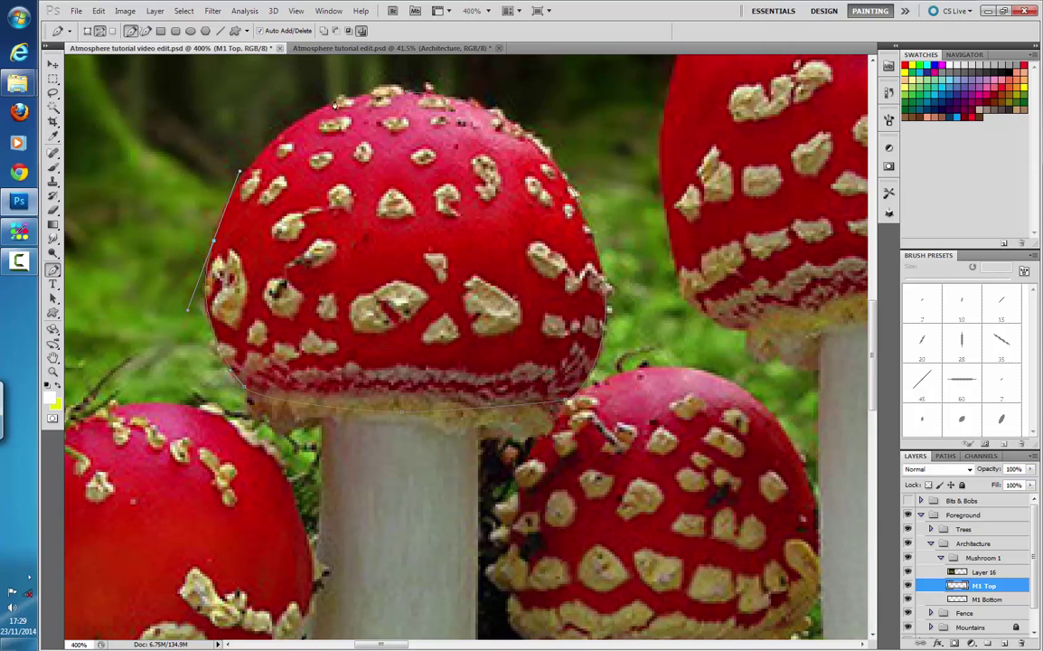
{"action": "left_click_drag", "start_coordinate": [408, 93], "coordinate": [524, 96]}
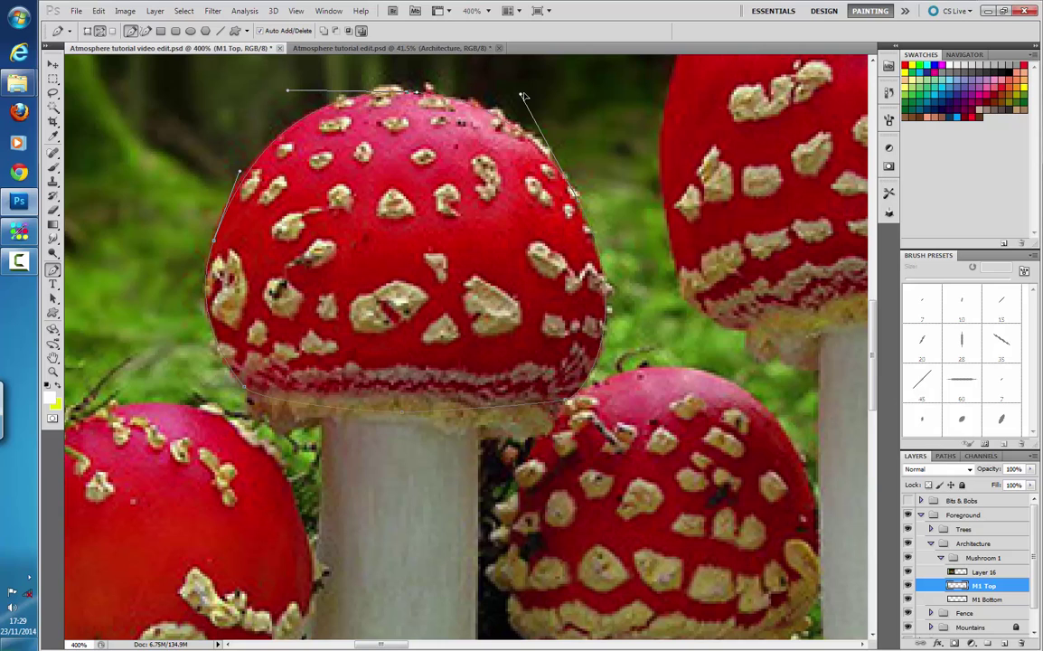
- Refine the curve along the cap's left edge by adjusting an anchor handle with the Convert Point tool
{"action": "left_click", "coordinate": [520, 94], "text": "ctrl"}
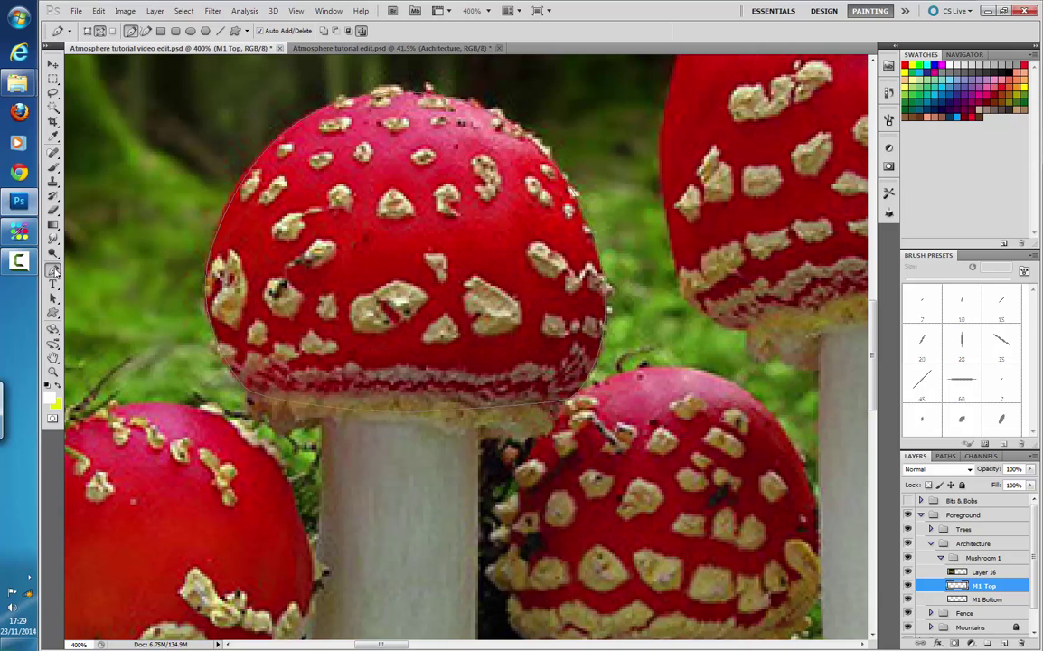
{"action": "left_click_drag", "start_coordinate": [53, 270], "coordinate": [100, 323]}
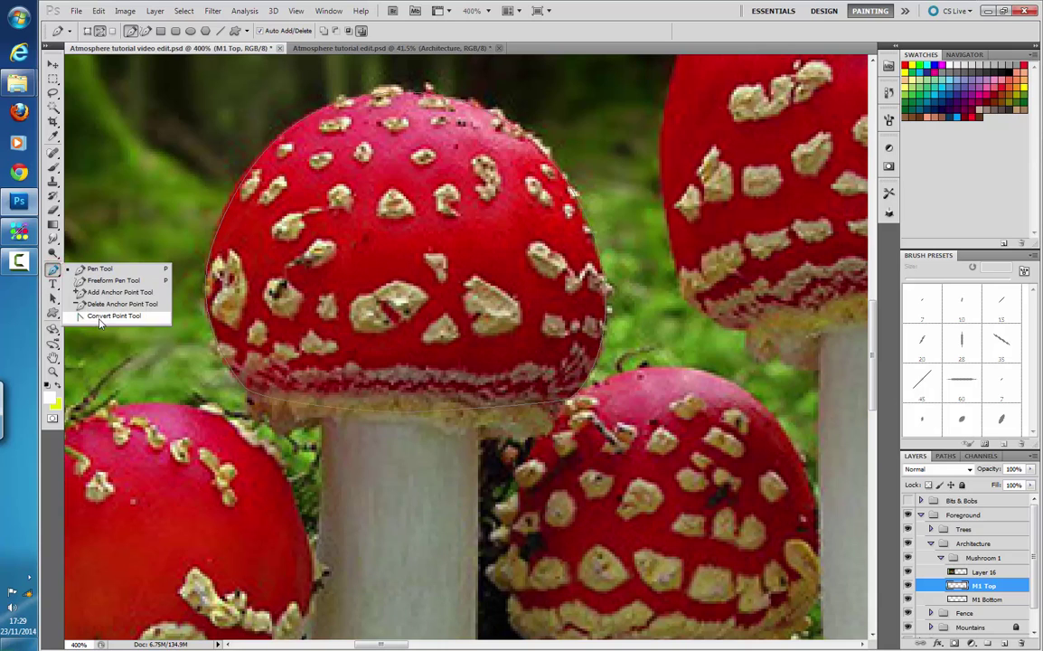
{"action": "left_click", "coordinate": [101, 322]}
{"action": "left_click", "coordinate": [205, 286]}
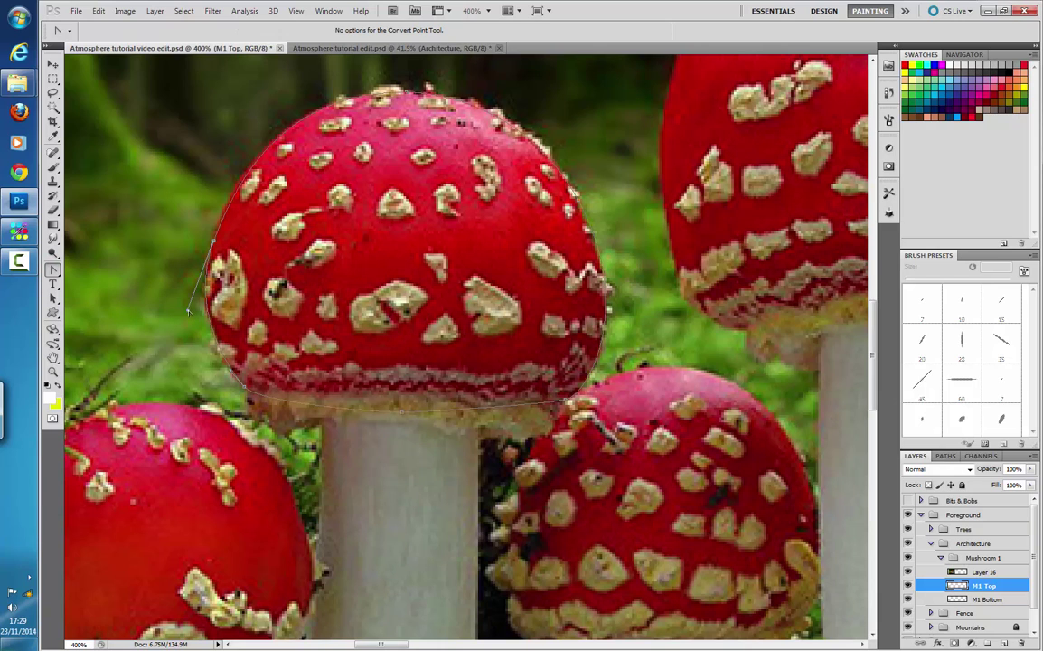
{"action": "left_click_drag", "start_coordinate": [188, 311], "coordinate": [202, 317]}
{"action": "left_click", "coordinate": [53, 270]}
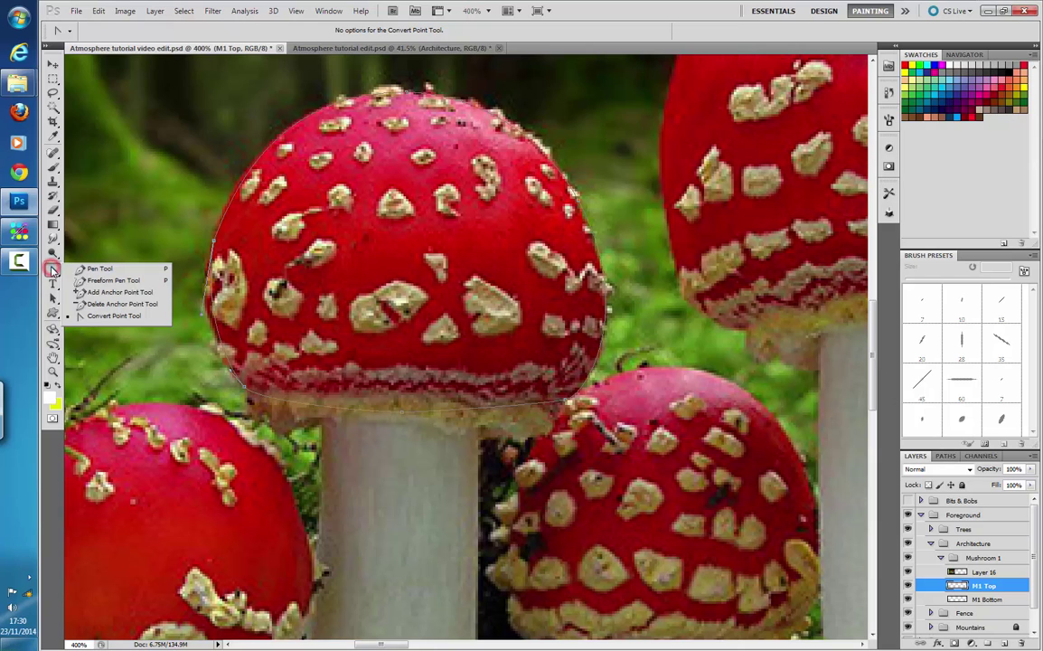
- Save the cap's work path under the name M1 Top
{"action": "left_click", "coordinate": [949, 456]}
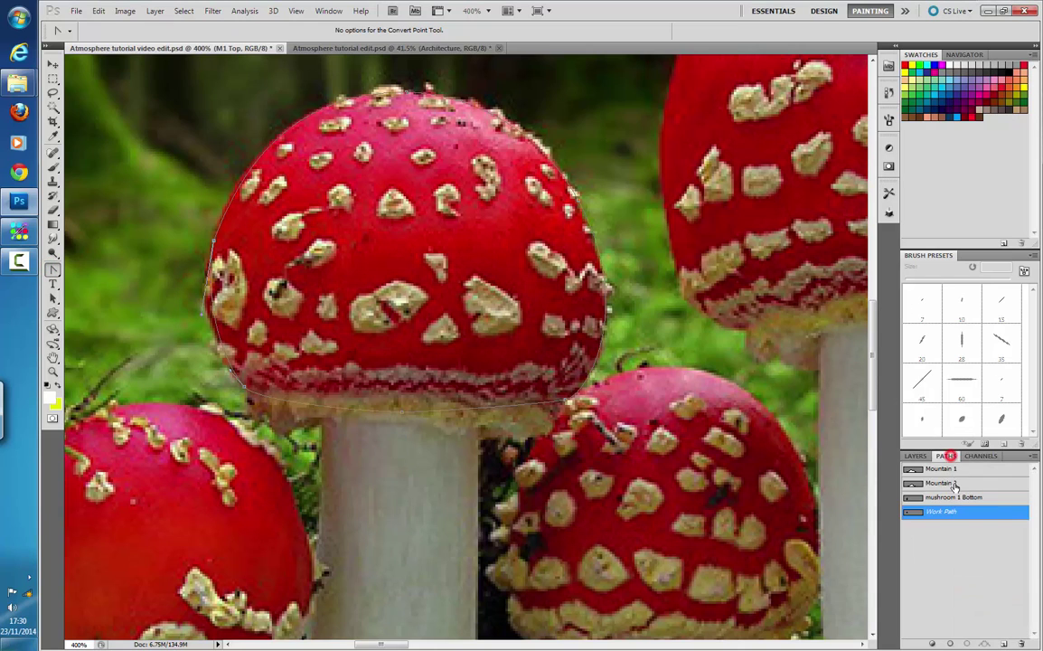
{"action": "double_click", "coordinate": [948, 511]}
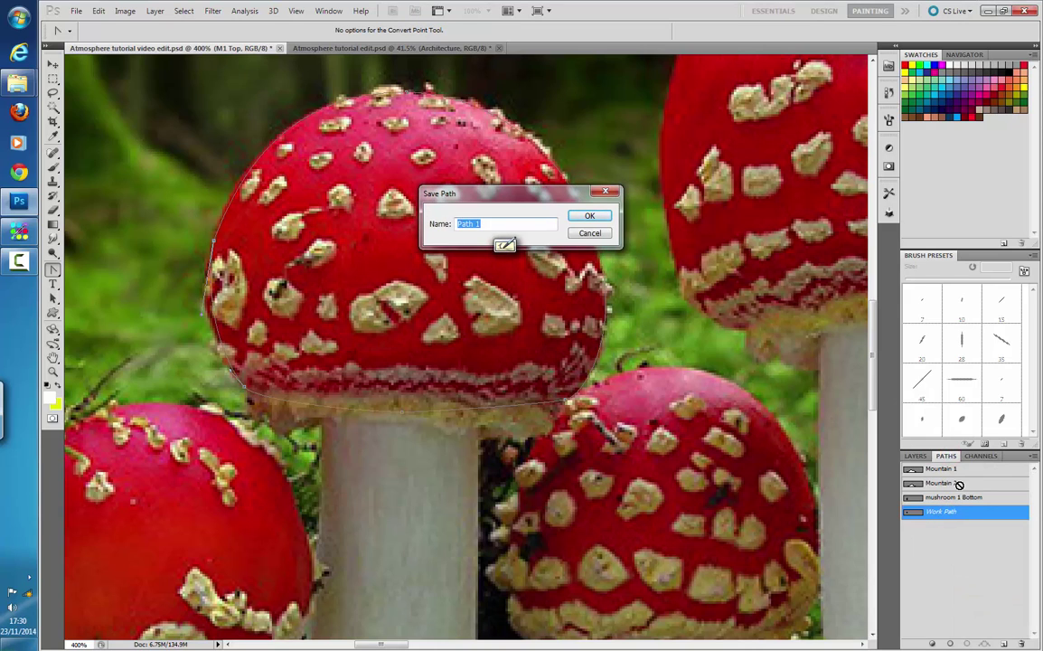
{"action": "type", "text": "N"}
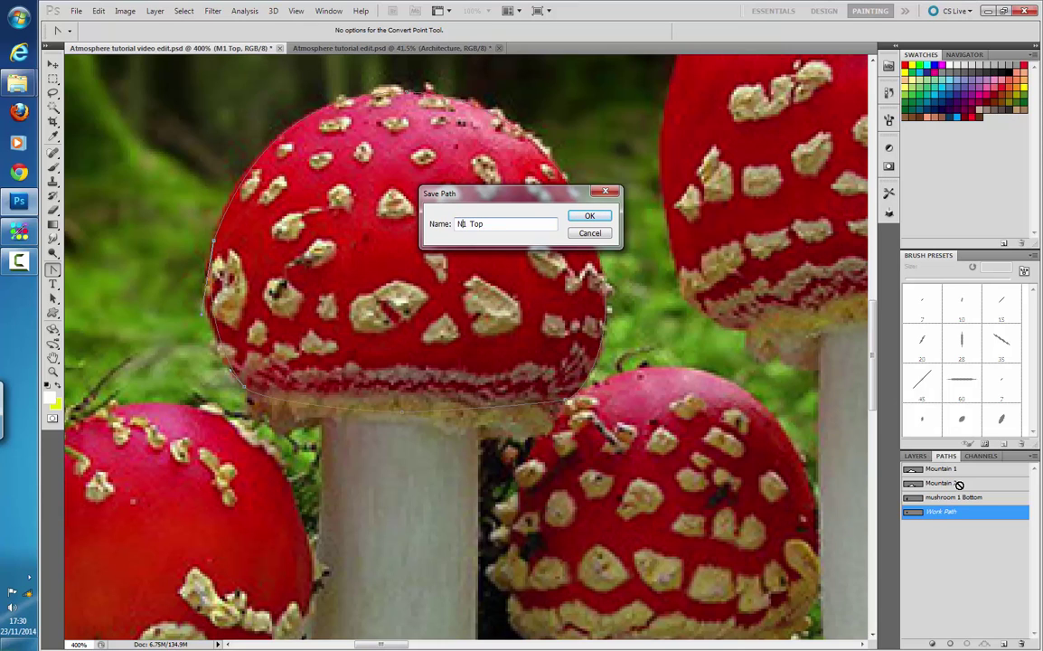
{"action": "key", "text": "BackSpace"}
{"action": "type", "text": "M"}
{"action": "key", "text": "Return"}
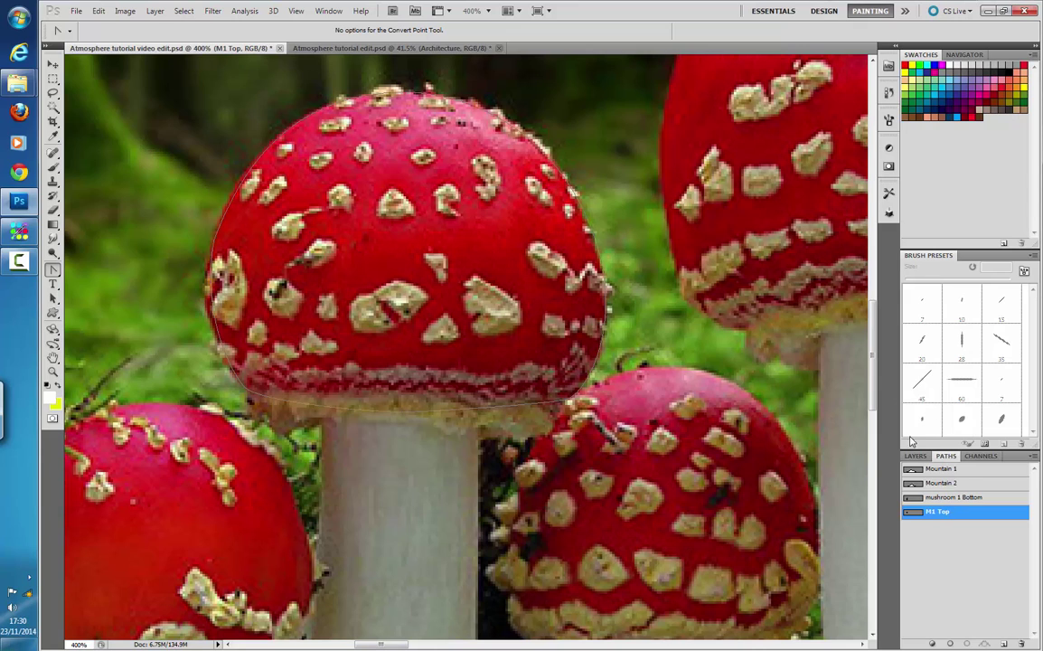
- Move the M1 Top path above the mushroom stem path and rename the stem path M1 Bottom
{"action": "left_click_drag", "start_coordinate": [940, 512], "coordinate": [945, 499]}
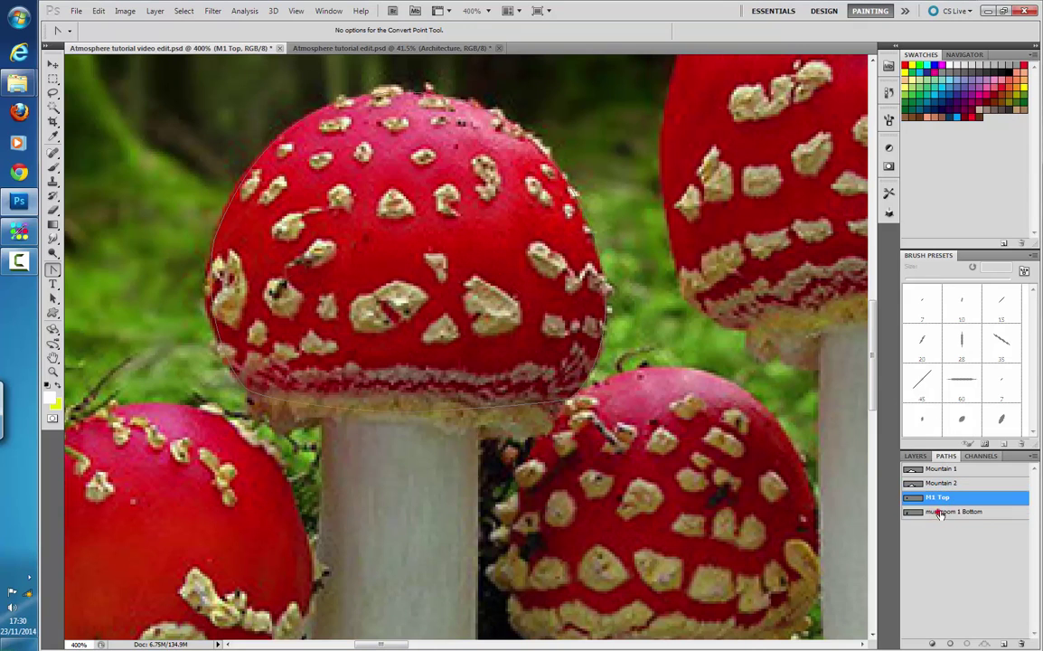
{"action": "left_click", "coordinate": [946, 511]}
{"action": "double_click", "coordinate": [958, 511]}
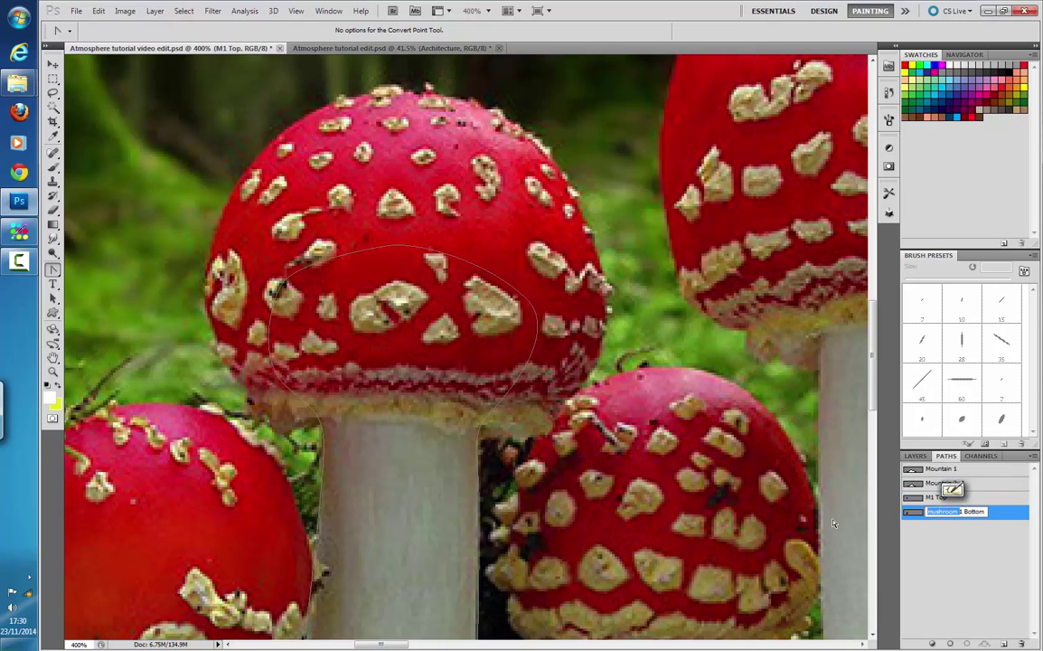
{"action": "key", "text": "Return"}
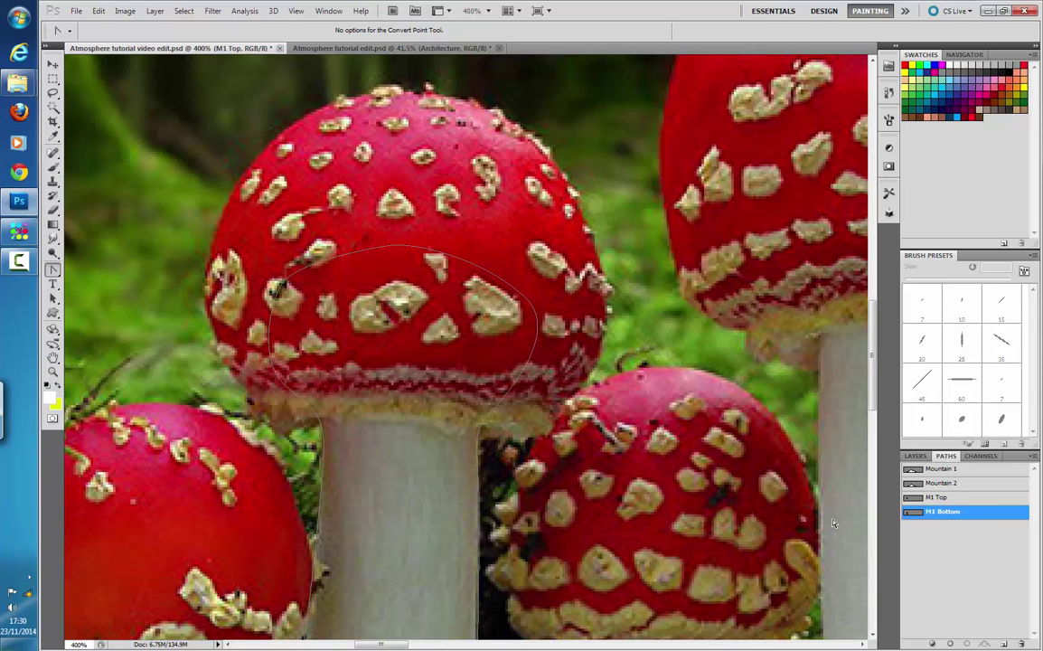
- Convert the M1 Top path into a new anti-aliased selection with a 0-pixel feather radius, keeping the M1 Top layer active
{"action": "left_click", "coordinate": [923, 498]}
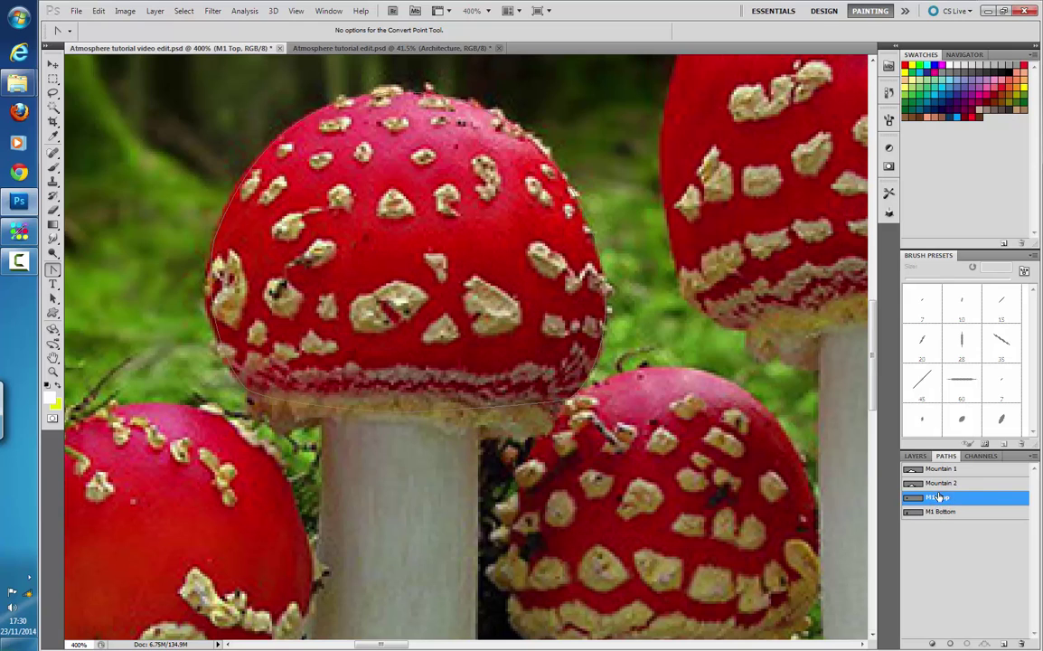
{"action": "left_click", "coordinate": [918, 458]}
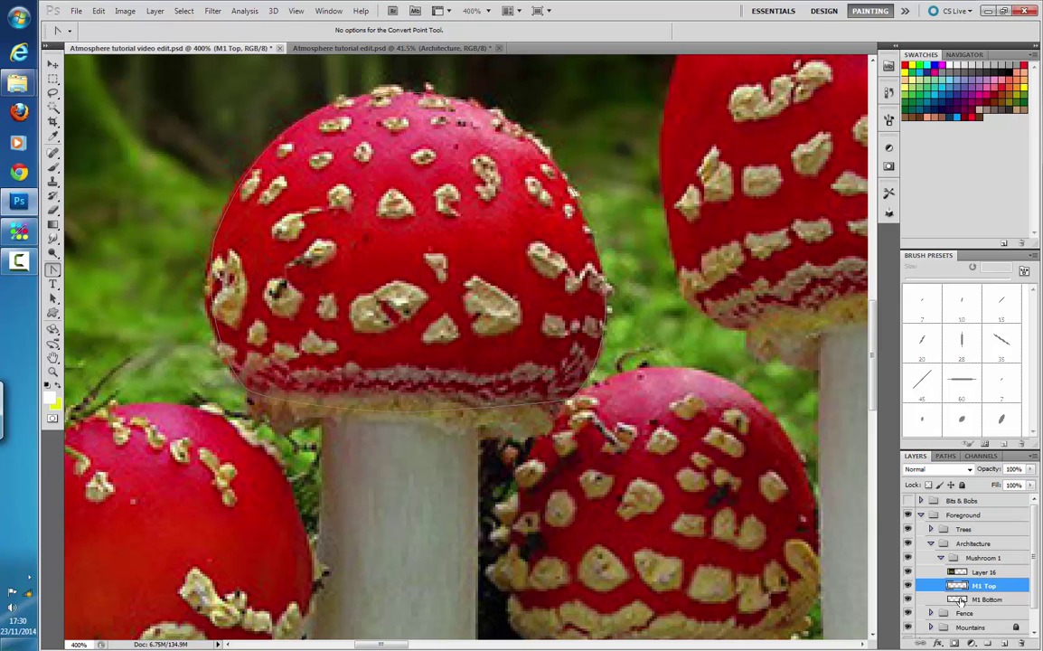
{"action": "left_click", "coordinate": [946, 455]}
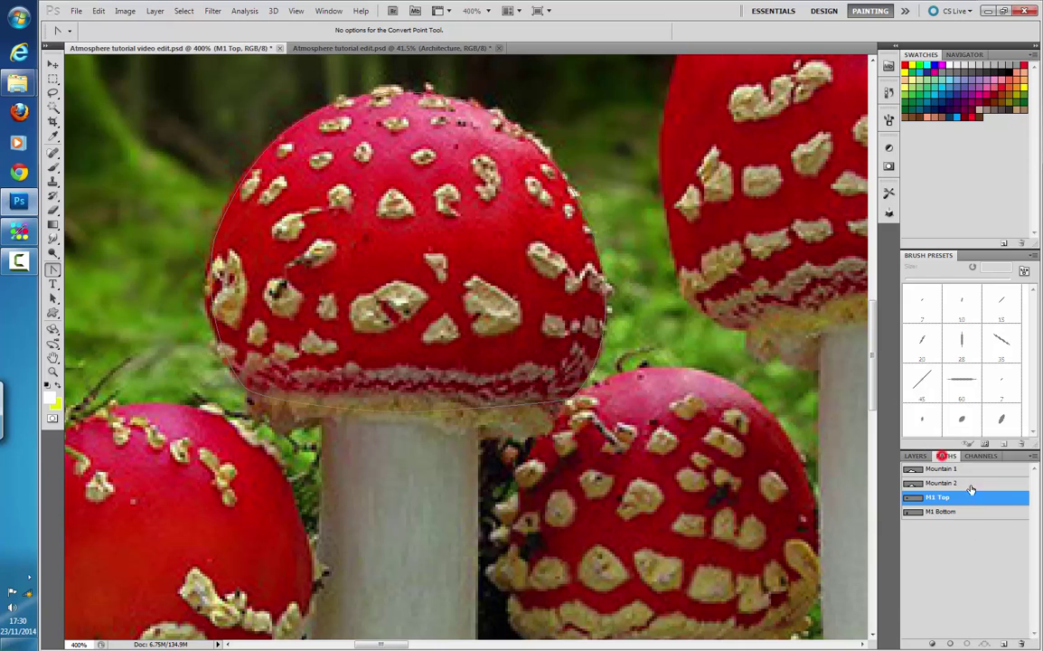
{"action": "right_click", "coordinate": [910, 496]}
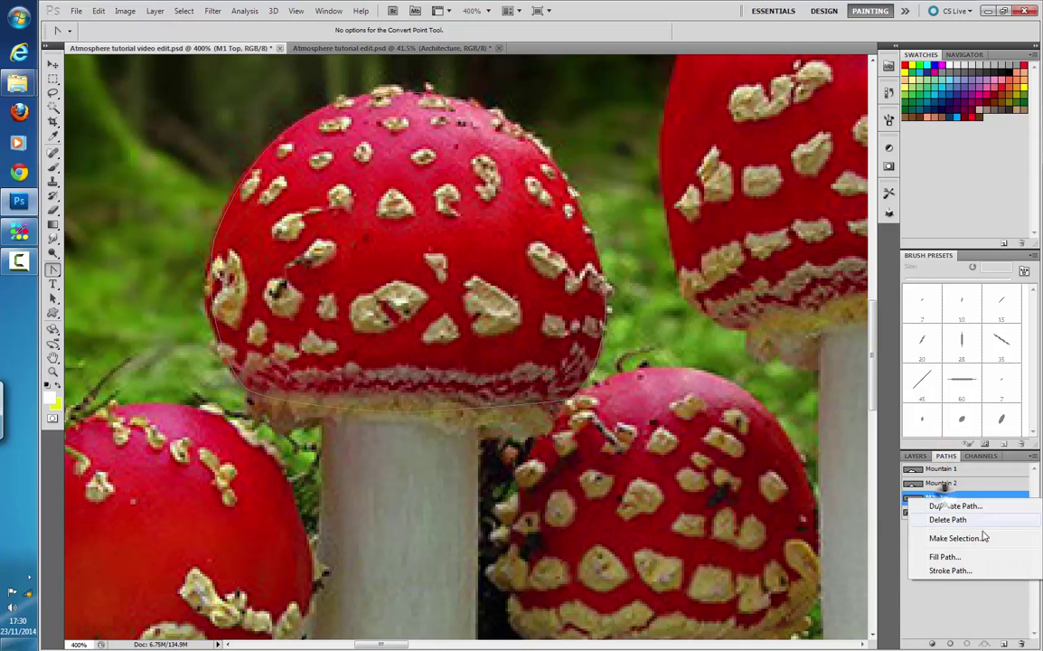
{"action": "left_click", "coordinate": [973, 540]}
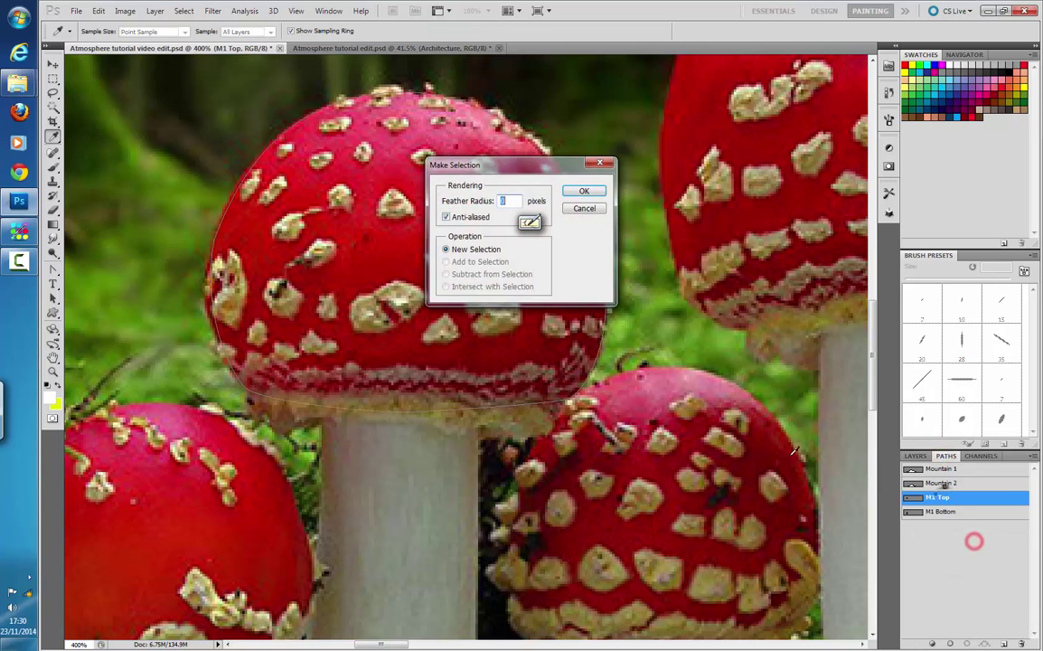
{"action": "left_click", "coordinate": [589, 189]}
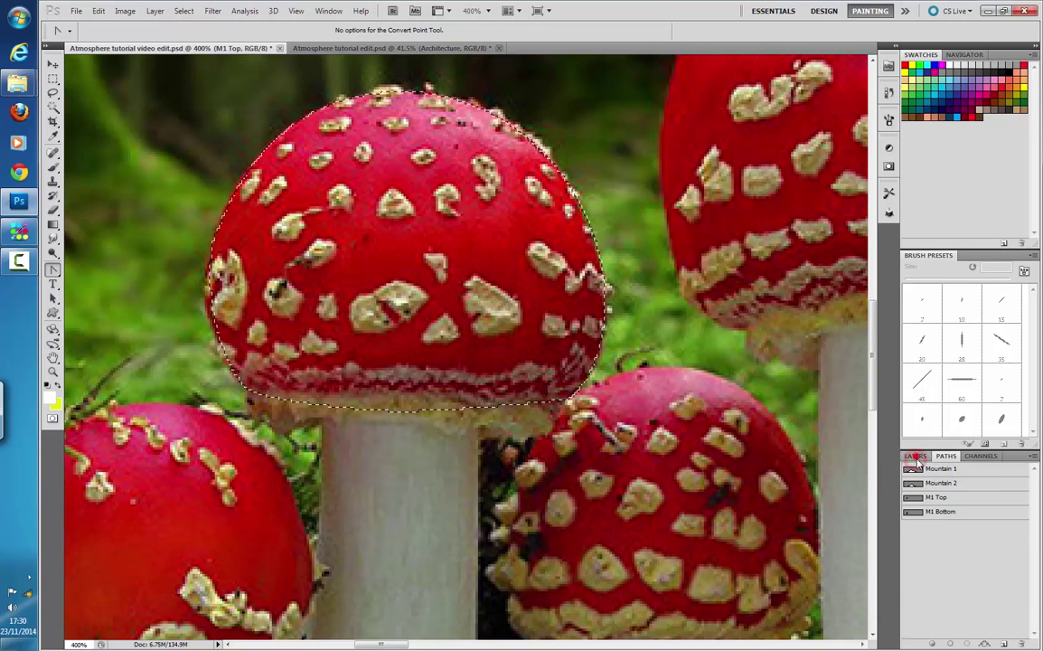
{"action": "left_click", "coordinate": [916, 455]}
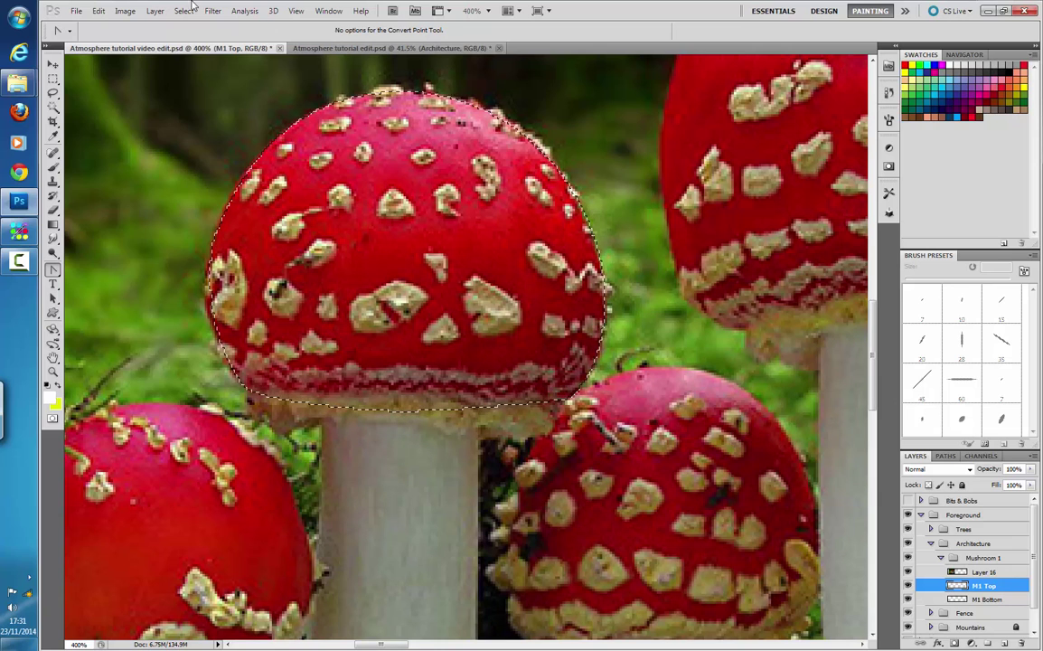
- Start a Fill for the cap selection with a custom color, sampling the red #af1818 from the banner's sky
{"action": "left_click", "coordinate": [98, 11]}
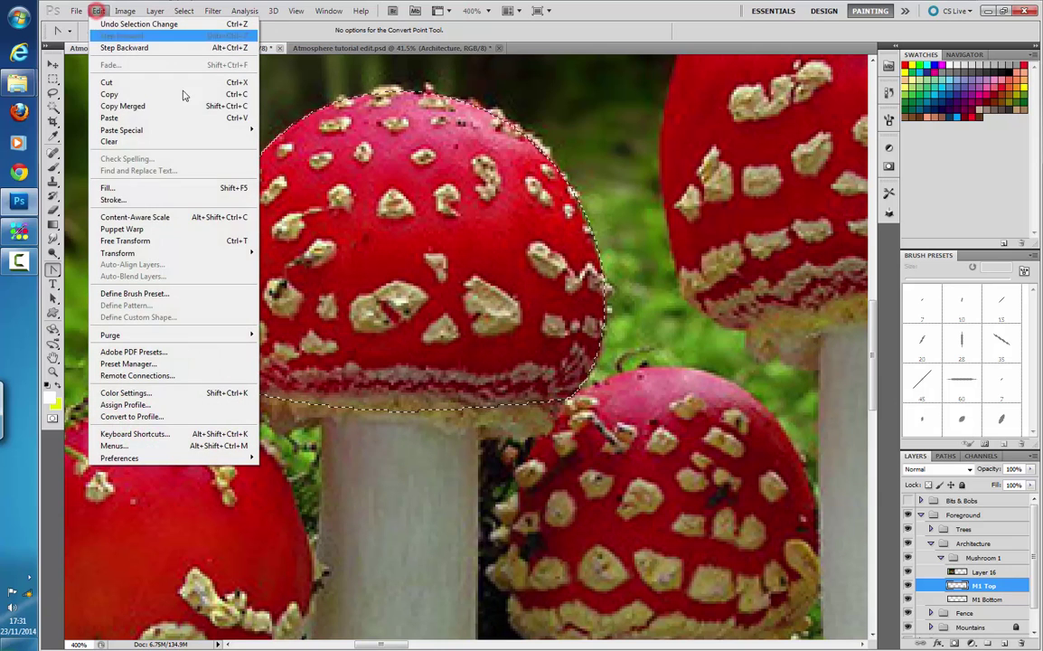
{"action": "left_click", "coordinate": [209, 184]}
{"action": "left_click", "coordinate": [546, 199]}
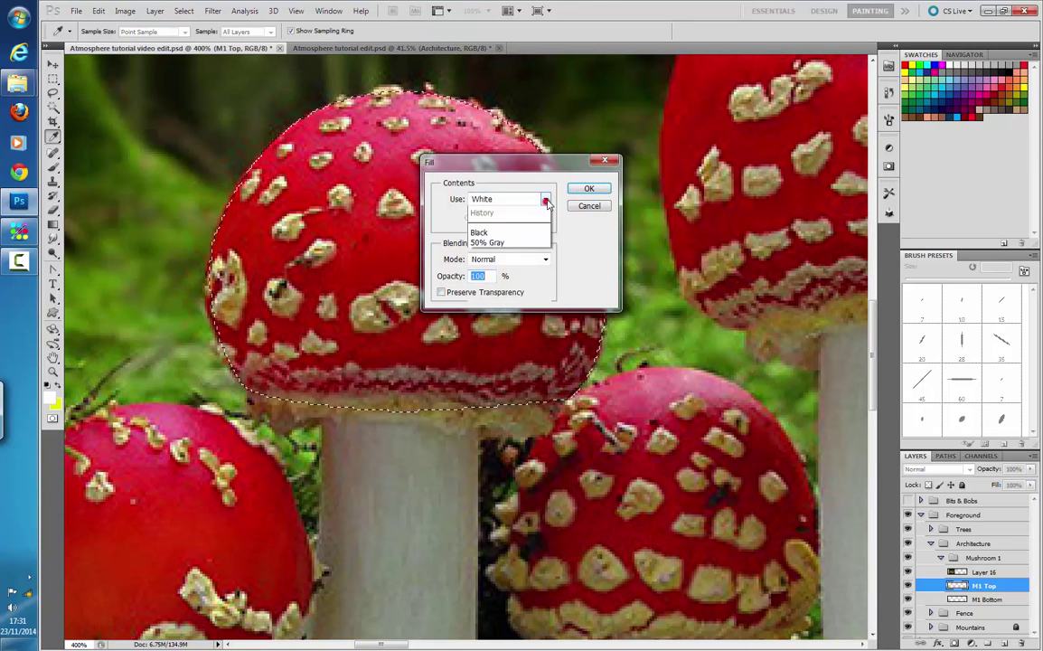
{"action": "left_click", "coordinate": [507, 231]}
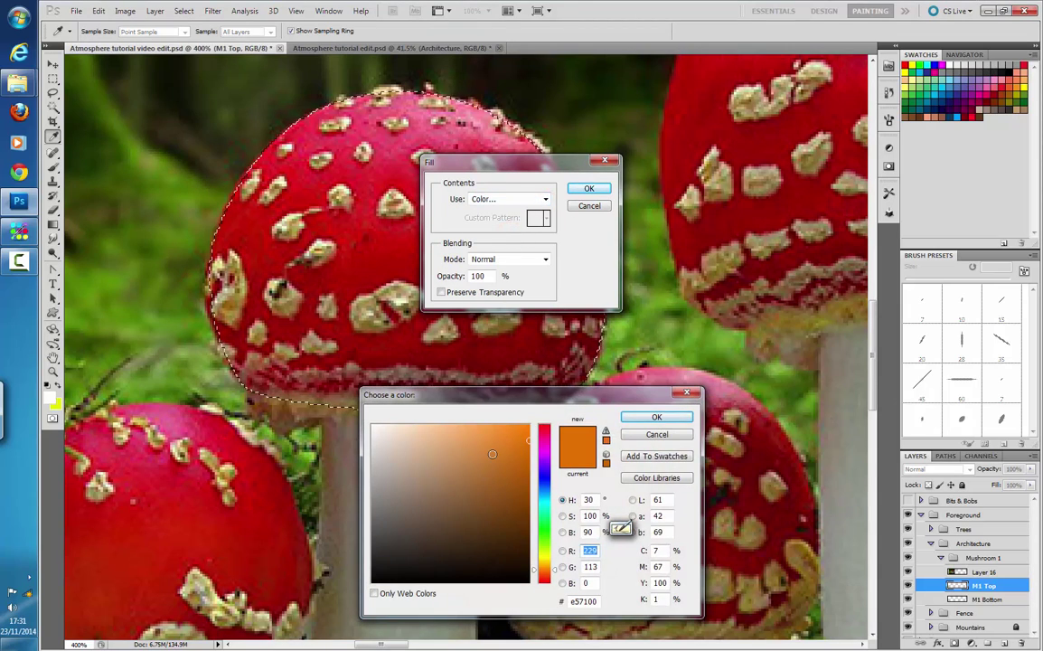
{"action": "key", "text": "ctrl+minus"}
{"action": "key", "text": "ctrl+minus"}
{"action": "key", "text": "ctrl+minus"}
{"action": "key", "text": "ctrl+minus"}
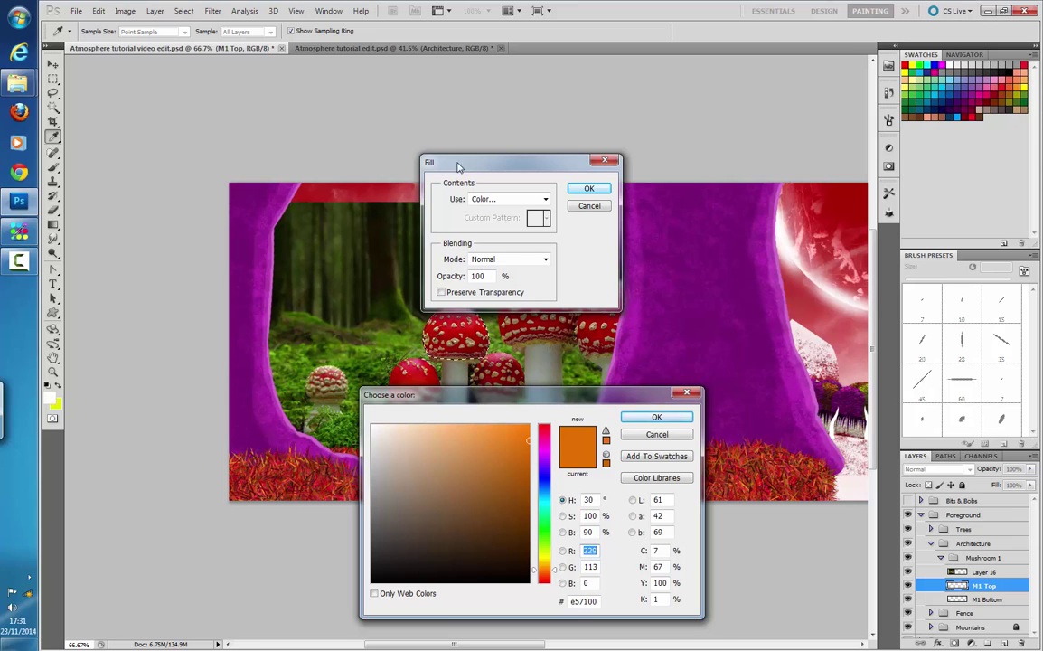
{"action": "left_click", "coordinate": [322, 185]}
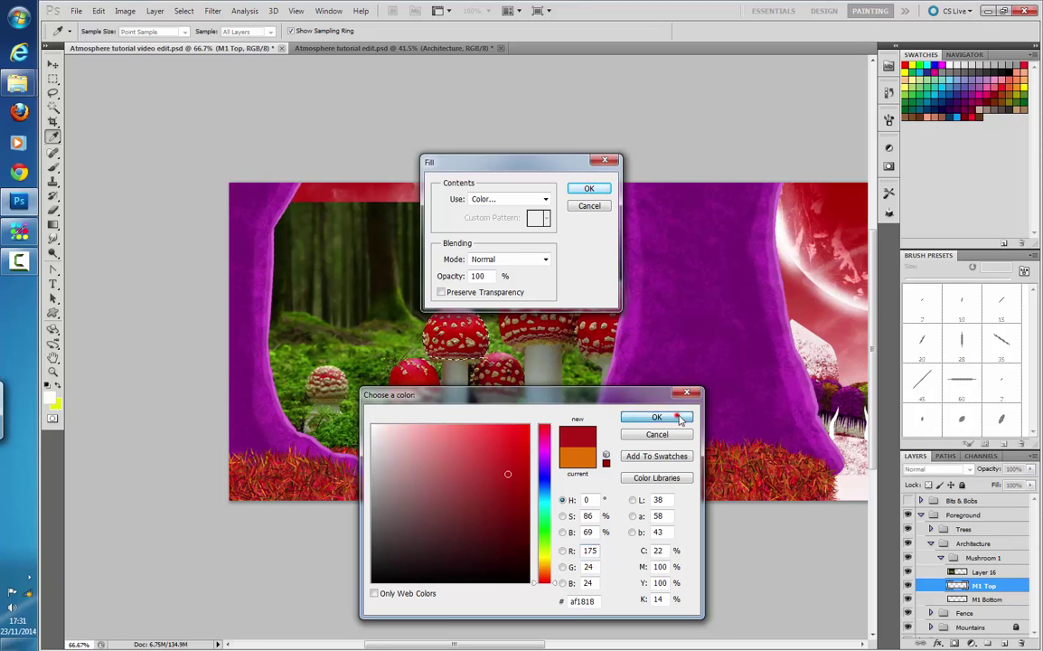
{"action": "key", "text": "Return"}
- Apply the sampled red to the cap selection in Normal mode at 100% opacity
{"action": "left_click", "coordinate": [530, 199]}
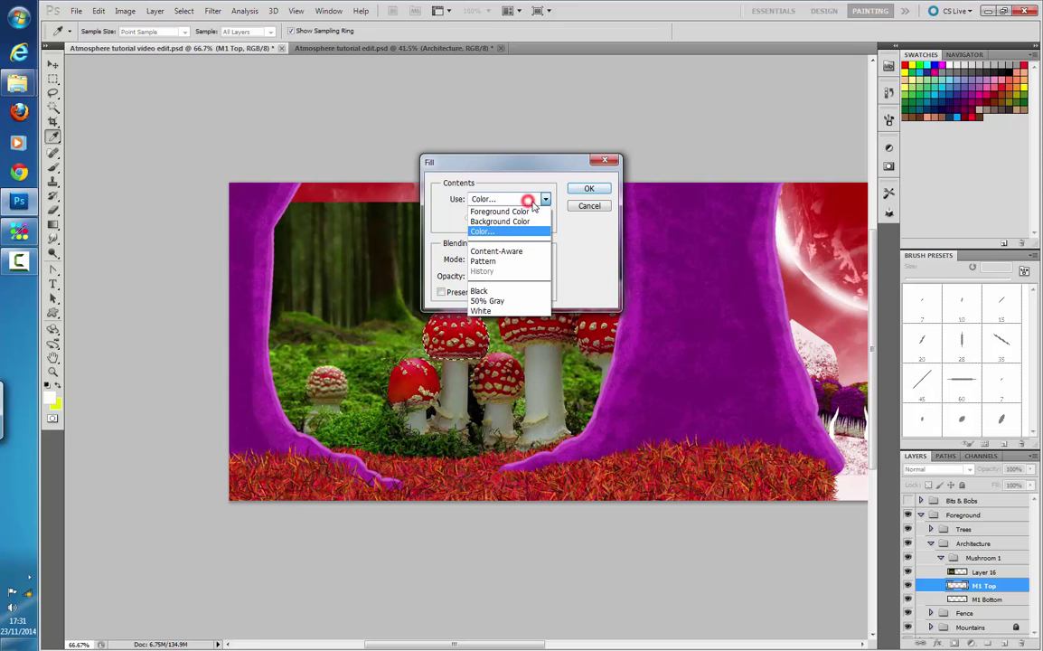
{"action": "left_click", "coordinate": [531, 199]}
{"action": "left_click", "coordinate": [657, 417]}
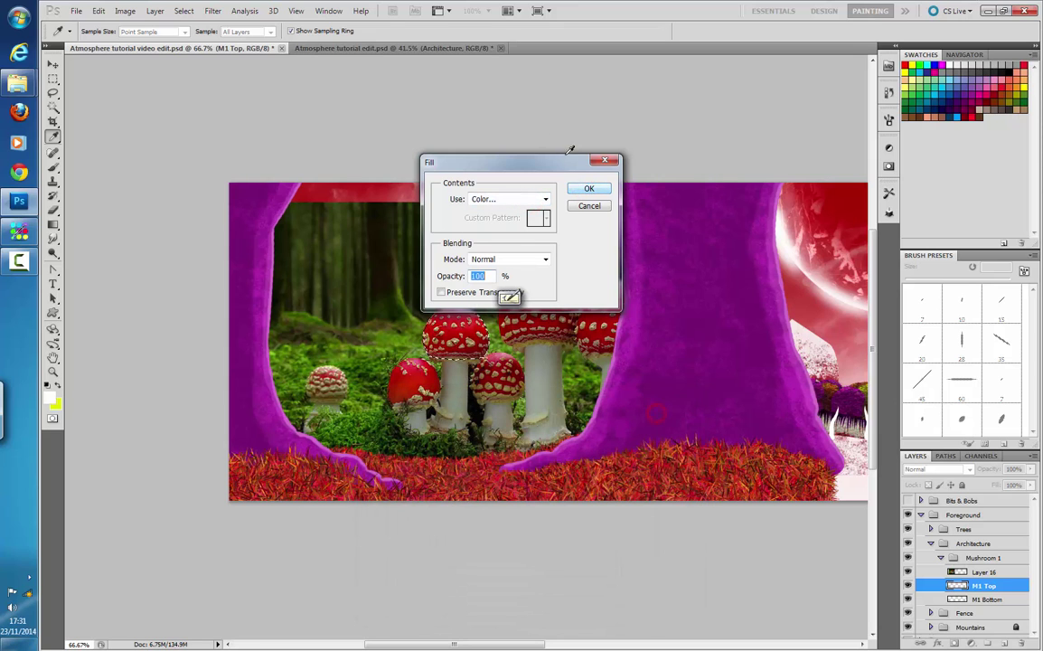
{"action": "left_click", "coordinate": [586, 187]}
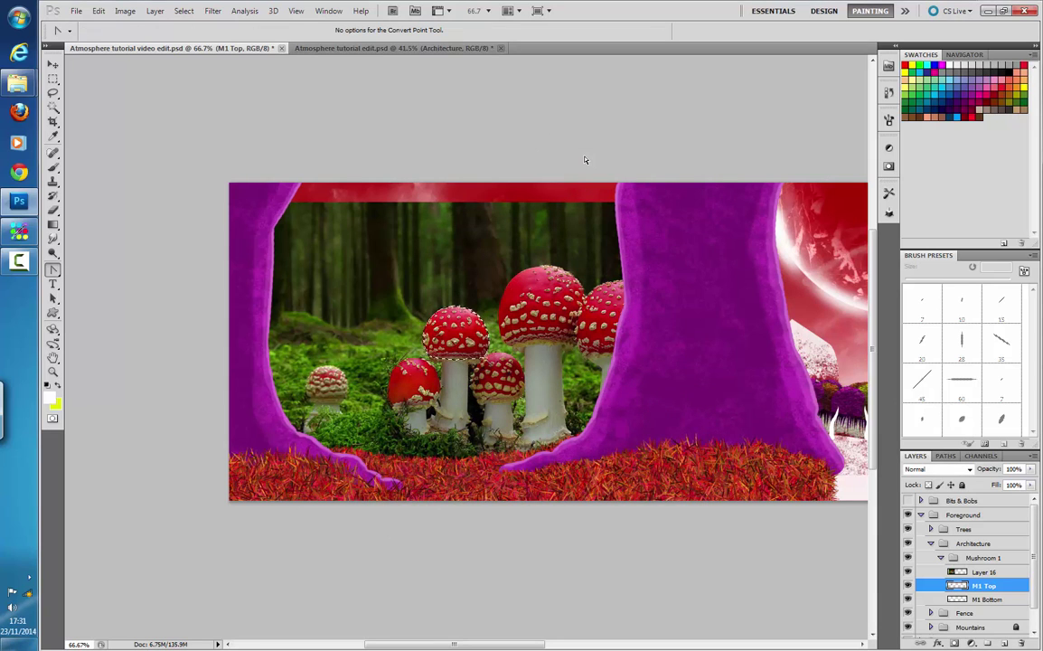
- Hide the photo on Layer 16 to check the filled cap and stem, and clear the selection
{"action": "key", "text": "ctrl+minus"}
{"action": "key", "text": "ctrl+minus"}
{"action": "key", "text": "ctrl+plus"}
{"action": "key", "text": "ctrl+plus"}
{"action": "key", "text": "ctrl+plus"}
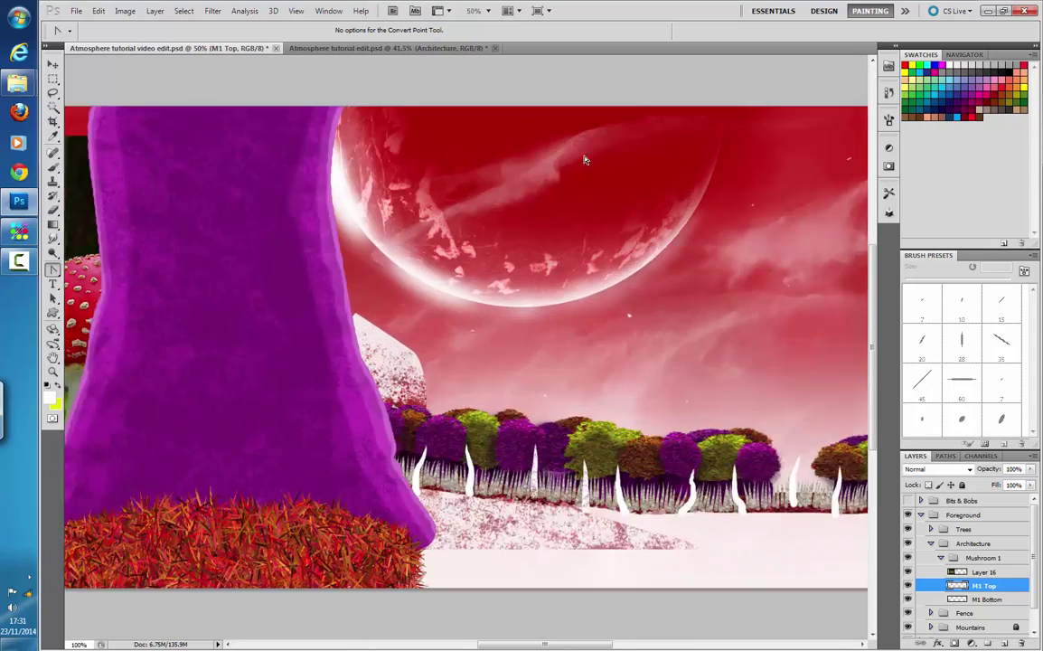
{"action": "key", "text": "ctrl+plus"}
{"action": "left_click_drag", "start_coordinate": [217, 366], "coordinate": [759, 368]}
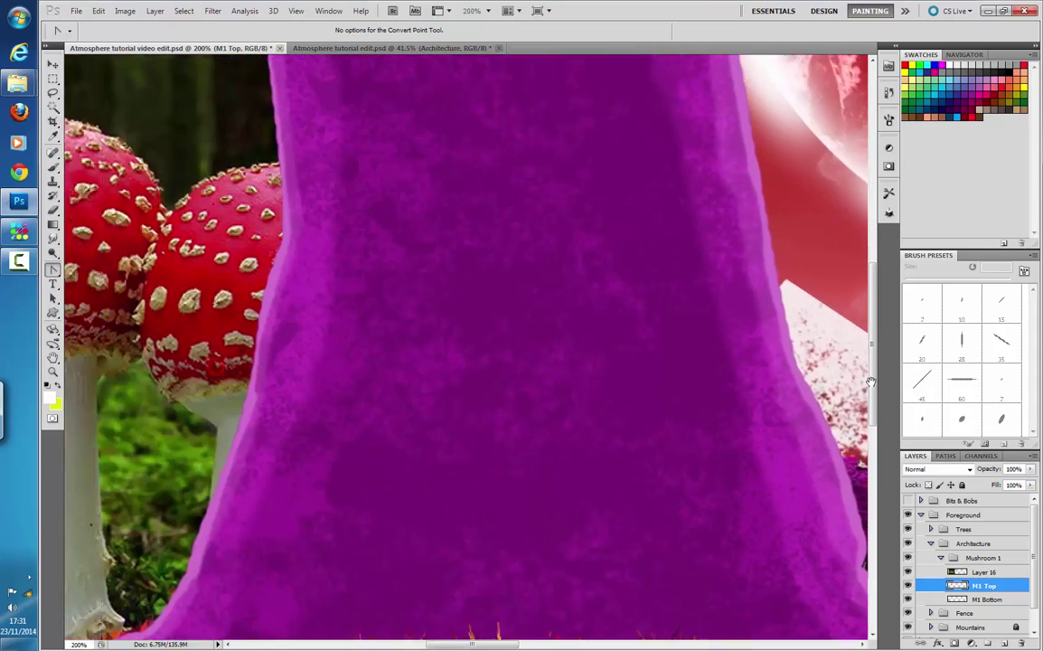
{"action": "left_click_drag", "start_coordinate": [117, 303], "coordinate": [471, 341]}
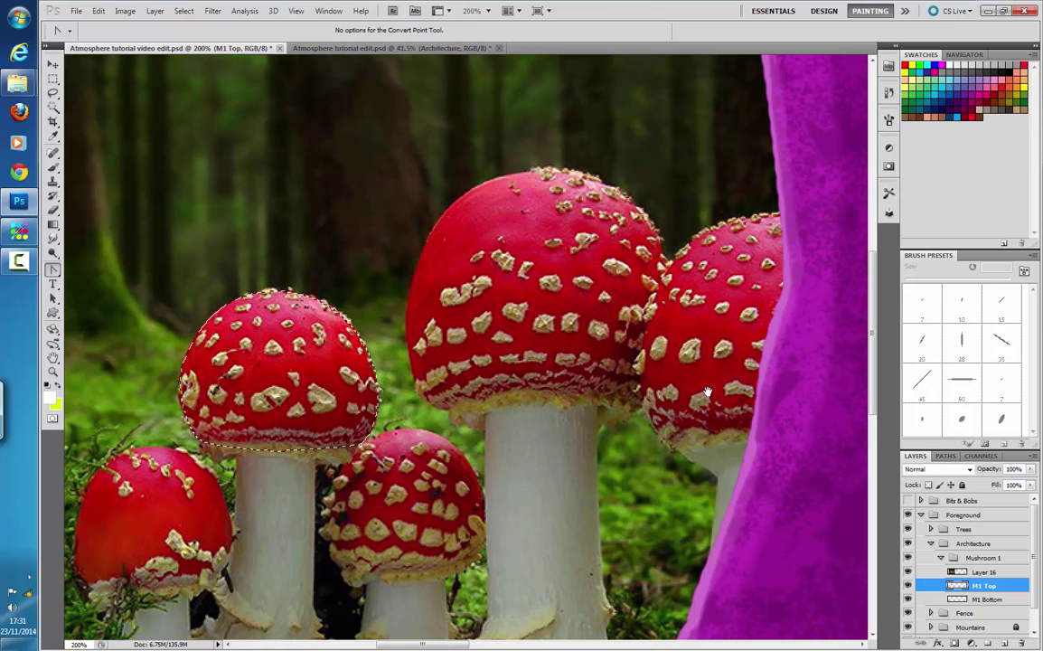
{"action": "left_click", "coordinate": [907, 572]}
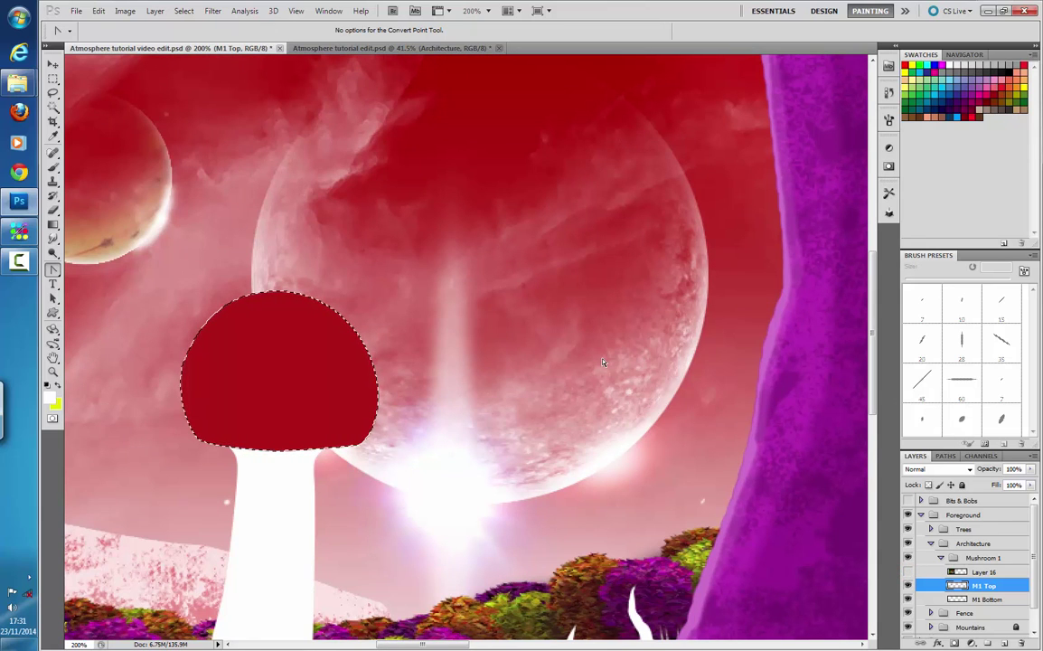
{"action": "left_click_drag", "start_coordinate": [399, 294], "coordinate": [571, 177]}
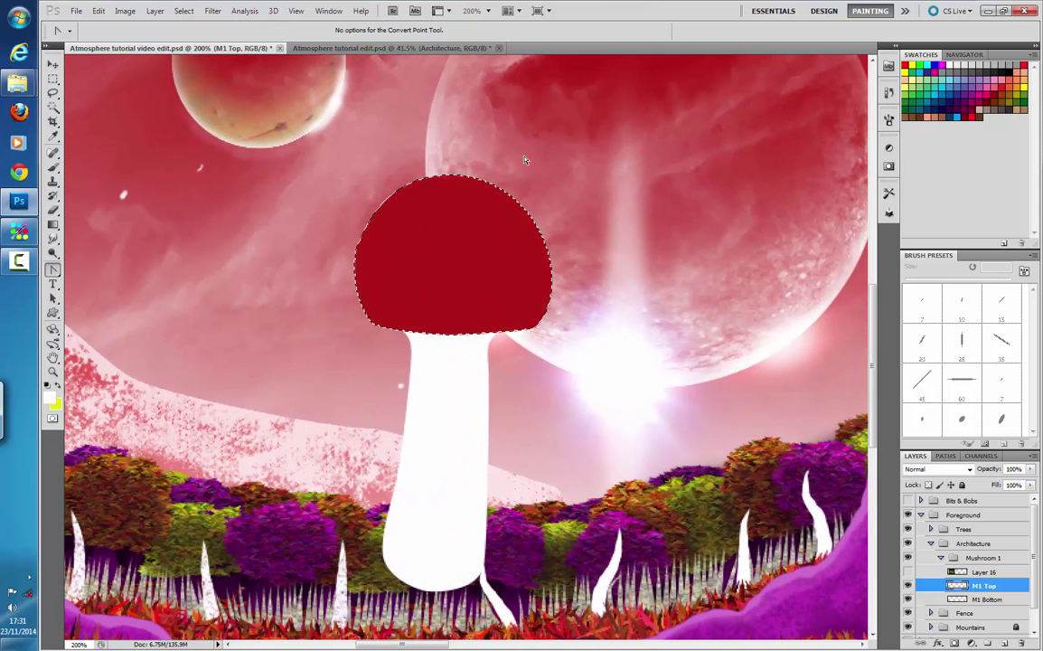
{"action": "key", "text": "ctrl+d"}
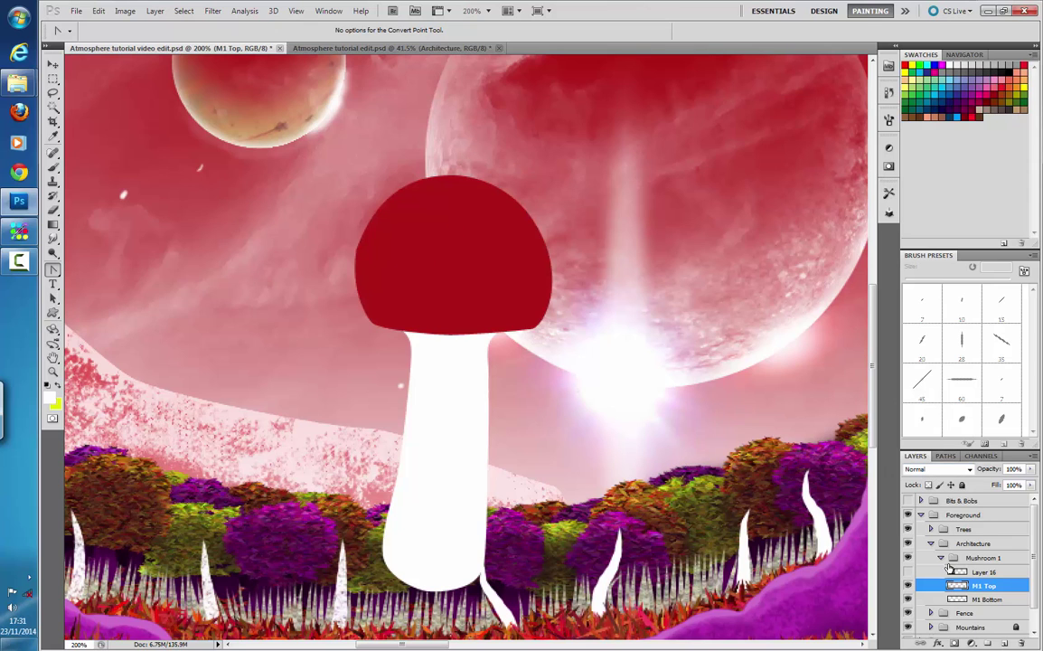
- Show the mushroom photo on Layer 16 over the filled cap again and choose the Freeform Pen tool for tracing its spots
{"action": "left_click", "coordinate": [908, 574]}
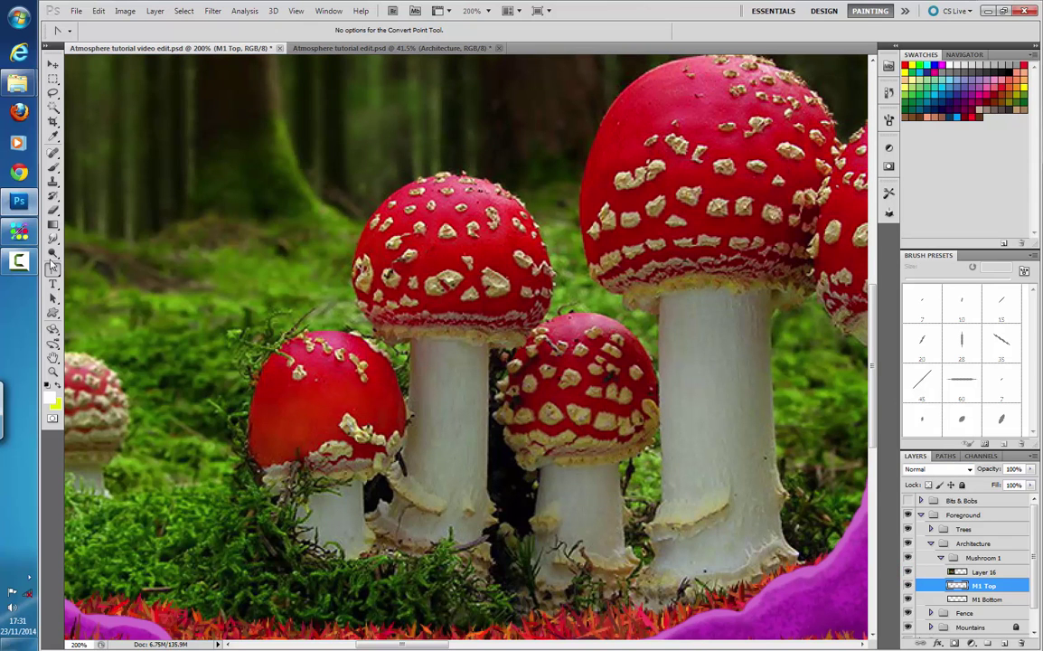
{"action": "left_click_drag", "start_coordinate": [53, 268], "coordinate": [99, 278]}
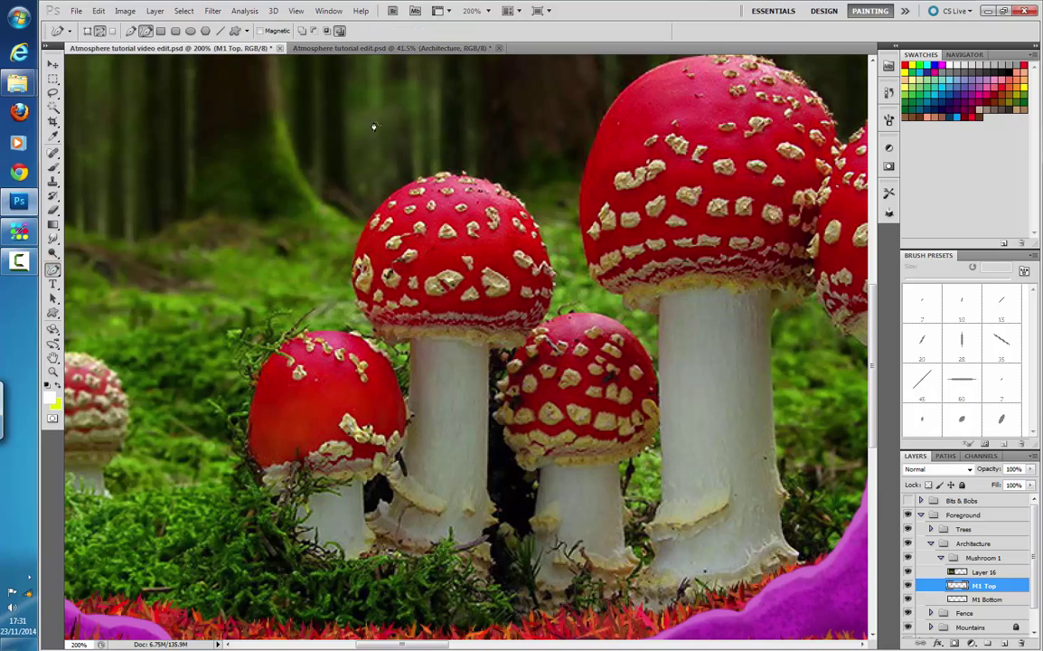
{"action": "key", "text": "ctrl+plus"}
{"action": "key", "text": "ctrl+plus"}
{"action": "key", "text": "ctrl+plus"}
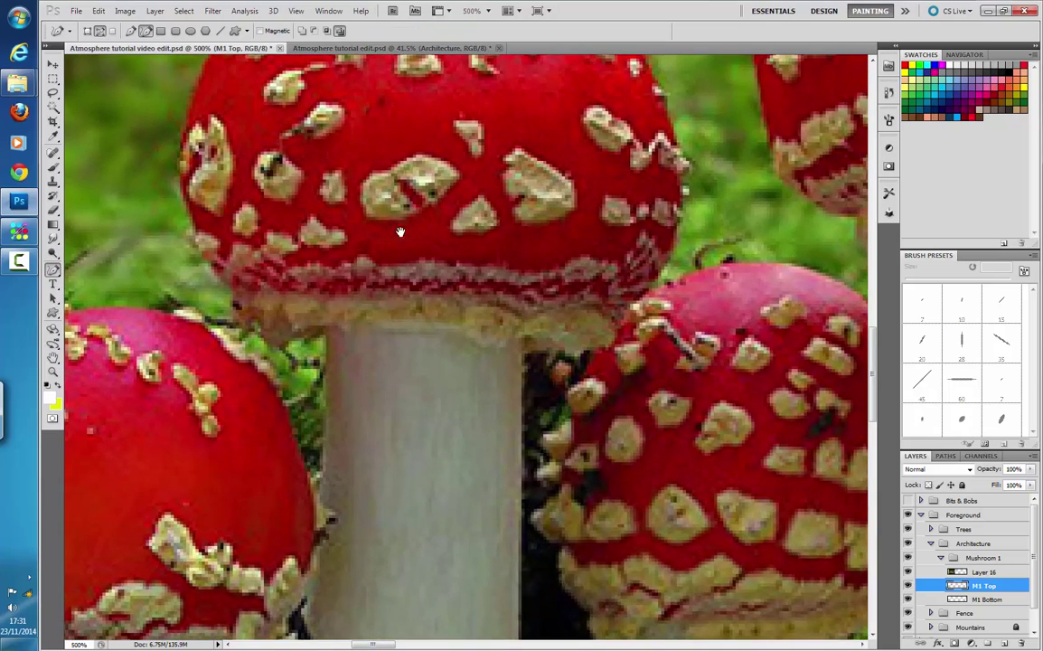
{"action": "left_click_drag", "start_coordinate": [400, 233], "coordinate": [412, 392]}
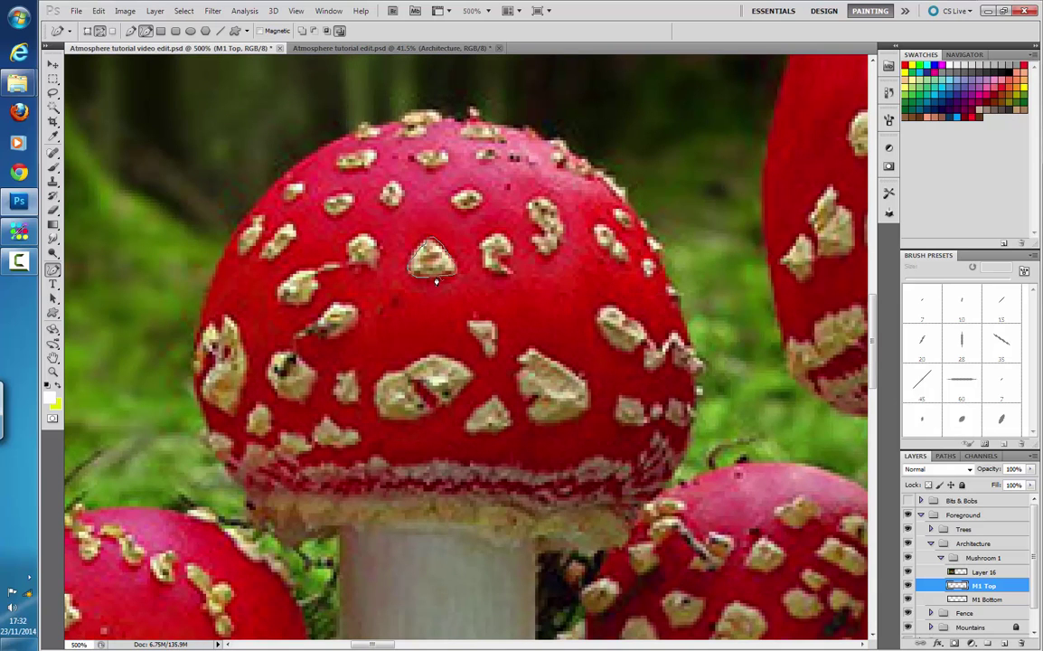
- Try outlining several of the cap's pale spots freehand with the Freeform Pen tool and discard those outlines
{"action": "left_click_drag", "start_coordinate": [437, 279], "coordinate": [428, 278]}
{"action": "key", "text": "ctrl+d"}
{"action": "mouse_move", "coordinate": [436, 357]}
{"action": "left_mouse_down"}
{"action": "mouse_move", "coordinate": [463, 364]}
{"action": "mouse_move", "coordinate": [461, 396]}
{"action": "left_mouse_up"}
{"action": "key", "text": "ctrl+Return"}
{"action": "mouse_move", "coordinate": [338, 383]}
{"action": "left_mouse_down"}
{"action": "mouse_move", "coordinate": [333, 399]}
{"action": "mouse_move", "coordinate": [359, 405]}
{"action": "left_mouse_up"}
{"action": "left_click", "coordinate": [334, 386]}
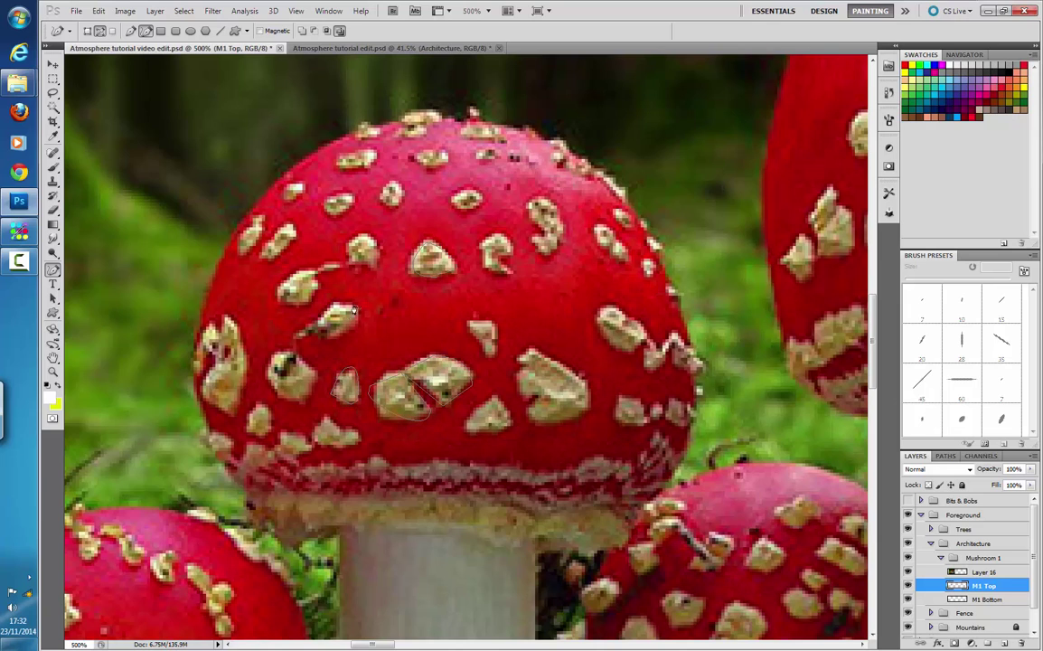
{"action": "left_click", "coordinate": [300, 340]}
{"action": "left_click_drag", "start_coordinate": [358, 318], "coordinate": [320, 324]}
{"action": "left_click", "coordinate": [299, 340]}
{"action": "key", "text": "ctrl+d"}
- With the standard Pen tool, outline the large split spot low on the cap's middle and the small spot to its left
{"action": "left_click_drag", "start_coordinate": [52, 268], "coordinate": [91, 268]}
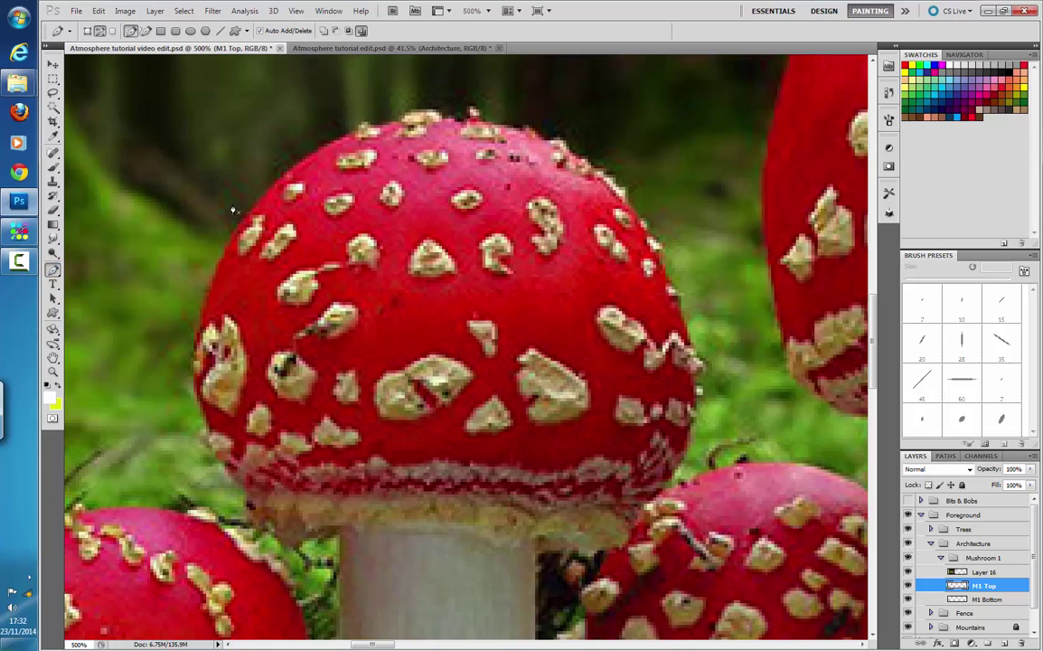
{"action": "left_click", "coordinate": [428, 346]}
{"action": "left_click", "coordinate": [443, 407]}
{"action": "left_click_drag", "start_coordinate": [393, 429], "coordinate": [369, 409]}
{"action": "left_click", "coordinate": [394, 373]}
{"action": "left_click", "coordinate": [359, 378]}
{"action": "left_click_drag", "start_coordinate": [348, 404], "coordinate": [335, 380]}
{"action": "left_click", "coordinate": [359, 379]}
- Outline the spots on the cap's lower-left part, including the tall one at its left edge, with the Pen tool
{"action": "mouse_move", "coordinate": [288, 353]}
{"action": "left_mouse_down"}
{"action": "mouse_move", "coordinate": [314, 388]}
{"action": "mouse_move", "coordinate": [279, 398]}
{"action": "mouse_move", "coordinate": [271, 361]}
{"action": "left_mouse_up"}
{"action": "left_click", "coordinate": [288, 353]}
{"action": "left_click", "coordinate": [327, 446]}
{"action": "mouse_move", "coordinate": [358, 442]}
{"action": "left_mouse_down"}
{"action": "mouse_move", "coordinate": [319, 421]}
{"action": "mouse_move", "coordinate": [339, 454]}
{"action": "left_mouse_up"}
{"action": "left_click", "coordinate": [339, 427]}
{"action": "mouse_move", "coordinate": [262, 407]}
{"action": "left_mouse_down"}
{"action": "mouse_move", "coordinate": [272, 413]}
{"action": "mouse_move", "coordinate": [267, 440]}
{"action": "mouse_move", "coordinate": [205, 378]}
{"action": "mouse_move", "coordinate": [220, 353]}
{"action": "left_mouse_up"}
{"action": "left_click", "coordinate": [262, 407]}
{"action": "left_click", "coordinate": [228, 321]}
- Add Pen outlines around the spots on the cap's upper-left side, from its left edge inward
{"action": "left_click", "coordinate": [243, 254]}
{"action": "mouse_move", "coordinate": [263, 227]}
{"action": "left_mouse_down"}
{"action": "mouse_move", "coordinate": [263, 216]}
{"action": "mouse_move", "coordinate": [248, 232]}
{"action": "left_mouse_up"}
{"action": "left_click", "coordinate": [250, 260]}
{"action": "left_click", "coordinate": [297, 184]}
{"action": "left_click", "coordinate": [286, 205]}
{"action": "left_click_drag", "start_coordinate": [337, 198], "coordinate": [363, 195]}
{"action": "left_click", "coordinate": [360, 264]}
{"action": "mouse_move", "coordinate": [377, 248]}
{"action": "left_mouse_down"}
{"action": "mouse_move", "coordinate": [363, 231]}
{"action": "mouse_move", "coordinate": [352, 263]}
{"action": "mouse_move", "coordinate": [372, 263]}
{"action": "left_mouse_up"}
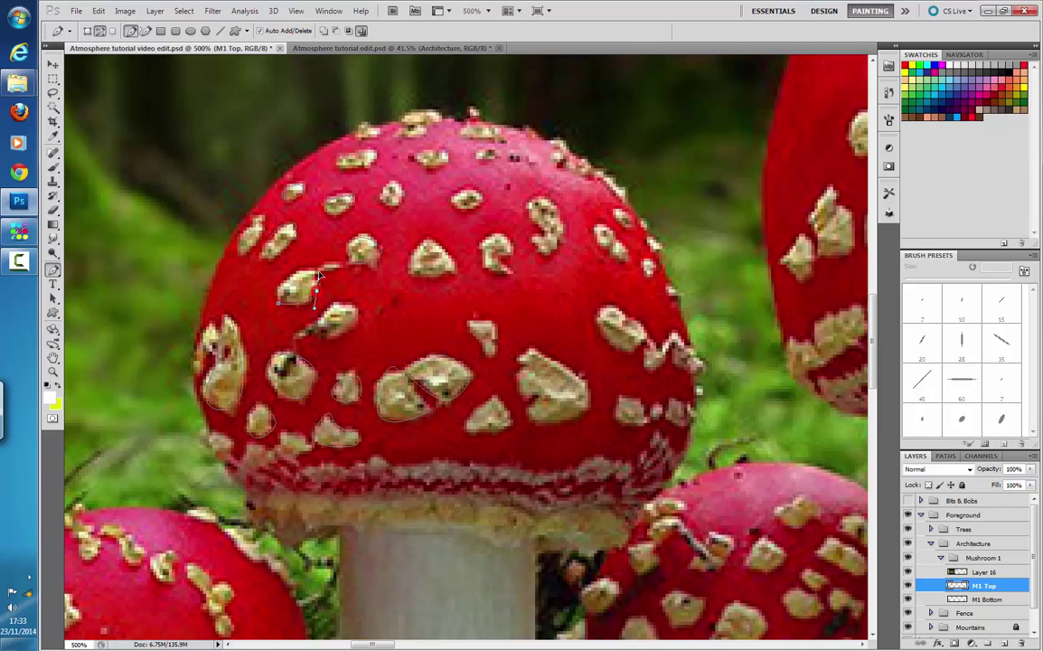
{"action": "left_click_drag", "start_coordinate": [293, 276], "coordinate": [283, 286]}
{"action": "left_click", "coordinate": [279, 305]}
{"action": "left_click", "coordinate": [282, 310]}
- Trace the spots across the cap's crown and upper middle, including the triangular and hook-shaped ones, as closed paths
{"action": "left_click_drag", "start_coordinate": [441, 245], "coordinate": [416, 224]}
{"action": "left_click", "coordinate": [406, 264]}
{"action": "left_click", "coordinate": [435, 277]}
{"action": "left_click", "coordinate": [403, 138]}
{"action": "left_click_drag", "start_coordinate": [430, 154], "coordinate": [414, 159]}
{"action": "left_click_drag", "start_coordinate": [463, 134], "coordinate": [500, 131]}
{"action": "left_click", "coordinate": [478, 161]}
{"action": "mouse_move", "coordinate": [497, 157]}
{"action": "left_mouse_down"}
{"action": "mouse_move", "coordinate": [491, 144]}
{"action": "mouse_move", "coordinate": [481, 164]}
{"action": "left_mouse_up"}
{"action": "left_click_drag", "start_coordinate": [476, 205], "coordinate": [485, 196]}
{"action": "left_click", "coordinate": [454, 198]}
{"action": "mouse_move", "coordinate": [492, 263]}
{"action": "left_mouse_down"}
{"action": "mouse_move", "coordinate": [507, 280]}
{"action": "mouse_move", "coordinate": [514, 254]}
{"action": "mouse_move", "coordinate": [494, 234]}
{"action": "mouse_move", "coordinate": [481, 260]}
{"action": "left_mouse_up"}
- Outline the wedge-shaped, large and curved spots right of the cap's centre and the oblong spot farther right
{"action": "left_click_drag", "start_coordinate": [489, 357], "coordinate": [494, 348]}
{"action": "left_click", "coordinate": [469, 333]}
{"action": "left_click_drag", "start_coordinate": [472, 328], "coordinate": [499, 350]}
{"action": "left_click_drag", "start_coordinate": [485, 436], "coordinate": [473, 440]}
{"action": "left_click_drag", "start_coordinate": [495, 399], "coordinate": [563, 361]}
{"action": "left_click_drag", "start_coordinate": [588, 406], "coordinate": [527, 403]}
{"action": "left_click_drag", "start_coordinate": [535, 350], "coordinate": [561, 340]}
{"action": "left_click_drag", "start_coordinate": [545, 258], "coordinate": [543, 232]}
{"action": "left_click_drag", "start_coordinate": [617, 348], "coordinate": [631, 323]}
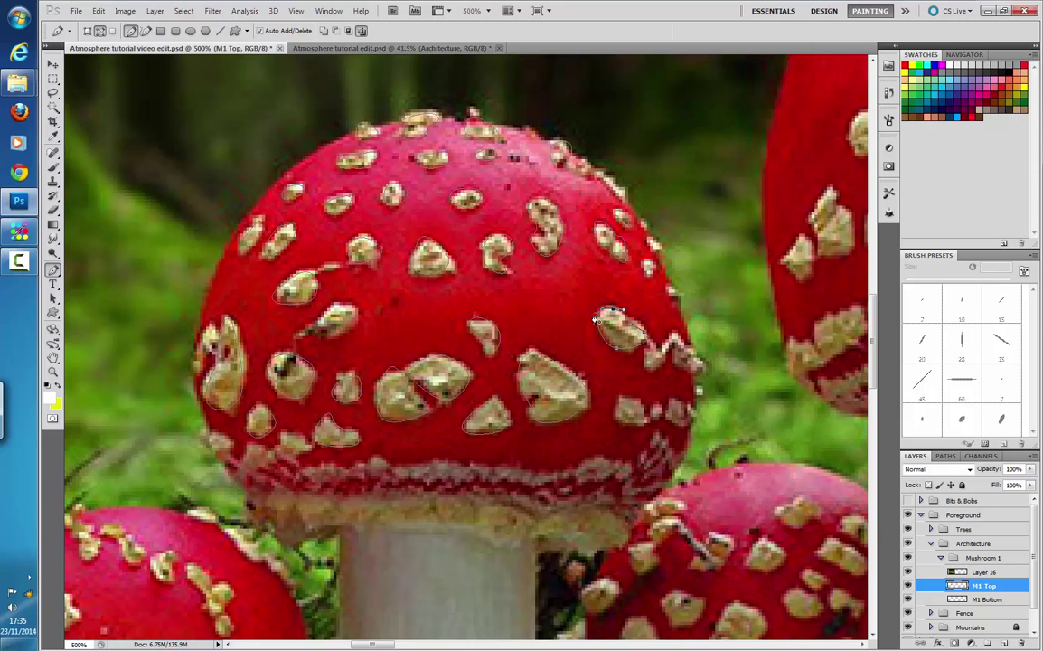
- Trace the remaining spots along the cap's lower-right edge, including the arched one, with closed Pen paths
{"action": "mouse_move", "coordinate": [630, 416]}
{"action": "left_mouse_down"}
{"action": "mouse_move", "coordinate": [648, 420]}
{"action": "mouse_move", "coordinate": [634, 398]}
{"action": "mouse_move", "coordinate": [613, 416]}
{"action": "left_mouse_up"}
{"action": "left_click", "coordinate": [632, 398]}
{"action": "left_click", "coordinate": [648, 350]}
{"action": "mouse_move", "coordinate": [661, 361]}
{"action": "left_mouse_down"}
{"action": "mouse_move", "coordinate": [687, 344]}
{"action": "mouse_move", "coordinate": [685, 359]}
{"action": "mouse_move", "coordinate": [688, 344]}
{"action": "mouse_move", "coordinate": [647, 364]}
{"action": "left_mouse_up"}
{"action": "left_click", "coordinate": [679, 343]}
{"action": "left_click", "coordinate": [646, 354]}
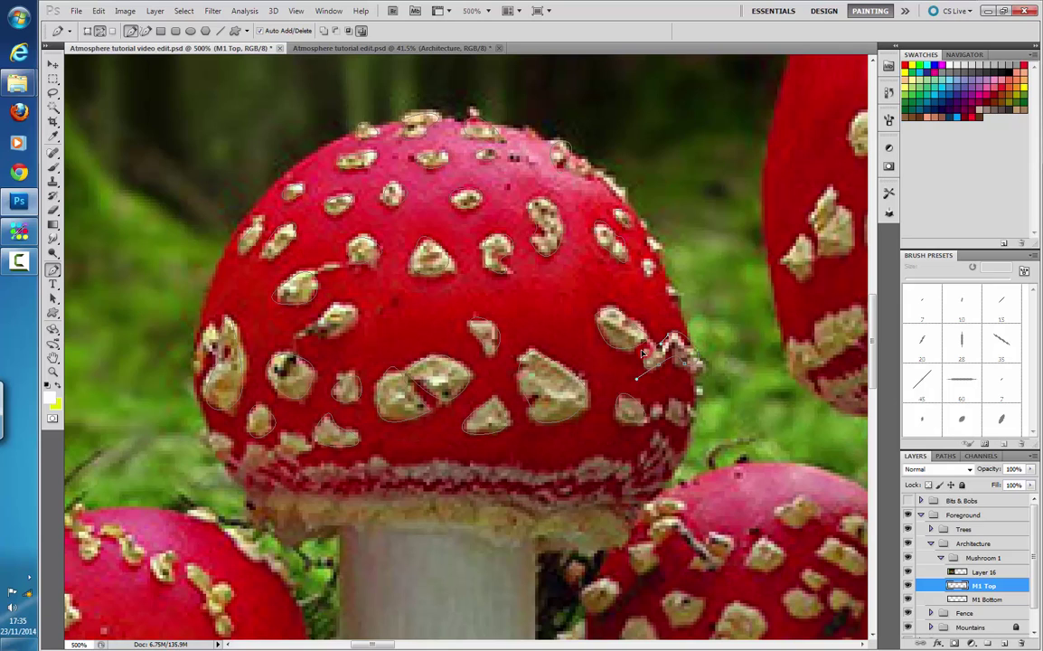
{"action": "left_click", "coordinate": [668, 404]}
{"action": "left_click_drag", "start_coordinate": [672, 421], "coordinate": [684, 427]}
{"action": "left_click", "coordinate": [695, 413]}
{"action": "left_click", "coordinate": [668, 403]}
- Save the work path of the spots as M1 Blob and move it above the M1 Top path
{"action": "left_click", "coordinate": [946, 456]}
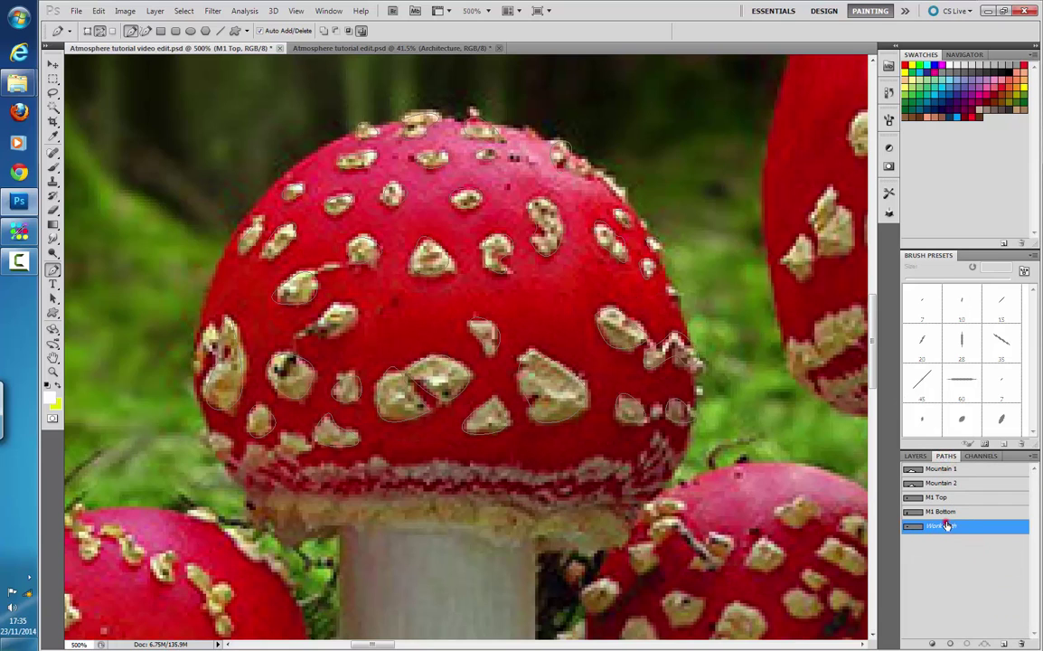
{"action": "double_click", "coordinate": [947, 527]}
{"action": "type", "text": "M1 B"}
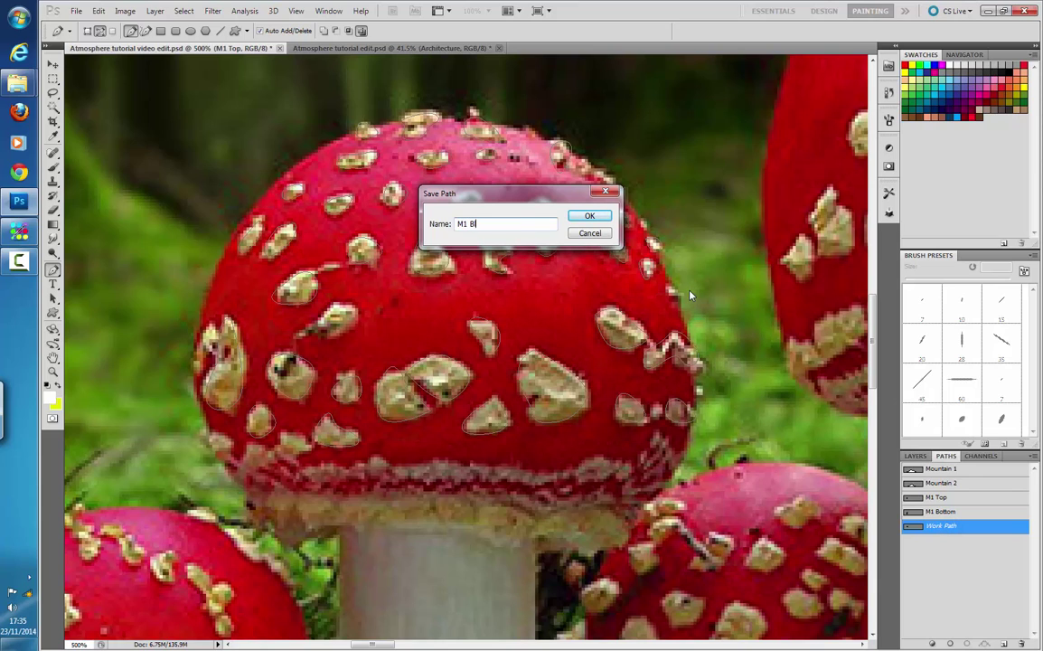
{"action": "type", "text": "lob"}
{"action": "key", "text": "Return"}
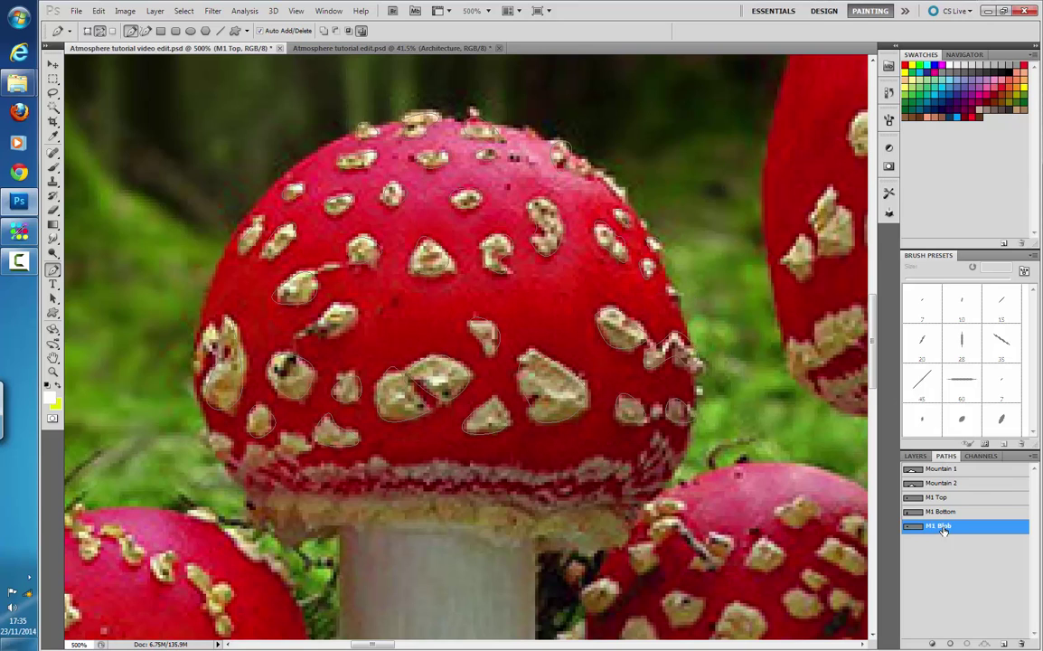
{"action": "left_click_drag", "start_coordinate": [944, 531], "coordinate": [924, 497]}
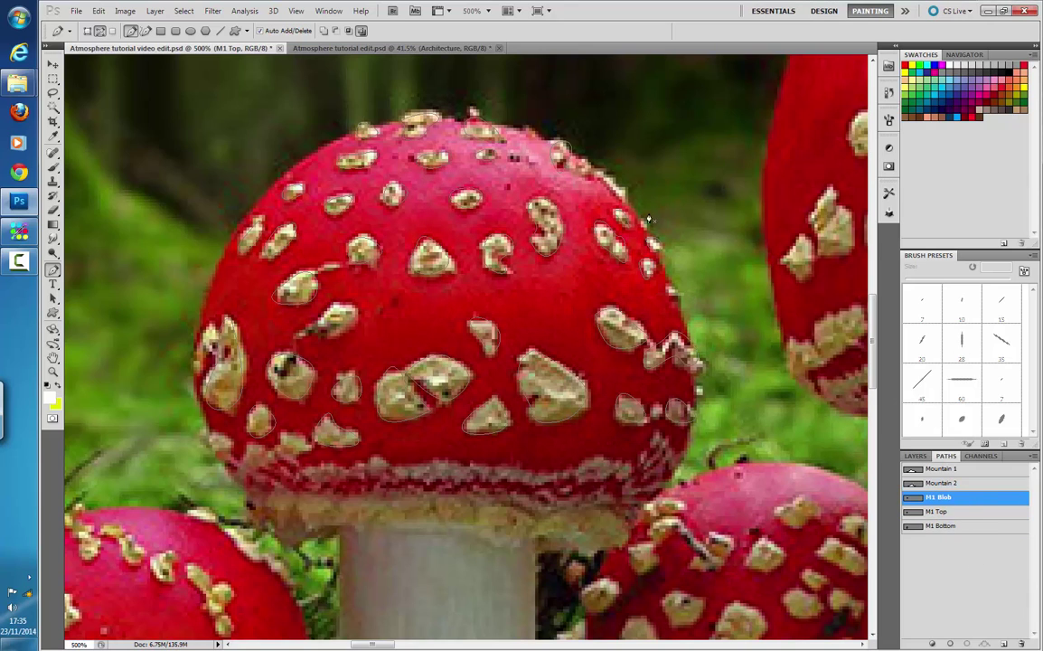
- Convert the M1 Blob path into a new anti-aliased selection with a 0-pixel feather radius
{"action": "right_click", "coordinate": [931, 498]}
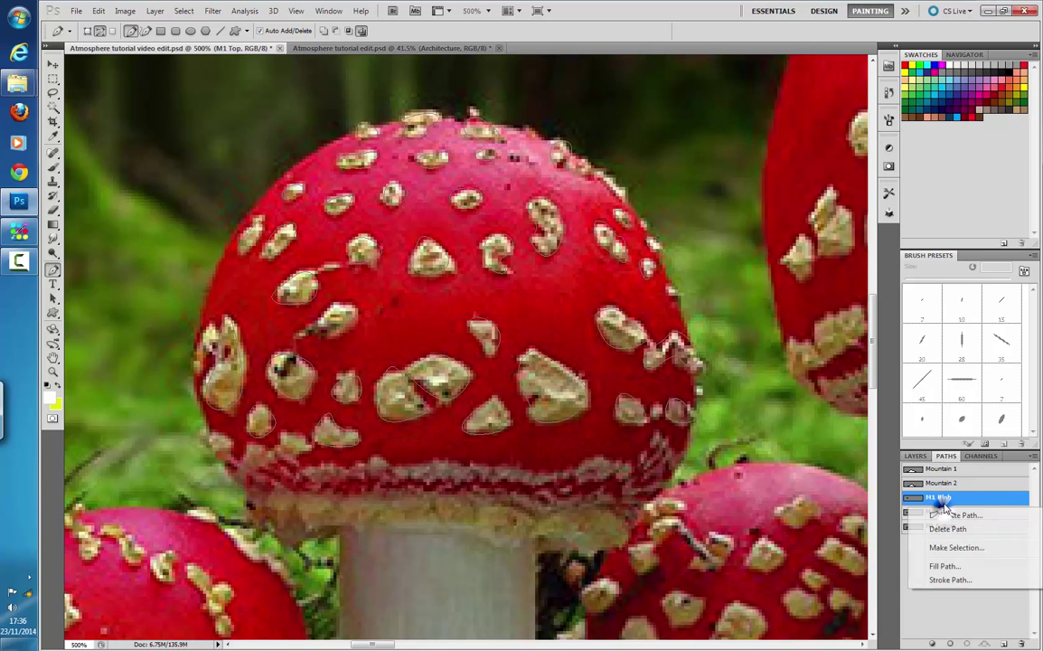
{"action": "left_click", "coordinate": [936, 512]}
{"action": "right_click", "coordinate": [935, 512]}
{"action": "left_click", "coordinate": [954, 536]}
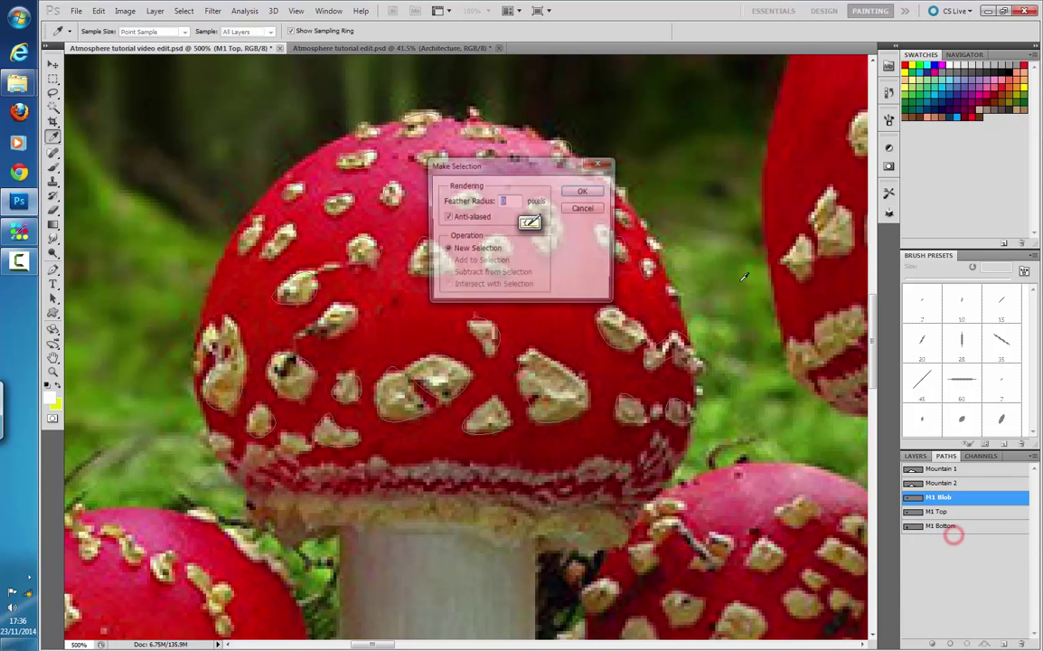
{"action": "left_click", "coordinate": [577, 187]}
- Create a new layer directly above M1 Top and rename it M1 Blob
{"action": "left_click", "coordinate": [916, 455]}
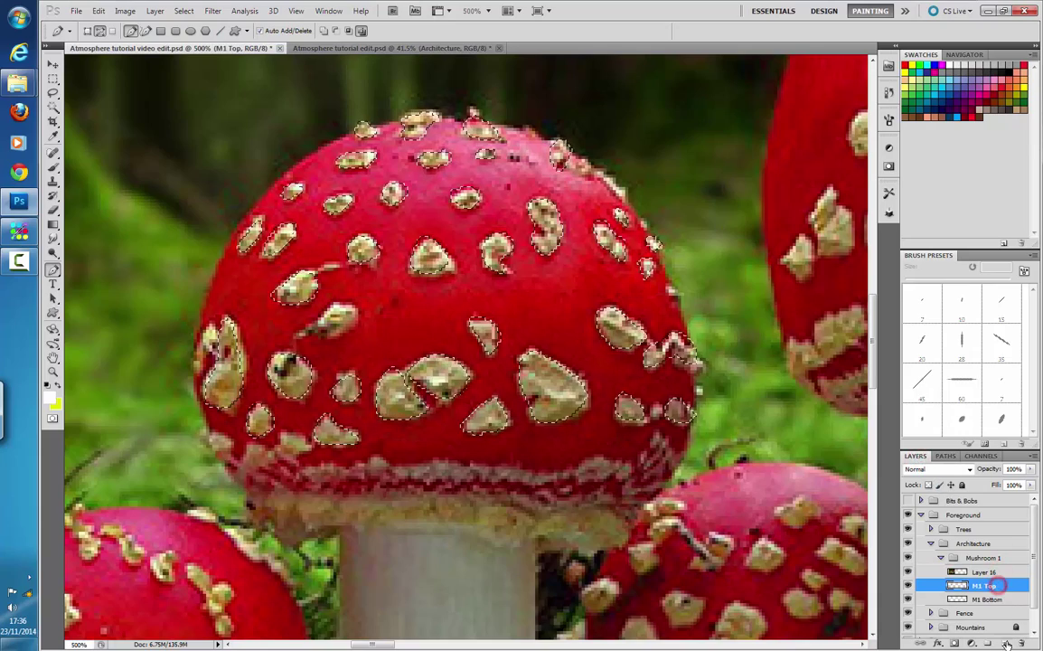
{"action": "key", "text": "ctrl+j"}
{"action": "double_click", "coordinate": [983, 589]}
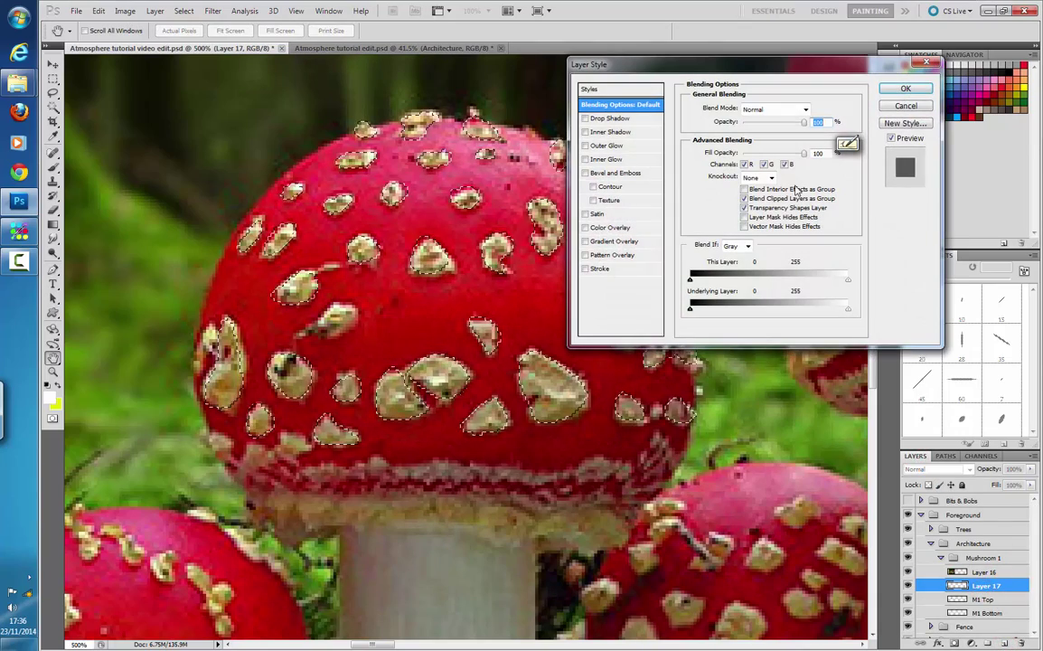
{"action": "left_click", "coordinate": [910, 91]}
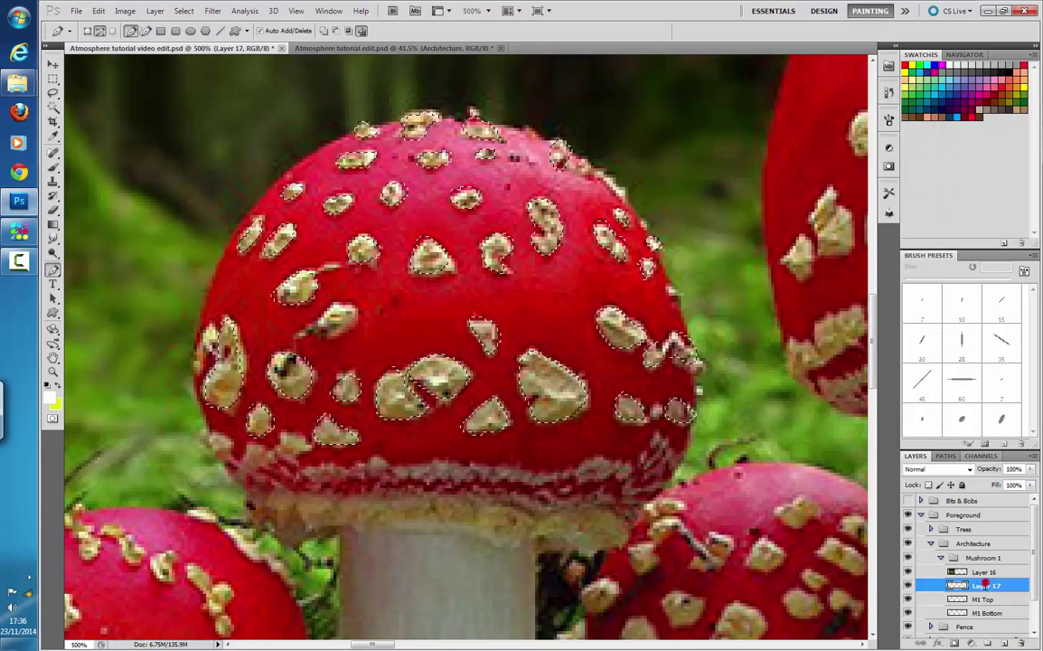
{"action": "double_click", "coordinate": [987, 586]}
{"action": "type", "text": "M1 Blob"}
{"action": "key", "text": "Return"}
- Fill the spot selection with the yellow #e4f527 in Normal mode at 100% opacity
{"action": "left_click", "coordinate": [99, 11]}
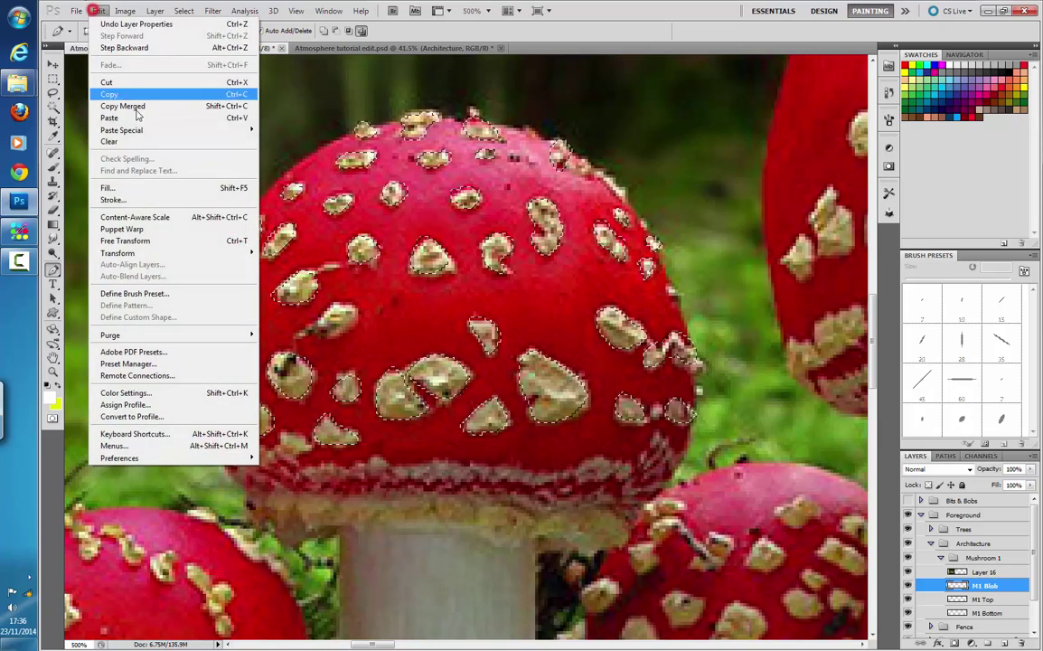
{"action": "left_click", "coordinate": [171, 188]}
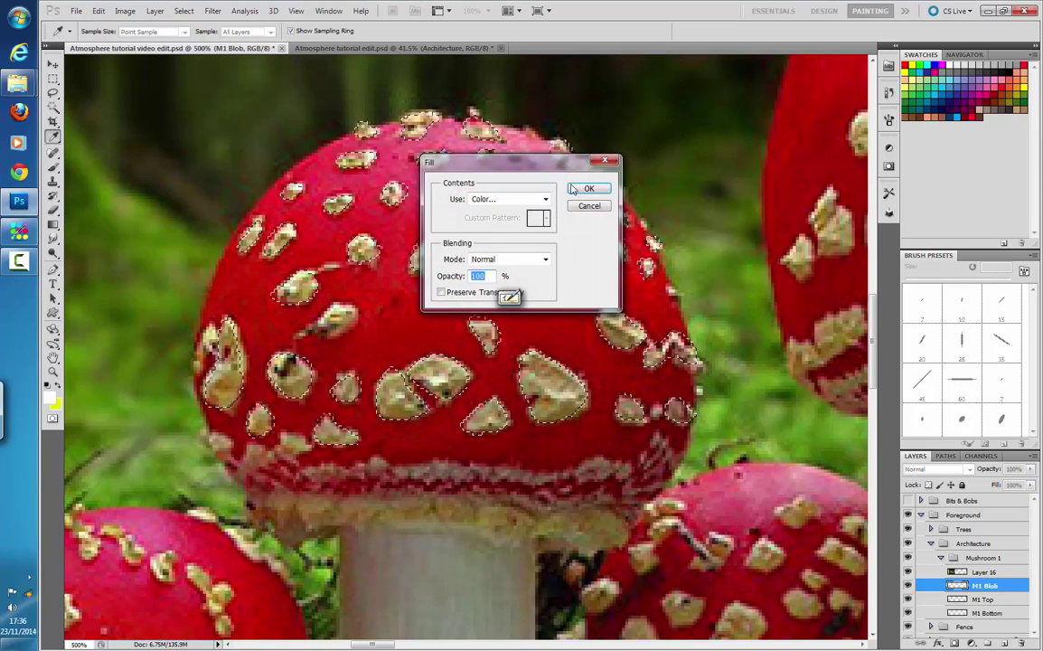
{"action": "left_click", "coordinate": [515, 233]}
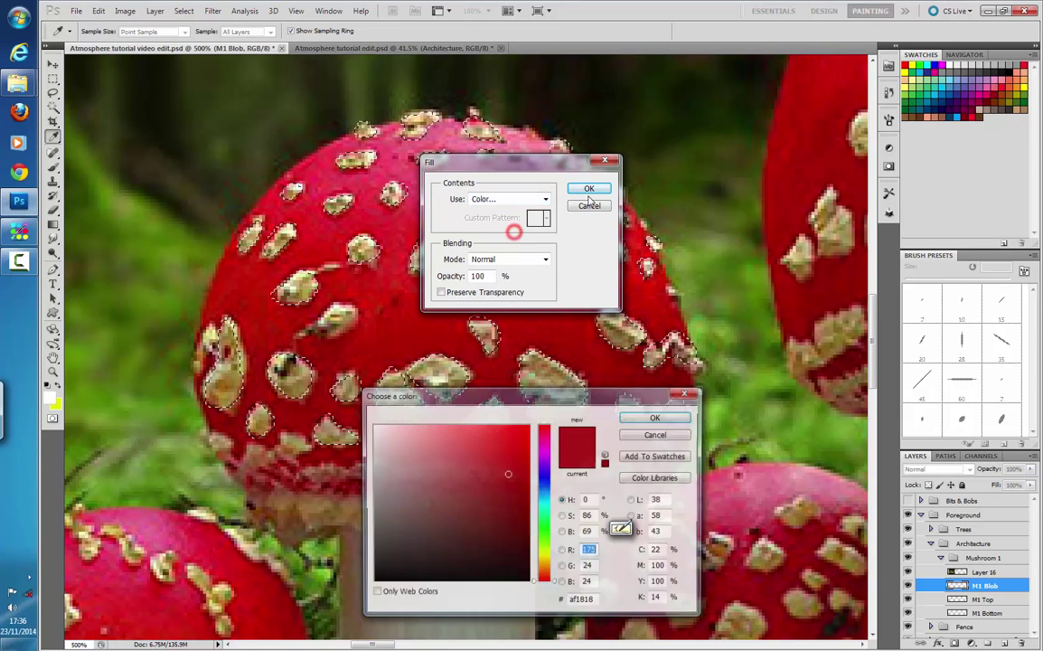
{"action": "left_click_drag", "start_coordinate": [544, 573], "coordinate": [544, 554]}
{"action": "mouse_move", "coordinate": [511, 475]}
{"action": "left_mouse_down"}
{"action": "mouse_move", "coordinate": [482, 425]}
{"action": "mouse_move", "coordinate": [502, 430]}
{"action": "left_mouse_up"}
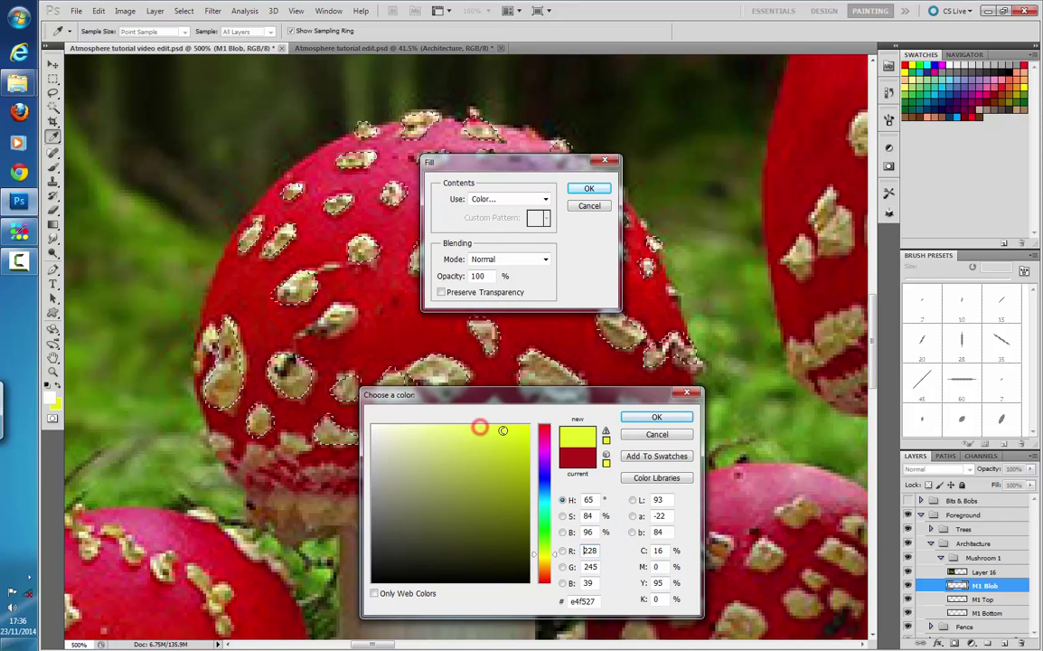
{"action": "left_click", "coordinate": [670, 422]}
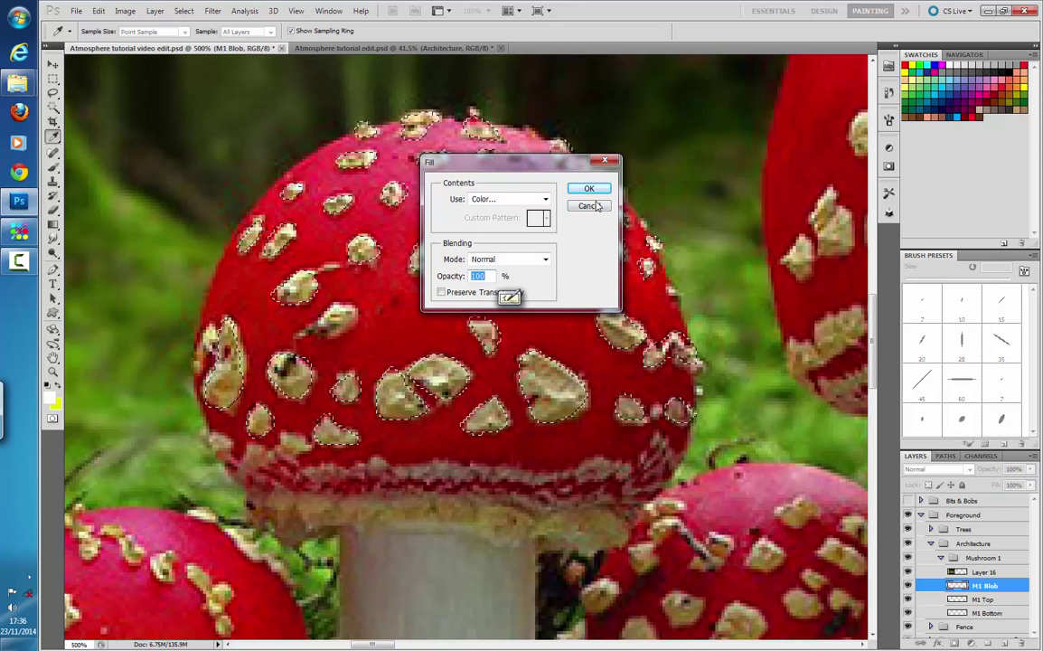
{"action": "left_click", "coordinate": [589, 189]}
- Hide the photo on Layer 16 and clear the selection to check the spotted mushroom in the whole scene
{"action": "key", "text": "p"}
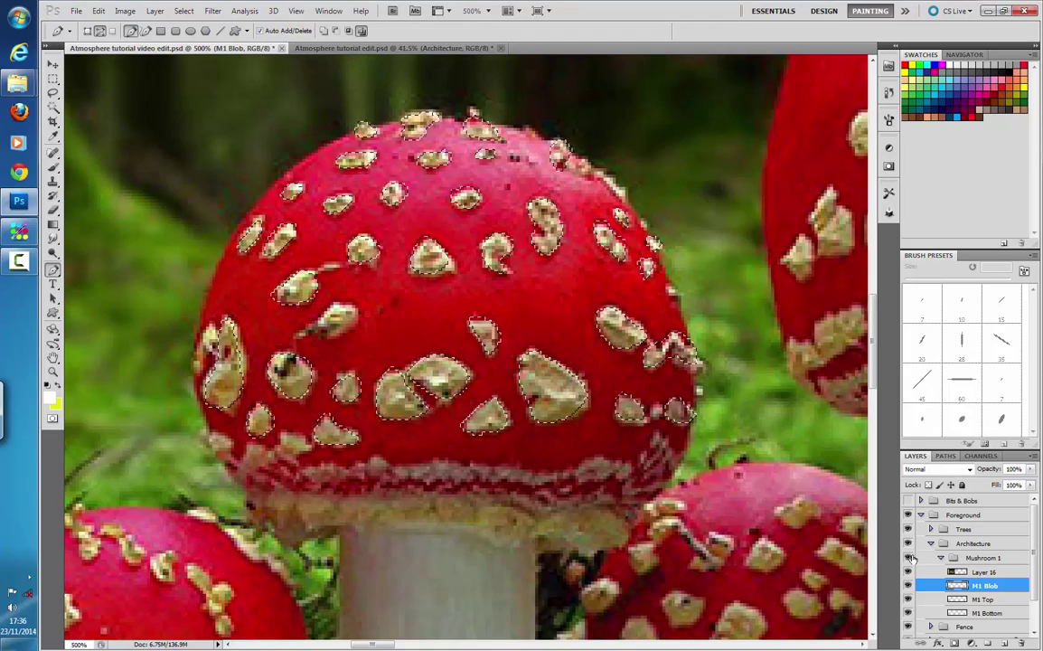
{"action": "left_click", "coordinate": [909, 572]}
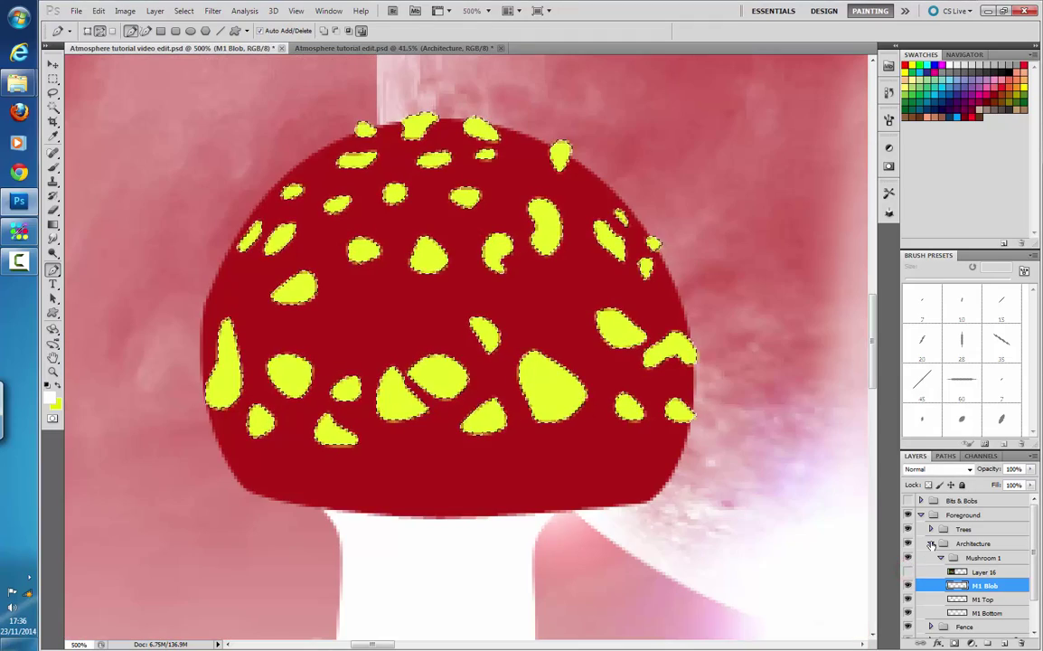
{"action": "key", "text": "ctrl+minus"}
{"action": "key", "text": "ctrl+minus"}
{"action": "key", "text": "ctrl+minus"}
{"action": "key", "text": "ctrl+minus"}
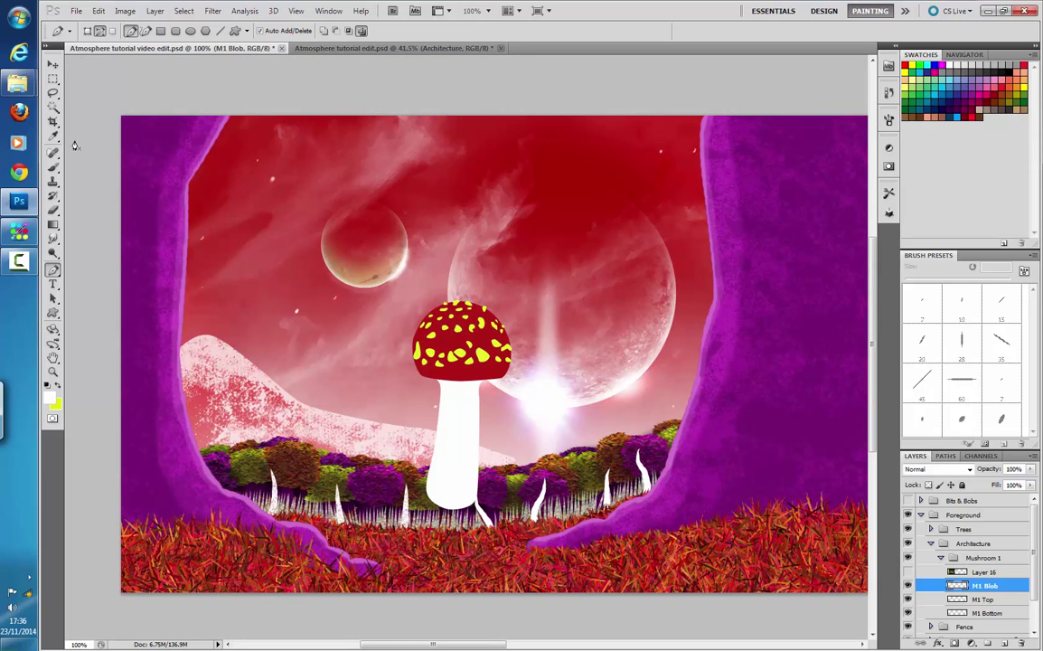
- Move the M1 Blob, M1 Top and M1 Bottom layers together left and down to the grass edge, and collapse the Architecture group
{"action": "left_click", "coordinate": [52, 64]}
{"action": "left_click", "coordinate": [477, 360]}
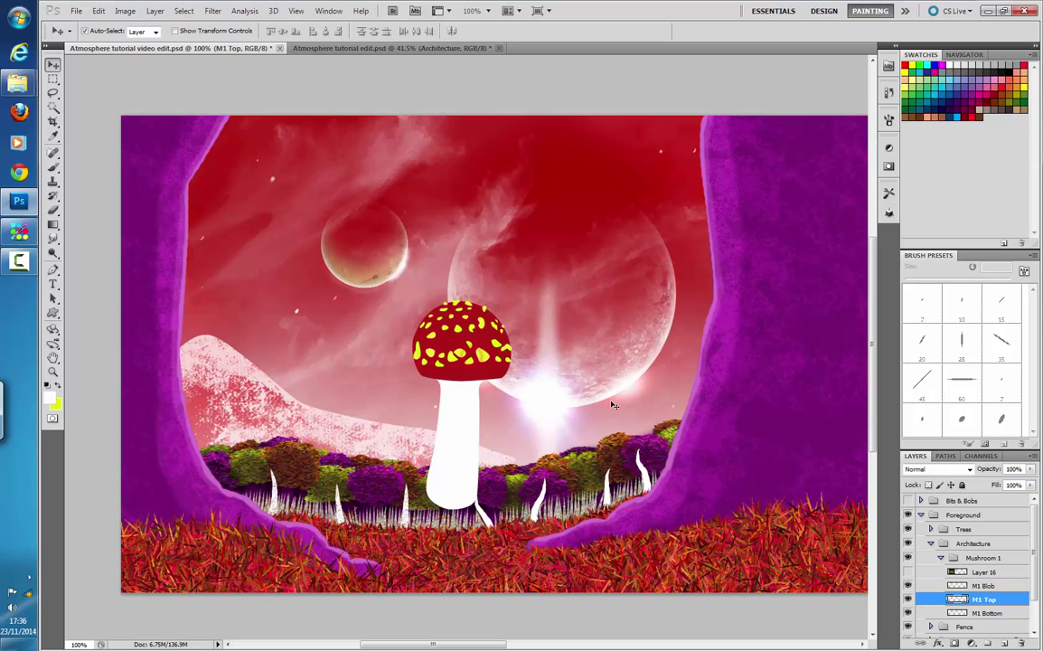
{"action": "left_click", "coordinate": [984, 586]}
{"action": "left_click", "coordinate": [994, 612], "text": "shift"}
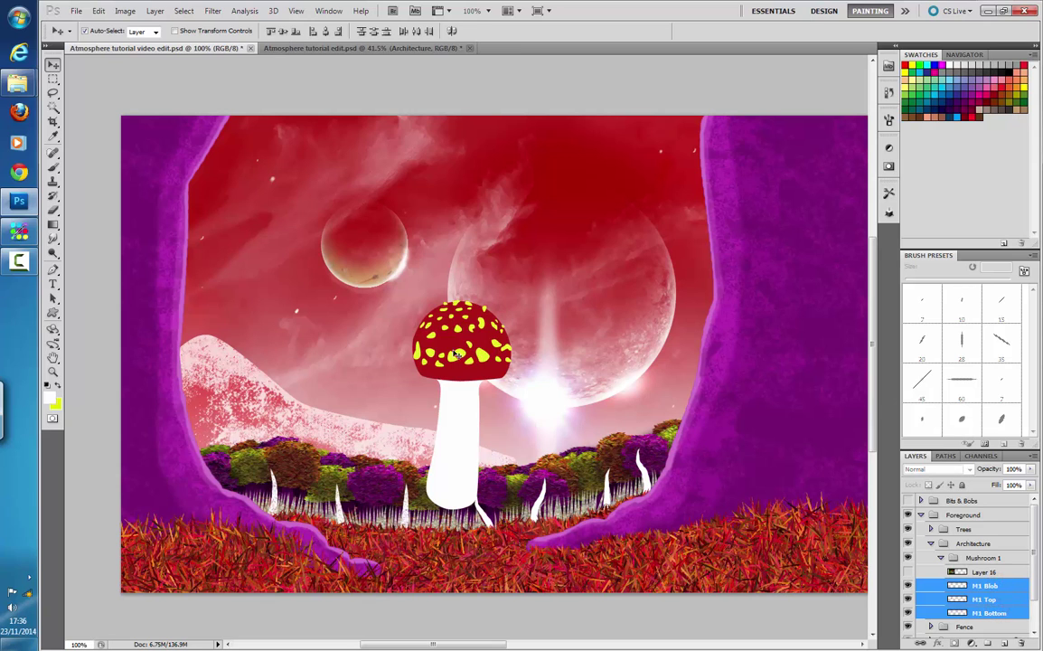
{"action": "left_click_drag", "start_coordinate": [461, 361], "coordinate": [372, 388]}
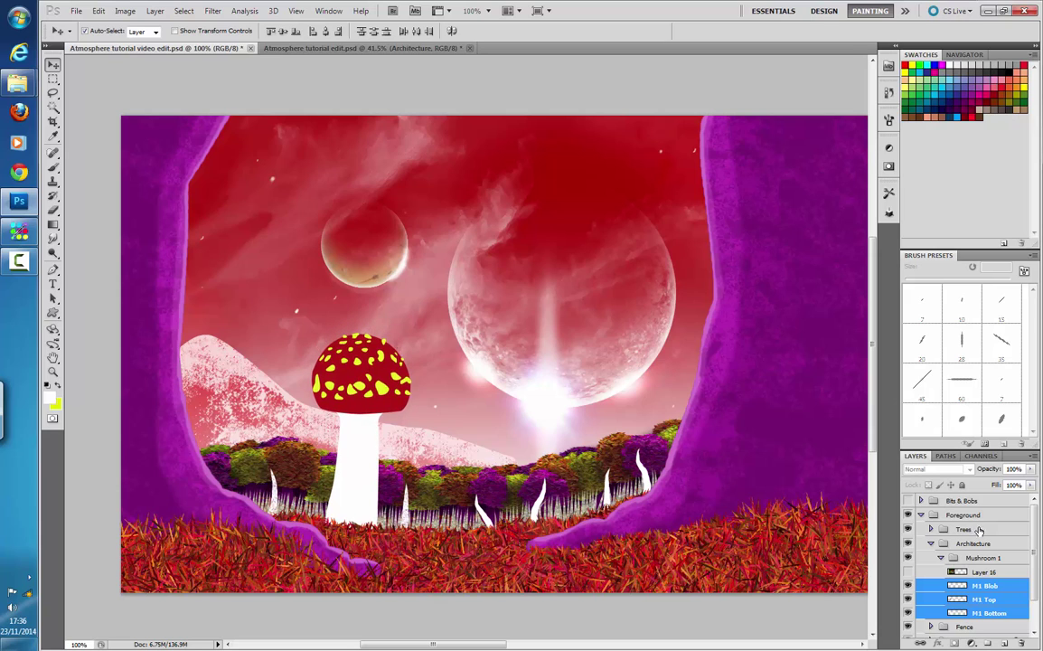
{"action": "left_click", "coordinate": [929, 546]}
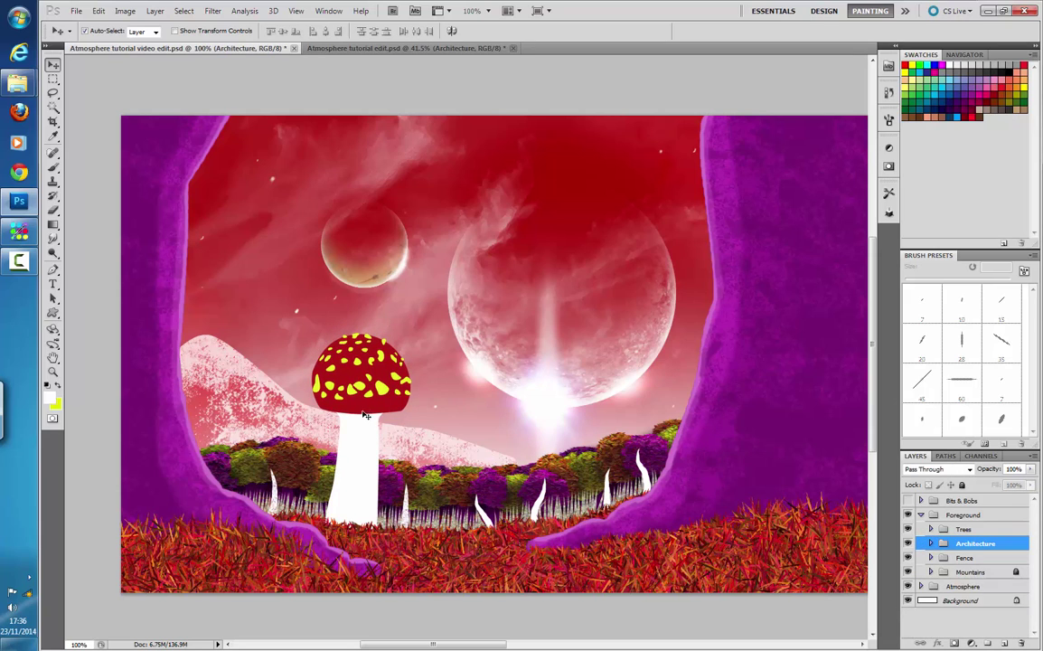
- Reselect all three mushroom layers and move them up and slightly right so the stem base sits in front of the bushes
{"action": "left_click", "coordinate": [368, 410]}
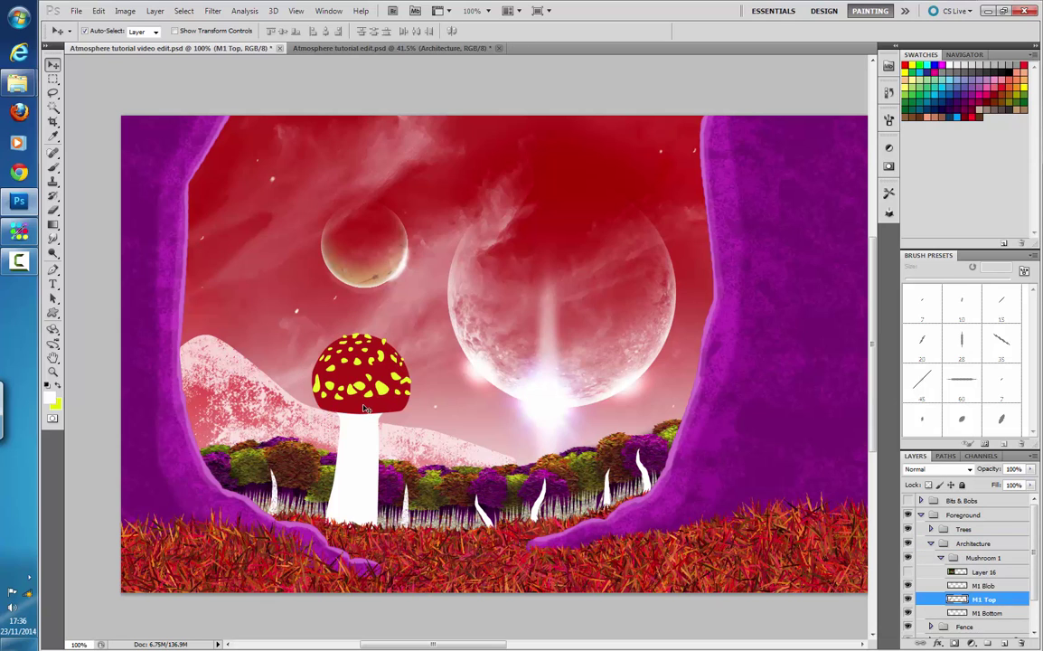
{"action": "left_click", "coordinate": [979, 587]}
{"action": "left_click", "coordinate": [979, 612], "text": "shift"}
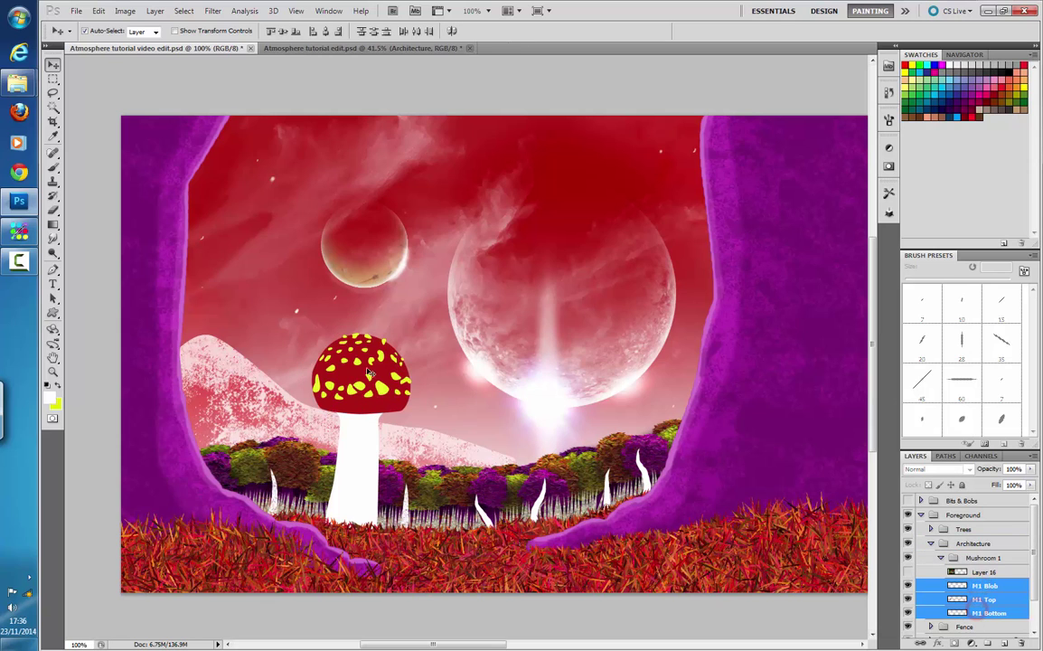
{"action": "left_click_drag", "start_coordinate": [355, 386], "coordinate": [368, 348]}
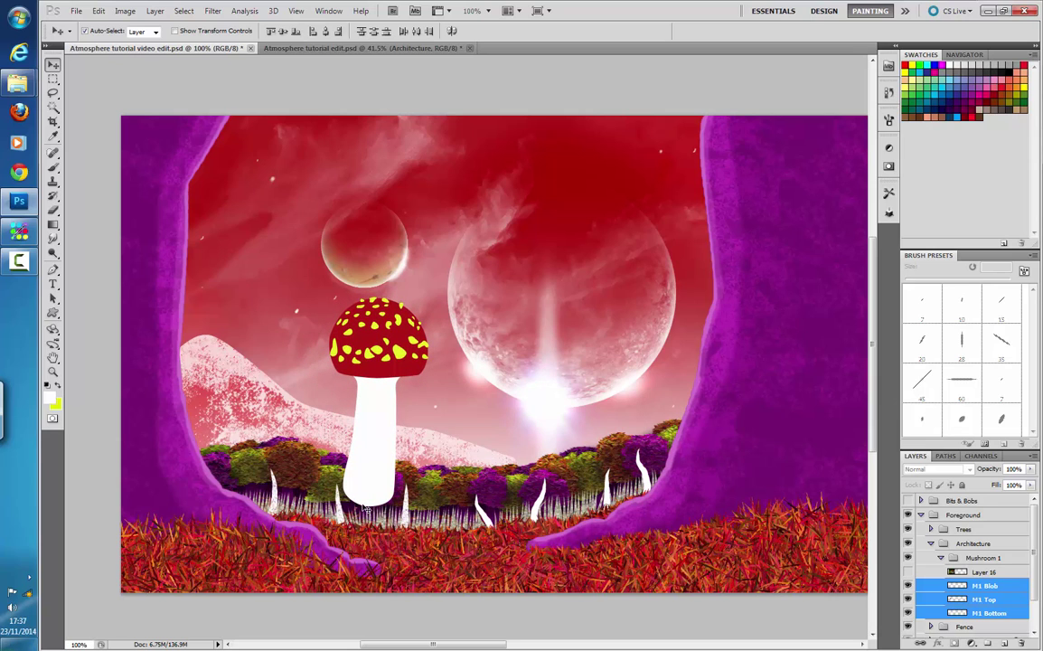
{"action": "left_click_drag", "start_coordinate": [367, 508], "coordinate": [371, 505]}
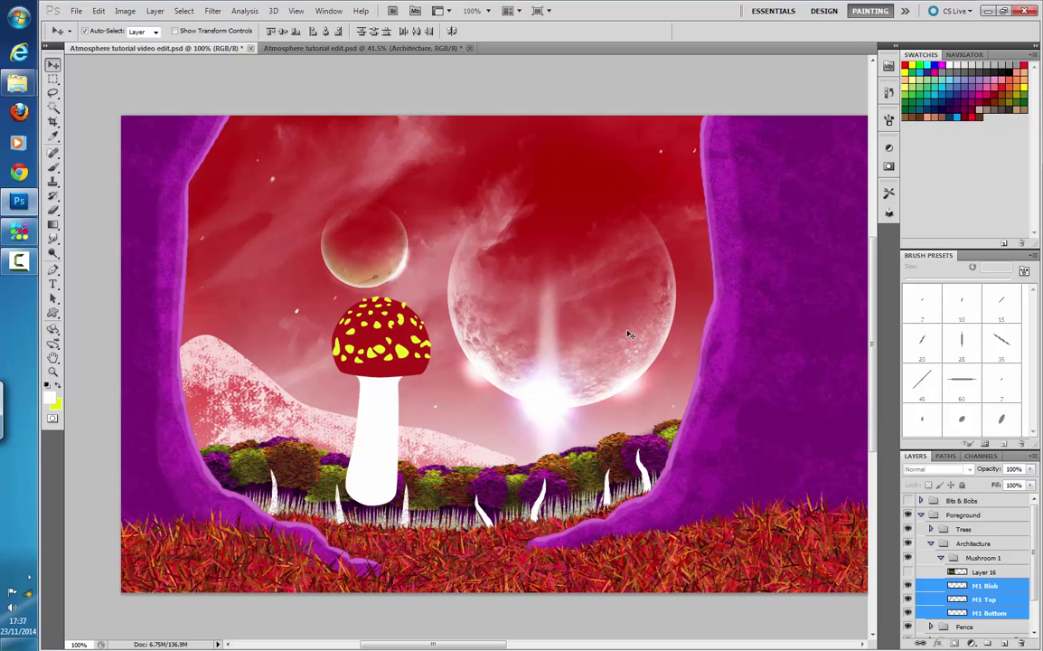
{"action": "left_click", "coordinate": [988, 613]}
{"action": "left_click", "coordinate": [991, 586]}
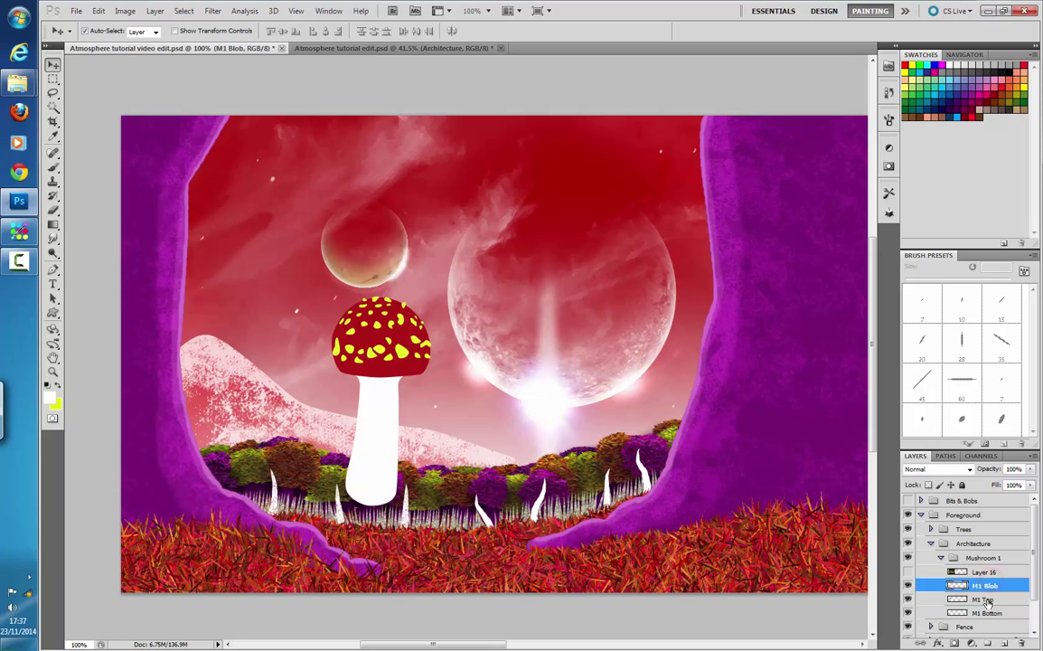
{"action": "left_click", "coordinate": [988, 600]}
{"action": "left_click", "coordinate": [989, 612]}
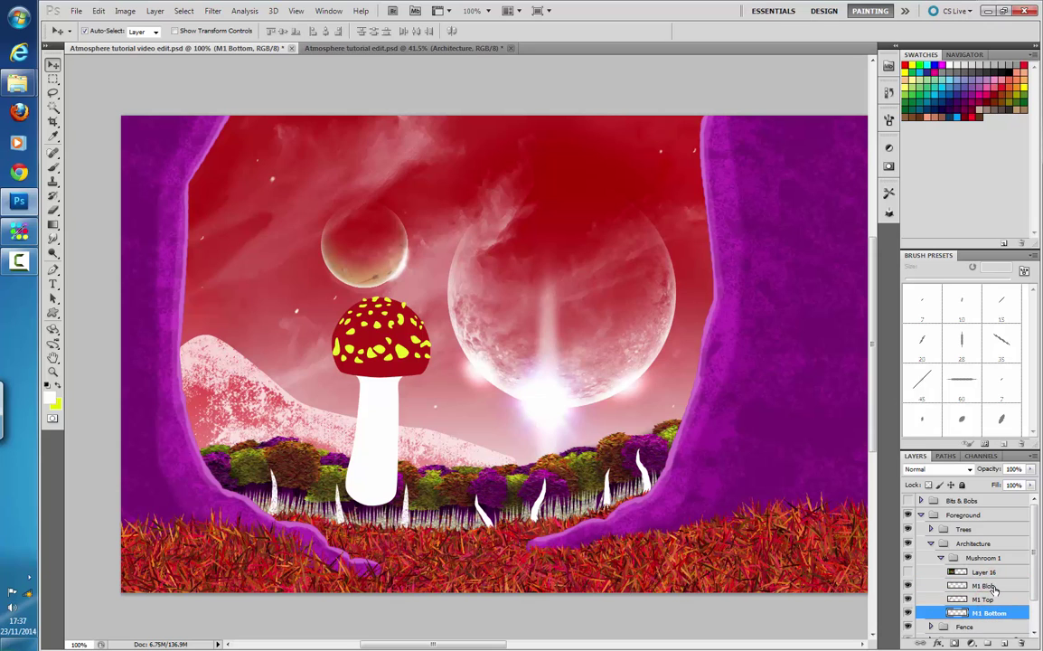
{"action": "left_click", "coordinate": [993, 587]}
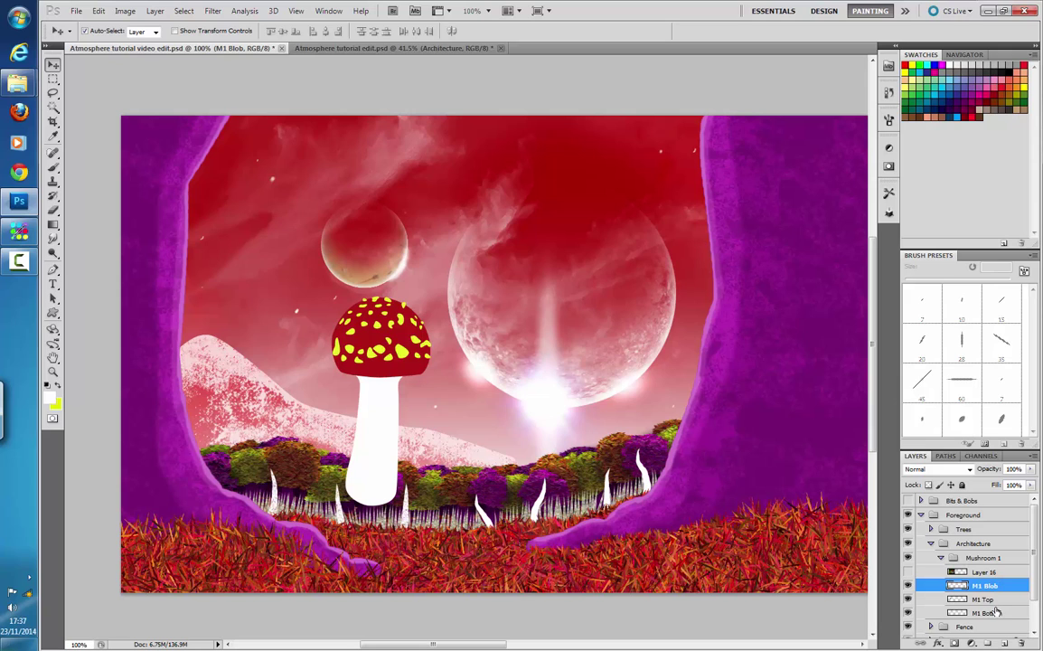
- Load the M1 Top cap outline as a selection and set the foreground color to black #000000
{"action": "left_click", "coordinate": [995, 600]}
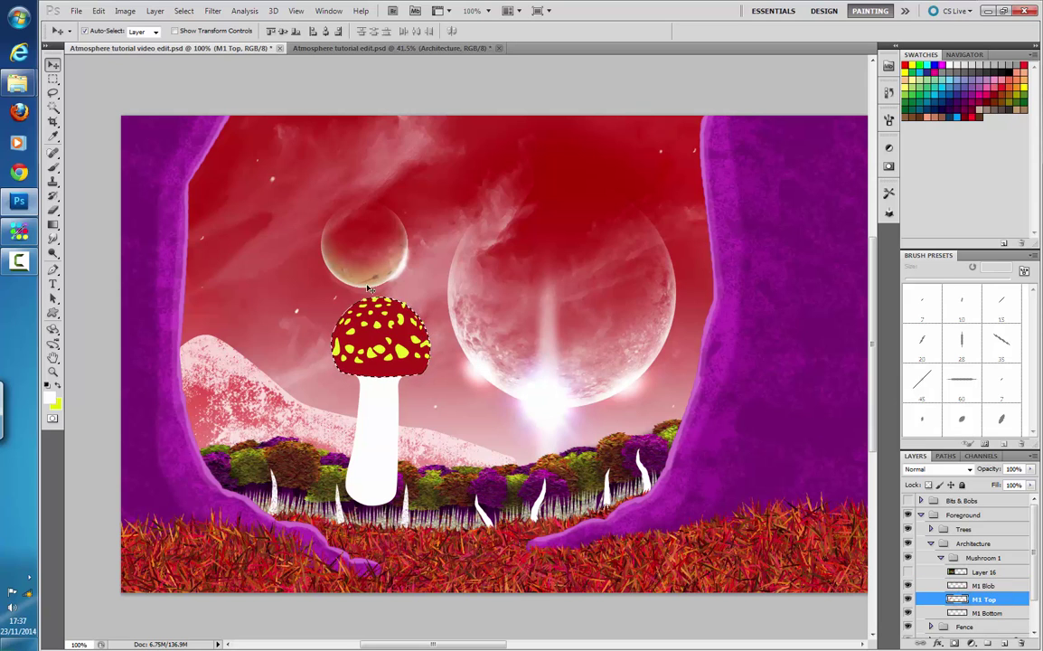
{"action": "left_click", "coordinate": [49, 397]}
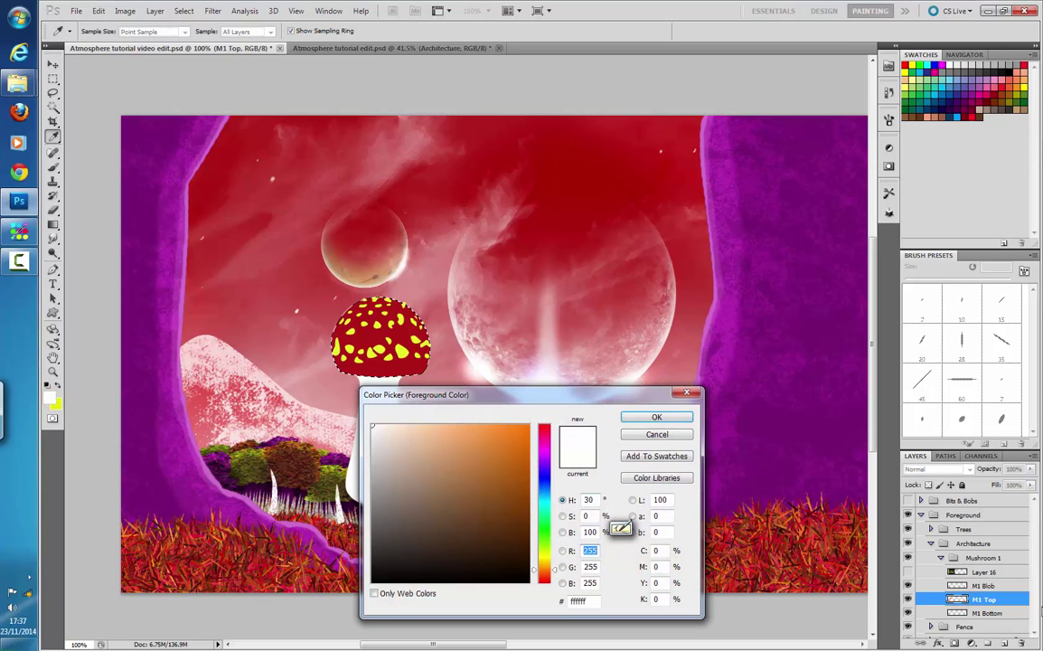
{"action": "left_click", "coordinate": [394, 568]}
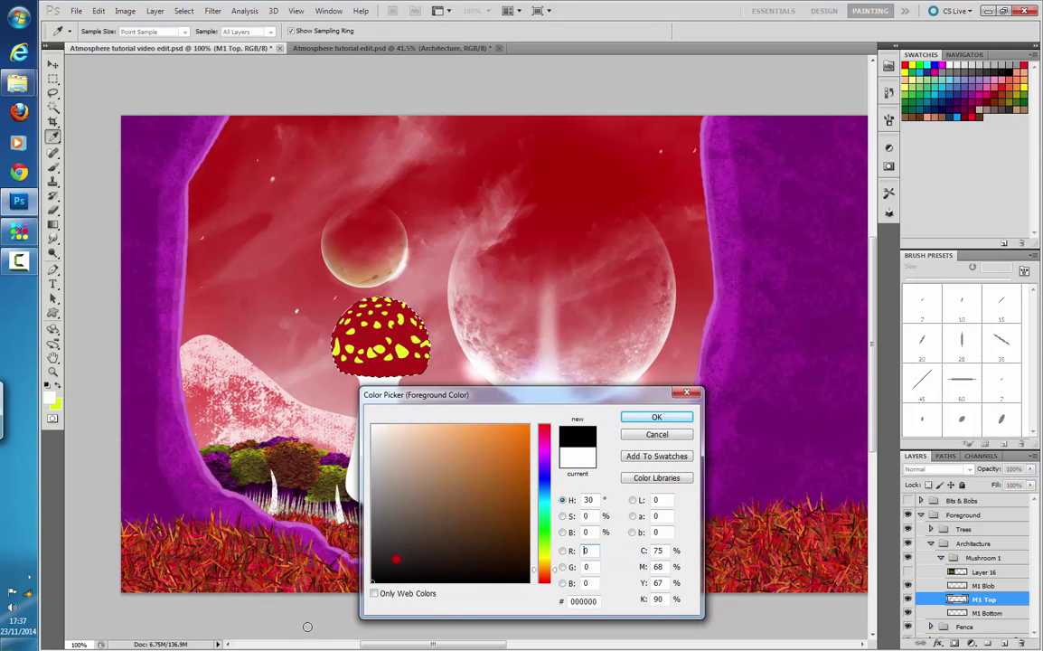
{"action": "left_click", "coordinate": [657, 416]}
- Add a new layer directly above M1 Top and name it Top Shadow
{"action": "key", "text": "ctrl+shift+alt+n"}
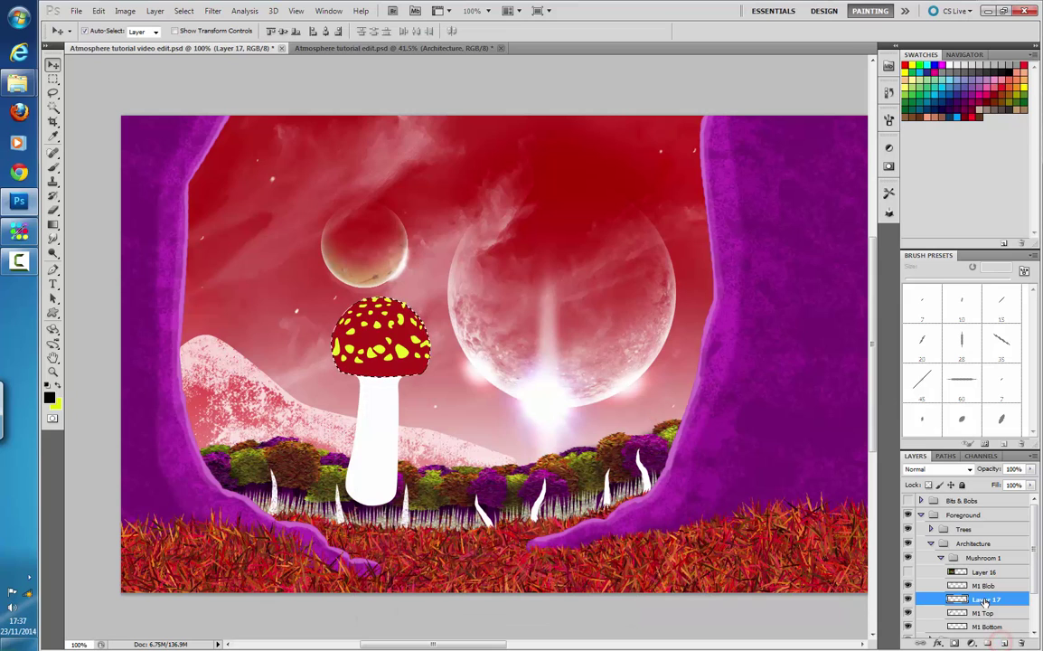
{"action": "double_click", "coordinate": [987, 601]}
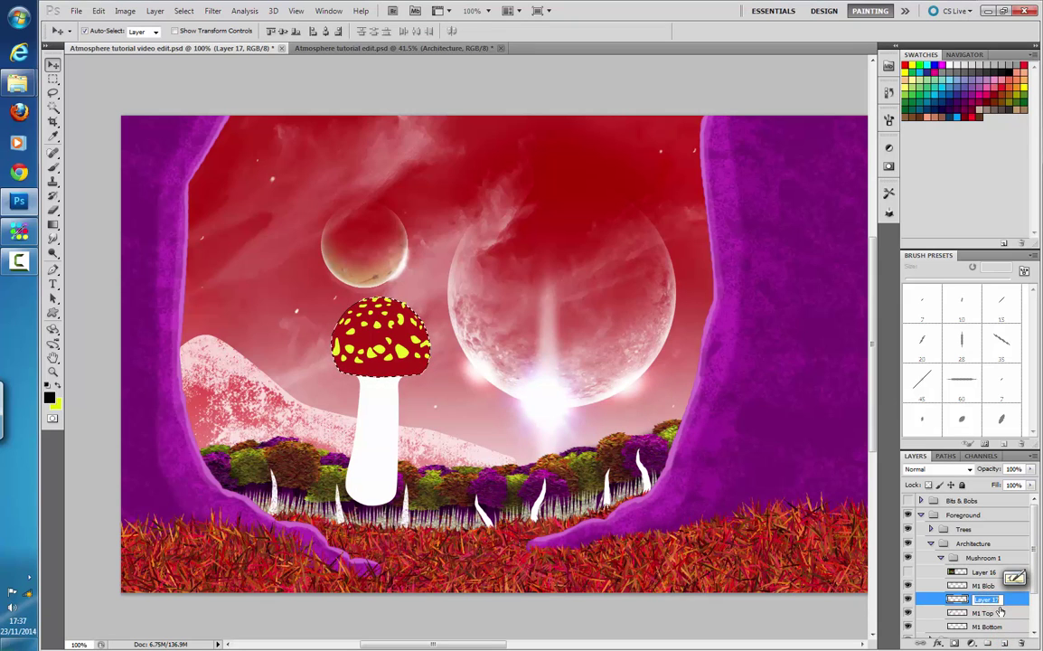
{"action": "type", "text": "Top"}
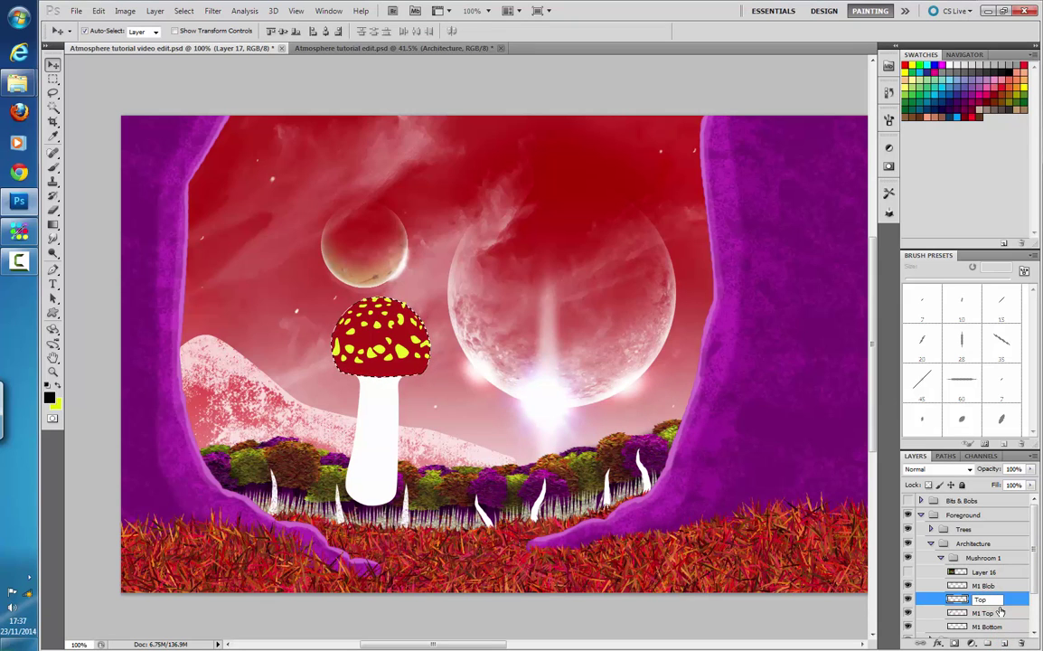
{"action": "type", "text": " Shadow"}
{"action": "key", "text": "Return"}
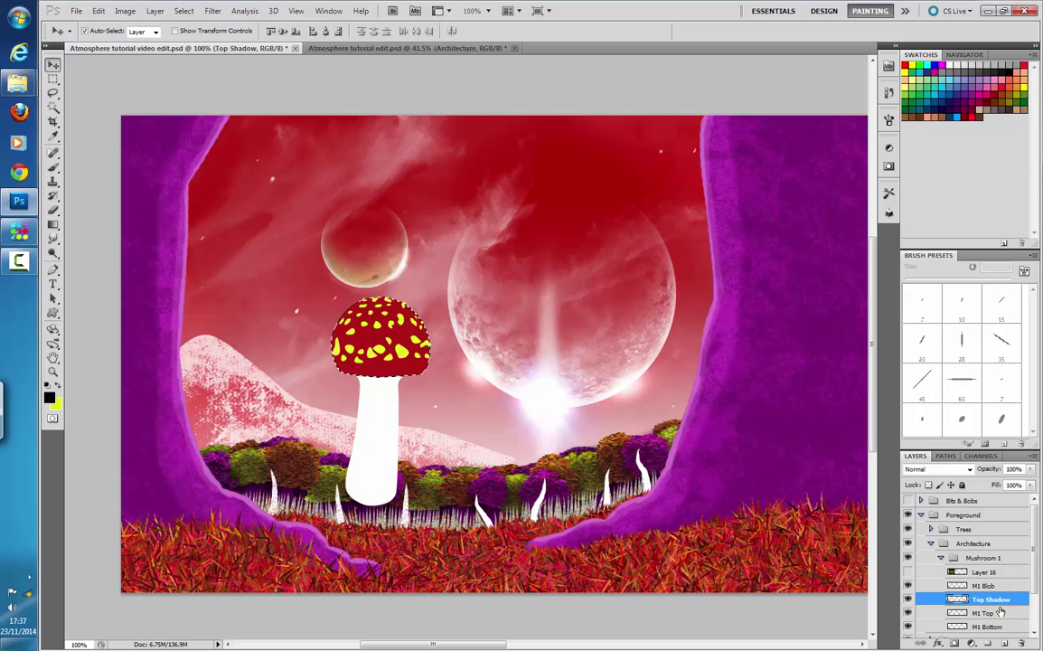
- Shade the left side of the mushroom cap with a black-to-transparent gradient and set the Top Shadow layer's opacity to 40%
{"action": "left_click", "coordinate": [52, 224]}
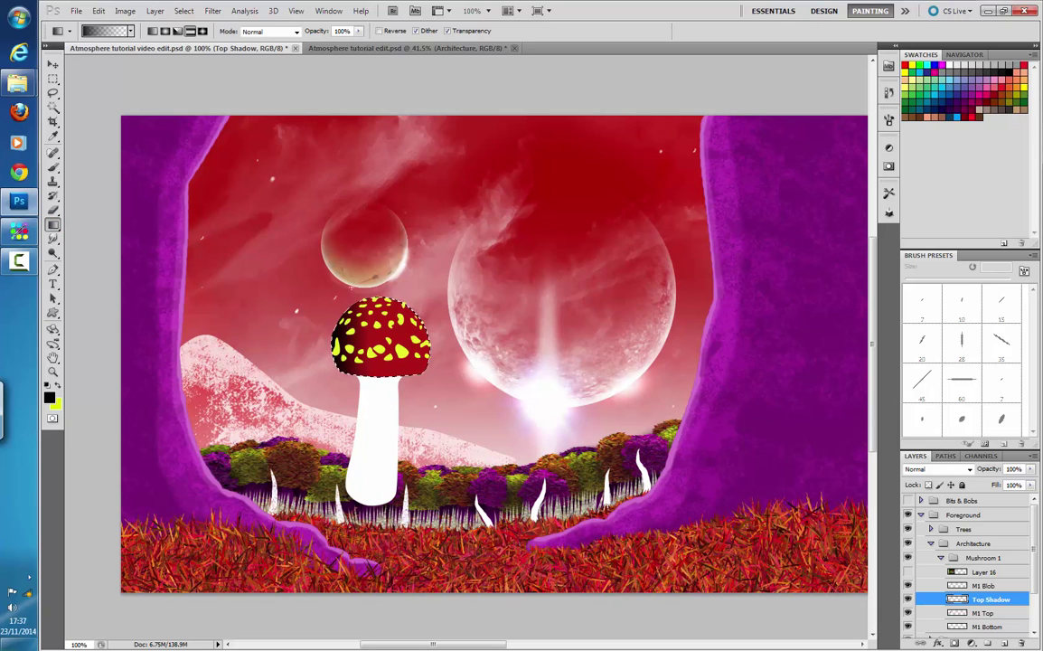
{"action": "left_click_drag", "start_coordinate": [1022, 469], "coordinate": [1006, 473]}
{"action": "type", "text": "40"}
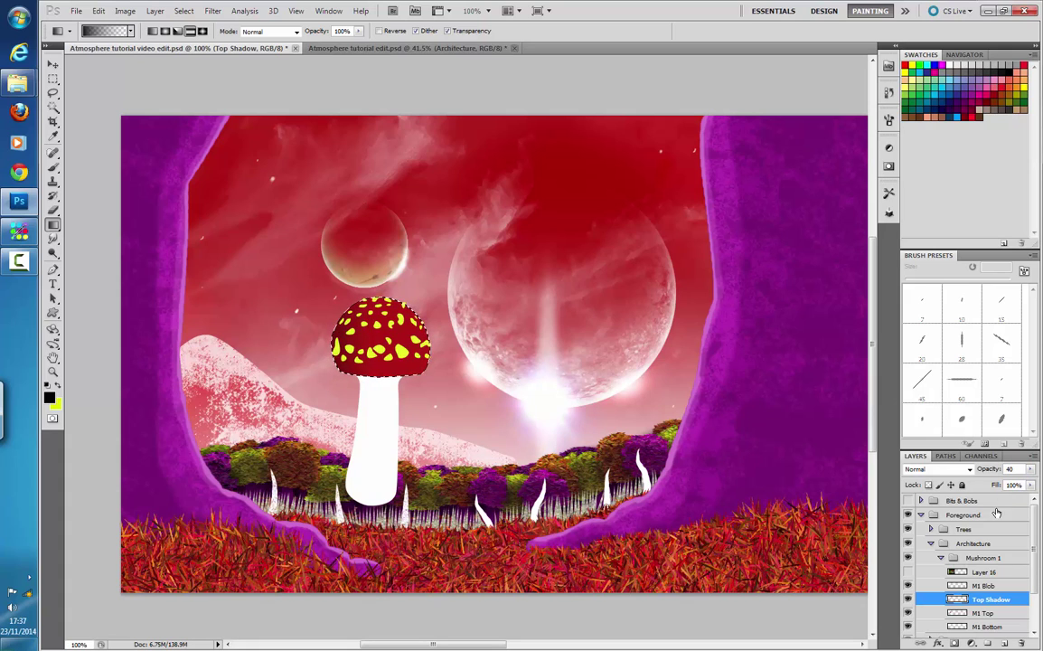
{"action": "key", "text": "Return"}
- Add a new layer directly above M1 Bottom and name it Bottom Shadow
{"action": "left_click", "coordinate": [993, 586]}
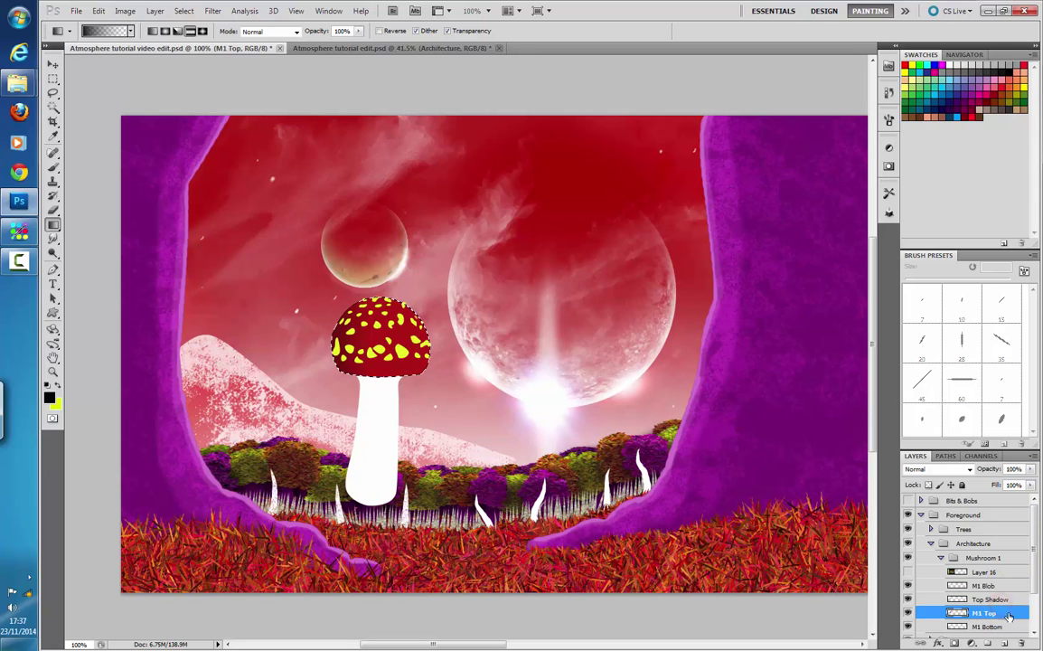
{"action": "left_click", "coordinate": [1001, 627]}
{"action": "left_click", "coordinate": [1004, 642]}
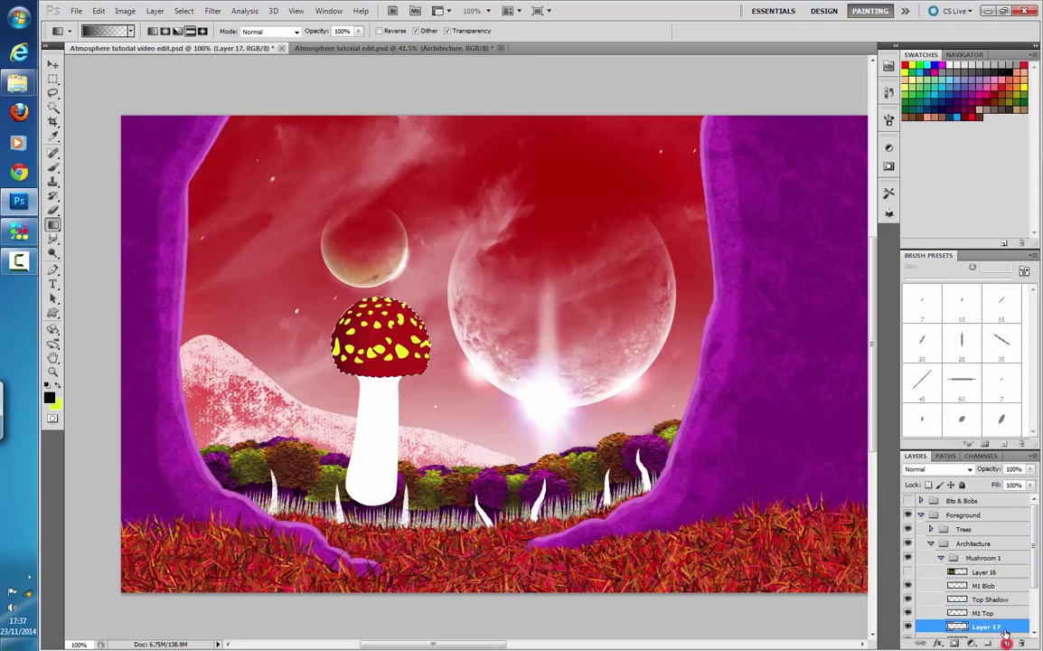
{"action": "double_click", "coordinate": [998, 627]}
{"action": "type", "text": "Bottom Sp"}
{"action": "type", "text": "adow"}
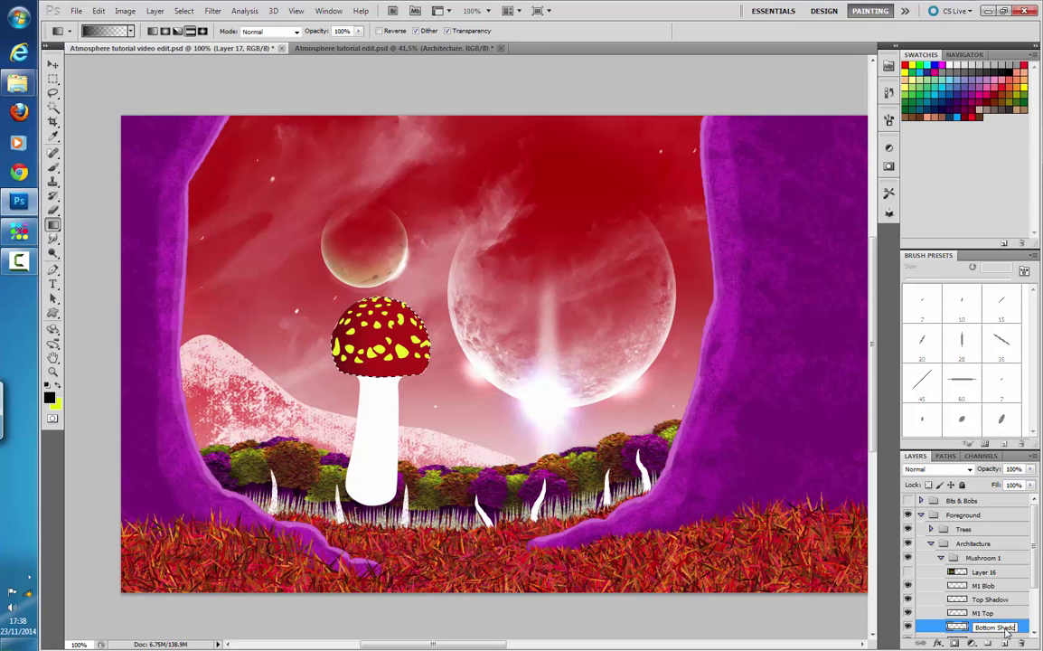
{"action": "key", "text": "Return"}
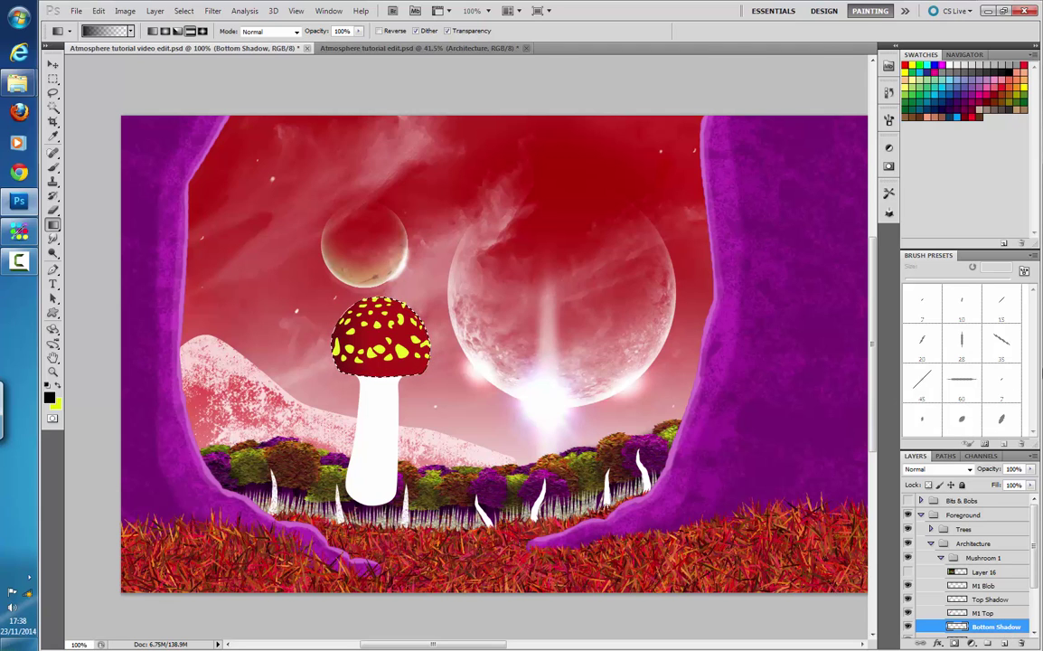
- Load the M1 Bottom stem outline as a selection and shade its left side with a linear black-to-transparent gradient on Bottom Shadow
{"action": "scroll", "coordinate": [936, 479], "scroll_direction": "down", "scroll_amount": 3}
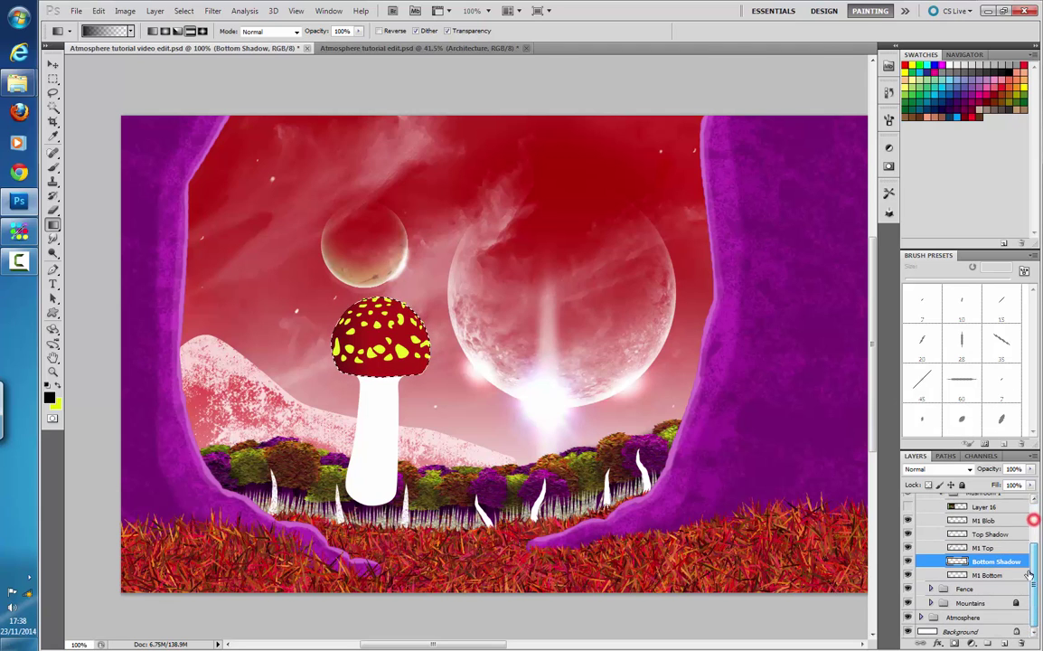
{"action": "left_click", "coordinate": [956, 575], "text": "ctrl"}
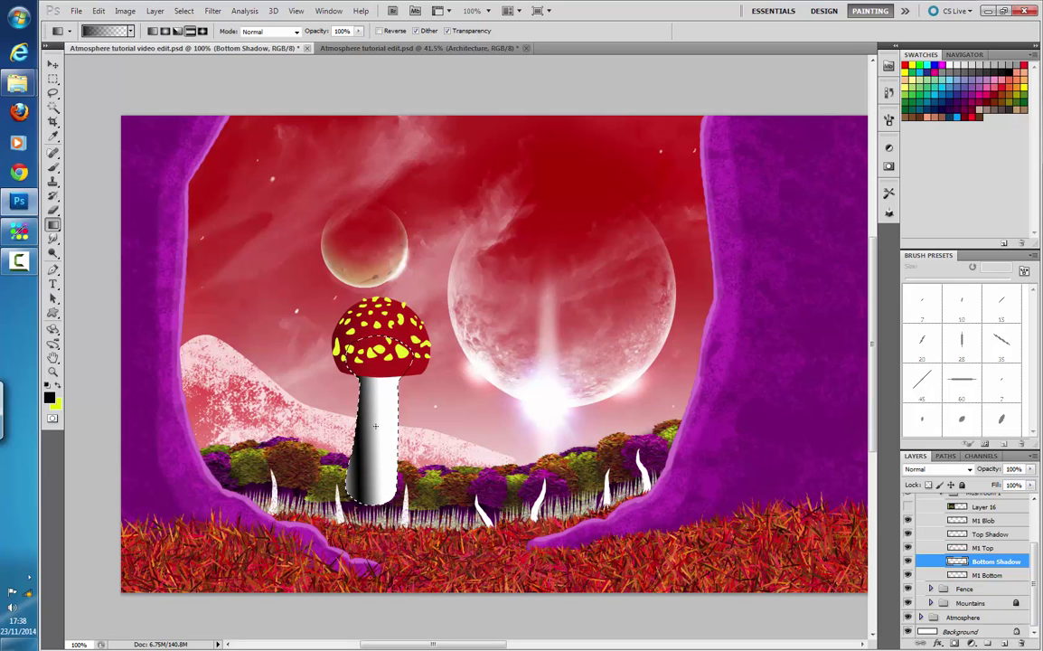
{"action": "key", "text": "ctrl+z"}
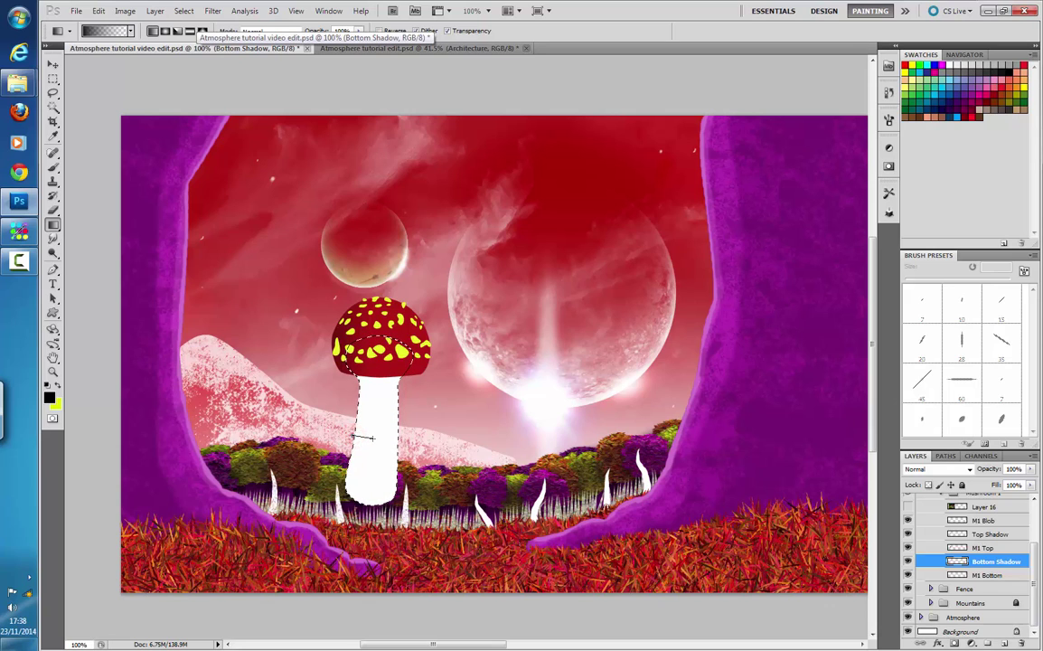
{"action": "left_click_drag", "start_coordinate": [369, 438], "coordinate": [380, 443]}
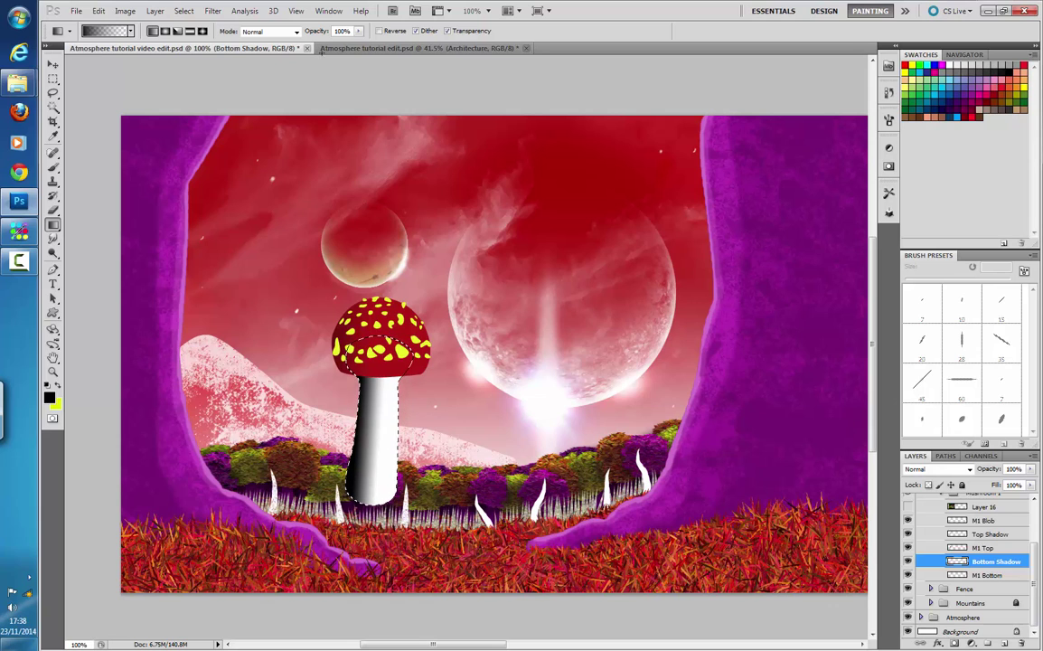
- Set the Bottom Shadow layer's opacity to 40%
{"action": "left_click", "coordinate": [1016, 470]}
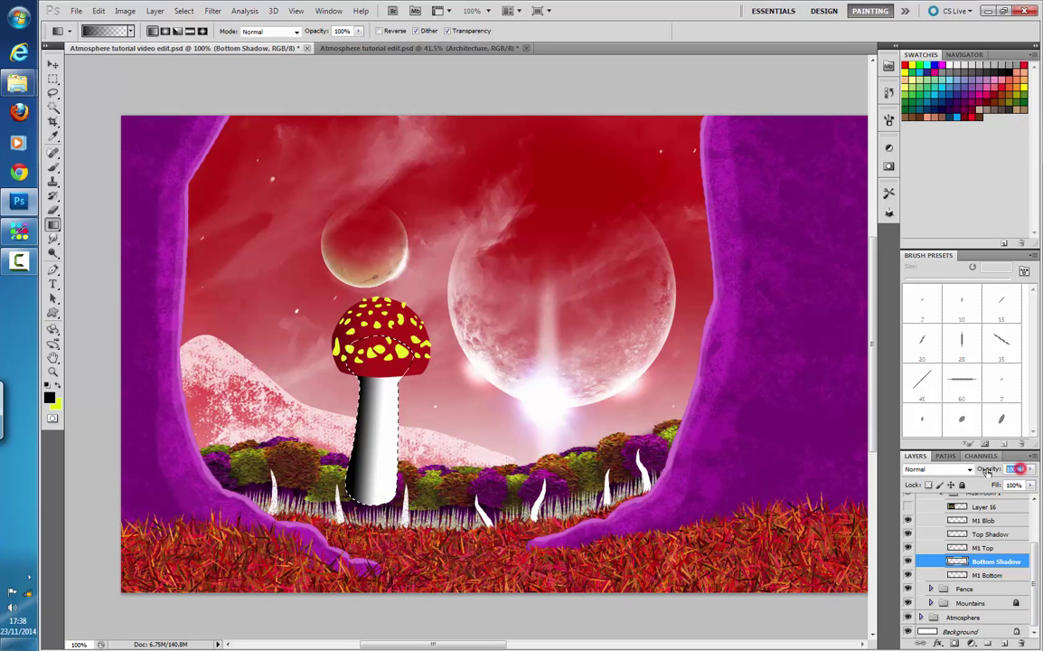
{"action": "type", "text": "40"}
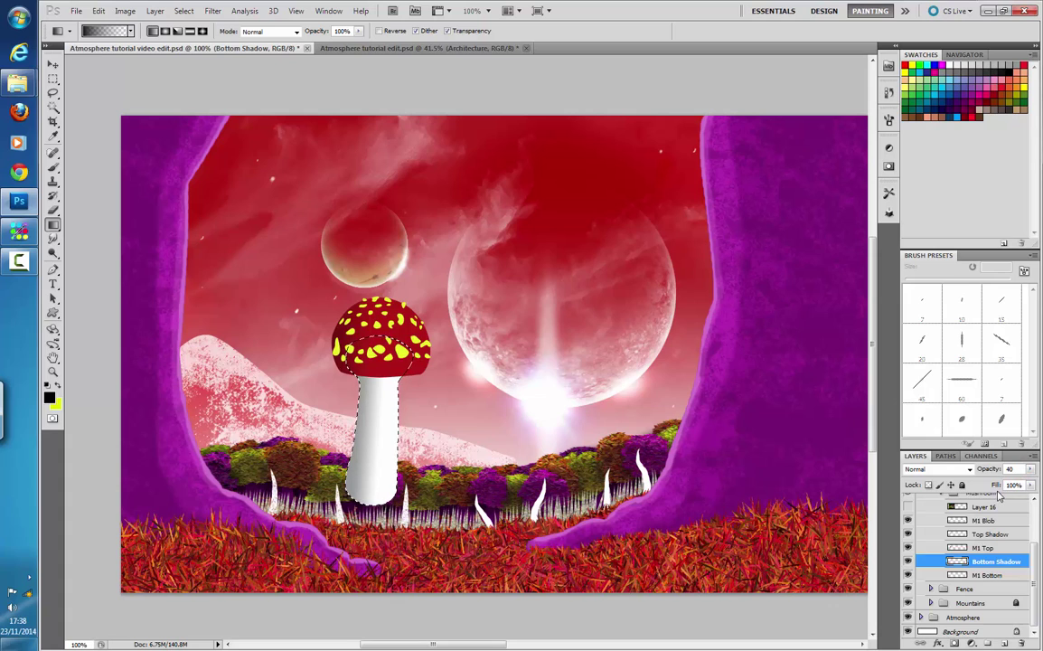
{"action": "key", "text": "Return"}
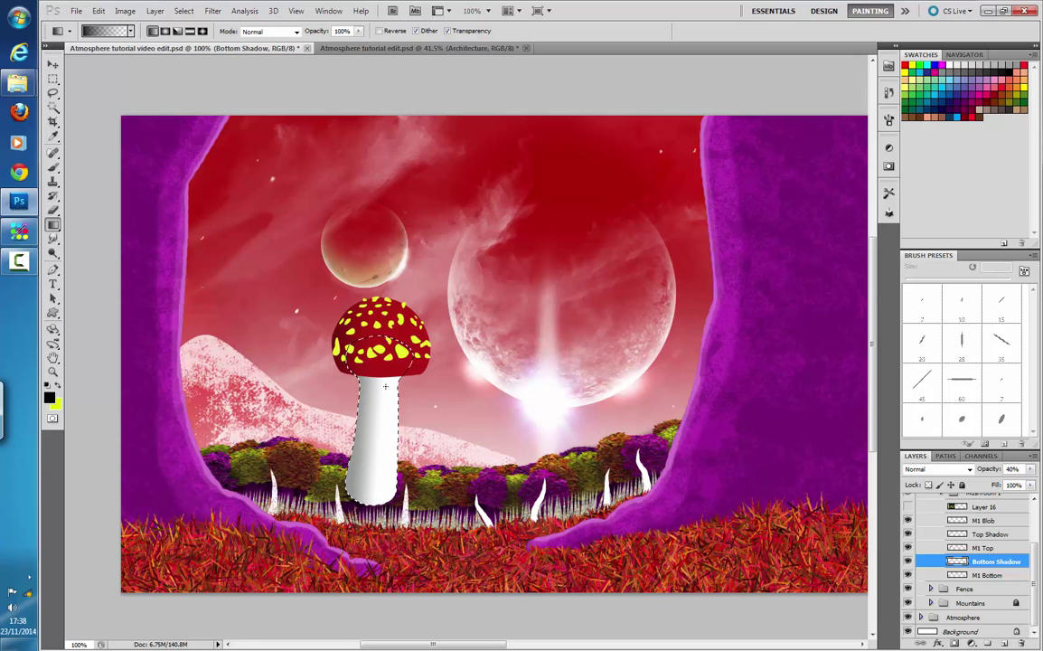
- Change the foreground color to the light red #ff7f7f, starting from the red of the mushroom cap
{"action": "left_click", "coordinate": [49, 396]}
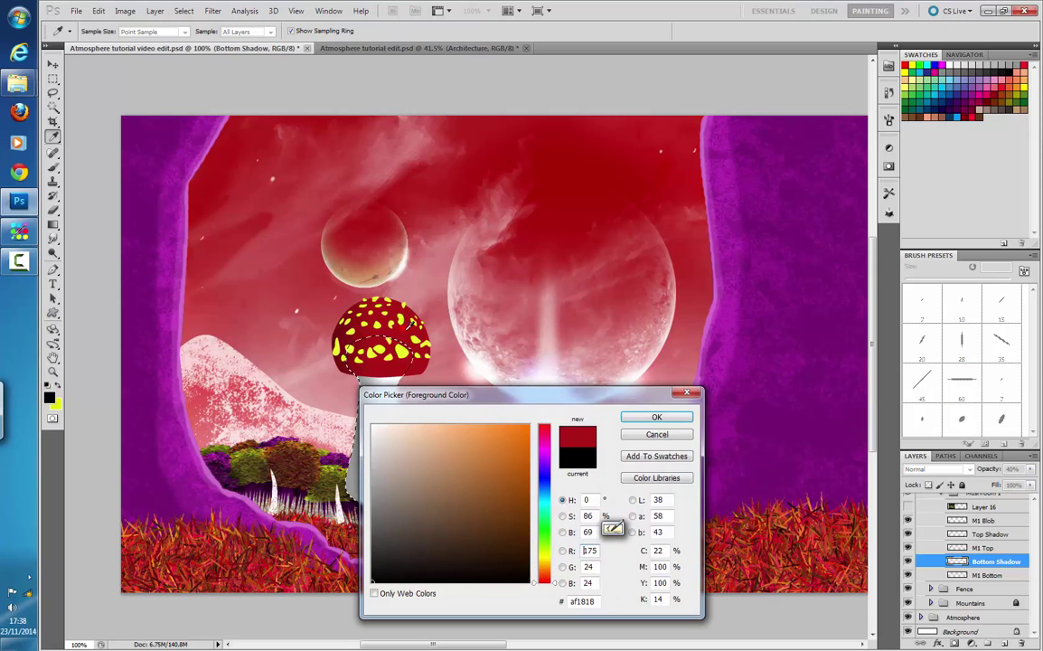
{"action": "left_click", "coordinate": [474, 439]}
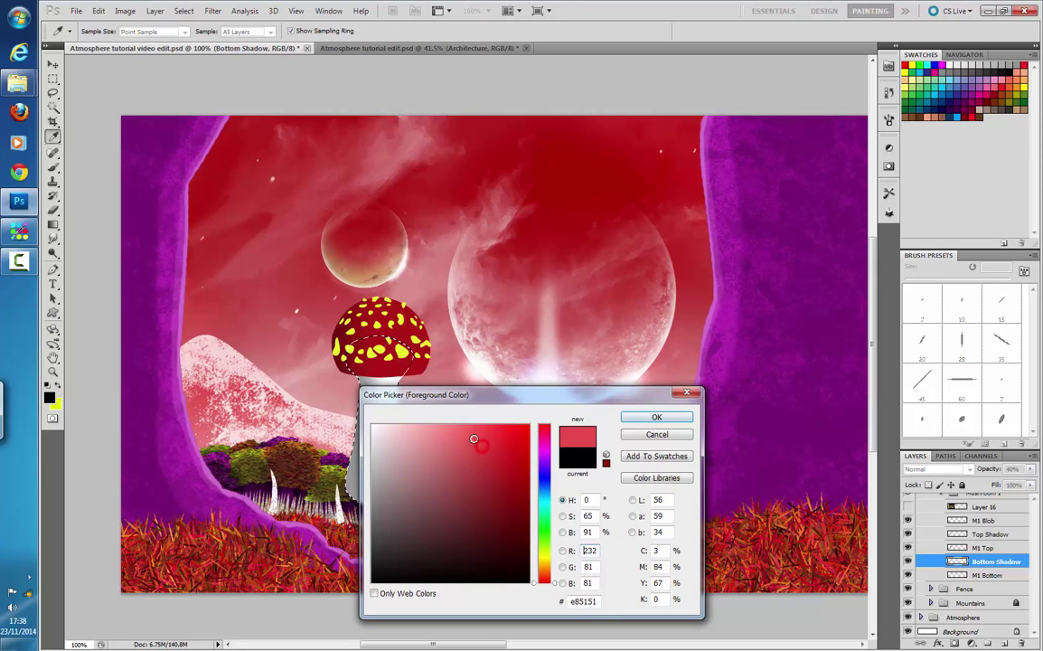
{"action": "left_click_drag", "start_coordinate": [474, 439], "coordinate": [464, 424]}
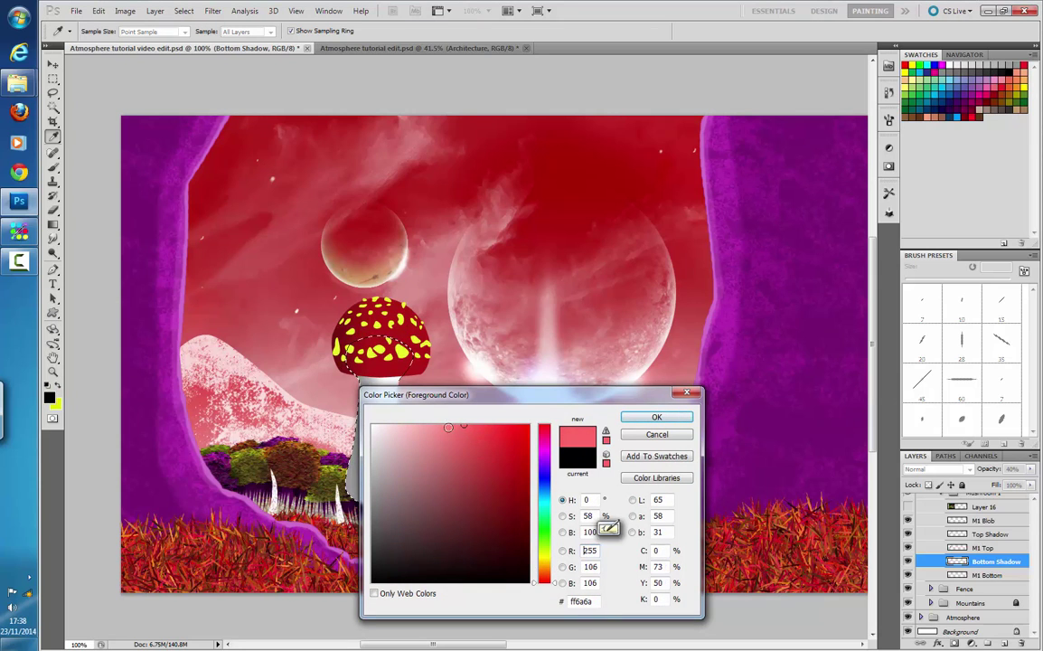
{"action": "left_click", "coordinate": [451, 425]}
{"action": "left_click", "coordinate": [657, 417]}
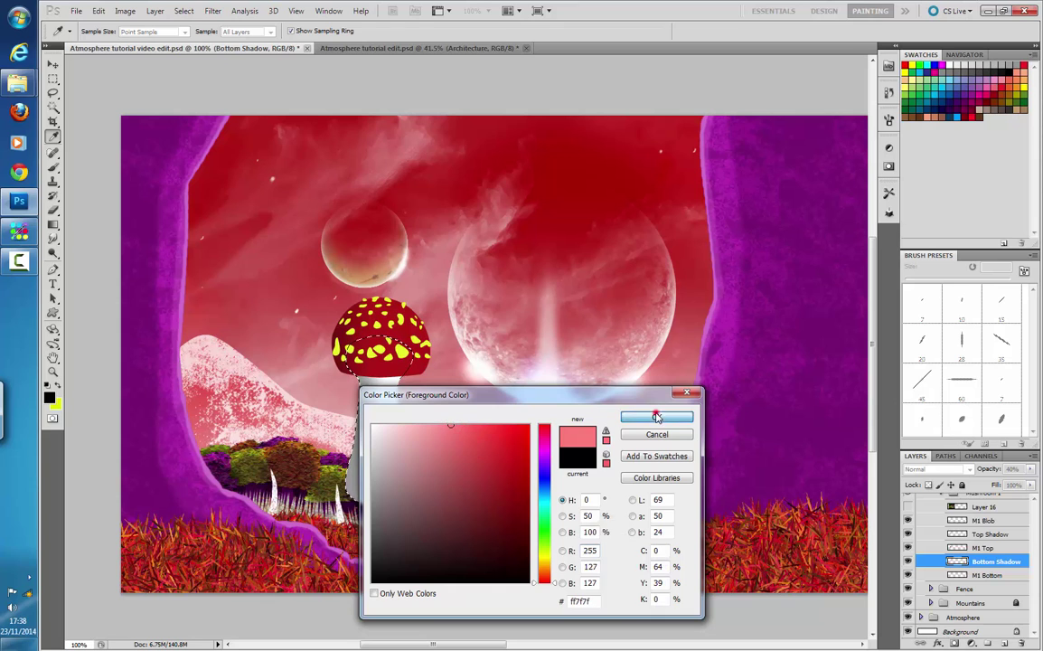
{"action": "left_click", "coordinate": [657, 416]}
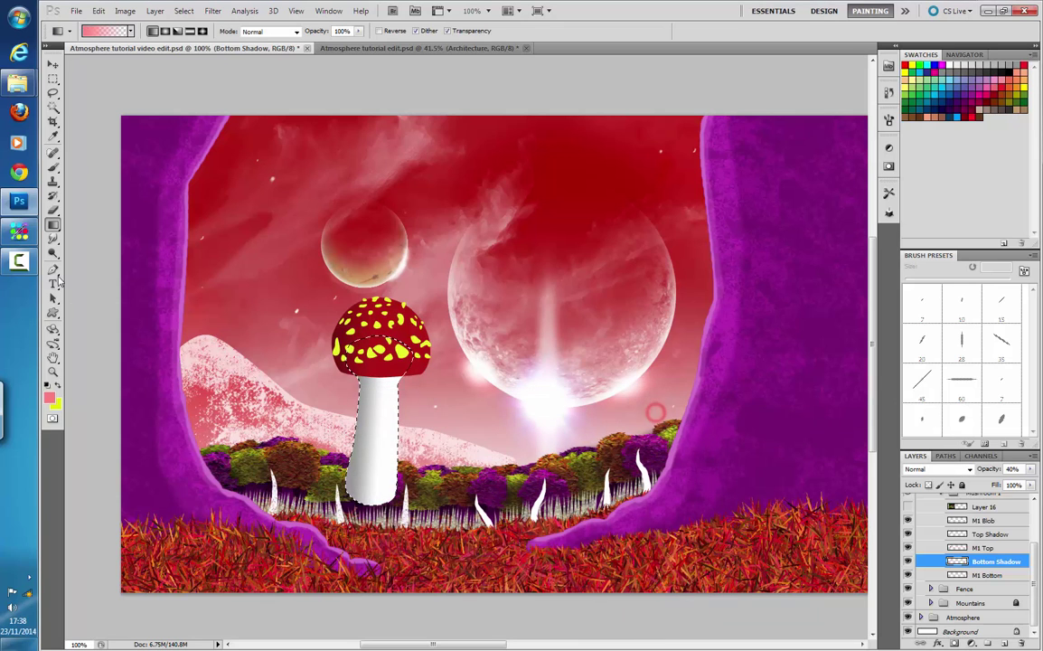
- Load the M1 Top cap outline as a selection and add a new layer placed directly above M1 Top
{"action": "left_click", "coordinate": [960, 535], "text": "ctrl"}
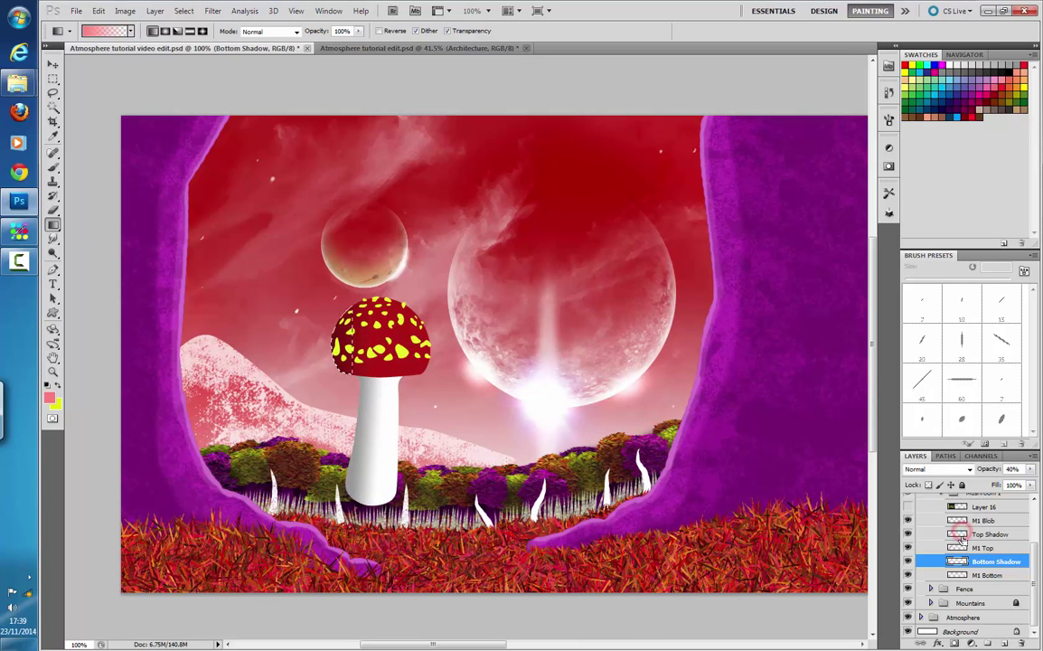
{"action": "left_click", "coordinate": [960, 547], "text": "ctrl"}
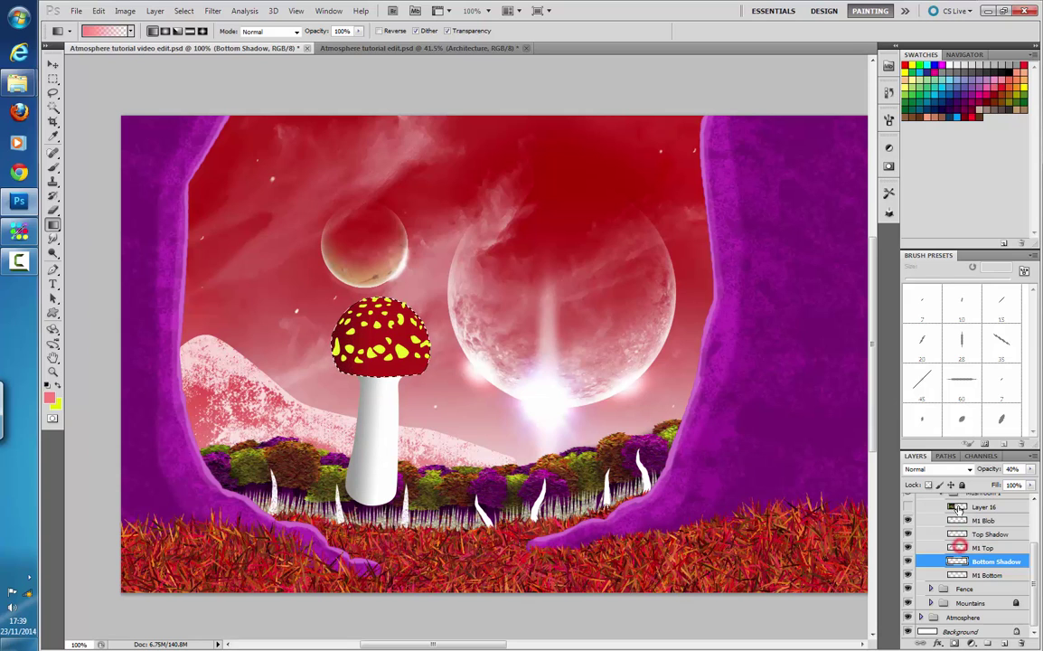
{"action": "left_click", "coordinate": [1004, 644]}
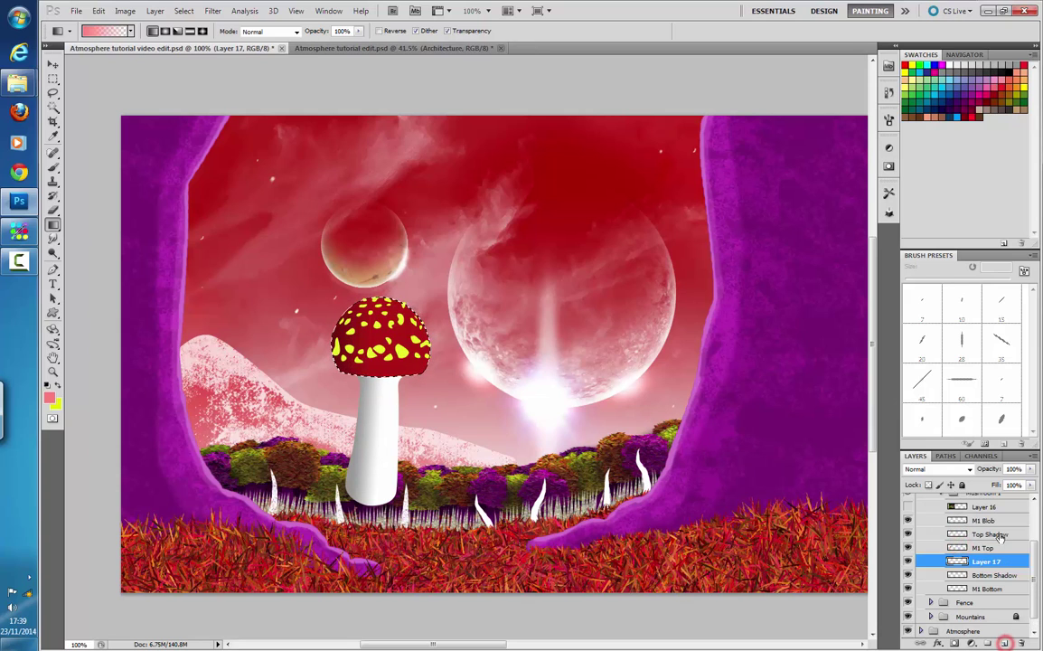
{"action": "left_click_drag", "start_coordinate": [985, 562], "coordinate": [984, 549]}
- Name the new layer Top Light and lighten the cap's right edge with a light red-to-transparent gradient
{"action": "double_click", "coordinate": [984, 549]}
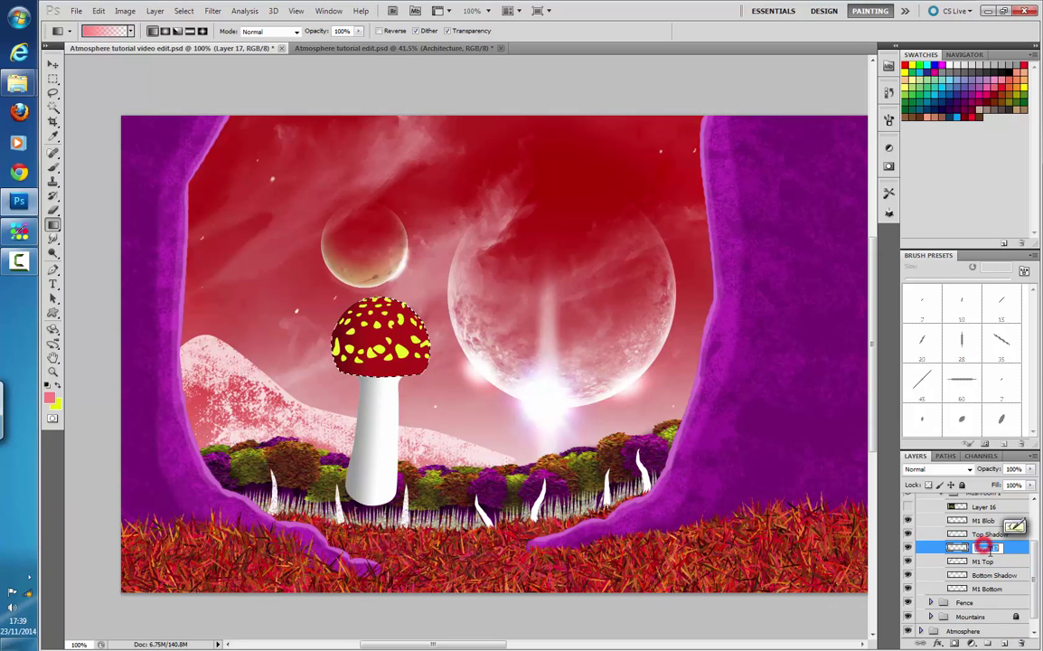
{"action": "type", "text": "T"}
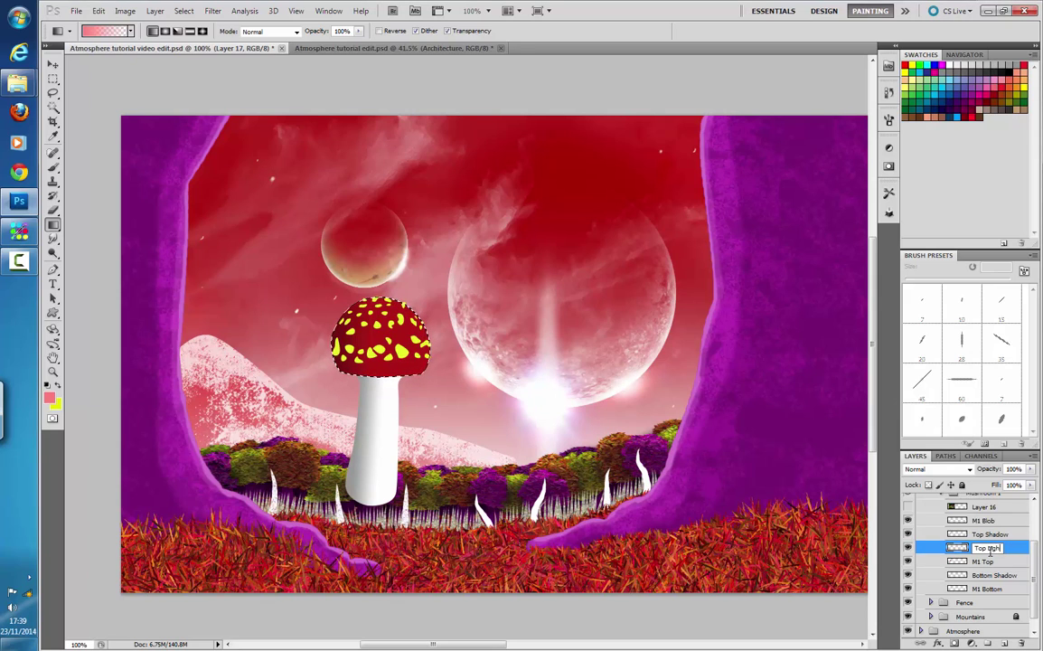
{"action": "type", "text": "op Light"}
{"action": "key", "text": "Return"}
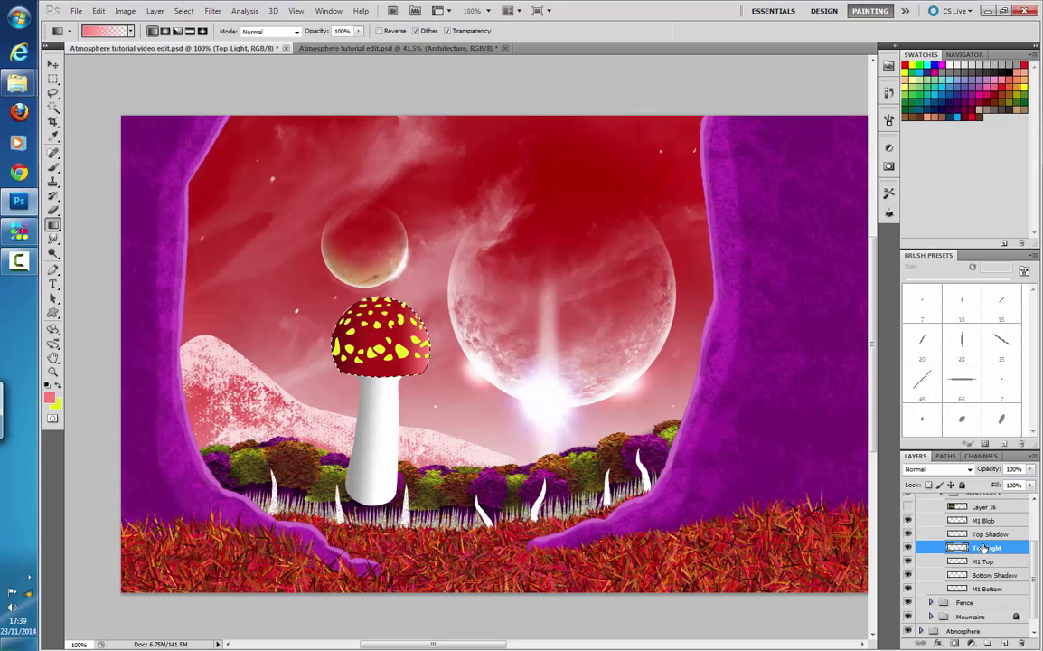
- Add a new layer directly above M1 Blob and name it Blob Light
{"action": "left_click", "coordinate": [986, 534]}
{"action": "left_click", "coordinate": [986, 520]}
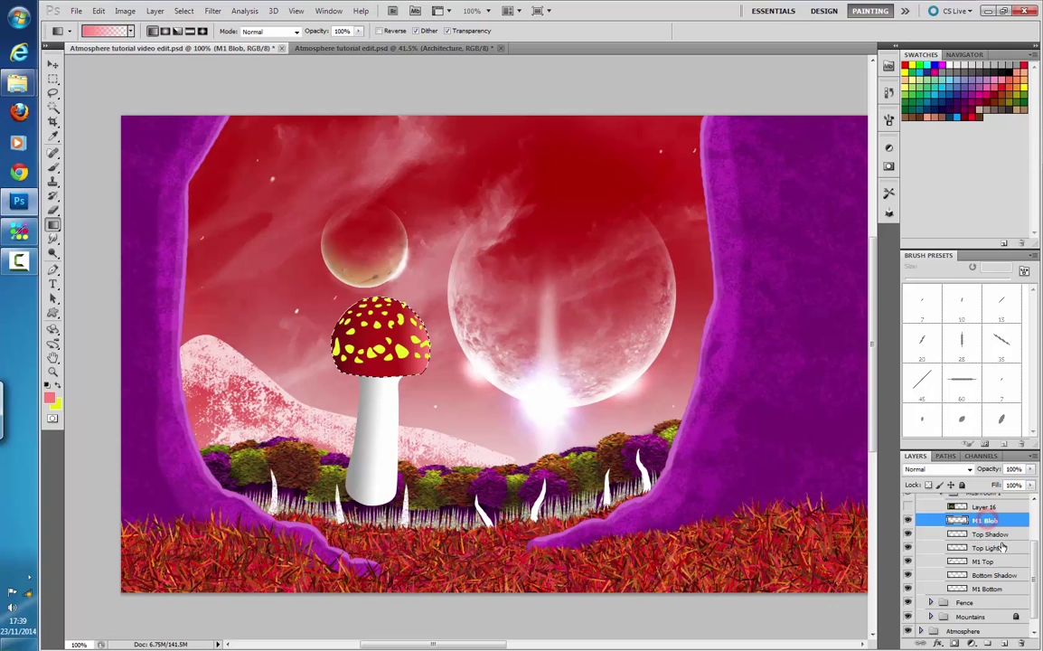
{"action": "left_click", "coordinate": [1003, 642]}
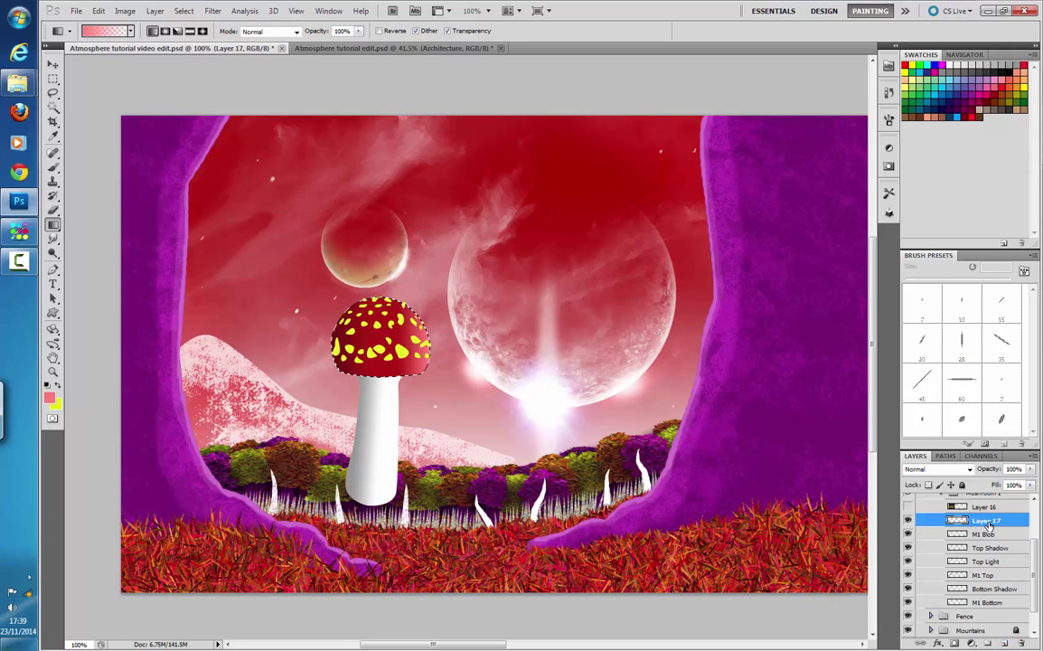
{"action": "double_click", "coordinate": [987, 521]}
{"action": "type", "text": "Blob Light"}
{"action": "key", "text": "Return"}
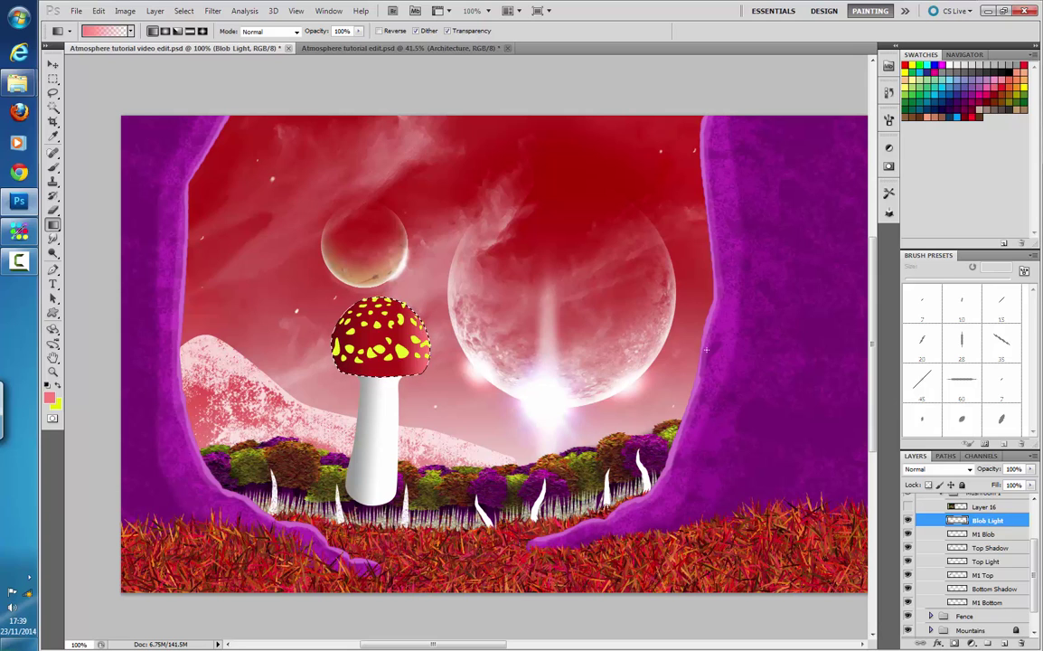
- Load the outline of the yellow spots on the M1 Blob layer as a selection
{"action": "left_click", "coordinate": [962, 522], "text": "ctrl"}
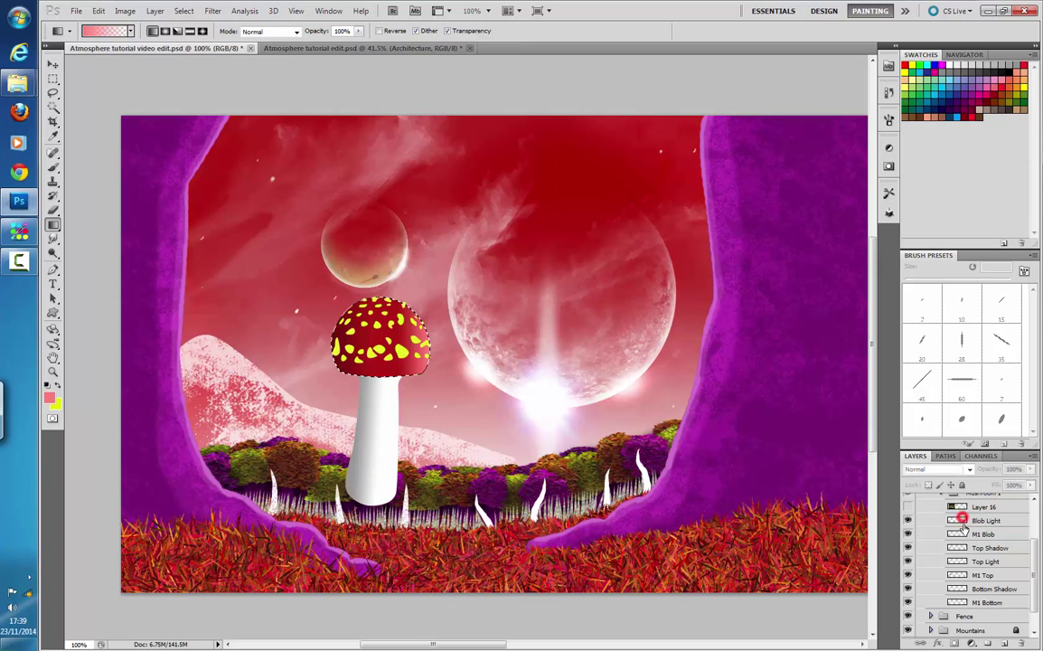
{"action": "left_click", "coordinate": [961, 525], "text": "ctrl"}
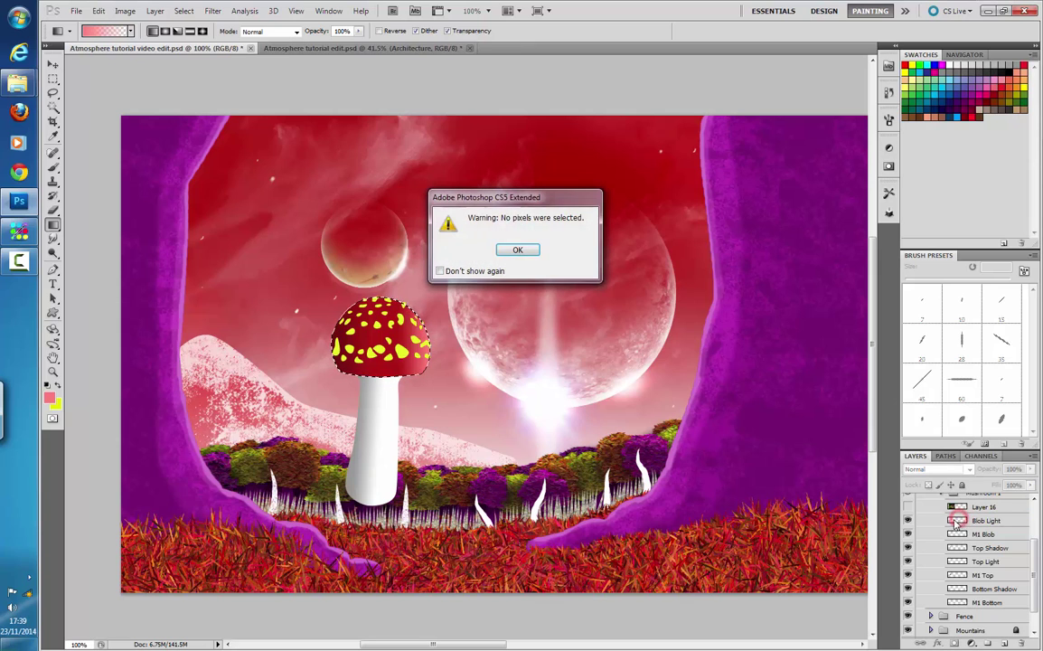
{"action": "left_click", "coordinate": [522, 251]}
{"action": "left_click", "coordinate": [962, 535], "text": "ctrl"}
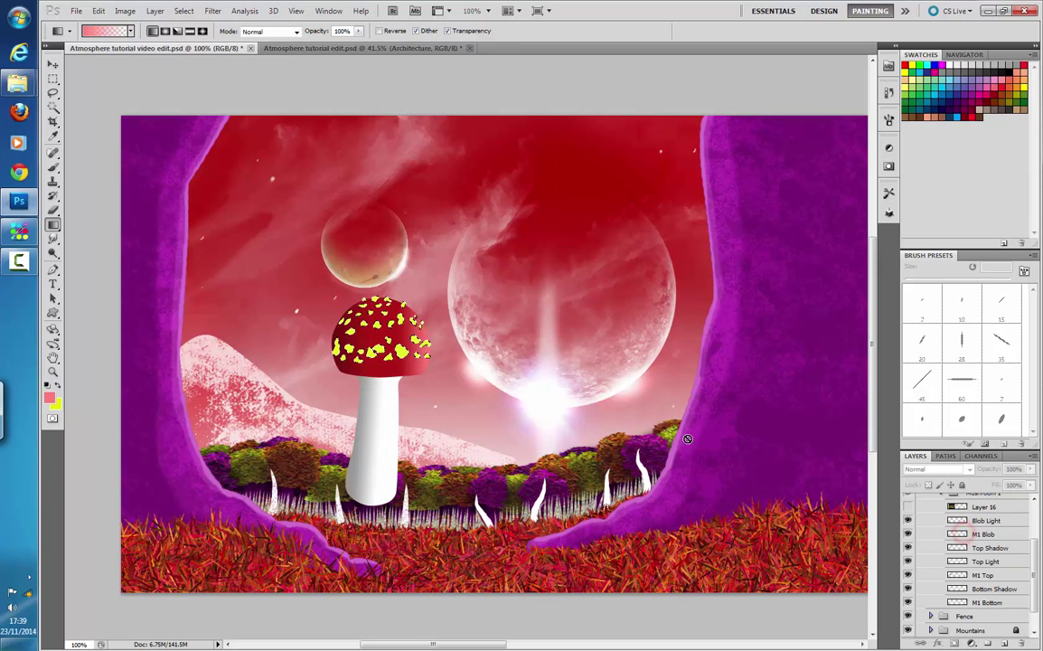
- Change the foreground color to a pale yellow and lighten the cap's right-hand spots on the Blob Light layer with a color-to-transparent gradient
{"action": "left_click", "coordinate": [58, 386]}
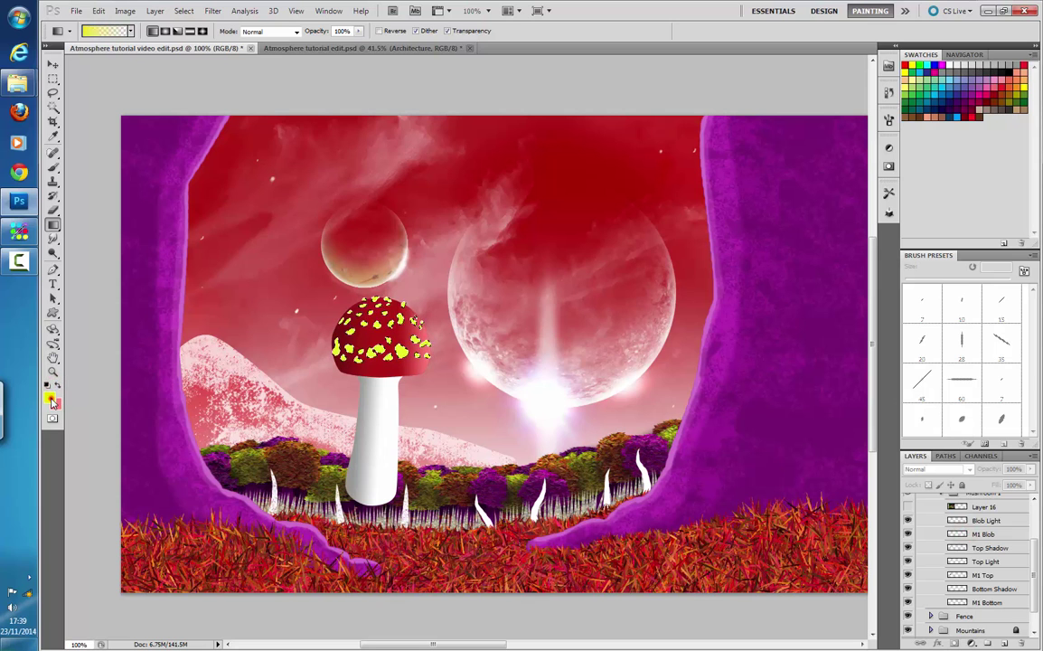
{"action": "left_click", "coordinate": [50, 398]}
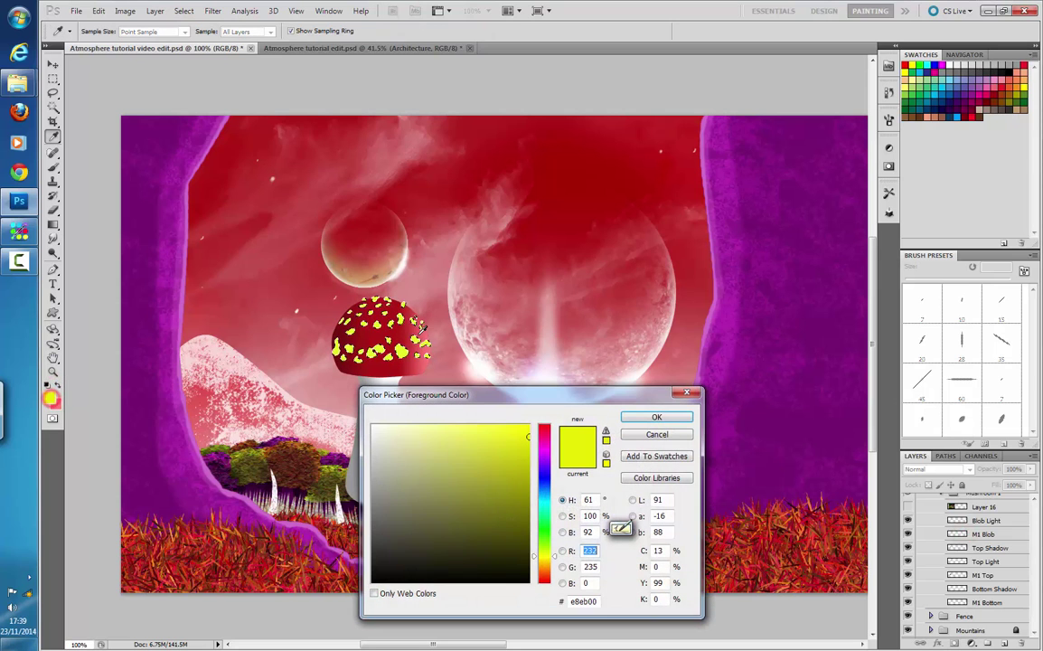
{"action": "left_click", "coordinate": [669, 418]}
{"action": "key", "text": "g"}
{"action": "left_click", "coordinate": [50, 397]}
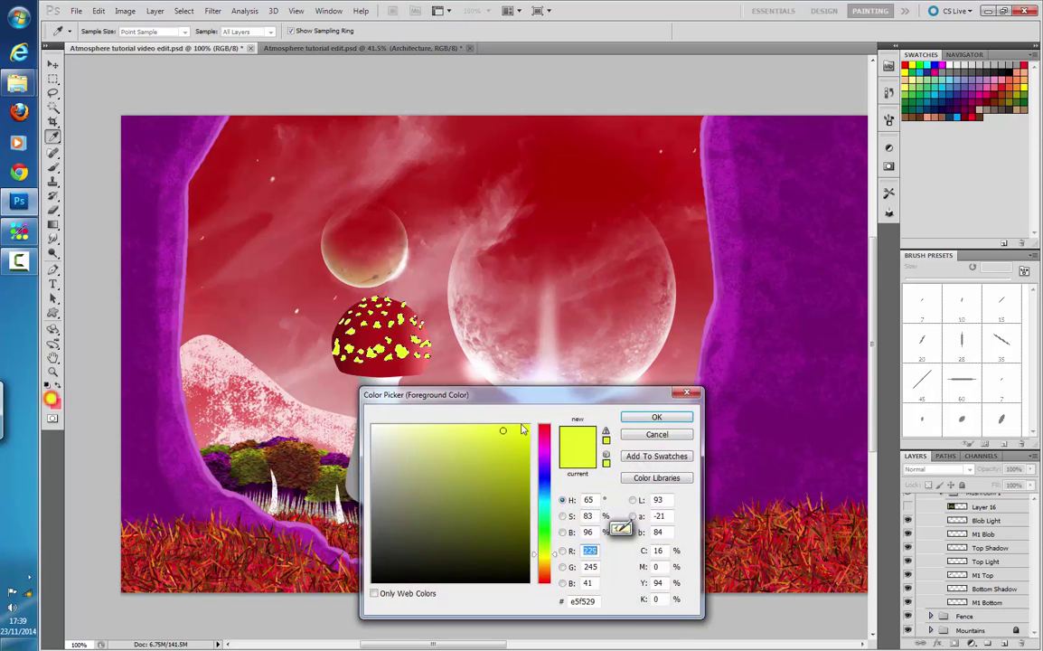
{"action": "left_click", "coordinate": [460, 433]}
{"action": "left_click", "coordinate": [656, 416]}
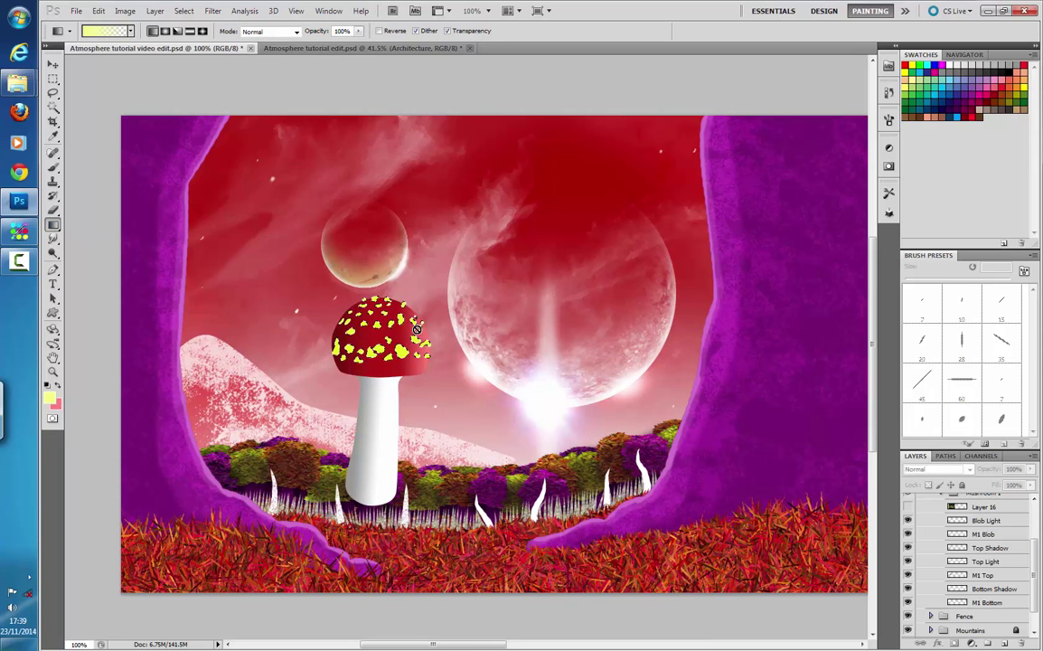
{"action": "left_click", "coordinate": [1016, 521]}
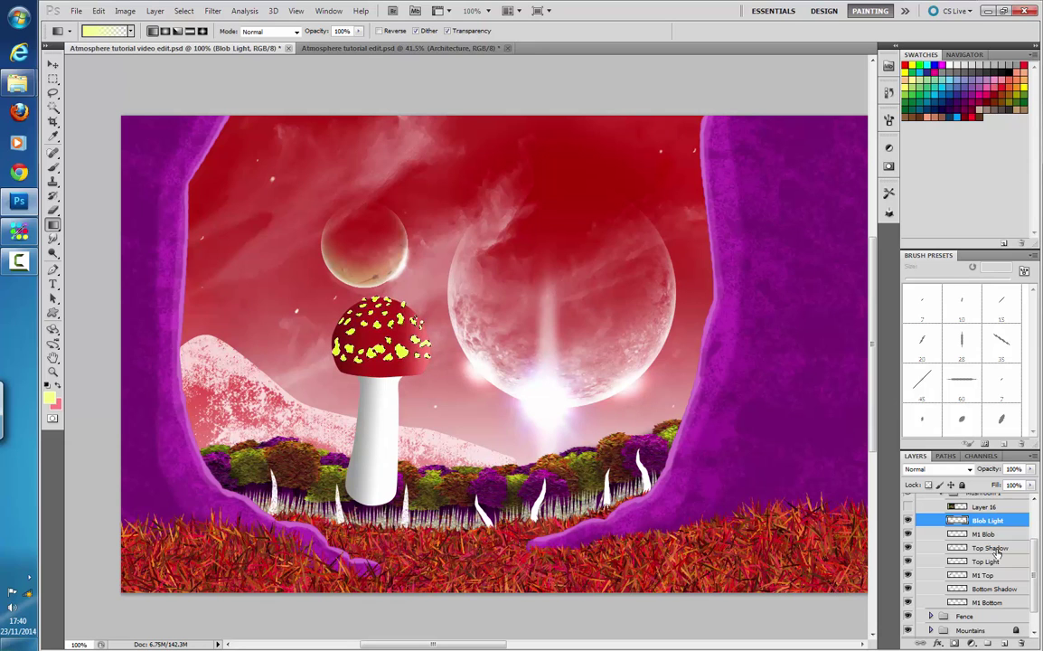
- Add a new layer between Blob Light and M1 Blob and darken the left-hand spots with a black #000000-to-transparent gradient
{"action": "left_click", "coordinate": [1004, 643]}
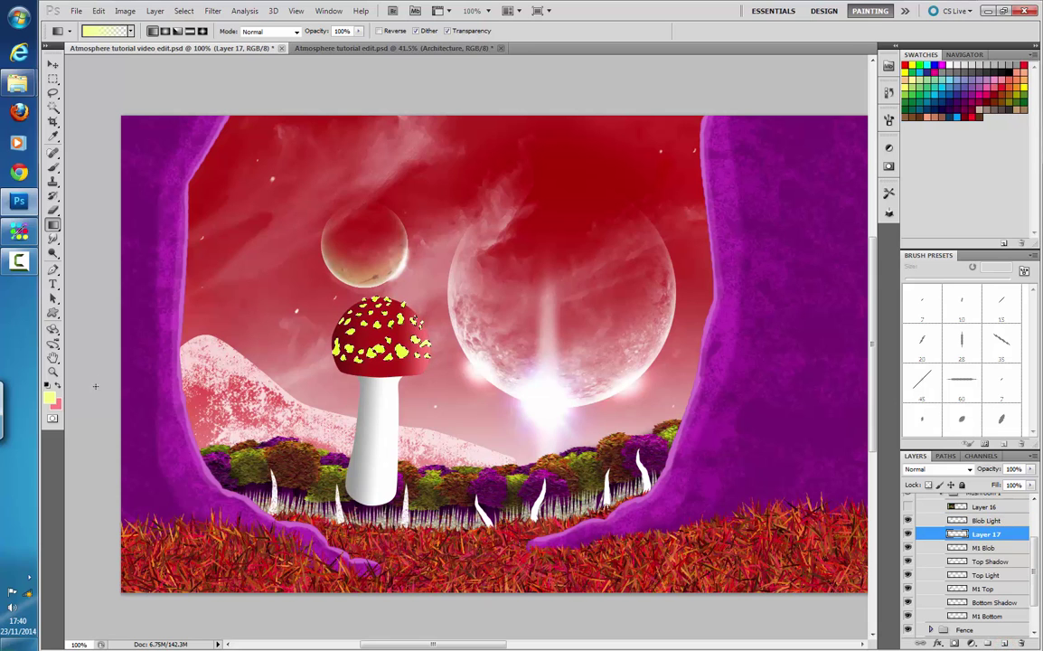
{"action": "left_click", "coordinate": [56, 386]}
{"action": "left_click", "coordinate": [51, 399]}
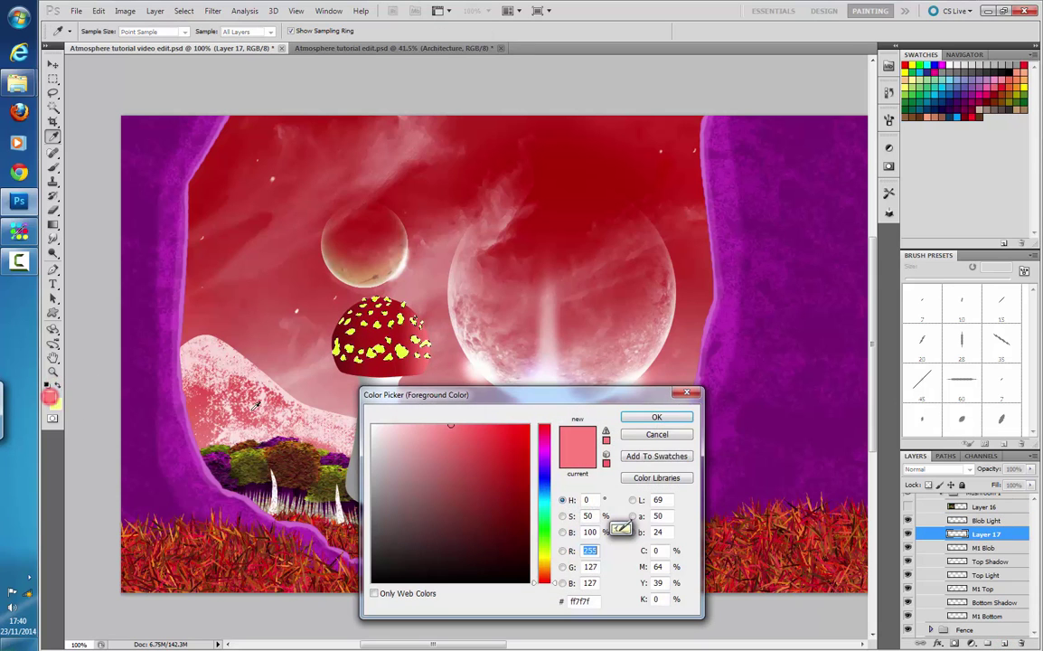
{"action": "left_click", "coordinate": [383, 565]}
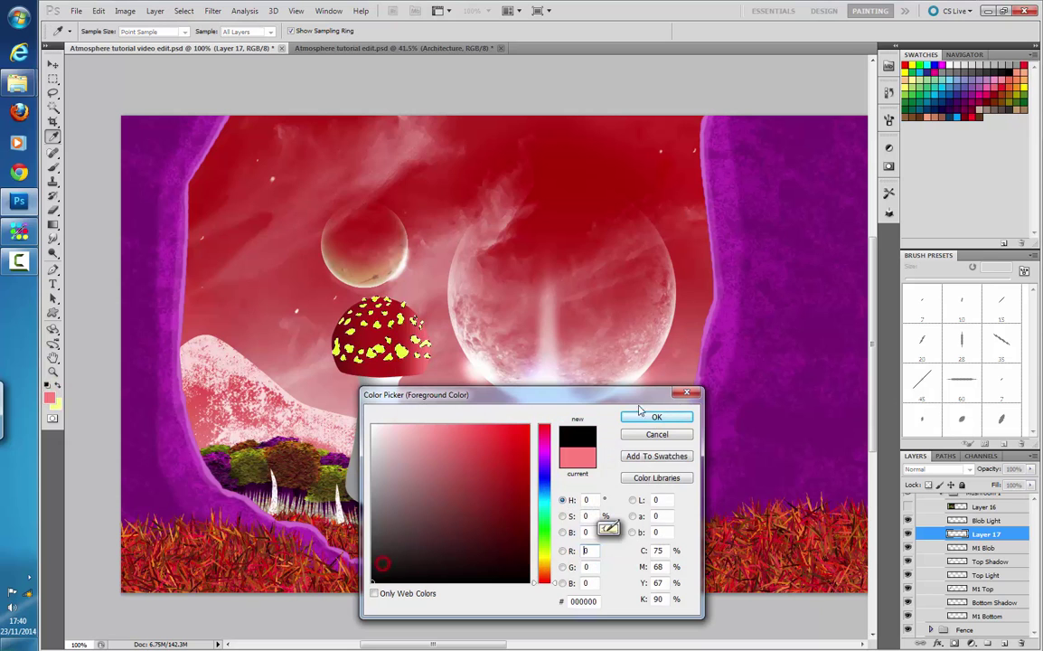
{"action": "left_click", "coordinate": [657, 417]}
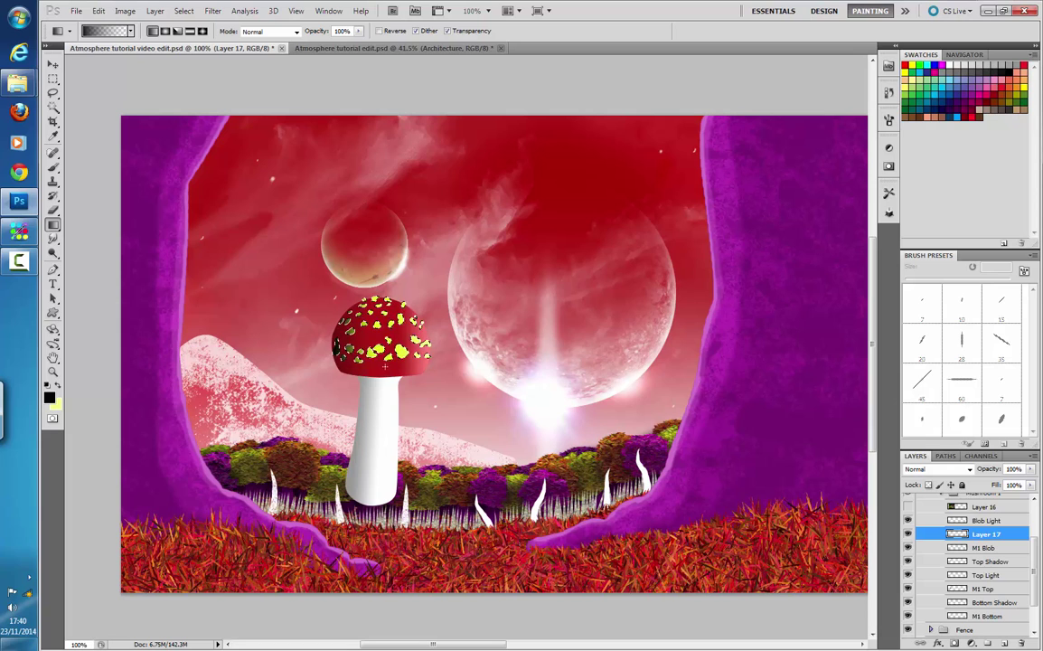
- Set the spot shading layer's opacity to 40% and rename it Blob Shadow
{"action": "double_click", "coordinate": [1019, 470]}
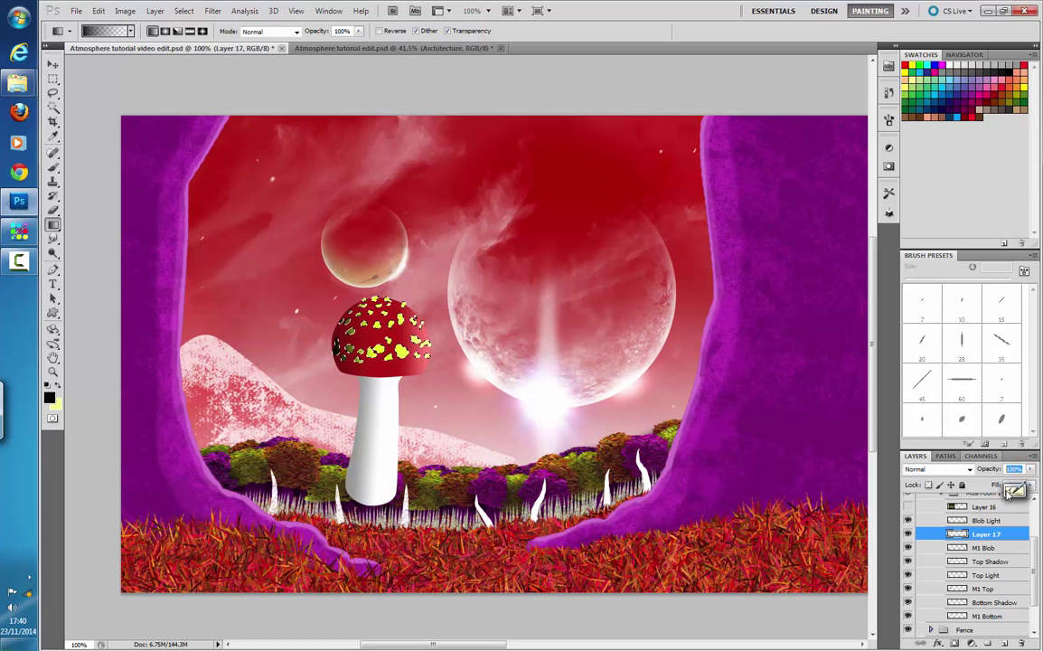
{"action": "type", "text": "40"}
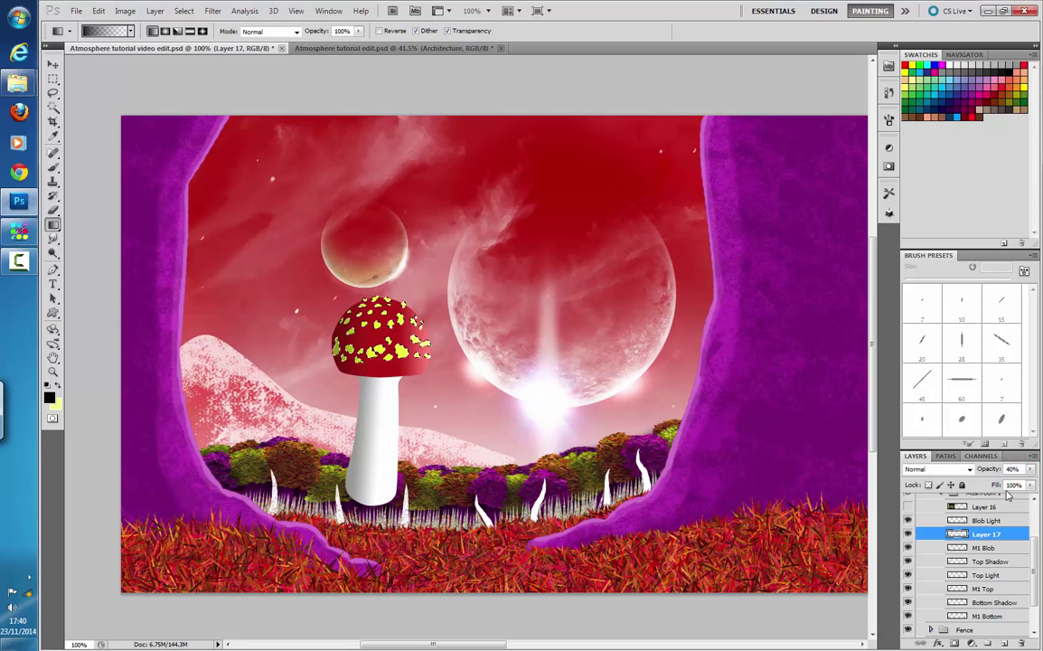
{"action": "double_click", "coordinate": [987, 534]}
{"action": "type", "text": "Blob Shadow"}
{"action": "key", "text": "Return"}
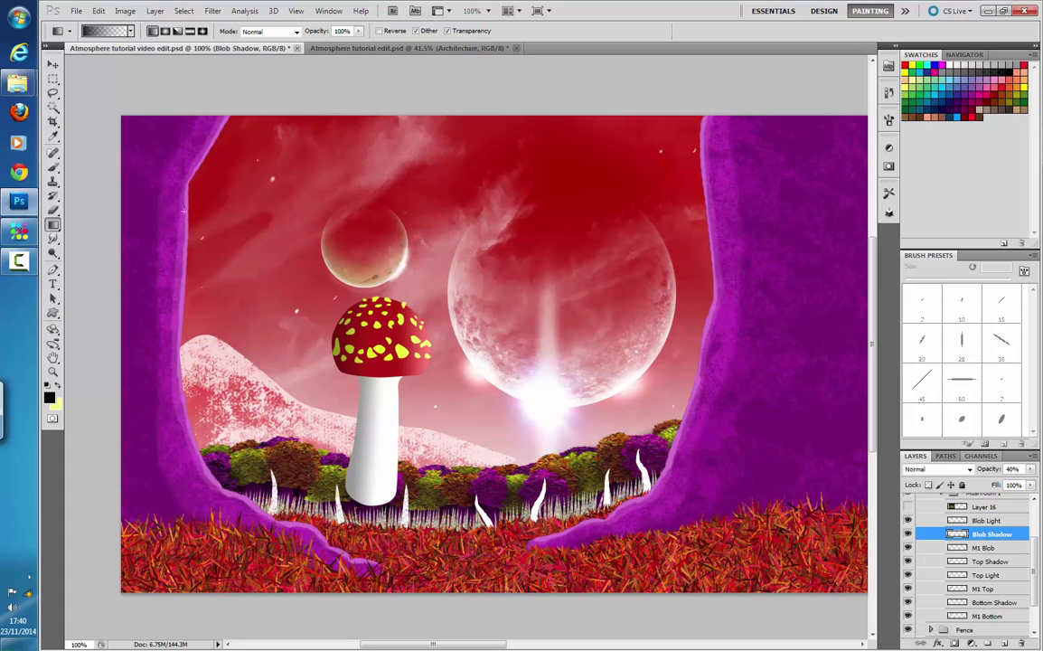
- Select all layers from Blob Light to M1 Bottom and move the first mushroom slightly down and to the left
{"action": "left_click", "coordinate": [52, 65]}
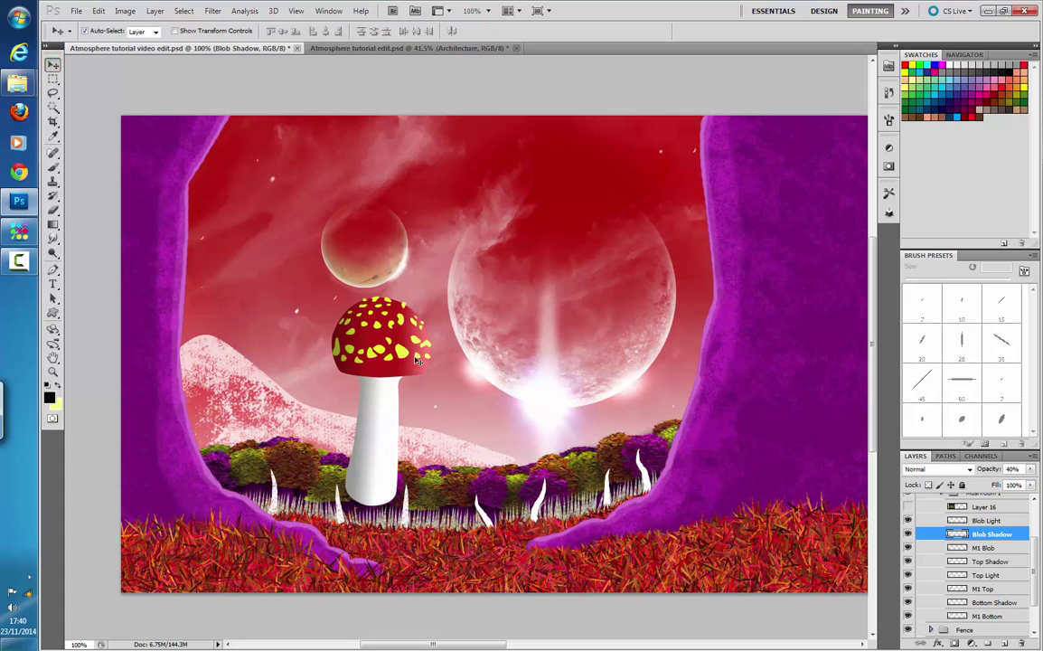
{"action": "left_click", "coordinate": [988, 521]}
{"action": "left_click", "coordinate": [997, 615], "text": "shift"}
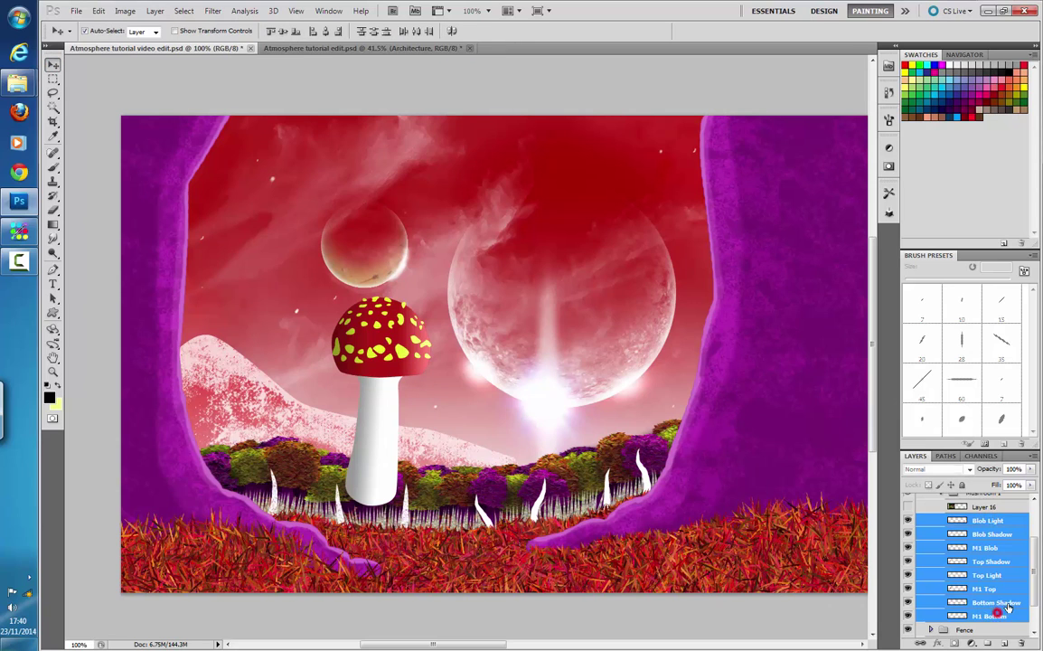
{"action": "left_click_drag", "start_coordinate": [385, 337], "coordinate": [363, 344]}
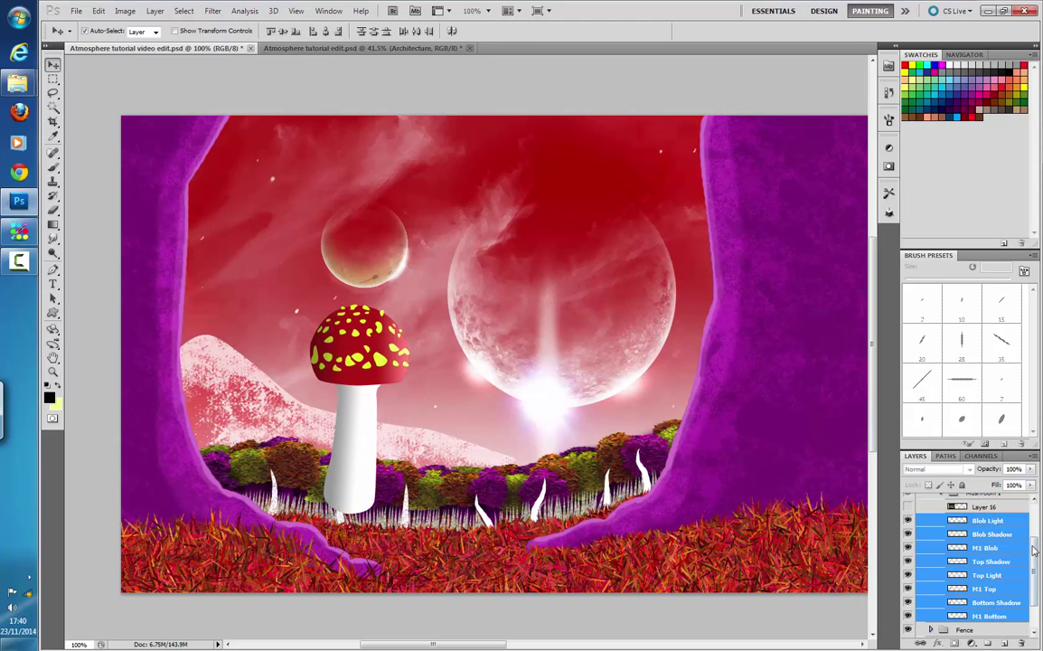
- Move the Mushroom 2 group from Bits & Bobs into the Architecture group, above Mushroom 1, and collapse Mushroom 1
{"action": "scroll", "coordinate": [1035, 549], "scroll_direction": "up", "scroll_amount": 3}
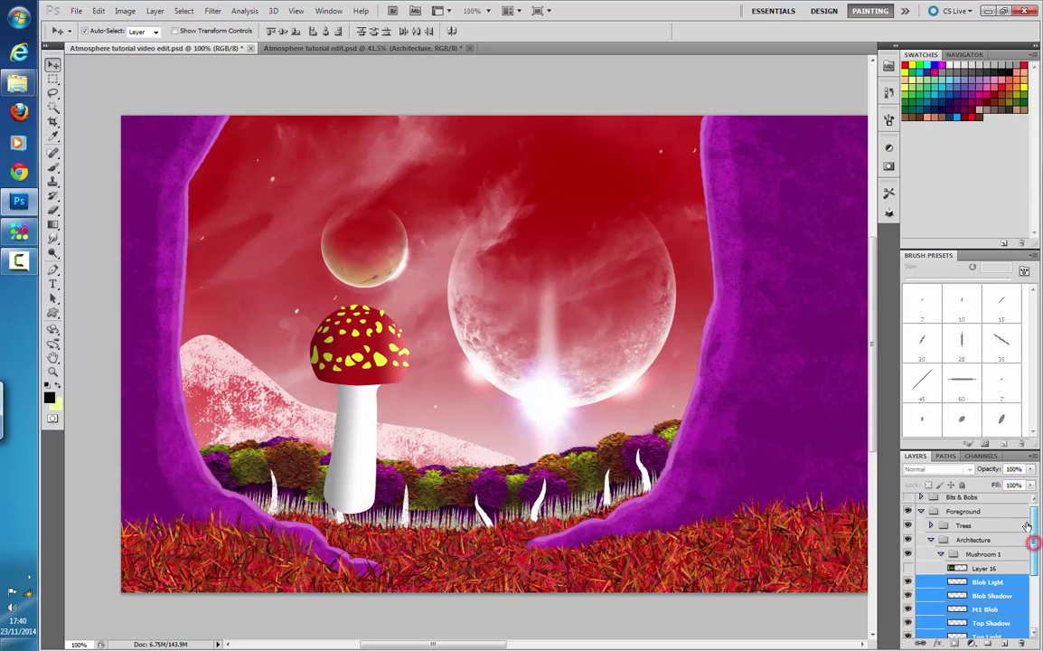
{"action": "left_click", "coordinate": [921, 498]}
{"action": "left_click", "coordinate": [978, 540]}
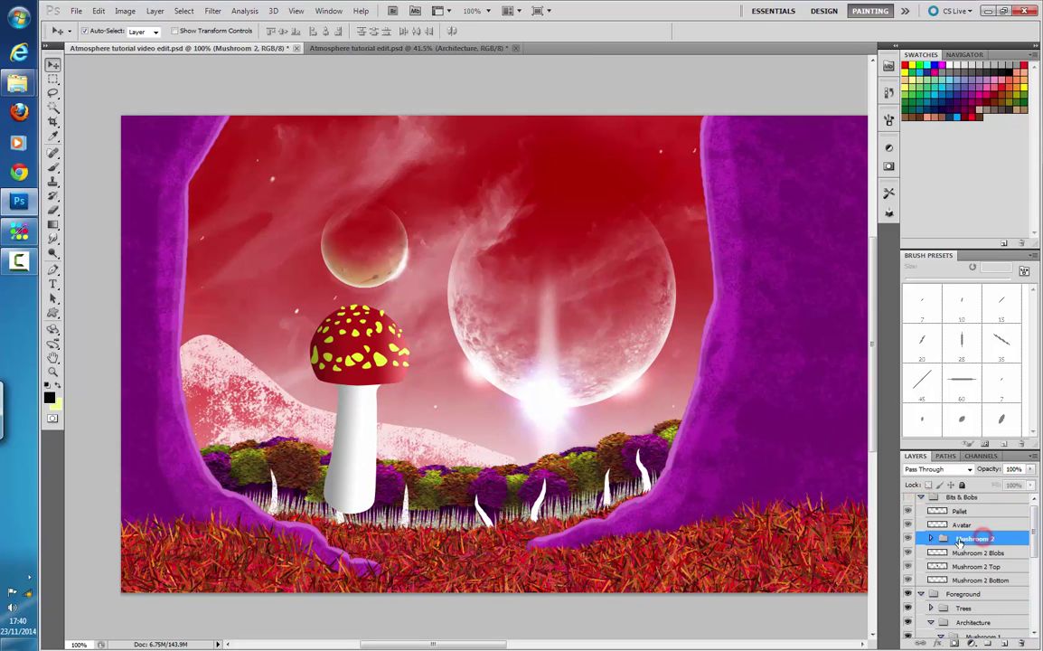
{"action": "left_click_drag", "start_coordinate": [1035, 549], "coordinate": [1035, 543]}
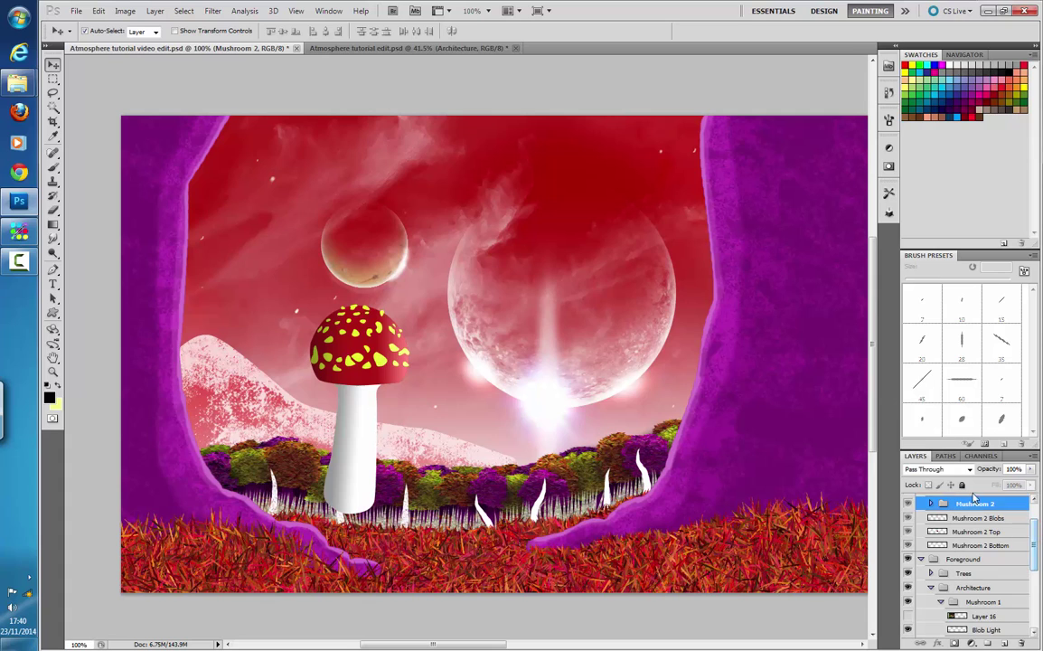
{"action": "left_click_drag", "start_coordinate": [942, 503], "coordinate": [954, 591]}
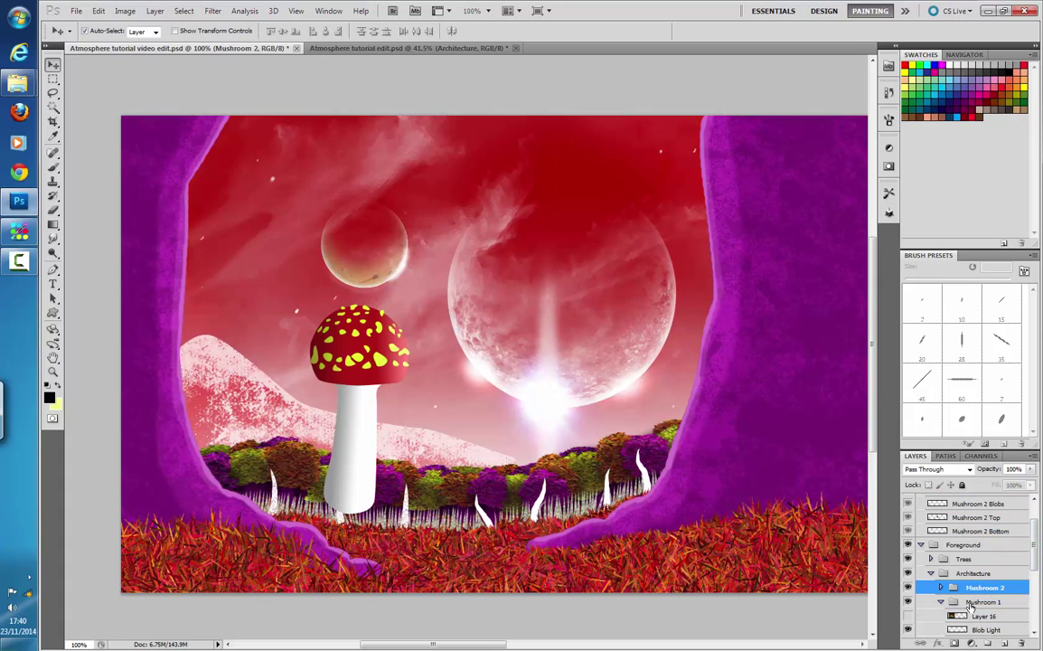
{"action": "left_click", "coordinate": [941, 601]}
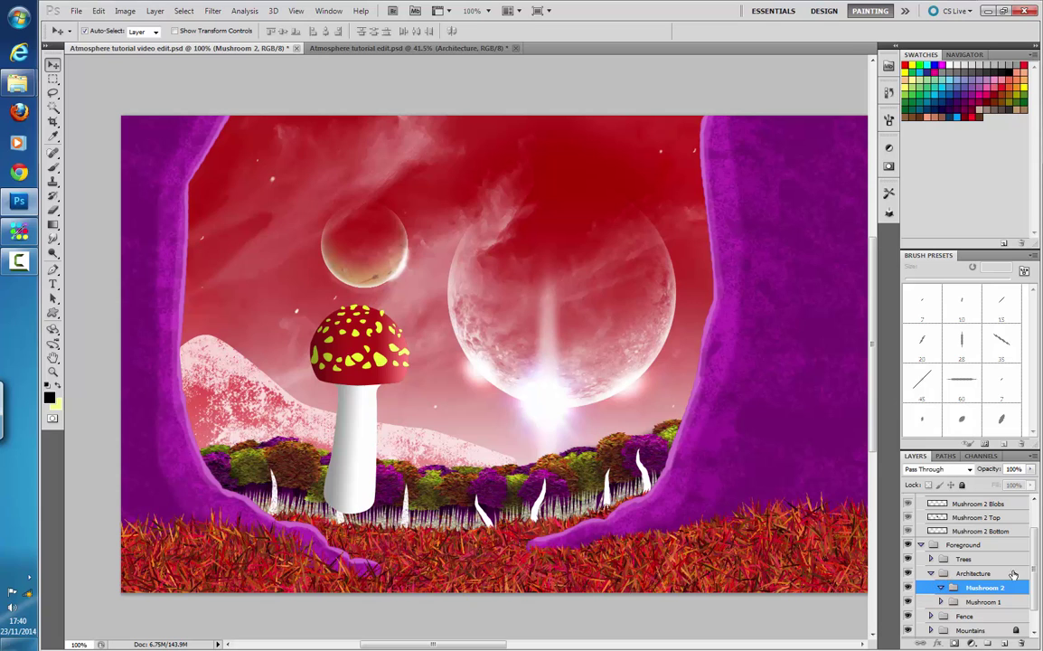
- Move the Mushroom 2 Blobs, Mushroom 2 Top and Mushroom 2 Bottom layers into the Mushroom 2 group and collapse it
{"action": "left_click", "coordinate": [976, 504]}
{"action": "left_click", "coordinate": [981, 530], "text": "shift"}
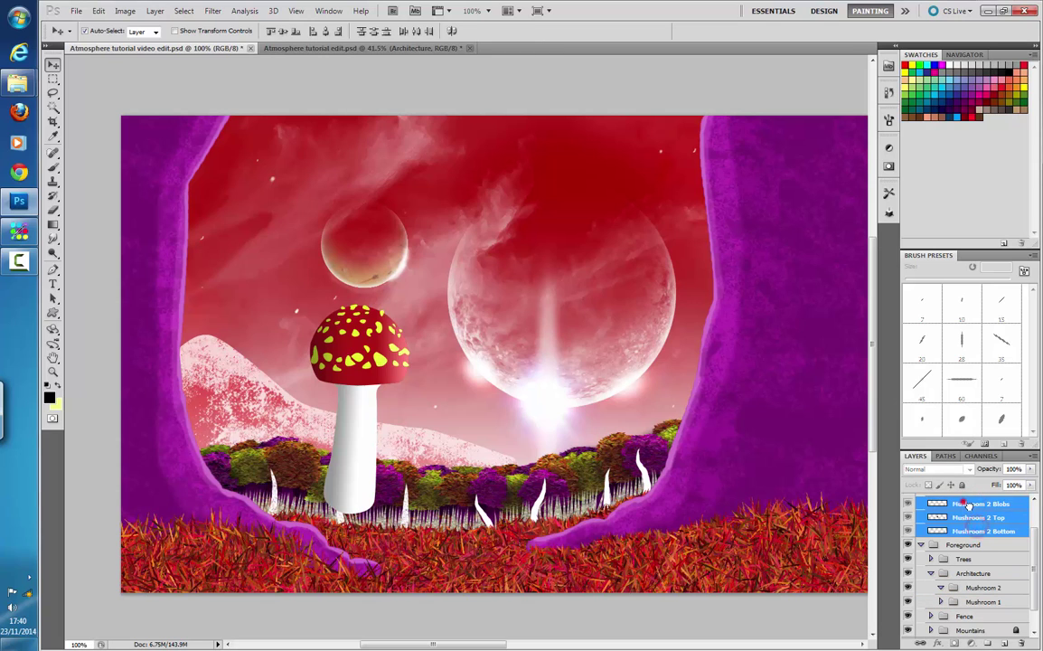
{"action": "left_click_drag", "start_coordinate": [956, 504], "coordinate": [987, 597]}
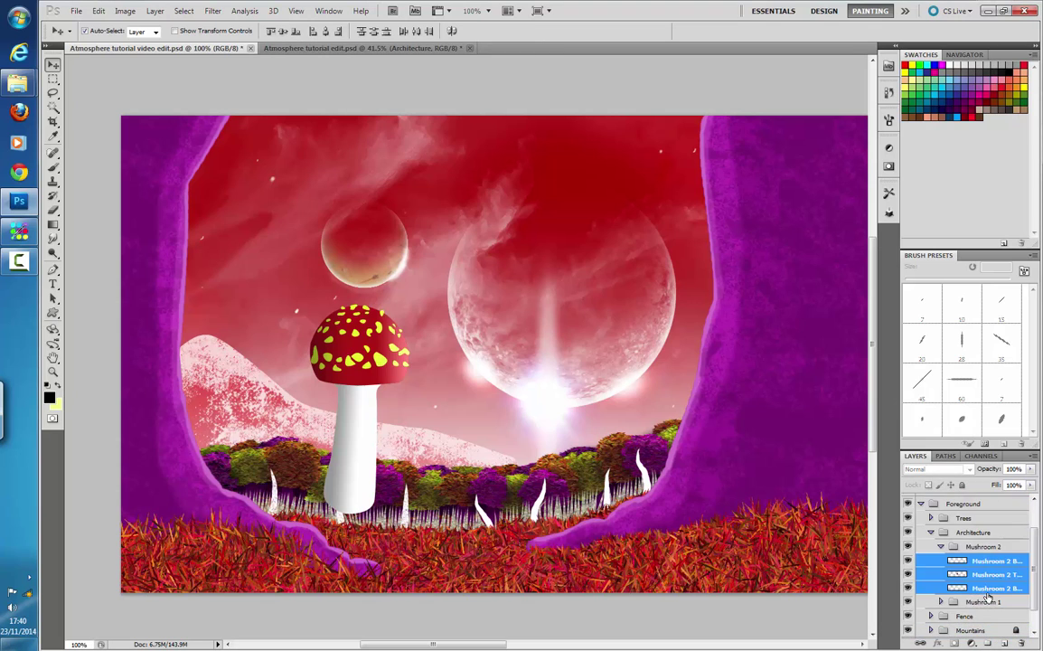
{"action": "left_click", "coordinate": [941, 546]}
- Select all three Mushroom 2 layers and move the large mushroom's parts together in front of the big planet, beside the first mushroom
{"action": "key", "text": "ctrl+minus"}
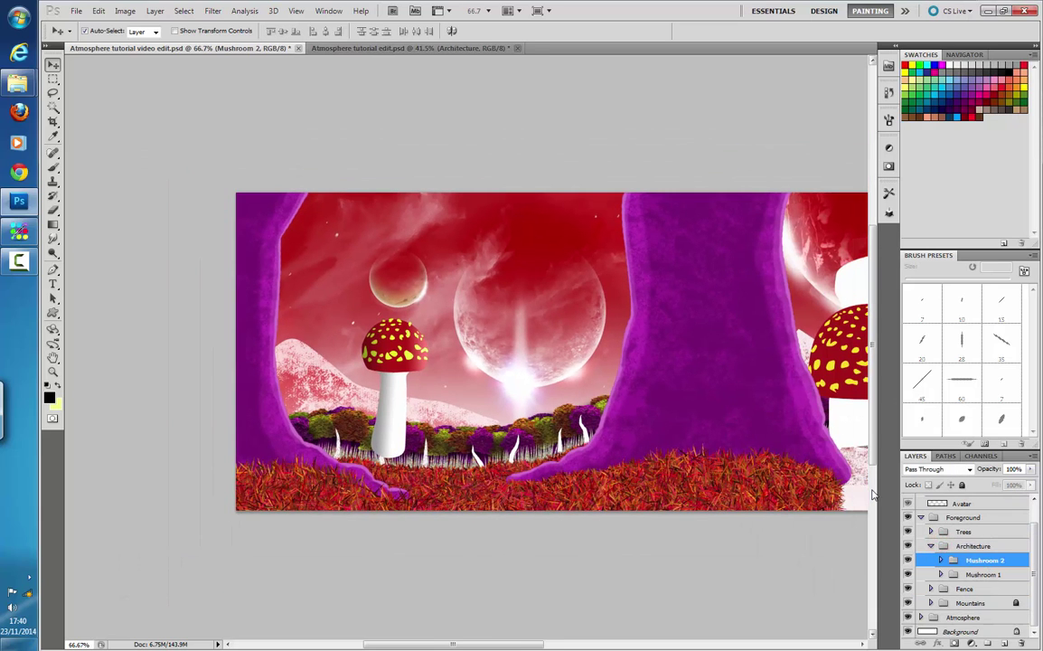
{"action": "left_click_drag", "start_coordinate": [832, 357], "coordinate": [467, 307]}
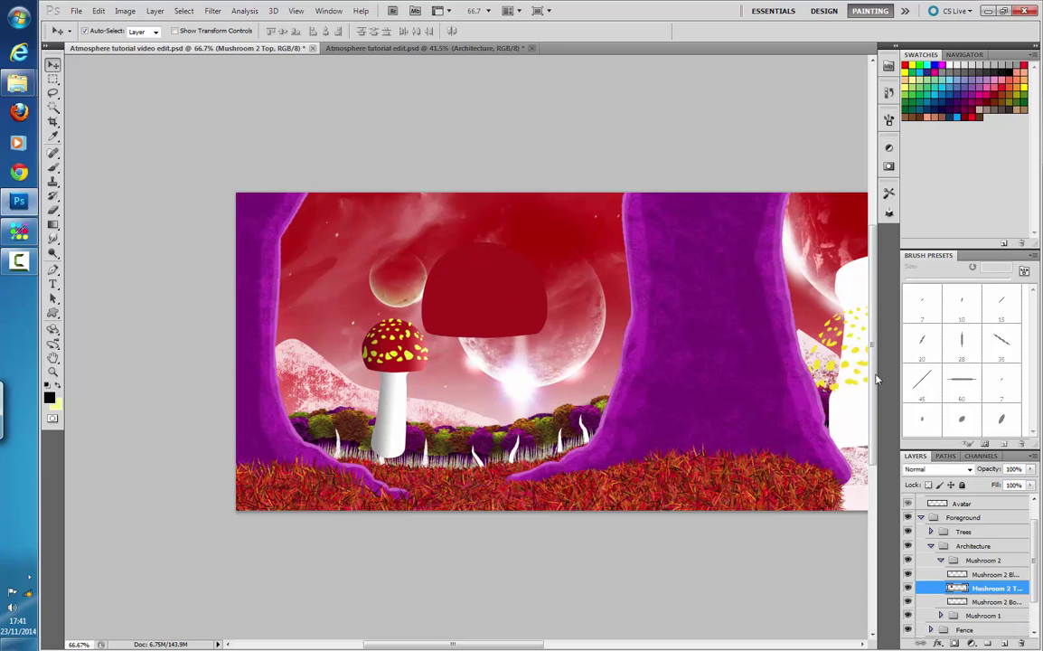
{"action": "key", "text": "ctrl+z"}
{"action": "left_click", "coordinate": [1003, 601], "text": "shift"}
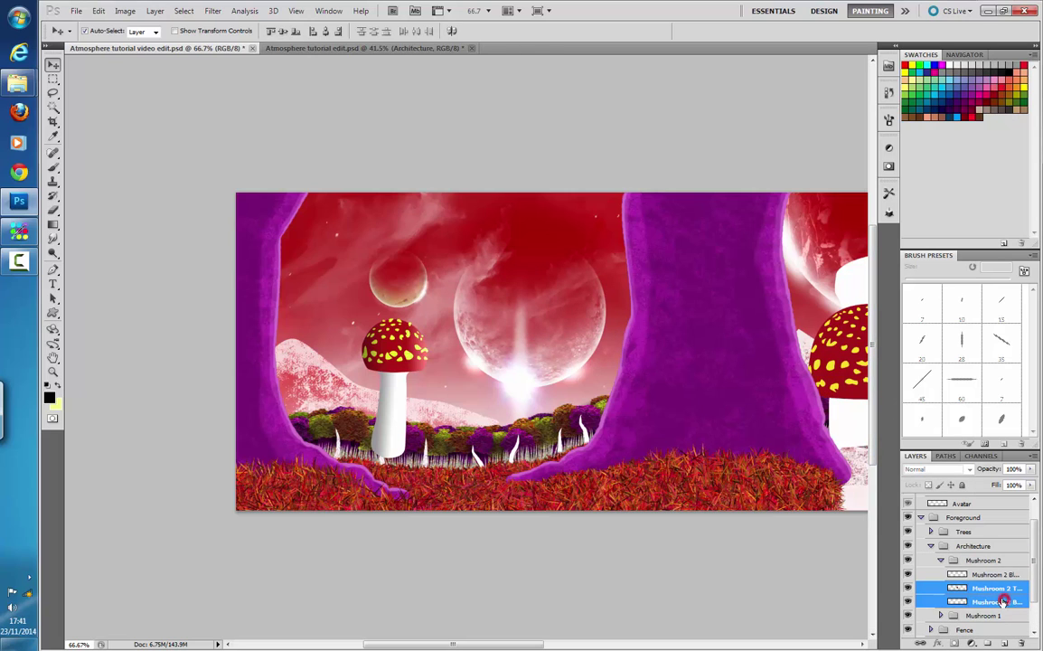
{"action": "left_click", "coordinate": [985, 575], "text": "shift"}
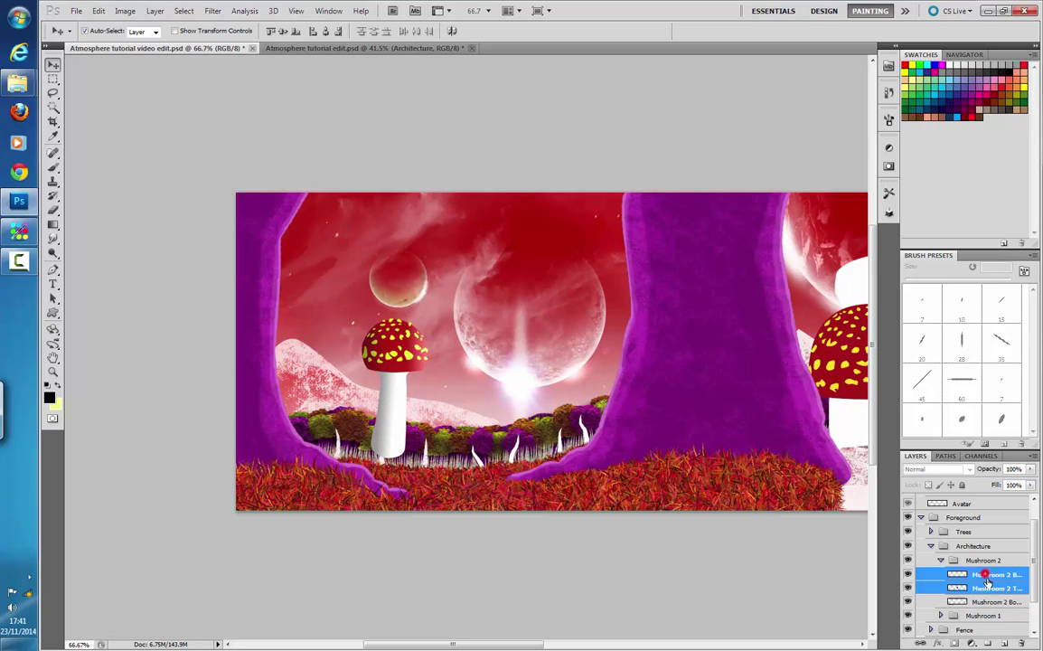
{"action": "left_click", "coordinate": [986, 573]}
{"action": "left_click", "coordinate": [994, 604], "text": "shift"}
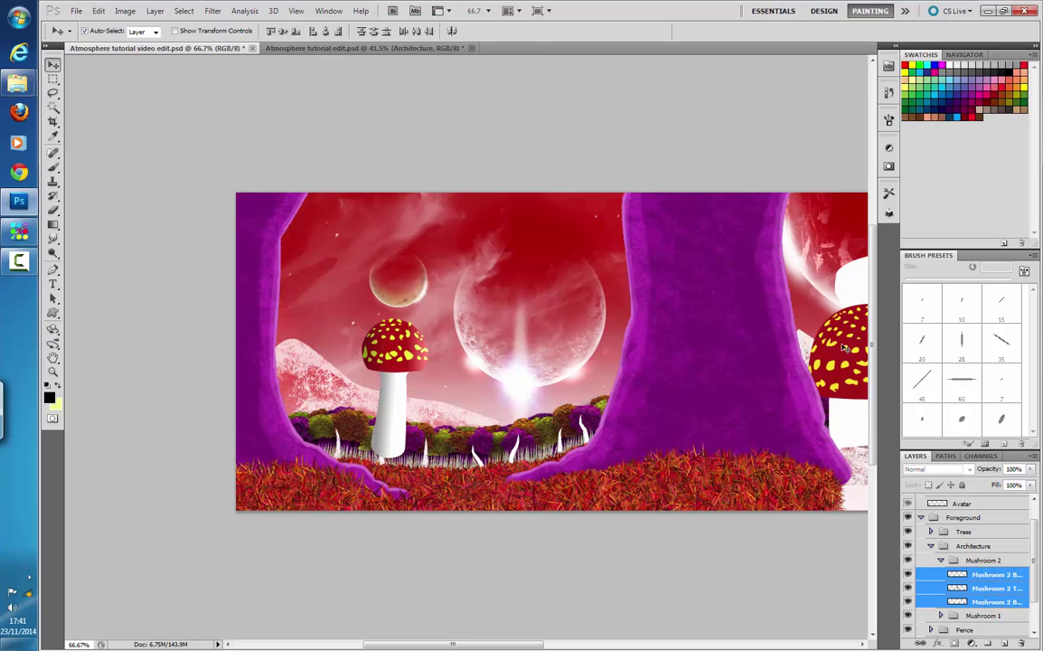
{"action": "left_click_drag", "start_coordinate": [861, 323], "coordinate": [532, 295]}
- Reposition the second mushroom's parts so its spotted cap sits on the white stem, just right of the first mushroom
{"action": "left_click", "coordinate": [958, 599]}
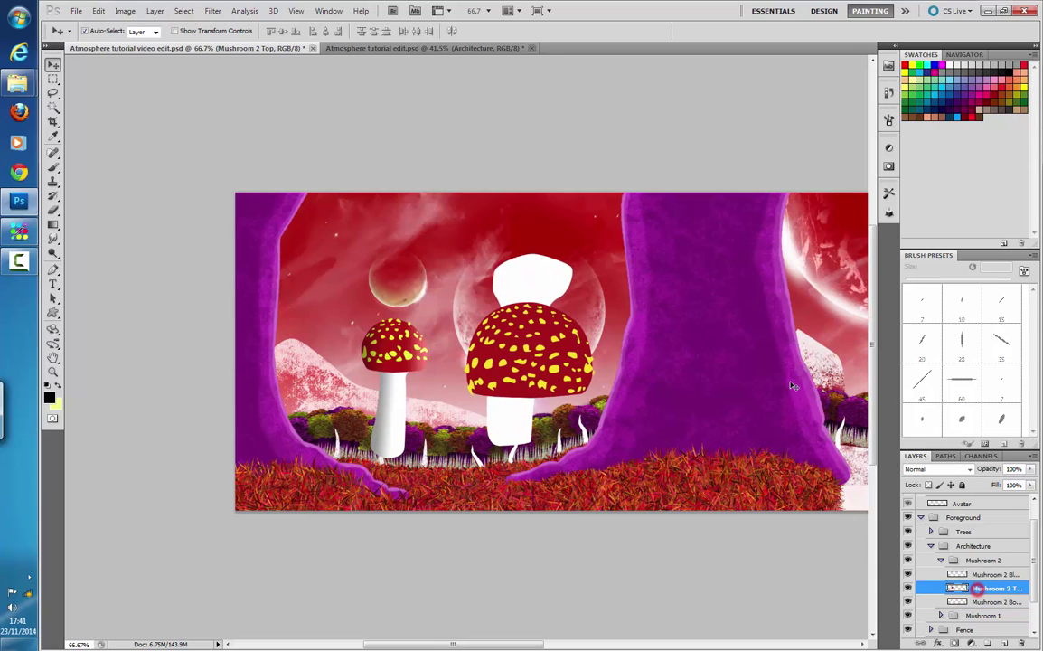
{"action": "left_click_drag", "start_coordinate": [537, 295], "coordinate": [507, 304]}
{"action": "left_click_drag", "start_coordinate": [560, 337], "coordinate": [509, 300]}
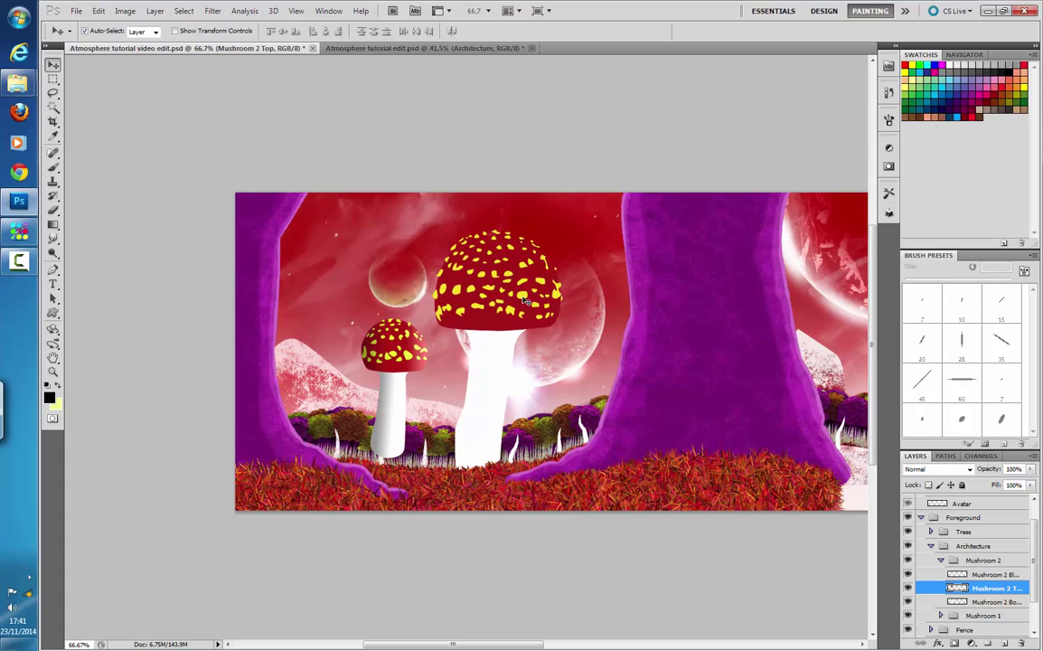
{"action": "left_click", "coordinate": [472, 269]}
{"action": "left_click", "coordinate": [394, 361]}
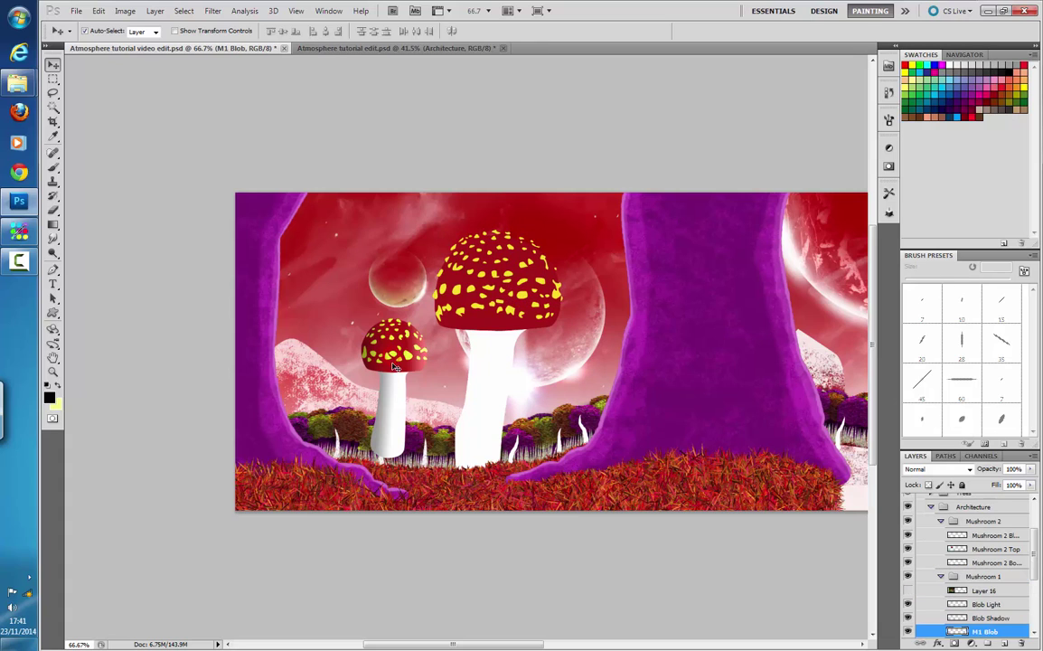
{"action": "left_click", "coordinate": [990, 605], "text": "shift"}
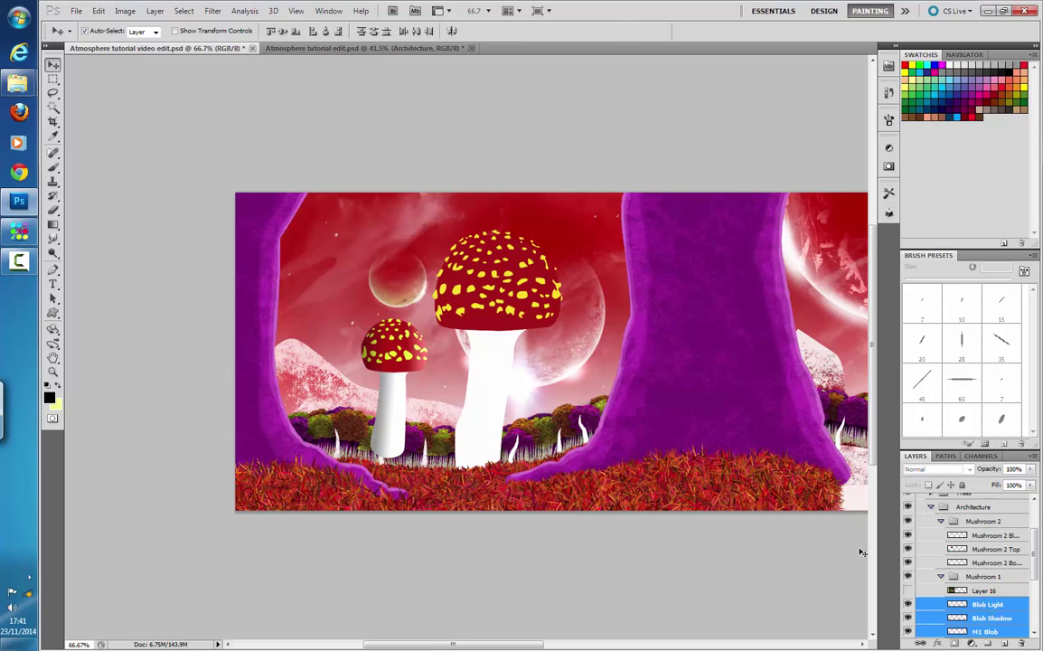
{"action": "key", "text": "ctrl+t"}
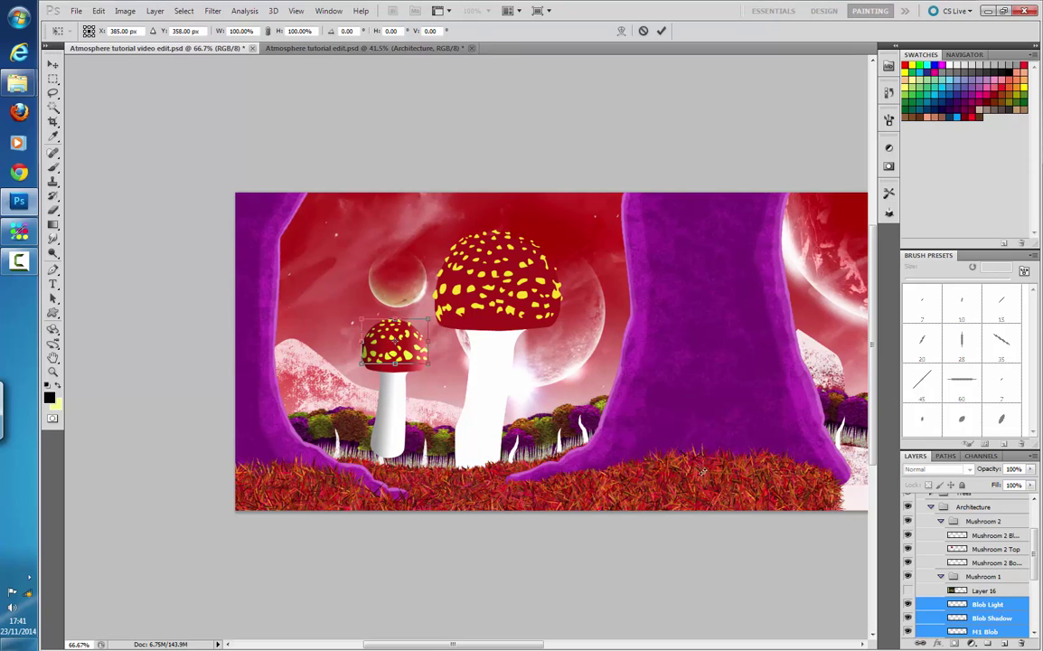
{"action": "left_click_drag", "start_coordinate": [1035, 558], "coordinate": [1034, 596]}
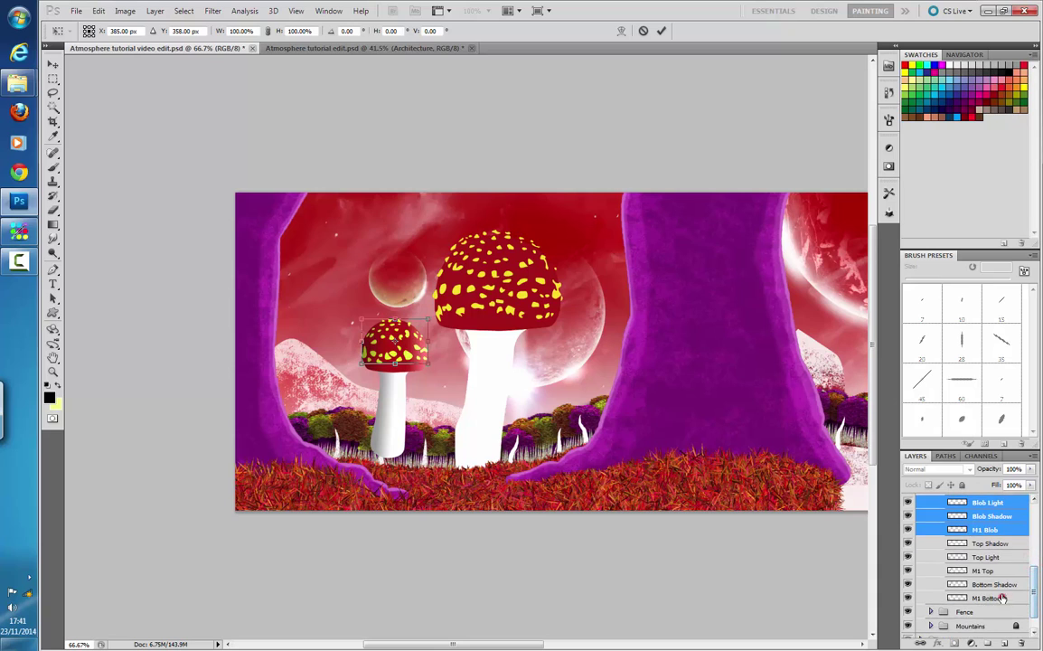
{"action": "left_click", "coordinate": [1003, 598]}
{"action": "key", "text": "Return"}
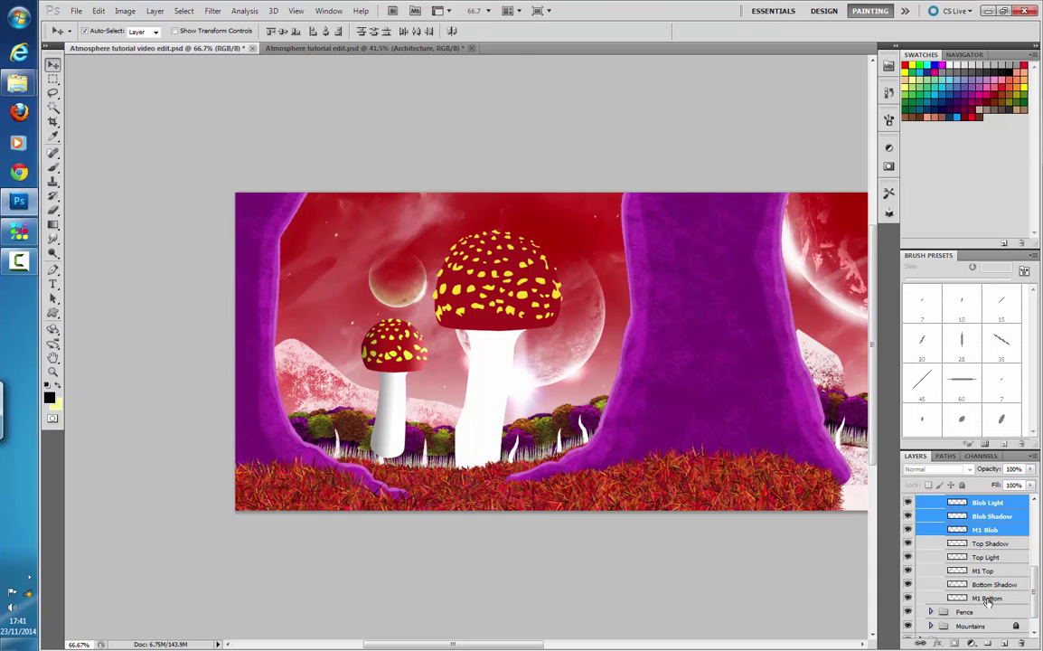
- Select the Mushroom 1 layers from M1 Bottom to Blob Light, enlarge the small mushroom and shift it slightly left, away from the large one
{"action": "left_click", "coordinate": [988, 597]}
{"action": "left_click_drag", "start_coordinate": [1036, 596], "coordinate": [1035, 580]}
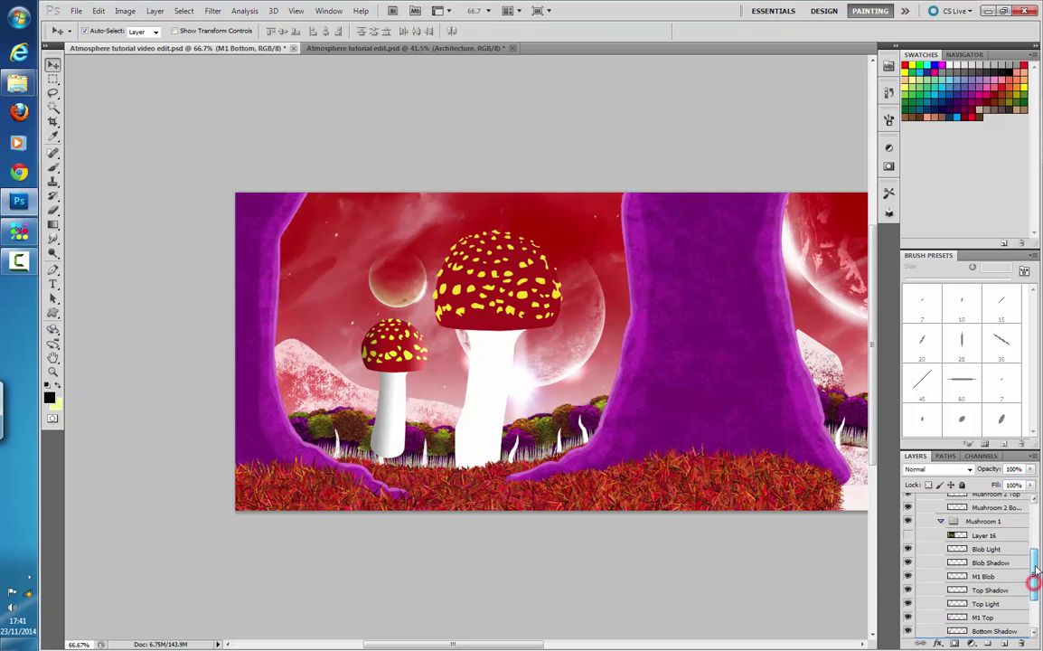
{"action": "left_click", "coordinate": [993, 549], "text": "shift"}
{"action": "key", "text": "ctrl+r"}
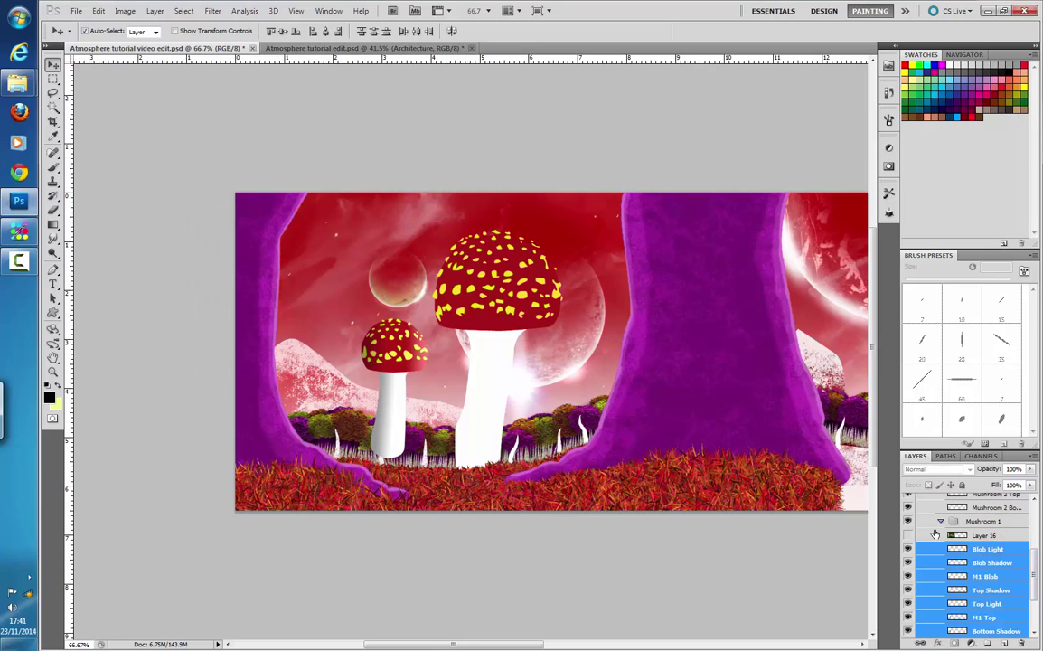
{"action": "key", "text": "ctrl+t"}
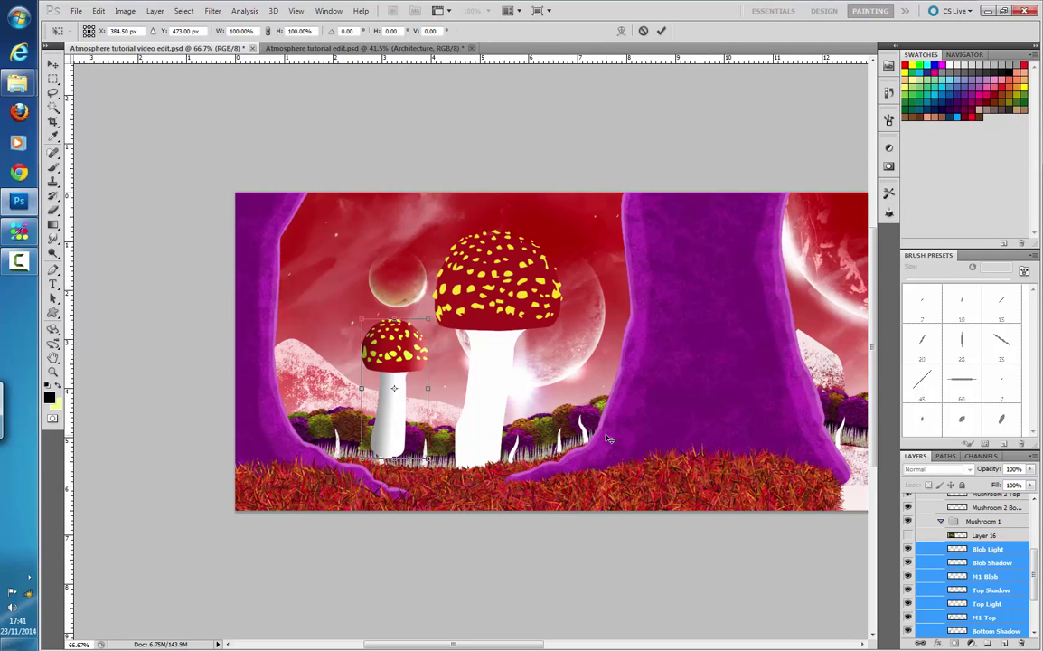
{"action": "left_click_drag", "start_coordinate": [357, 320], "coordinate": [324, 286]}
{"action": "key", "text": "Return"}
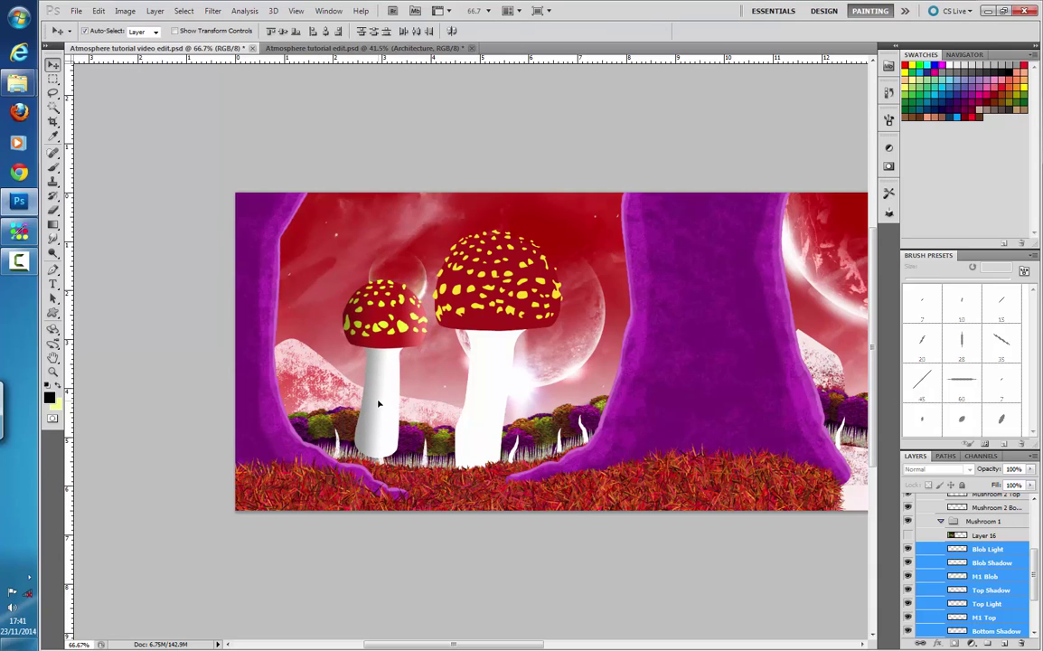
{"action": "mouse_move", "coordinate": [379, 395]}
{"action": "left_mouse_down"}
{"action": "mouse_move", "coordinate": [388, 385]}
{"action": "mouse_move", "coordinate": [389, 397]}
{"action": "mouse_move", "coordinate": [381, 385]}
{"action": "left_mouse_up"}
- Select the large mushroom's cap and stem layers and collapse the Mushroom 1 group
{"action": "left_click", "coordinate": [457, 300]}
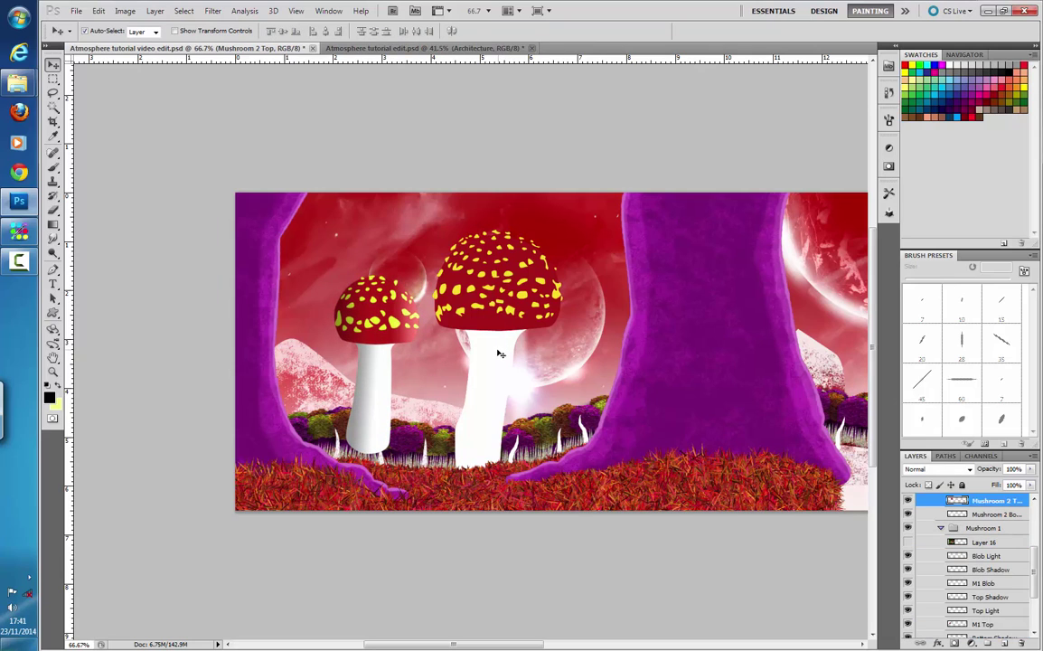
{"action": "left_click", "coordinate": [501, 354], "text": "shift"}
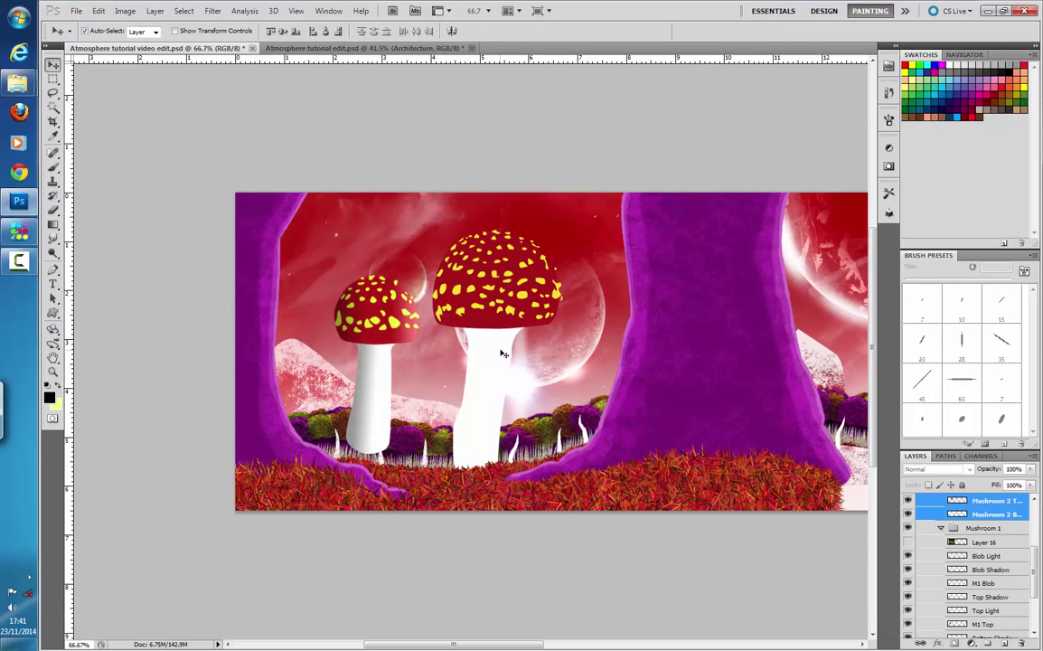
{"action": "scroll", "coordinate": [934, 508], "scroll_direction": "up", "scroll_amount": 2}
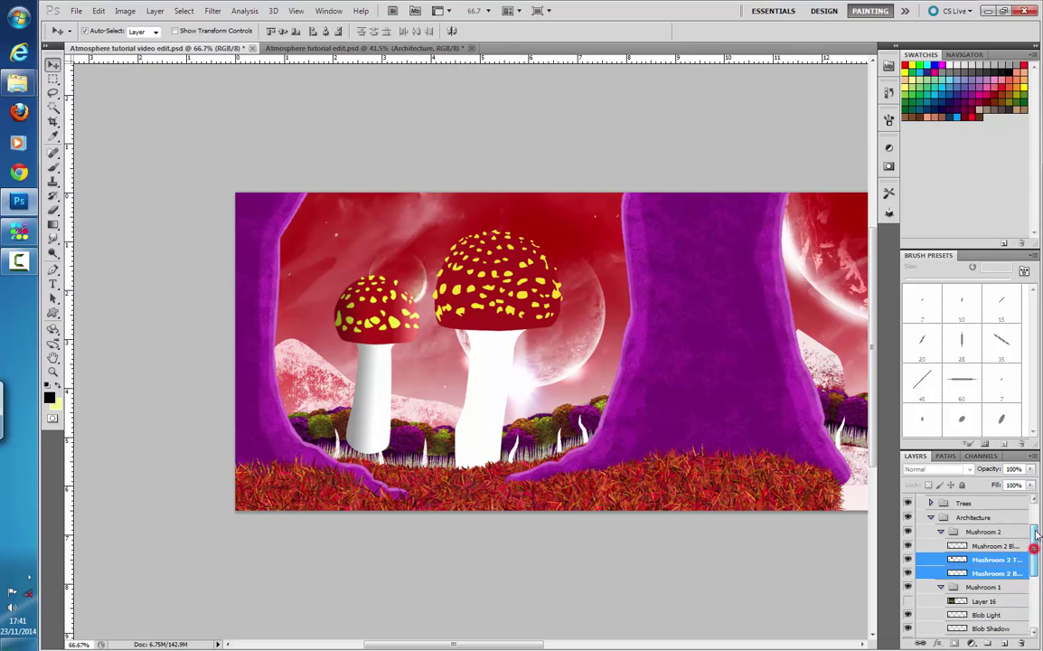
{"action": "left_click", "coordinate": [942, 588]}
- Shade the large stem's left side with a black-to-transparent gradient inside its outline, on a new layer above Mushroom 2 Bottom at 40% opacity
{"action": "left_click", "coordinate": [985, 575]}
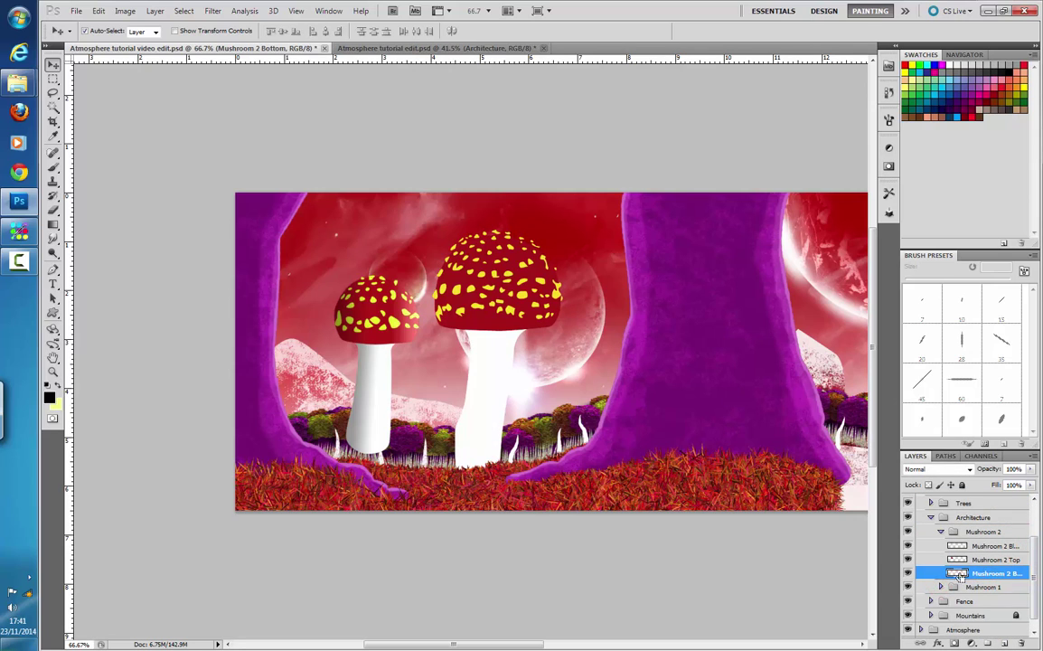
{"action": "left_click", "coordinate": [958, 575], "text": "ctrl"}
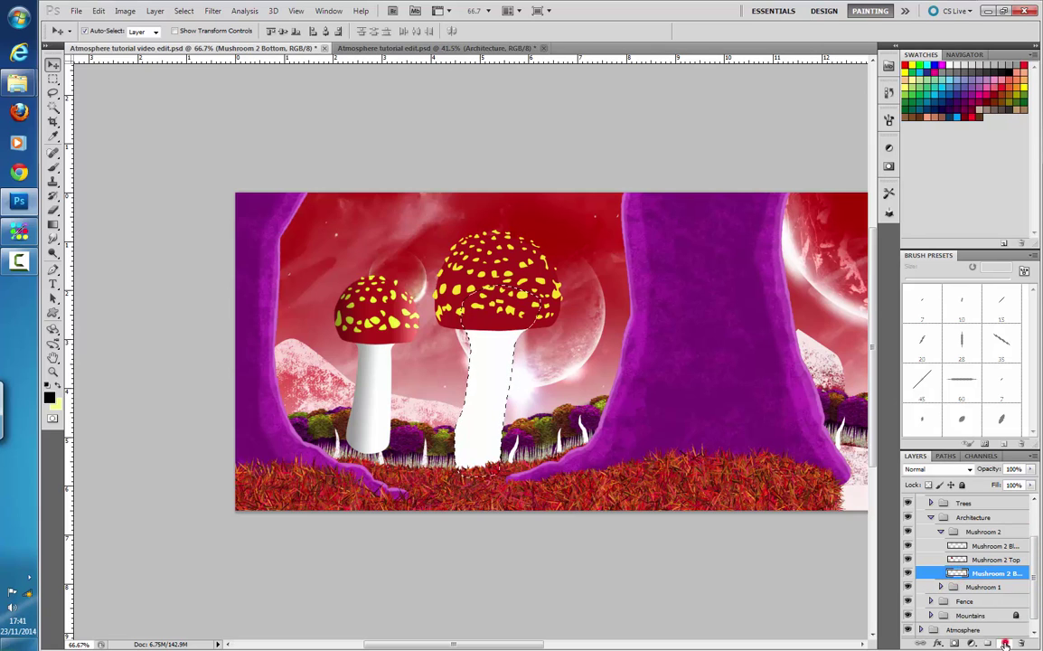
{"action": "left_click", "coordinate": [1005, 643]}
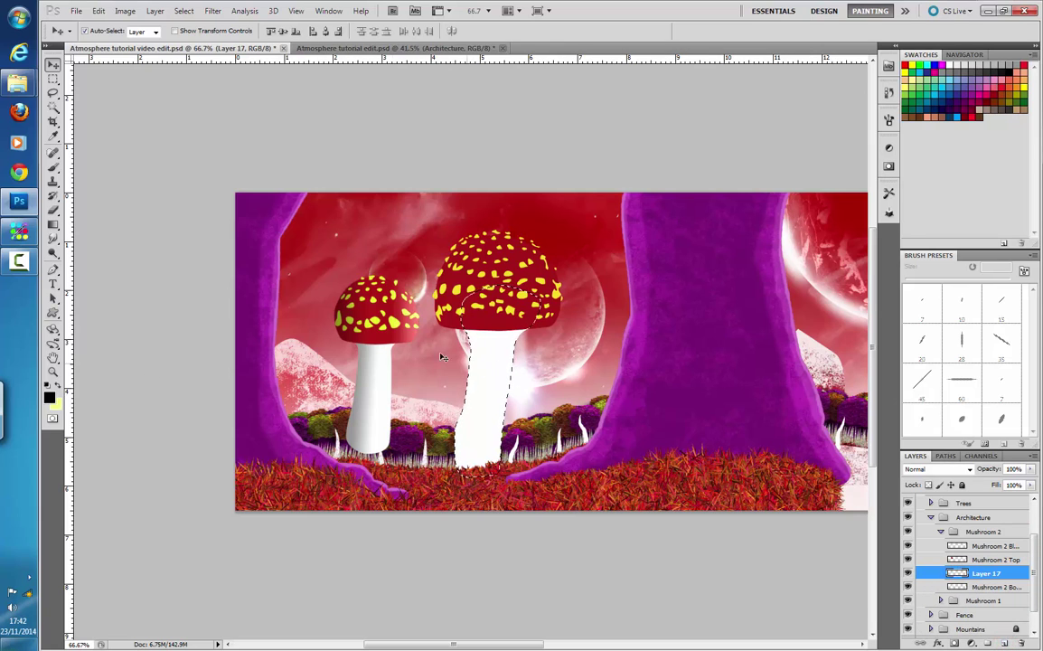
{"action": "left_click", "coordinate": [52, 224]}
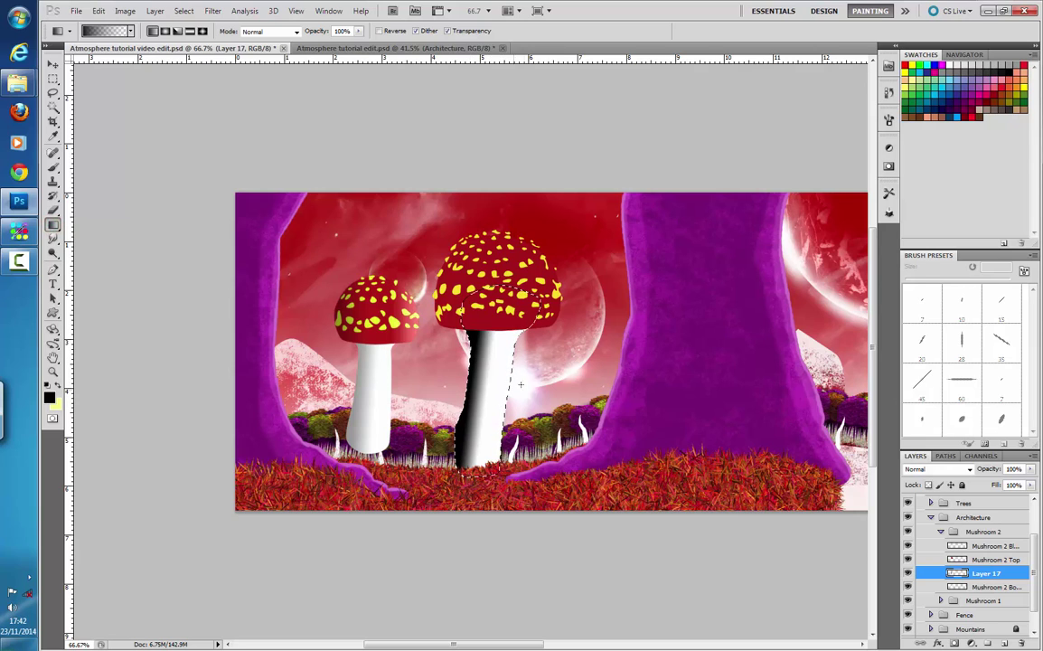
{"action": "left_click", "coordinate": [1017, 469]}
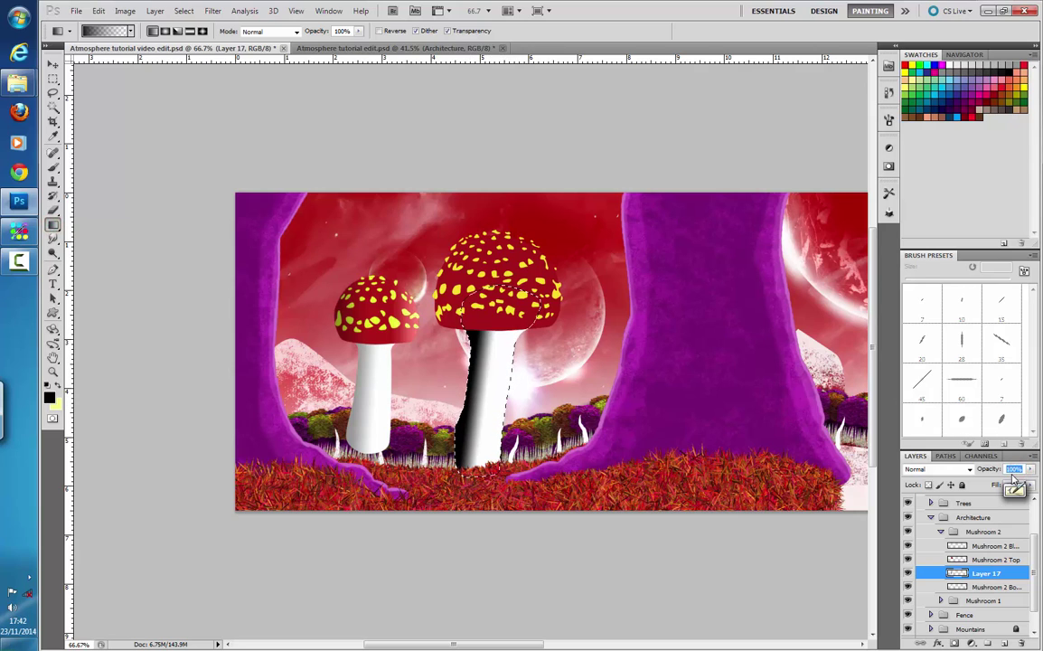
{"action": "type", "text": "40"}
{"action": "key", "text": "Return"}
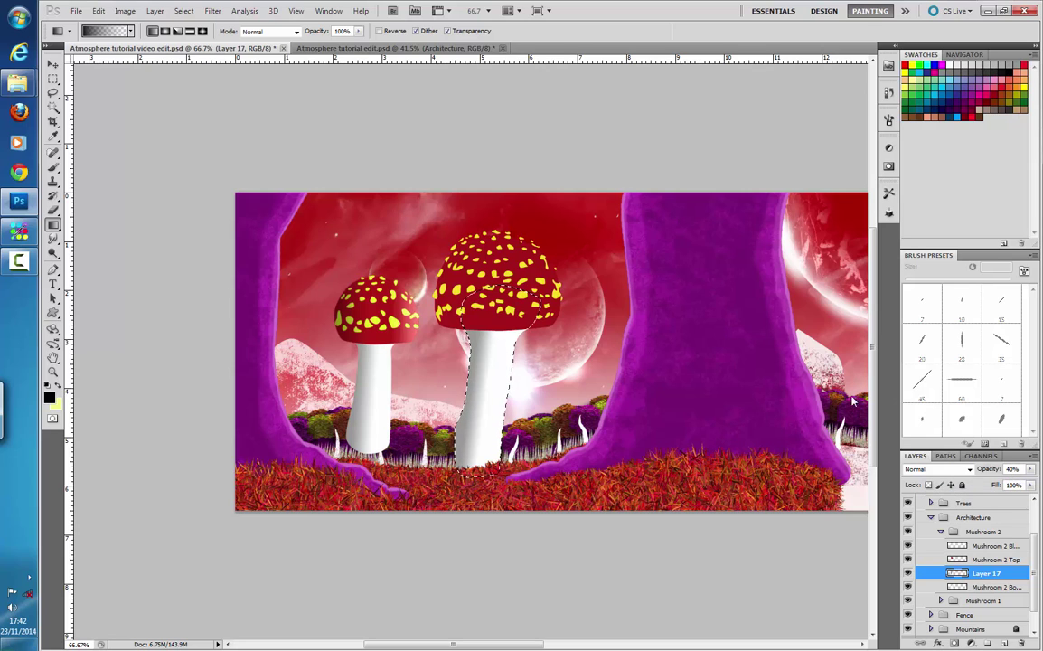
- Add a layer above Mushroom 2 Top and shade the left side of the cap's outline with a black-to-transparent gradient
{"action": "left_click", "coordinate": [995, 557]}
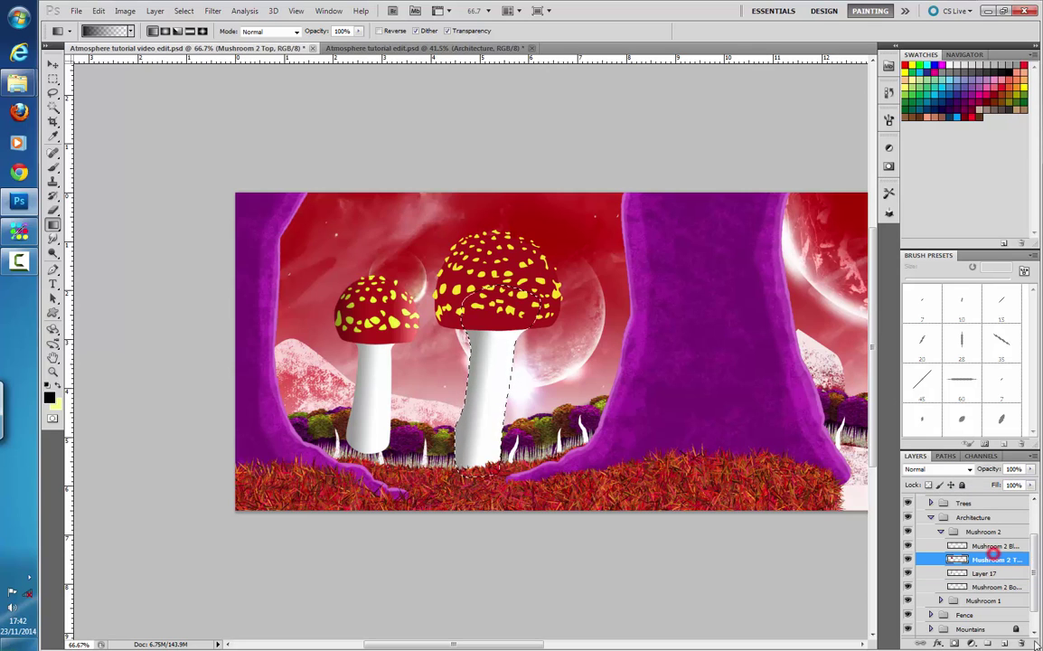
{"action": "left_click", "coordinate": [1004, 643]}
{"action": "left_click", "coordinate": [961, 572], "text": "shift"}
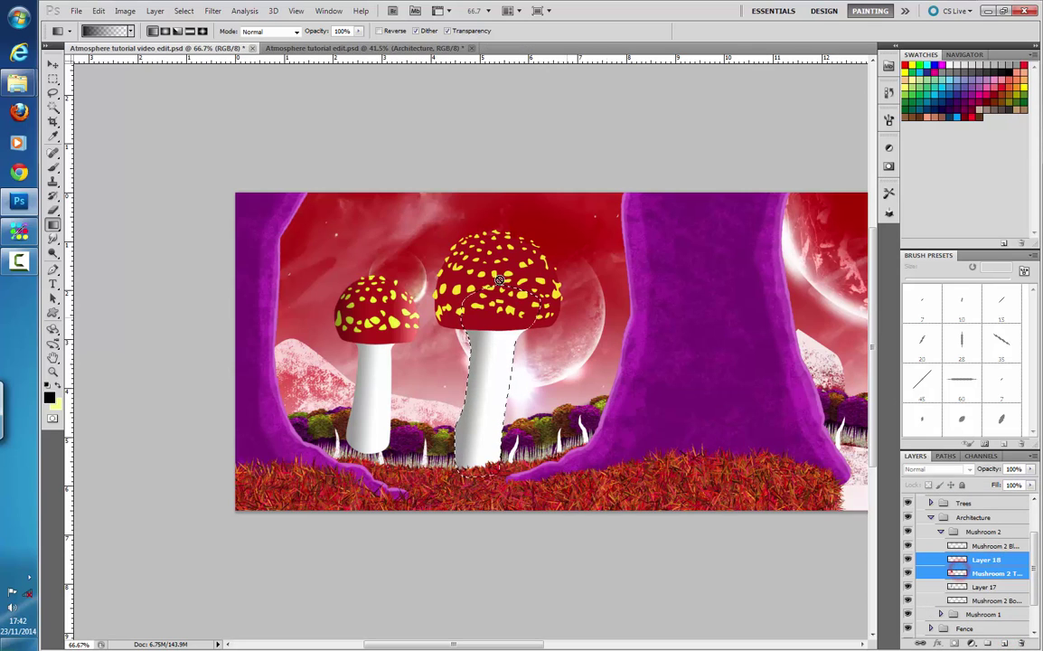
{"action": "left_click", "coordinate": [959, 560]}
{"action": "left_click", "coordinate": [959, 573], "text": "shift"}
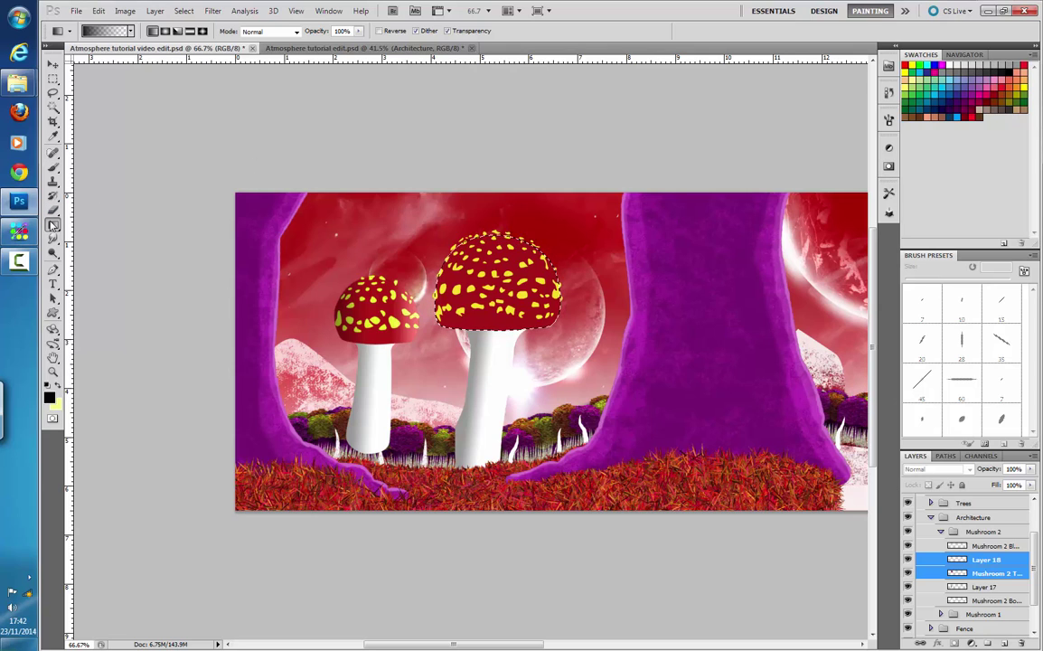
{"action": "left_click", "coordinate": [994, 561]}
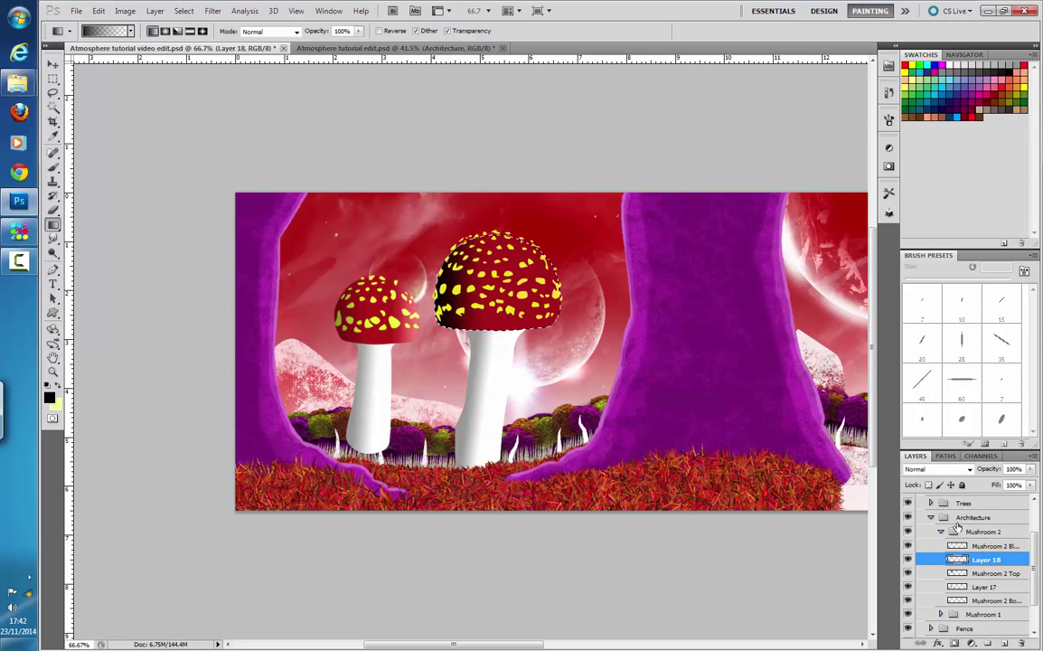
- Add a layer above Mushroom 2 Blobs and darken the left-hand spots with a black-to-transparent gradient inside their outline
{"action": "left_click", "coordinate": [992, 547]}
{"action": "left_click", "coordinate": [1005, 643]}
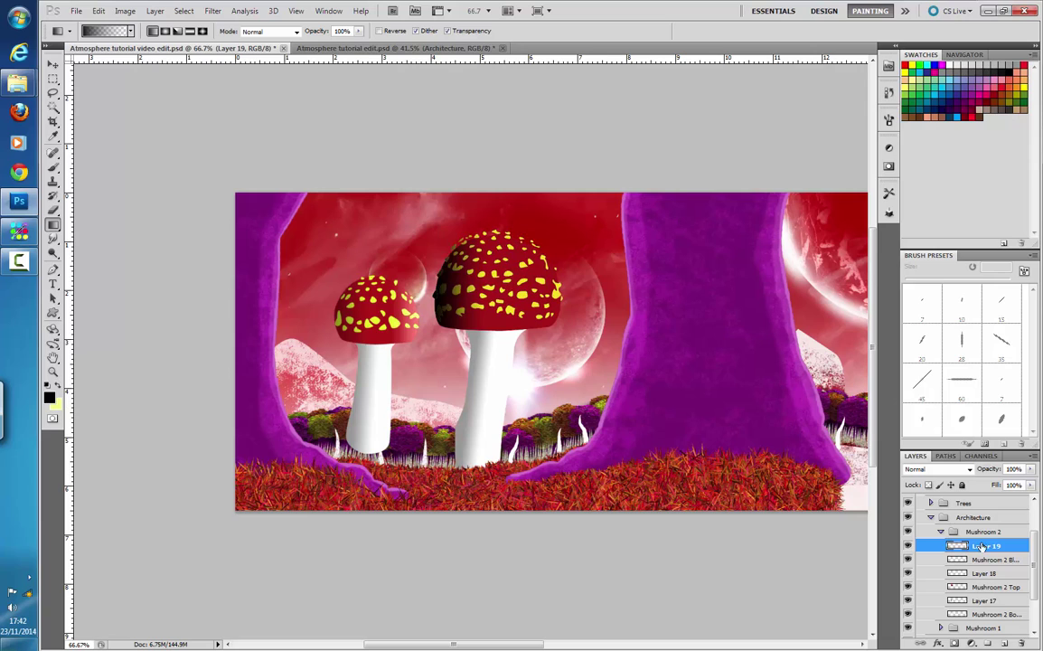
- Select Layer 19 and Mushroom 2 Blobs together and nudge the large cap's spots slightly downward with the Move tool
{"action": "left_click", "coordinate": [993, 562]}
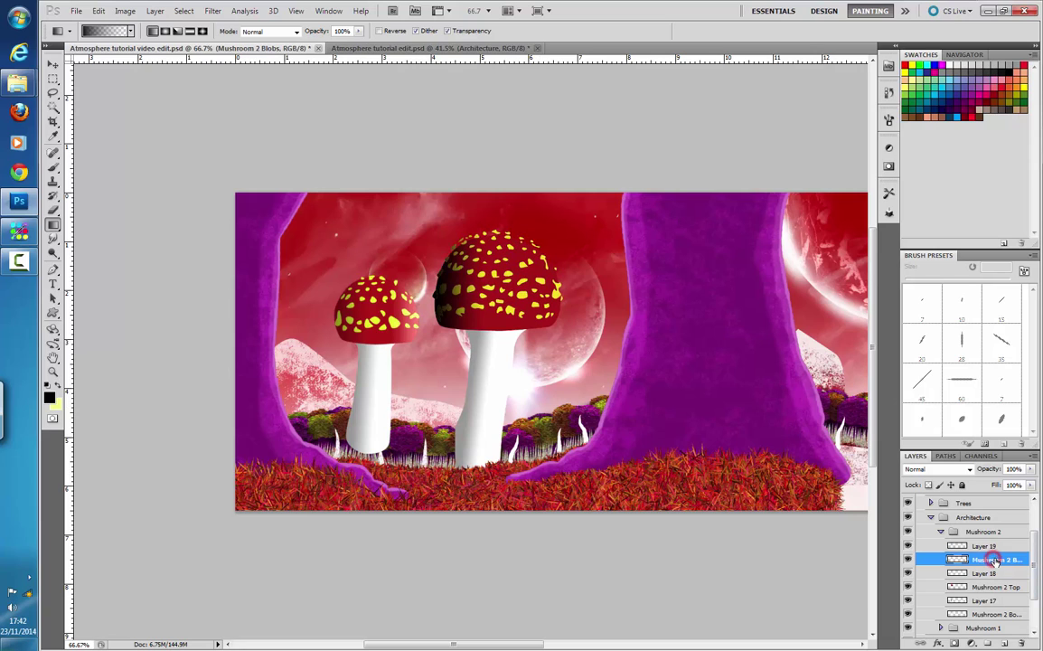
{"action": "left_click", "coordinate": [995, 547]}
{"action": "left_click", "coordinate": [996, 559], "text": "shift"}
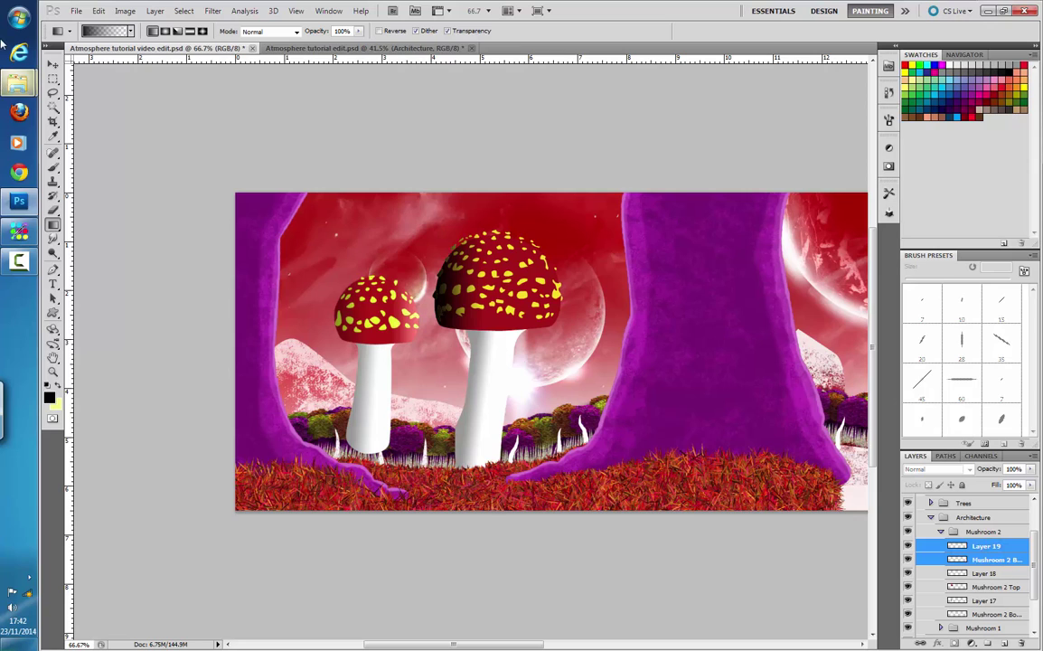
{"action": "left_click", "coordinate": [52, 65]}
{"action": "key", "text": "Down"}
{"action": "key", "text": "Down"}
{"action": "key", "text": "Down"}
{"action": "key", "text": "Down"}
{"action": "key", "text": "Down"}
{"action": "key", "text": "Down"}
{"action": "key", "text": "Down"}
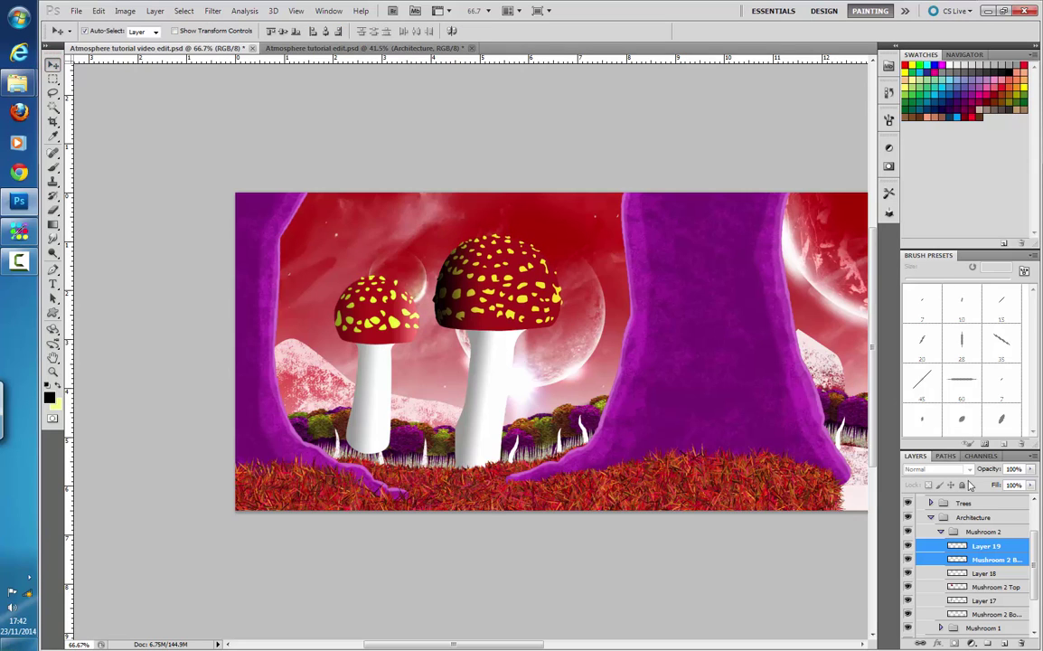
- Rename the cap's gradient layer, Layer 18, as M2 Top Shadow
{"action": "left_click", "coordinate": [990, 560]}
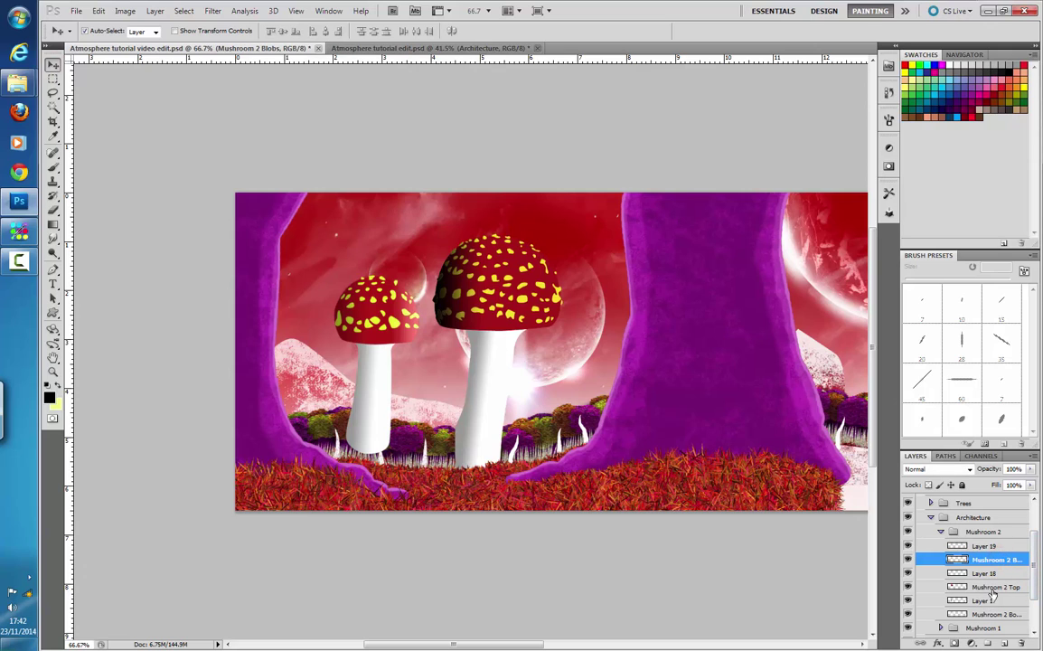
{"action": "left_click", "coordinate": [995, 573]}
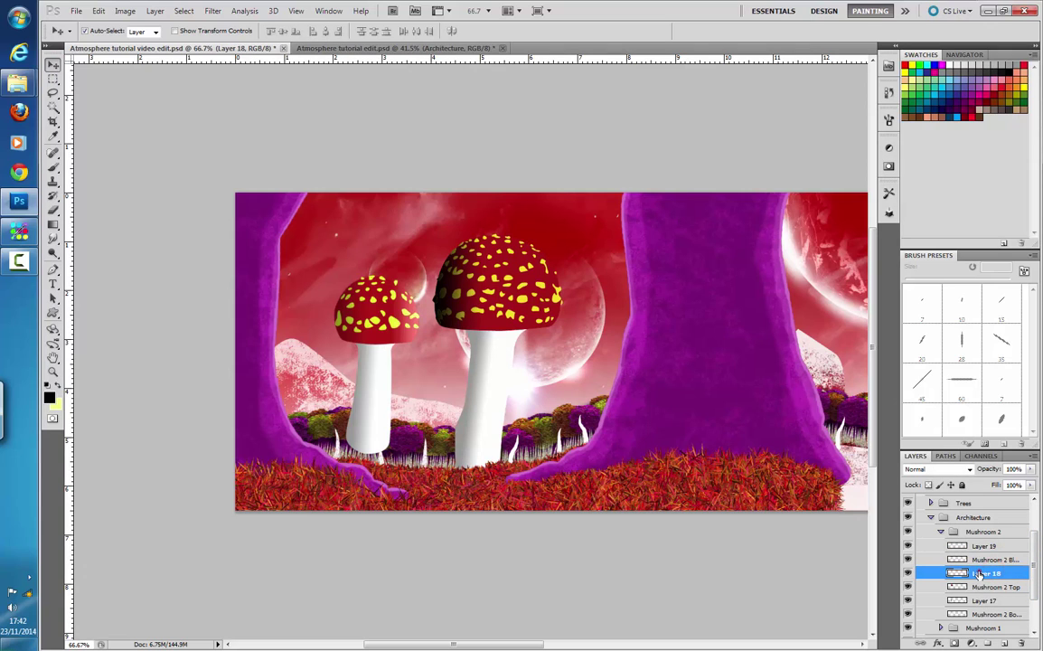
{"action": "double_click", "coordinate": [983, 574]}
{"action": "type", "text": "M2 Top Shadow"}
{"action": "key", "text": "Return"}
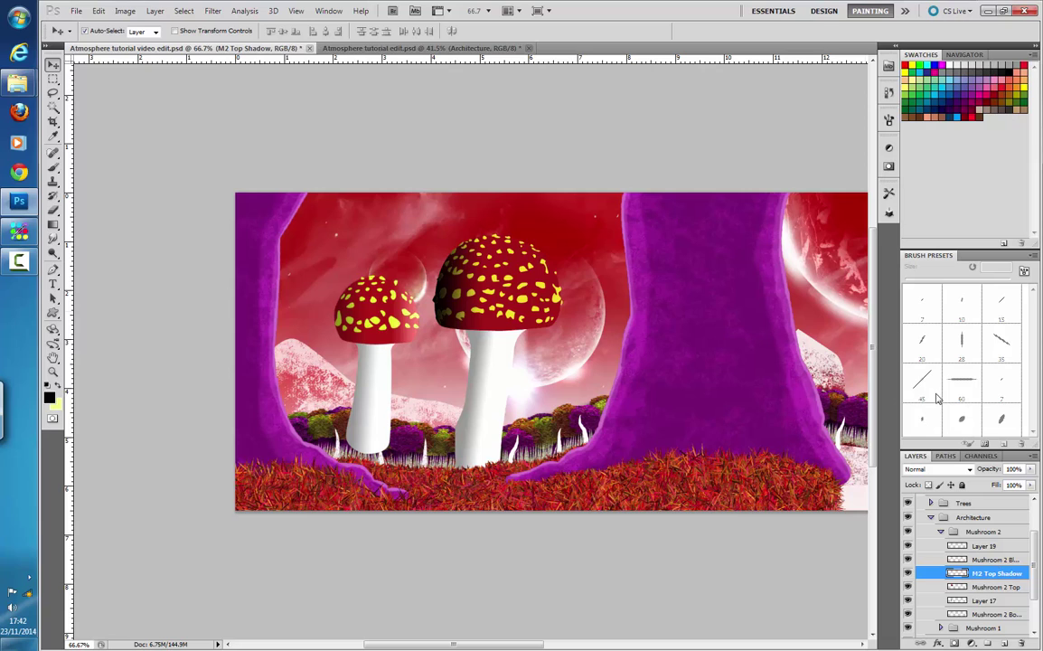
- Rename the spots' gradient layer, Layer 19, as M2 Blob Shadow
{"action": "left_click", "coordinate": [958, 546]}
{"action": "double_click", "coordinate": [986, 546]}
{"action": "type", "text": "M"}
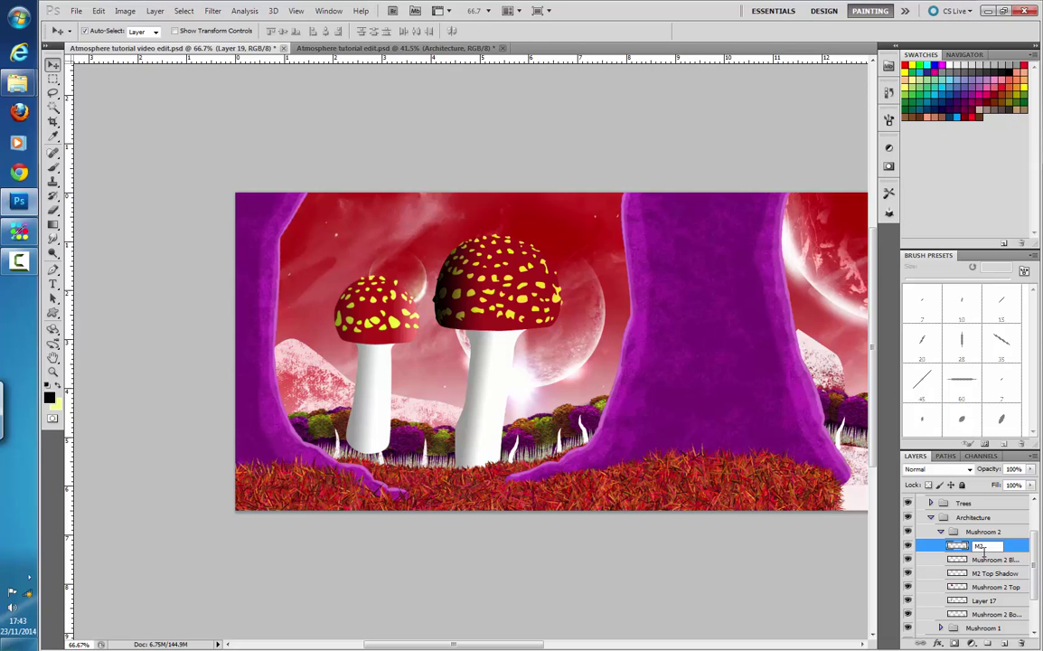
{"action": "type", "text": "2 Blob Shadow"}
{"action": "key", "text": "Return"}
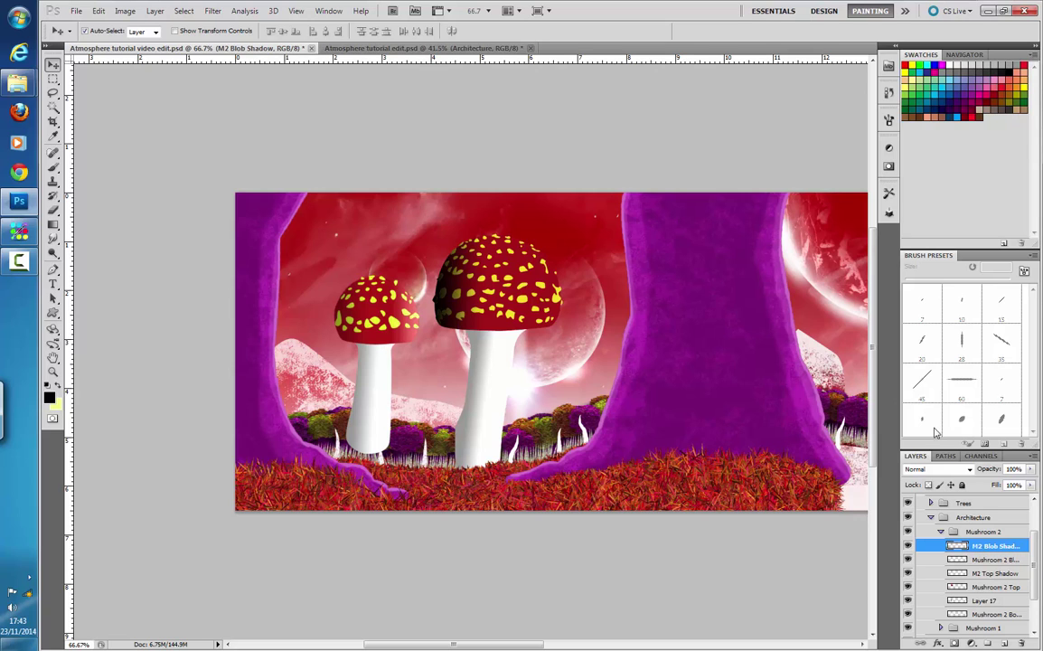
- Rename the stem's gradient layer, Layer 17, as M2 Bottom Shadow
{"action": "double_click", "coordinate": [984, 588]}
{"action": "left_click", "coordinate": [907, 107]}
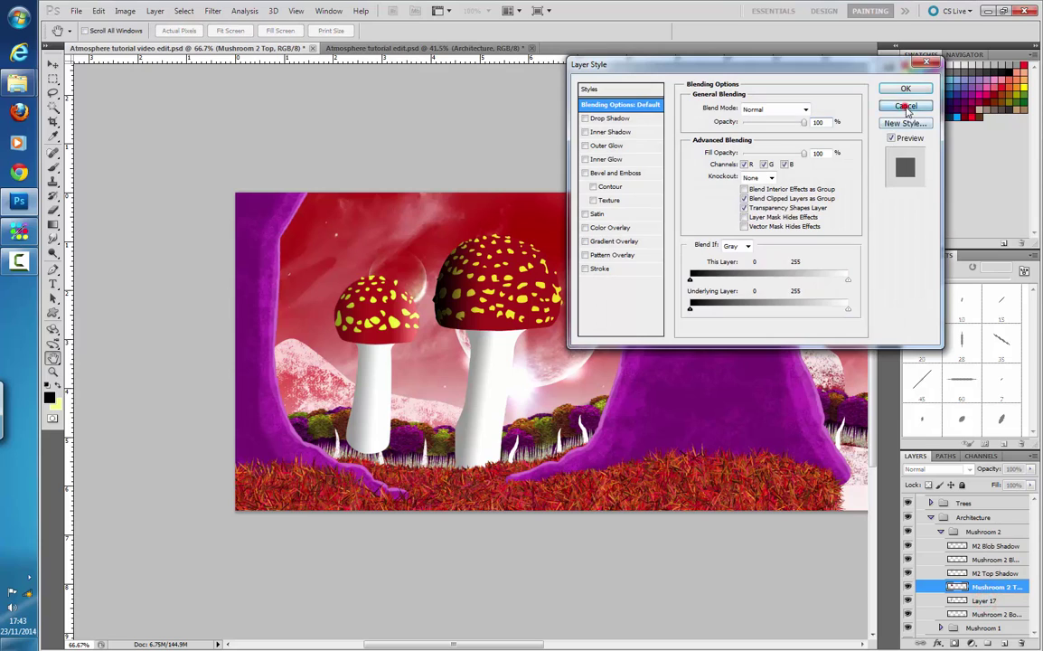
{"action": "double_click", "coordinate": [988, 602]}
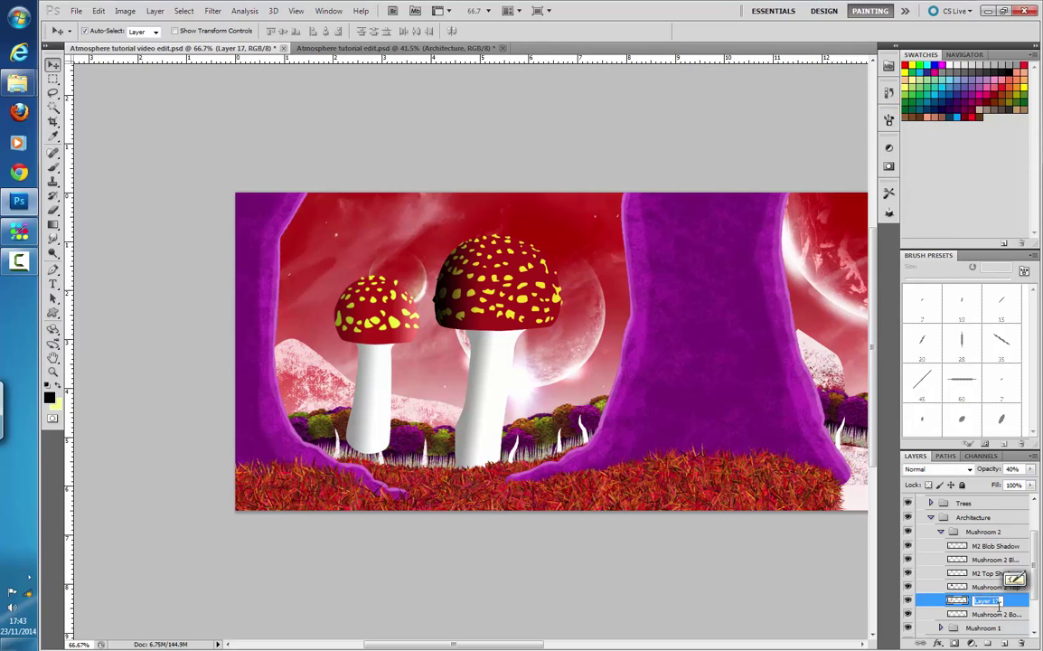
{"action": "type", "text": "M2"}
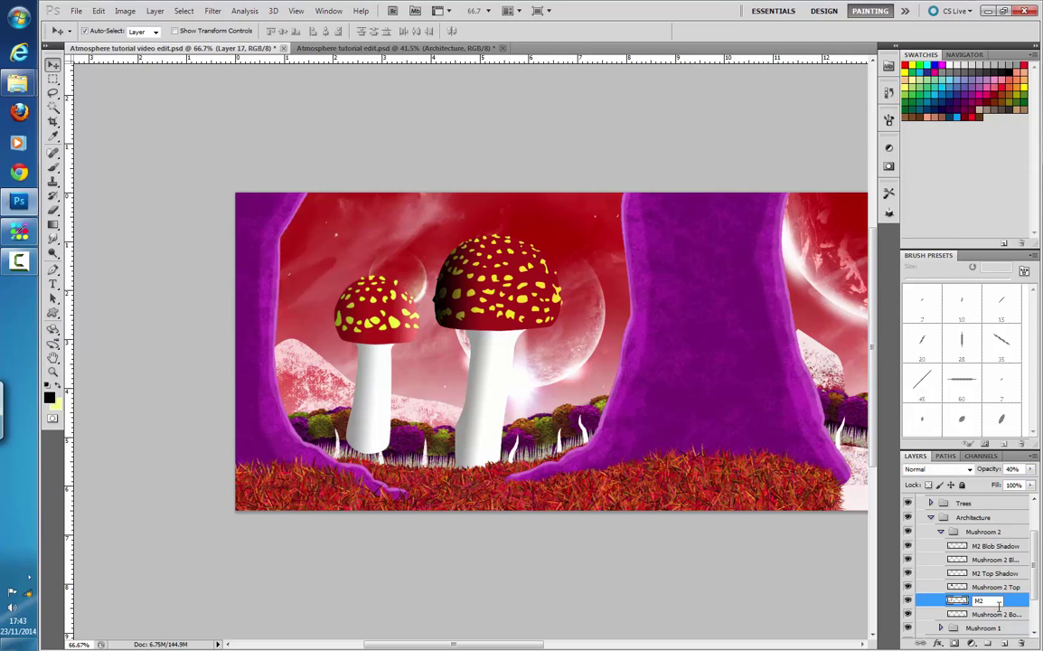
{"action": "type", "text": " Bottom Shadow"}
{"action": "key", "text": "Return"}
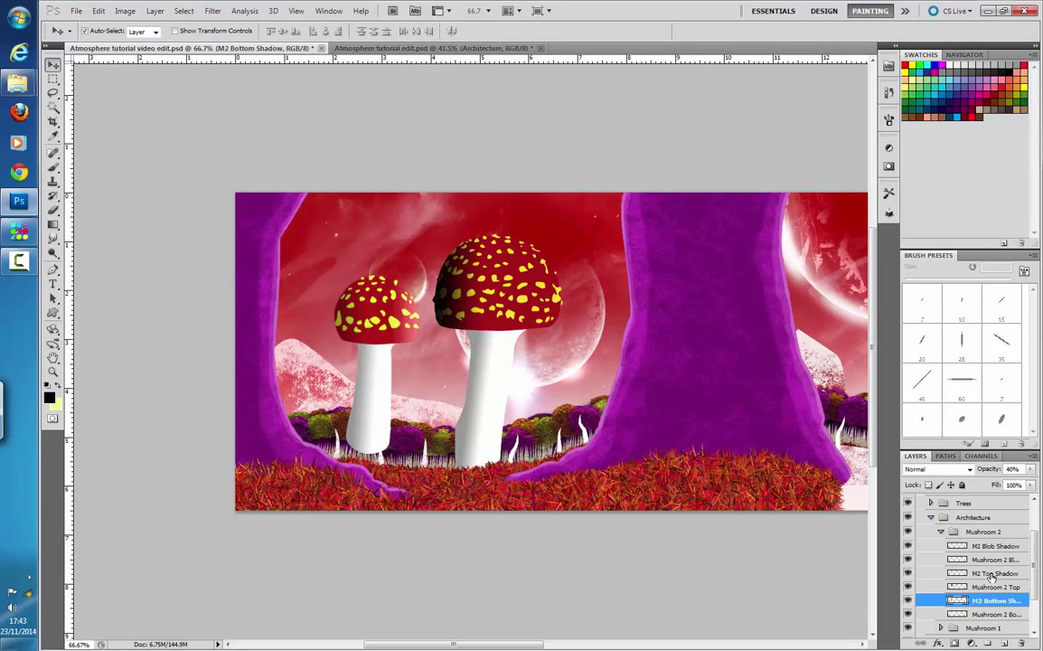
- Set the opacity of the M2 Top Shadow and M2 Blob Shadow layers to 40%
{"action": "left_click", "coordinate": [992, 574]}
{"action": "left_click", "coordinate": [1017, 469]}
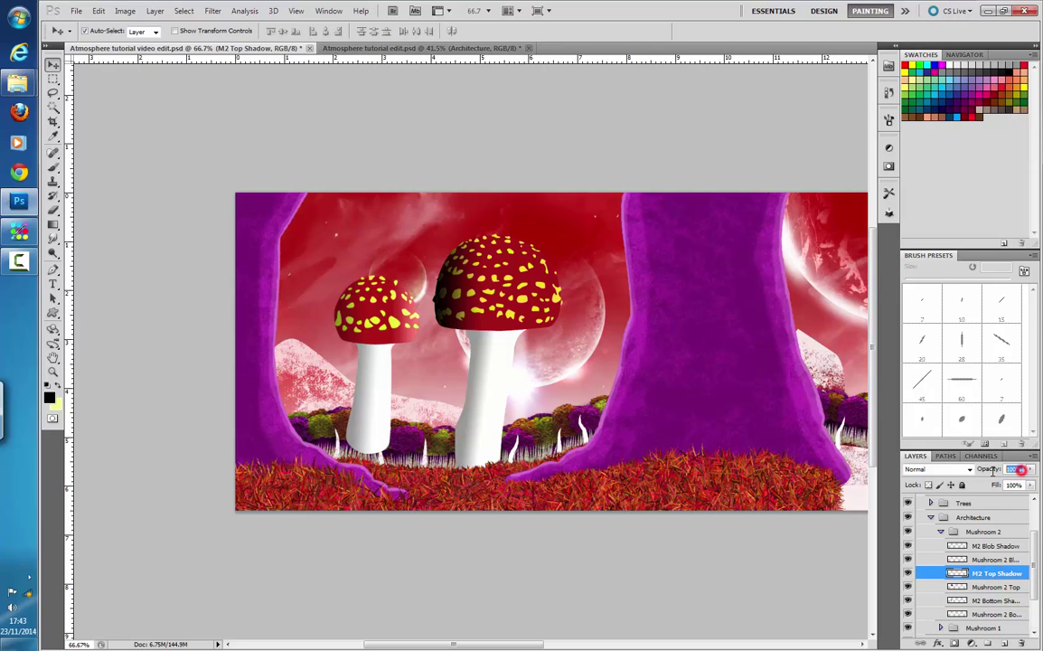
{"action": "type", "text": "40"}
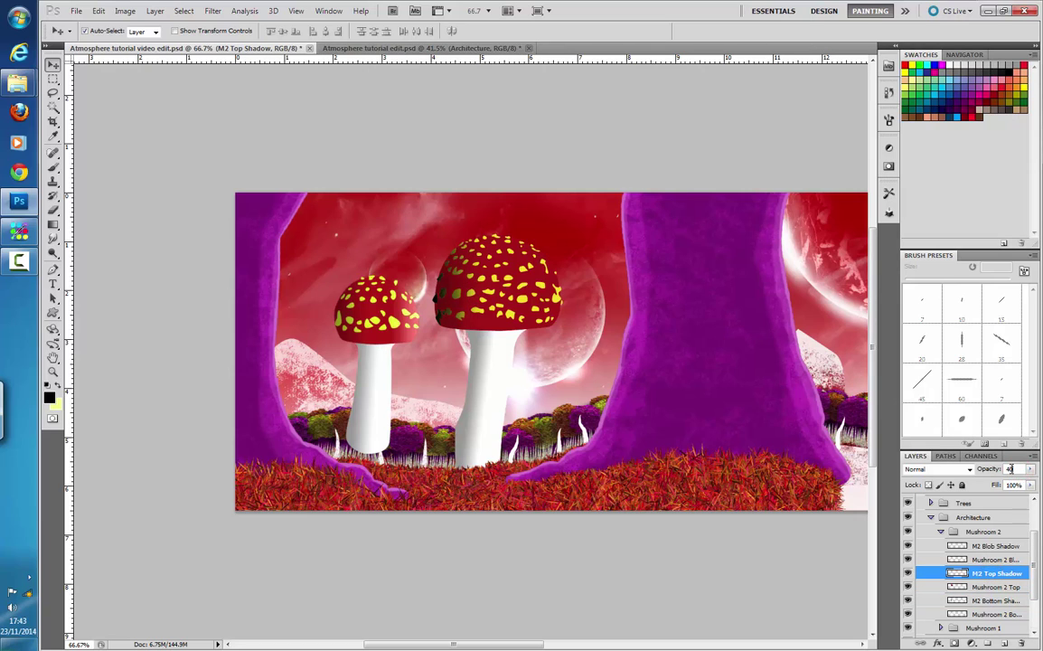
{"action": "left_click", "coordinate": [979, 548]}
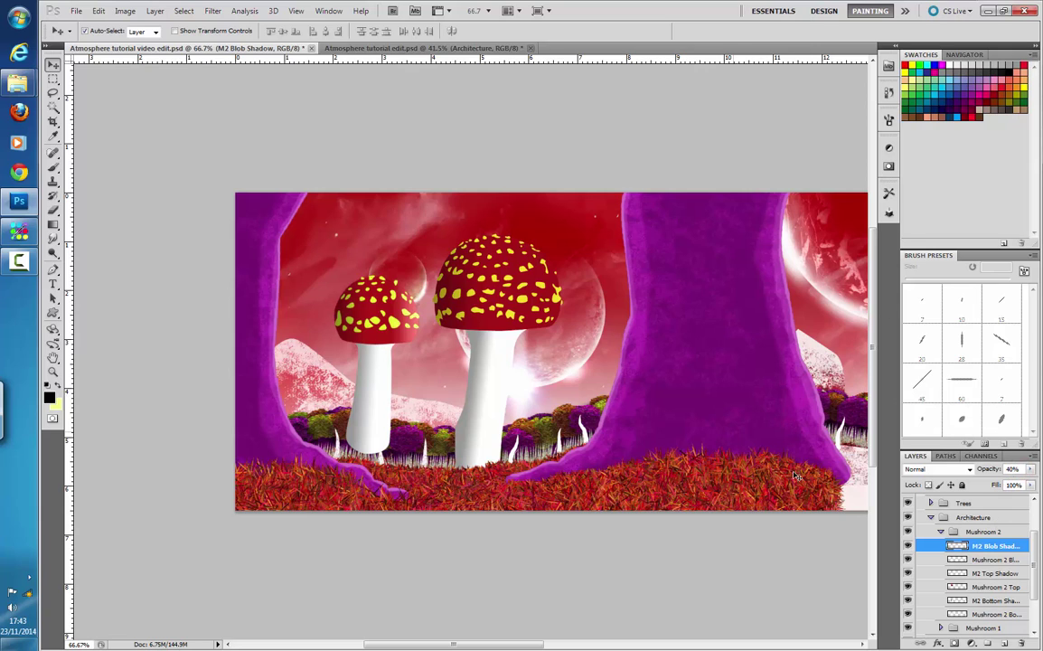
- Add a new layer directly above M2 Top Shadow and name it top Light
{"action": "left_click", "coordinate": [994, 574]}
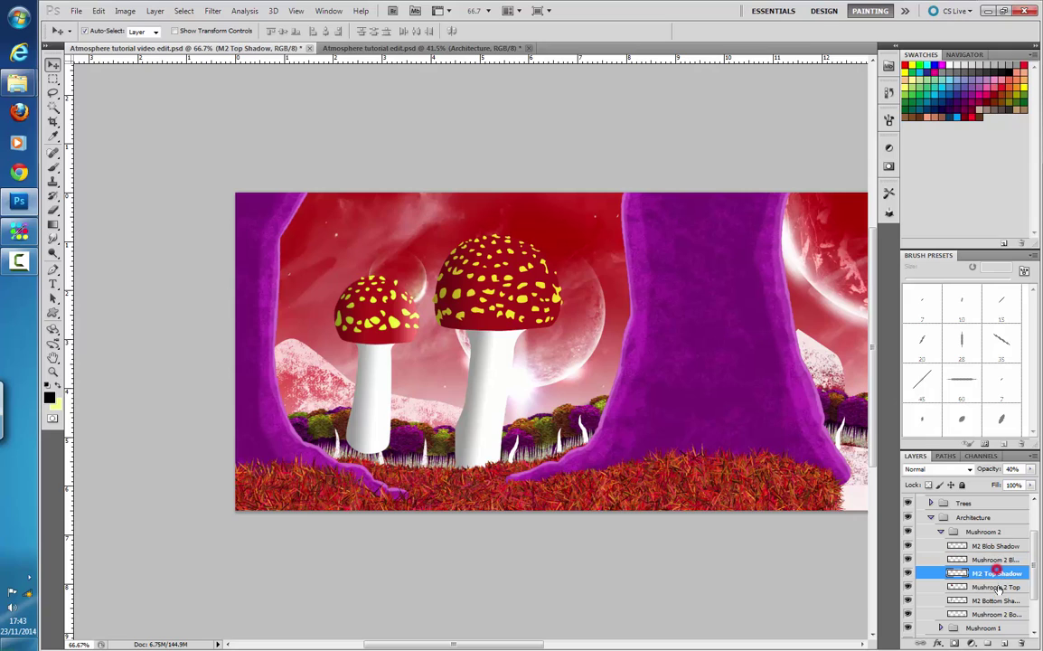
{"action": "left_click", "coordinate": [1006, 643]}
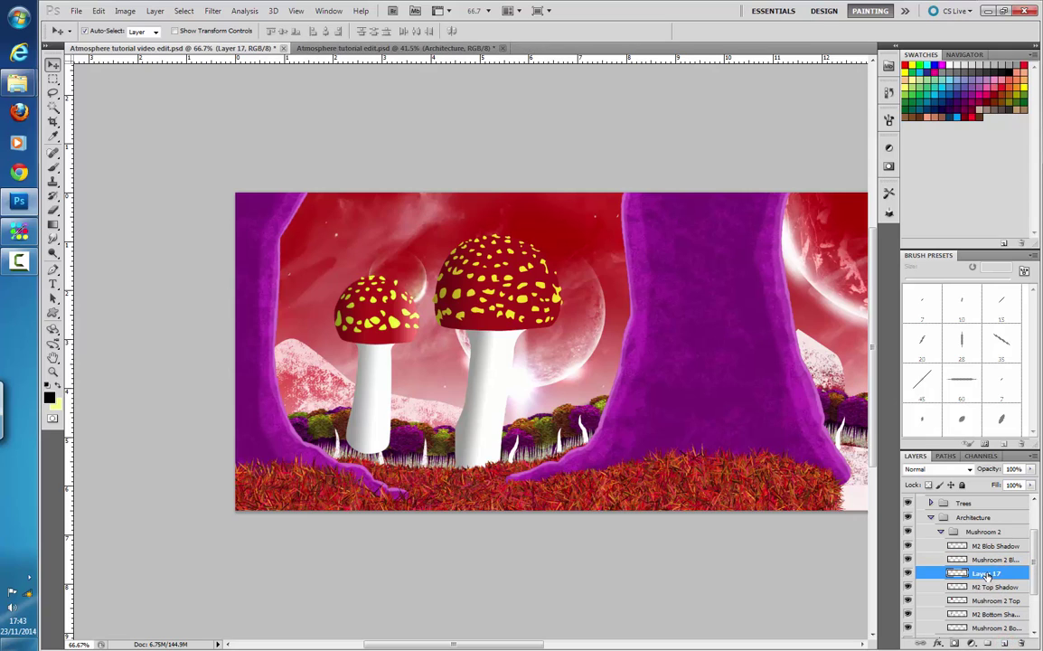
{"action": "double_click", "coordinate": [987, 575]}
{"action": "type", "text": "Rop Light"}
{"action": "key", "text": "Return"}
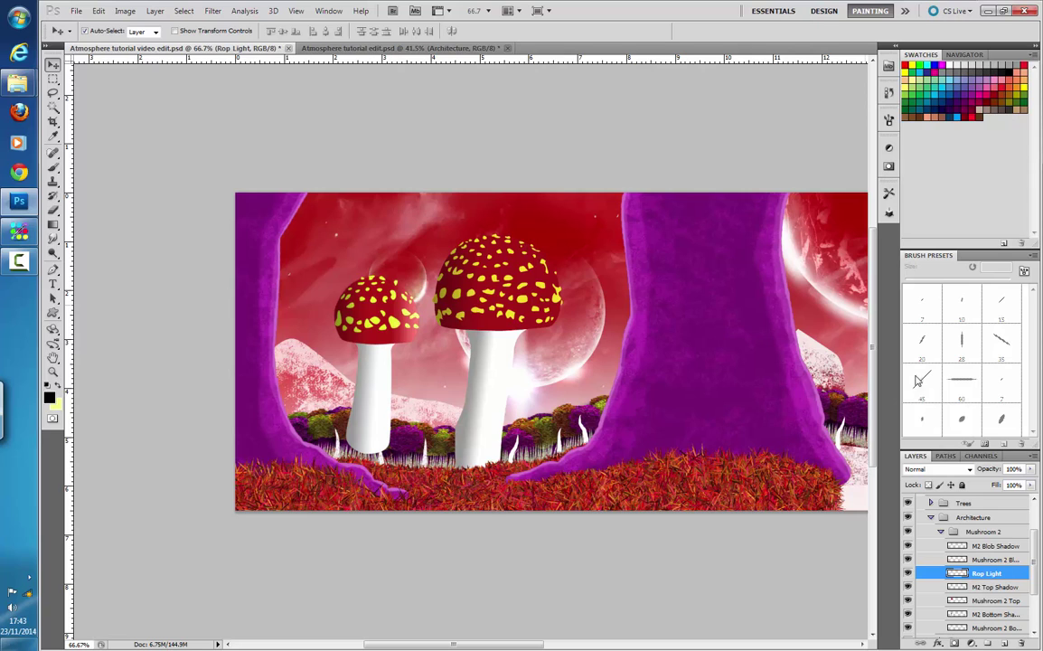
{"action": "double_click", "coordinate": [981, 573]}
{"action": "type", "text": "t"}
{"action": "key", "text": "Return"}
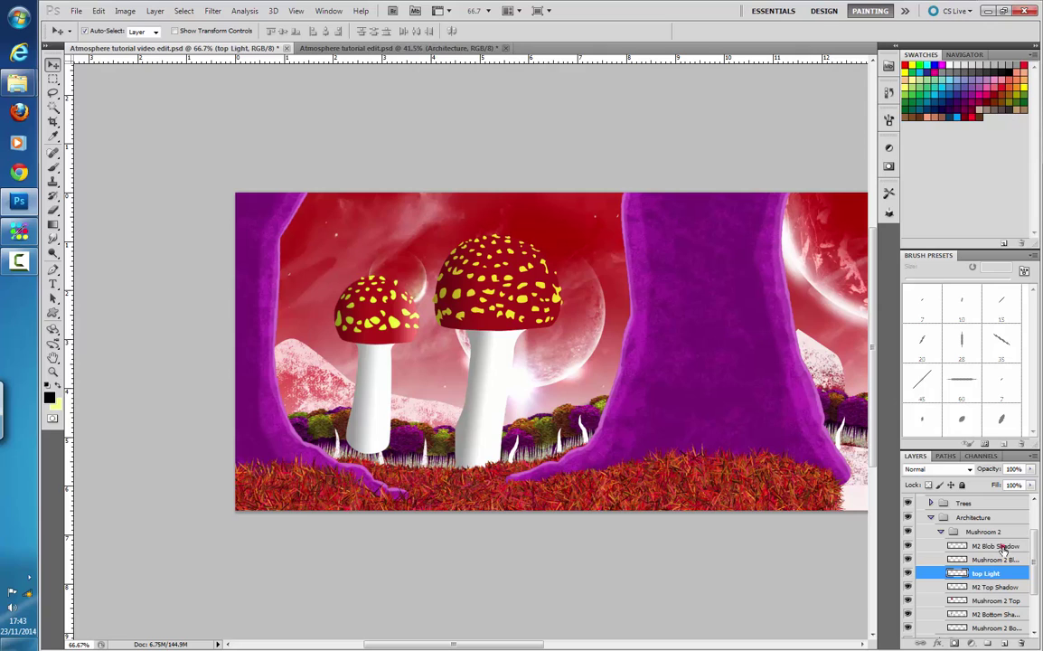
- Add a new layer directly above M2 Blob Shadow and name it Blob Light
{"action": "left_click", "coordinate": [1003, 547]}
{"action": "left_click", "coordinate": [1005, 643]}
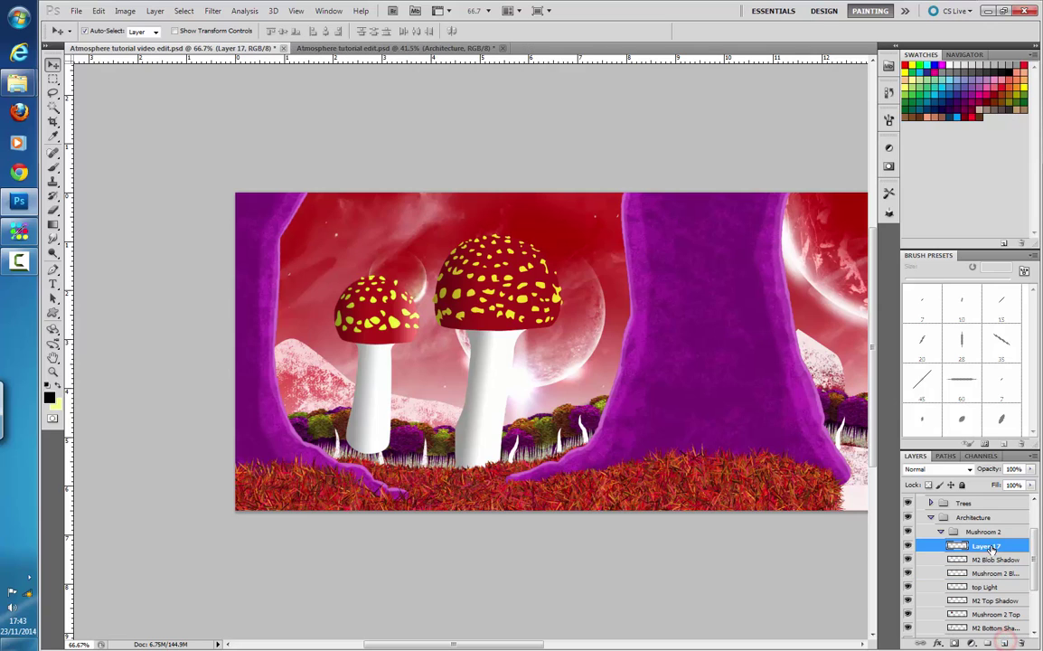
{"action": "double_click", "coordinate": [987, 546]}
{"action": "type", "text": "Blob Light"}
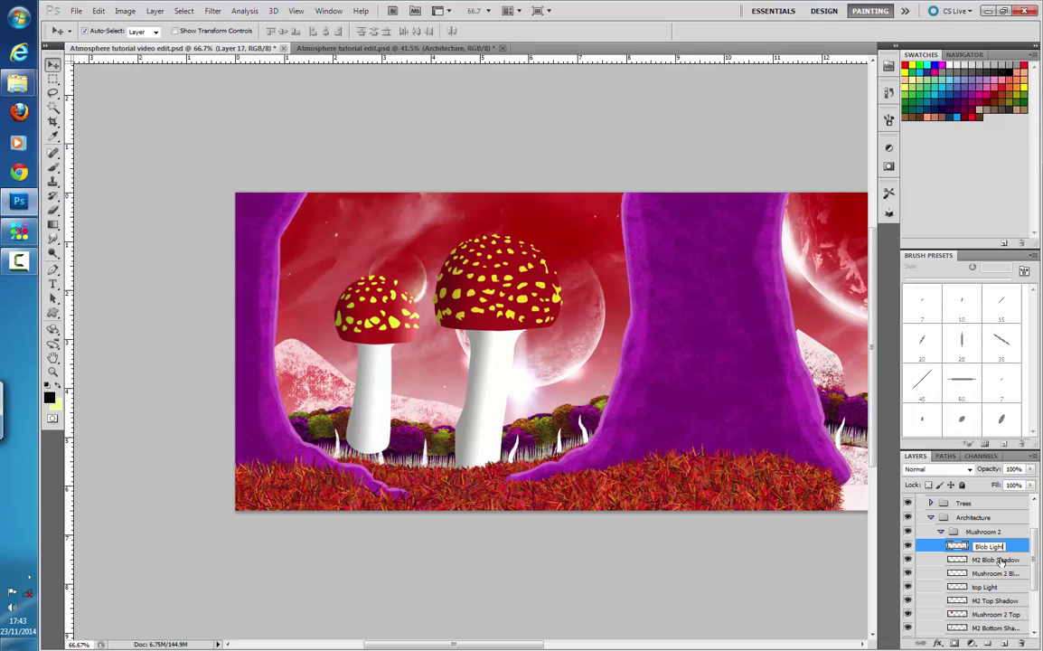
{"action": "key", "text": "Return"}
- Load the second mushroom's spots as a selection and apply a pale yellow-to-transparent gradient from the cap's right edge on Blob Light
{"action": "scroll", "coordinate": [644, 520], "scroll_direction": "up", "scroll_amount": 1}
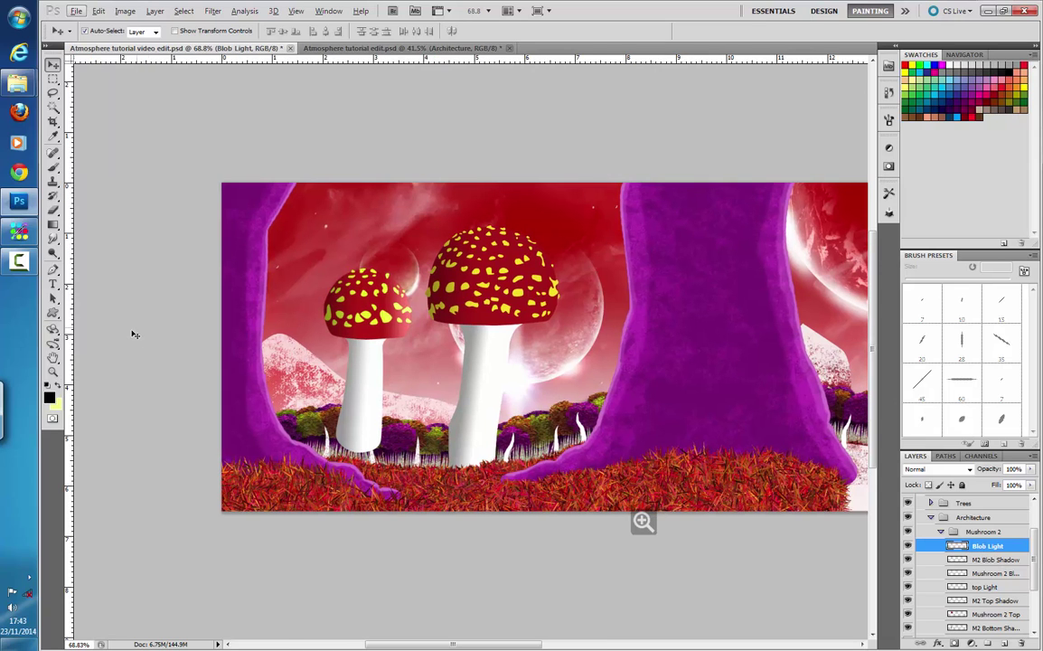
{"action": "left_click", "coordinate": [56, 387]}
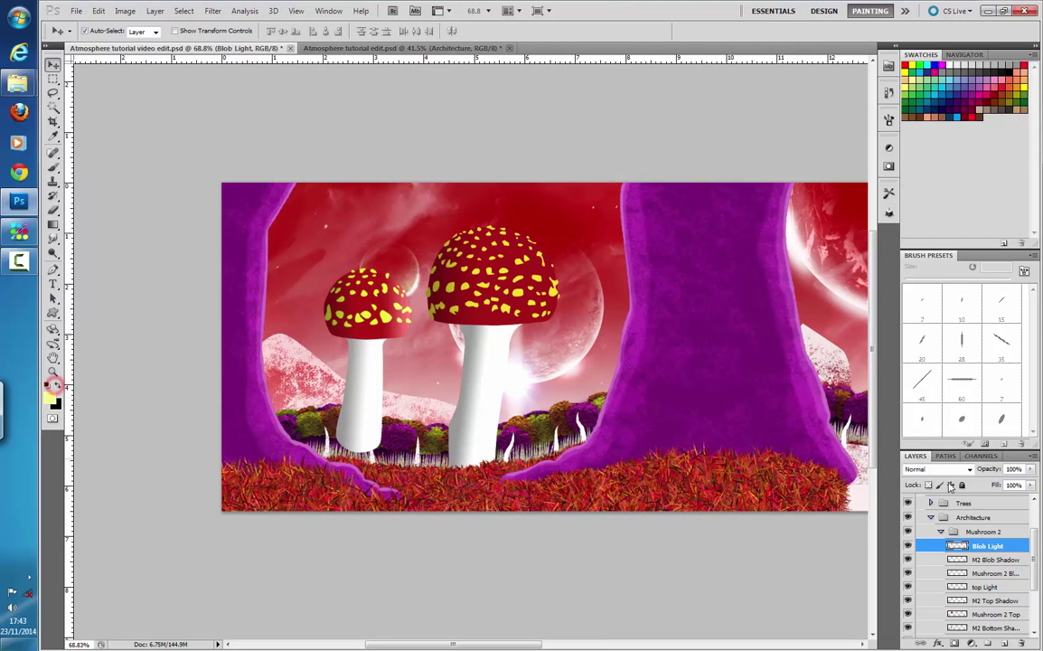
{"action": "left_click", "coordinate": [960, 540], "text": "ctrl"}
{"action": "left_click", "coordinate": [53, 224]}
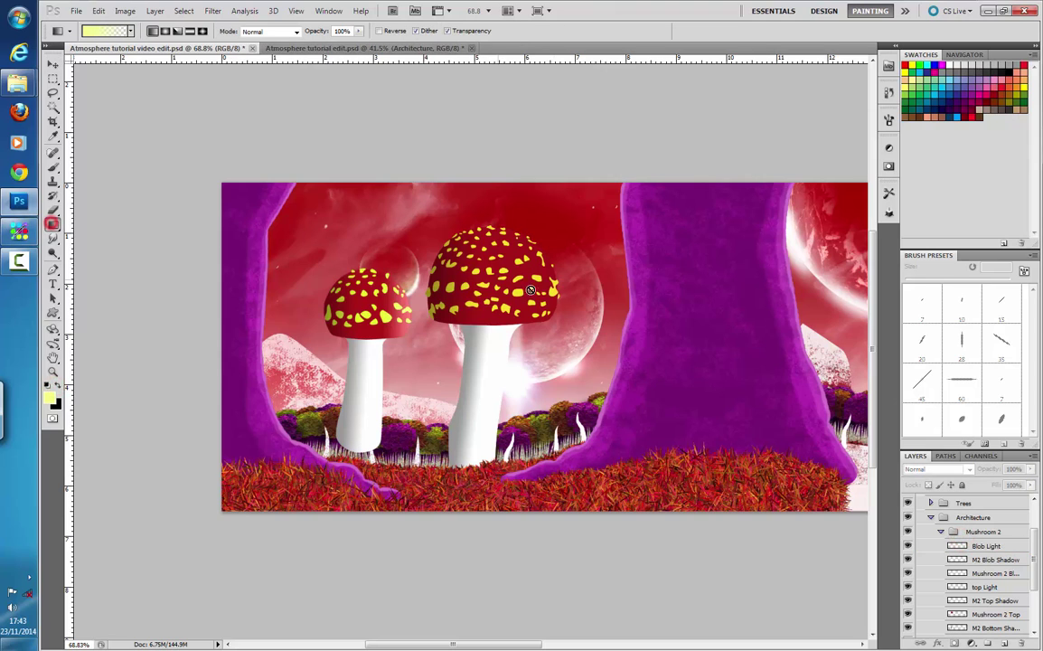
{"action": "left_click", "coordinate": [958, 559]}
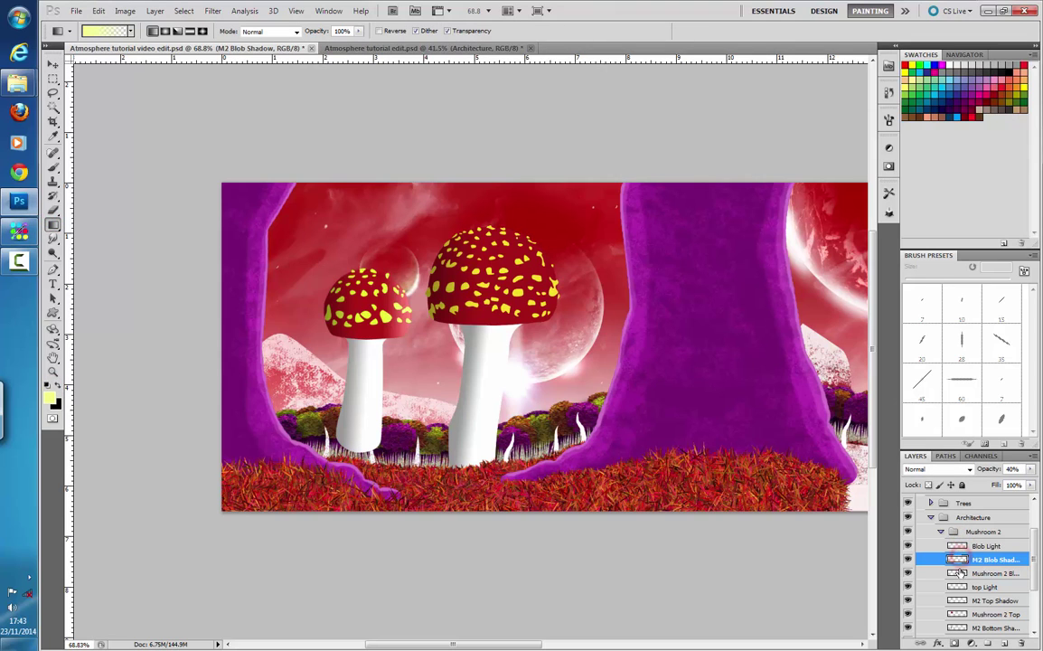
{"action": "left_click", "coordinate": [960, 574], "text": "shift"}
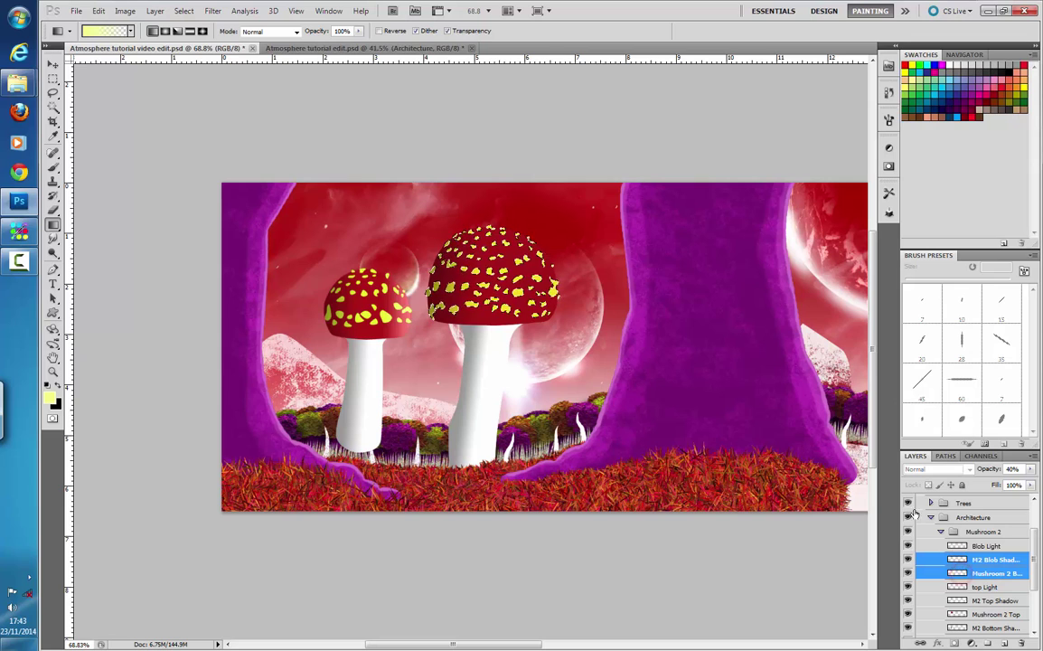
{"action": "left_click", "coordinate": [979, 545]}
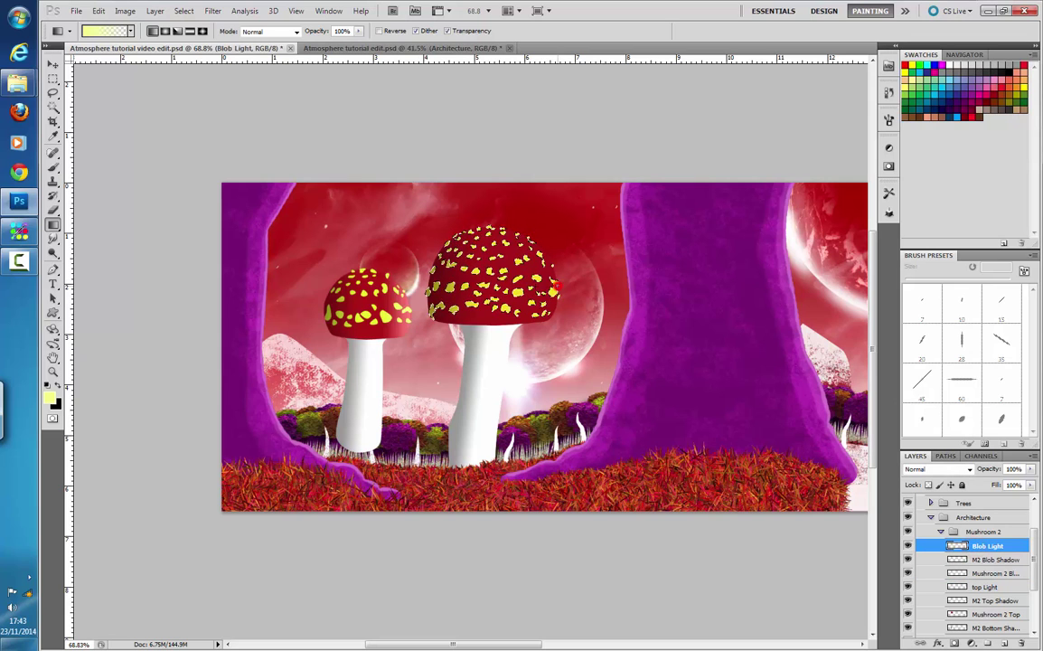
- Load the Mushroom 2 Top outline as a selection and apply a light pink-to-transparent gradient from the cap's right edge on top Light
{"action": "left_click", "coordinate": [994, 573]}
{"action": "left_click", "coordinate": [985, 588]}
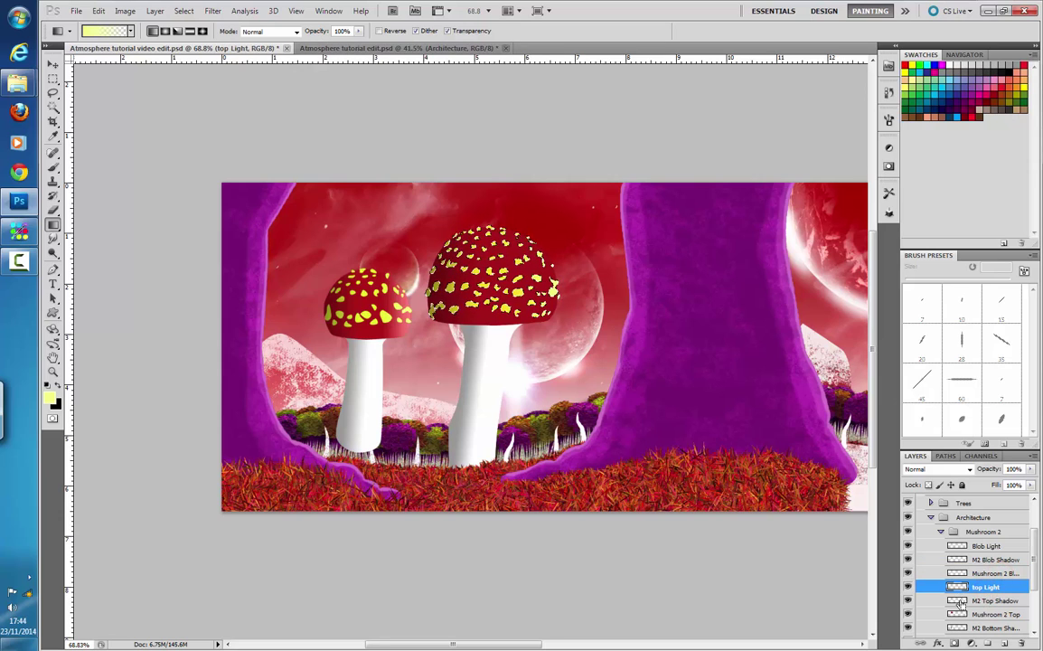
{"action": "left_click", "coordinate": [962, 618], "text": "ctrl"}
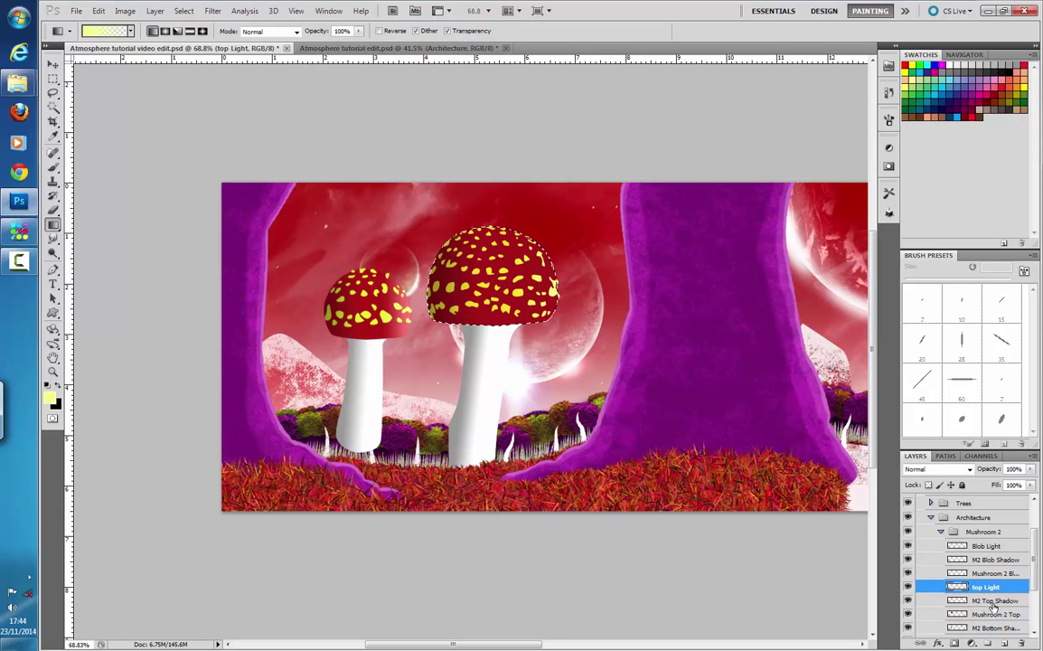
{"action": "left_click", "coordinate": [50, 395]}
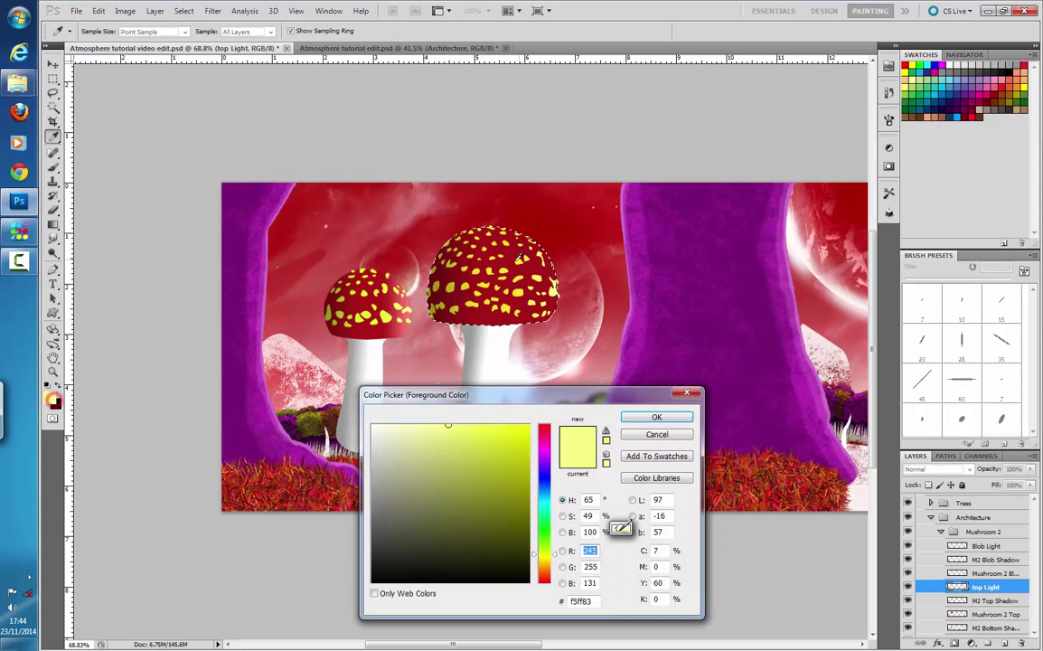
{"action": "left_click", "coordinate": [409, 297]}
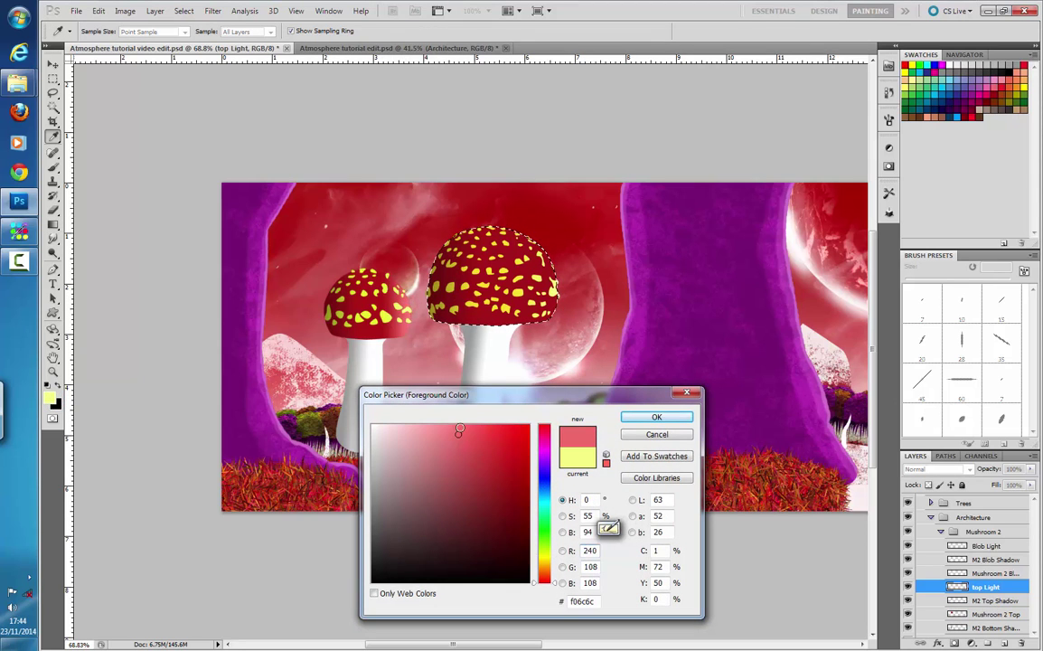
{"action": "left_click", "coordinate": [658, 417]}
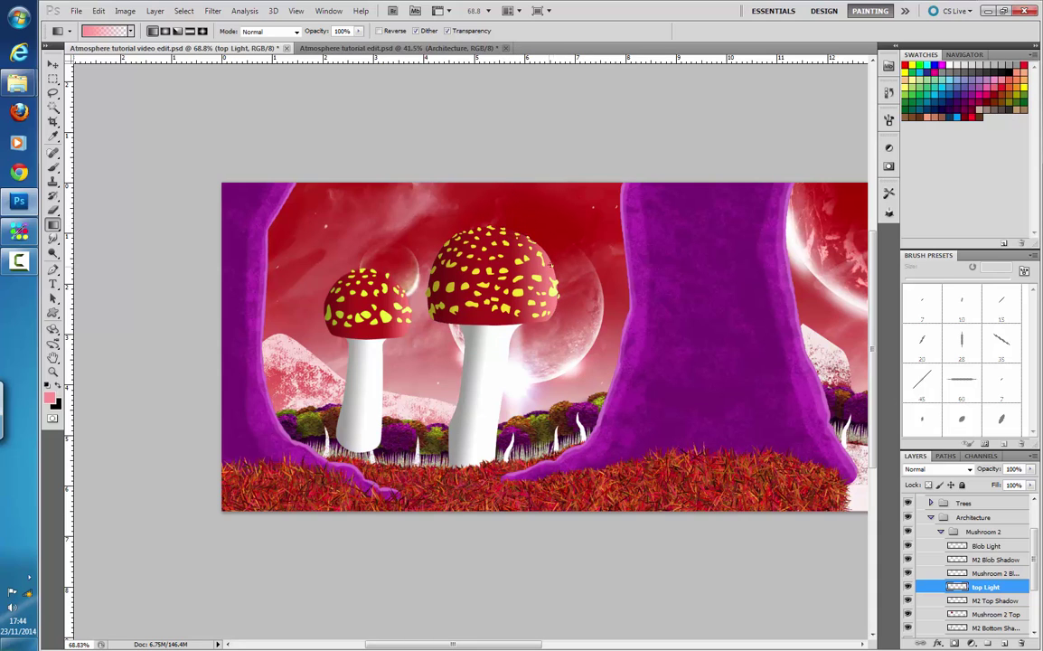
- Turn off Auto-Select for the Move tool and move the whole Mushroom 2 group up and slightly to the right
{"action": "left_click", "coordinate": [52, 65]}
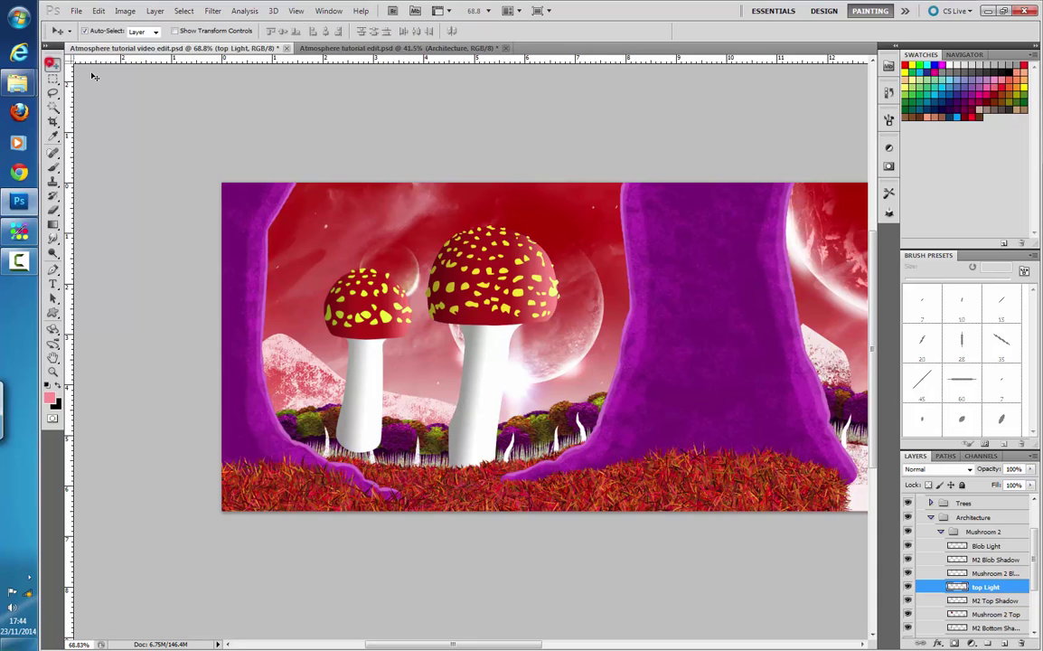
{"action": "left_click", "coordinate": [941, 532]}
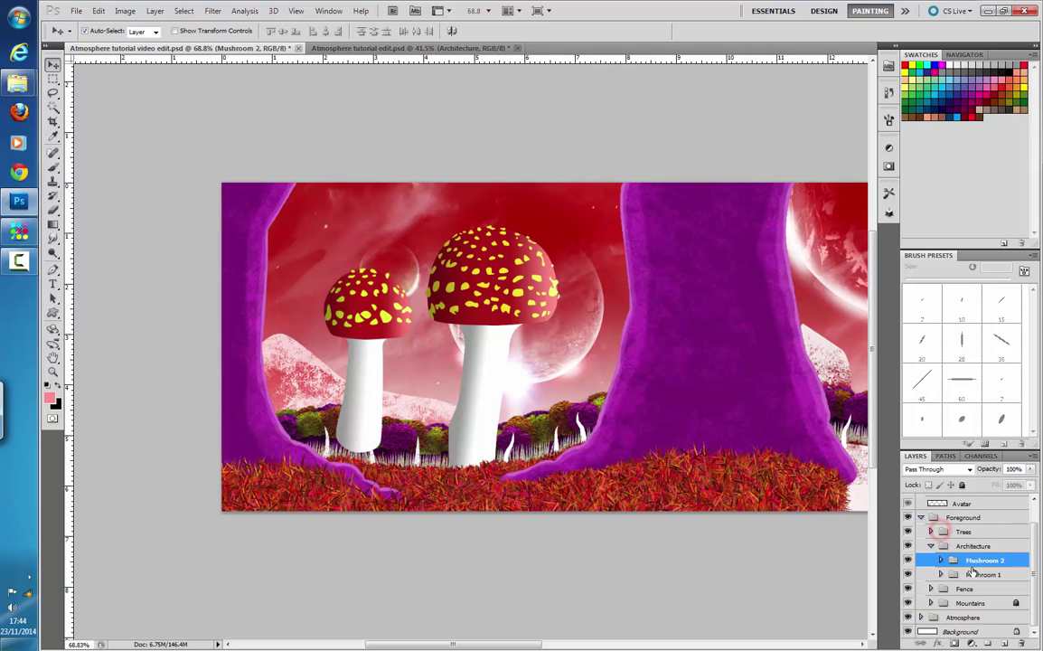
{"action": "left_click", "coordinate": [495, 288]}
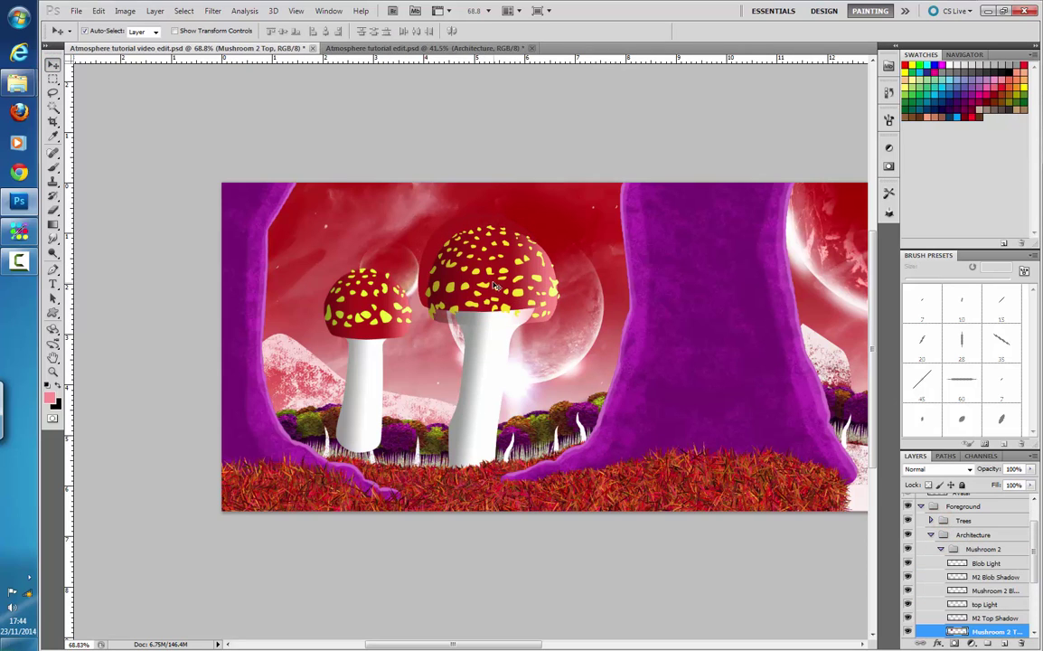
{"action": "left_click", "coordinate": [980, 549]}
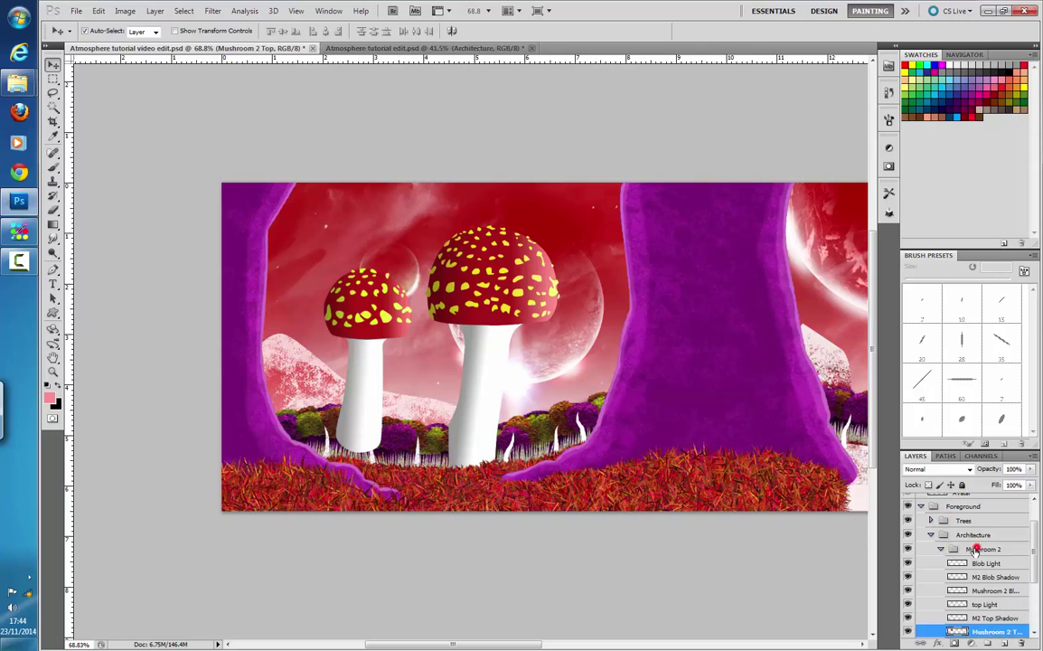
{"action": "left_click", "coordinate": [942, 549]}
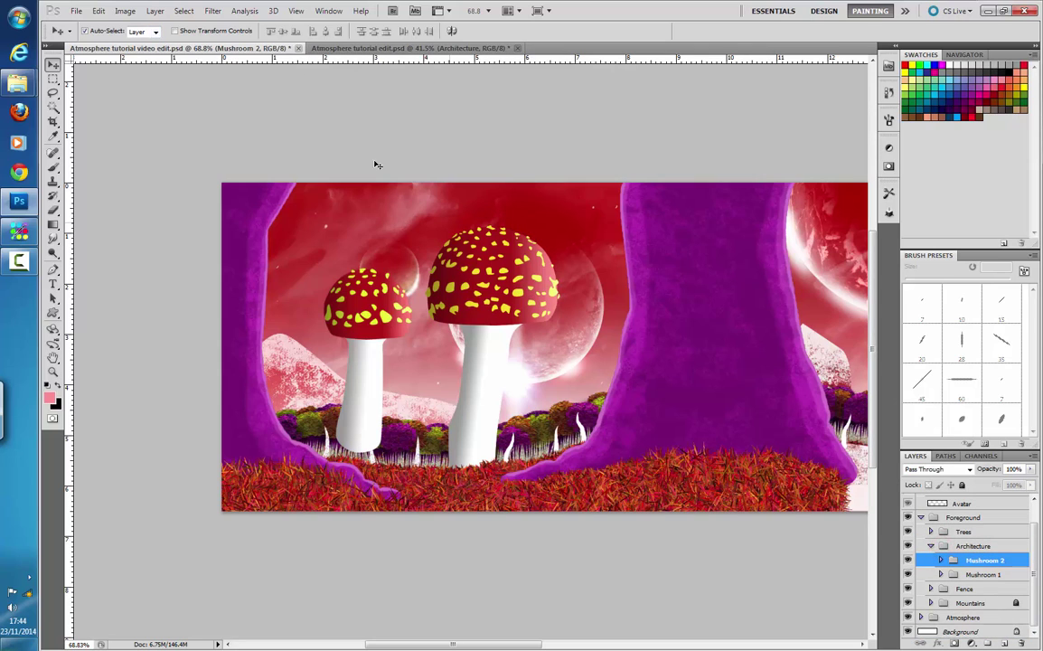
{"action": "left_click", "coordinate": [154, 34]}
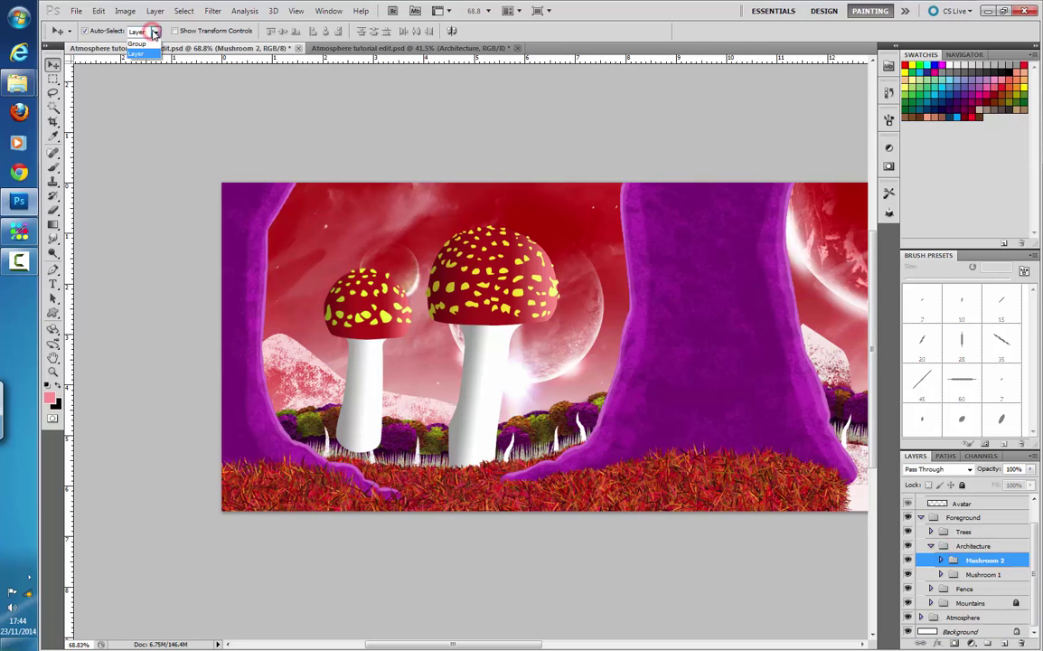
{"action": "left_click", "coordinate": [84, 31]}
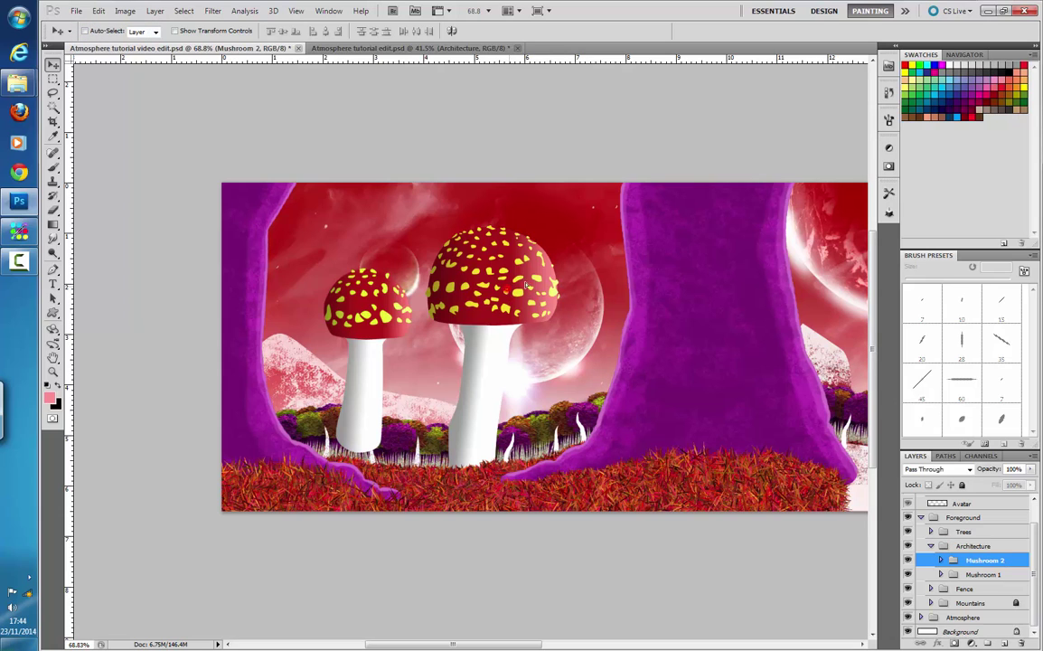
{"action": "left_click_drag", "start_coordinate": [490, 281], "coordinate": [513, 255]}
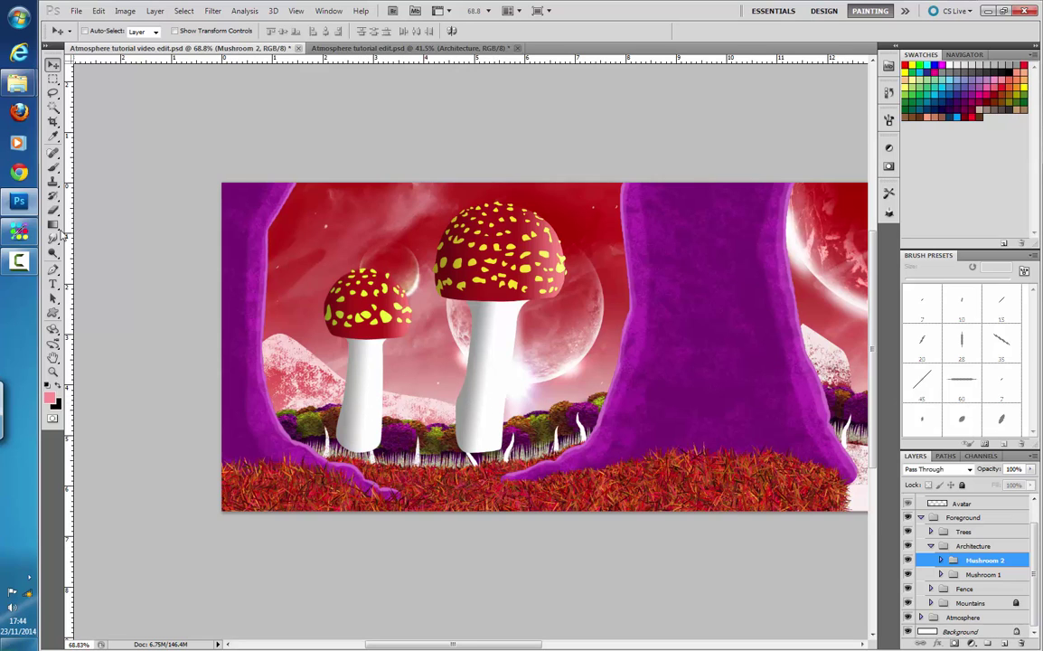
- Draw a closed Pen path bridging the lower stems of both mushrooms, with a sagging upper edge and a base along the fence bottom
{"action": "key", "text": "ctrl+plus"}
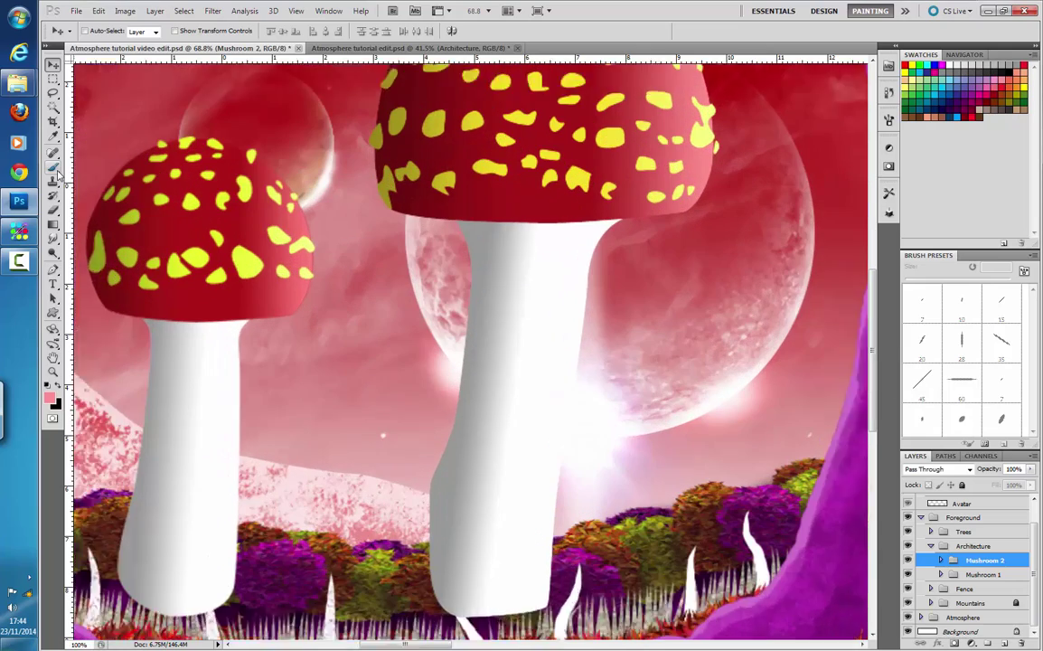
{"action": "key", "text": "ctrl+plus"}
{"action": "key", "text": "ctrl+plus"}
{"action": "left_click_drag", "start_coordinate": [288, 405], "coordinate": [443, 277]}
{"action": "left_click", "coordinate": [53, 271]}
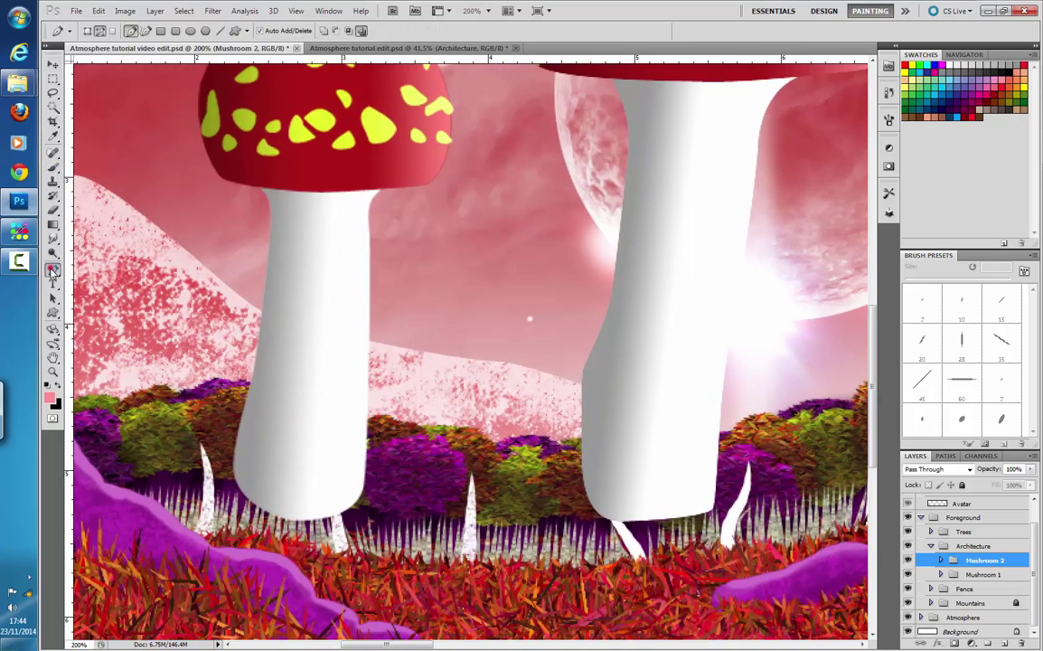
{"action": "left_click", "coordinate": [353, 348]}
{"action": "left_click_drag", "start_coordinate": [481, 362], "coordinate": [521, 365]}
{"action": "left_click", "coordinate": [627, 332]}
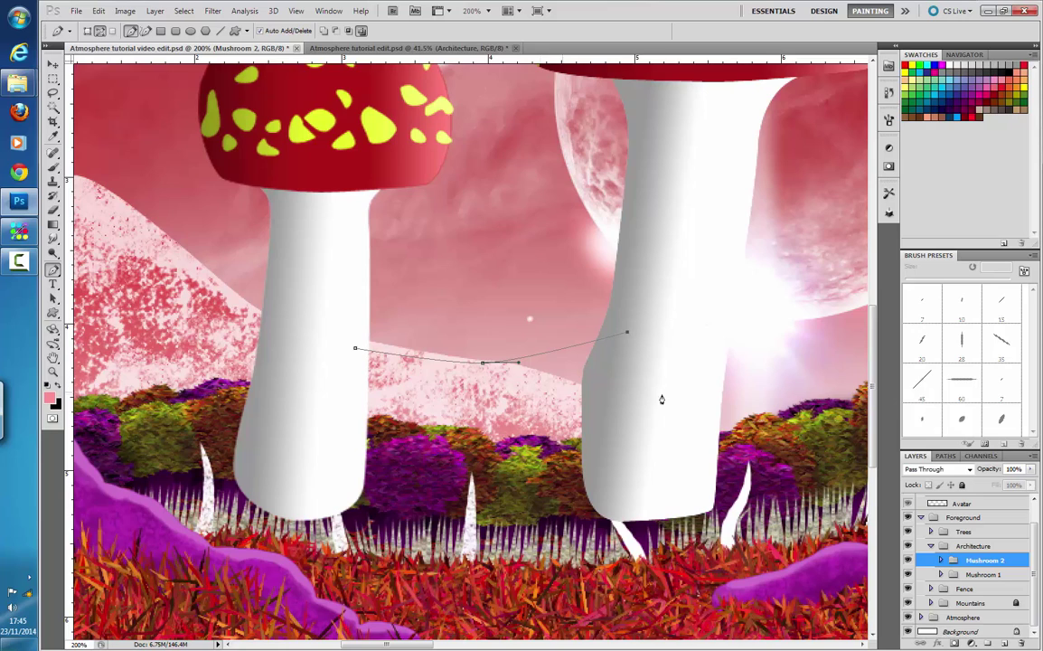
{"action": "left_click", "coordinate": [667, 522]}
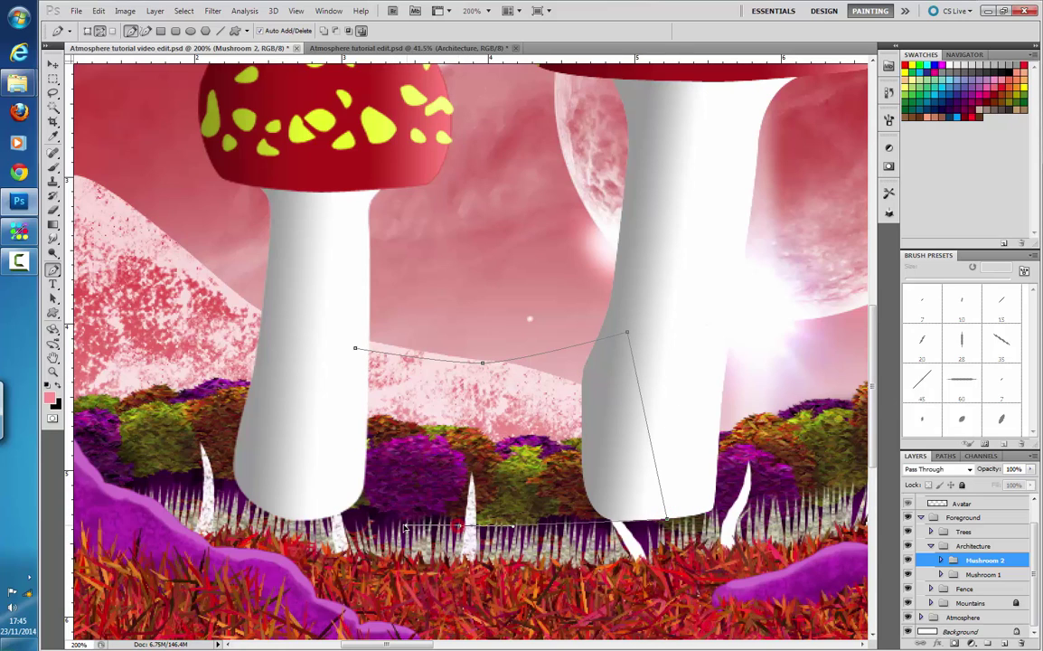
{"action": "left_click", "coordinate": [403, 529]}
{"action": "left_click_drag", "start_coordinate": [353, 351], "coordinate": [412, 348]}
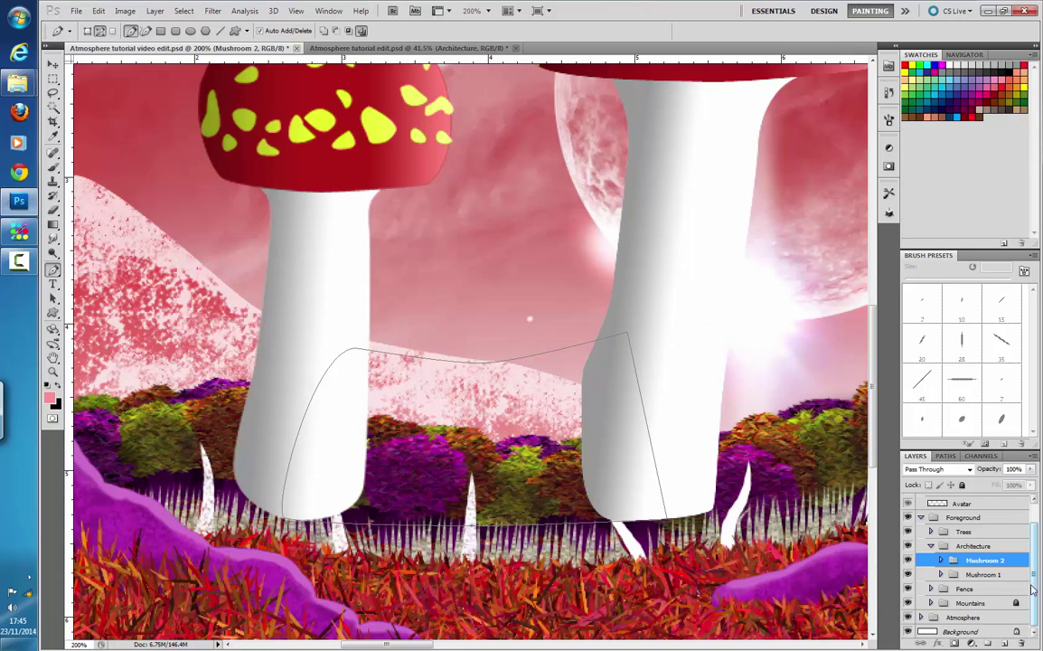
{"action": "left_click", "coordinate": [941, 561]}
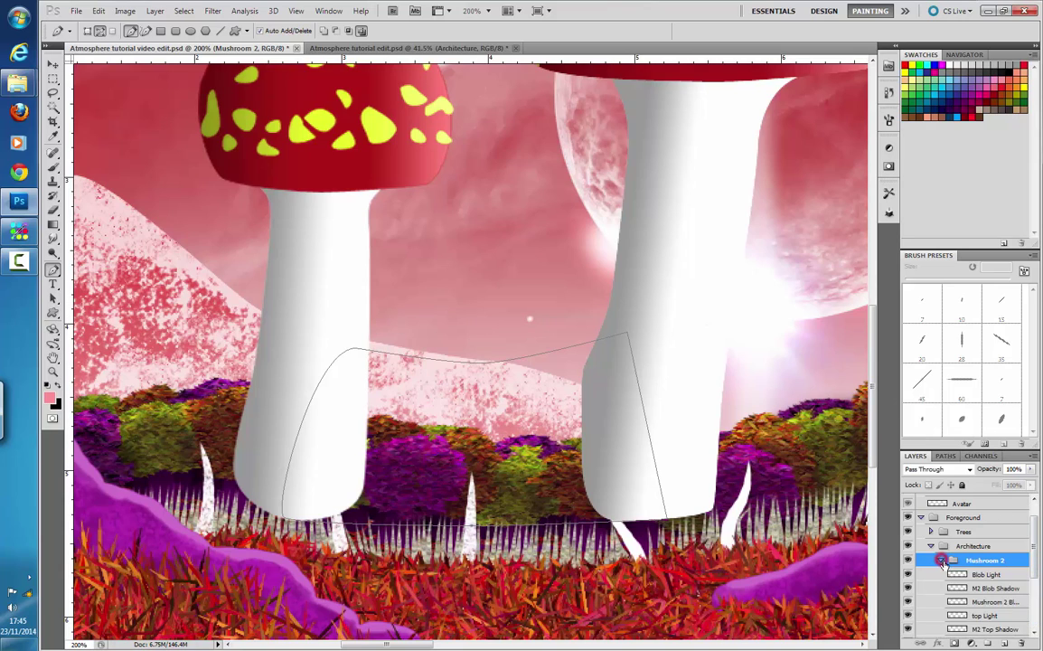
{"action": "left_click", "coordinate": [941, 561]}
{"action": "left_click", "coordinate": [942, 574]}
{"action": "left_click", "coordinate": [942, 574]}
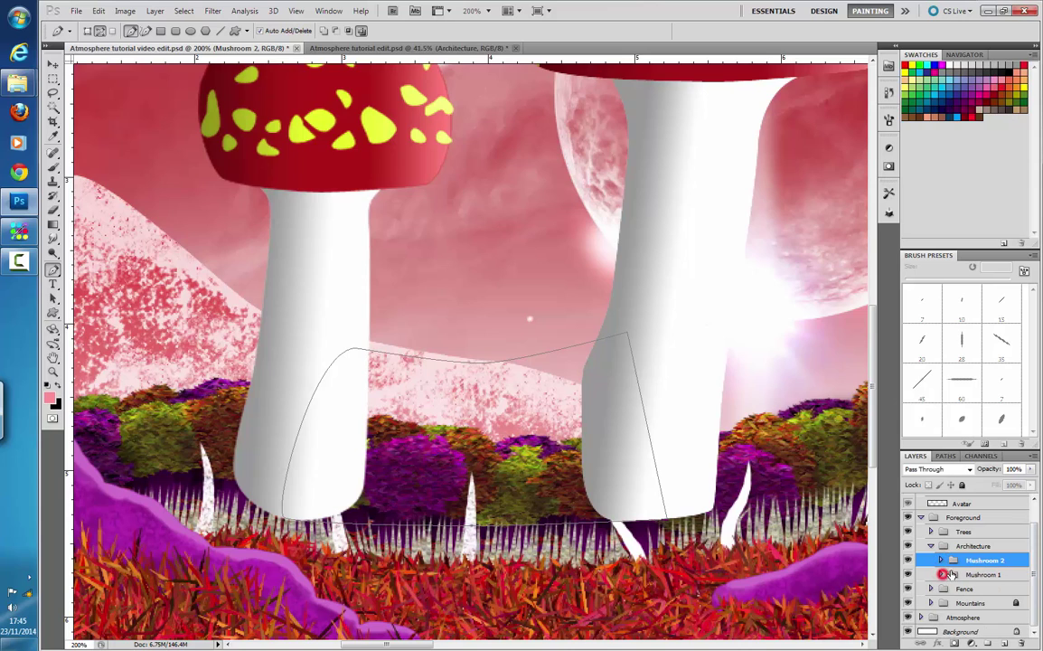
{"action": "left_click", "coordinate": [987, 641]}
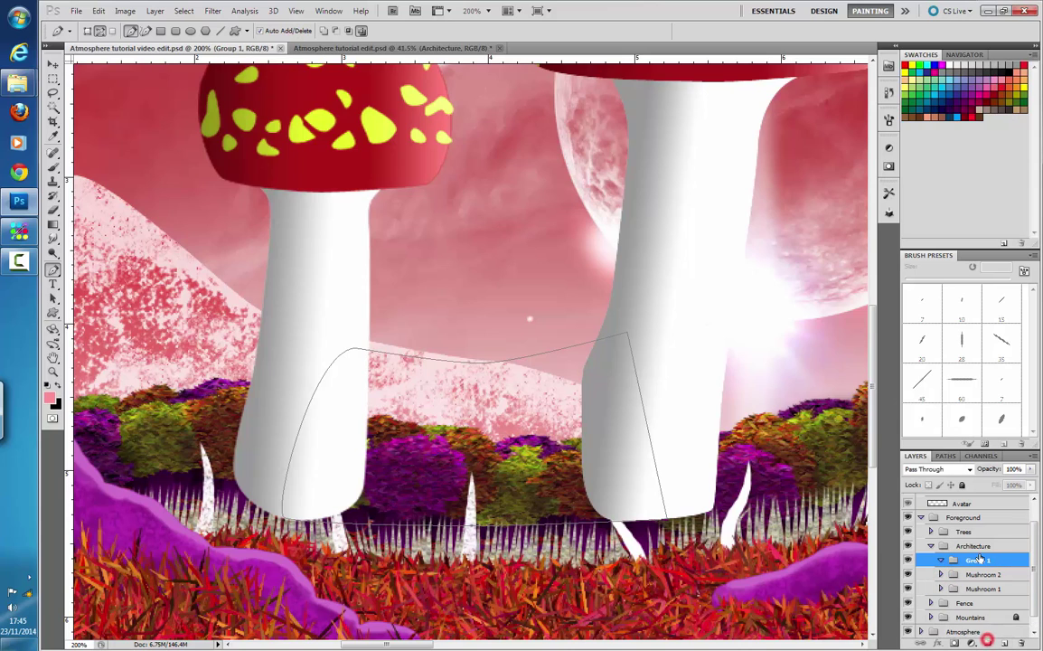
{"action": "left_click_drag", "start_coordinate": [980, 556], "coordinate": [982, 587]}
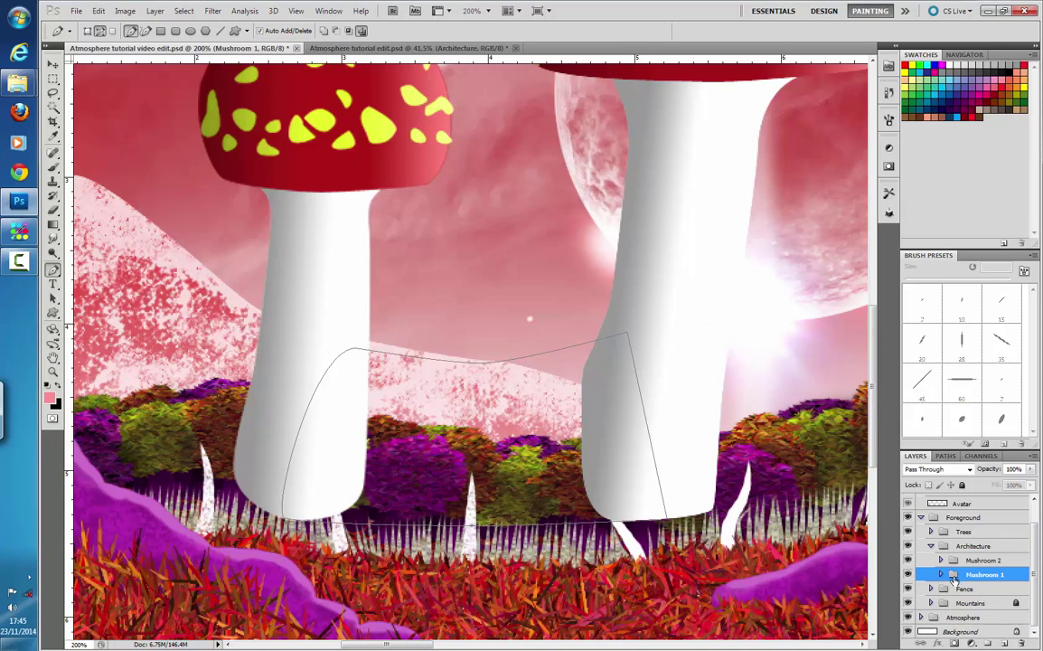
{"action": "left_click", "coordinate": [941, 575]}
{"action": "left_click", "coordinate": [941, 575]}
- Create a layer group directly below Mushroom 1 in the Architecture group and name it House Body
{"action": "left_click", "coordinate": [988, 643]}
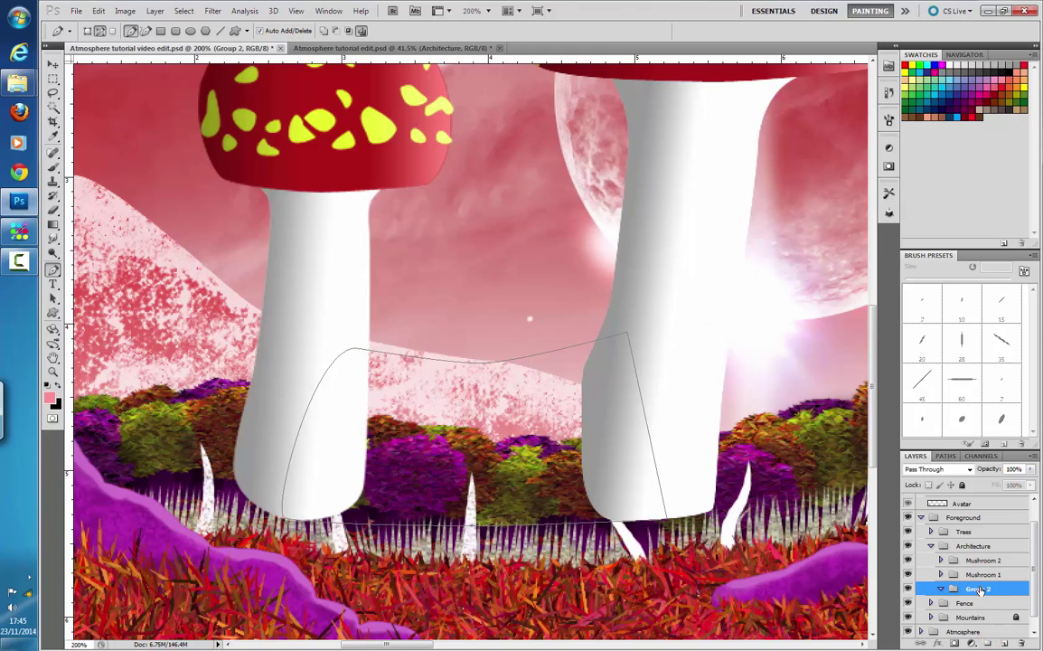
{"action": "double_click", "coordinate": [978, 589]}
{"action": "type", "text": "B"}
{"action": "type", "text": "ouse Bo"}
{"action": "type", "text": "dy"}
{"action": "key", "text": "Return"}
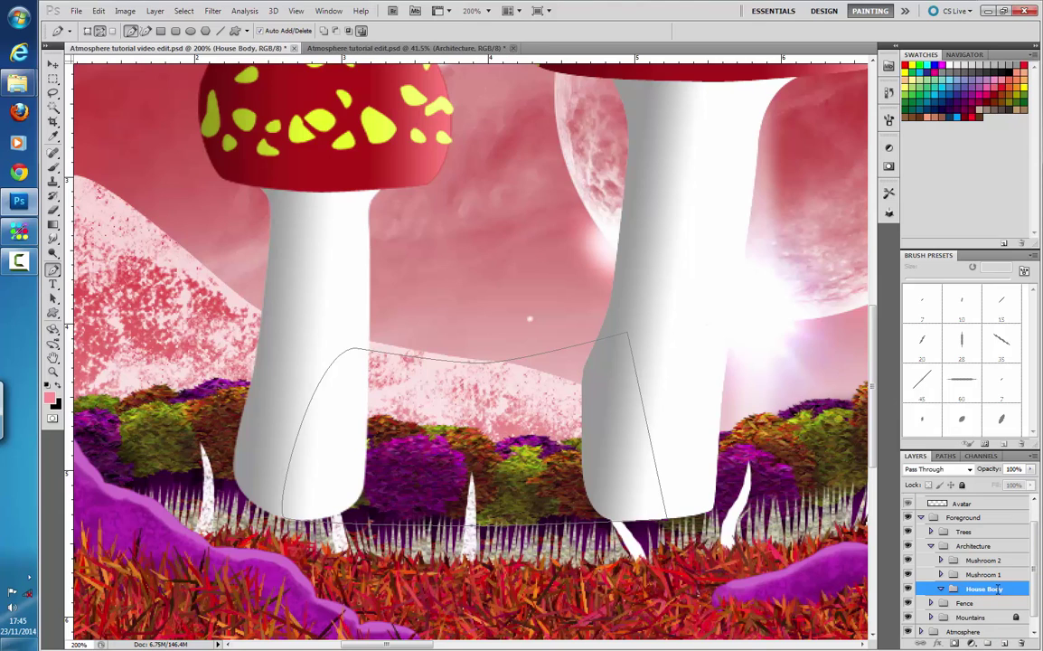
- Save the work path between the two stems as "M1 House Body" and load it as a new anti-aliased selection
{"action": "left_click", "coordinate": [946, 456]}
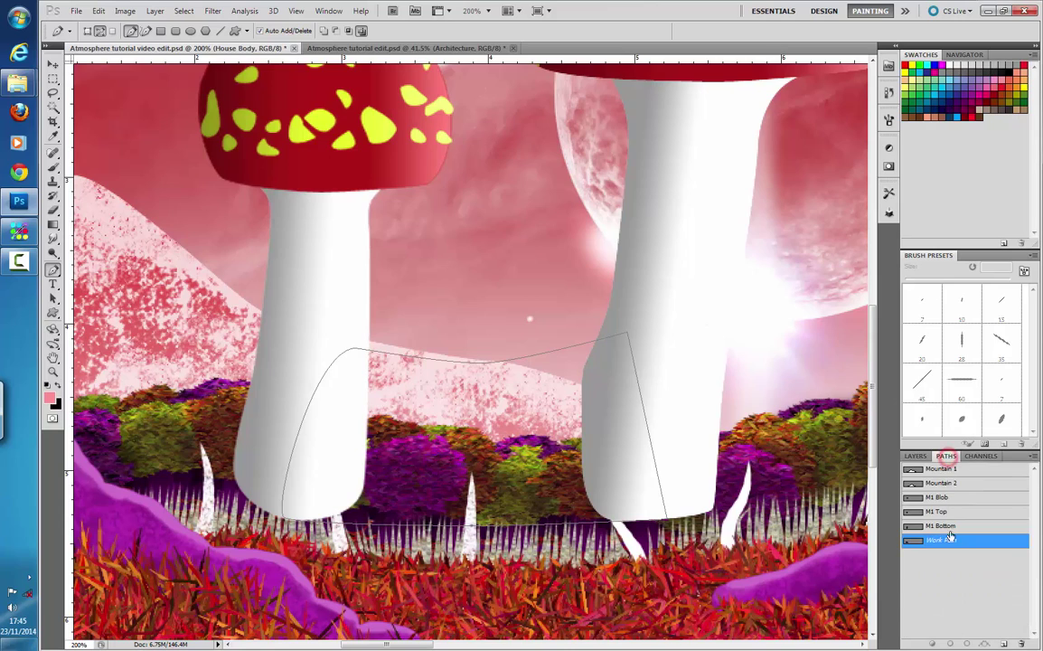
{"action": "double_click", "coordinate": [951, 544]}
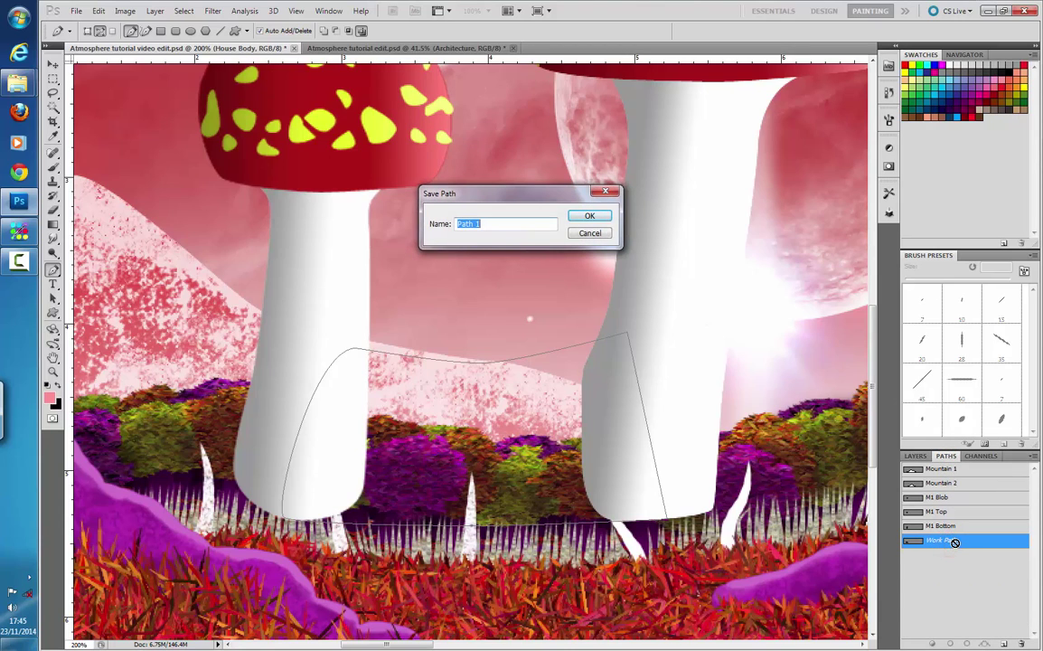
{"action": "type", "text": "MM1 House Body"}
{"action": "key", "text": "Return"}
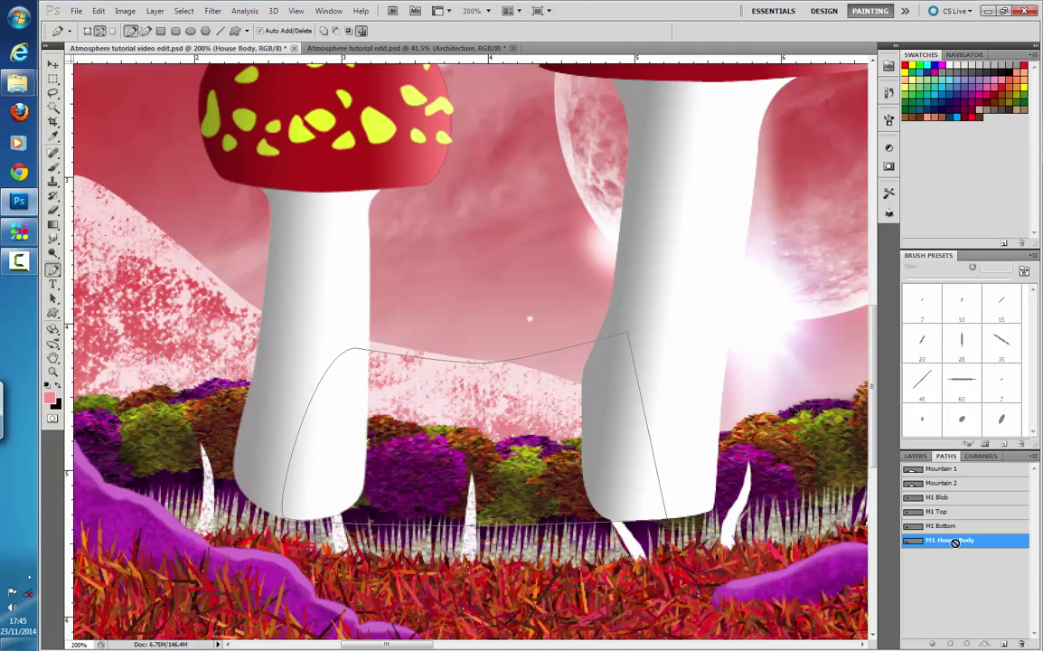
{"action": "right_click", "coordinate": [954, 544]}
{"action": "left_click", "coordinate": [977, 587]}
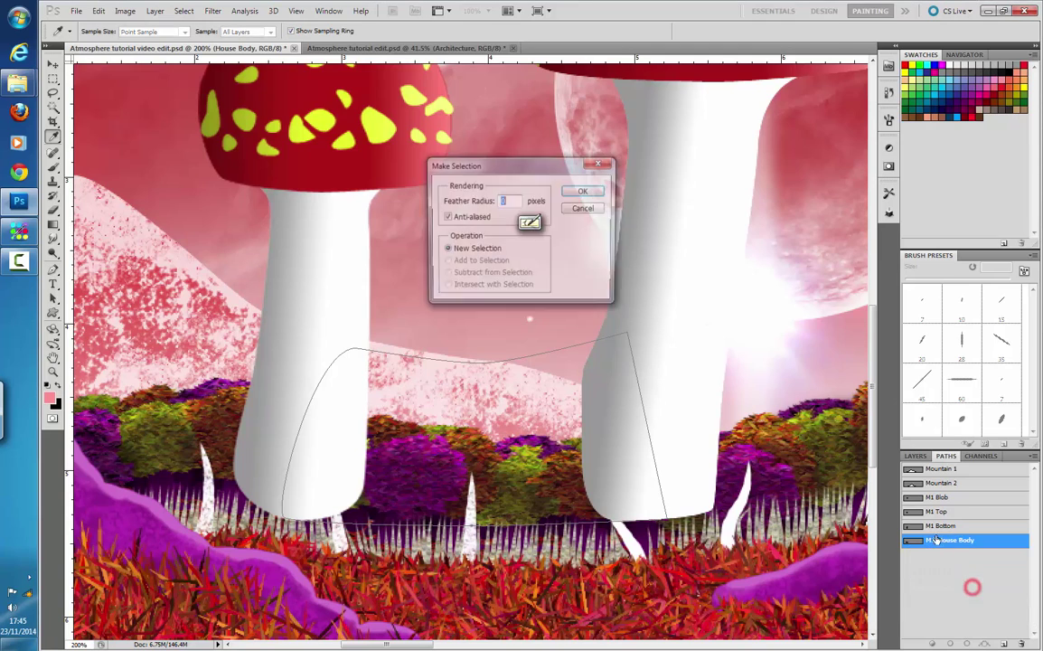
{"action": "key", "text": "Return"}
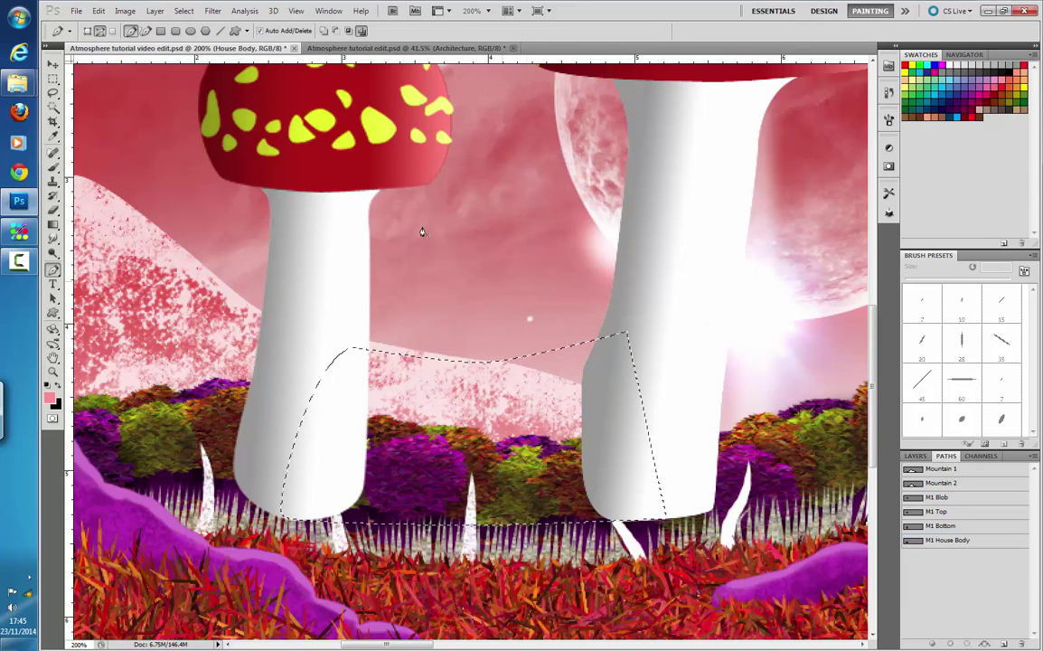
- Add a layer inside the House Body group, fill the selected house shape with white, and deselect
{"action": "left_click", "coordinate": [916, 457]}
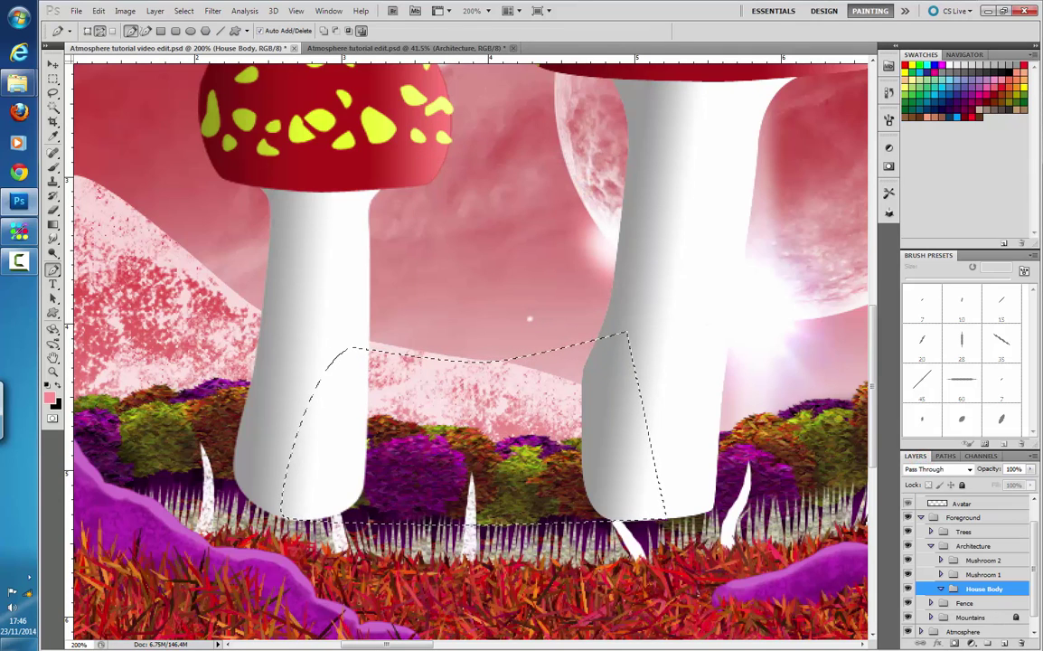
{"action": "left_click", "coordinate": [1004, 641]}
{"action": "left_click", "coordinate": [97, 10]}
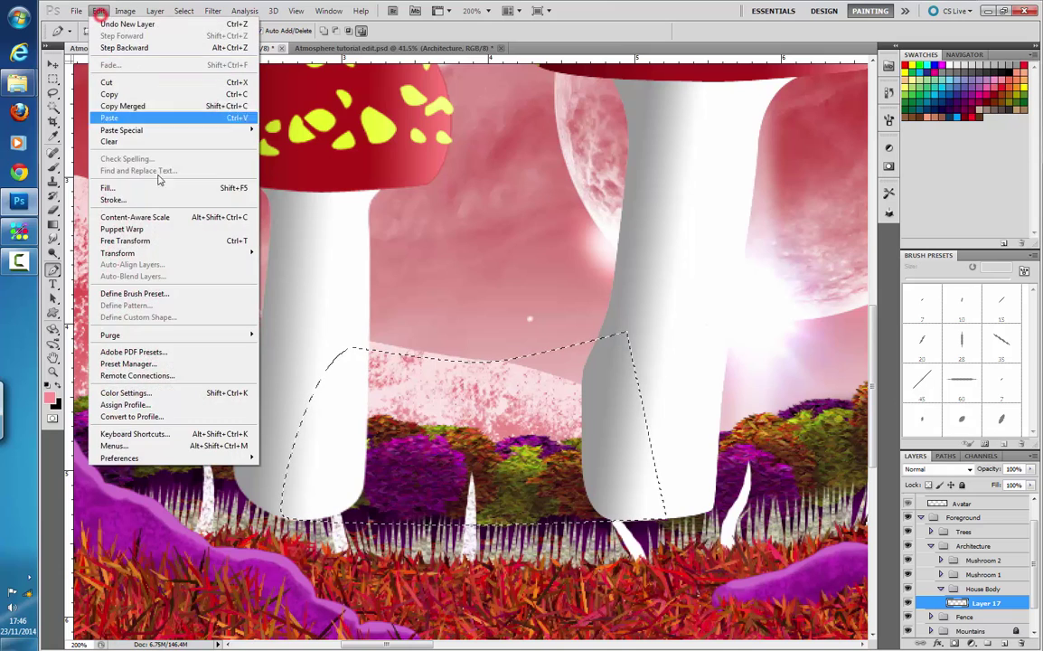
{"action": "left_click", "coordinate": [118, 176]}
{"action": "left_click", "coordinate": [543, 199]}
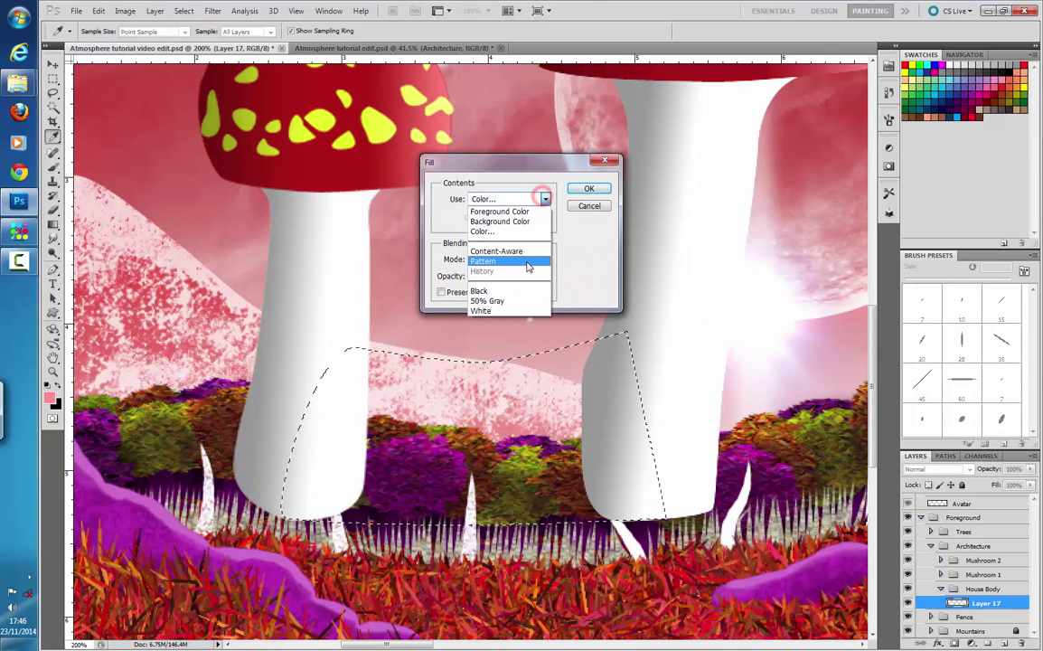
{"action": "left_click", "coordinate": [518, 313]}
{"action": "left_click", "coordinate": [589, 189]}
{"action": "key", "text": "p"}
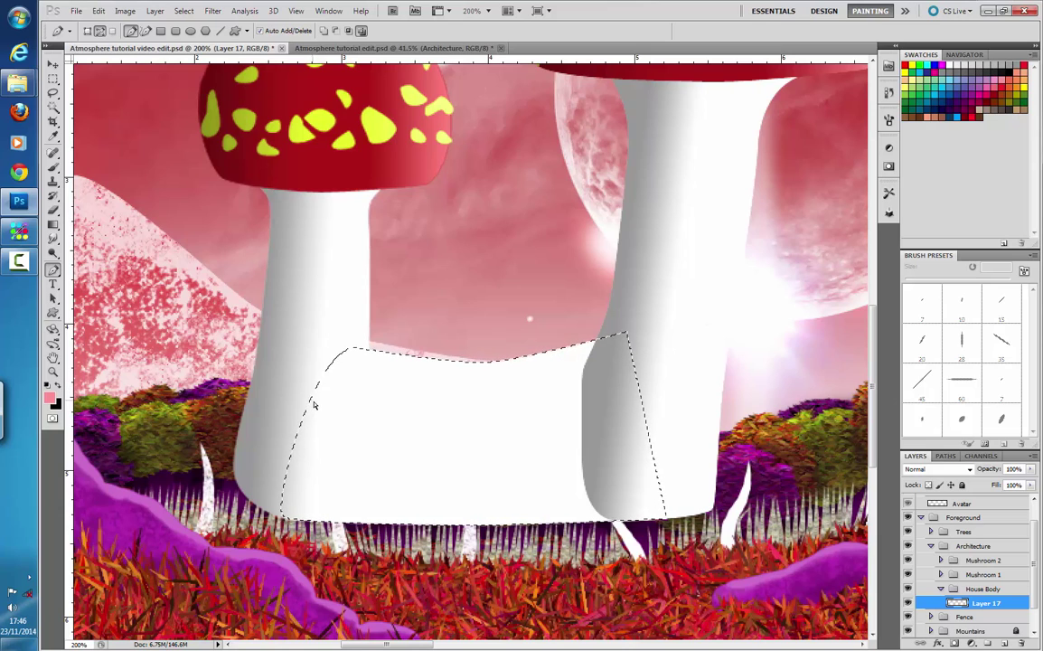
{"action": "key", "text": "ctrl+d"}
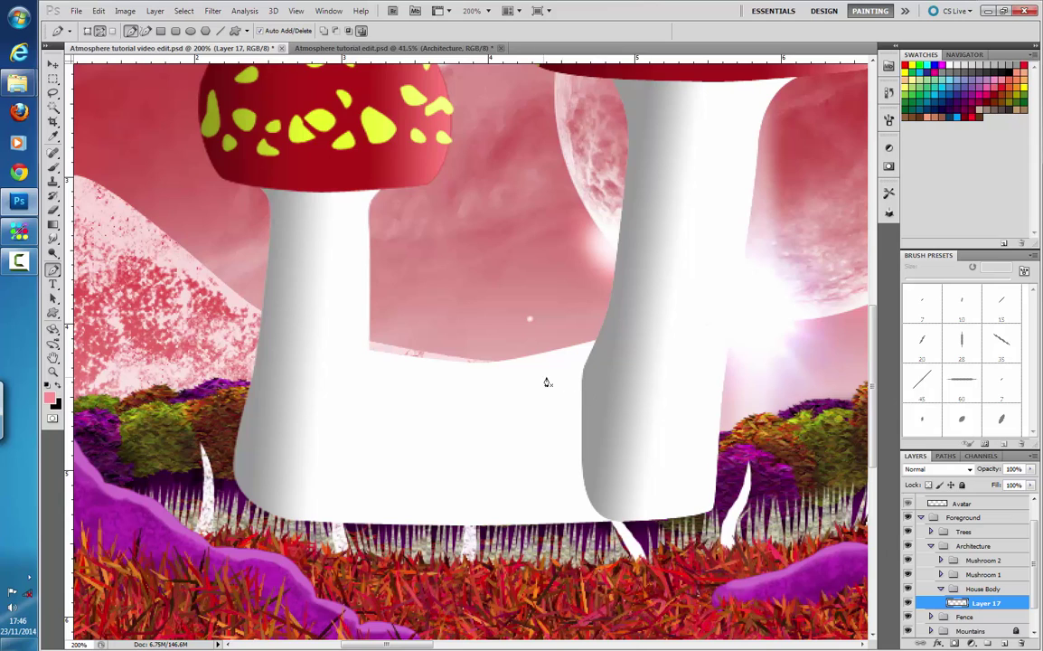
- On a new layer above the white house shape, load its outline as a selection and apply a black-to-transparent gradient from the tall stem's edge inward
{"action": "left_click", "coordinate": [58, 385]}
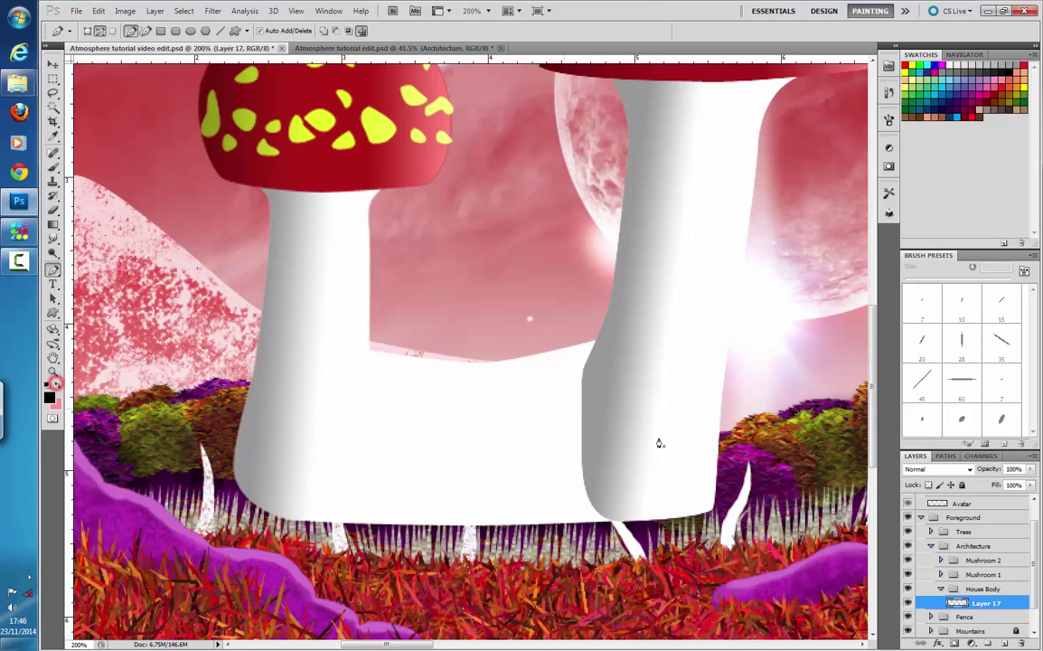
{"action": "left_click", "coordinate": [53, 223]}
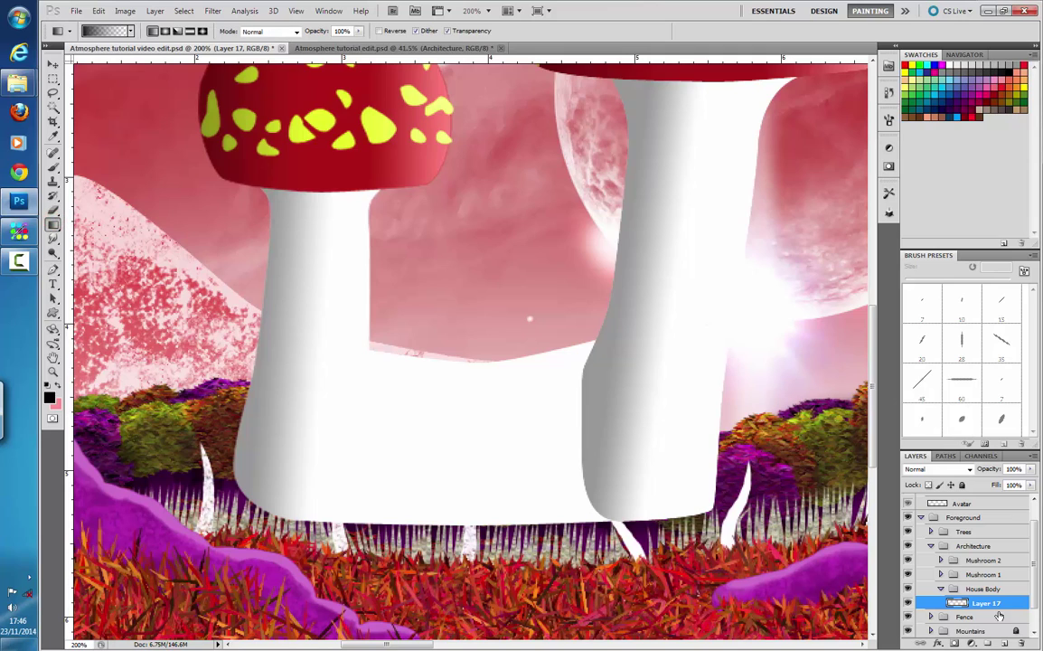
{"action": "left_click", "coordinate": [1005, 643]}
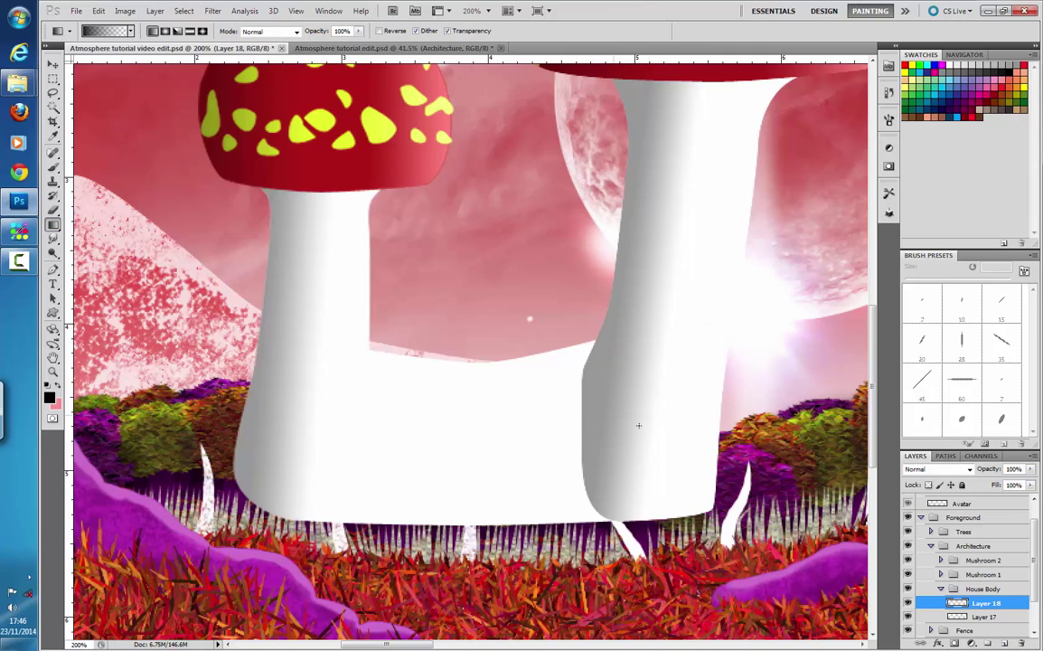
{"action": "left_click", "coordinate": [957, 617], "text": "ctrl"}
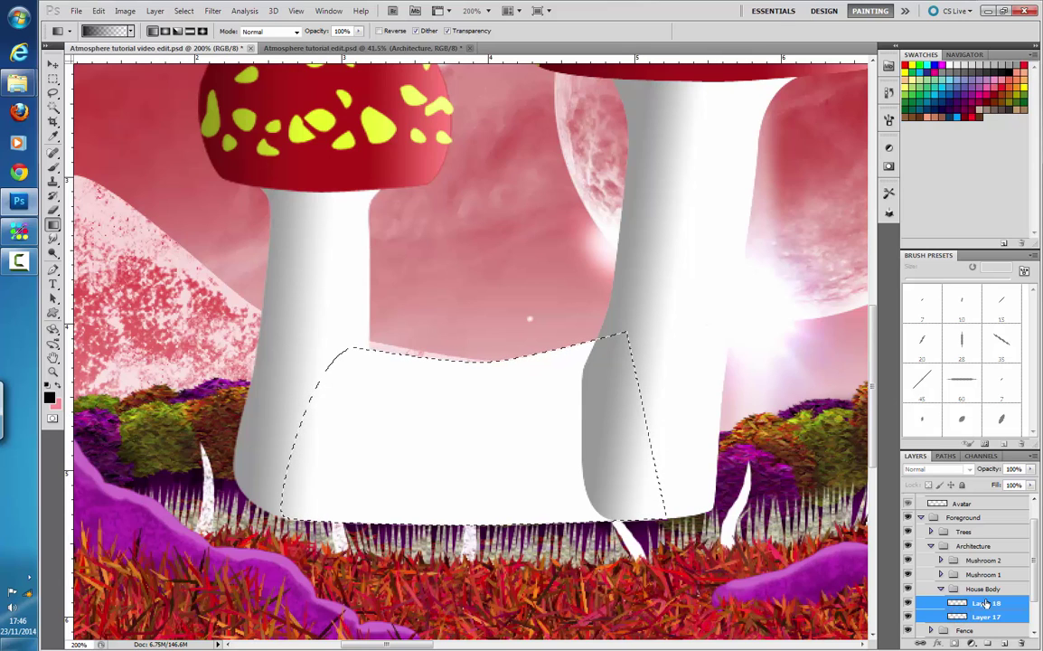
{"action": "left_click", "coordinate": [989, 603]}
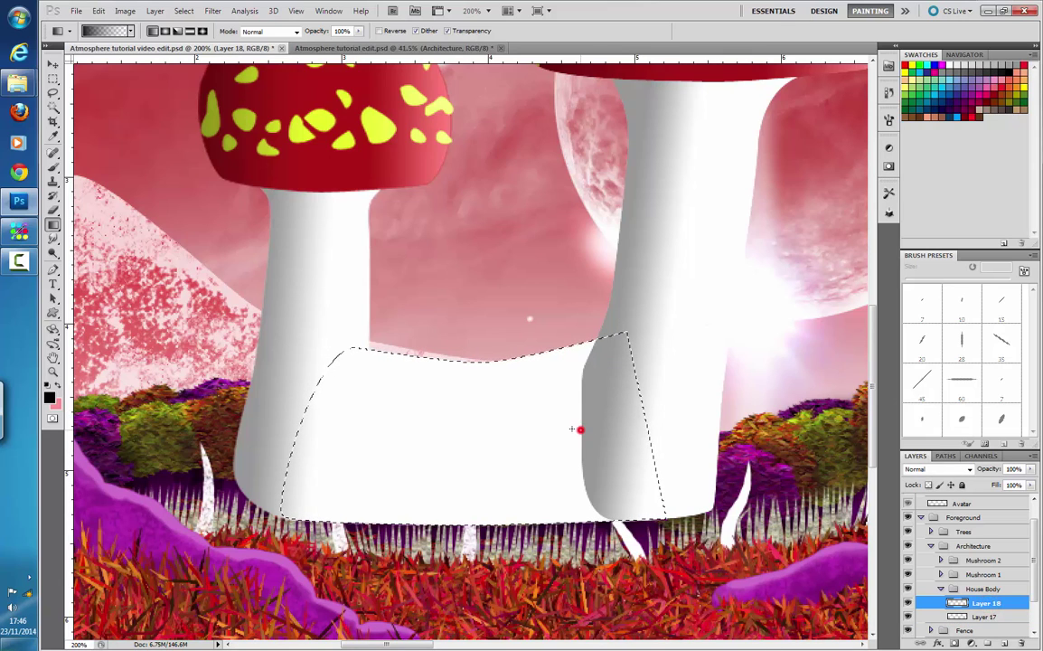
{"action": "left_click_drag", "start_coordinate": [454, 433], "coordinate": [579, 431]}
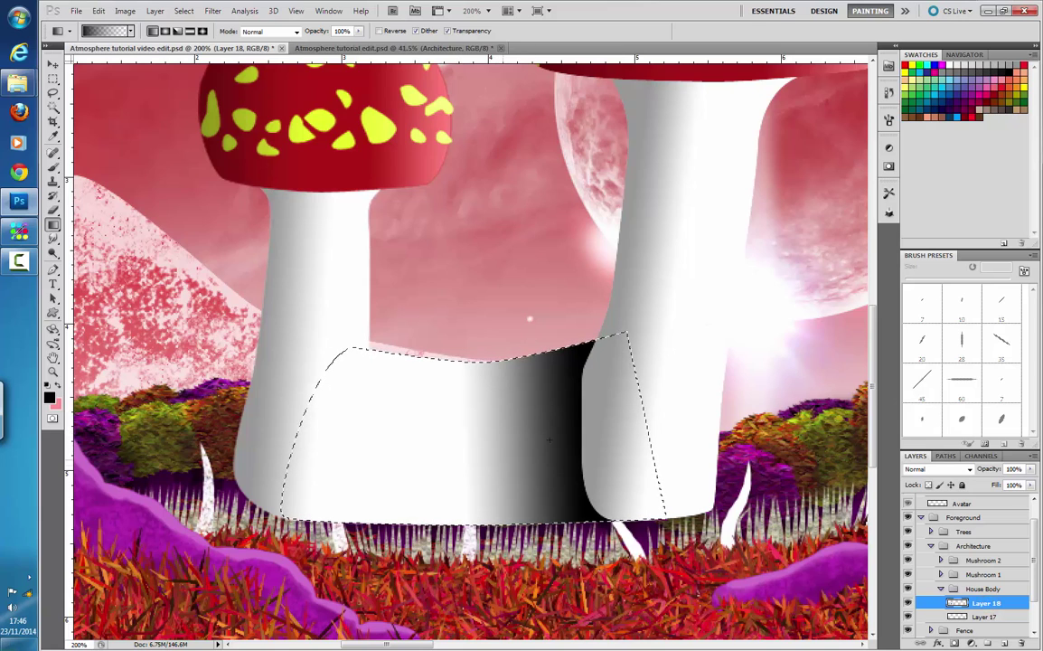
- Set the house shadow gradient layer's opacity to 40% and deselect the house outline
{"action": "left_click_drag", "start_coordinate": [1022, 470], "coordinate": [982, 469]}
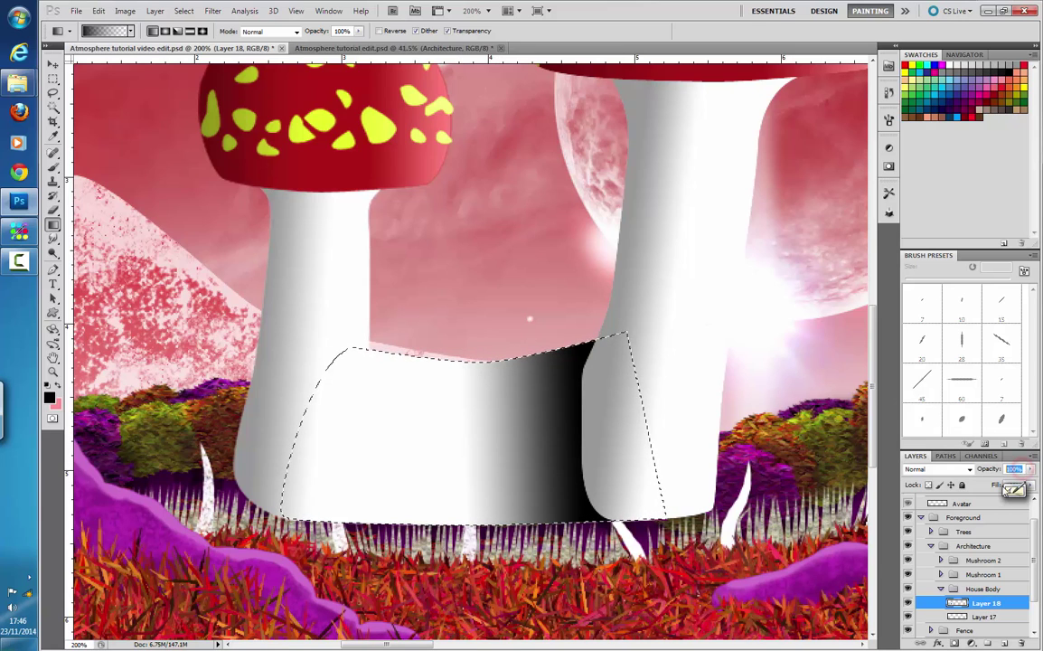
{"action": "type", "text": "40"}
{"action": "key", "text": "Return"}
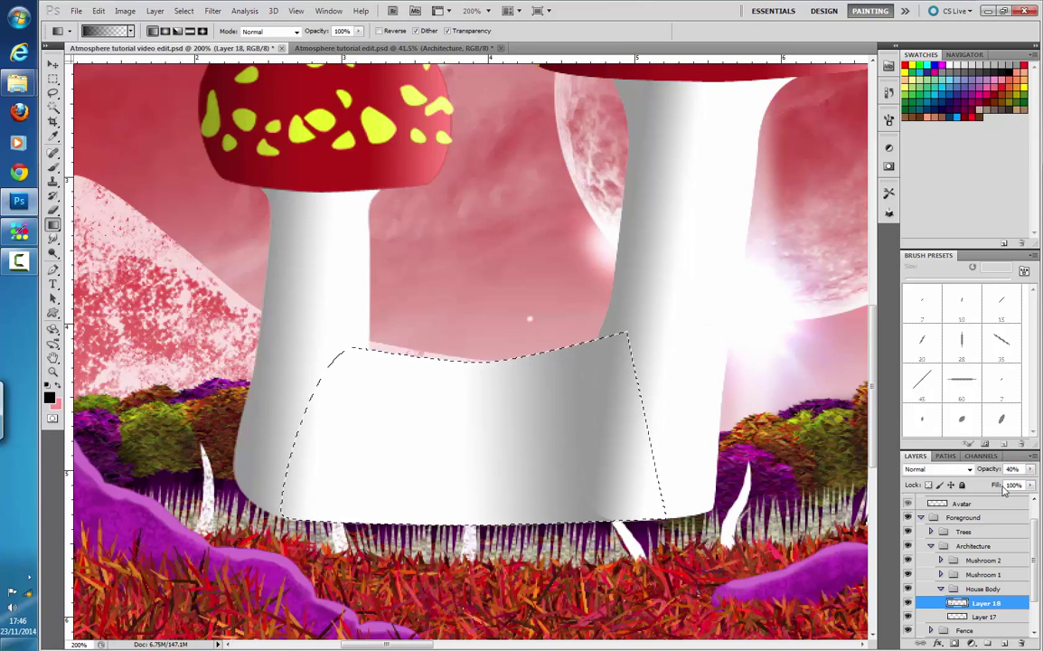
{"action": "key", "text": "ctrl+d"}
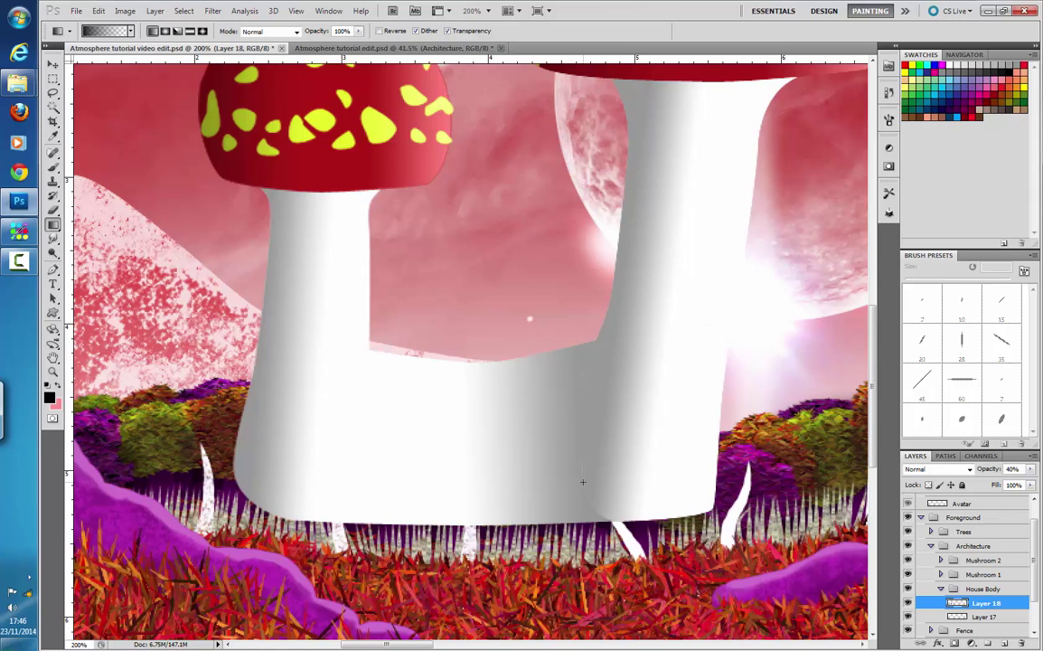
- Examine the joined mushroom house as a whole and compare it with the finished banner in Atmosphere tutorial edit.psd
{"action": "key", "text": "ctrl+minus"}
{"action": "key", "text": "ctrl+minus"}
{"action": "key", "text": "ctrl+minus"}
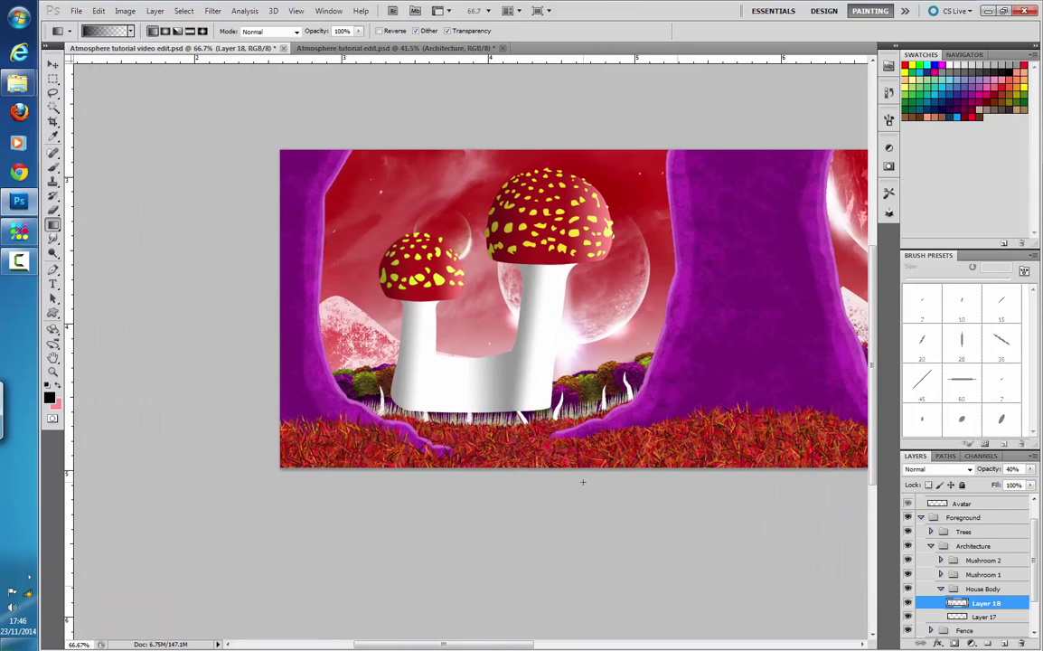
{"action": "key", "text": "ctrl+plus"}
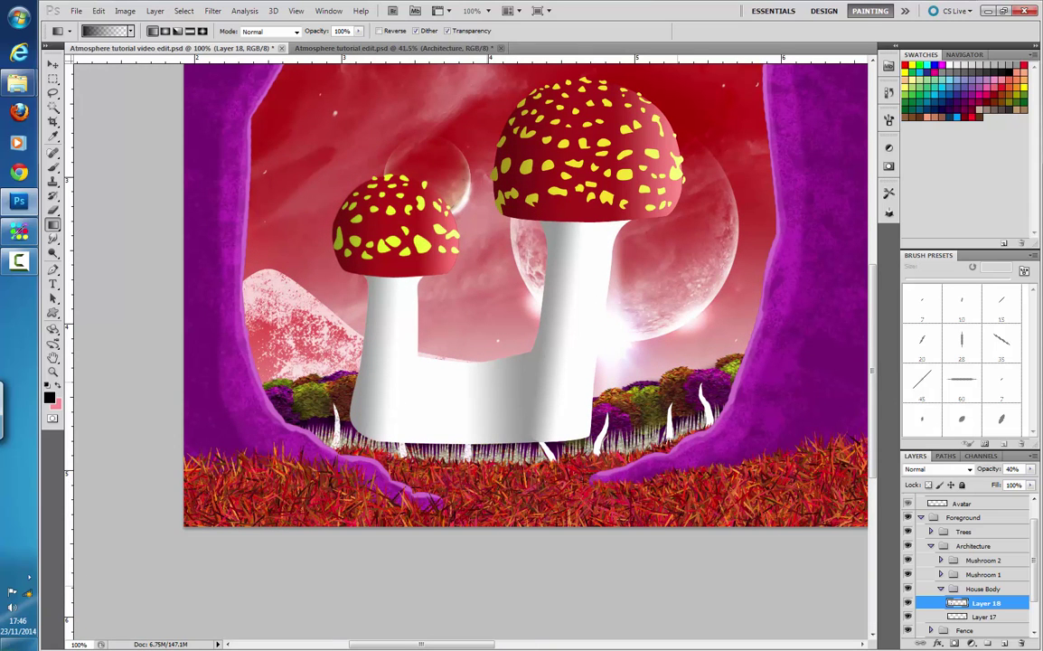
{"action": "left_click", "coordinate": [427, 50]}
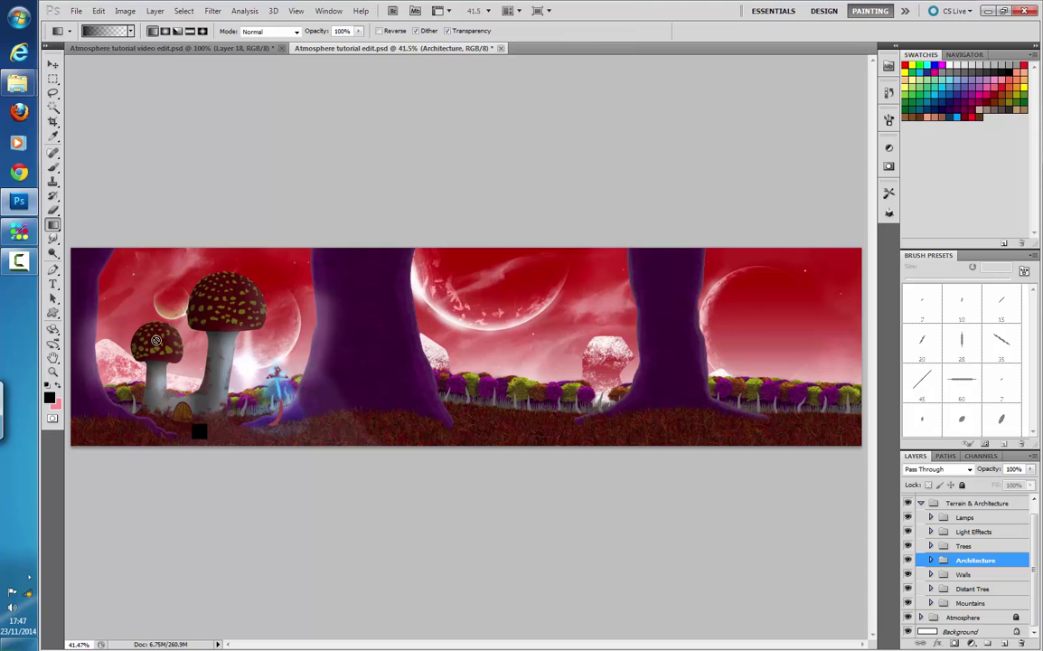
{"action": "left_click", "coordinate": [215, 47]}
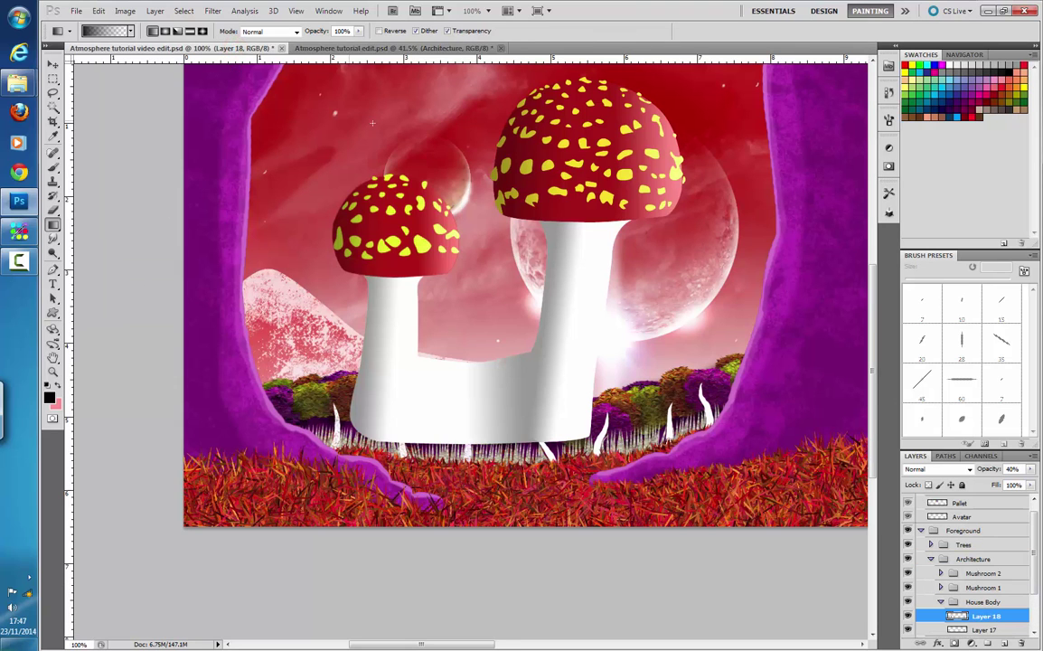
- Rename the white house shape's layer as House Body
{"action": "scroll", "coordinate": [983, 602], "scroll_direction": "down", "scroll_amount": 2}
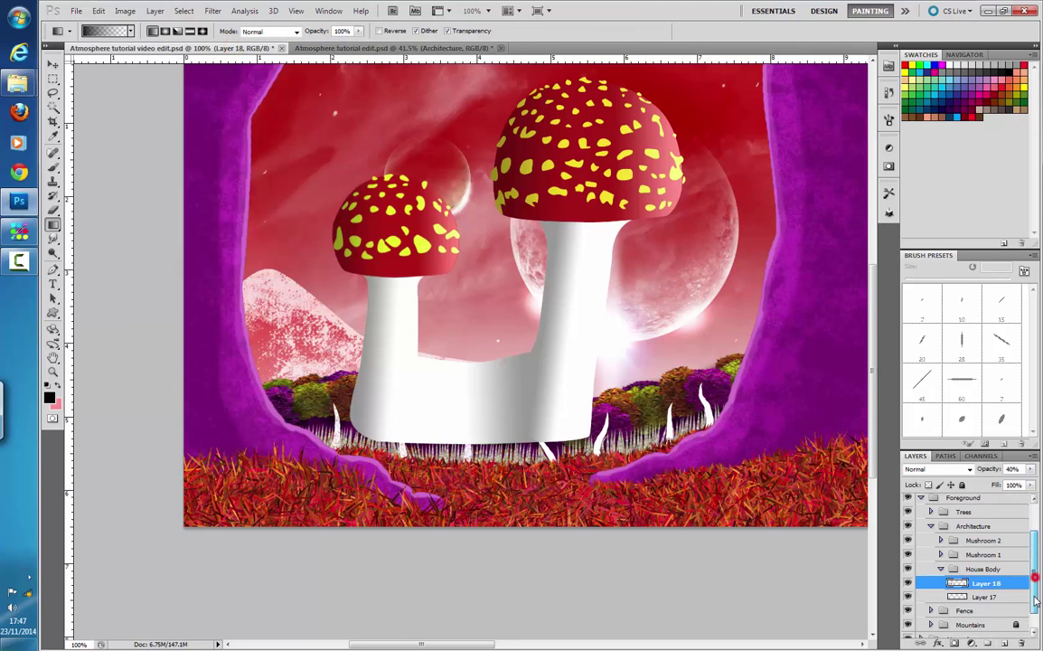
{"action": "double_click", "coordinate": [983, 601]}
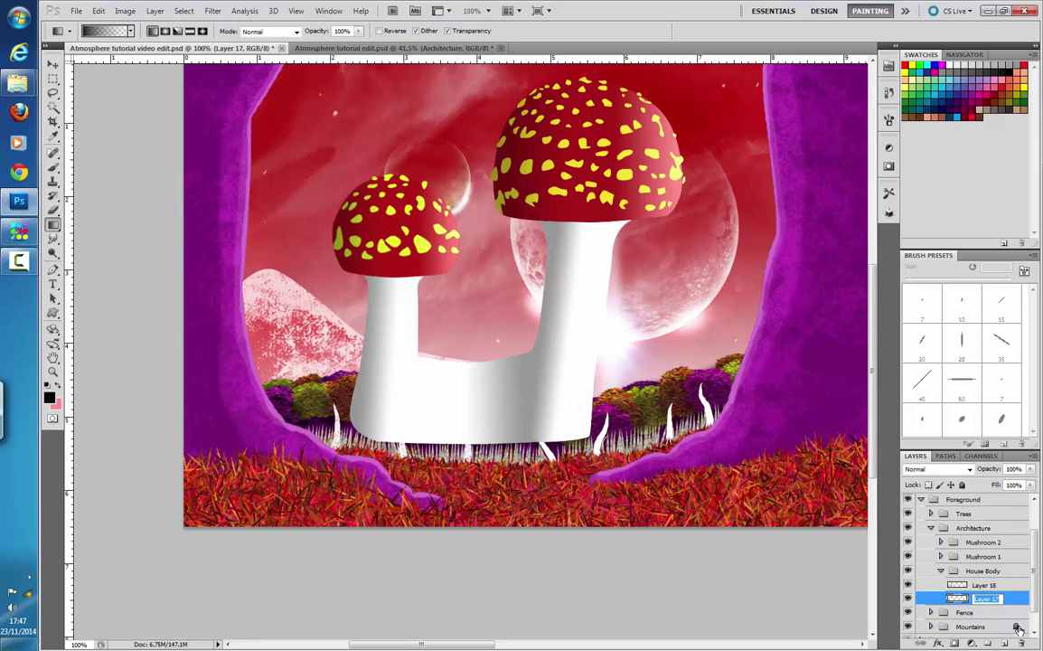
{"action": "type", "text": "House Body"}
{"action": "key", "text": "Return"}
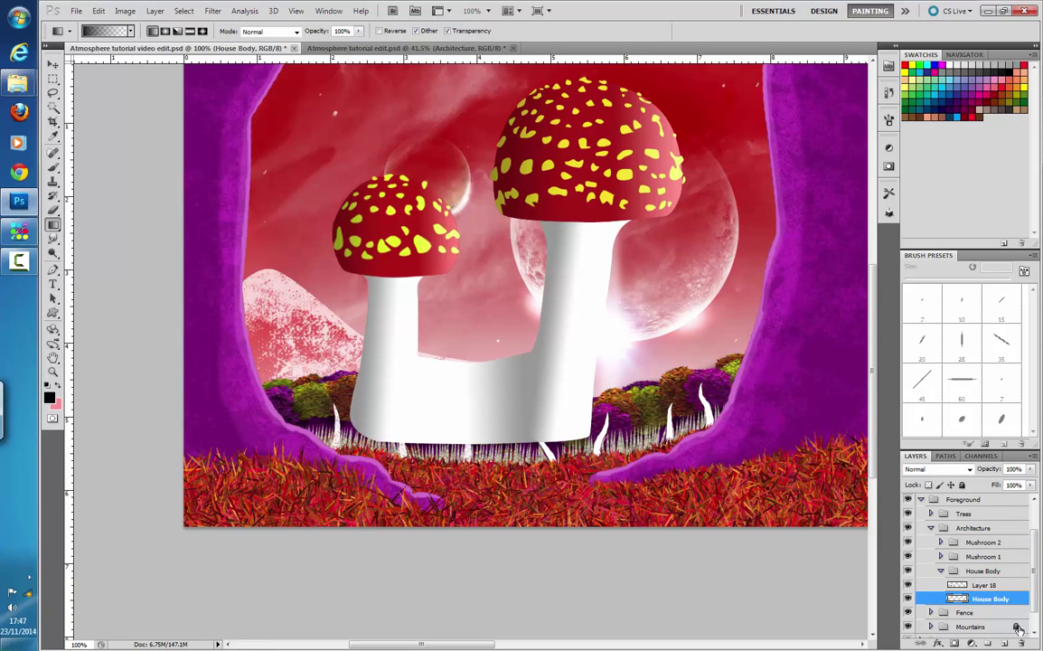
{"action": "double_click", "coordinate": [994, 585]}
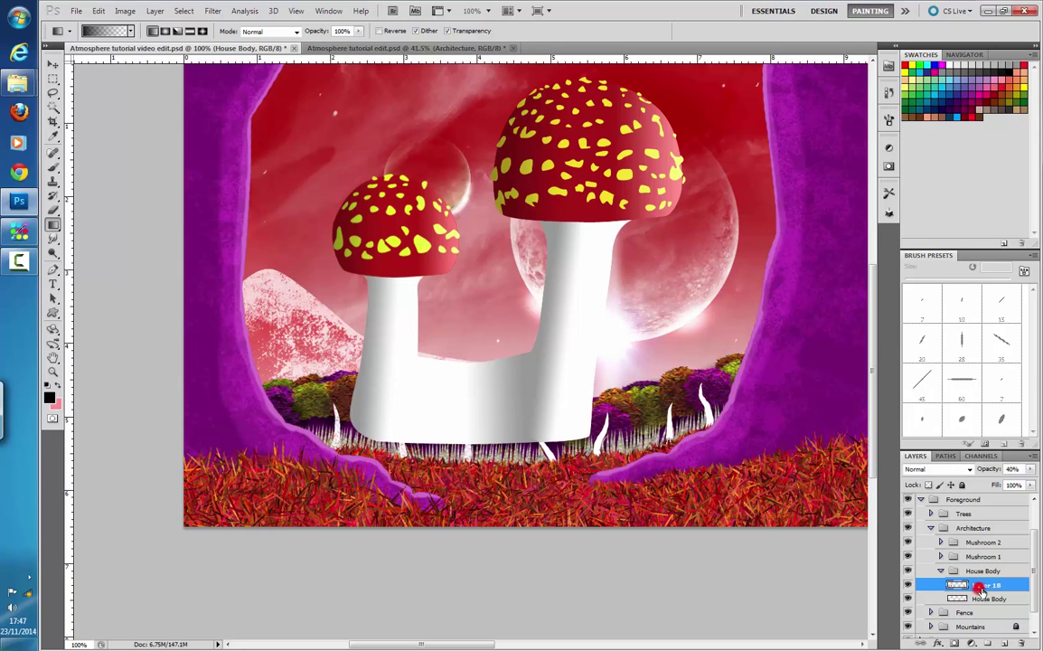
{"action": "left_click", "coordinate": [926, 65]}
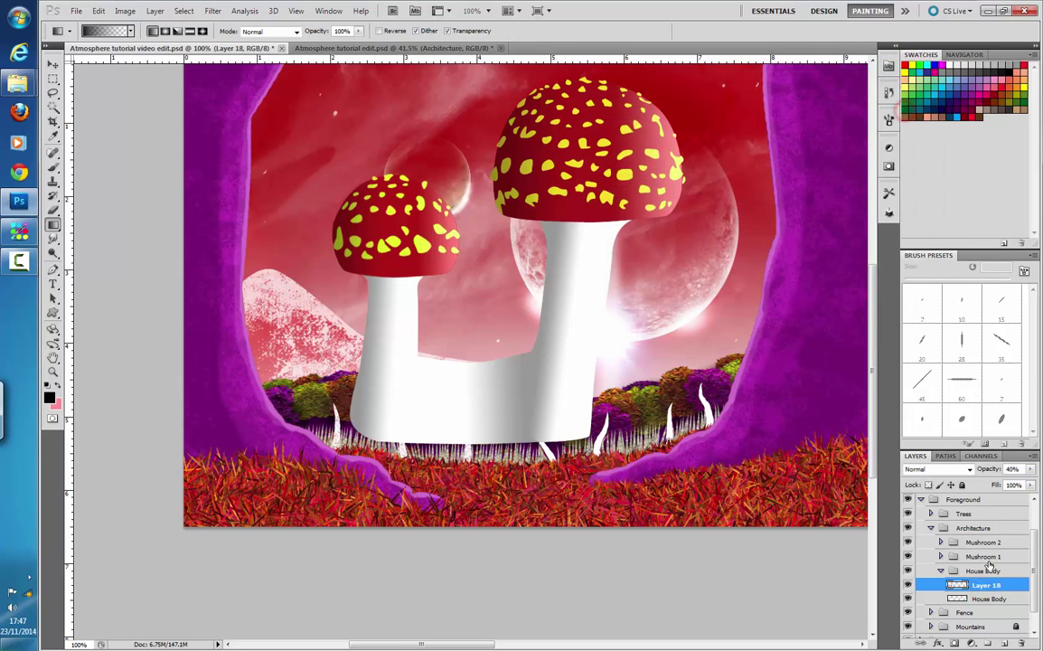
{"action": "double_click", "coordinate": [990, 587]}
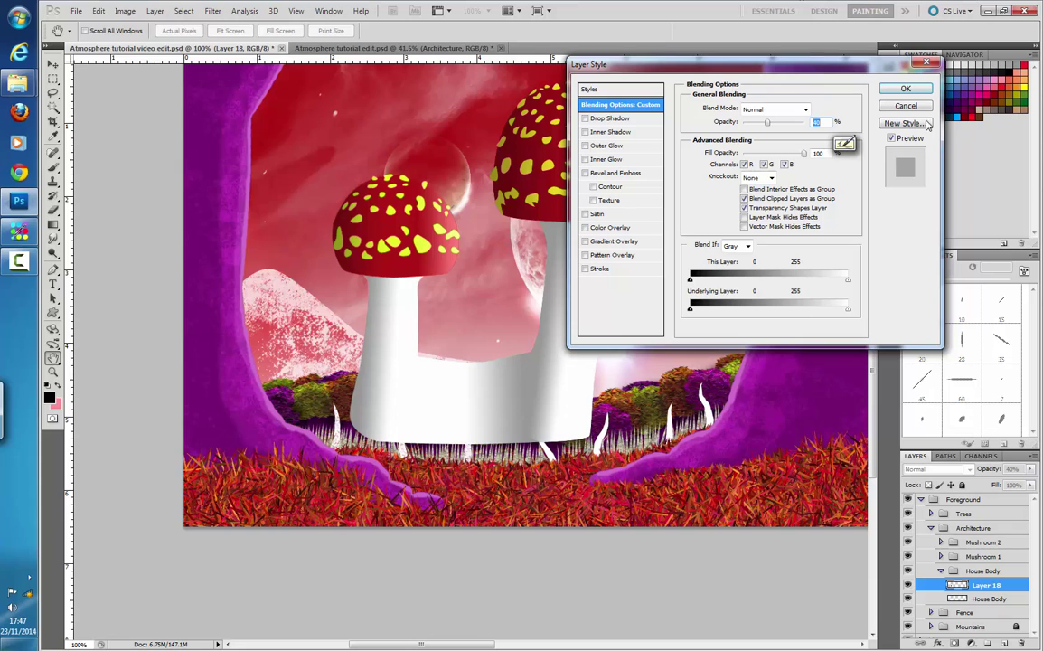
{"action": "left_click", "coordinate": [917, 106]}
- Rename the house shadow gradient layer as House Shadow
{"action": "double_click", "coordinate": [985, 586]}
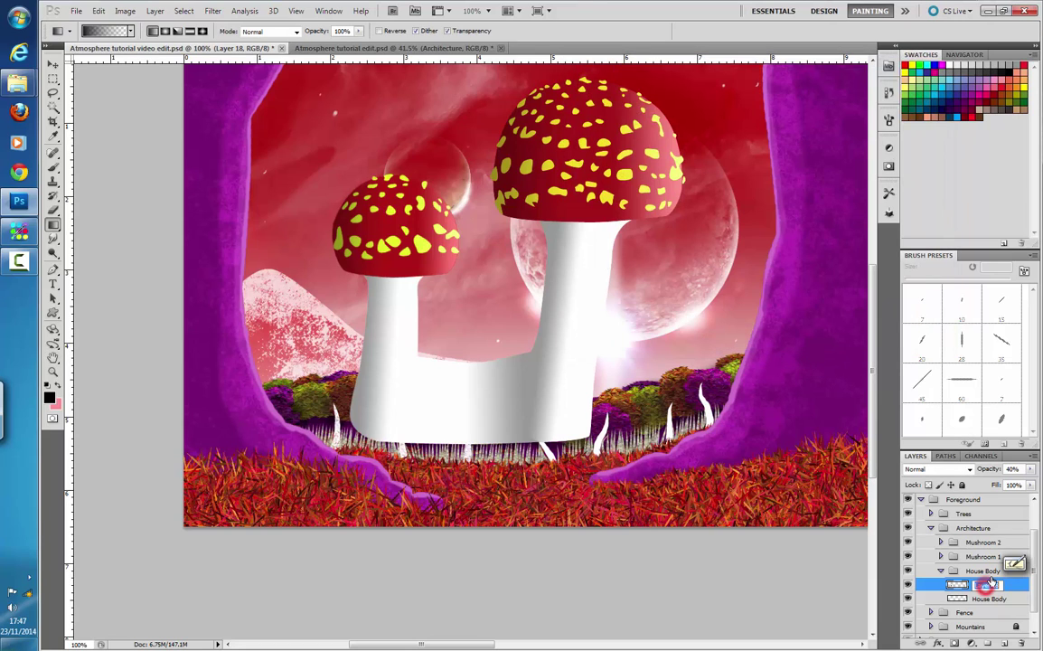
{"action": "type", "text": "Hou"}
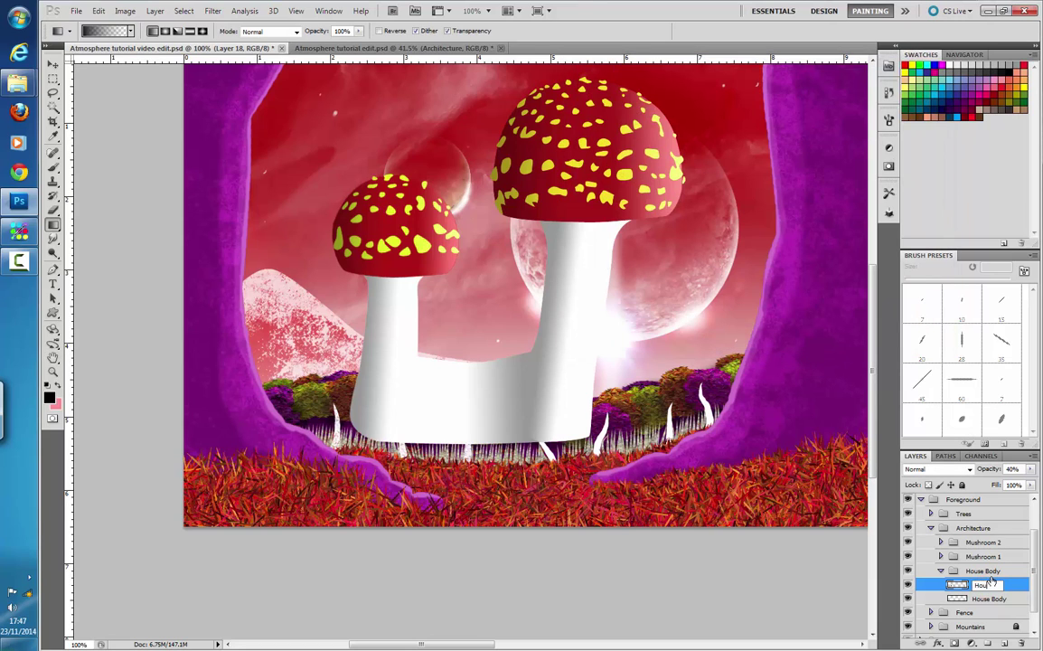
{"action": "type", "text": "se Shadow"}
{"action": "key", "text": "Return"}
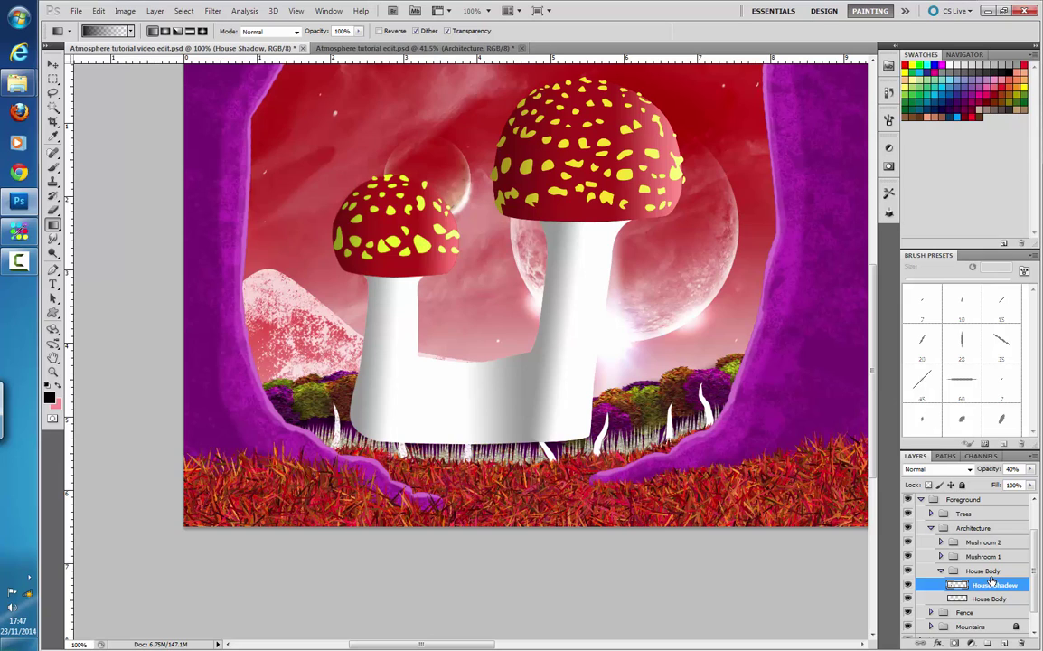
- Create a new group named Door above the House Shadow layer inside the House Body group
{"action": "left_click", "coordinate": [53, 168]}
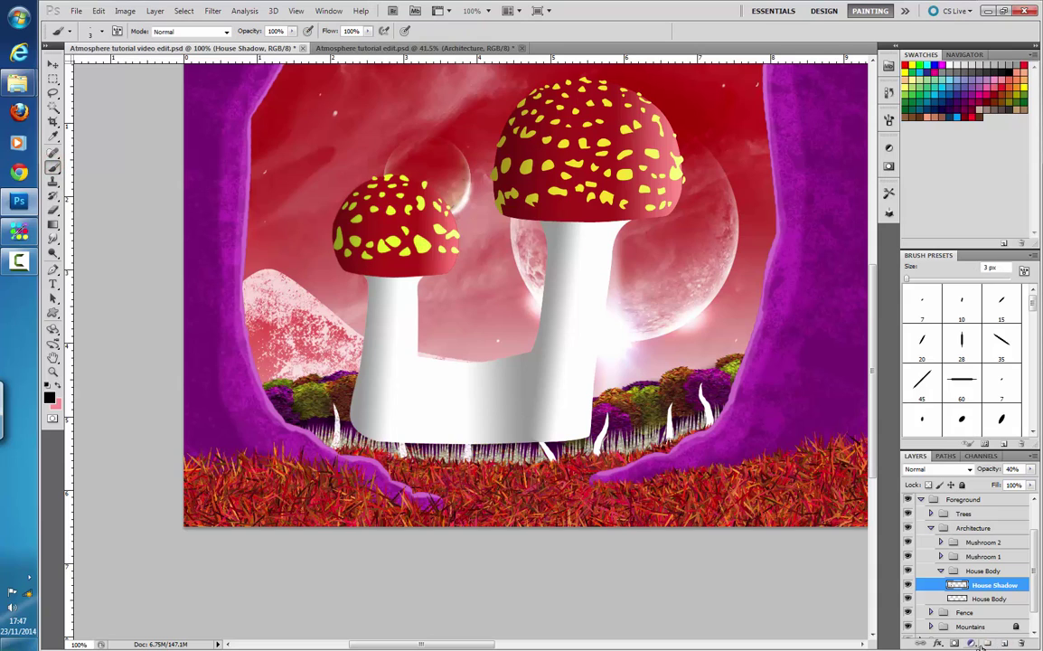
{"action": "key", "text": "ctrl+g"}
{"action": "double_click", "coordinate": [990, 584]}
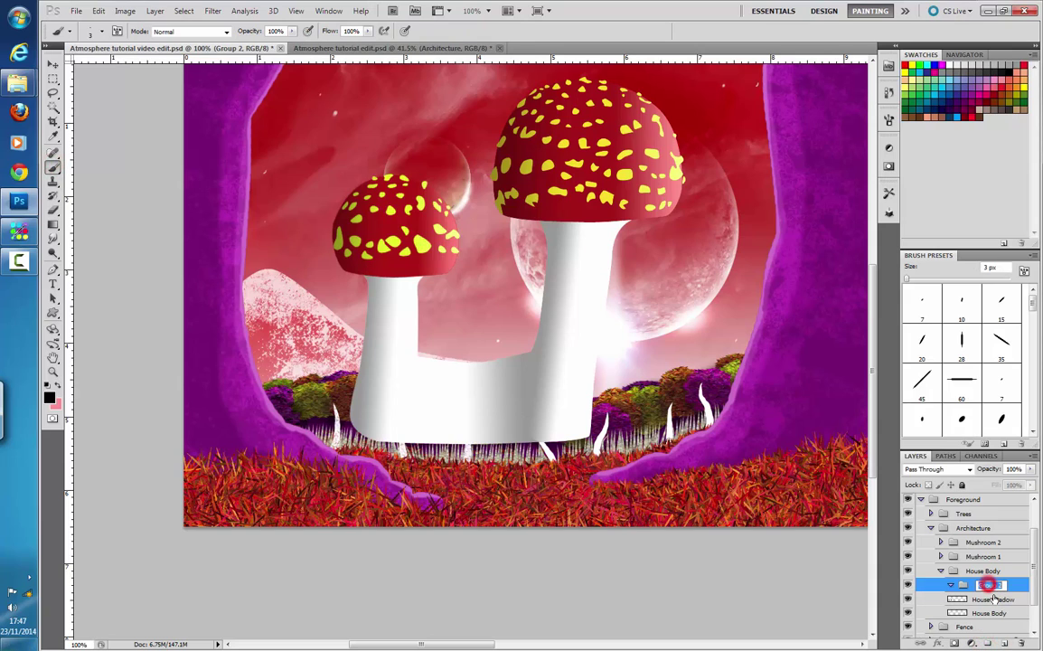
{"action": "type", "text": "Door"}
{"action": "key", "text": "Return"}
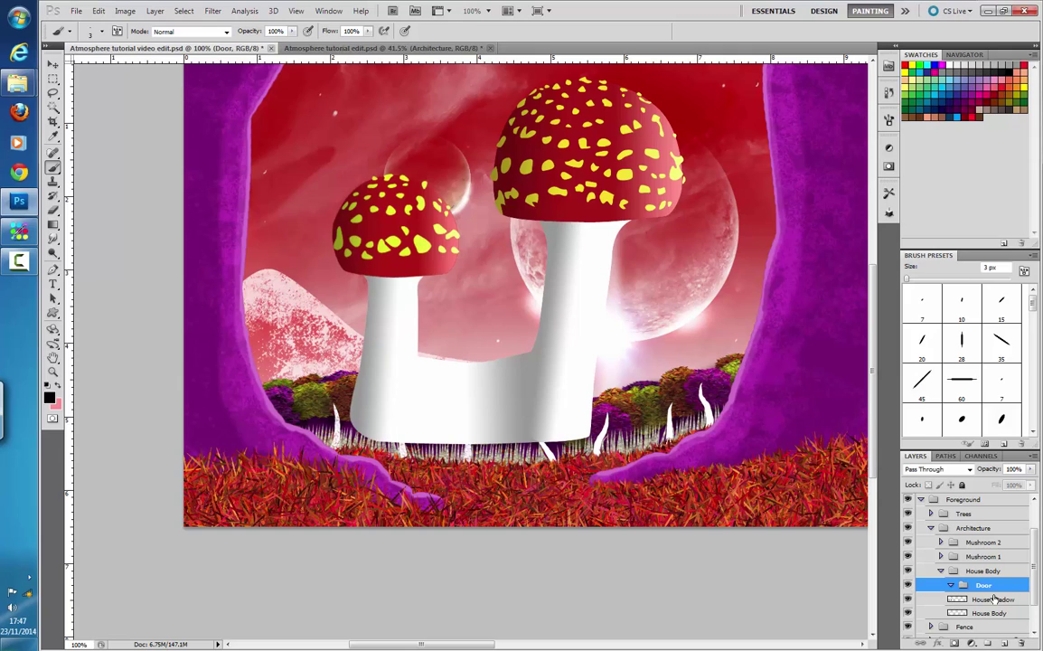
- On a new layer in the Door group, paint a solid black arched door at the house's base with a hard round 24 px brush
{"action": "left_click", "coordinate": [1006, 643]}
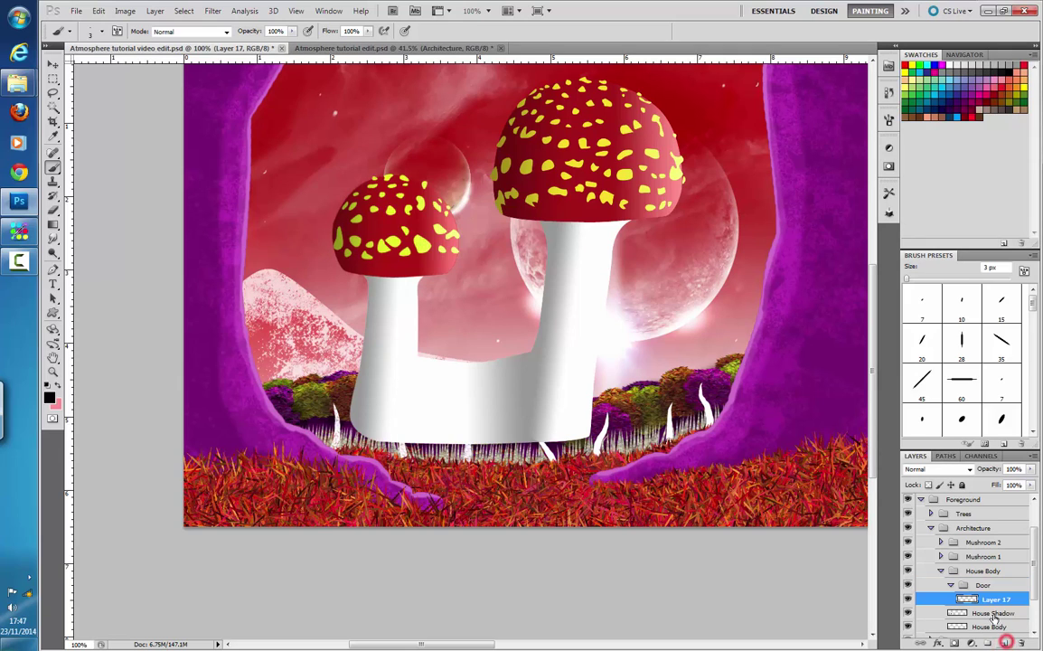
{"action": "left_click", "coordinate": [53, 168]}
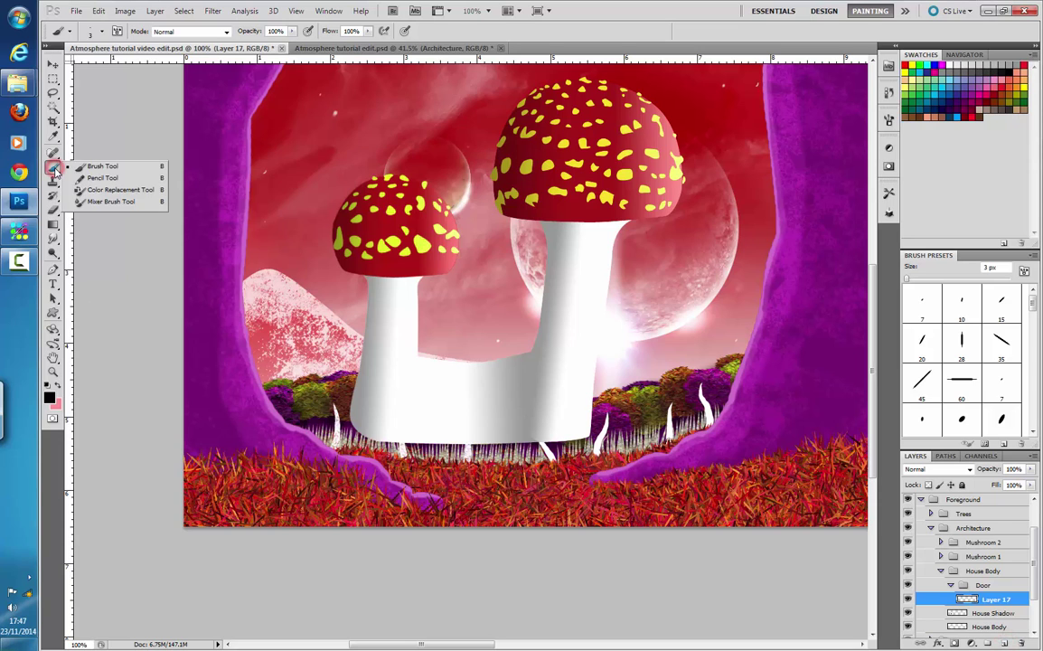
{"action": "left_click", "coordinate": [103, 30]}
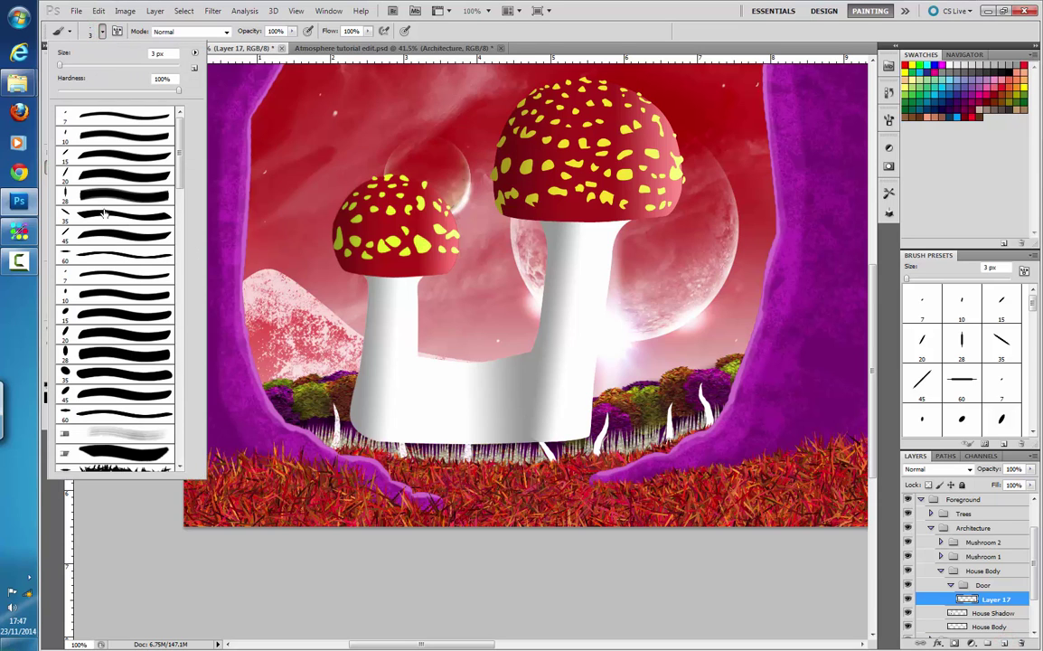
{"action": "mouse_move", "coordinate": [179, 160]}
{"action": "left_mouse_down"}
{"action": "mouse_move", "coordinate": [192, 379]}
{"action": "mouse_move", "coordinate": [185, 363]}
{"action": "left_mouse_up"}
{"action": "left_click", "coordinate": [116, 273]}
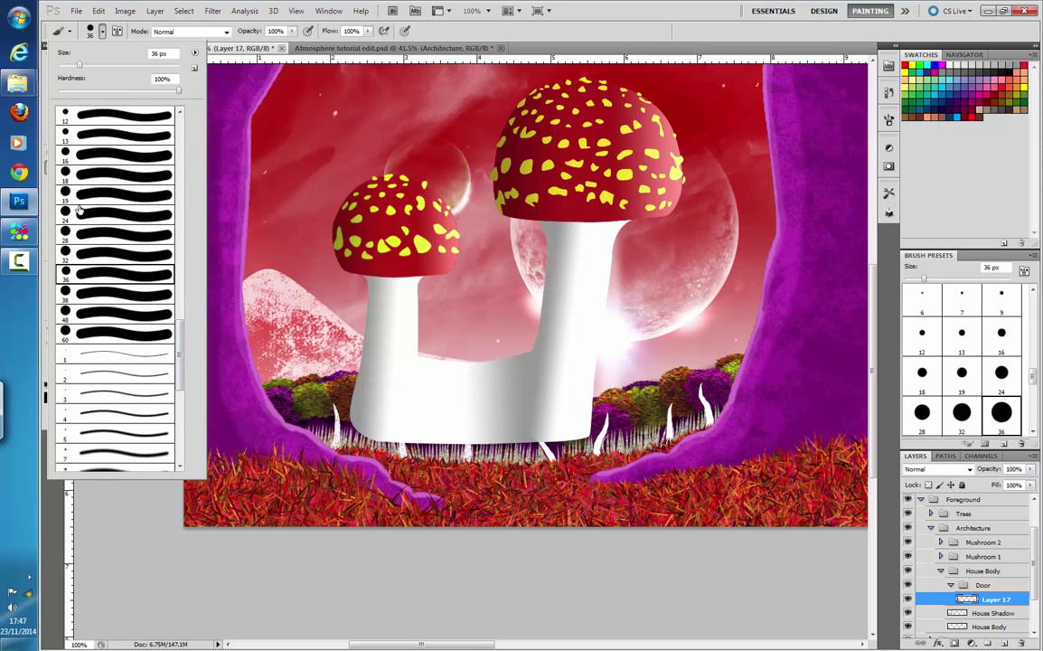
{"action": "left_click", "coordinate": [103, 216]}
{"action": "mouse_move", "coordinate": [470, 426]}
{"action": "left_mouse_down"}
{"action": "mouse_move", "coordinate": [466, 434]}
{"action": "mouse_move", "coordinate": [487, 440]}
{"action": "mouse_move", "coordinate": [454, 438]}
{"action": "mouse_move", "coordinate": [453, 418]}
{"action": "mouse_move", "coordinate": [470, 410]}
{"action": "mouse_move", "coordinate": [488, 424]}
{"action": "mouse_move", "coordinate": [465, 409]}
{"action": "left_mouse_up"}
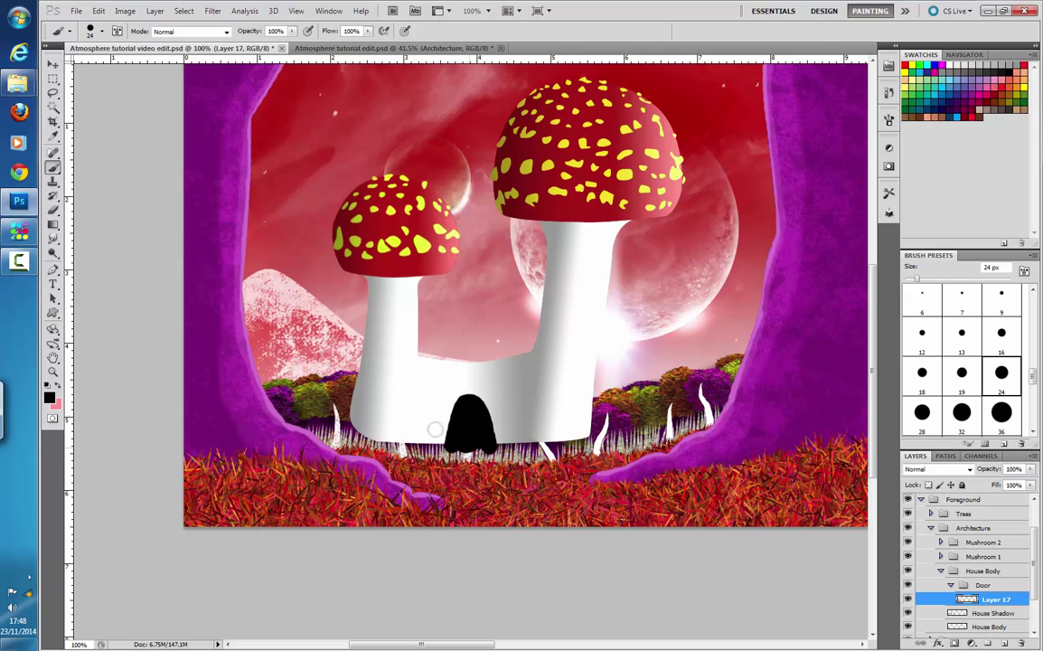
- Erase the black door's lower end along the house's base line with a 52 px eraser at 100% hardness
{"action": "left_click", "coordinate": [53, 210]}
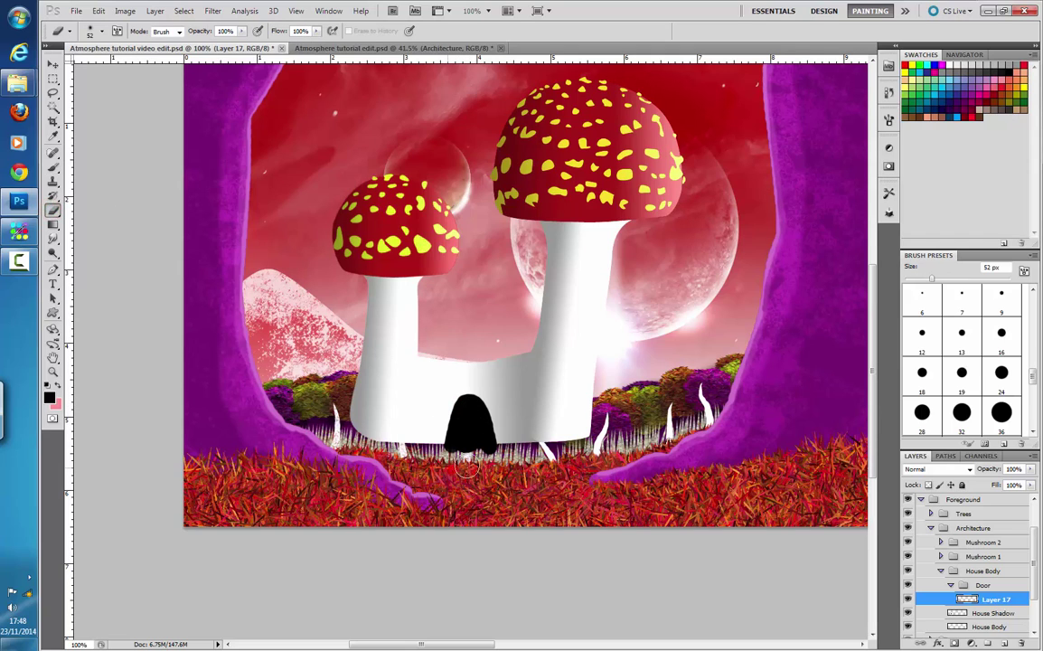
{"action": "left_click", "coordinate": [102, 31]}
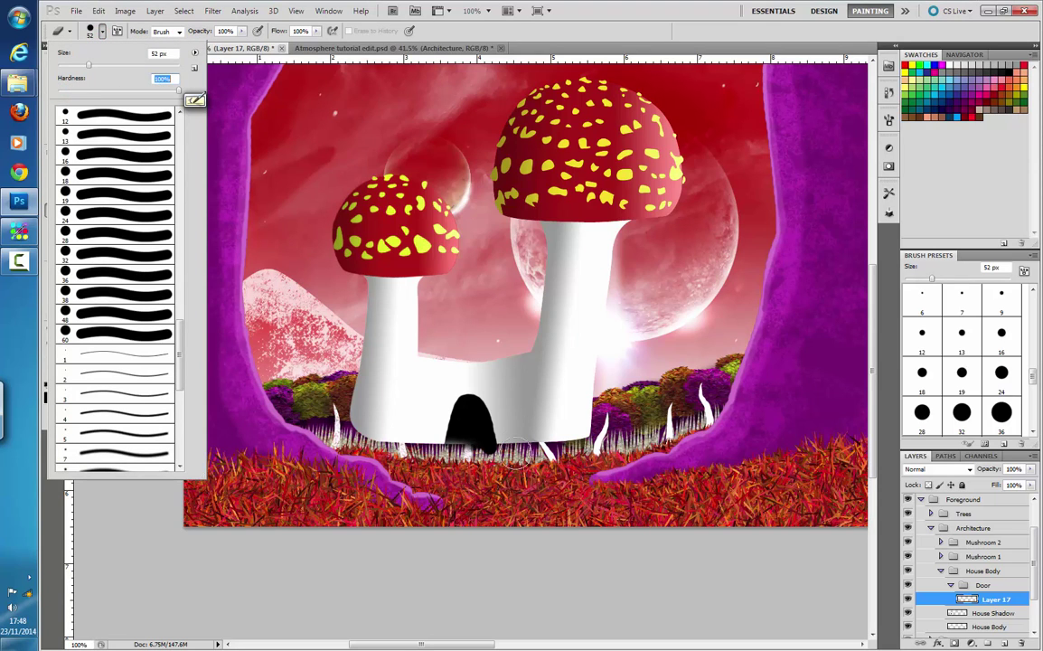
{"action": "left_click", "coordinate": [234, 609]}
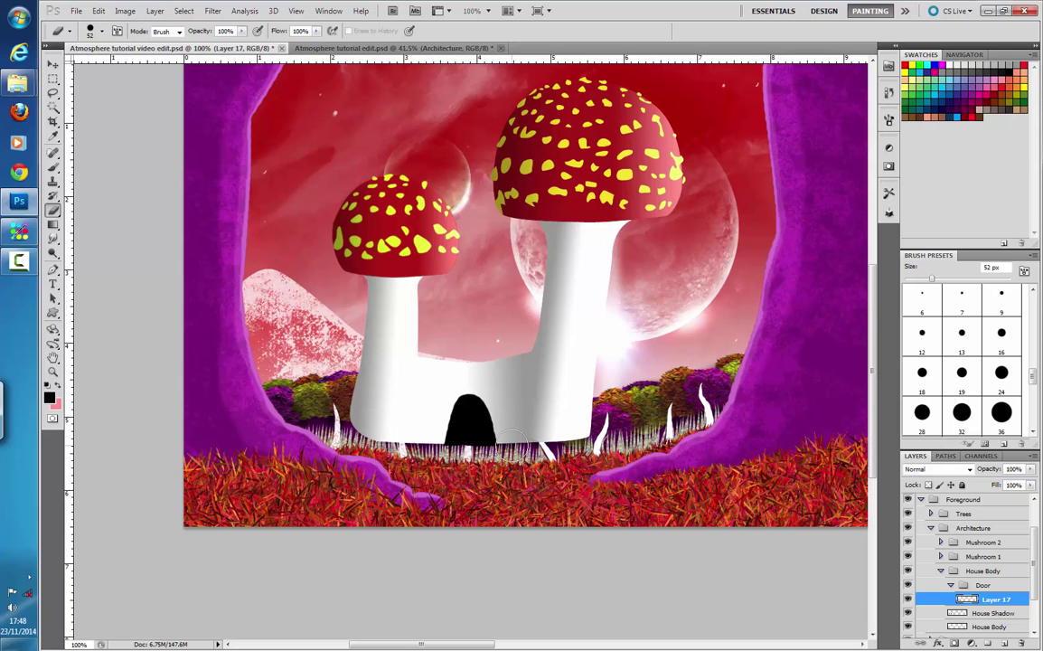
- Trace the black door's arched outline with the Pen tool as a closed path, curving over its peak and running straight along its base
{"action": "key", "text": "ctrl+plus"}
{"action": "key", "text": "ctrl+plus"}
{"action": "key", "text": "ctrl+minus"}
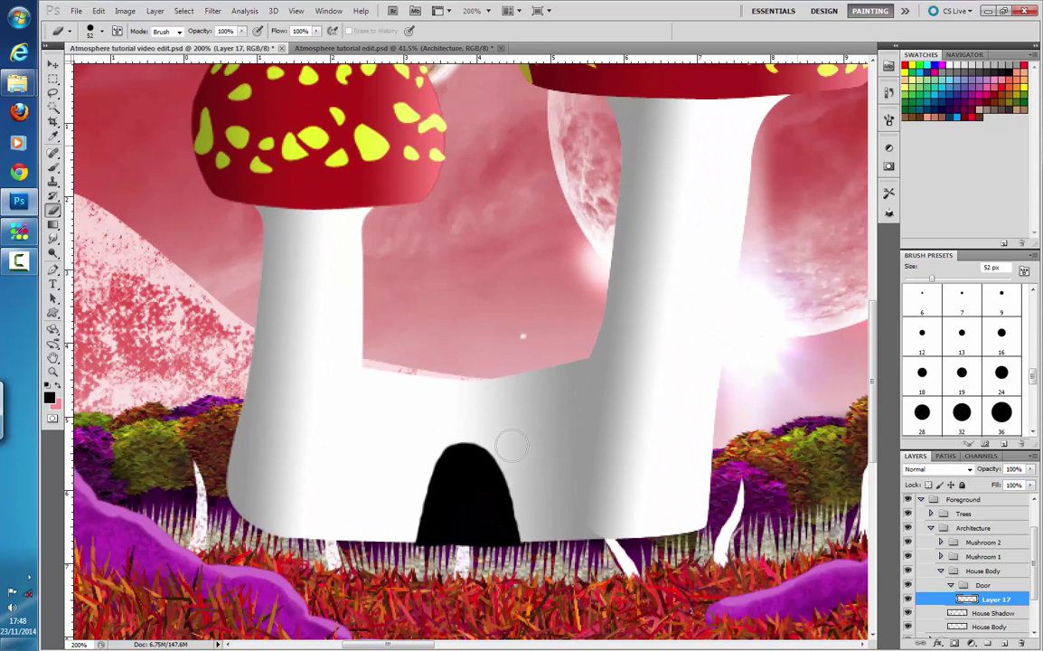
{"action": "left_click_drag", "start_coordinate": [571, 319], "coordinate": [535, 199]}
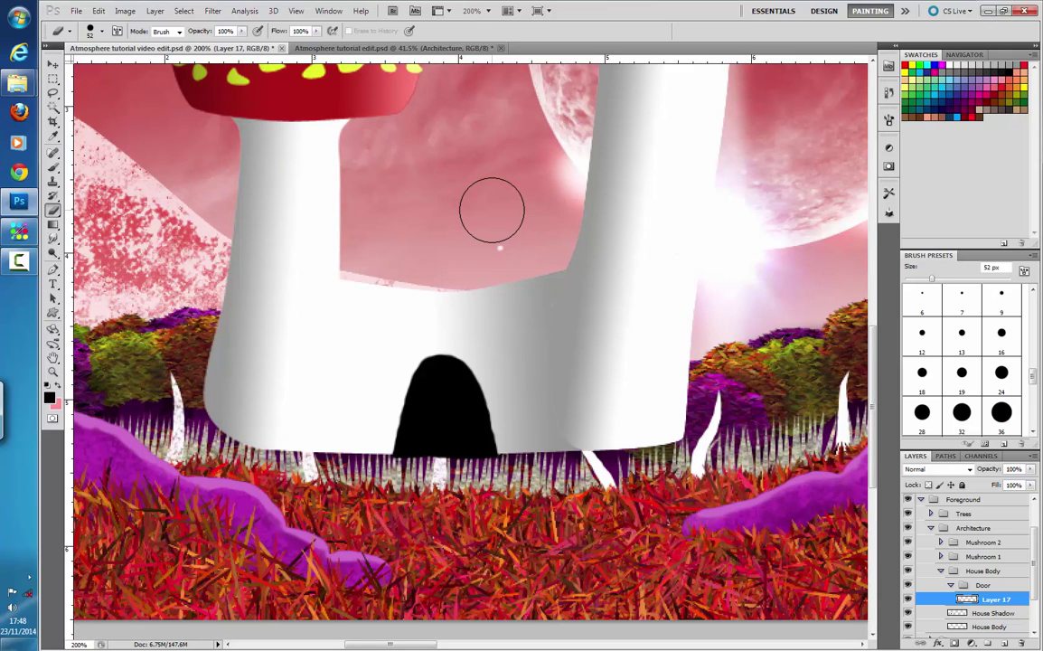
{"action": "left_click", "coordinate": [53, 168]}
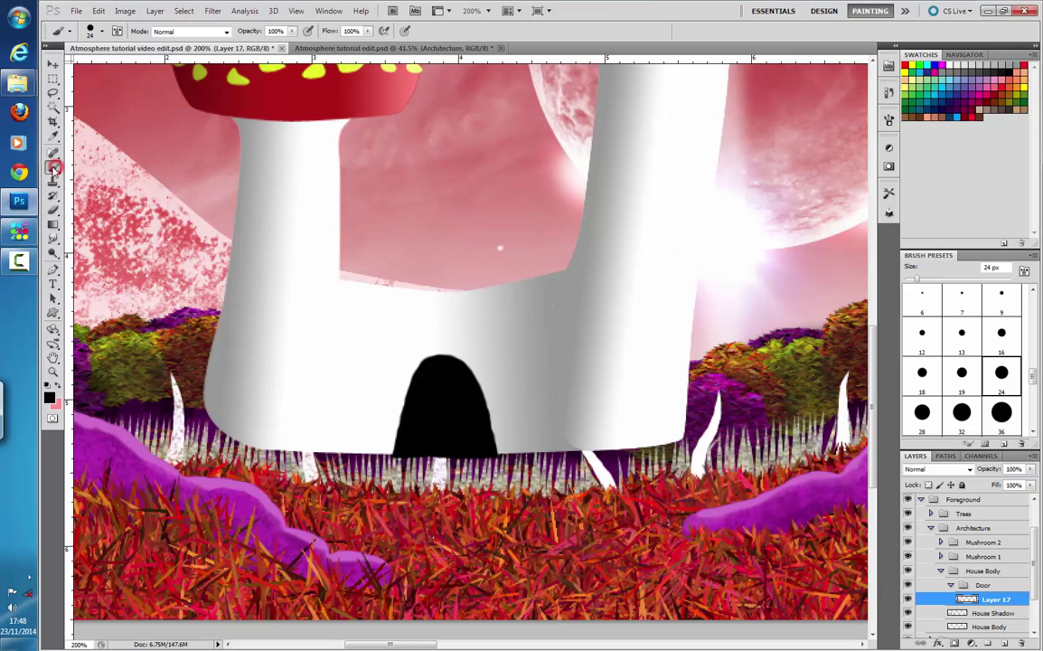
{"action": "left_click", "coordinate": [52, 270]}
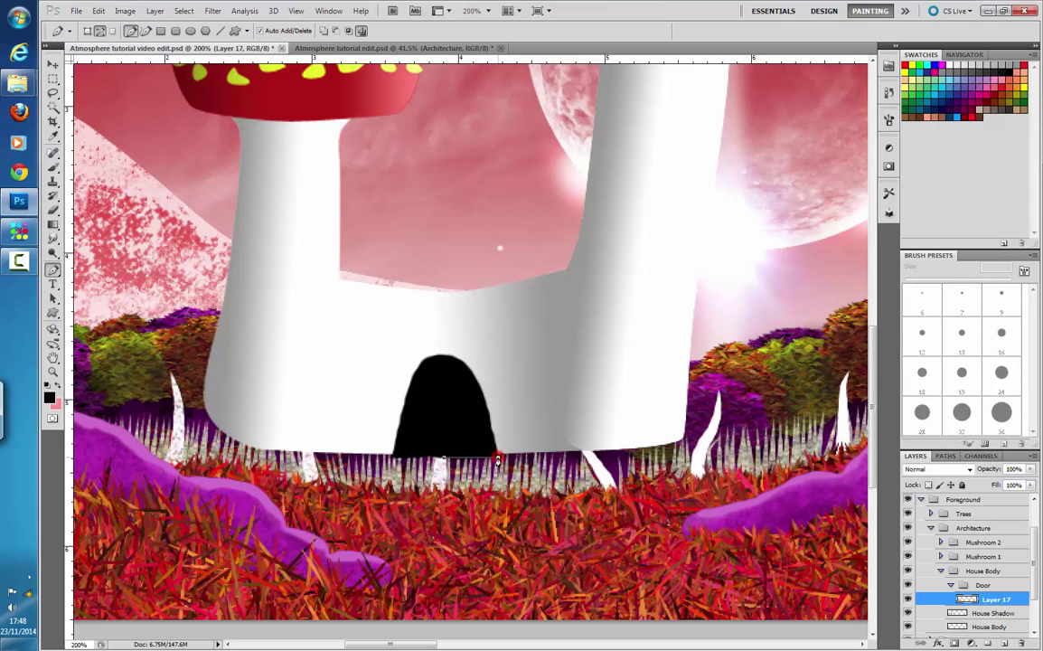
{"action": "left_click_drag", "start_coordinate": [443, 357], "coordinate": [408, 357]}
{"action": "left_click", "coordinate": [392, 458]}
{"action": "left_click", "coordinate": [446, 459]}
- Hide the painted black door layer and add a new empty layer above it in the Door group
{"action": "left_click", "coordinate": [908, 599]}
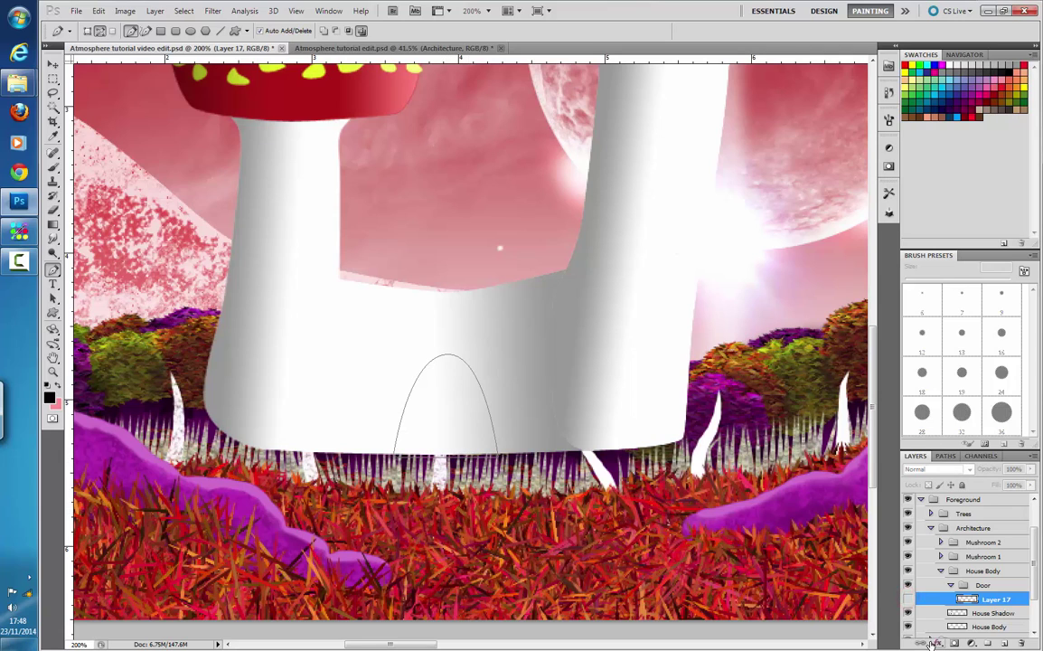
{"action": "left_click", "coordinate": [980, 455]}
{"action": "left_click", "coordinate": [946, 456]}
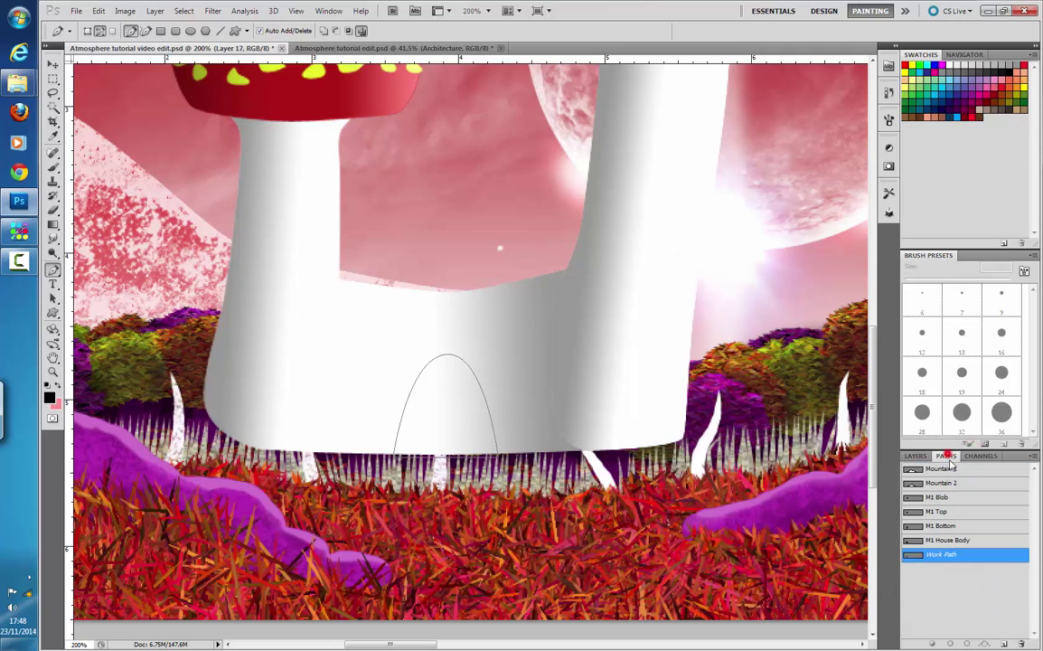
{"action": "left_click", "coordinate": [916, 456]}
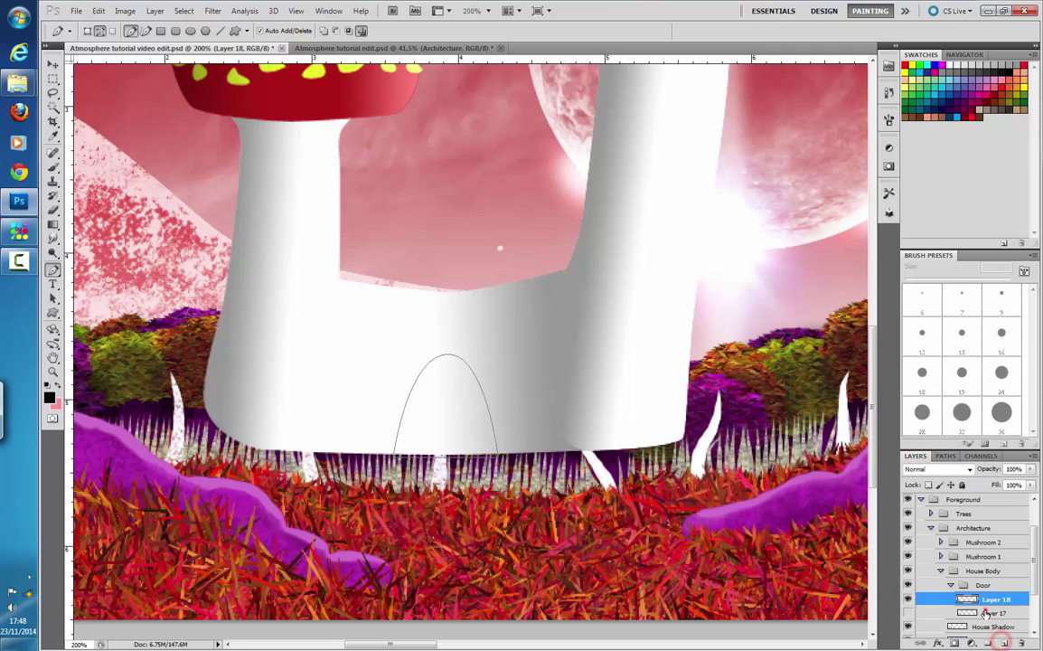
- Add a new layer in the Door group, delete the hidden Layer 17 and rename the new layer Foor Colour
{"action": "left_click", "coordinate": [1006, 641]}
{"action": "left_click_drag", "start_coordinate": [967, 604], "coordinate": [1020, 643]}
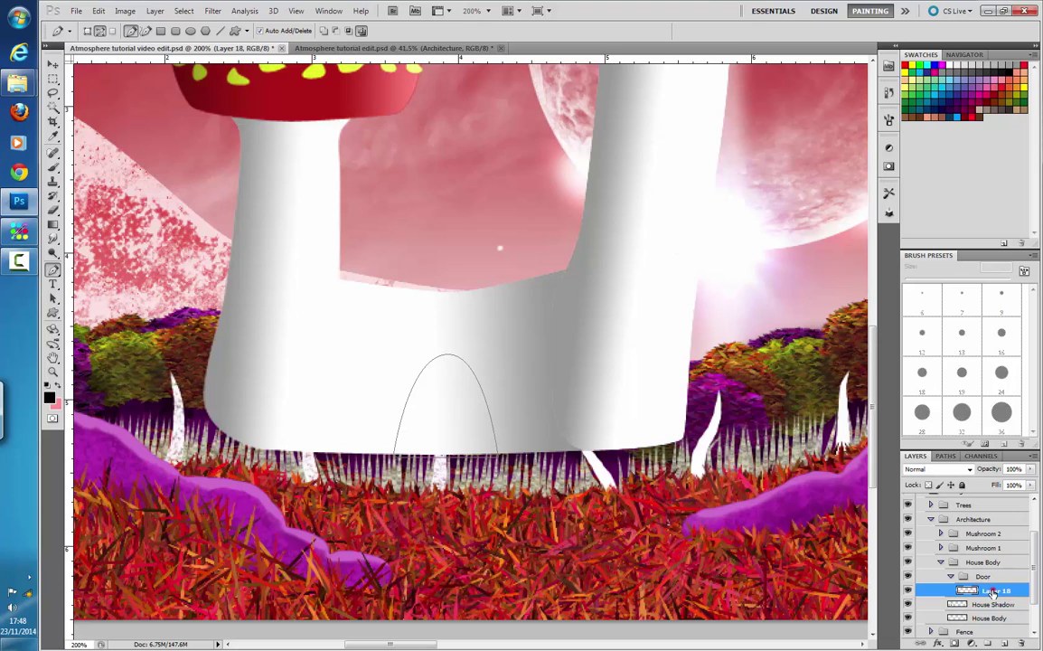
{"action": "double_click", "coordinate": [993, 591]}
{"action": "type", "text": "Foor Colour"}
{"action": "key", "text": "Return"}
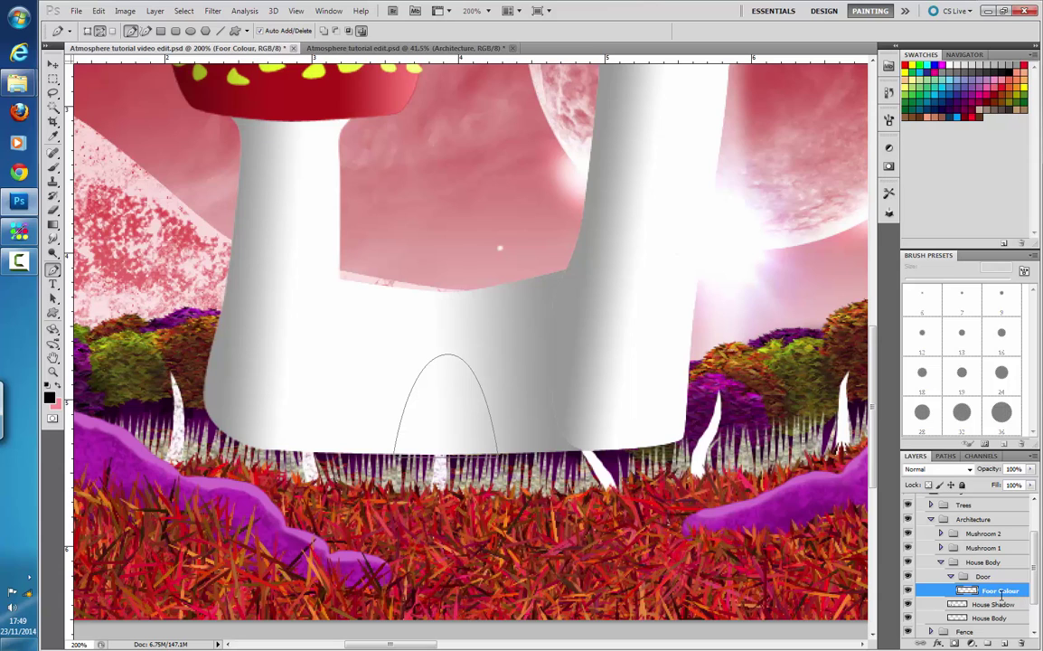
- Save the arched door's work path and name it Door
{"action": "left_click", "coordinate": [945, 455]}
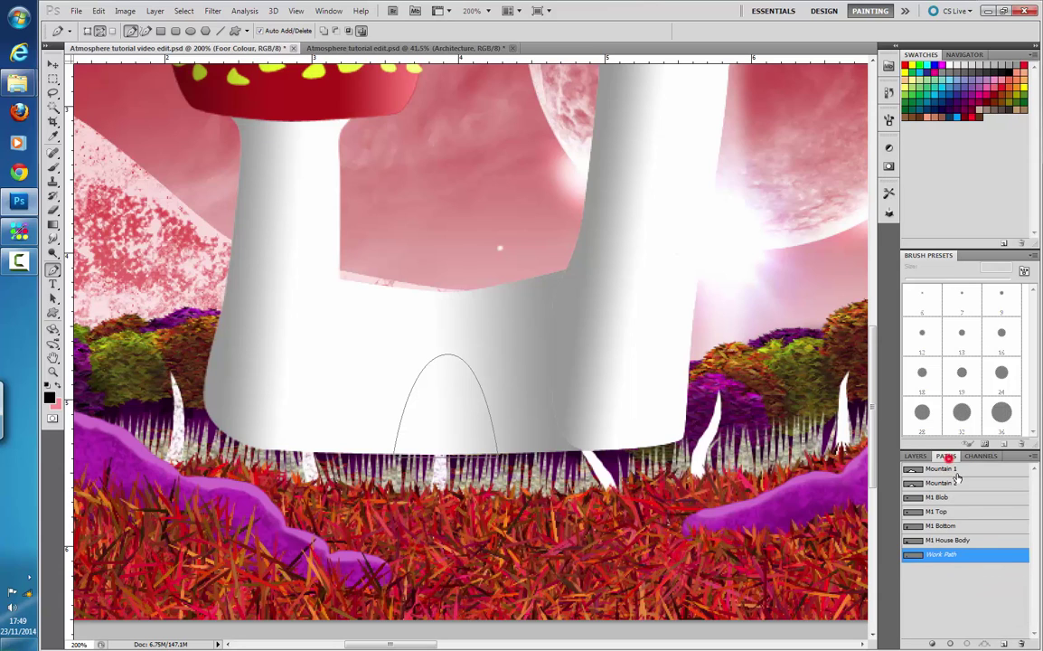
{"action": "double_click", "coordinate": [967, 555]}
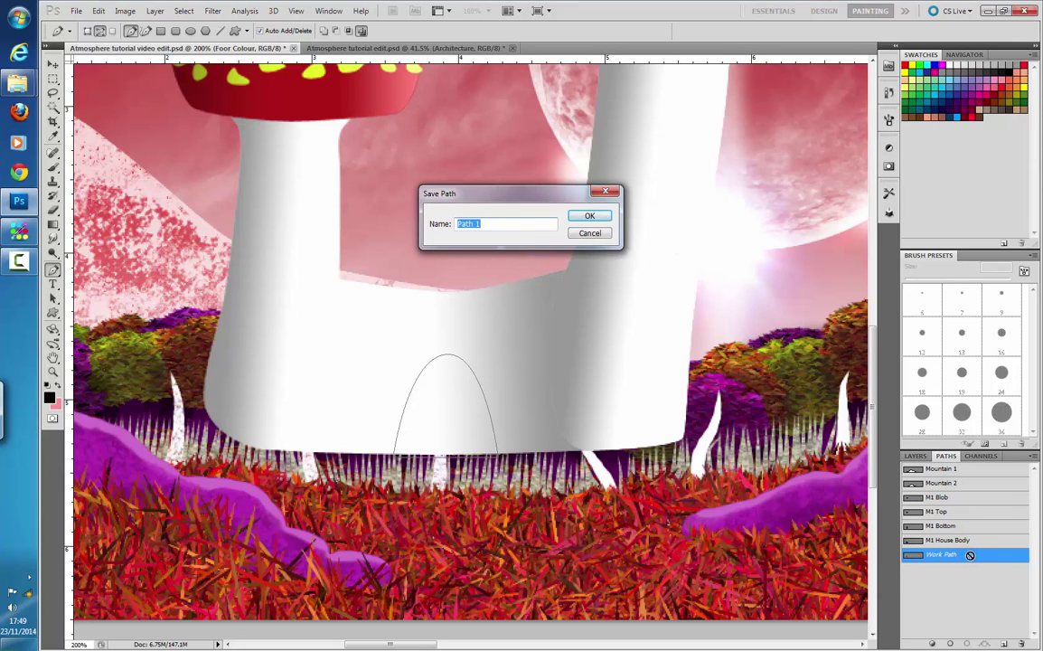
{"action": "type", "text": "Foor"}
{"action": "key", "text": "Return"}
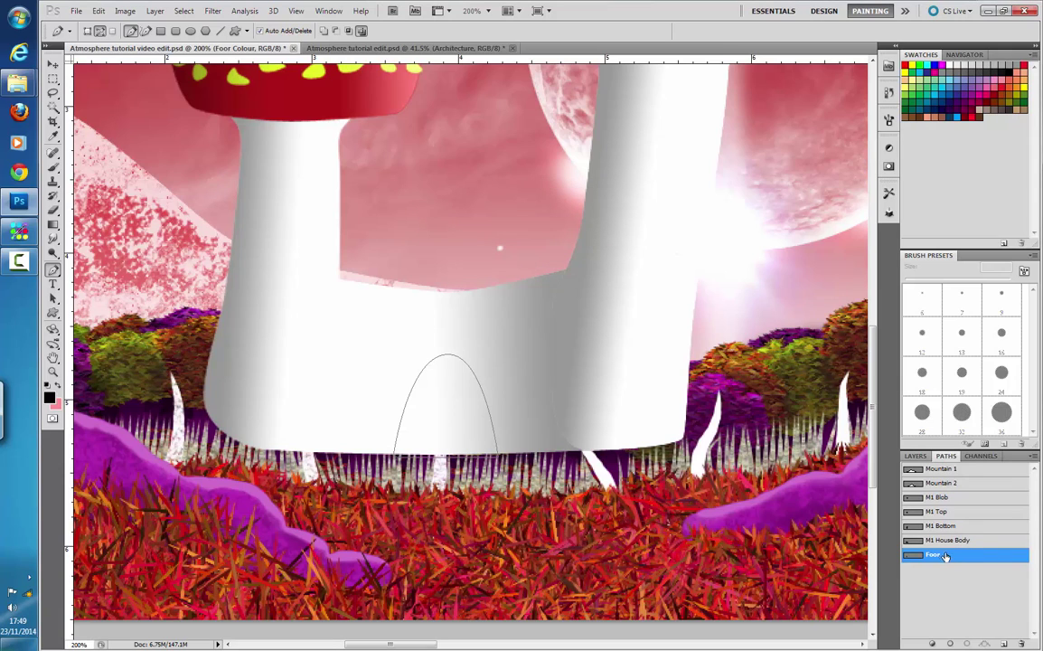
{"action": "double_click", "coordinate": [950, 555]}
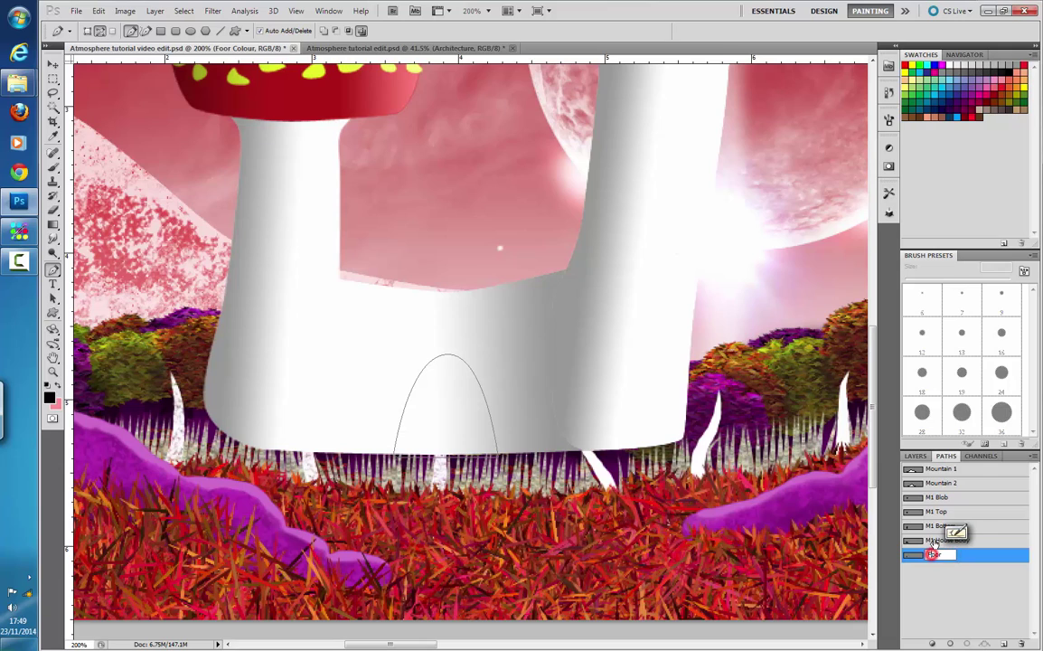
{"action": "key", "text": "BackSpace"}
{"action": "type", "text": "D"}
{"action": "key", "text": "Return"}
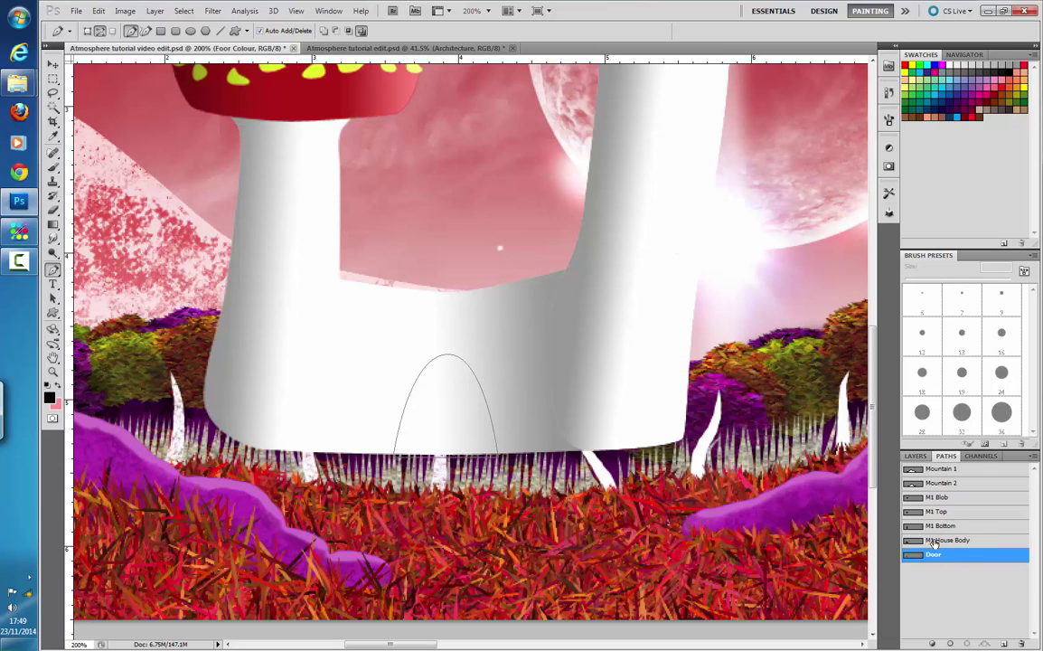
- Make a new anti-aliased selection from the Door path with a feather radius of 0 pixels
{"action": "right_click", "coordinate": [938, 558]}
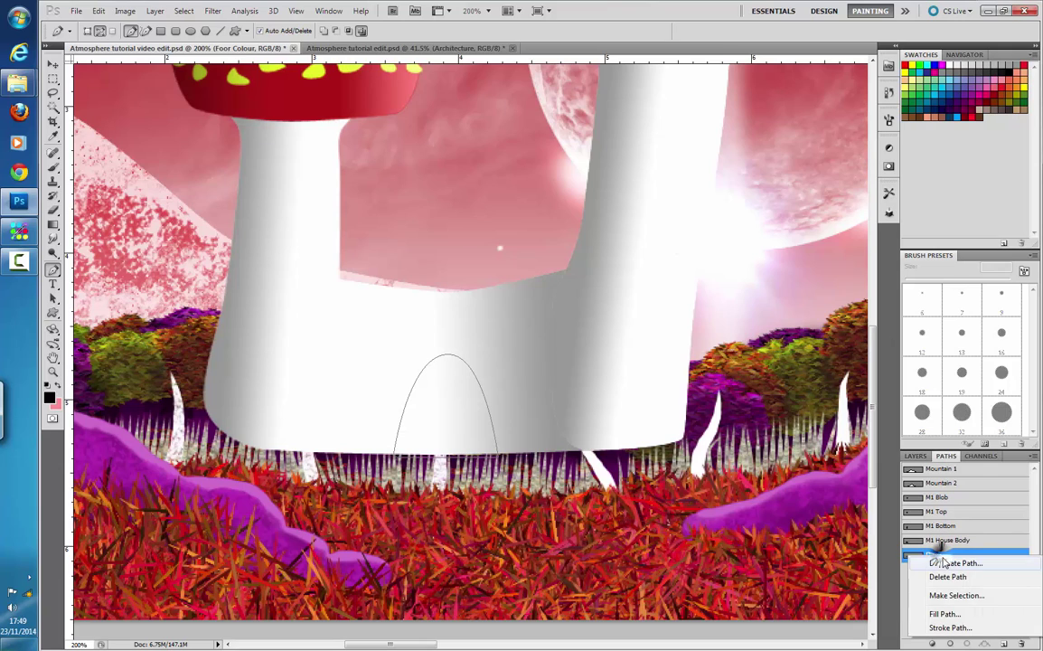
{"action": "left_click", "coordinate": [968, 599]}
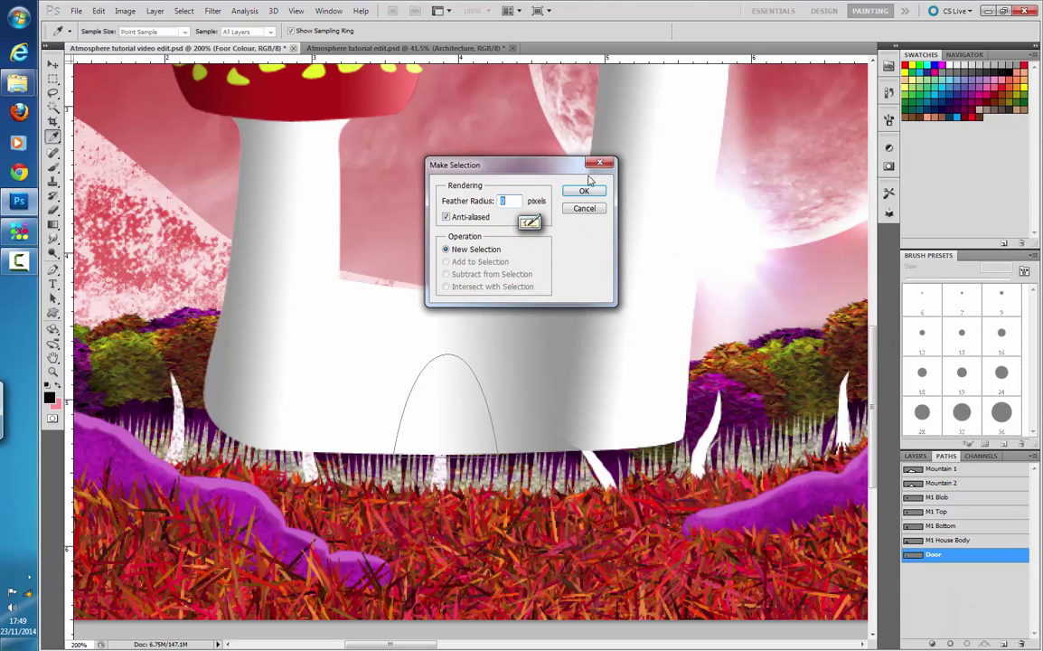
{"action": "left_click", "coordinate": [589, 188]}
{"action": "left_click", "coordinate": [920, 456]}
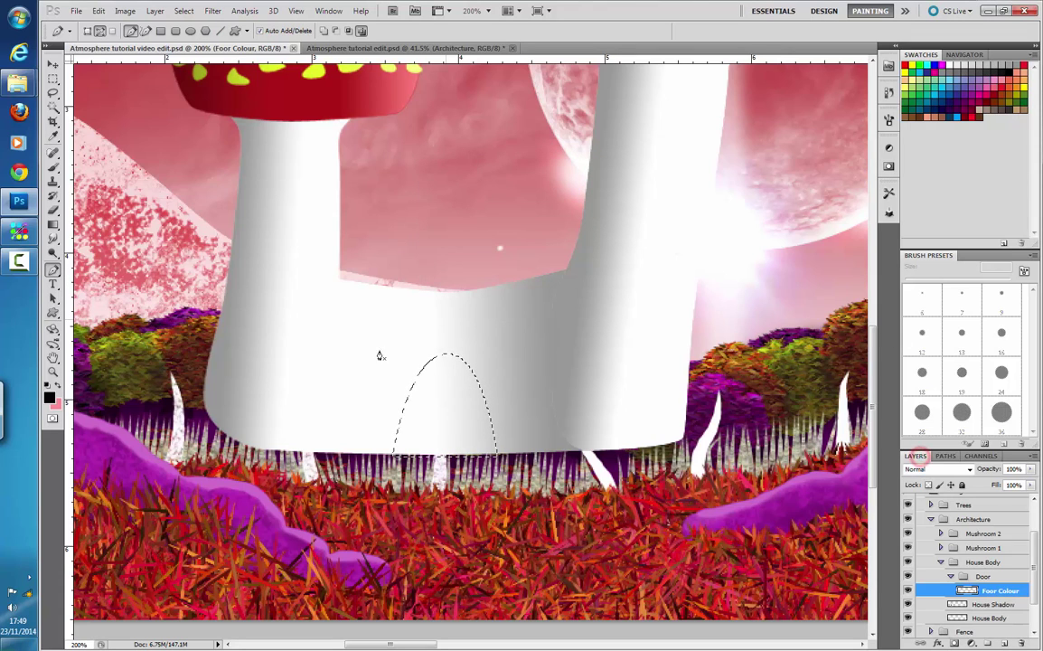
- Fill the door selection on the Foor Colour layer with yellow-green e4f529 in Normal mode at 100% opacity
{"action": "left_click", "coordinate": [98, 11]}
{"action": "left_click", "coordinate": [148, 186]}
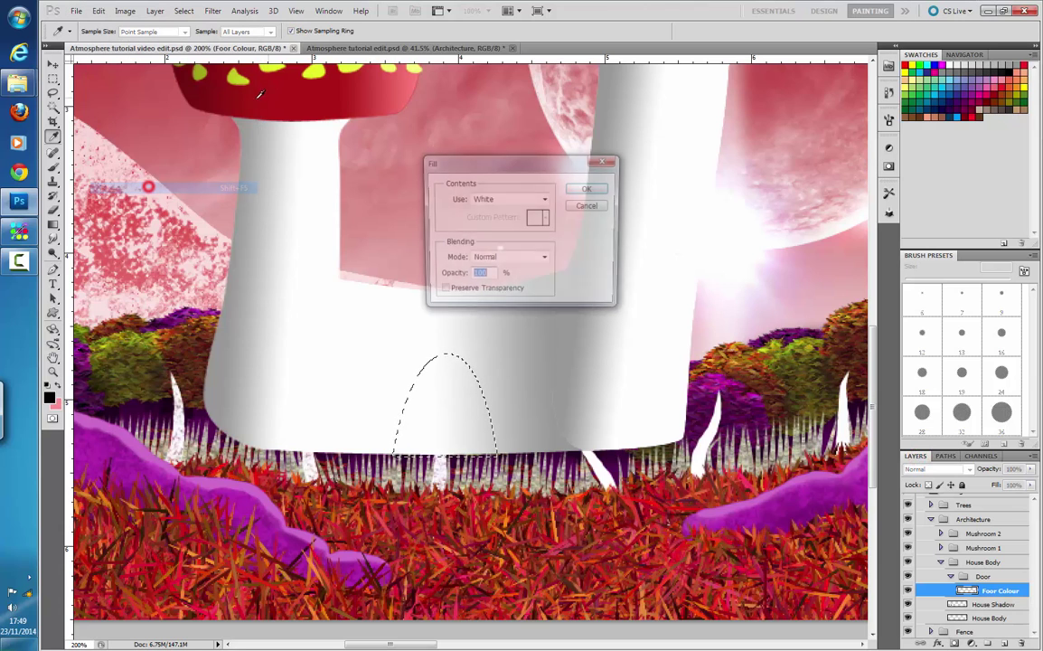
{"action": "left_click", "coordinate": [541, 198]}
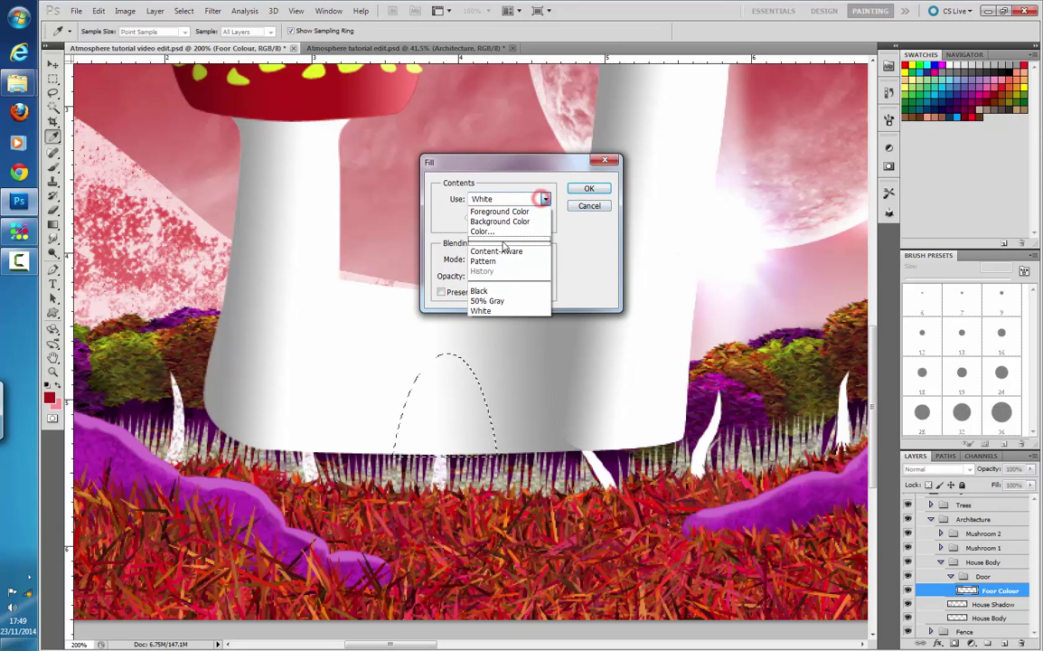
{"action": "left_click", "coordinate": [496, 232]}
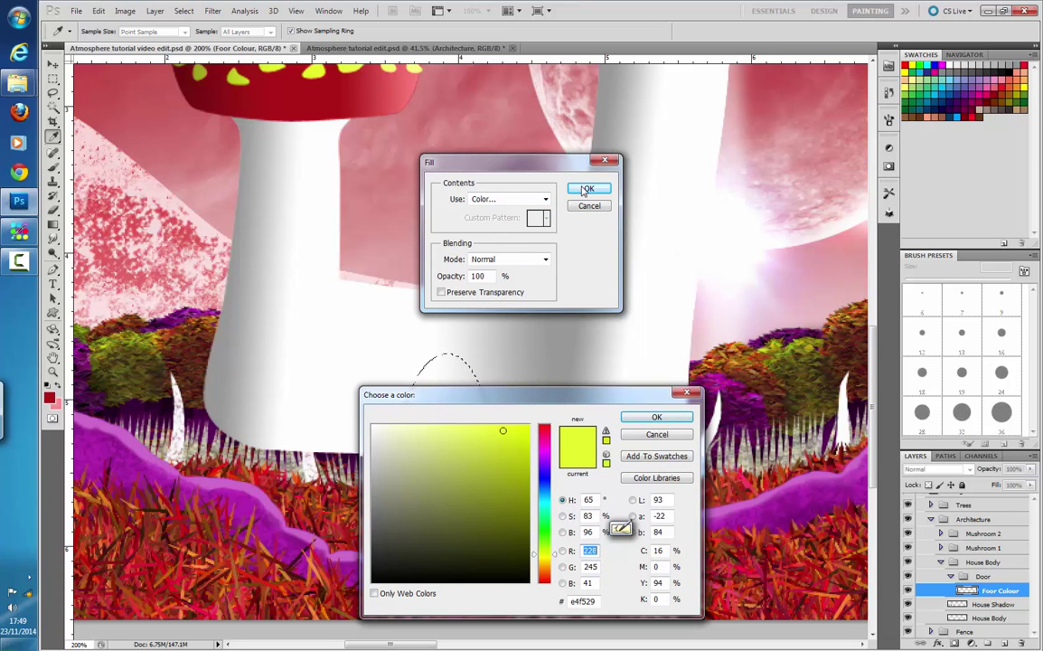
{"action": "left_click", "coordinate": [666, 418]}
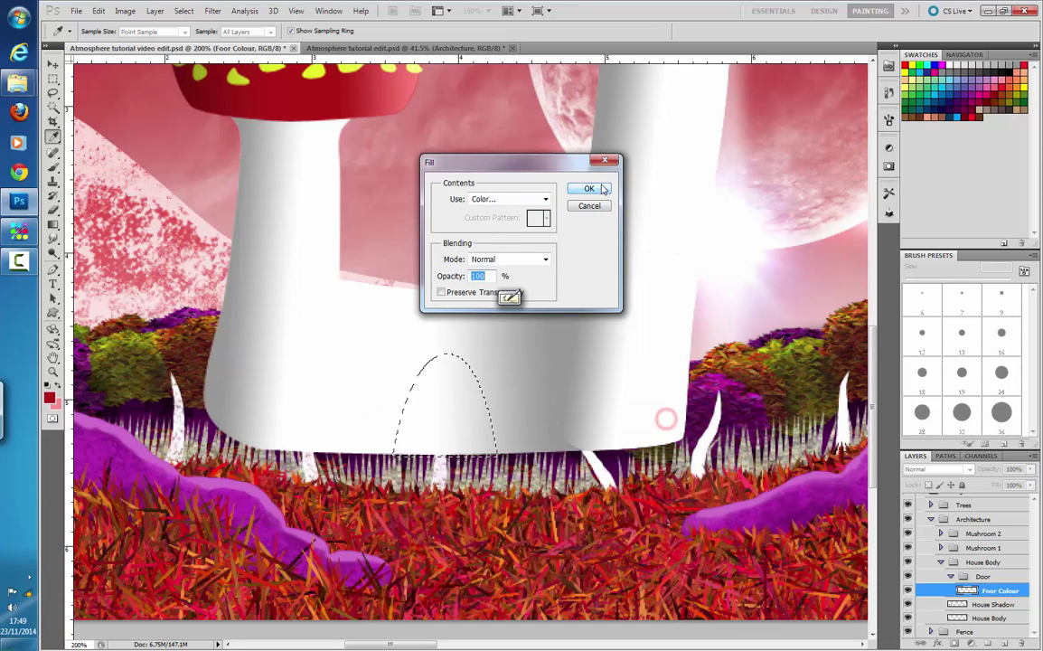
{"action": "left_click", "coordinate": [597, 188]}
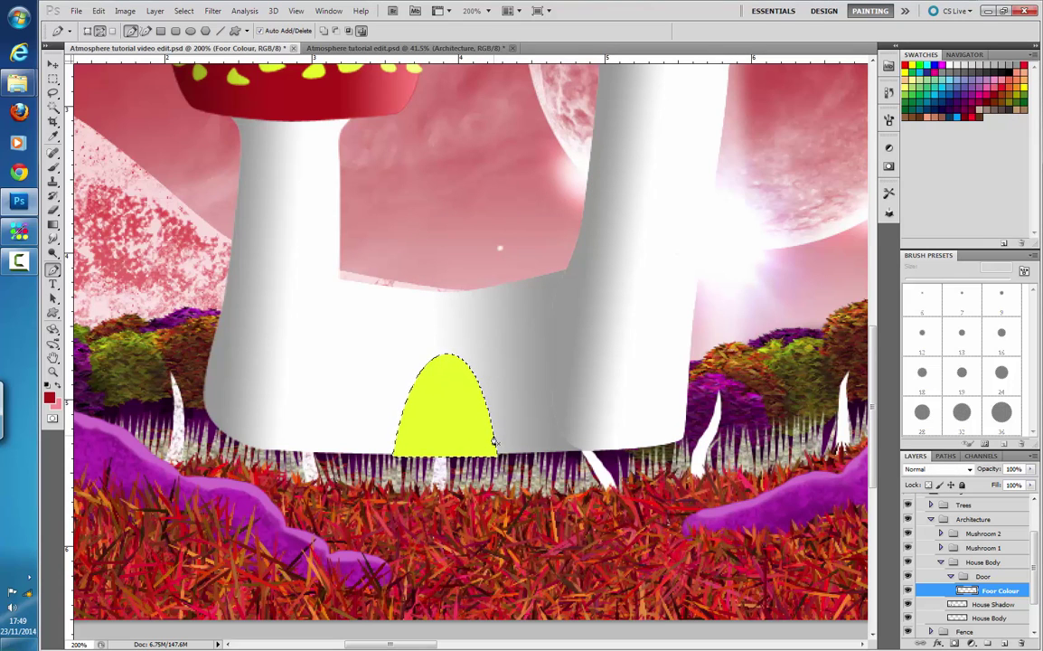
- Contract the door selection by 5 pixels
{"action": "left_click", "coordinate": [100, 12]}
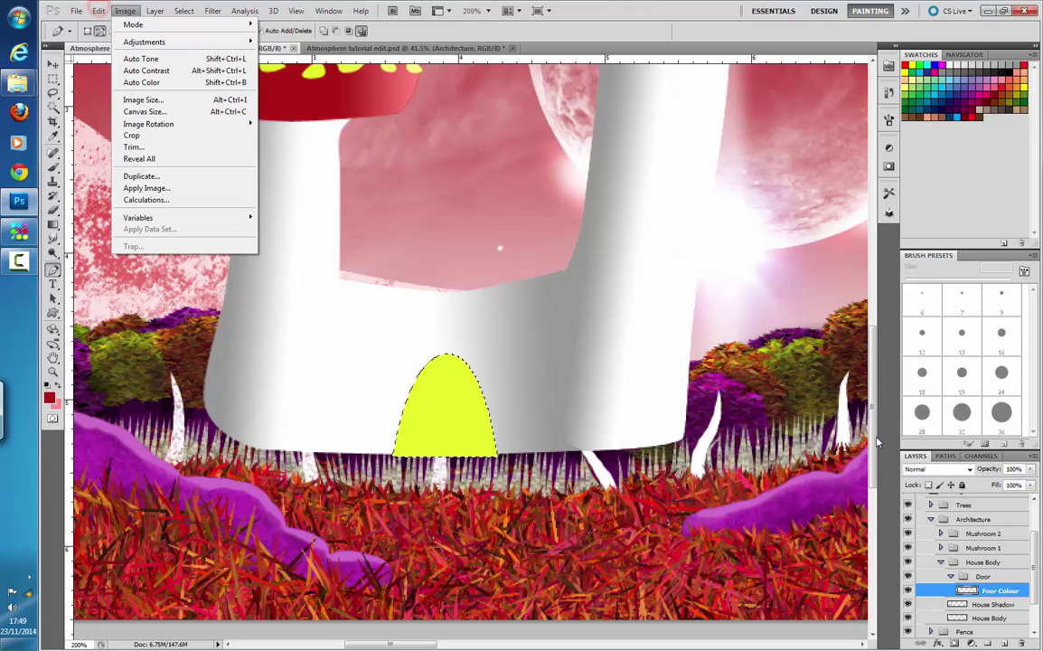
{"action": "left_click", "coordinate": [634, 4]}
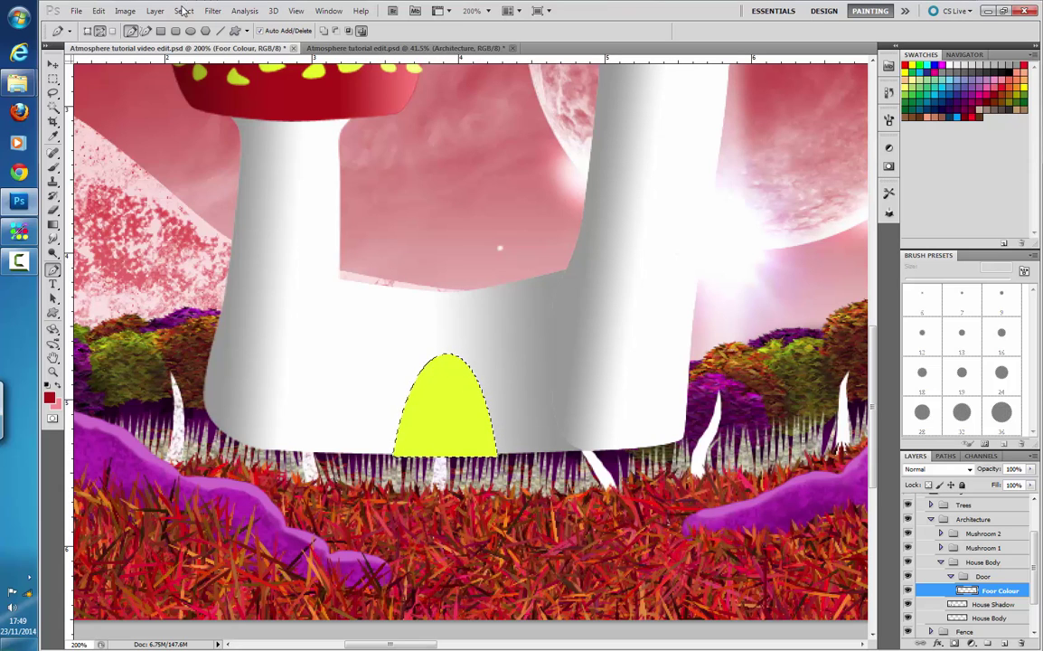
{"action": "left_click", "coordinate": [183, 10]}
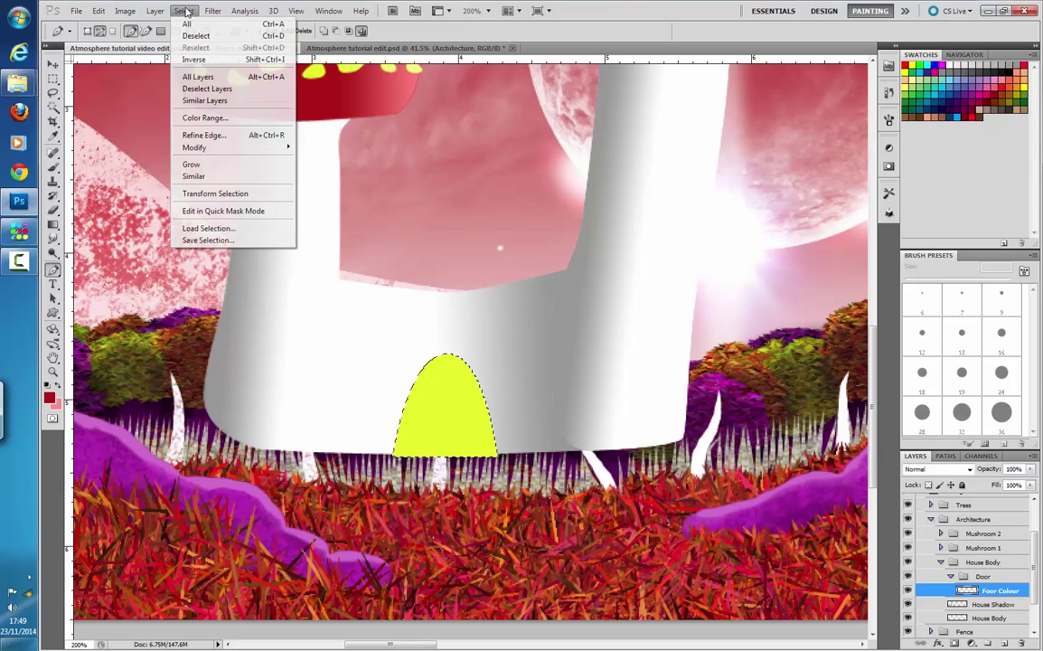
{"action": "left_click", "coordinate": [221, 147]}
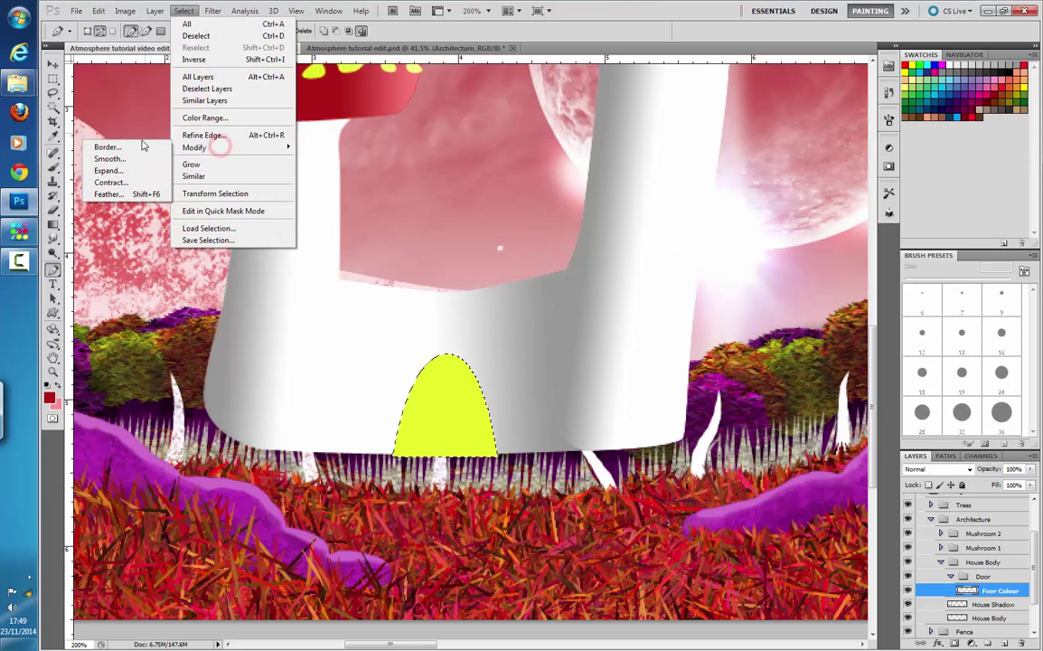
{"action": "left_click", "coordinate": [141, 183]}
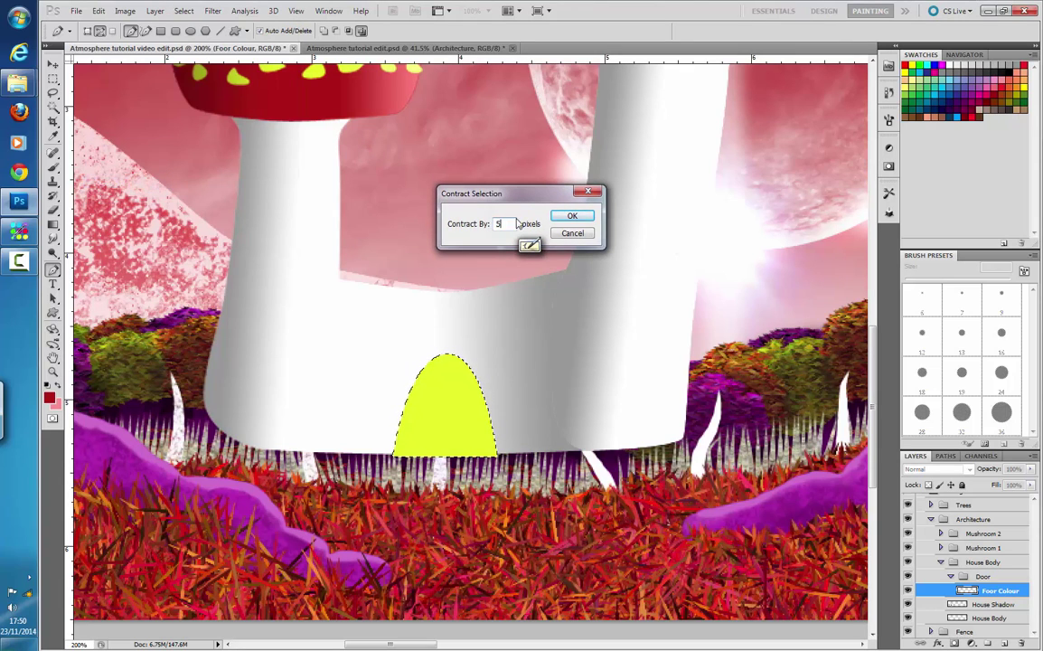
{"action": "type", "text": "5"}
{"action": "key", "text": "Return"}
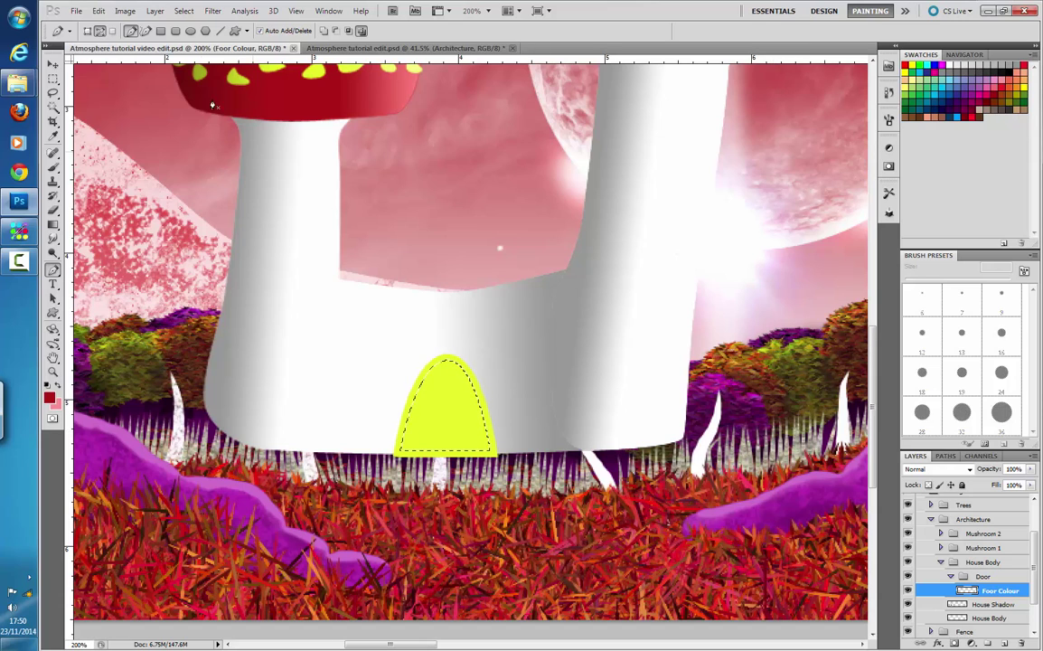
- Add a new layer above Foor Colour and fill the contracted selection with yellow-green e4f529 at 100% opacity
{"action": "left_click", "coordinate": [98, 10]}
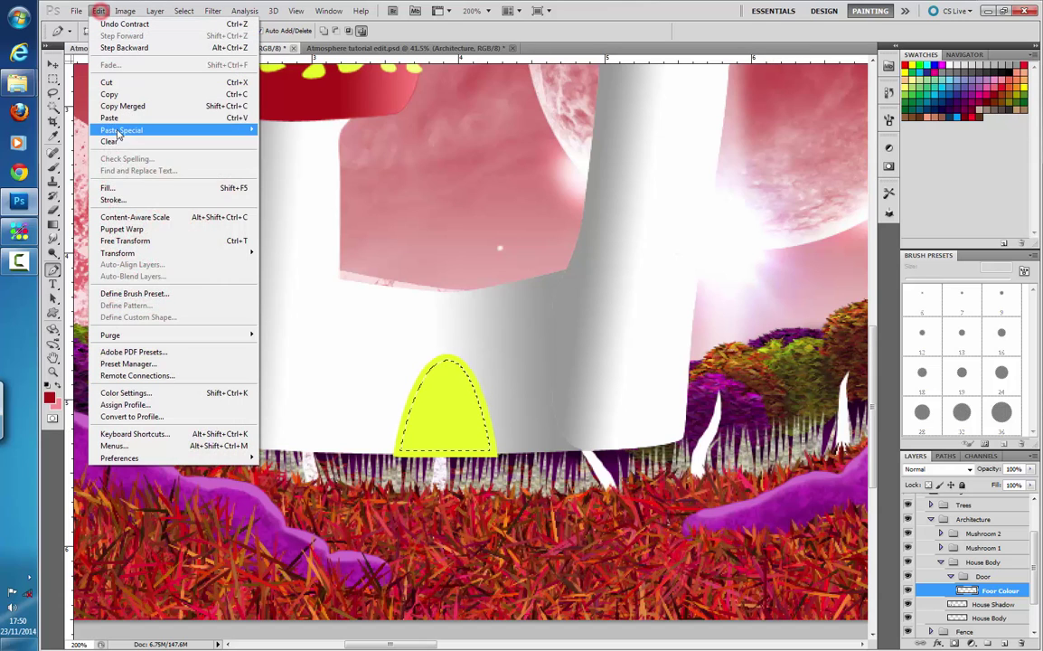
{"action": "left_click", "coordinate": [1011, 640]}
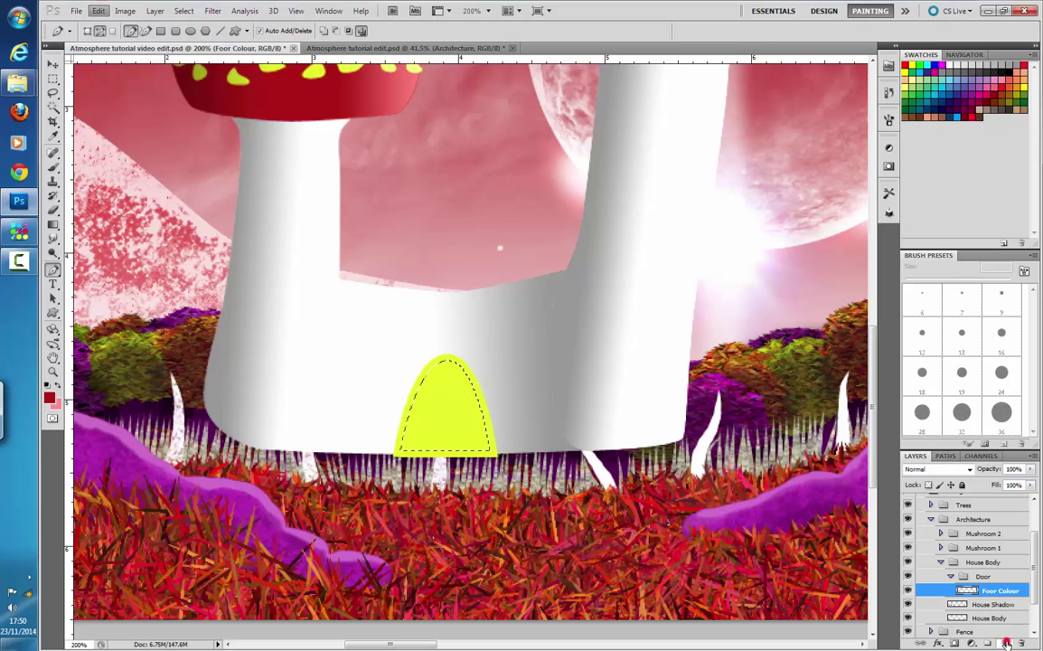
{"action": "left_click", "coordinate": [1007, 642]}
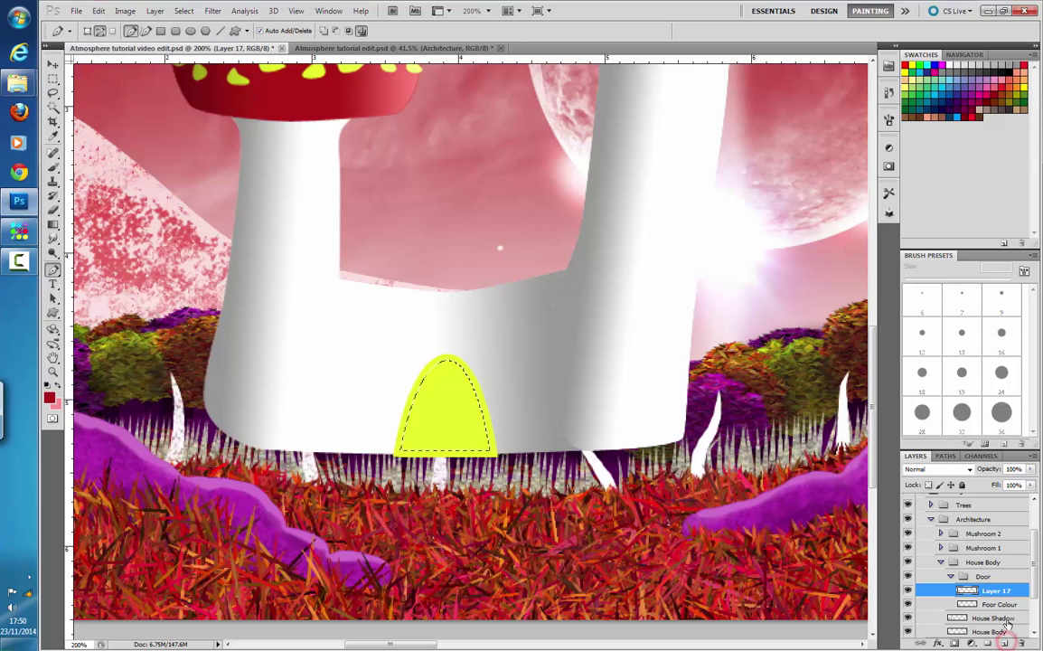
{"action": "left_click", "coordinate": [99, 10]}
{"action": "left_click", "coordinate": [175, 188]}
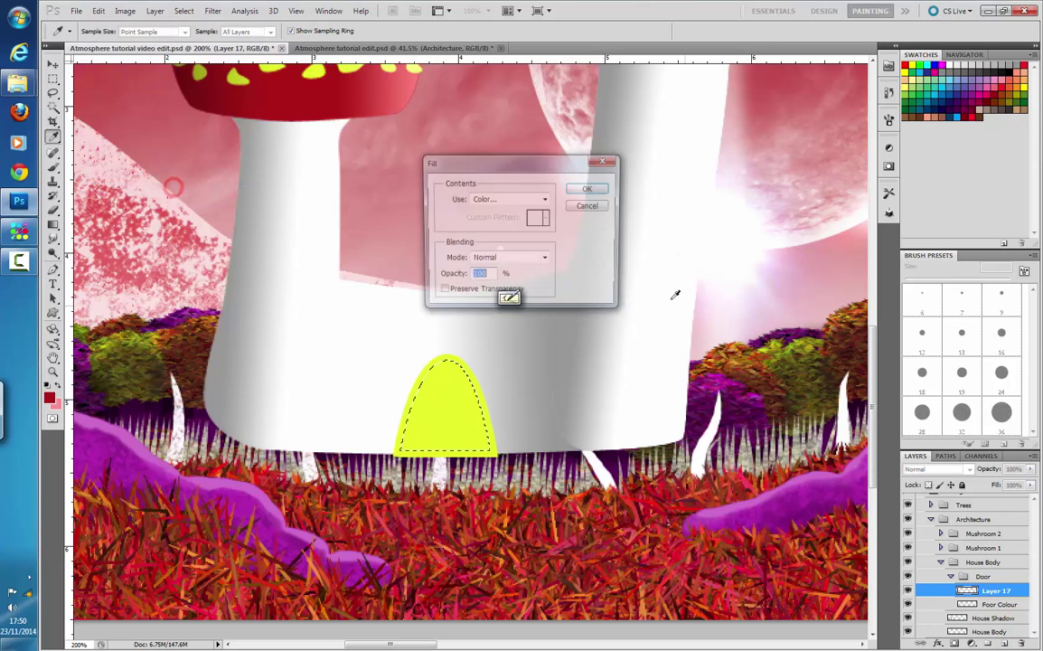
{"action": "left_click", "coordinate": [546, 199]}
{"action": "left_click", "coordinate": [546, 199]}
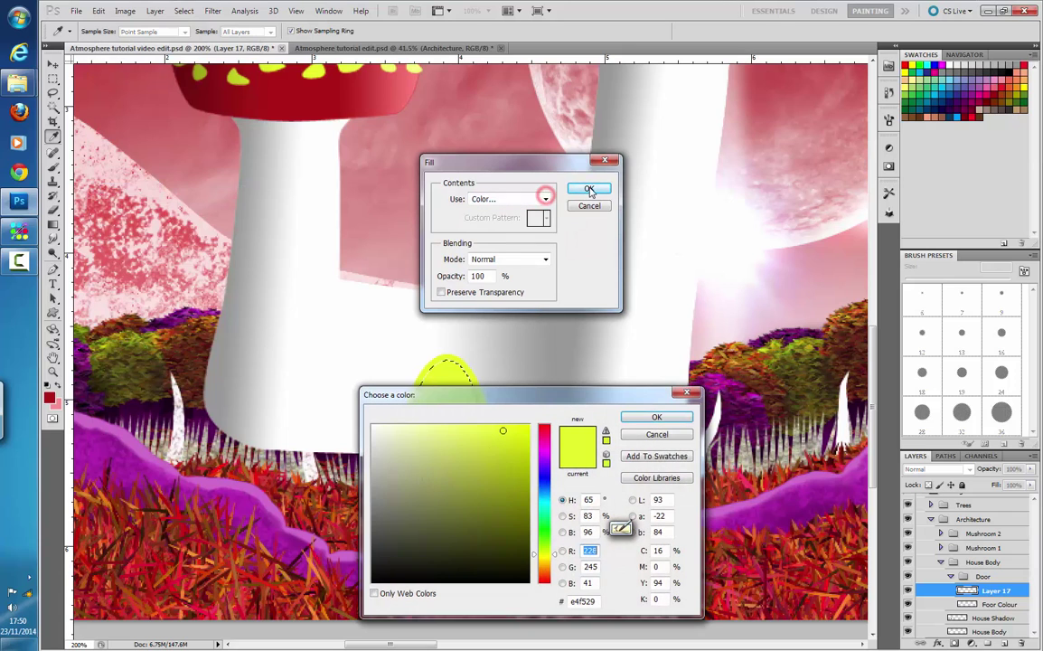
{"action": "left_click", "coordinate": [588, 189]}
{"action": "left_click", "coordinate": [669, 416]}
{"action": "left_click", "coordinate": [588, 189]}
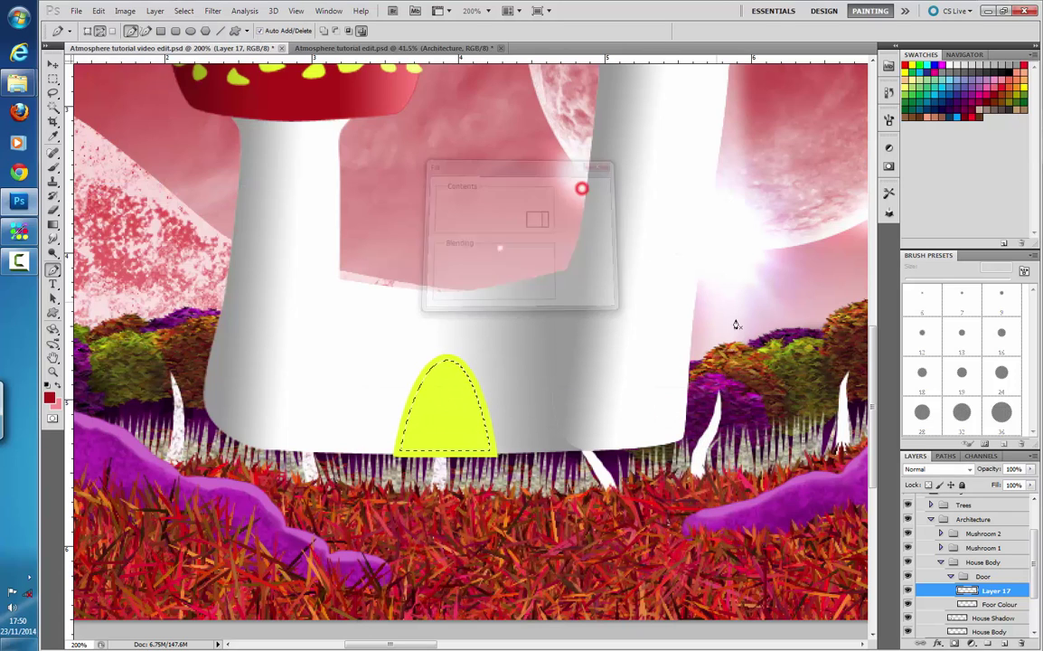
- Load the Foor Colour layer's outline as a selection and fill it with the dark red foreground color
{"action": "left_click", "coordinate": [970, 604]}
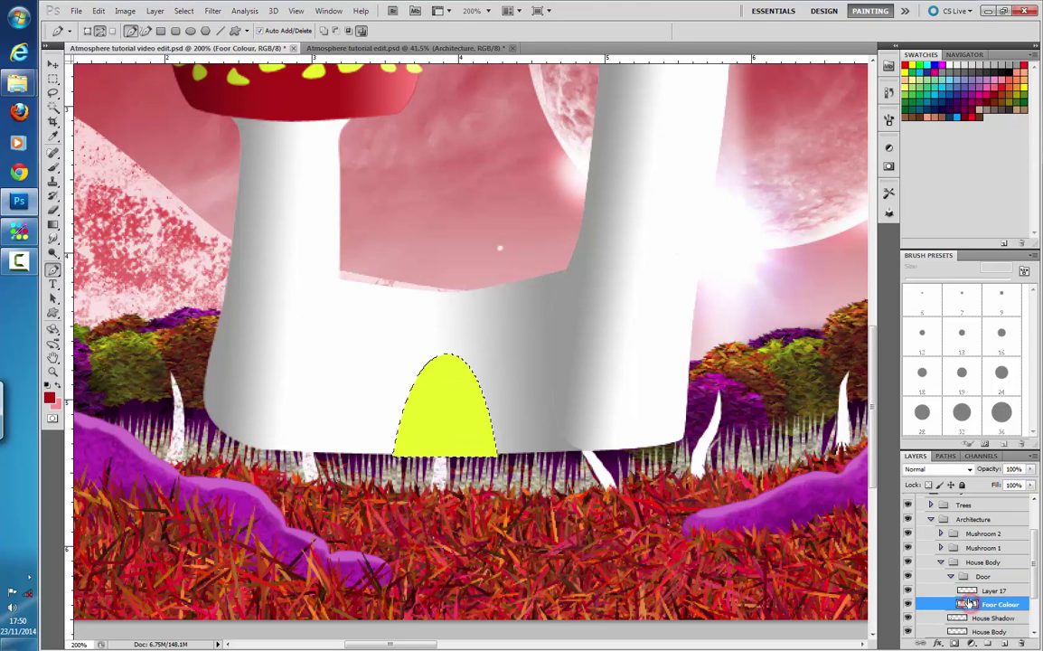
{"action": "left_click", "coordinate": [98, 11]}
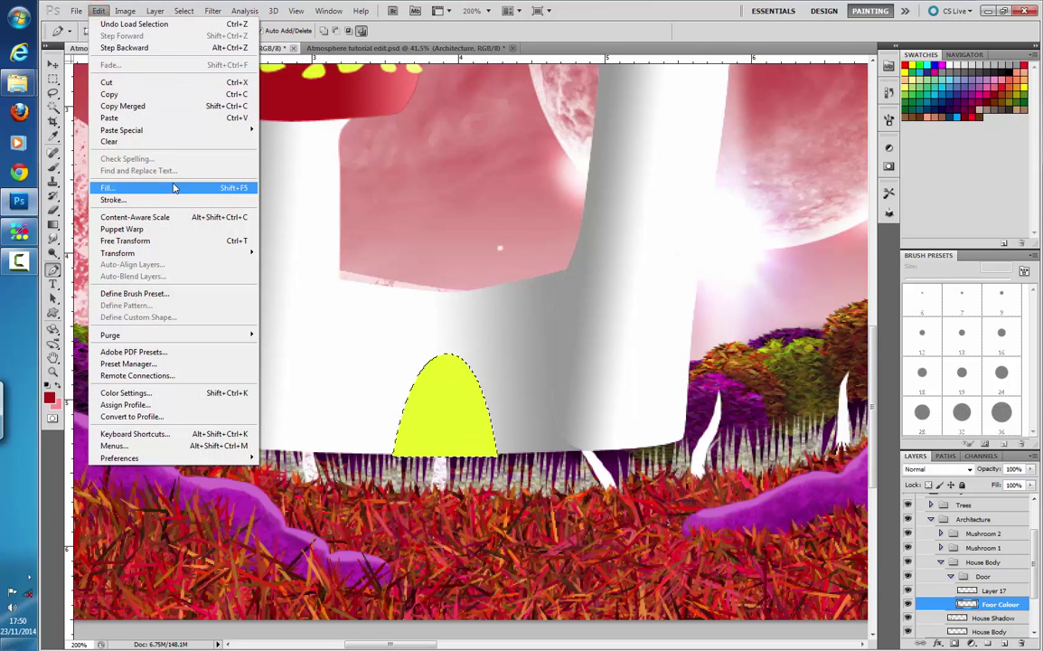
{"action": "left_click", "coordinate": [108, 187]}
{"action": "left_click", "coordinate": [518, 198]}
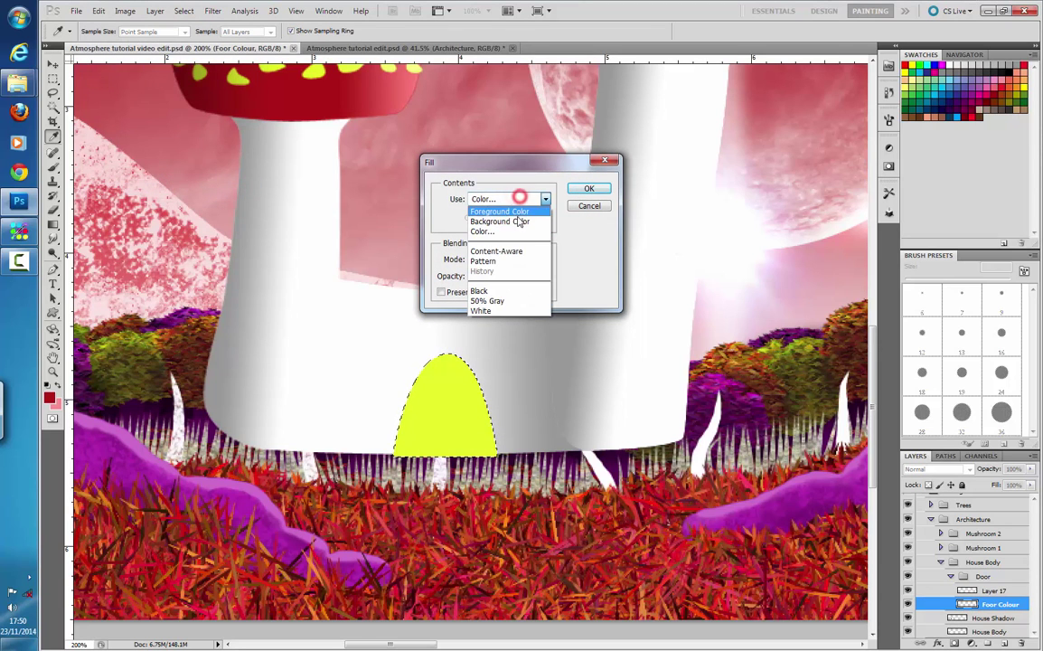
{"action": "left_click", "coordinate": [518, 211]}
{"action": "left_click", "coordinate": [589, 188]}
{"action": "key", "text": "p"}
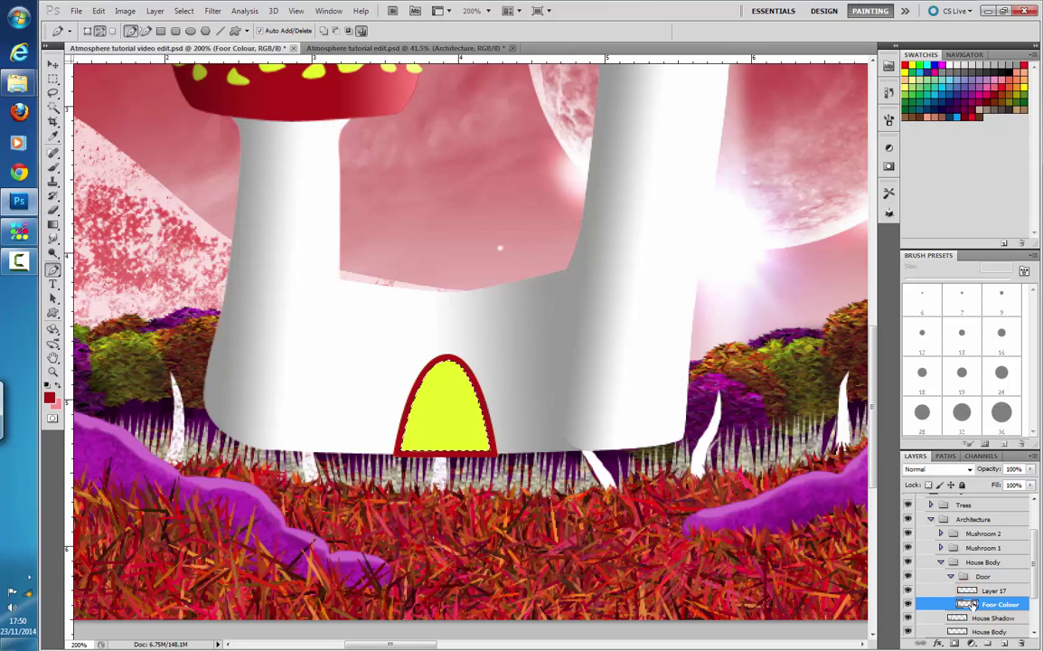
- With Layer 17 hidden, erase the red inside the inner door selection on the Foor Colour layer and deselect
{"action": "left_click", "coordinate": [909, 590]}
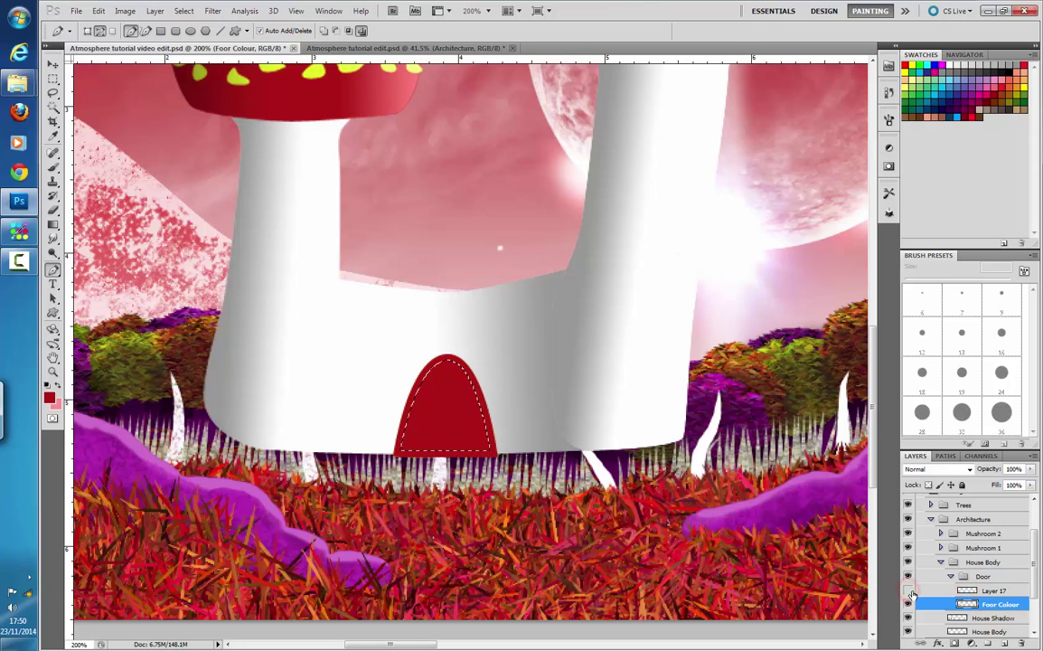
{"action": "left_click", "coordinate": [53, 209]}
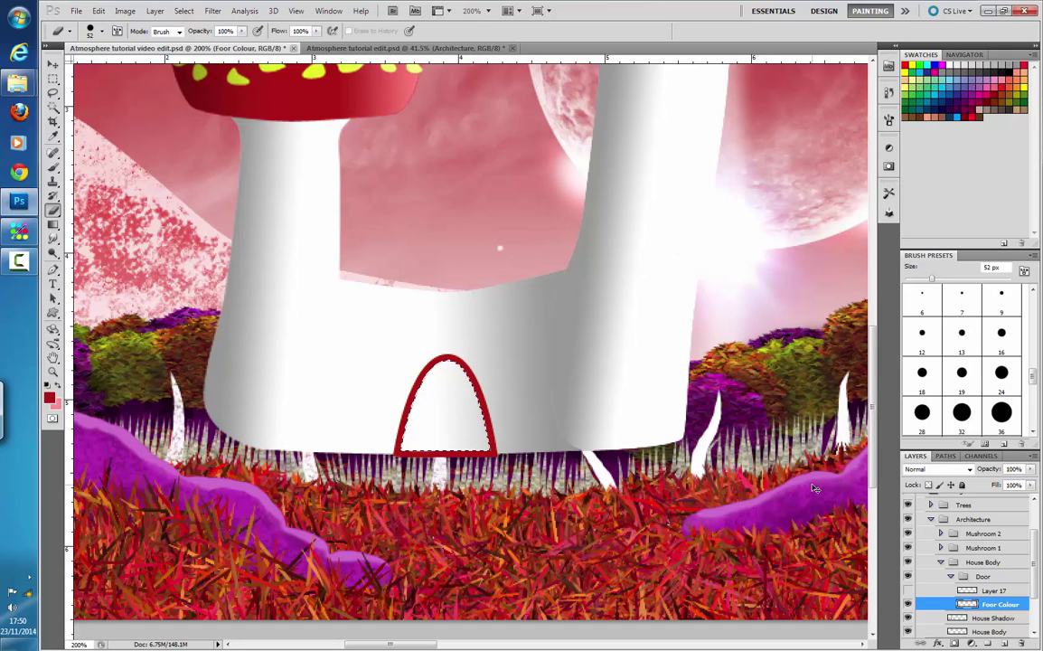
{"action": "key", "text": "ctrl+d"}
- Show Layer 17 with the yellow-green inner door again and make it the active layer
{"action": "left_click", "coordinate": [907, 590]}
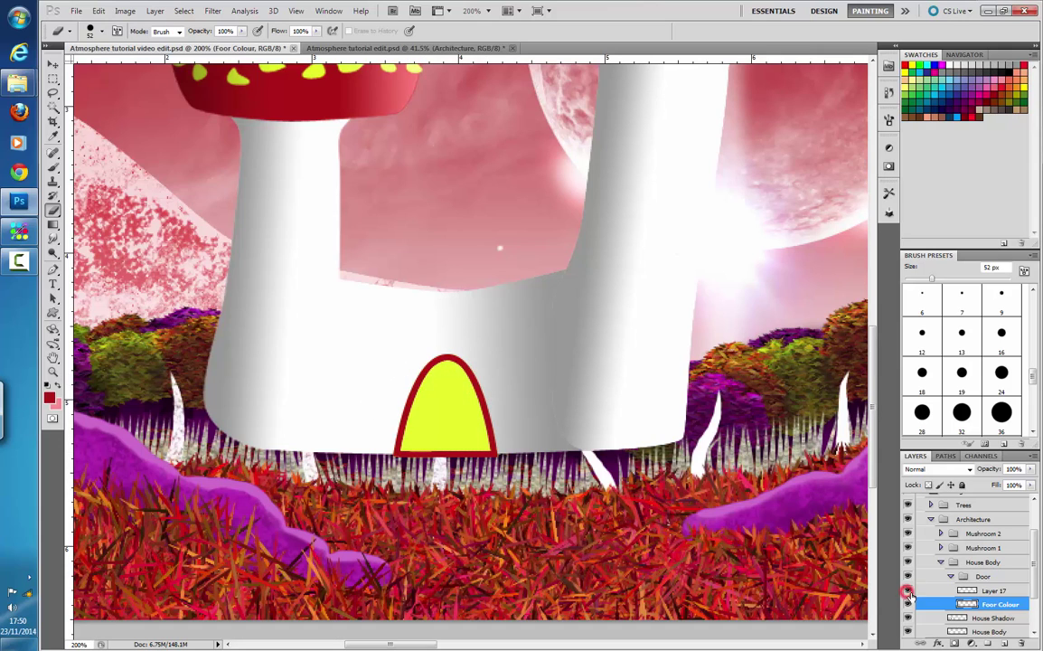
{"action": "double_click", "coordinate": [990, 590]}
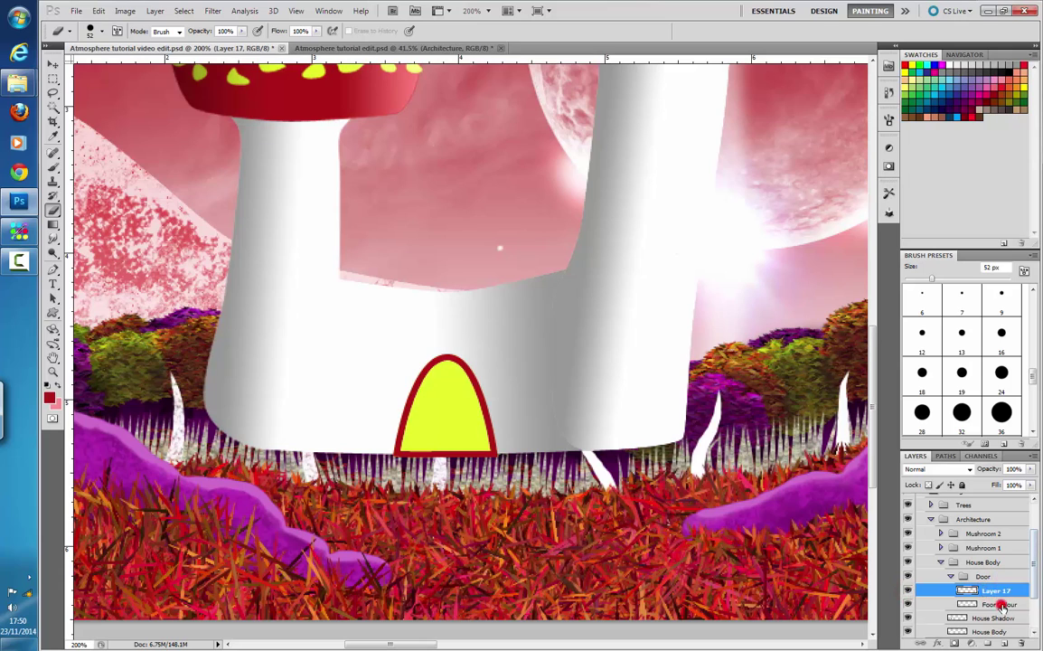
- Rename the Foor Colour layer to Door Frame and Layer 17 to Door Body
{"action": "double_click", "coordinate": [999, 604]}
{"action": "type", "text": "D"}
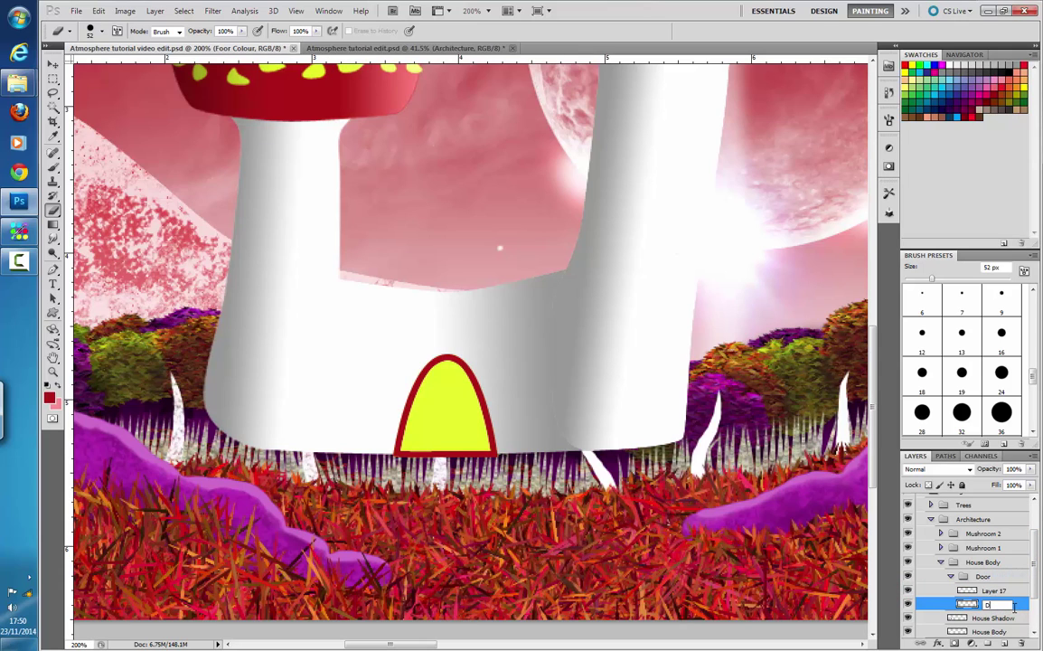
{"action": "type", "text": "oor Frame"}
{"action": "key", "text": "Return"}
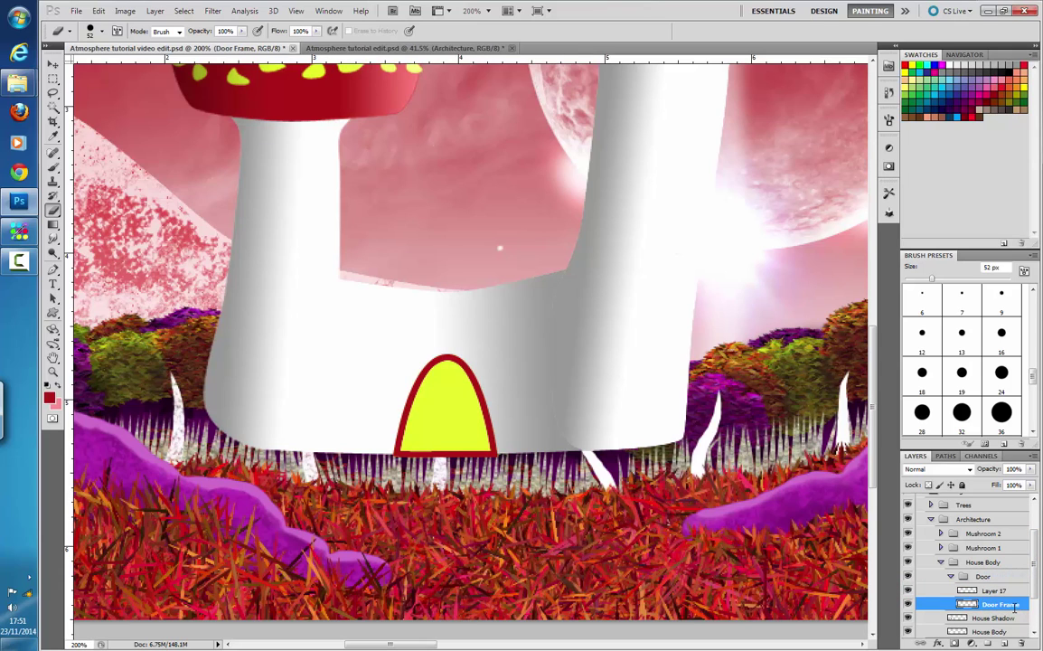
{"action": "double_click", "coordinate": [994, 590]}
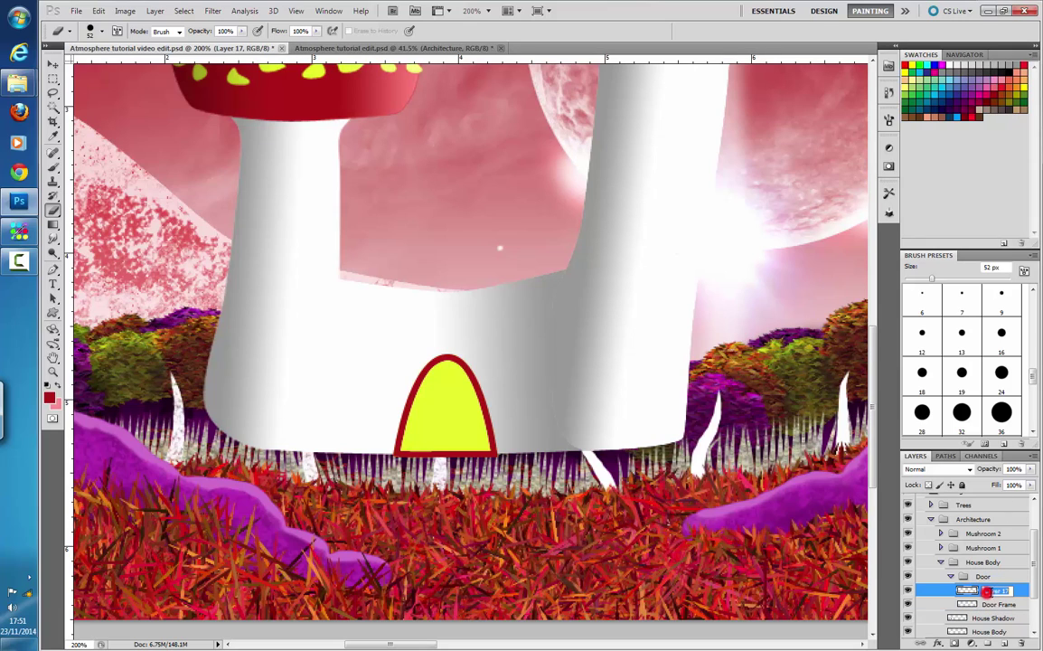
{"action": "type", "text": "Door Body"}
{"action": "key", "text": "Return"}
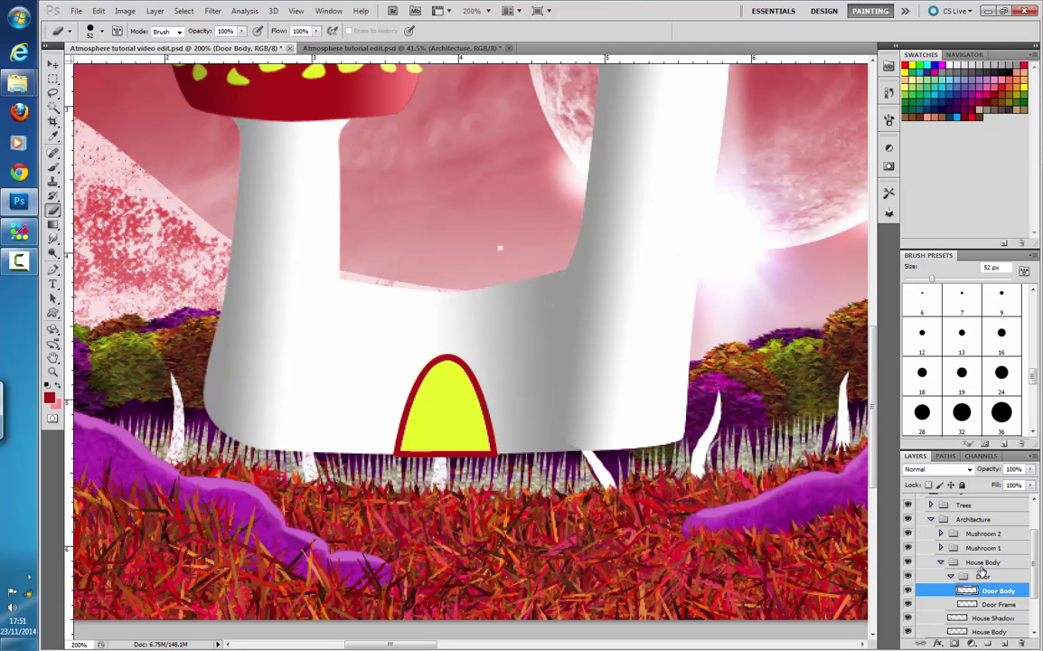
{"action": "left_click", "coordinate": [940, 643]}
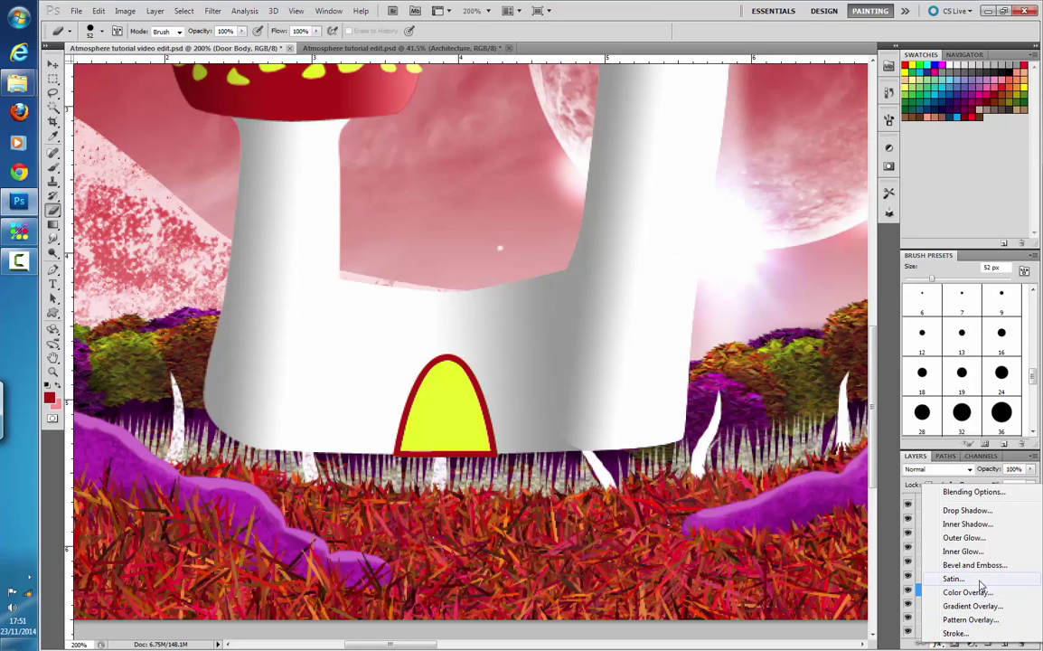
{"action": "left_click", "coordinate": [920, 566]}
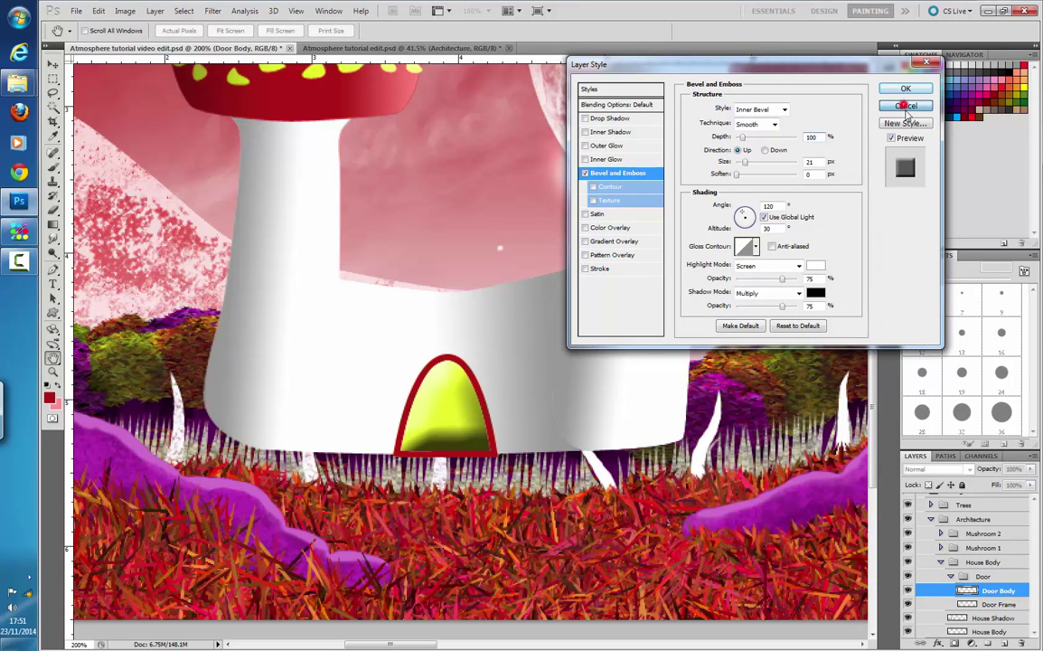
{"action": "left_click", "coordinate": [906, 106]}
{"action": "key", "text": "b"}
- Add a Bevel and Emboss effect to the Door Frame layer using the Inner Bevel style and Smooth technique
{"action": "left_click", "coordinate": [993, 604]}
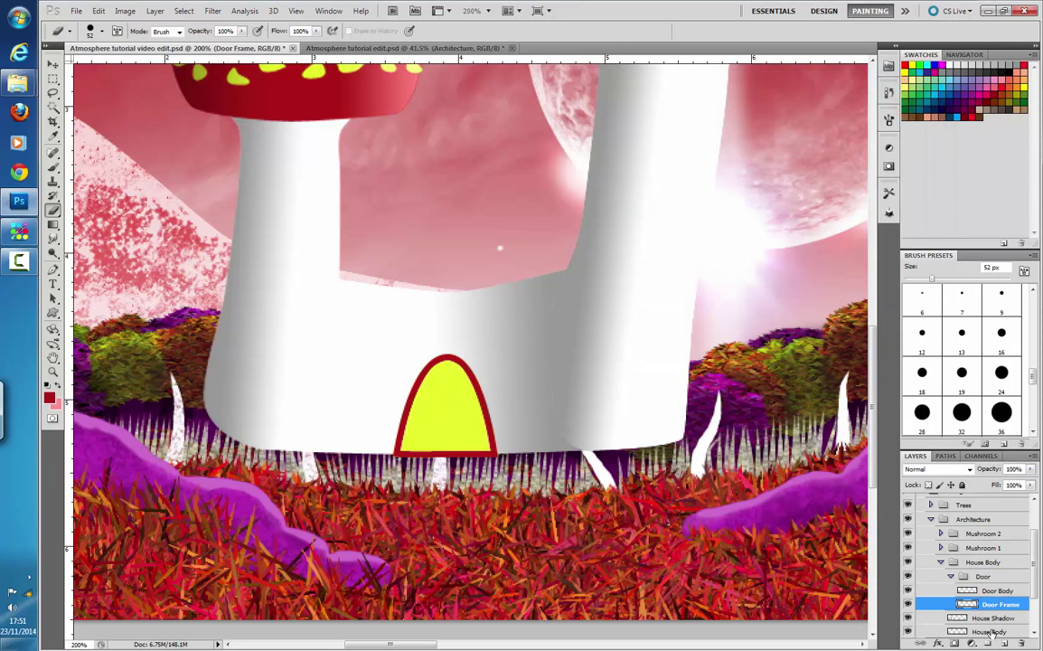
{"action": "left_click", "coordinate": [939, 643]}
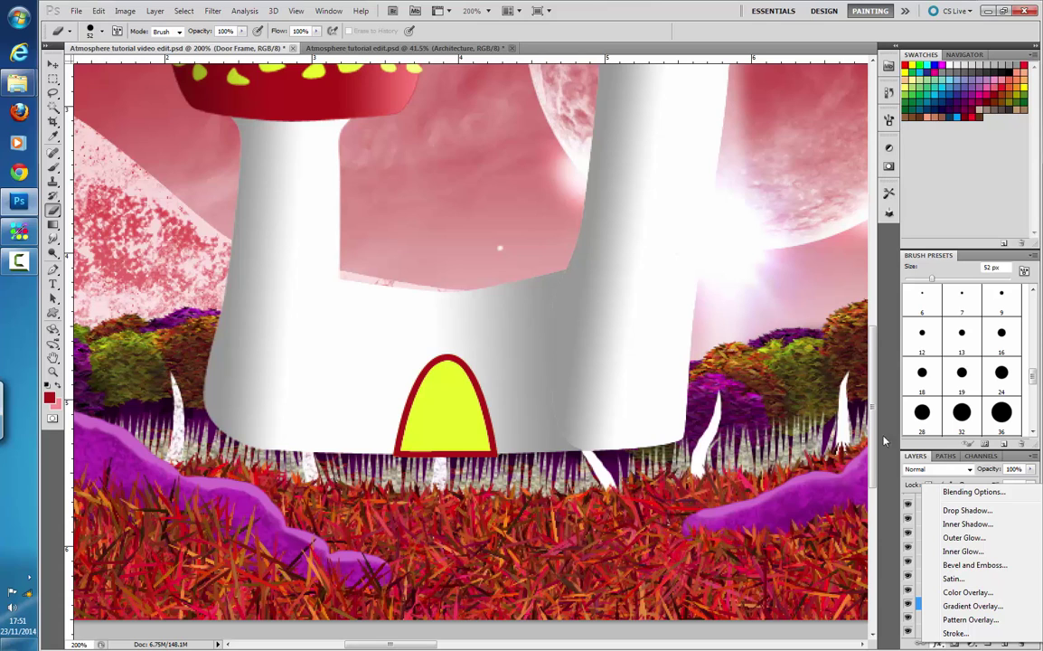
{"action": "left_click", "coordinate": [974, 564]}
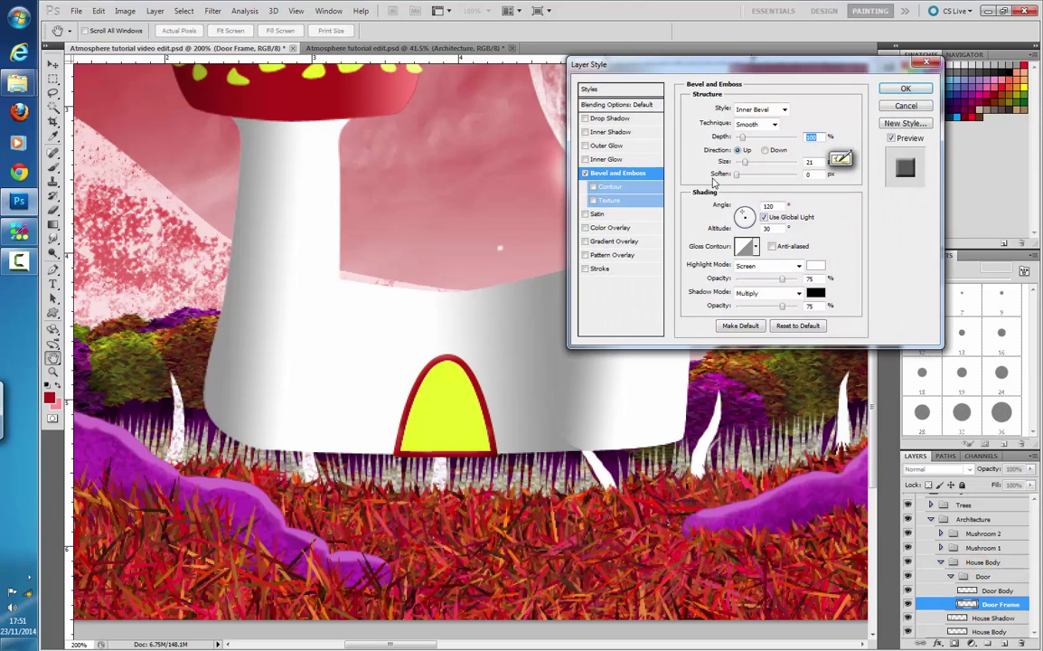
{"action": "left_click", "coordinate": [776, 110]}
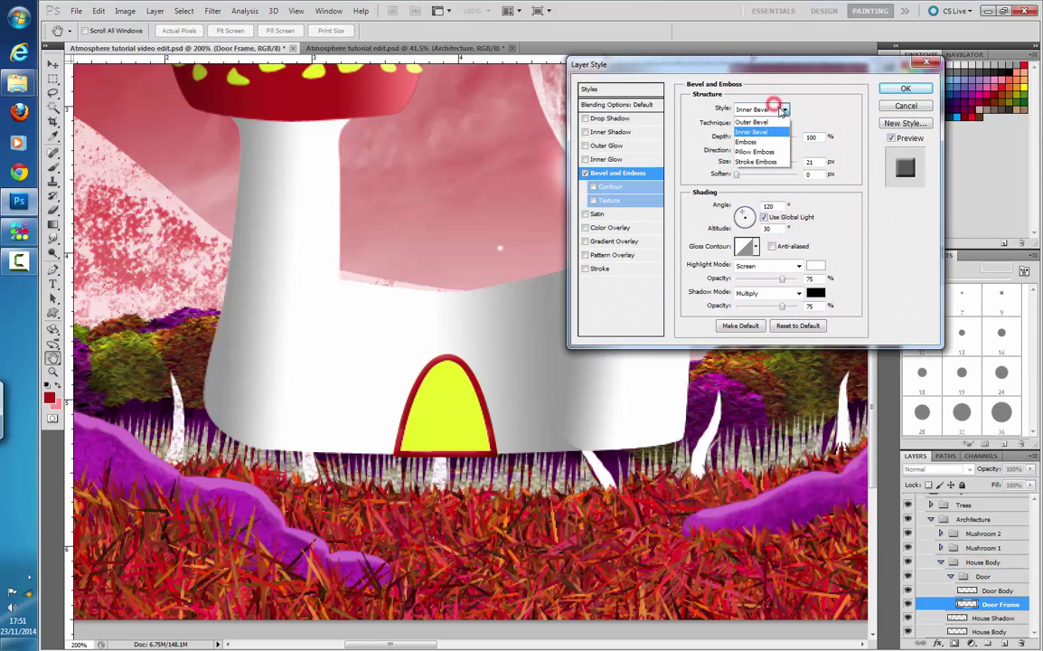
{"action": "left_click", "coordinate": [761, 128]}
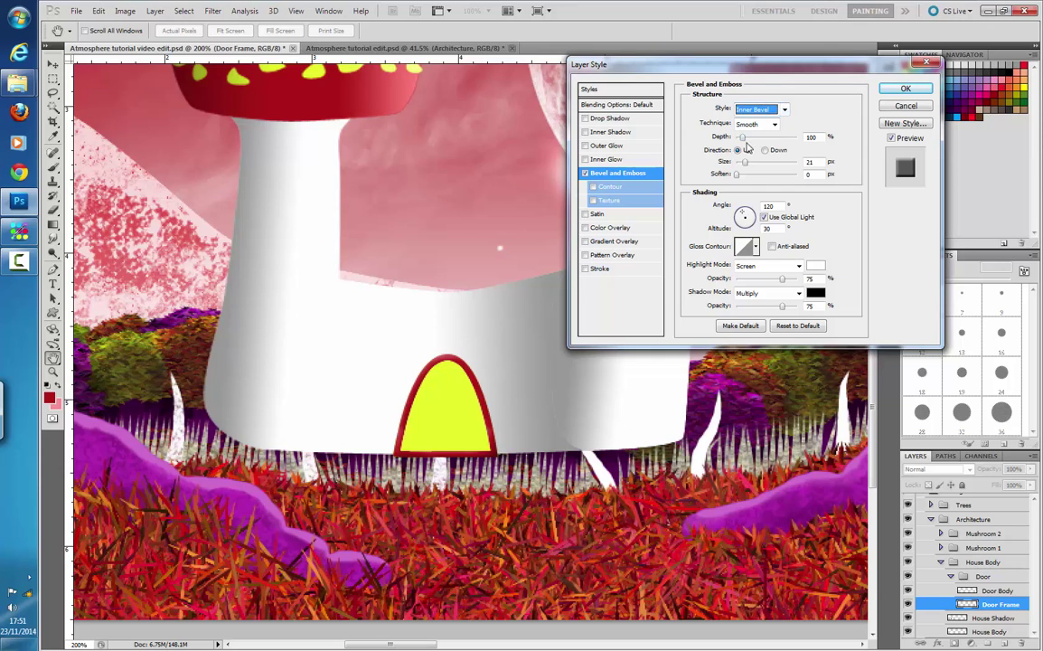
- Set the frame bevel's size and soften to 1 px each, aim the light at about 45° with altitude 21°, and apply it
{"action": "left_click", "coordinate": [737, 173]}
{"action": "left_click_drag", "start_coordinate": [745, 162], "coordinate": [741, 175]}
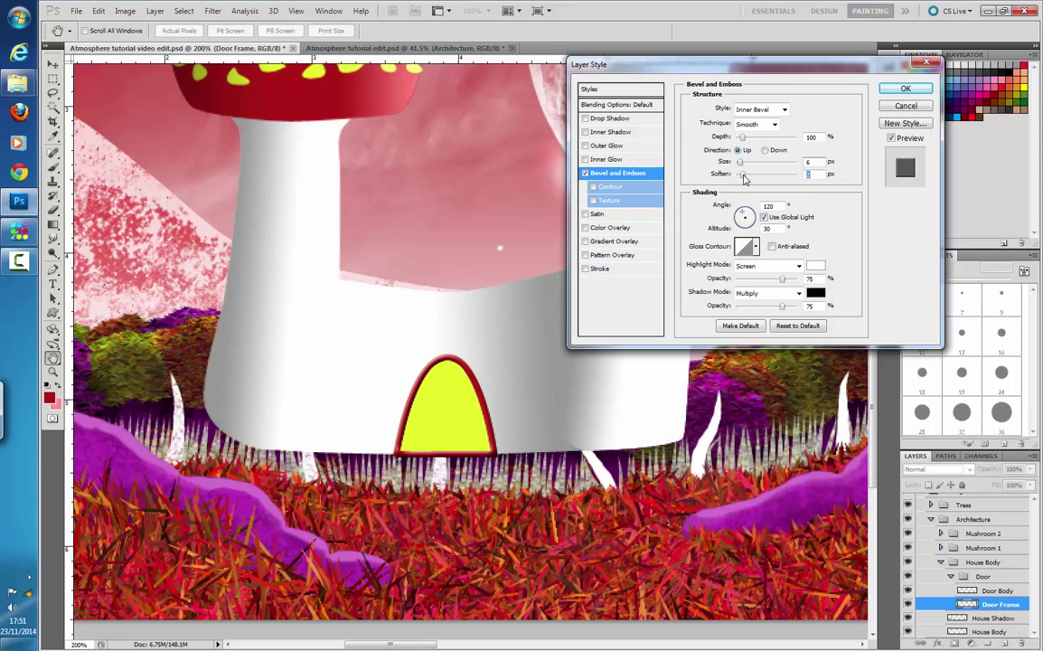
{"action": "type", "text": "3"}
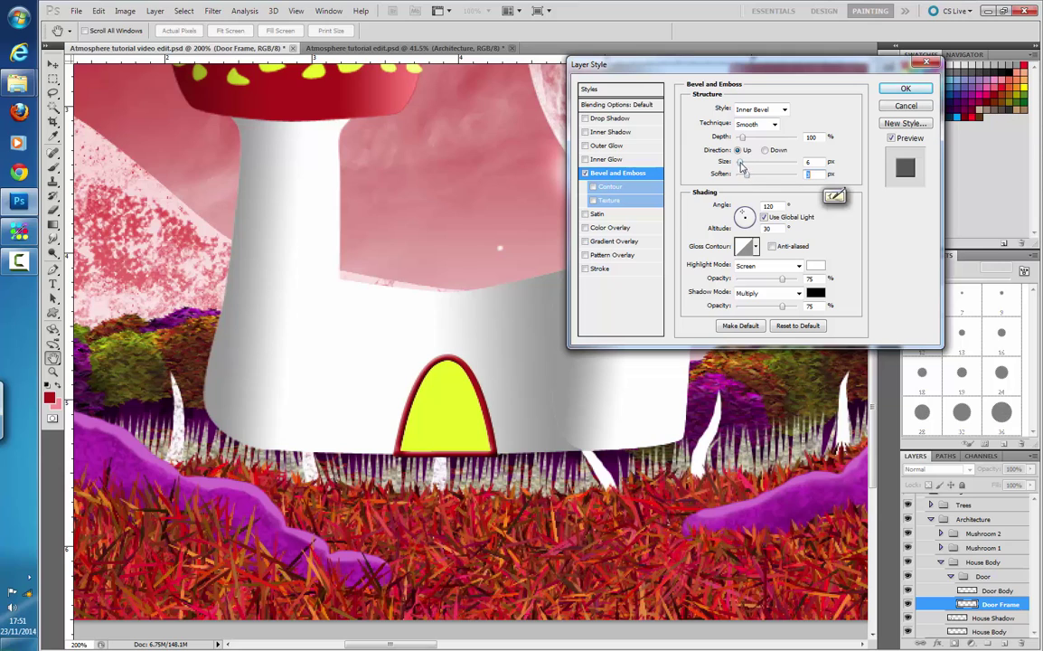
{"action": "left_click_drag", "start_coordinate": [741, 162], "coordinate": [737, 167]}
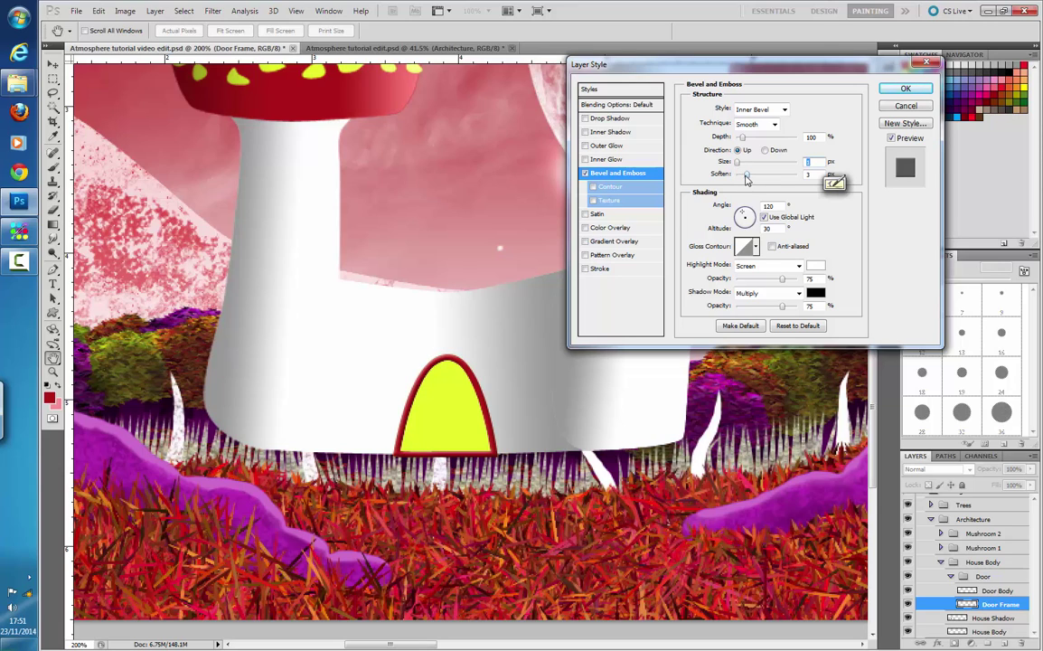
{"action": "mouse_move", "coordinate": [746, 175]}
{"action": "left_mouse_down"}
{"action": "mouse_move", "coordinate": [735, 186]}
{"action": "mouse_move", "coordinate": [757, 217]}
{"action": "mouse_move", "coordinate": [750, 211]}
{"action": "left_mouse_up"}
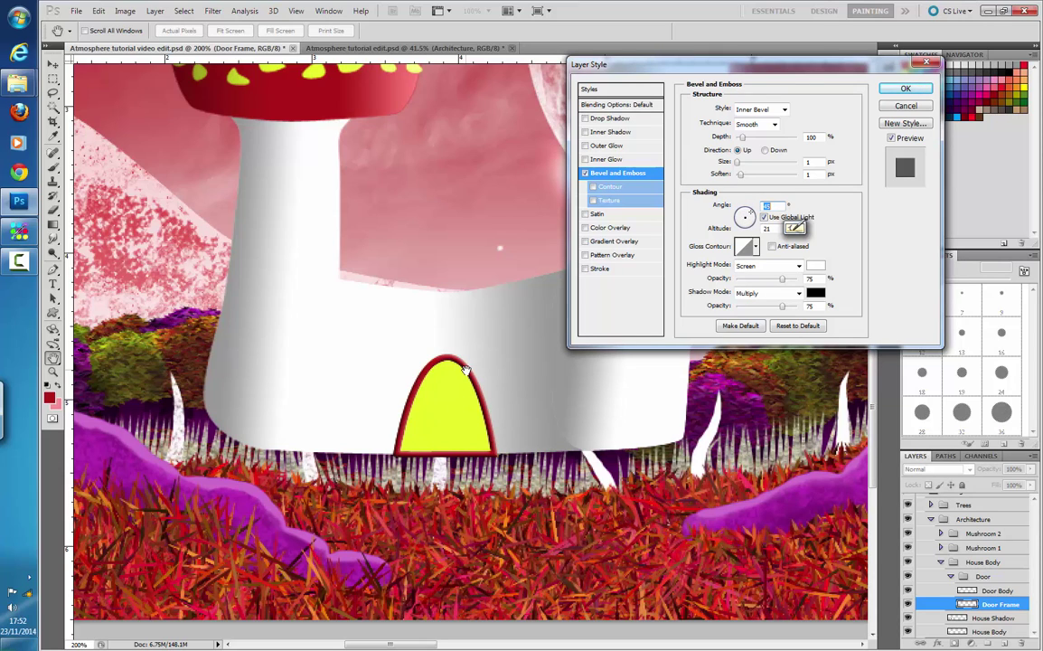
{"action": "left_click", "coordinate": [906, 88]}
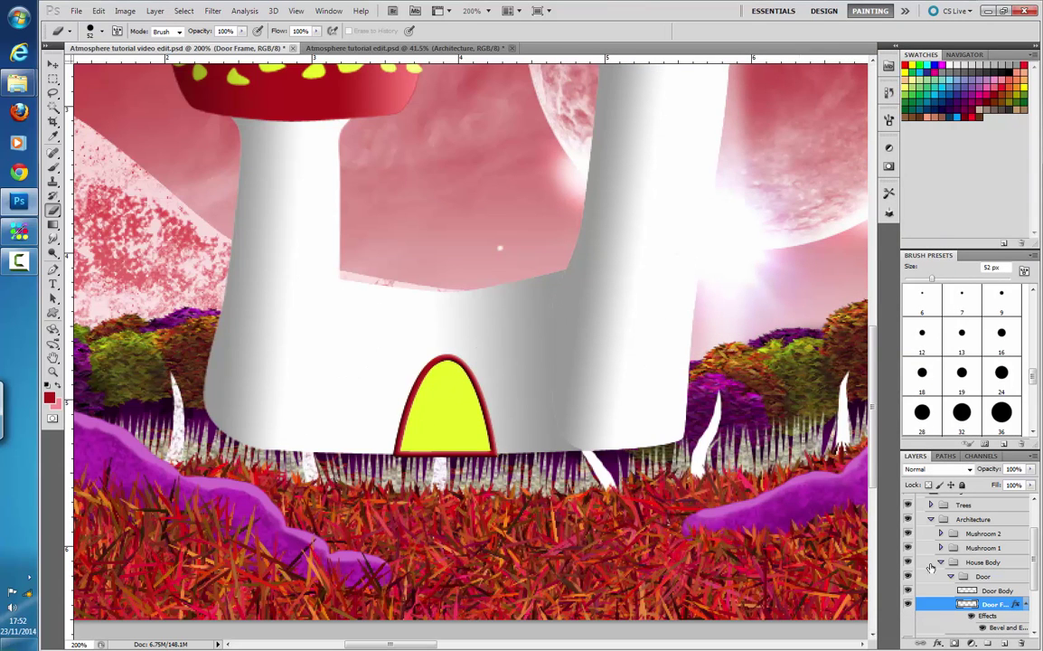
- Load the Door Body layer's outline as a selection and fill it with orange ea7400 at 100% opacity on the Door Frame layer
{"action": "left_click", "coordinate": [971, 590], "text": "ctrl"}
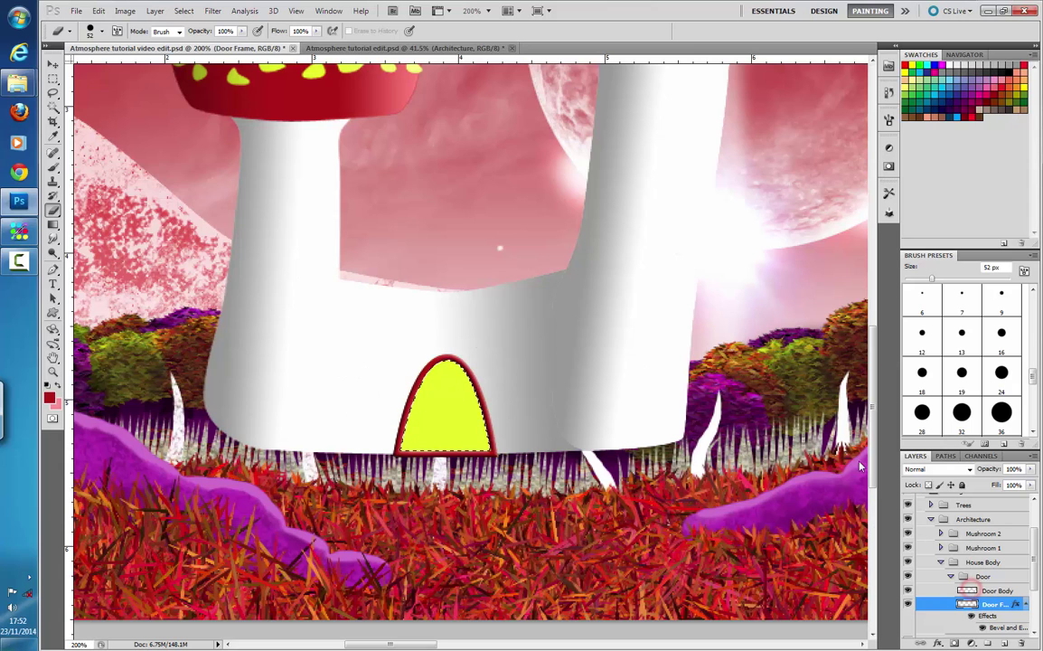
{"action": "left_click", "coordinate": [99, 10]}
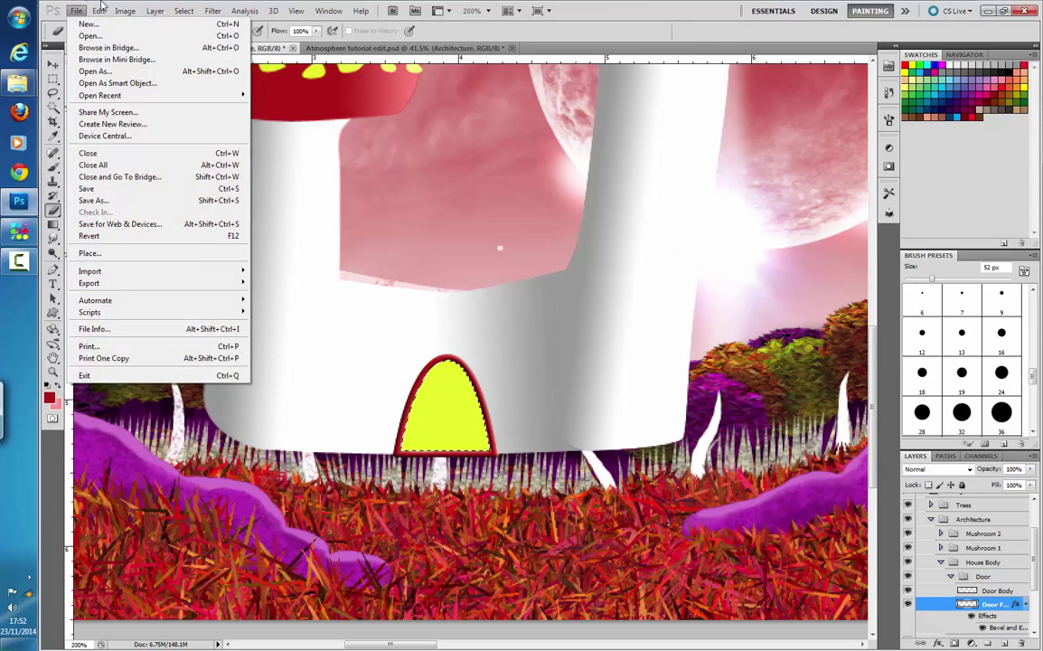
{"action": "left_click", "coordinate": [97, 11]}
{"action": "left_click", "coordinate": [98, 10]}
{"action": "left_click", "coordinate": [135, 188]}
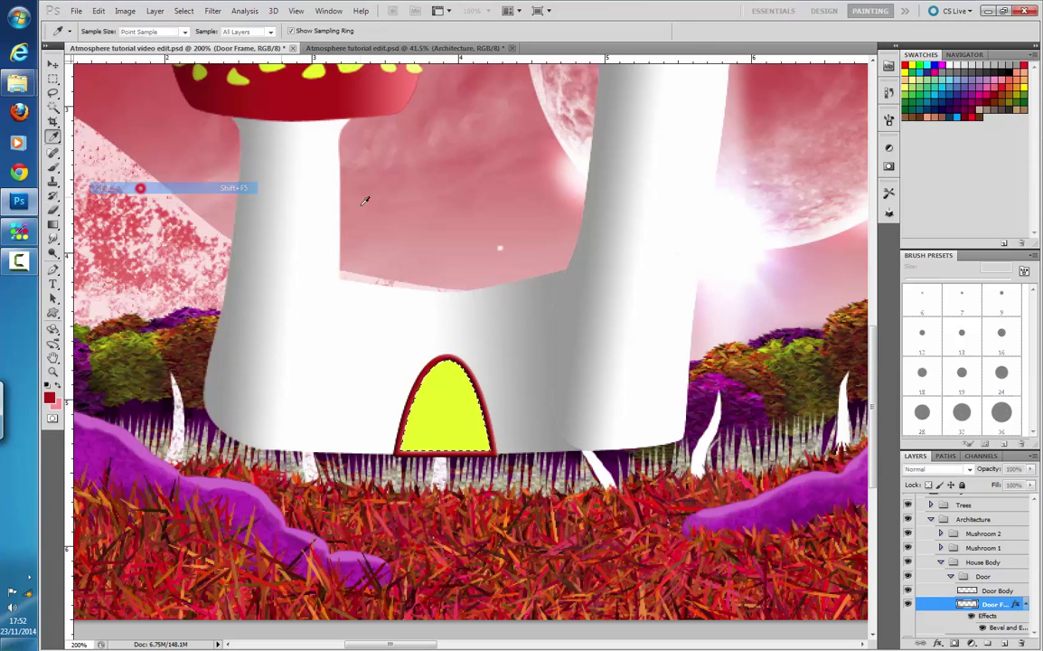
{"action": "left_click", "coordinate": [533, 199]}
{"action": "left_click", "coordinate": [528, 215]}
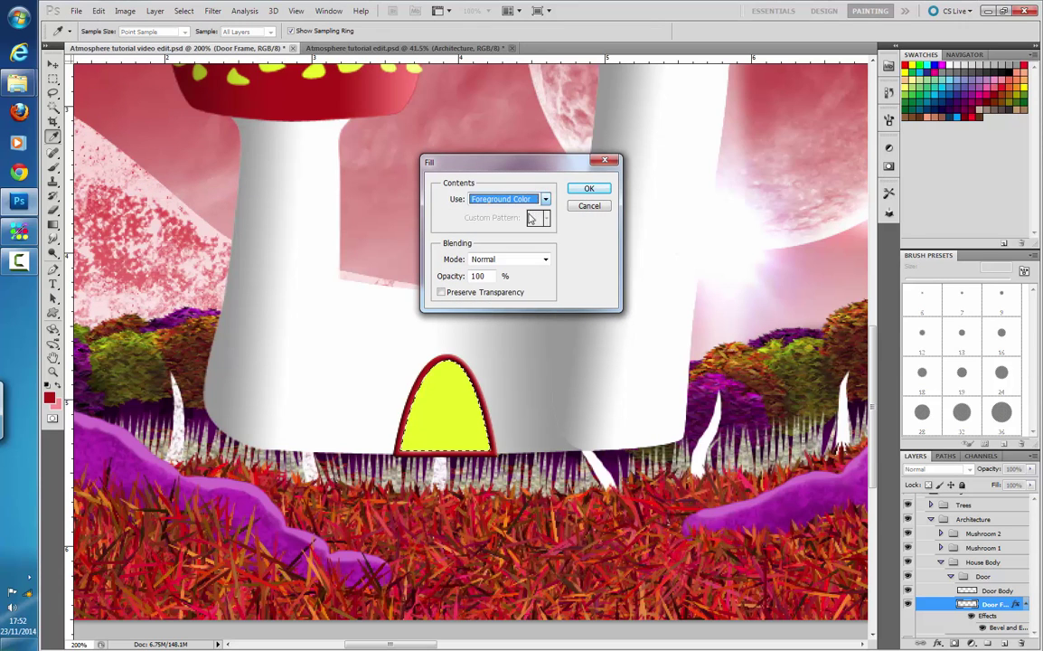
{"action": "left_click", "coordinate": [542, 200]}
{"action": "left_click", "coordinate": [506, 231]}
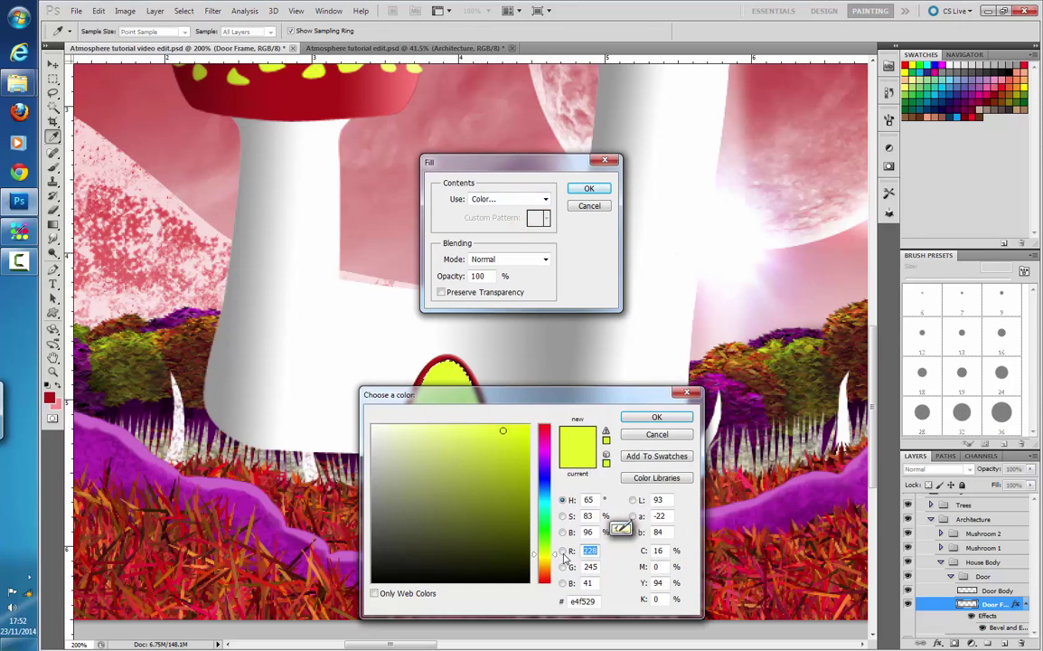
{"action": "mouse_move", "coordinate": [543, 554]}
{"action": "left_mouse_down"}
{"action": "mouse_move", "coordinate": [546, 569]}
{"action": "mouse_move", "coordinate": [556, 564]}
{"action": "left_mouse_up"}
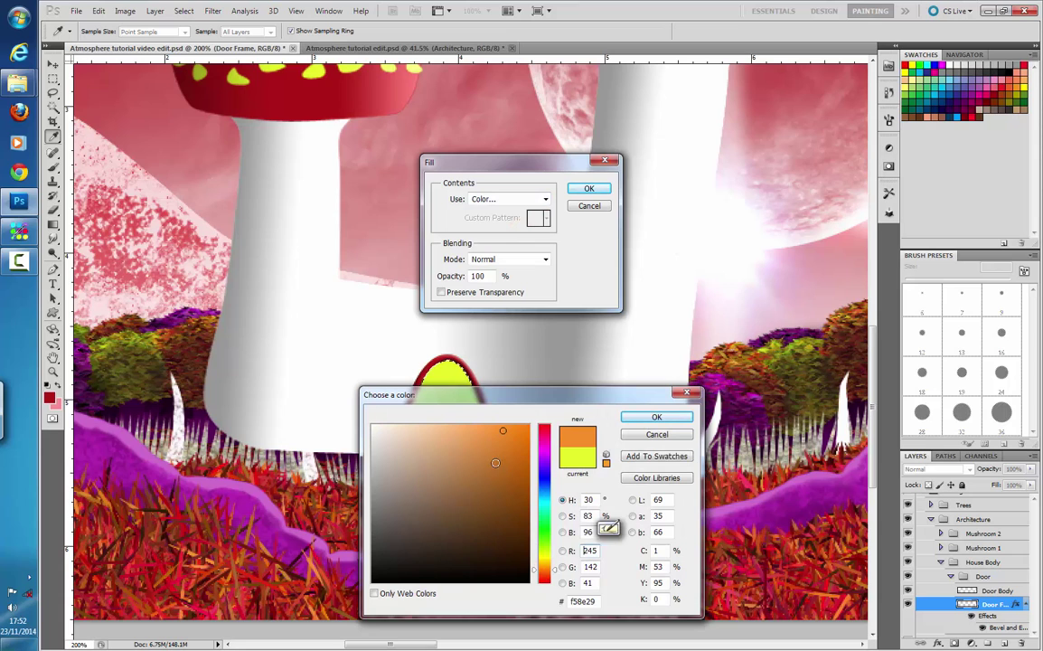
{"action": "left_click_drag", "start_coordinate": [491, 464], "coordinate": [531, 437]}
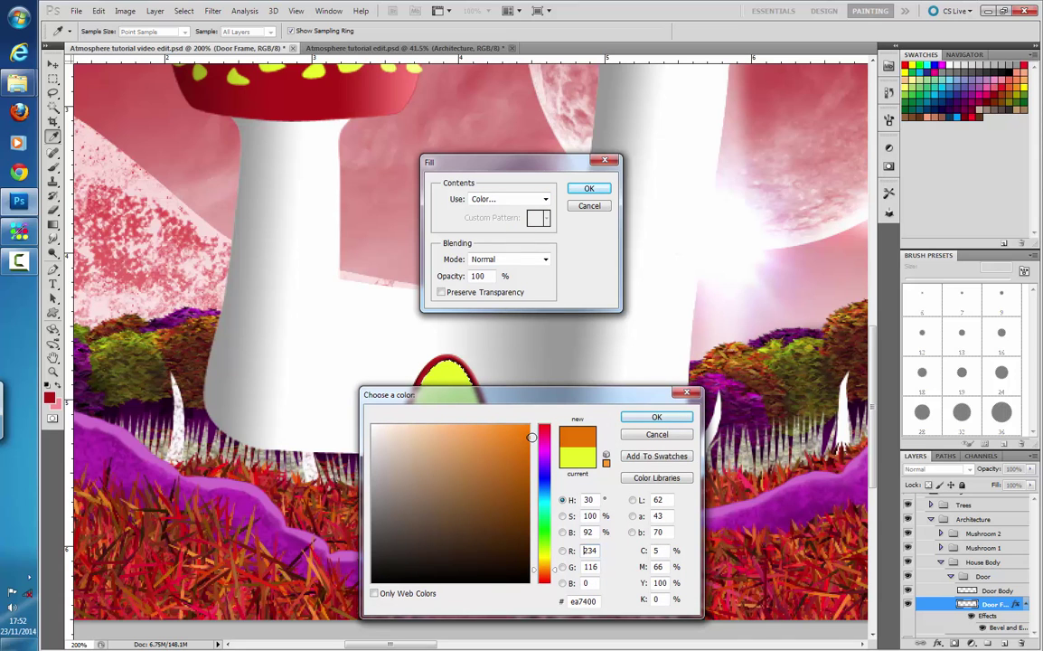
{"action": "left_click", "coordinate": [657, 417]}
{"action": "left_click", "coordinate": [589, 188]}
{"action": "key", "text": "b"}
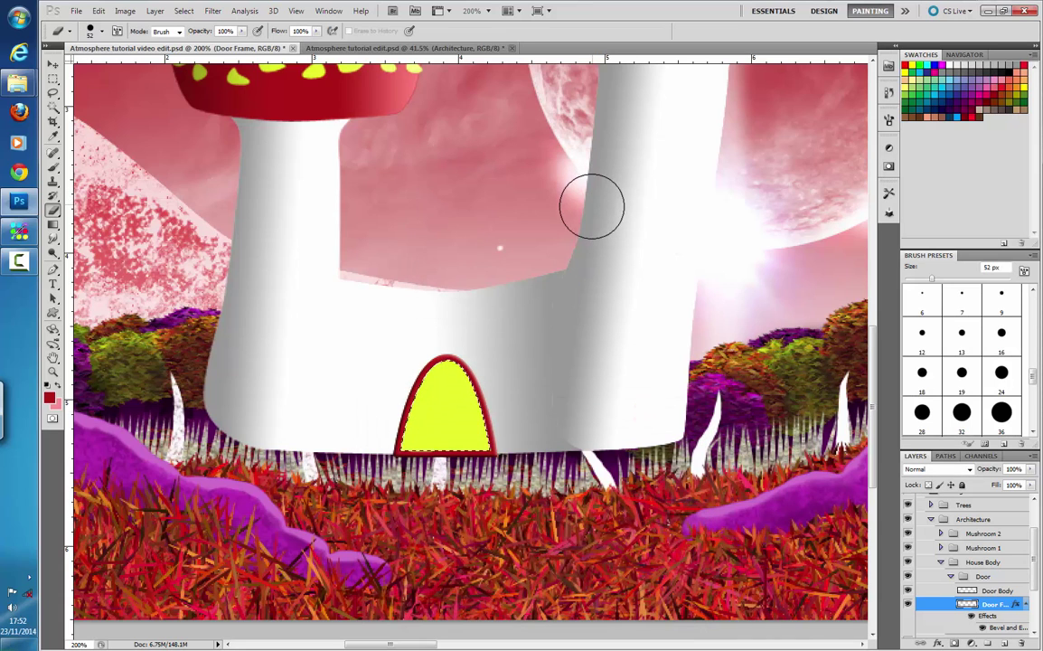
- Fill the inner door selection on the Door Body layer with the same orange and deselect
{"action": "left_click", "coordinate": [977, 591]}
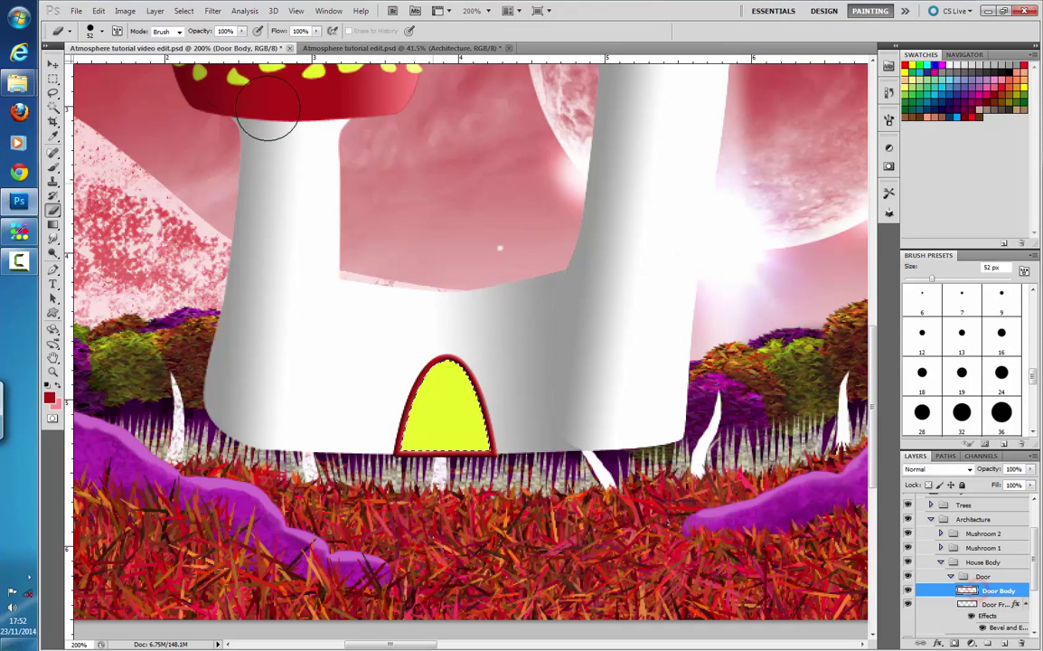
{"action": "left_click", "coordinate": [98, 11]}
{"action": "left_click", "coordinate": [149, 188]}
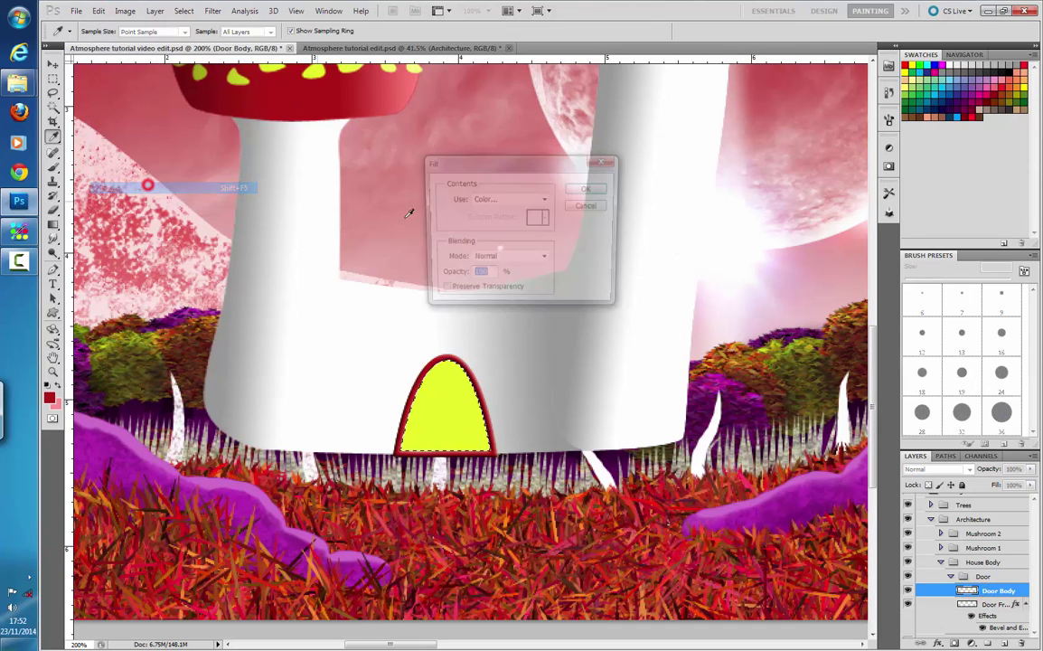
{"action": "left_click", "coordinate": [586, 189]}
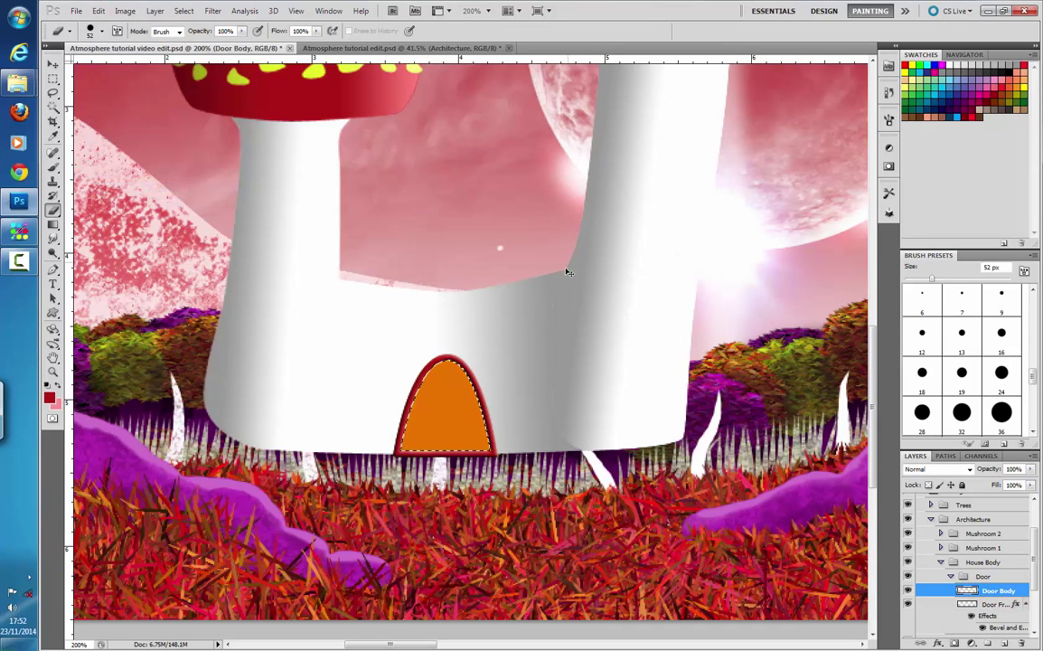
{"action": "key", "text": "ctrl+d"}
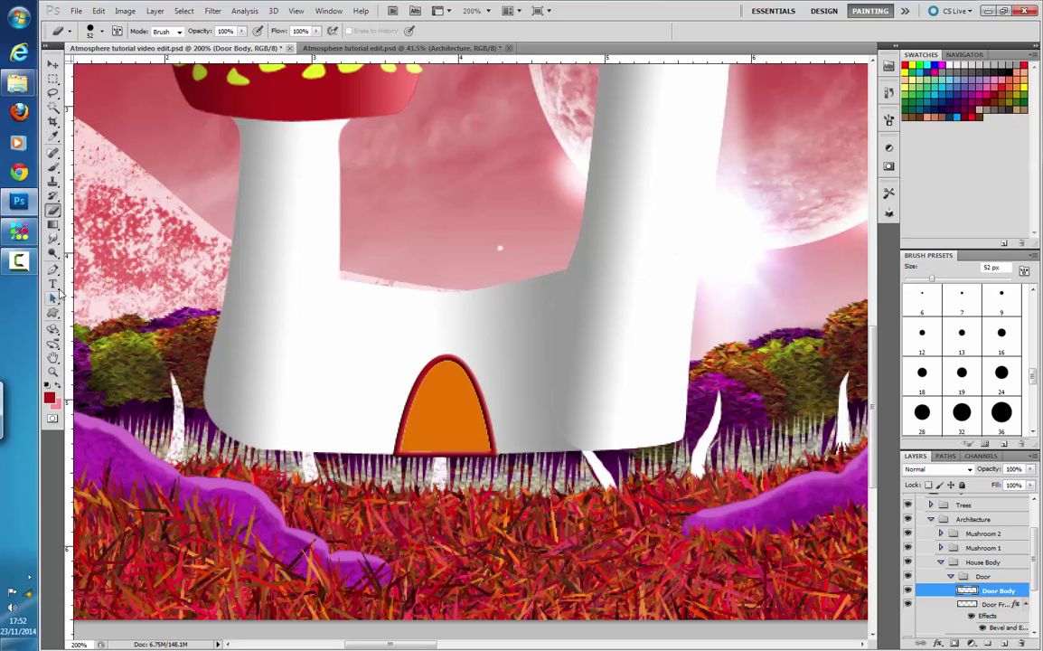
- Switch to the Brush tool and set its tip size to 3 px
{"action": "left_click", "coordinate": [54, 167]}
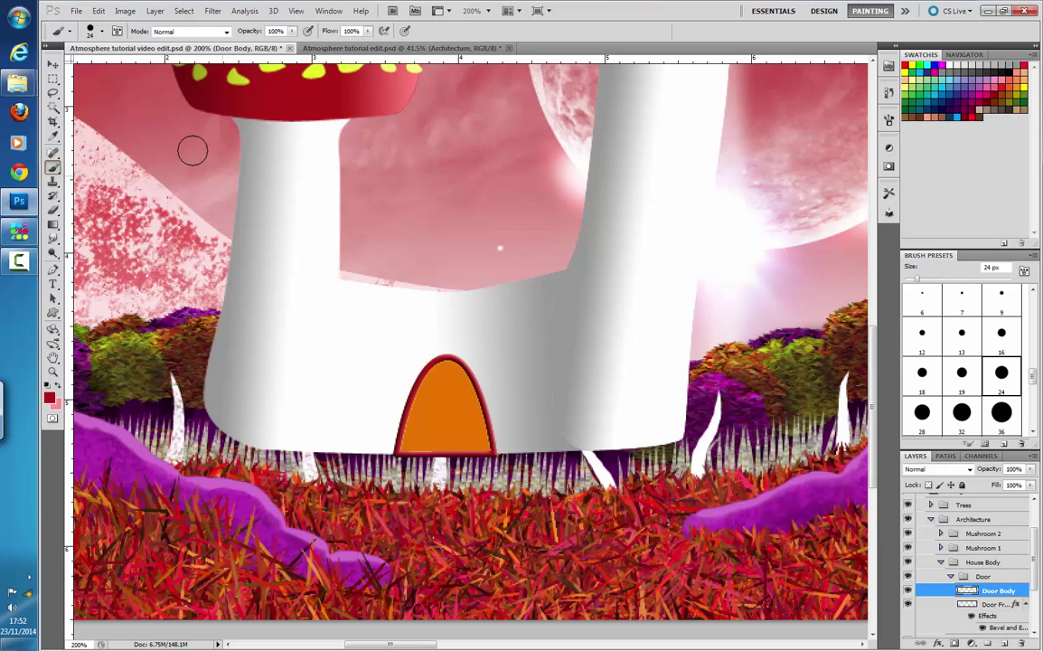
{"action": "left_click", "coordinate": [93, 32]}
{"action": "left_click_drag", "start_coordinate": [70, 66], "coordinate": [61, 70]}
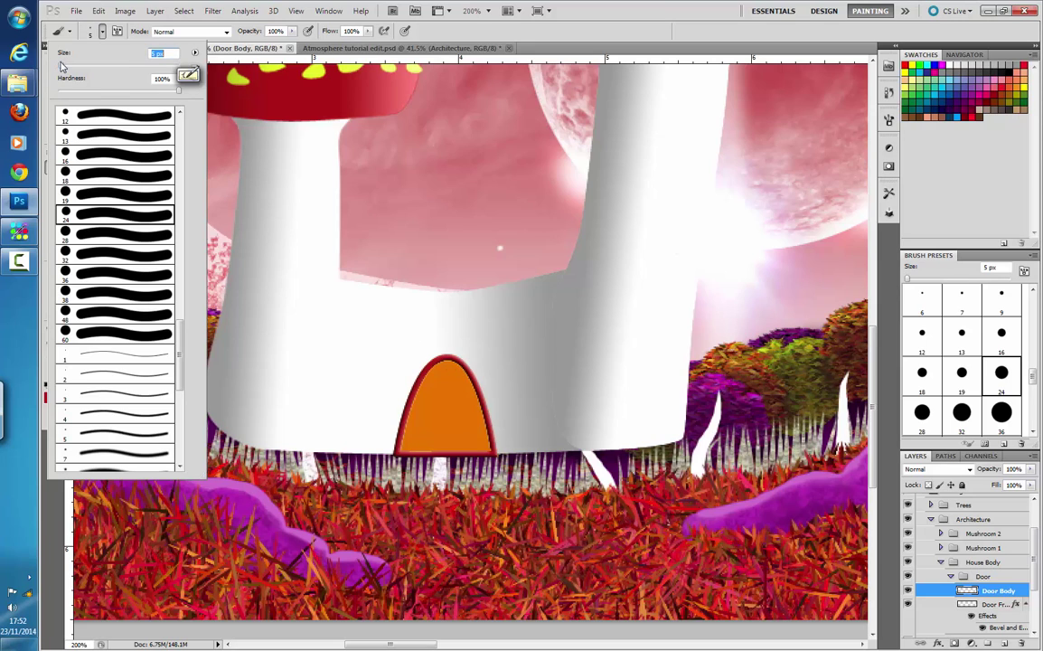
{"action": "left_click_drag", "start_coordinate": [62, 67], "coordinate": [59, 67]}
{"action": "left_click", "coordinate": [429, 370]}
- Try painting three vertical dark red plank lines down the orange door and undo the strokes
{"action": "left_click_drag", "start_coordinate": [430, 360], "coordinate": [419, 452]}
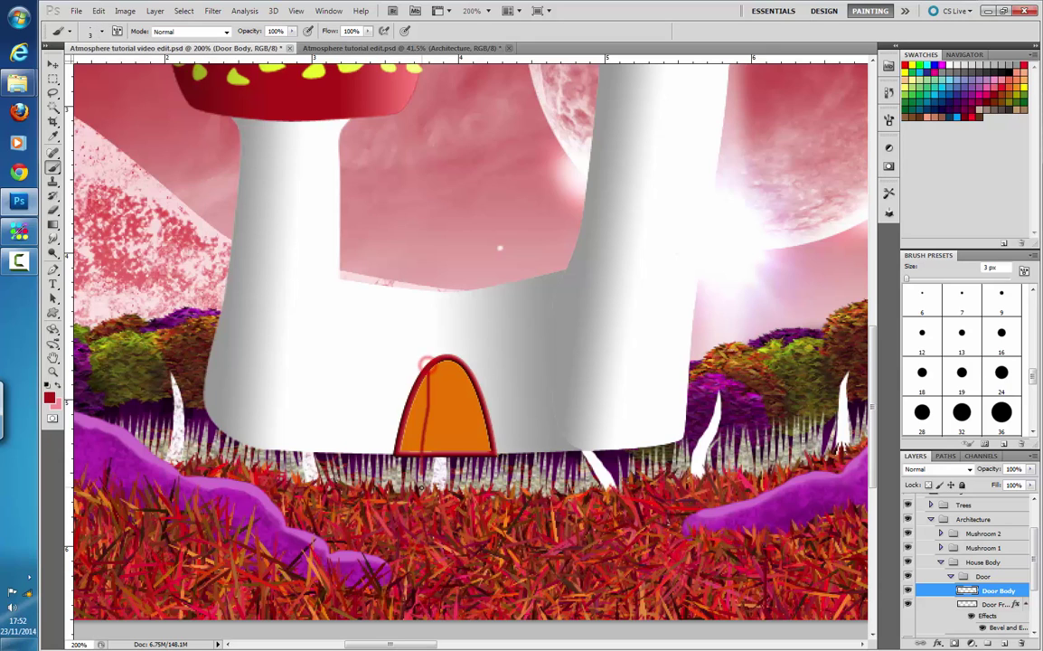
{"action": "mouse_move", "coordinate": [447, 359]}
{"action": "left_mouse_down"}
{"action": "mouse_move", "coordinate": [445, 452]}
{"action": "mouse_move", "coordinate": [470, 355]}
{"action": "left_mouse_up"}
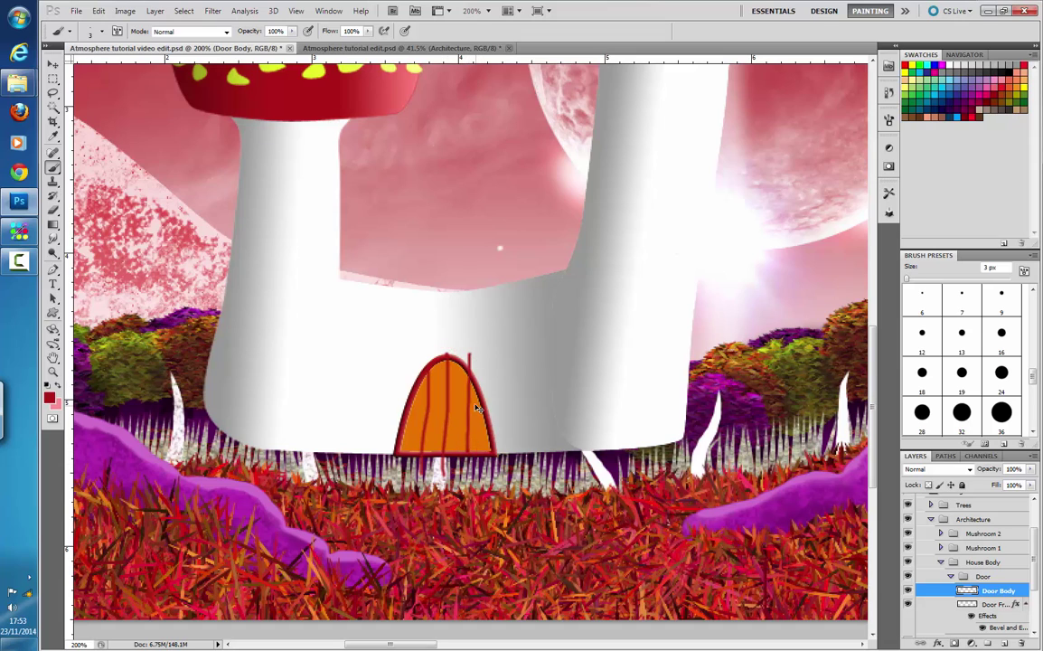
{"action": "key", "text": "ctrl+alt+z"}
{"action": "key", "text": "ctrl+alt+z"}
{"action": "key", "text": "ctrl+alt+z"}
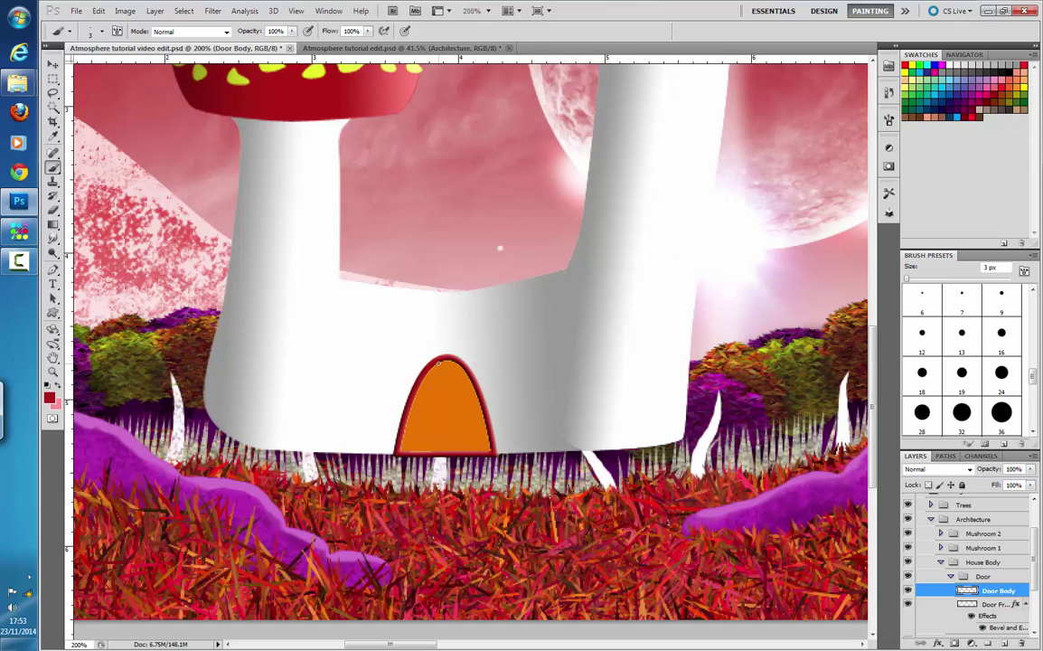
- Try painting dark red plank lines that fan out from the door's arch toward its base, and undo them
{"action": "left_click_drag", "start_coordinate": [433, 391], "coordinate": [421, 460]}
{"action": "left_click_drag", "start_coordinate": [453, 359], "coordinate": [461, 453]}
{"action": "left_click_drag", "start_coordinate": [460, 360], "coordinate": [471, 452]}
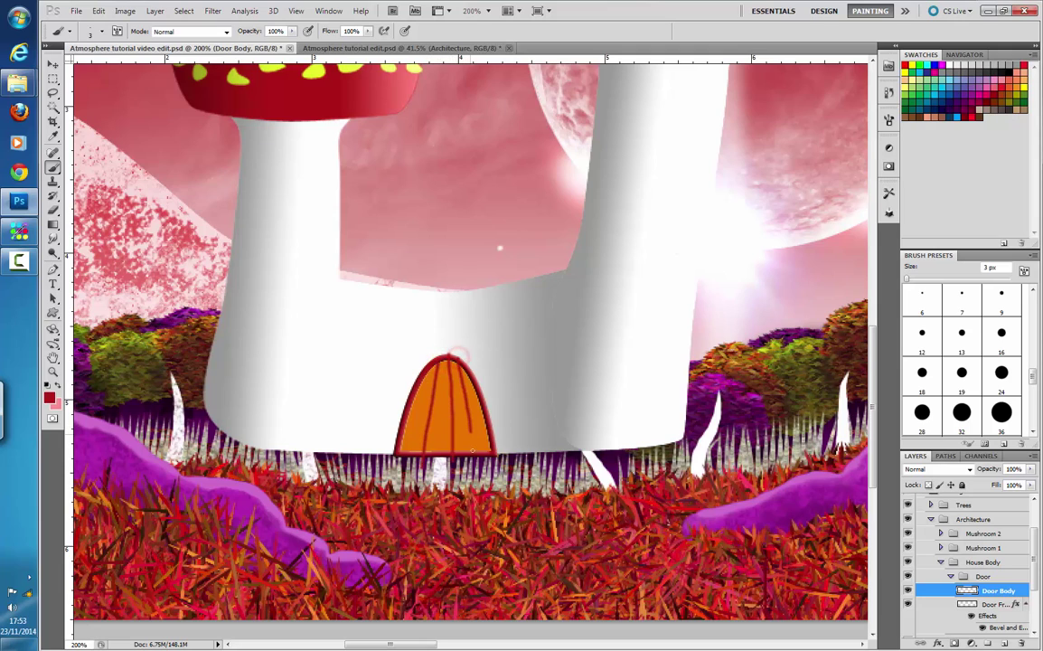
{"action": "left_click", "coordinate": [477, 416]}
{"action": "key", "text": "ctrl+alt+z"}
{"action": "key", "text": "ctrl+alt+z"}
{"action": "key", "text": "ctrl+alt+z"}
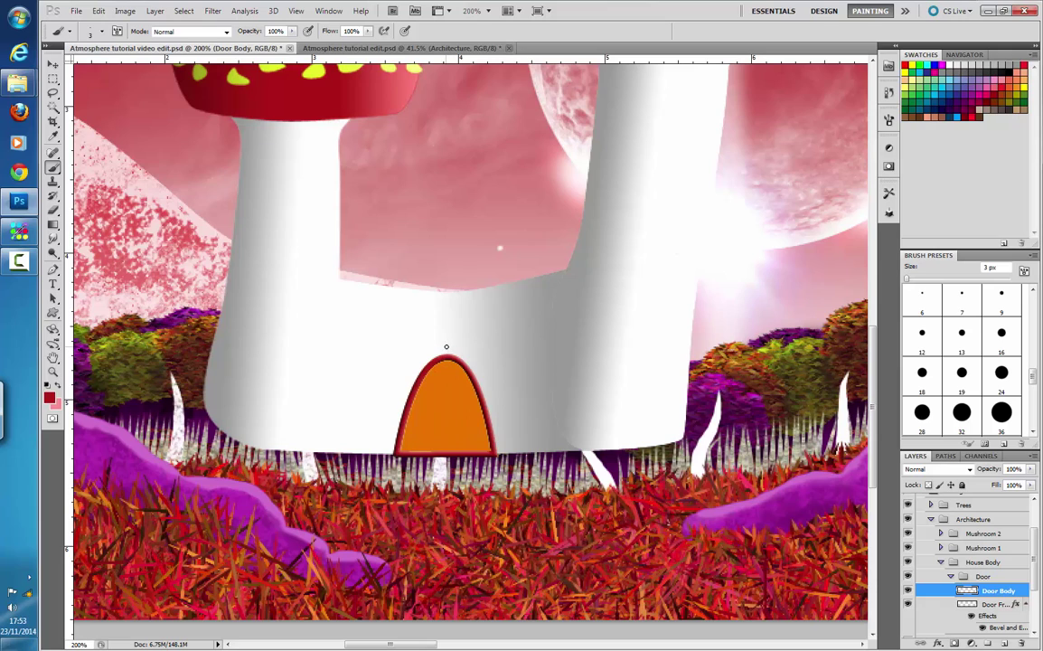
- Try painting three dark red plank lines and a doorknob dot on the Door Body layer's orange door
{"action": "left_click_drag", "start_coordinate": [446, 349], "coordinate": [447, 443]}
{"action": "left_click_drag", "start_coordinate": [431, 353], "coordinate": [430, 451]}
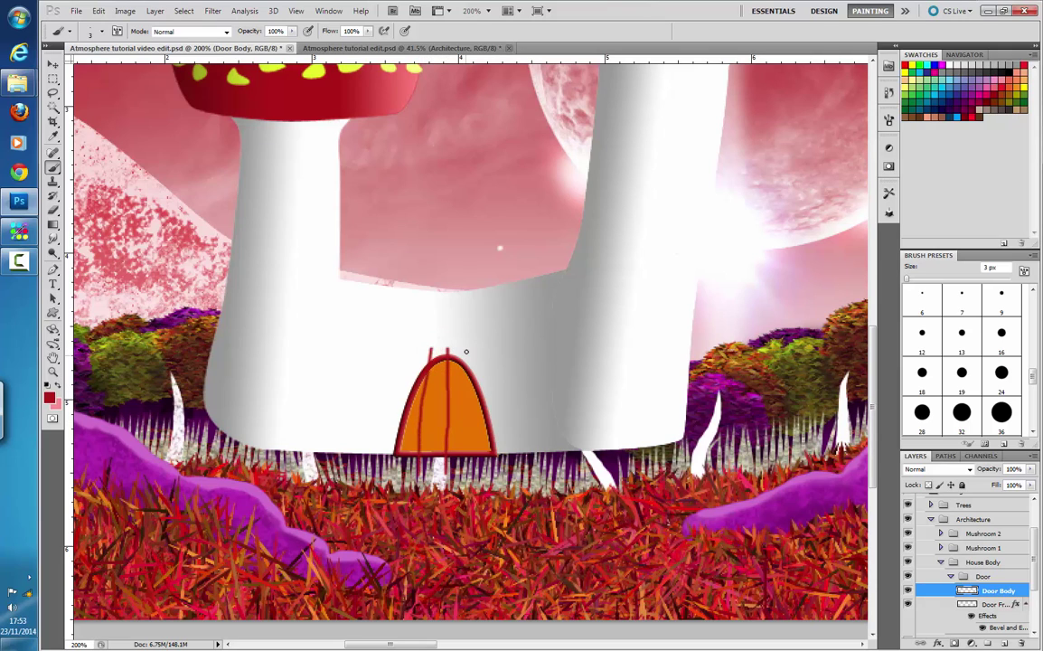
{"action": "left_click_drag", "start_coordinate": [464, 352], "coordinate": [475, 451]}
{"action": "left_click", "coordinate": [480, 421]}
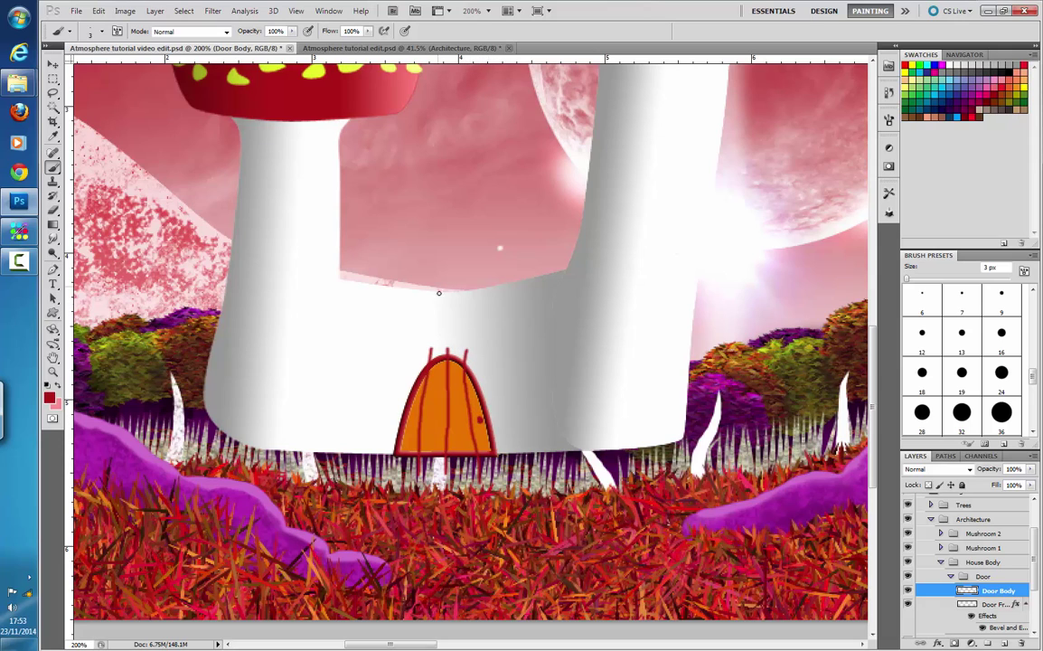
- Copy the Bevel and Emboss layer style from the Door Frame layer
{"action": "left_click", "coordinate": [993, 603]}
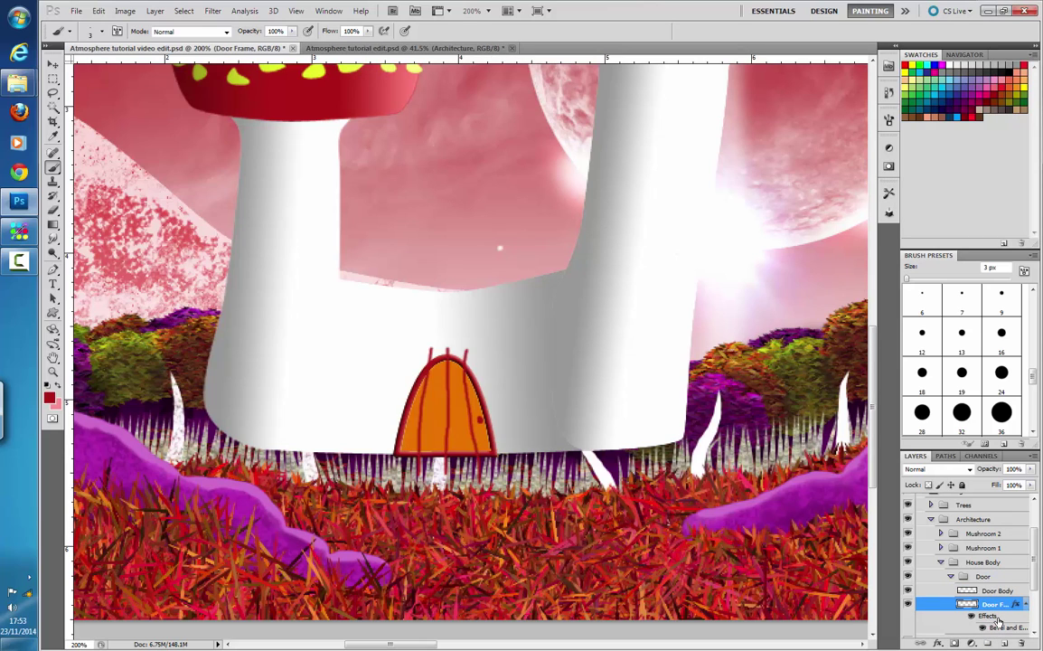
{"action": "right_click", "coordinate": [998, 622]}
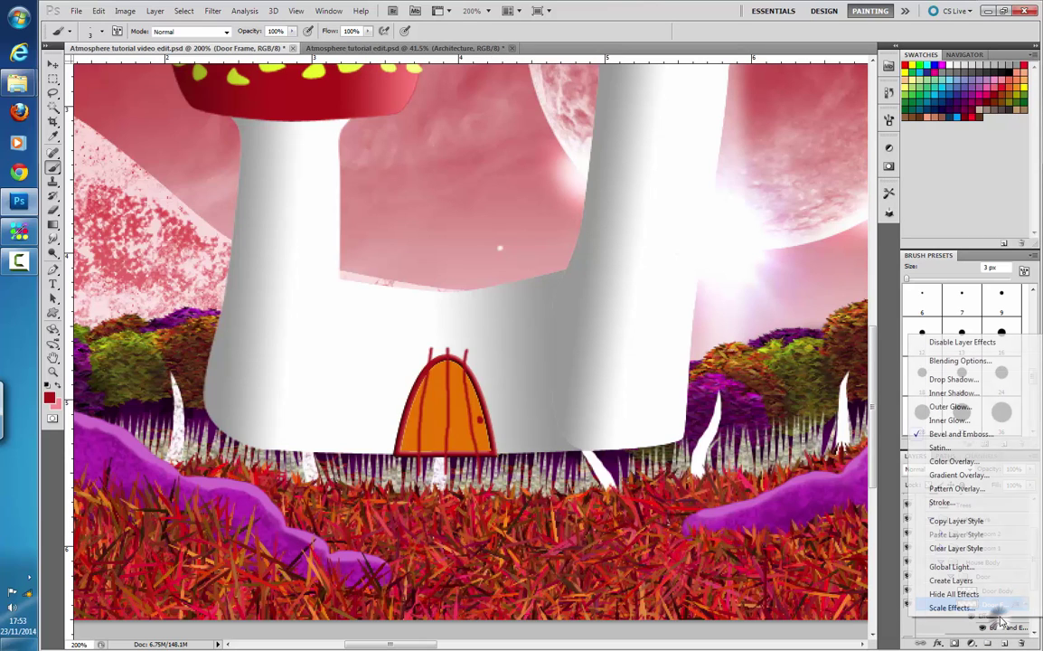
{"action": "left_click", "coordinate": [994, 521]}
- Try pasting the copied layer style onto the Door Body layer, and undo it together with the plank and knob strokes
{"action": "left_click", "coordinate": [995, 589]}
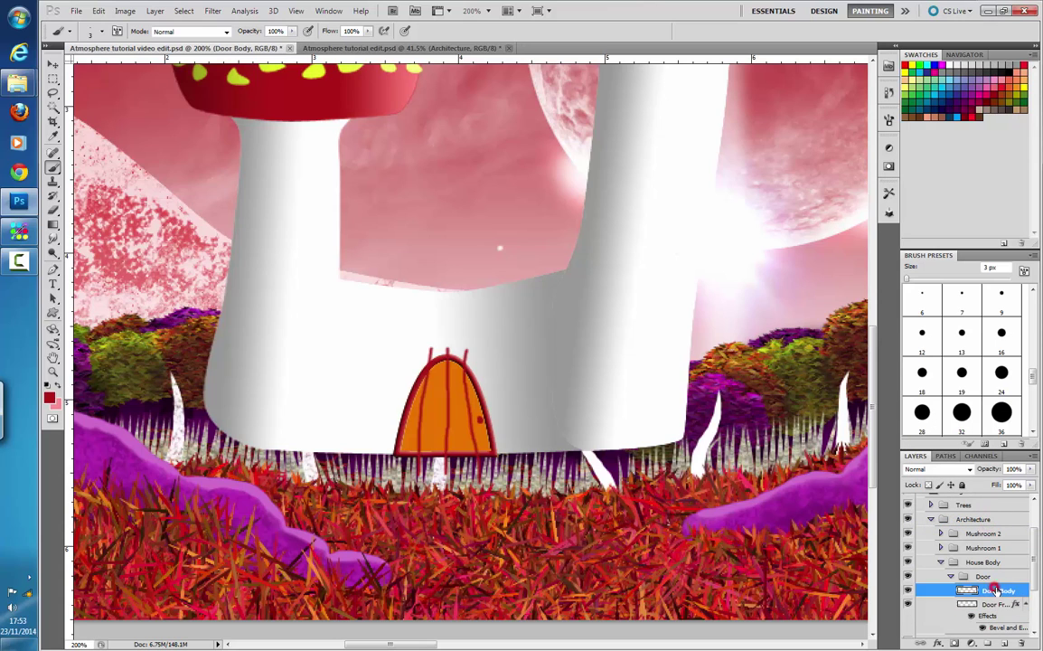
{"action": "right_click", "coordinate": [996, 589]}
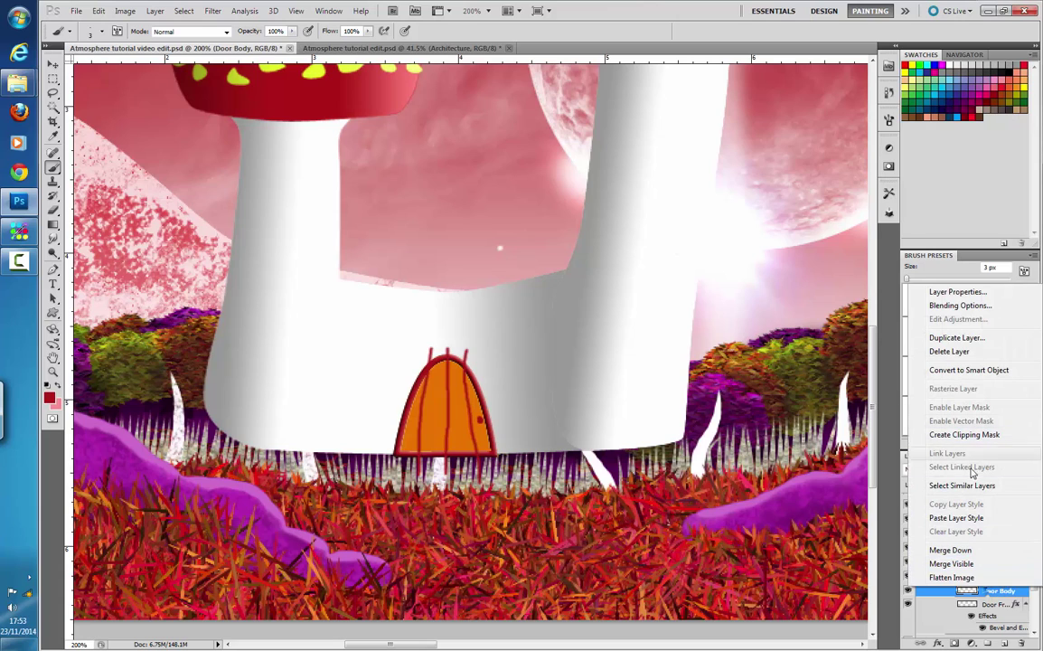
{"action": "left_click", "coordinate": [969, 519]}
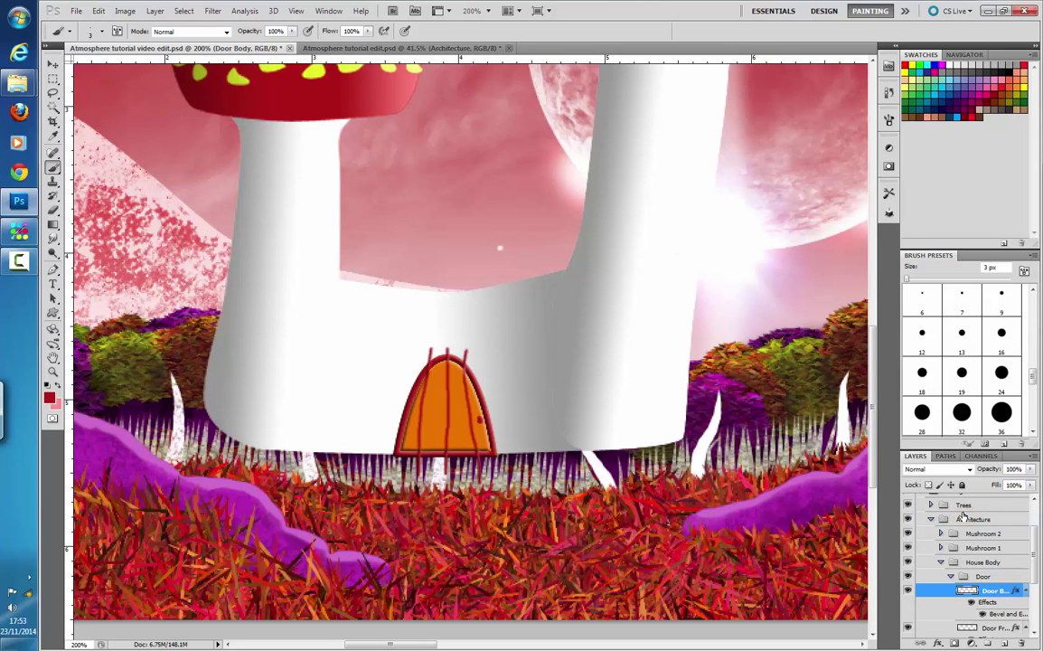
{"action": "key", "text": "ctrl+z"}
{"action": "left_click_drag", "start_coordinate": [1035, 548], "coordinate": [1035, 560]}
{"action": "key", "text": "ctrl+alt+z"}
{"action": "key", "text": "ctrl+alt+z"}
{"action": "key", "text": "ctrl+alt+z"}
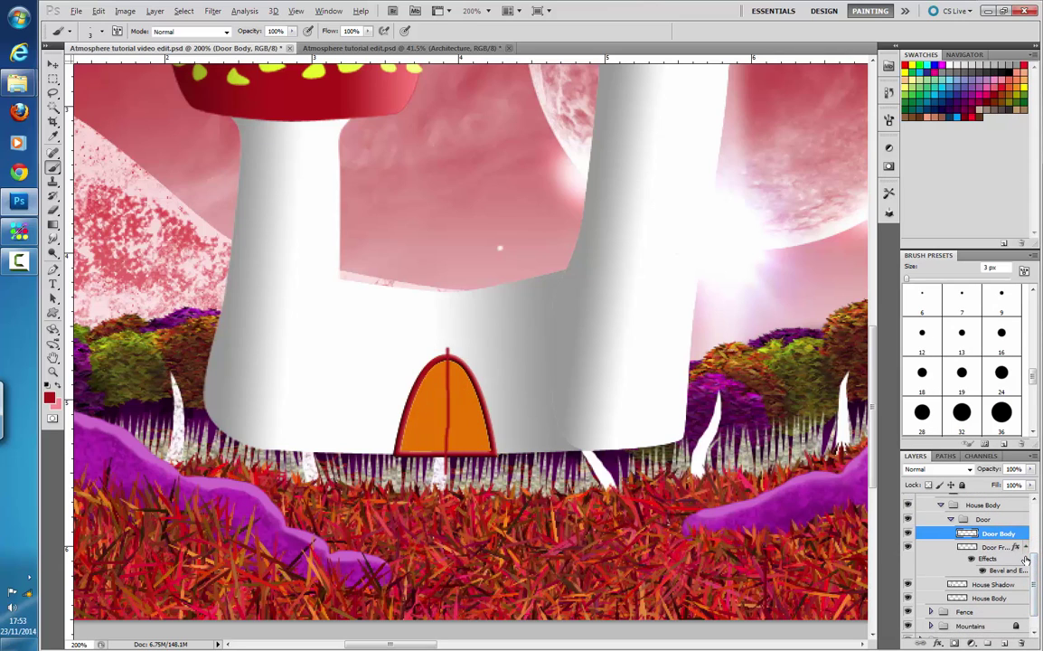
- Add a new layer named Detail above Door Body in the Door group
{"action": "left_click", "coordinate": [1006, 644]}
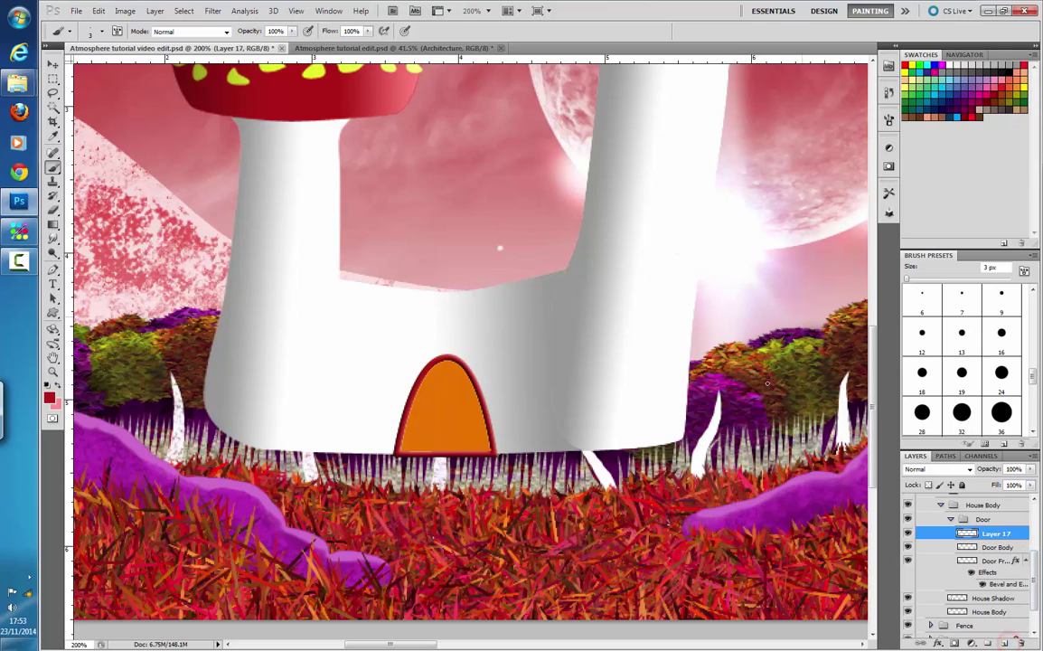
{"action": "double_click", "coordinate": [994, 533]}
{"action": "type", "text": "Detail"}
{"action": "key", "text": "Return"}
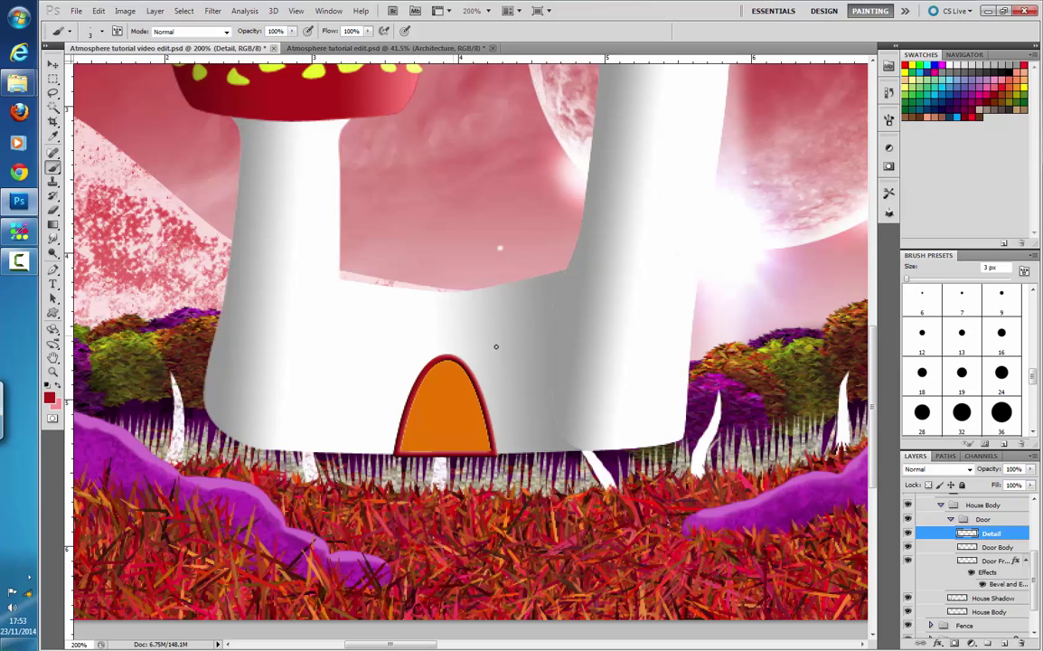
- Paint three dark red plank lines and a doorknob on the Detail layer, and paste the copied bevel style onto it
{"action": "left_click", "coordinate": [447, 411], "text": "shift"}
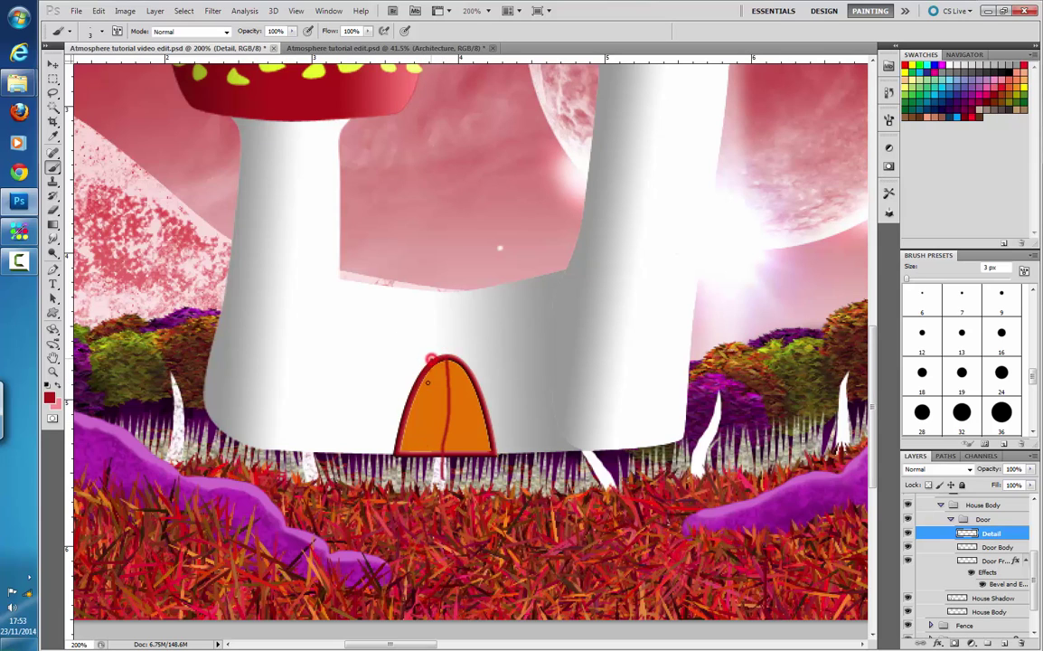
{"action": "left_click", "coordinate": [425, 411], "text": "shift"}
{"action": "key", "text": "ctrl+z"}
{"action": "left_click_drag", "start_coordinate": [422, 459], "coordinate": [424, 421]}
{"action": "key", "text": "ctrl+z"}
{"action": "left_click_drag", "start_coordinate": [431, 357], "coordinate": [430, 402]}
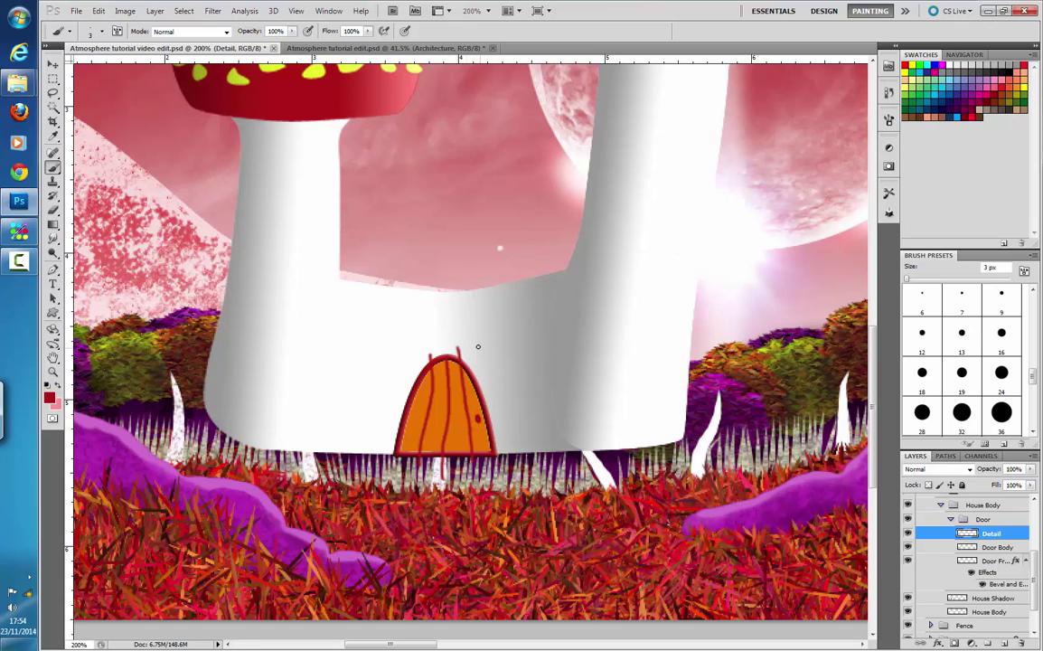
{"action": "right_click", "coordinate": [999, 533]}
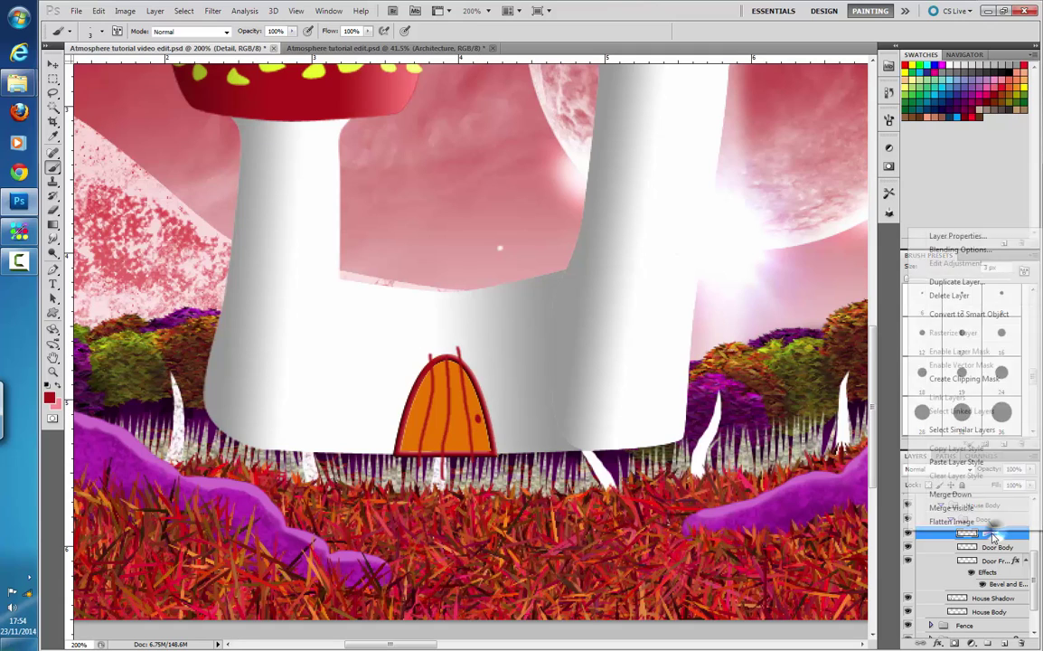
{"action": "left_click", "coordinate": [931, 463]}
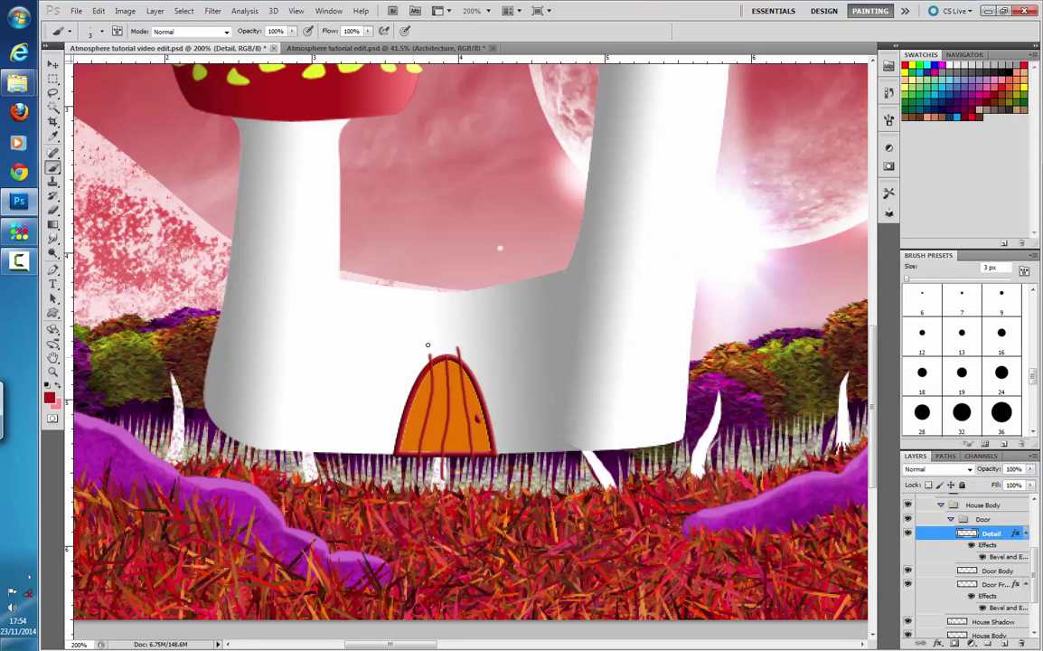
- Erase the plank line ends that stick out above the door's arch and below its base, using a 52 px eraser
{"action": "left_click", "coordinate": [52, 210]}
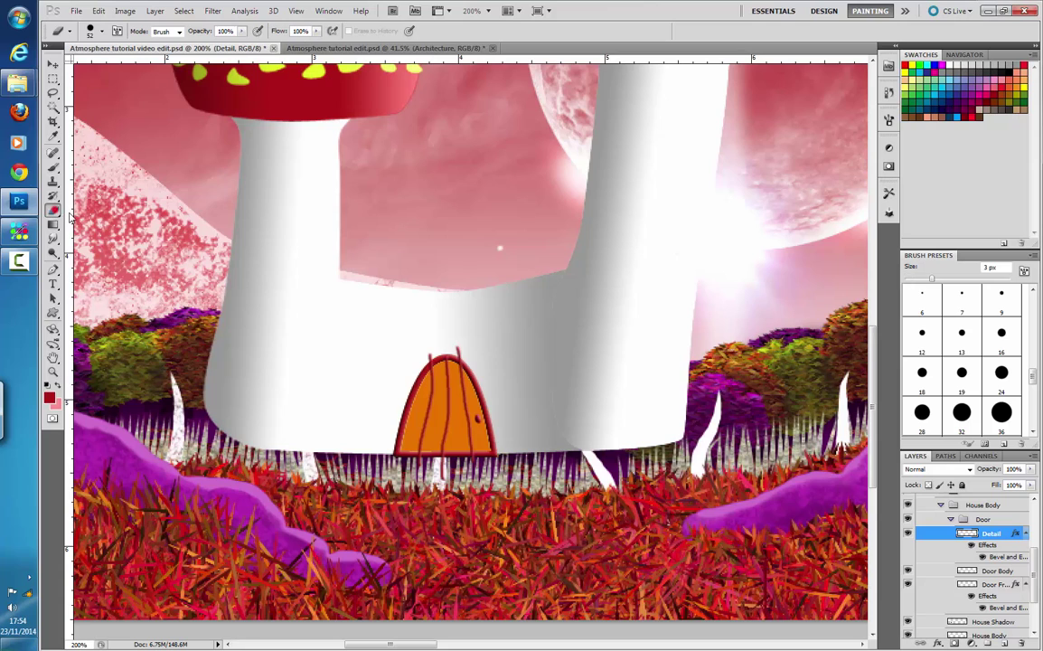
{"action": "left_click", "coordinate": [472, 331]}
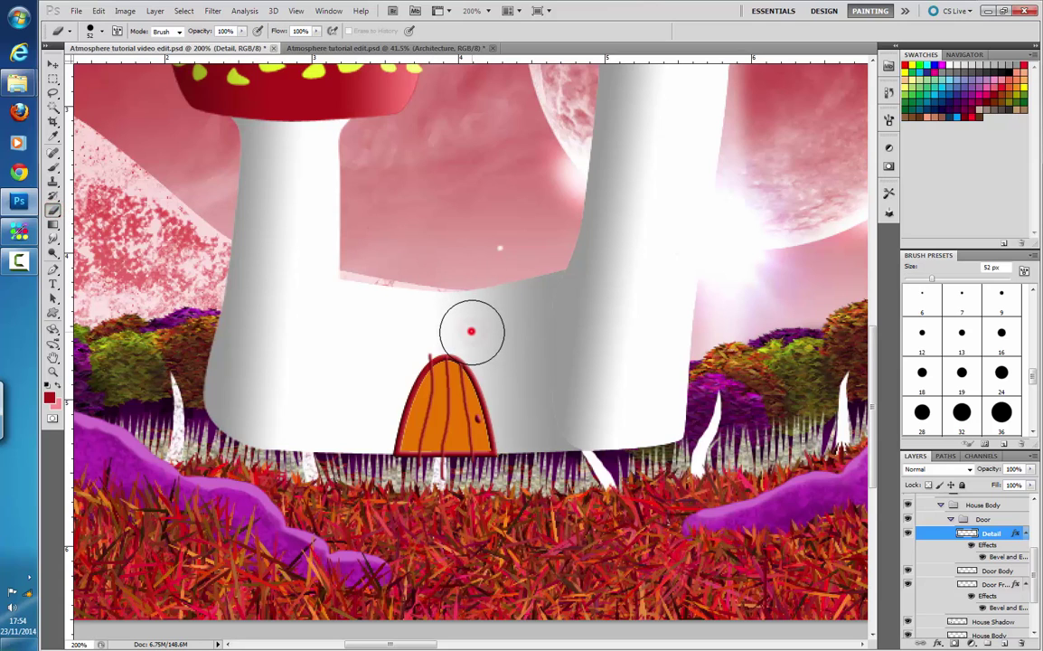
{"action": "left_click", "coordinate": [472, 334]}
{"action": "left_click", "coordinate": [472, 336]}
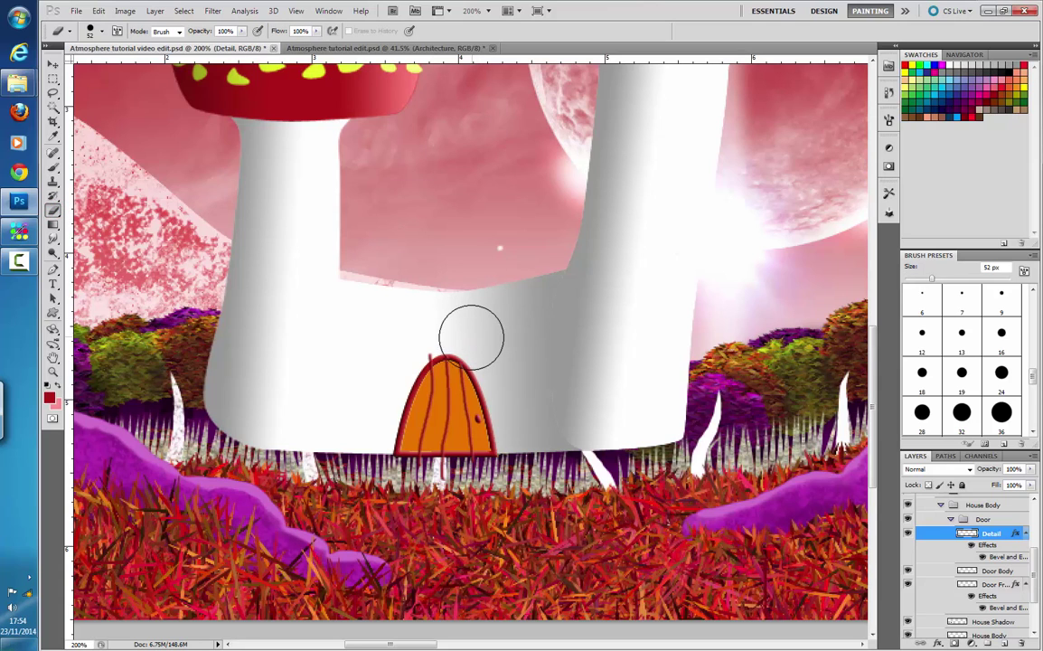
{"action": "left_click", "coordinate": [471, 331]}
{"action": "left_click", "coordinate": [450, 326]}
{"action": "left_click", "coordinate": [443, 327]}
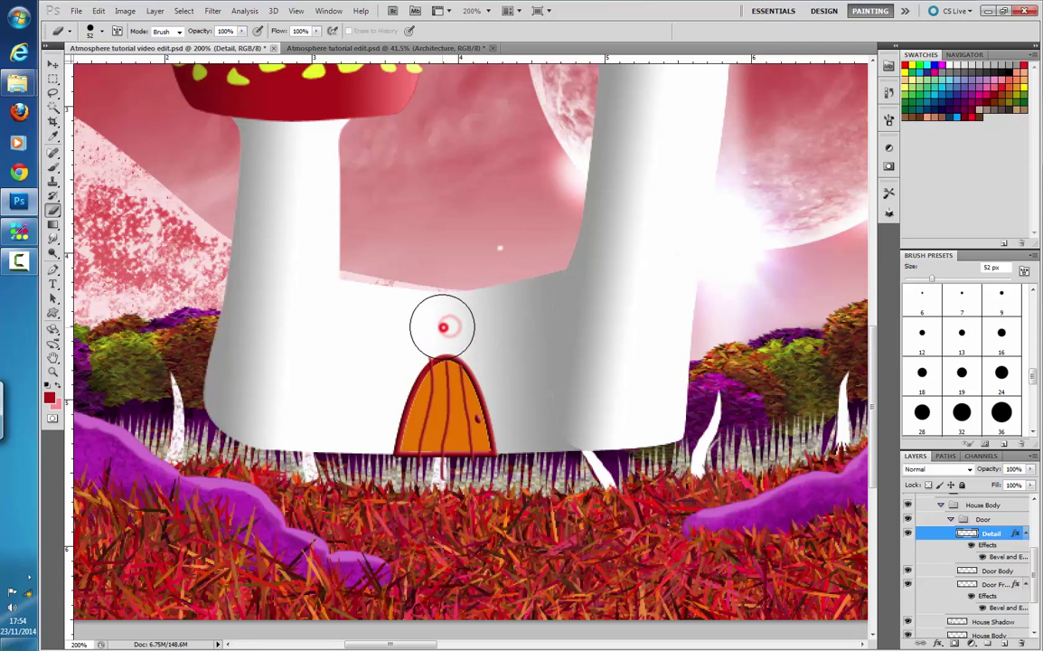
{"action": "left_click", "coordinate": [411, 339]}
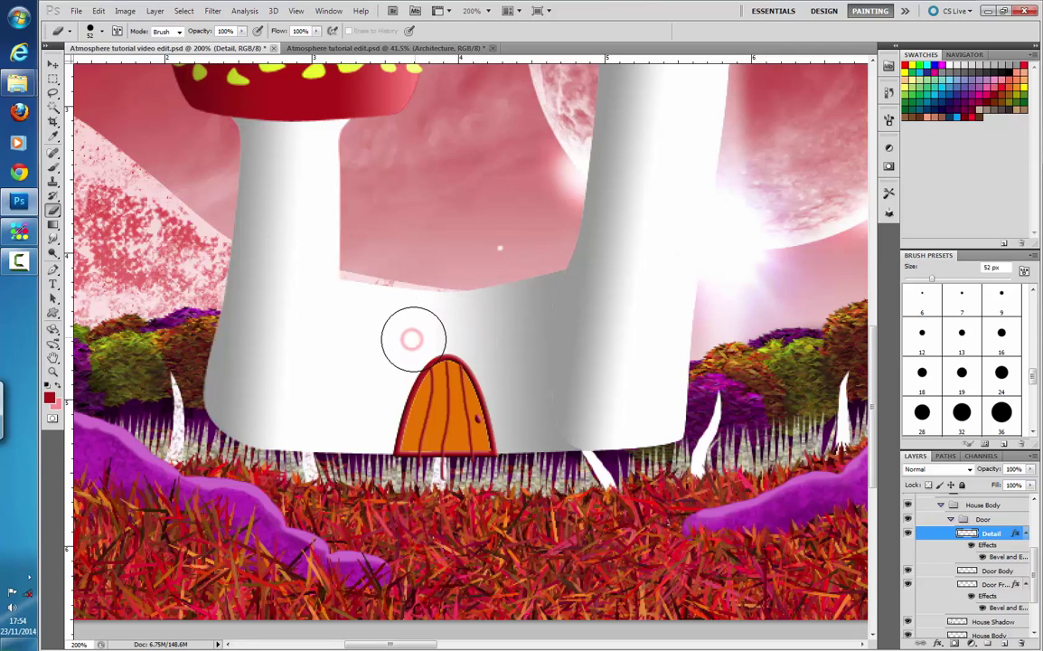
{"action": "left_click", "coordinate": [411, 340]}
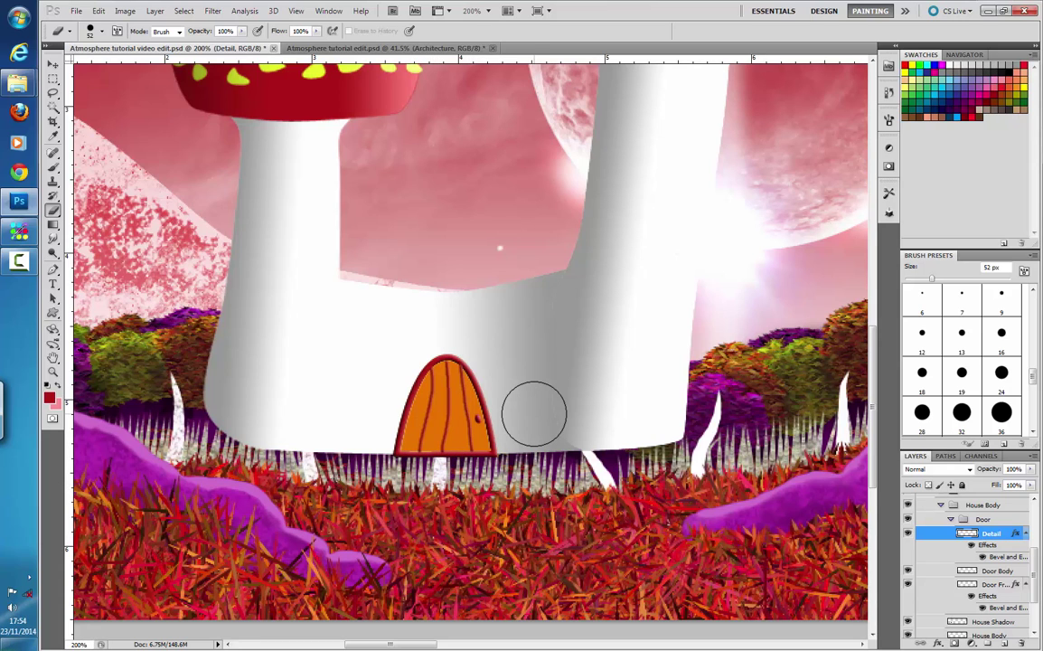
{"action": "key", "text": "ctrl+minus"}
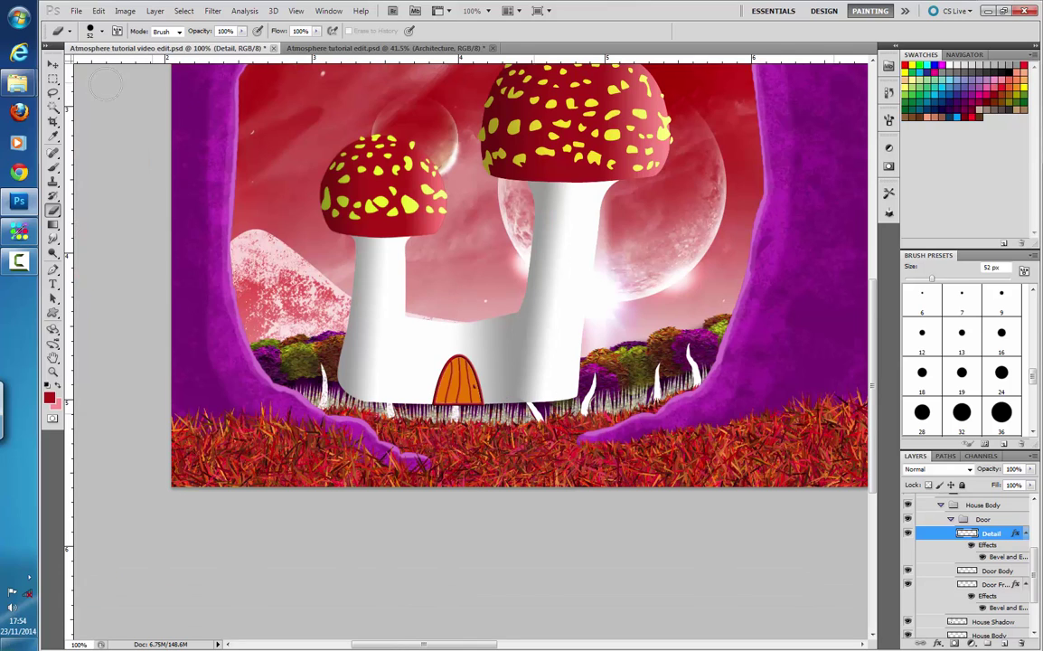
- Switch to the Brush tool with the rough 63 px tip, test a dab on the house wall and undo it
{"action": "left_click", "coordinate": [53, 65]}
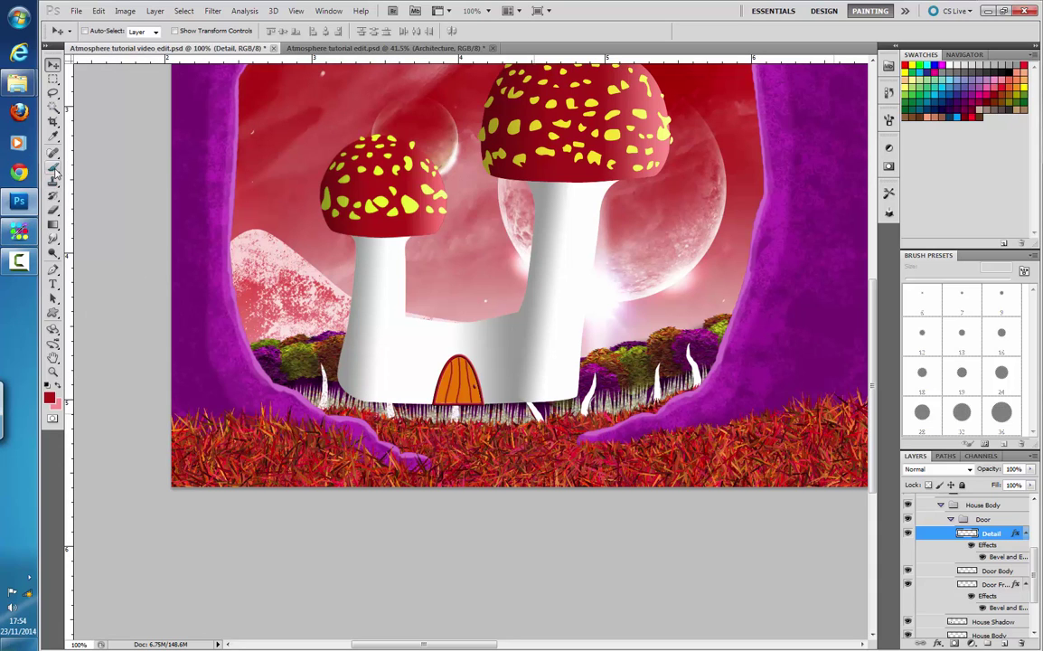
{"action": "left_click", "coordinate": [52, 168]}
{"action": "left_click", "coordinate": [102, 32]}
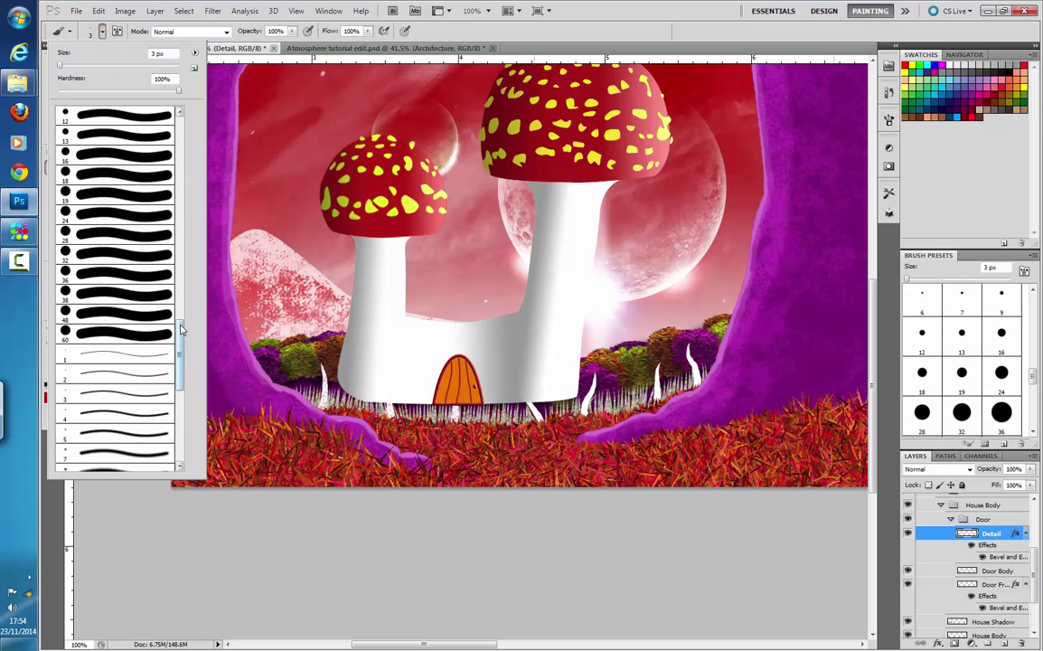
{"action": "left_click_drag", "start_coordinate": [180, 330], "coordinate": [185, 134]}
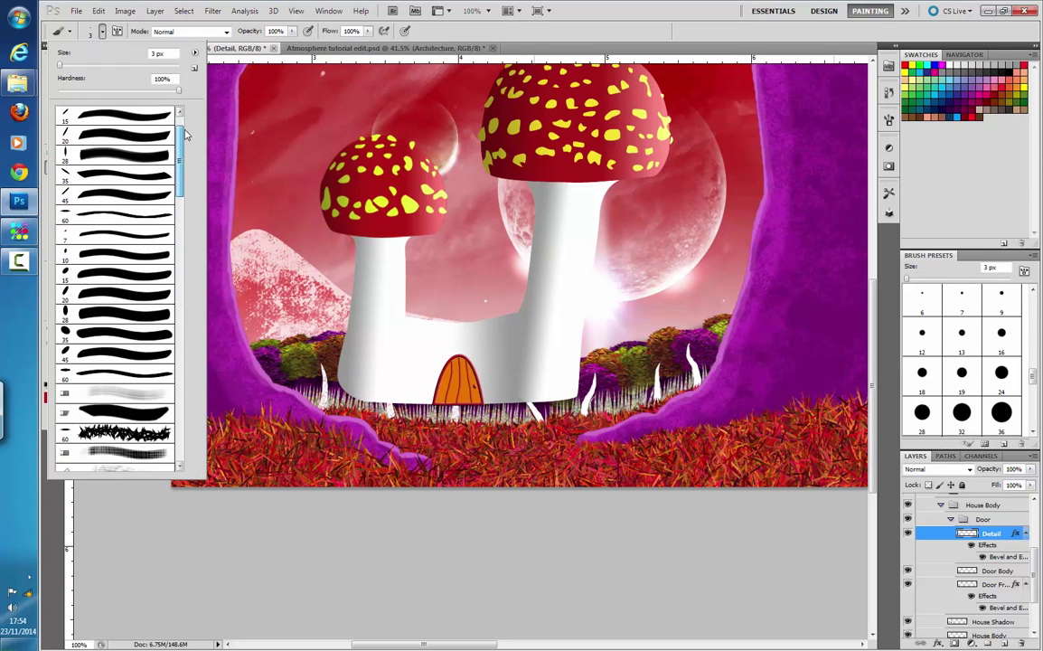
{"action": "scroll", "coordinate": [168, 113], "scroll_direction": "down", "scroll_amount": 4}
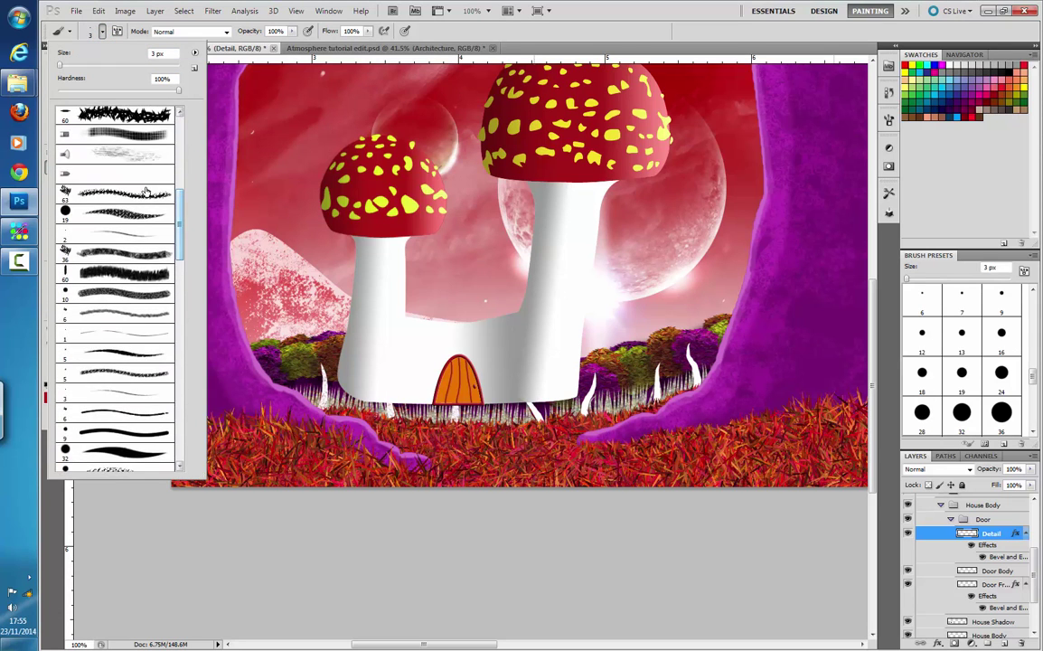
{"action": "left_click", "coordinate": [118, 192]}
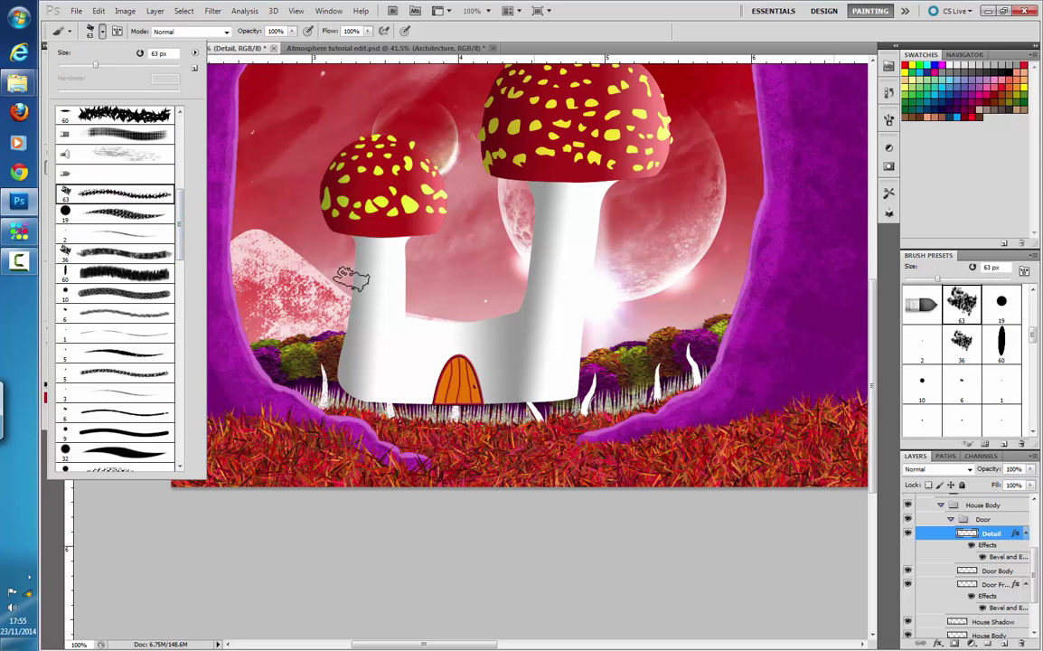
{"action": "left_click", "coordinate": [350, 336]}
{"action": "key", "text": "ctrl+z"}
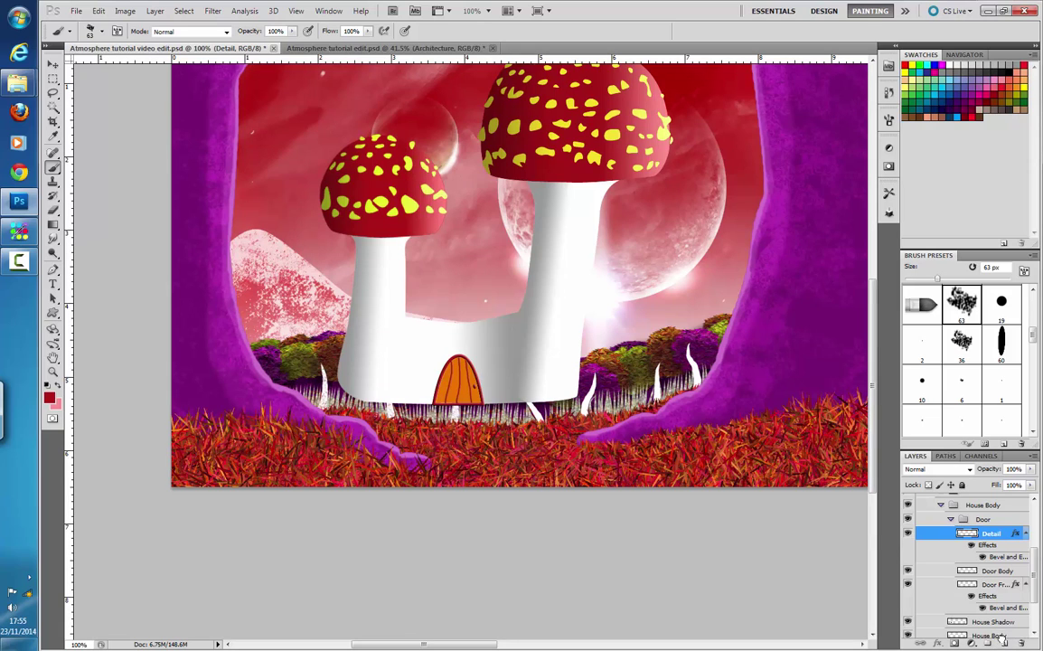
- Duplicate the House Body layer and collapse the effects lists of the Door Frame and Detail layers
{"action": "left_click_drag", "start_coordinate": [1001, 637], "coordinate": [1004, 643]}
{"action": "left_click", "coordinate": [1027, 584]}
{"action": "left_click", "coordinate": [1026, 534]}
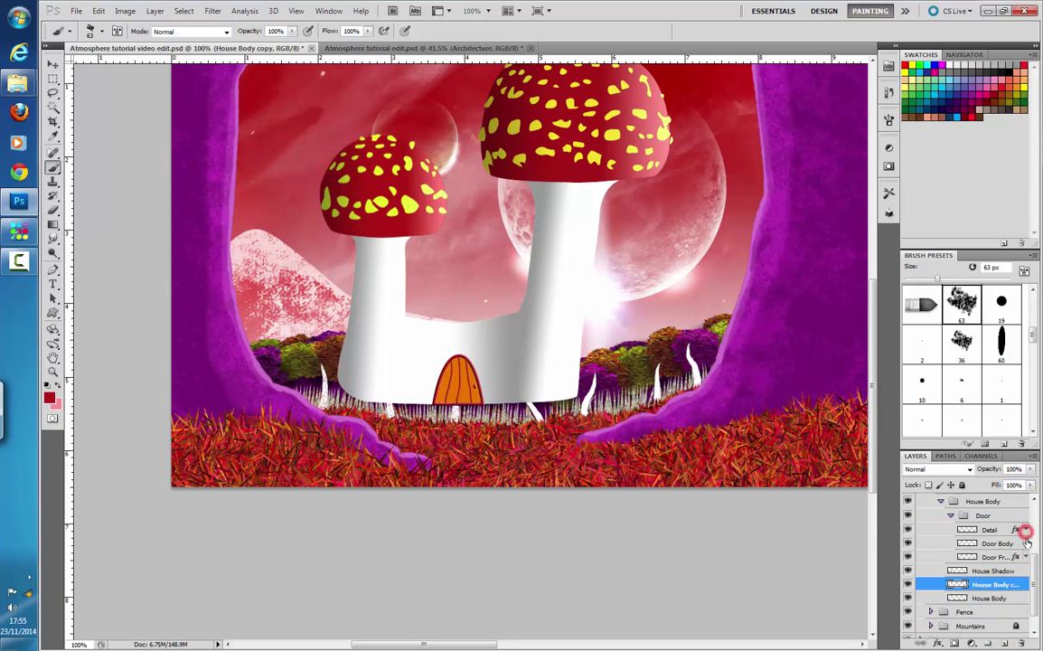
- Add a new layer named Dirt above the Detail layer in the Door group
{"action": "scroll", "coordinate": [1026, 543], "scroll_direction": "up", "scroll_amount": 2}
{"action": "left_click", "coordinate": [988, 567]}
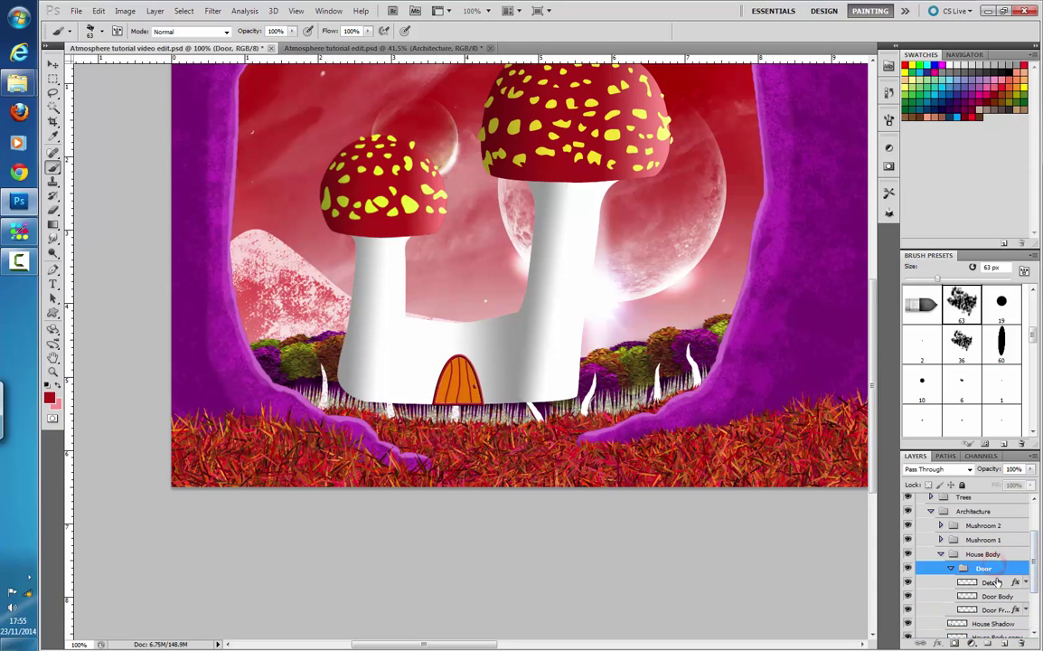
{"action": "left_click", "coordinate": [1005, 643]}
{"action": "double_click", "coordinate": [998, 583]}
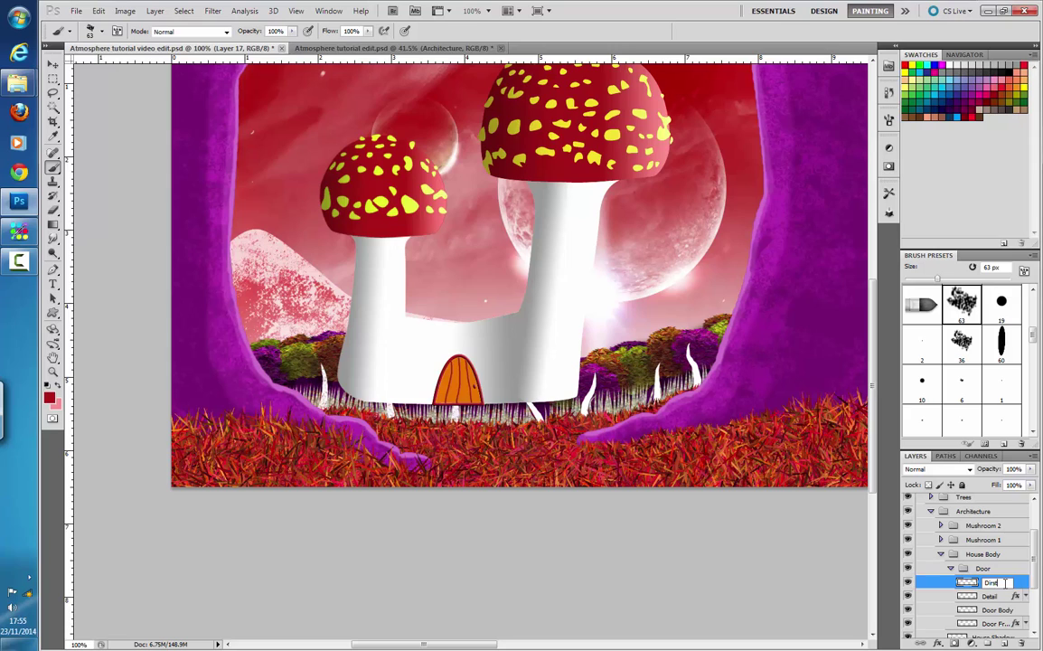
{"action": "key", "text": "Return"}
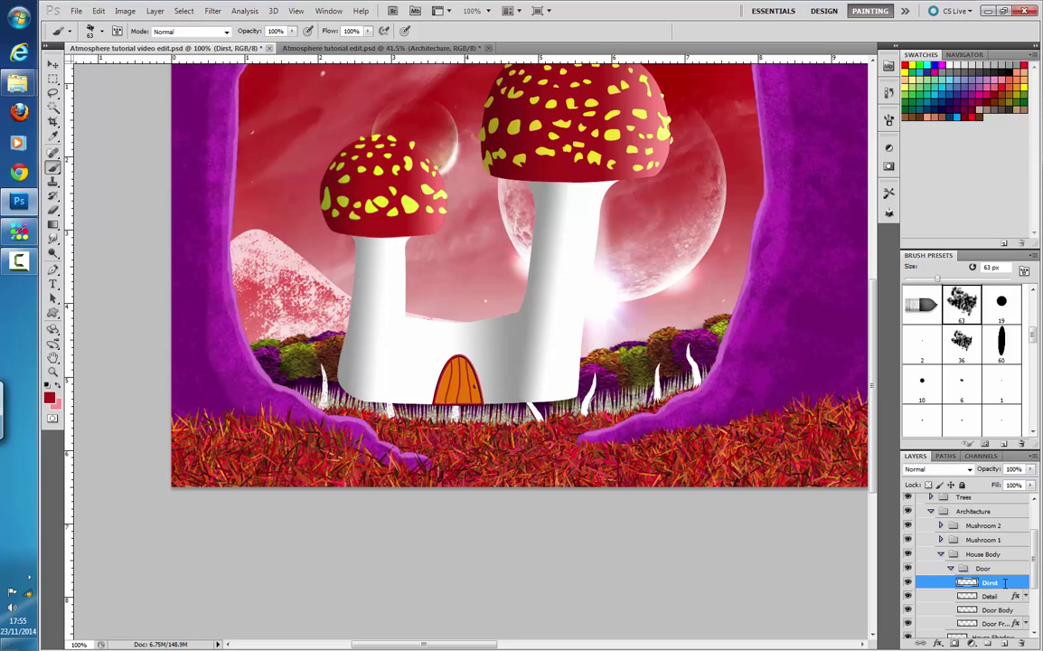
{"action": "double_click", "coordinate": [992, 584]}
{"action": "type", "text": "t"}
{"action": "key", "text": "Return"}
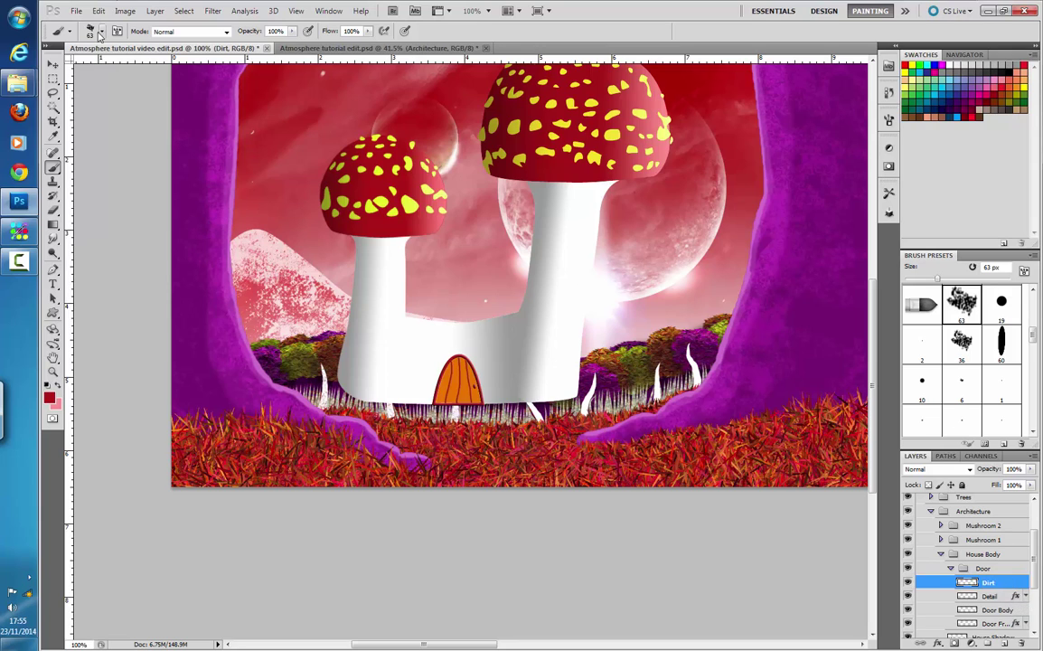
- Compare the rough 63 px brush with and without Texture, view its Dual Brush settings, and enable Color Dynamics
{"action": "left_click", "coordinate": [890, 121]}
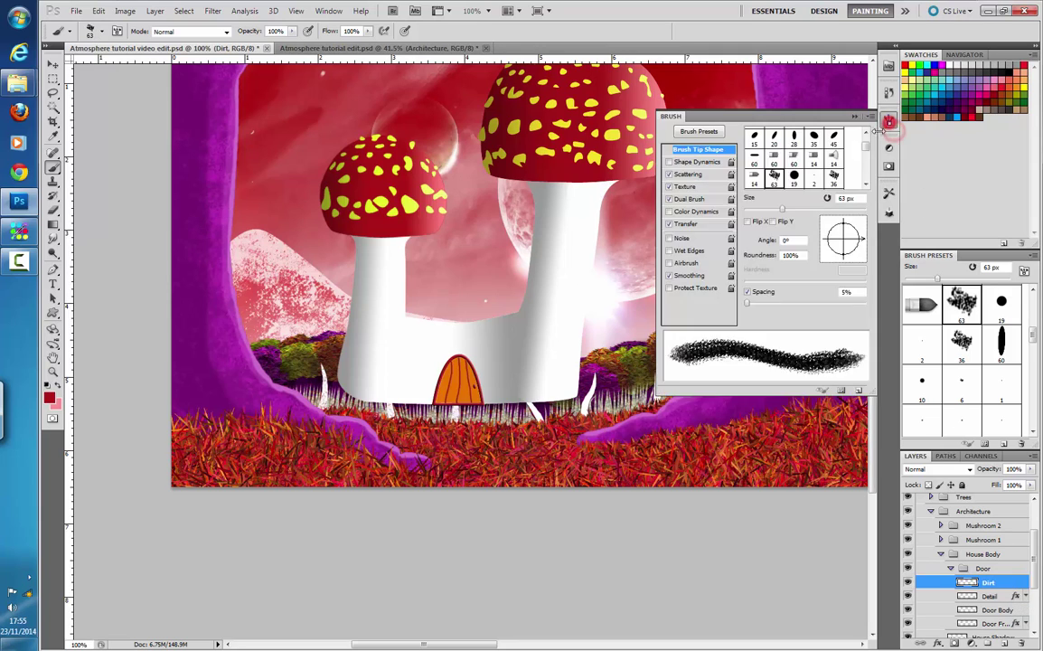
{"action": "left_click", "coordinate": [670, 187]}
{"action": "left_click", "coordinate": [670, 187]}
{"action": "left_click", "coordinate": [670, 188]}
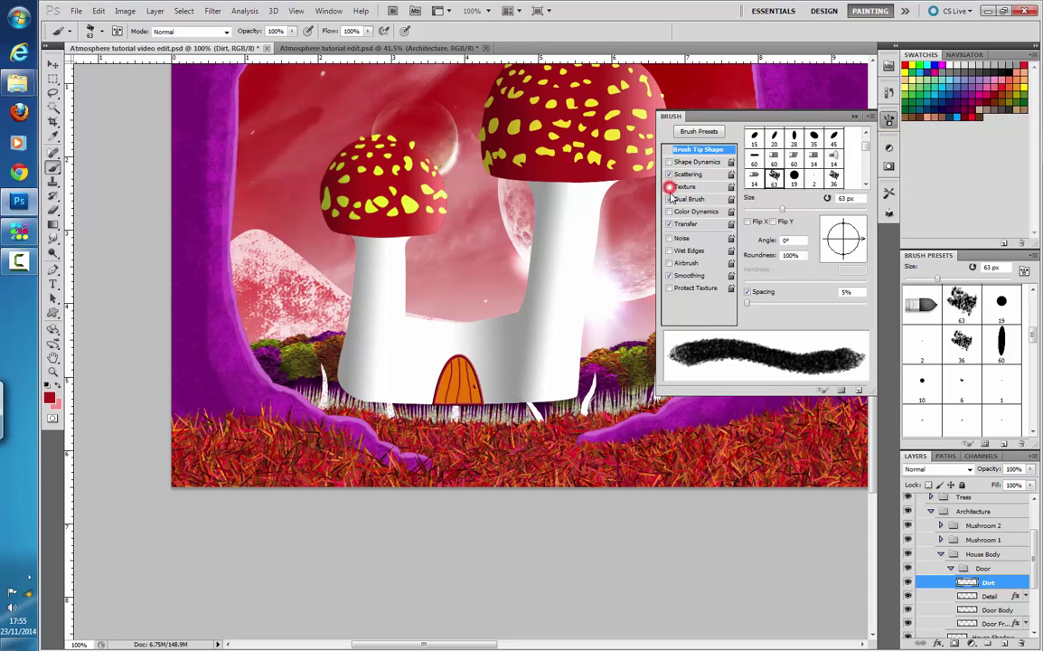
{"action": "left_click", "coordinate": [670, 187]}
{"action": "left_click", "coordinate": [689, 199]}
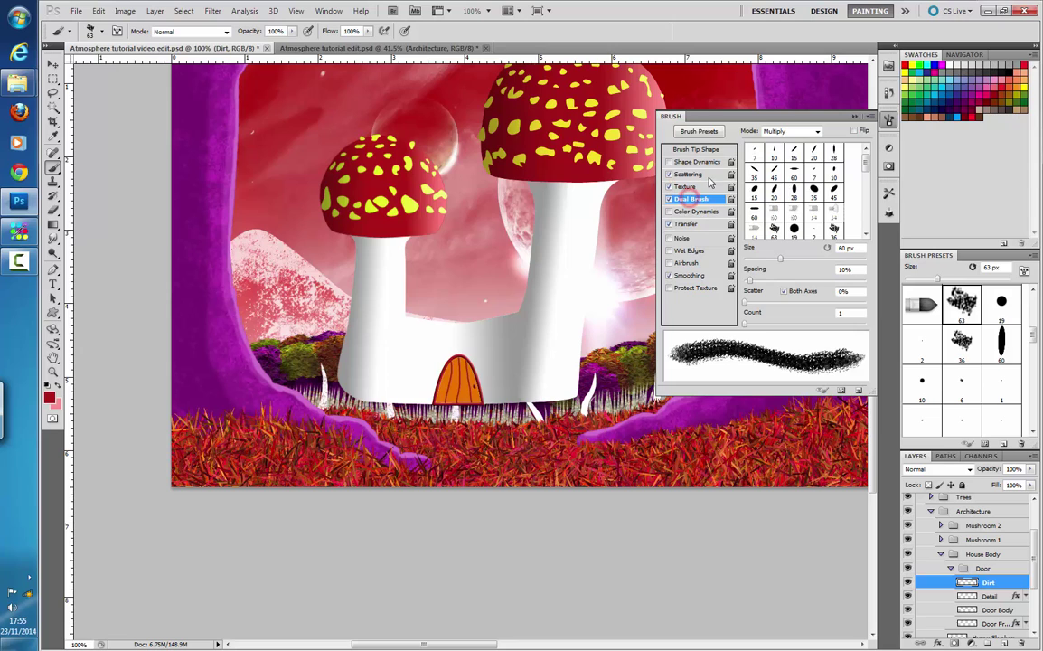
{"action": "left_click", "coordinate": [674, 212]}
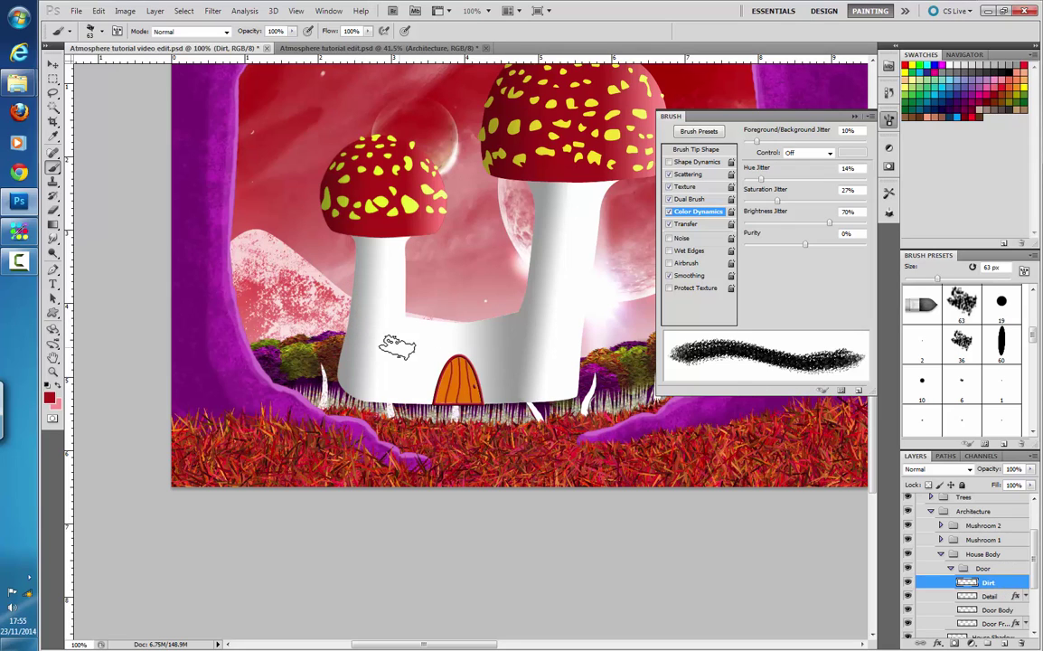
- Test the brush on the house wall between the small stem and the door, and undo the strokes
{"action": "left_click", "coordinate": [399, 395]}
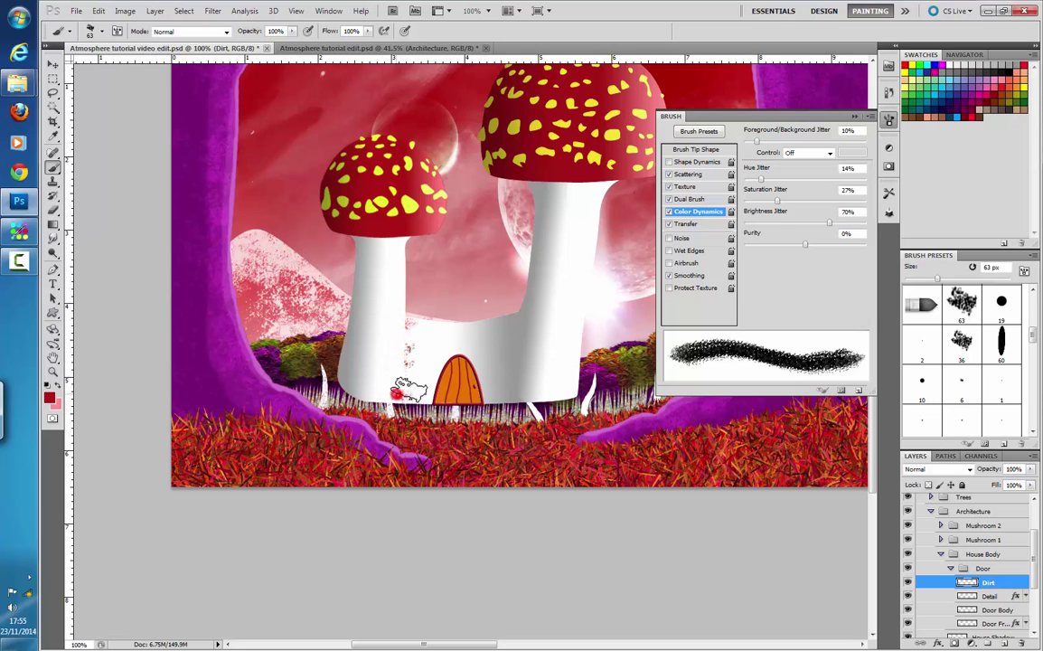
{"action": "left_click", "coordinate": [408, 394]}
{"action": "left_click", "coordinate": [384, 392]}
{"action": "left_click", "coordinate": [368, 394]}
{"action": "left_click", "coordinate": [397, 400]}
{"action": "left_click", "coordinate": [370, 394]}
{"action": "left_click", "coordinate": [361, 375]}
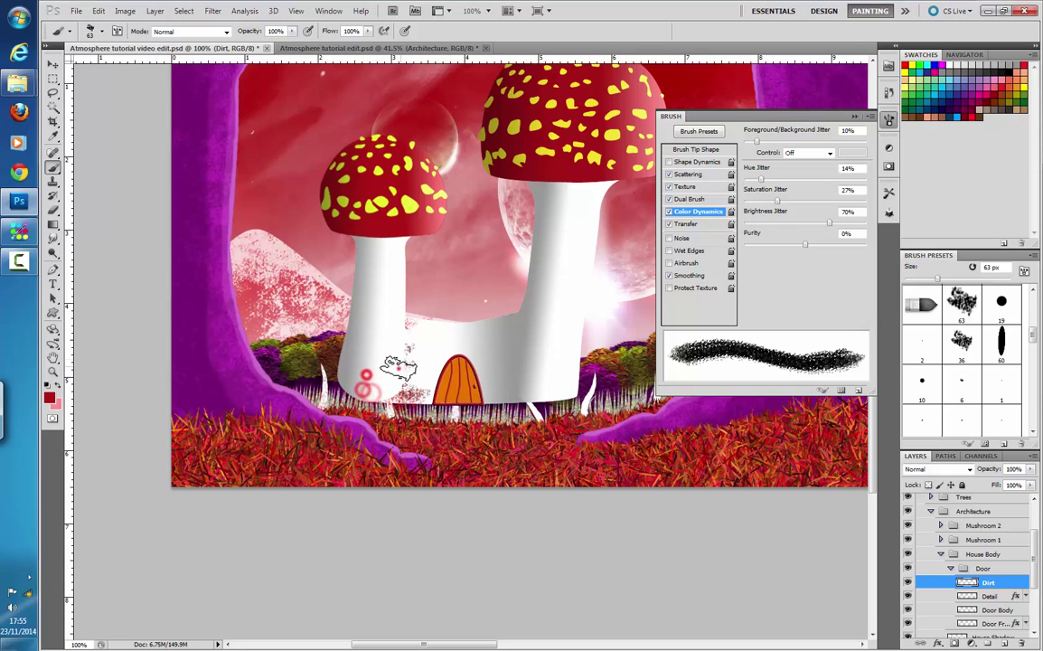
{"action": "left_click", "coordinate": [401, 366]}
{"action": "left_click", "coordinate": [414, 392]}
{"action": "left_click", "coordinate": [398, 389]}
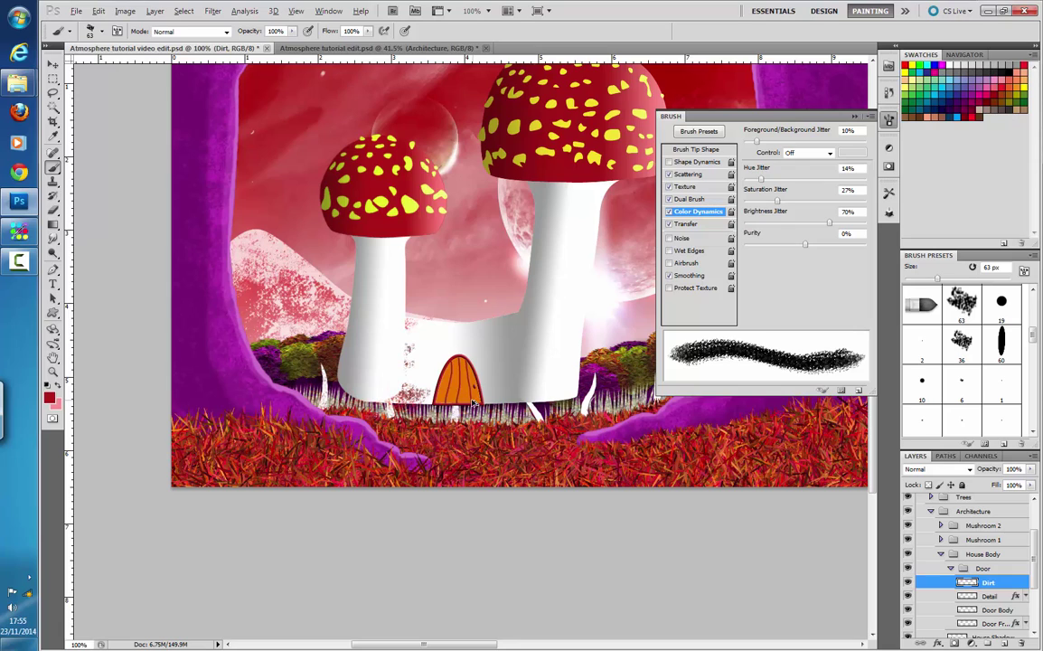
{"action": "key", "text": "ctrl+alt+z"}
{"action": "key", "text": "ctrl+alt+z"}
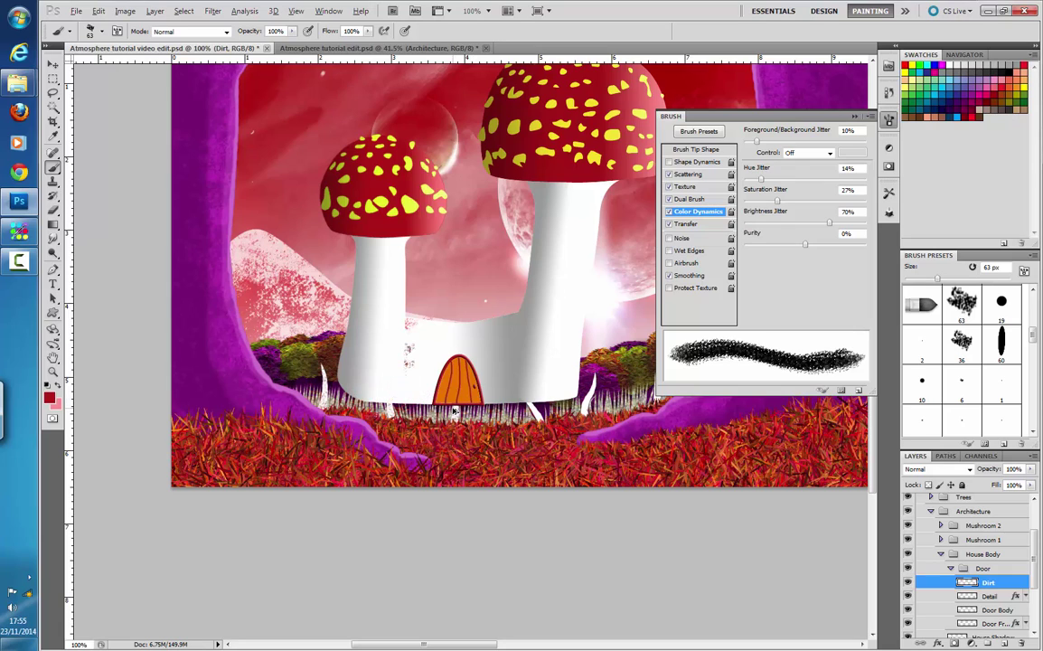
{"action": "key", "text": "ctrl+shift+alt+n"}
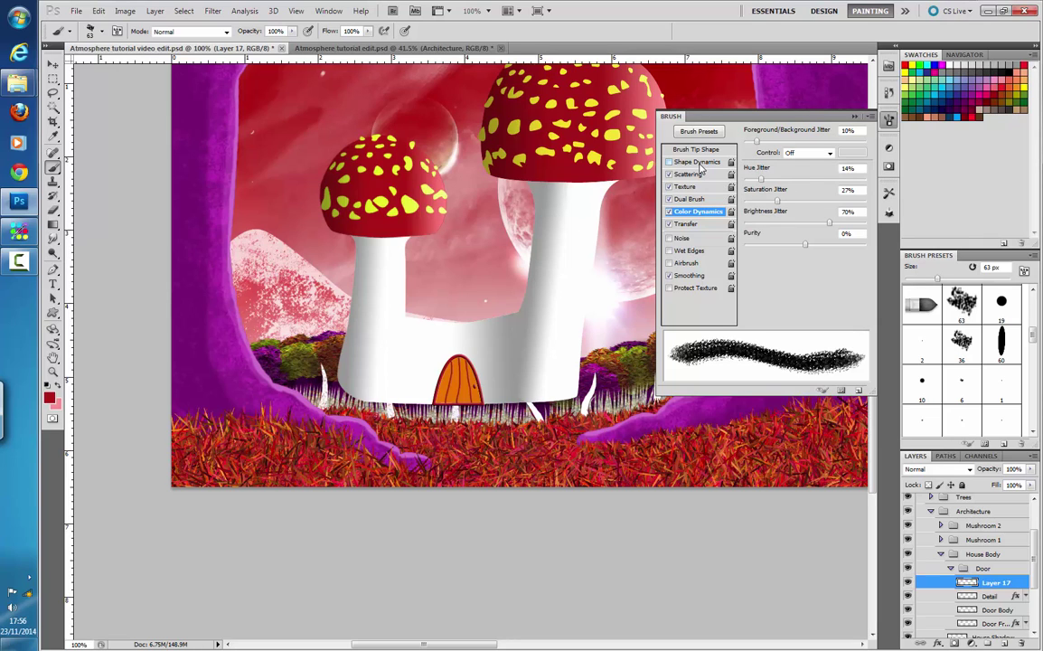
- Enable Shape Dynamics for the brush and set both Size Jitter and Angle Jitter to 0%
{"action": "left_click", "coordinate": [699, 164]}
{"action": "left_click", "coordinate": [670, 163]}
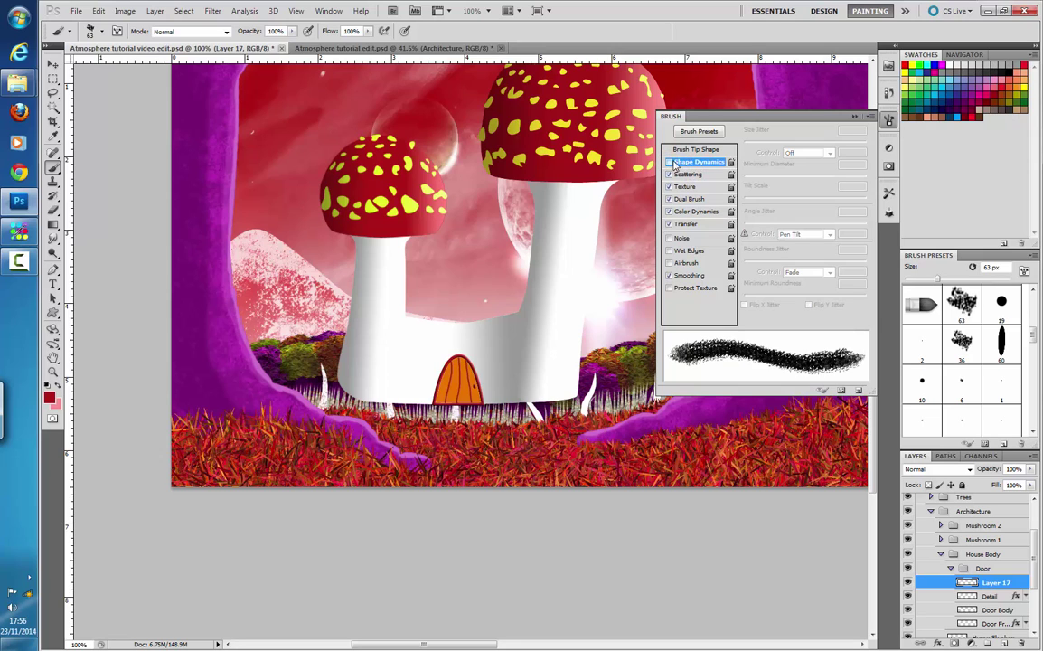
{"action": "left_click", "coordinate": [670, 163]}
{"action": "mouse_move", "coordinate": [785, 225]}
{"action": "left_mouse_down"}
{"action": "mouse_move", "coordinate": [752, 233]}
{"action": "mouse_move", "coordinate": [762, 233]}
{"action": "left_mouse_up"}
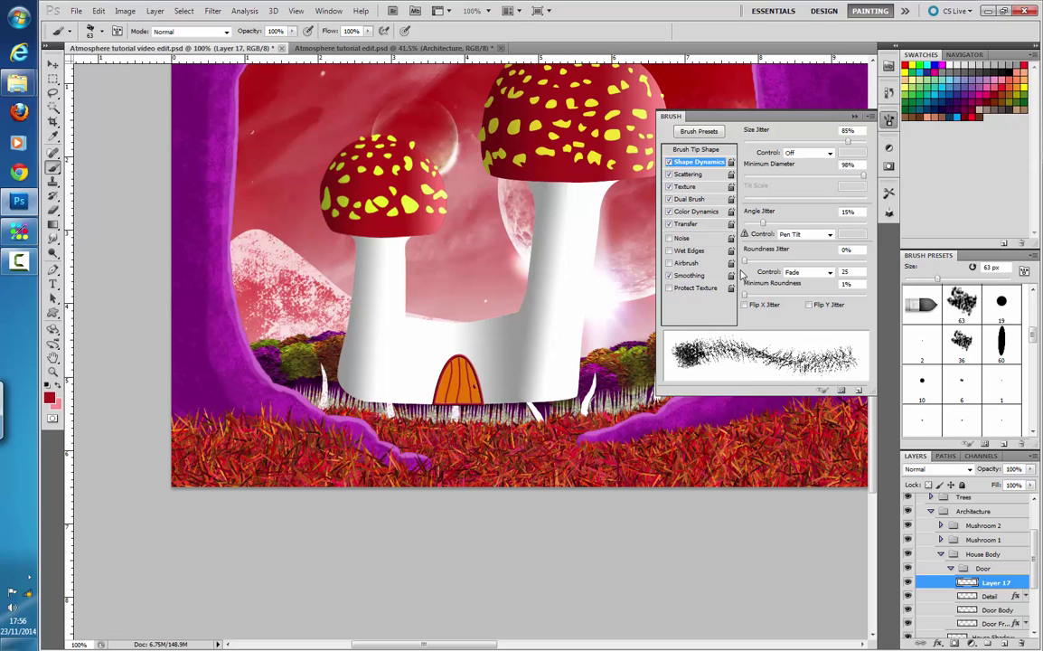
{"action": "left_click_drag", "start_coordinate": [847, 141], "coordinate": [747, 142]}
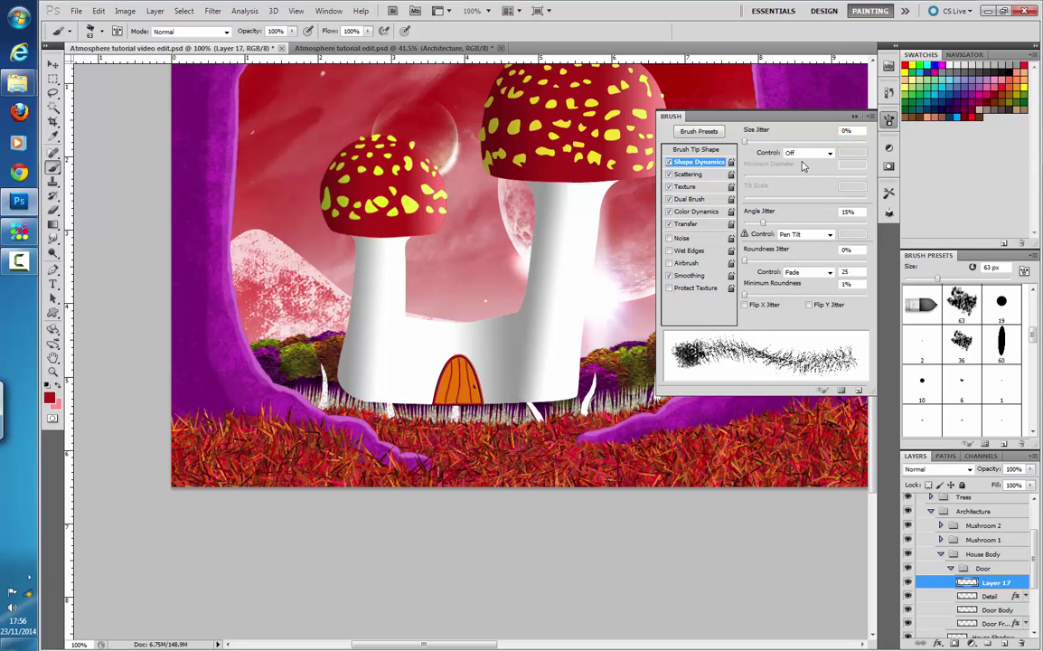
{"action": "left_click_drag", "start_coordinate": [758, 225], "coordinate": [736, 225]}
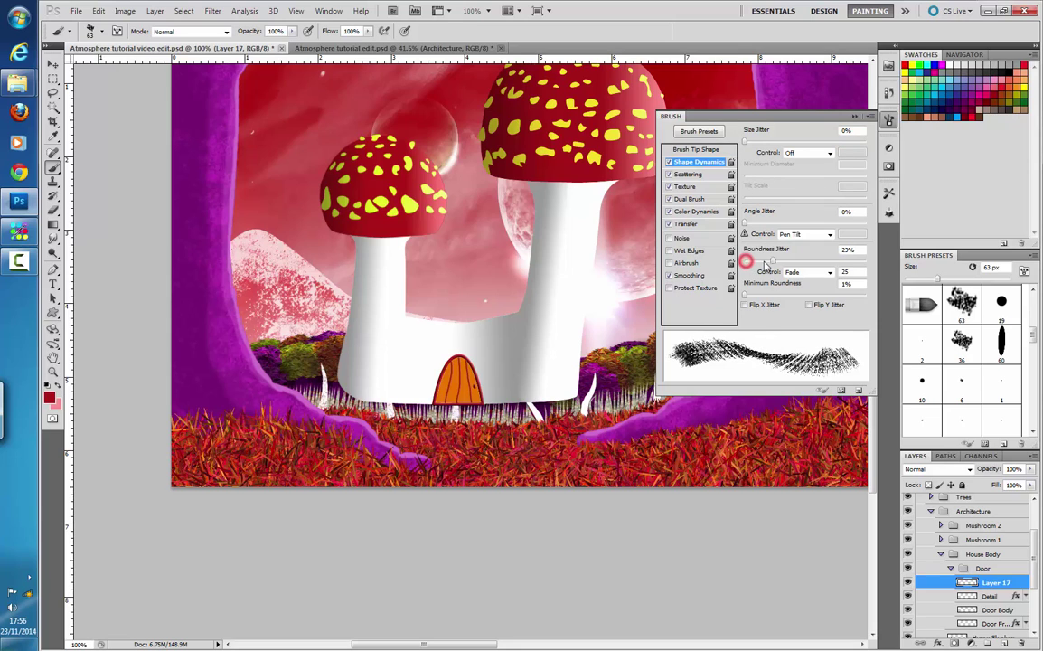
- Compare the brush with and without Dual Brush, and set the Roundness Jitter control to Off
{"action": "left_click", "coordinate": [669, 198]}
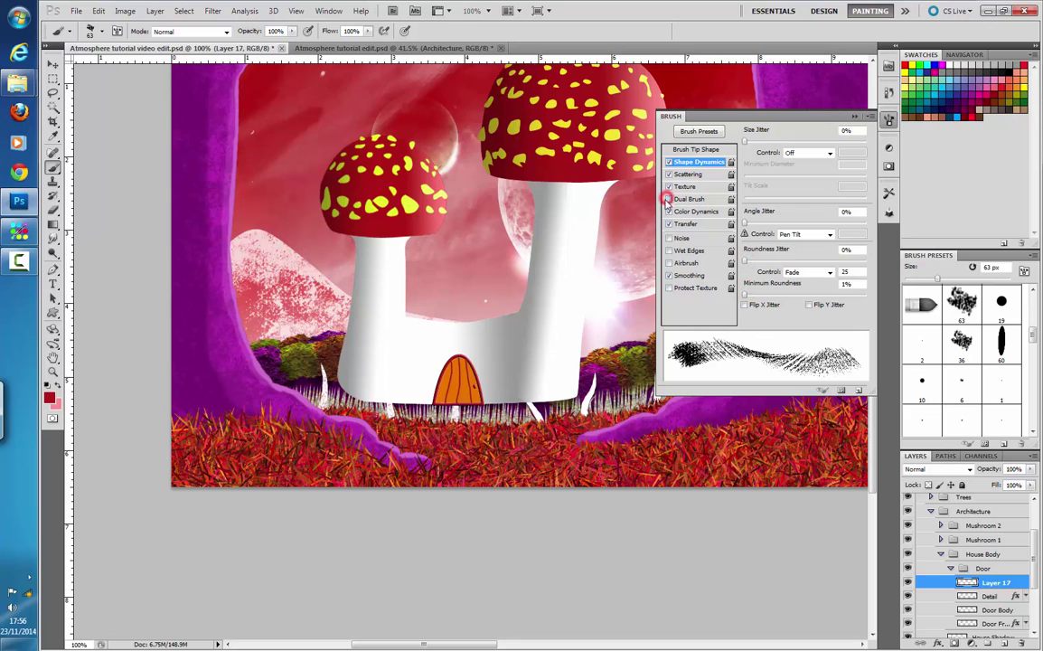
{"action": "left_click", "coordinate": [829, 271]}
{"action": "left_click", "coordinate": [830, 272]}
{"action": "left_click", "coordinate": [830, 236]}
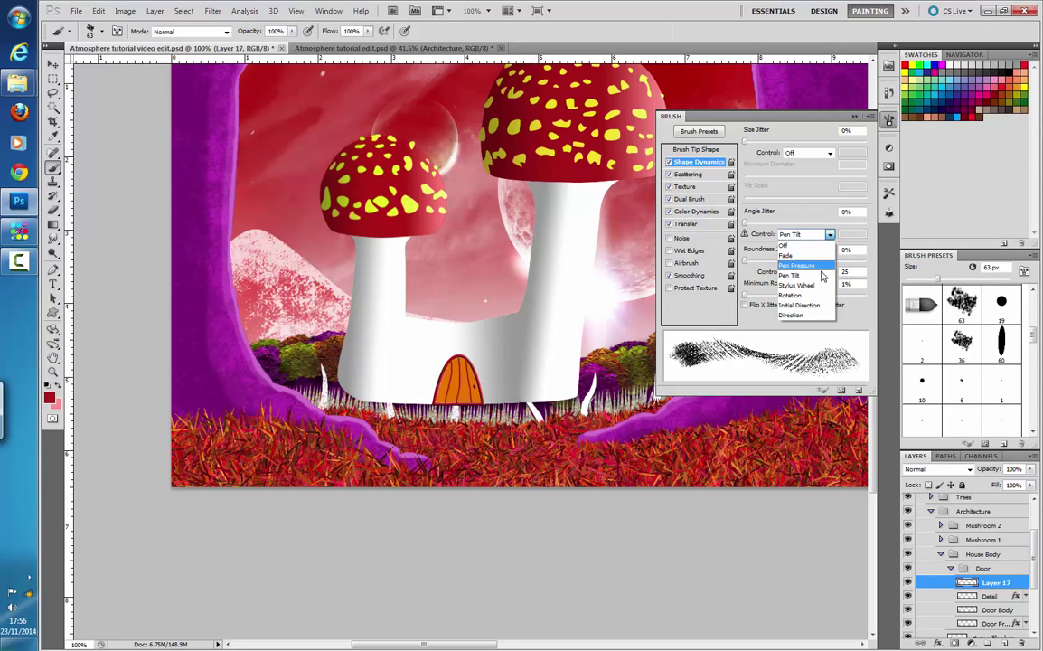
{"action": "left_click", "coordinate": [821, 271]}
{"action": "left_click", "coordinate": [821, 271]}
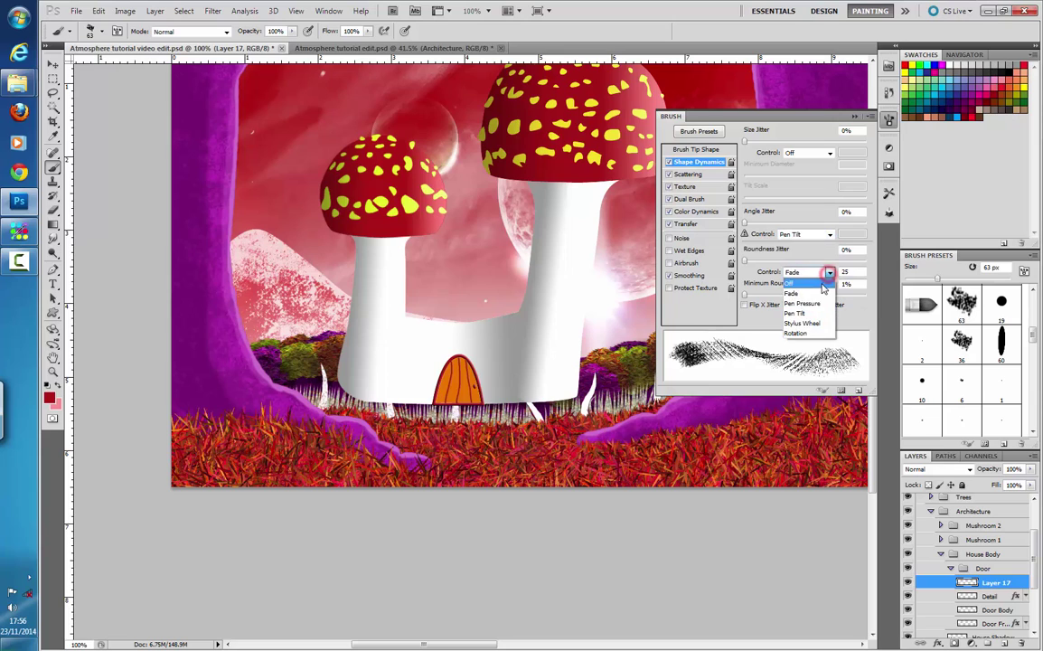
{"action": "left_click", "coordinate": [819, 275]}
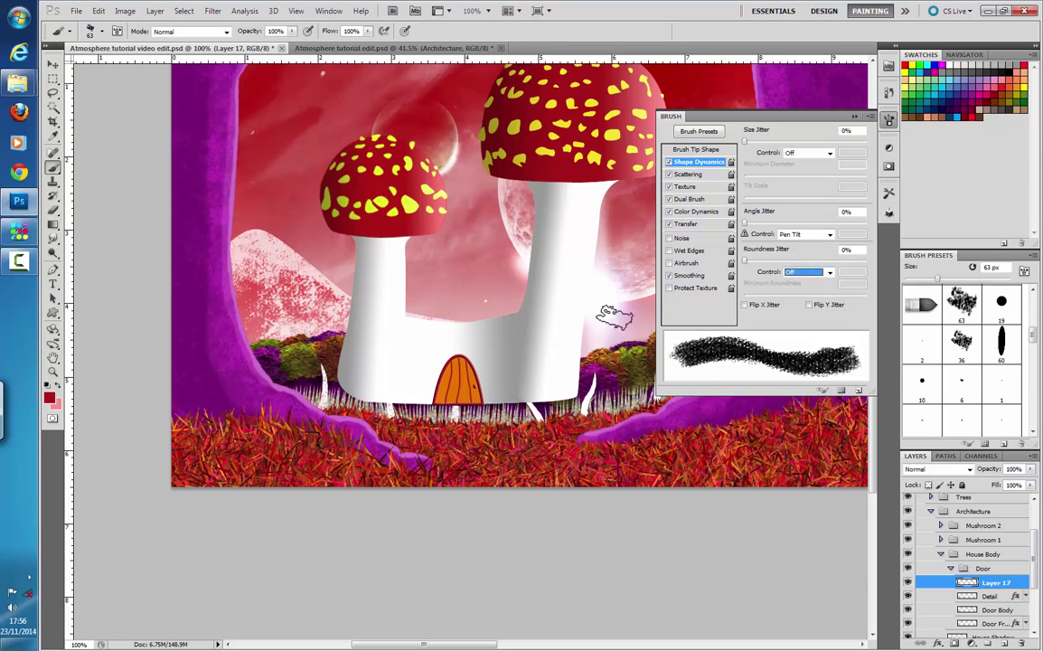
- Test the adjusted brush on the wall around the door and undo all the strokes
{"action": "mouse_move", "coordinate": [421, 346]}
{"action": "left_mouse_down"}
{"action": "mouse_move", "coordinate": [429, 342]}
{"action": "mouse_move", "coordinate": [412, 387]}
{"action": "mouse_move", "coordinate": [384, 308]}
{"action": "mouse_move", "coordinate": [438, 299]}
{"action": "mouse_move", "coordinate": [447, 339]}
{"action": "mouse_move", "coordinate": [479, 361]}
{"action": "left_mouse_up"}
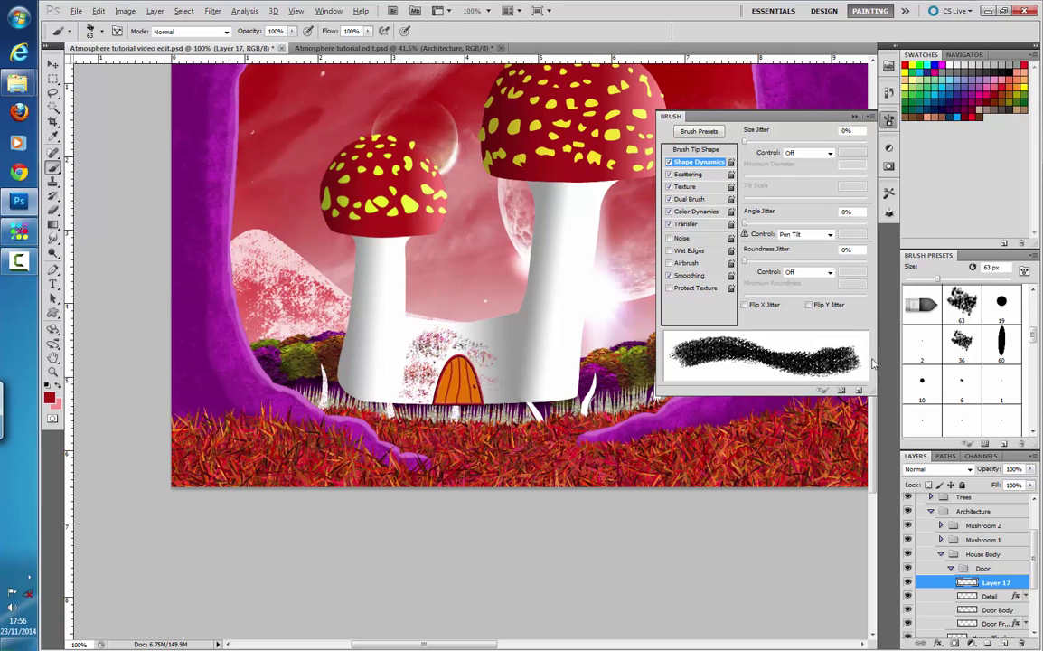
{"action": "key", "text": "ctrl+alt+z"}
{"action": "key", "text": "ctrl+alt+z"}
{"action": "key", "text": "ctrl+alt+z"}
{"action": "key", "text": "ctrl+alt+z"}
{"action": "key", "text": "ctrl+alt+z"}
{"action": "key", "text": "ctrl+alt+z"}
{"action": "key", "text": "ctrl+alt+z"}
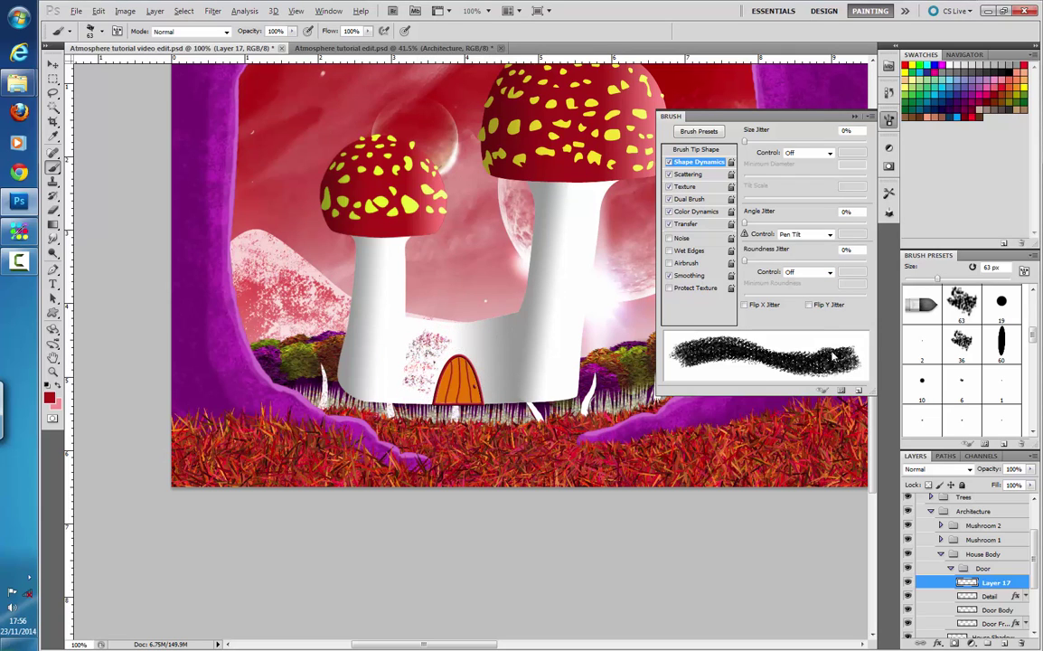
{"action": "key", "text": "ctrl+alt+z"}
{"action": "key", "text": "ctrl+alt+z"}
{"action": "key", "text": "ctrl+alt+z"}
{"action": "key", "text": "ctrl+alt+z"}
{"action": "key", "text": "ctrl+alt+z"}
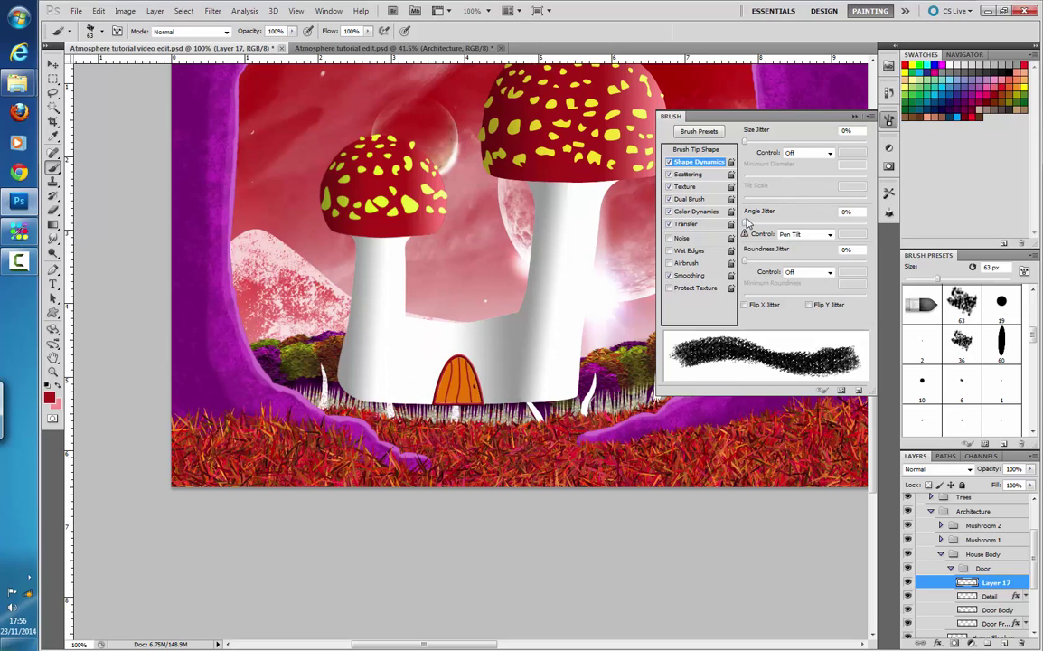
- Set the brush's Angle Jitter to 22%, test it on the wall beside the door and undo the dabs
{"action": "left_click_drag", "start_coordinate": [747, 222], "coordinate": [772, 225]}
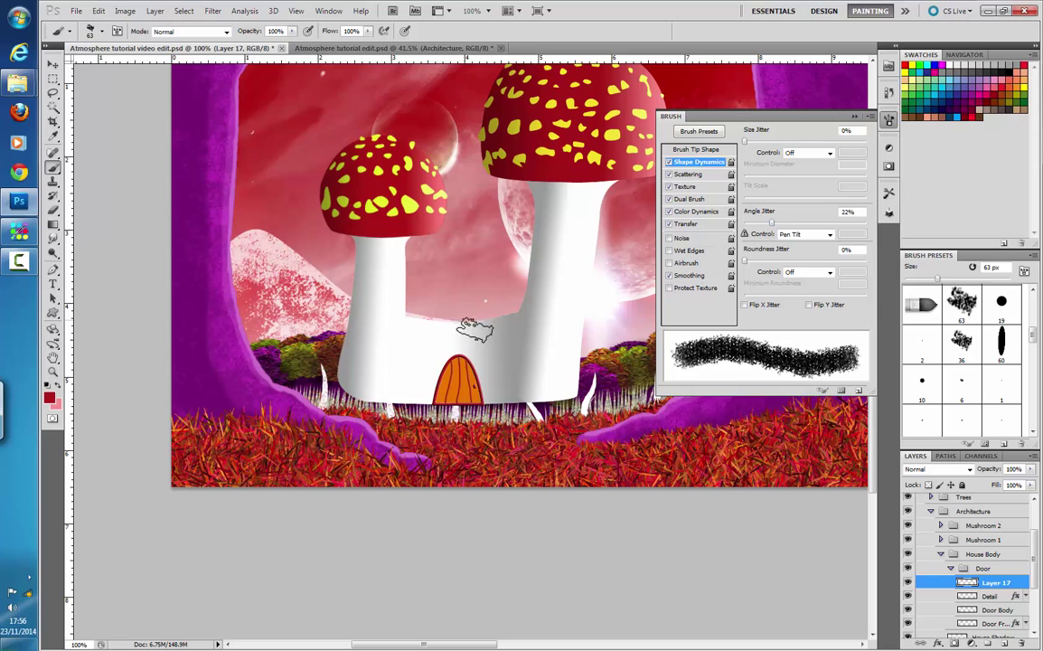
{"action": "left_click", "coordinate": [438, 346]}
{"action": "left_click", "coordinate": [425, 369]}
{"action": "left_click", "coordinate": [417, 377]}
{"action": "left_click", "coordinate": [422, 346]}
{"action": "key", "text": "ctrl+alt+z"}
{"action": "key", "text": "ctrl+alt+z"}
{"action": "key", "text": "ctrl+alt+z"}
{"action": "key", "text": "ctrl+alt+z"}
{"action": "key", "text": "ctrl+alt+z"}
{"action": "key", "text": "ctrl+alt+z"}
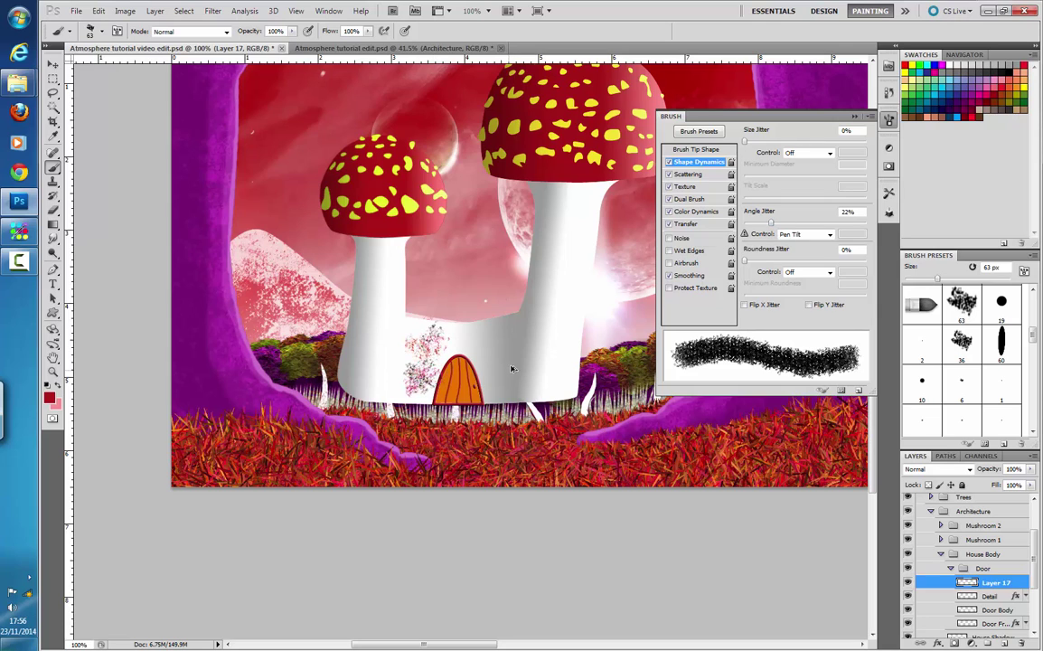
{"action": "key", "text": "ctrl+alt+z"}
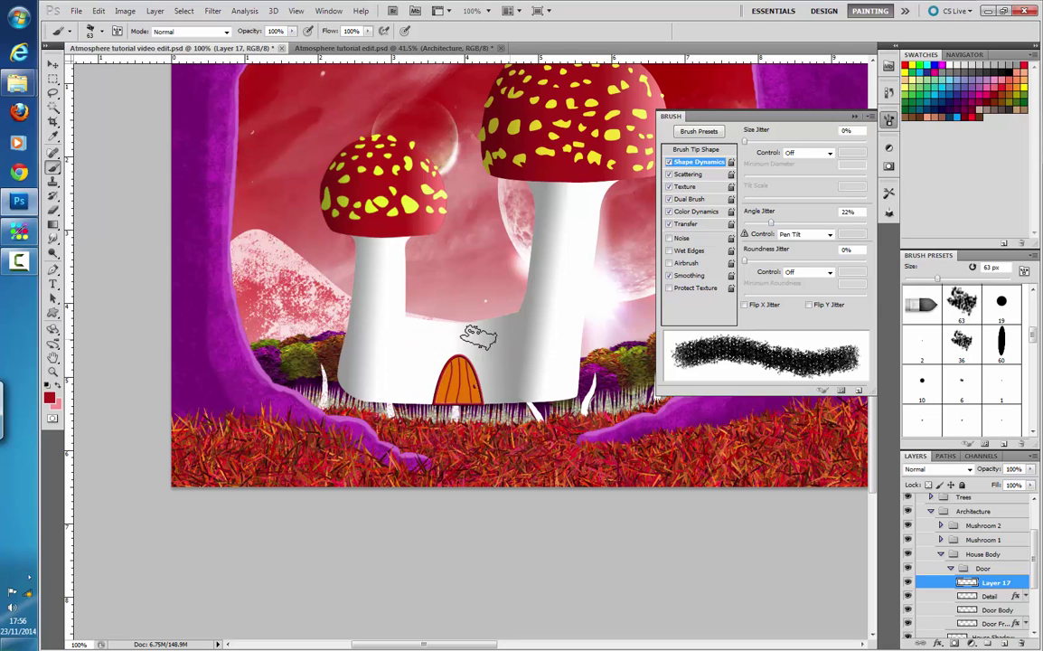
{"action": "left_click", "coordinate": [347, 378]}
- Move Layer 17 out of the Door group to the top of the Architecture group and collapse House Body
{"action": "left_click", "coordinate": [970, 598], "text": "ctrl"}
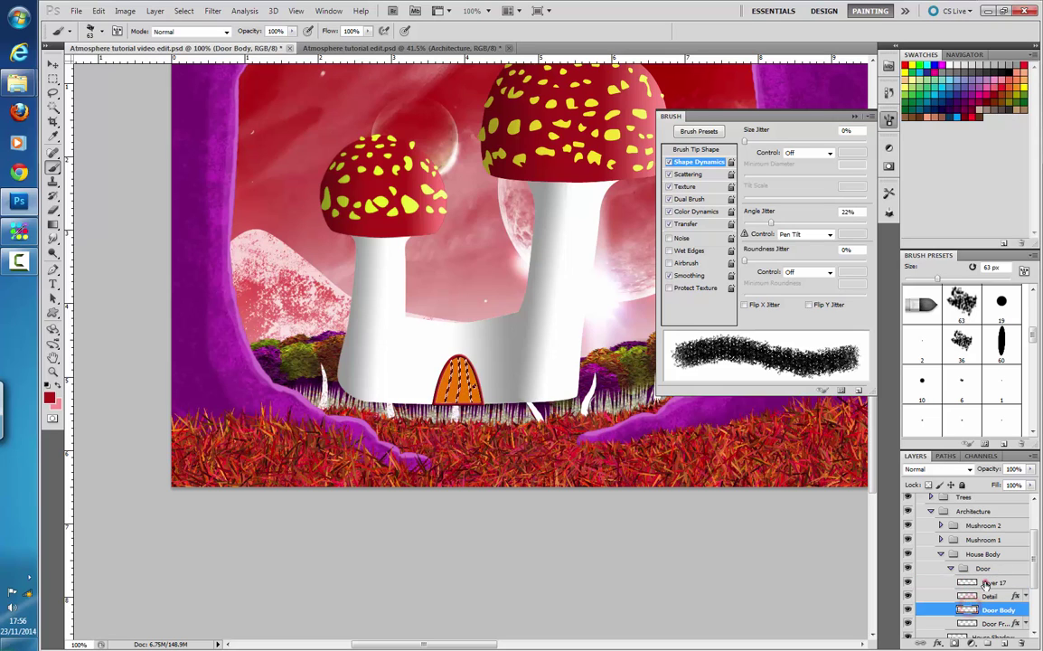
{"action": "left_click_drag", "start_coordinate": [977, 583], "coordinate": [973, 526]}
{"action": "left_click", "coordinate": [941, 575]}
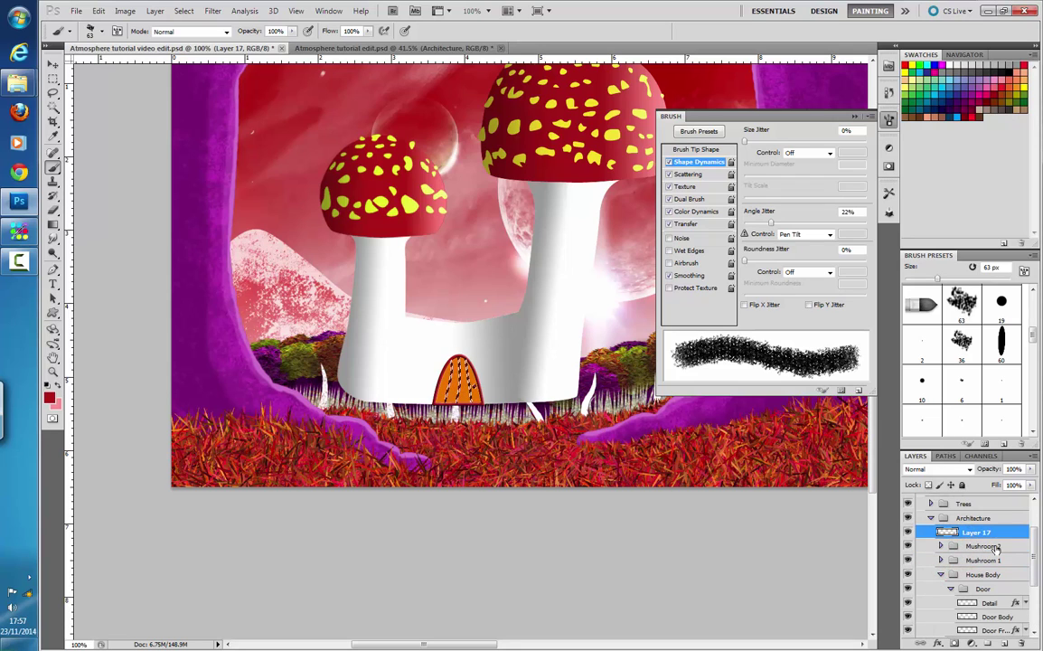
- Load the outline of the large mushroom's stem layer in the Mushroom 2 group as a selection, and collapse that group
{"action": "left_click_drag", "start_coordinate": [1035, 534], "coordinate": [1035, 540]}
{"action": "left_click", "coordinate": [943, 560]}
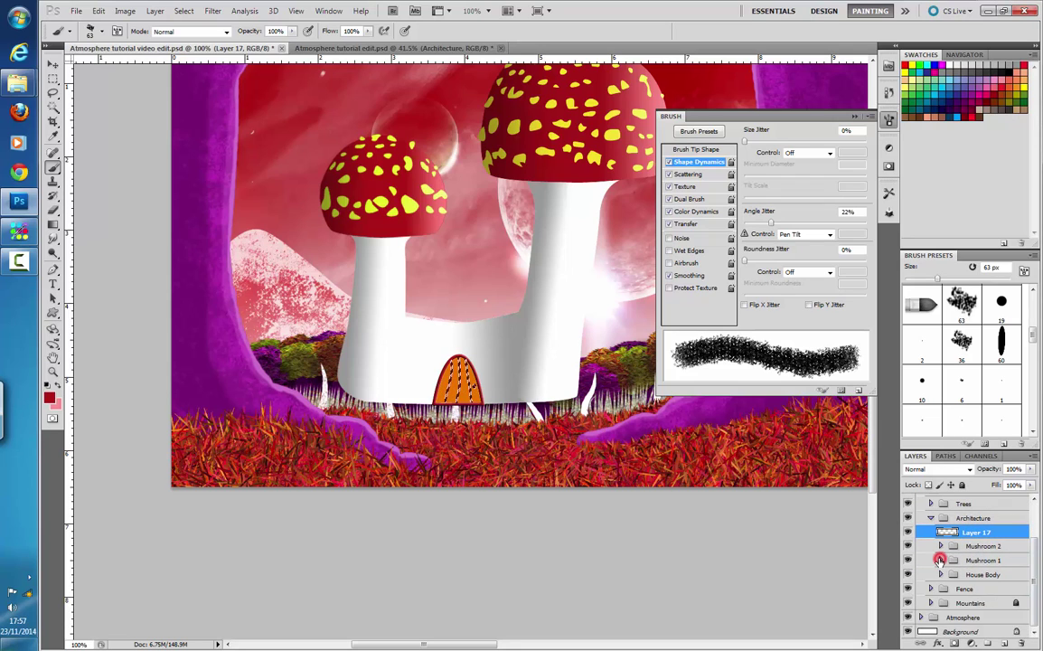
{"action": "left_click", "coordinate": [940, 546]}
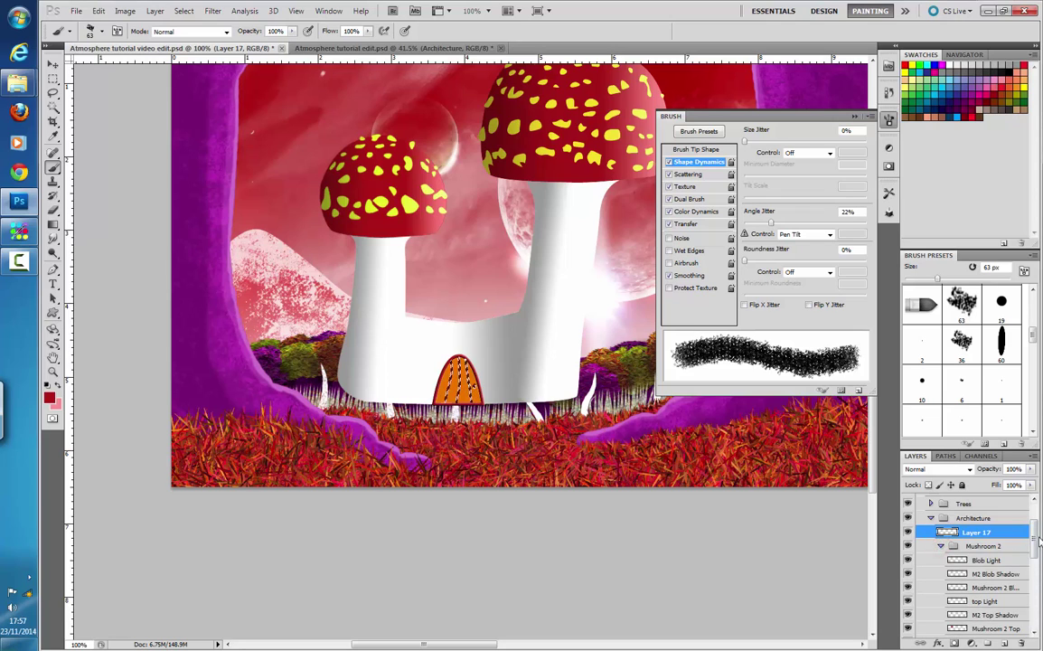
{"action": "left_click_drag", "start_coordinate": [1034, 533], "coordinate": [1035, 558]}
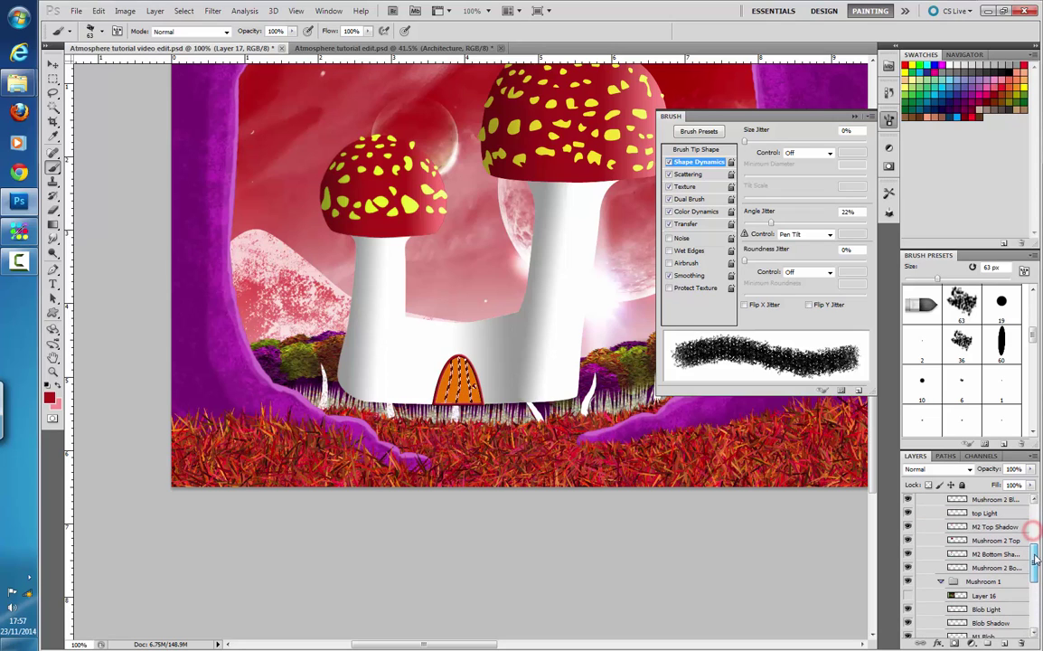
{"action": "left_click", "coordinate": [951, 569], "text": "ctrl"}
{"action": "left_click_drag", "start_coordinate": [1036, 557], "coordinate": [1035, 540]}
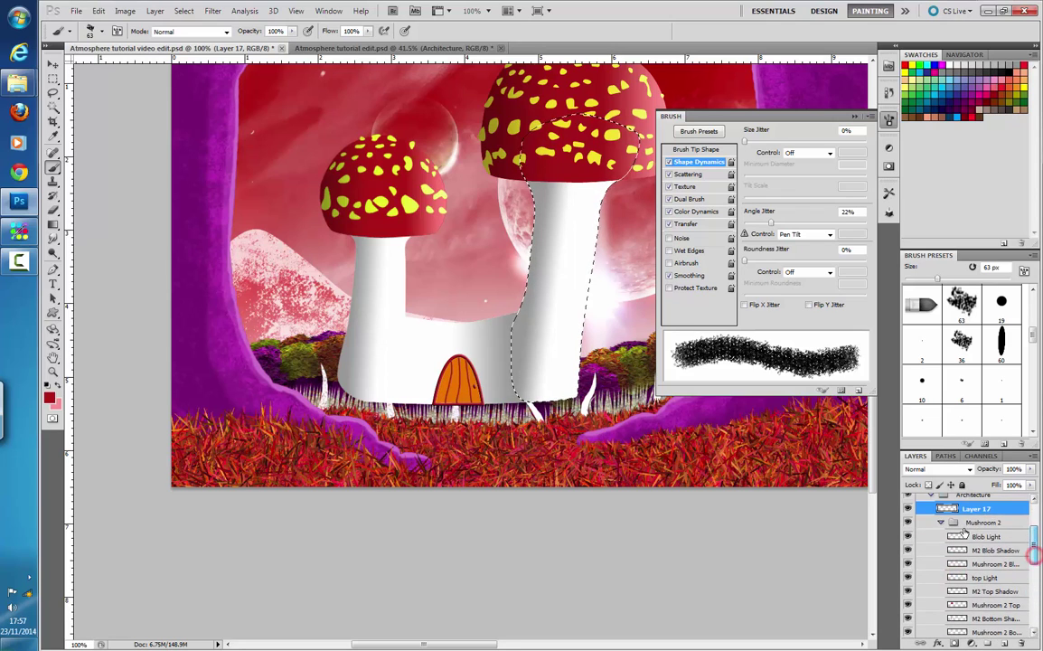
{"action": "left_click", "coordinate": [941, 523]}
- Add the outline of the M1 Bottom stem layer to the current selection
{"action": "scroll", "coordinate": [1036, 561], "scroll_direction": "down", "scroll_amount": 3}
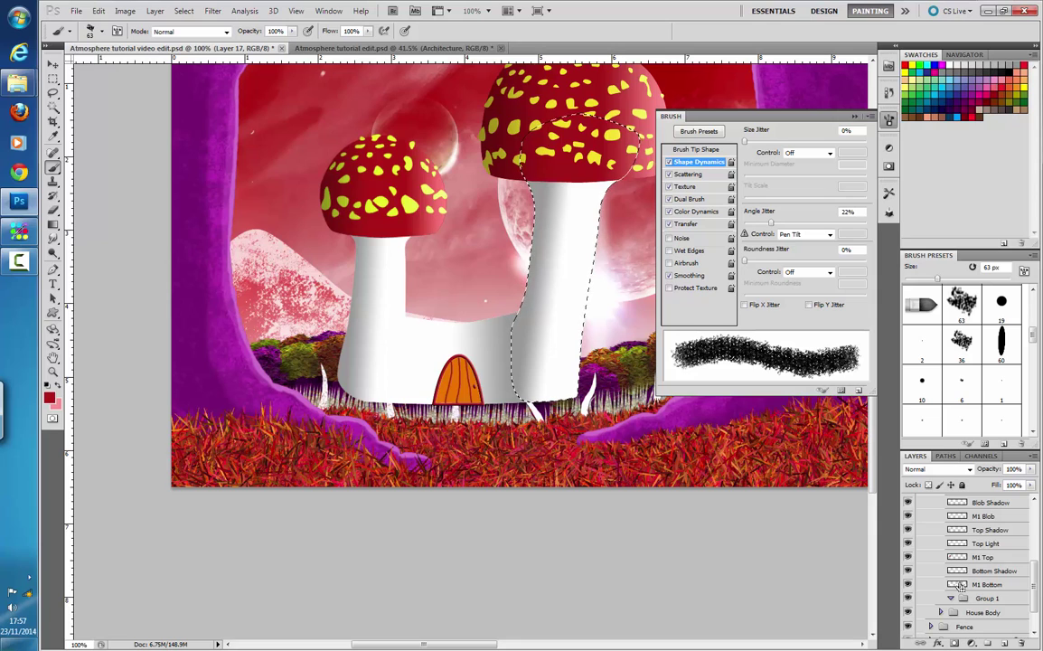
{"action": "left_click", "coordinate": [964, 583], "text": "shift"}
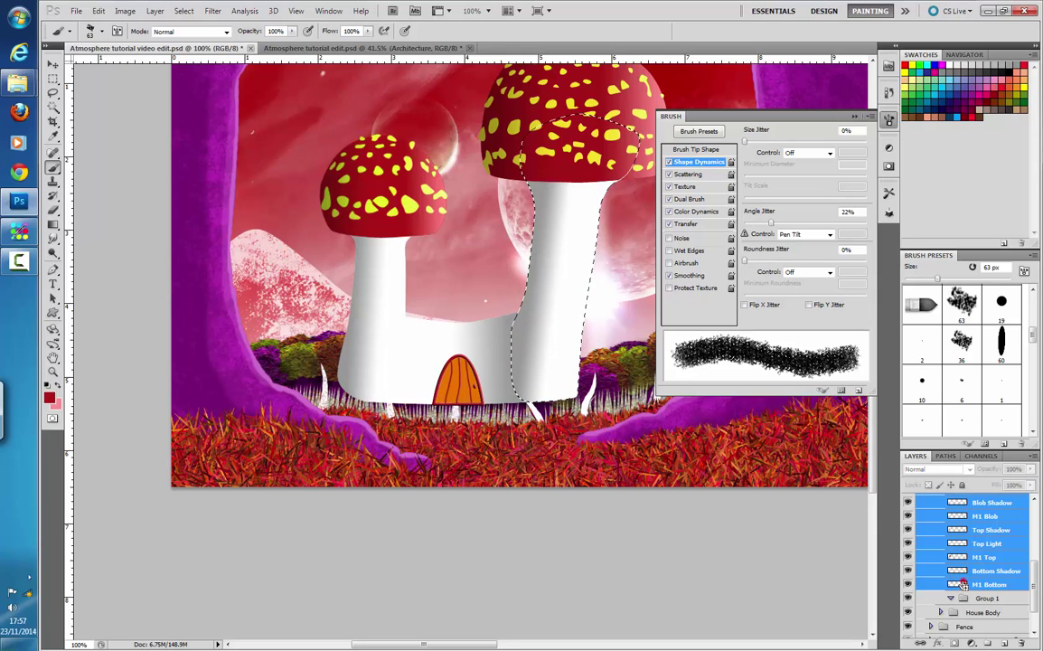
{"action": "left_click", "coordinate": [964, 585], "text": "ctrl+shift"}
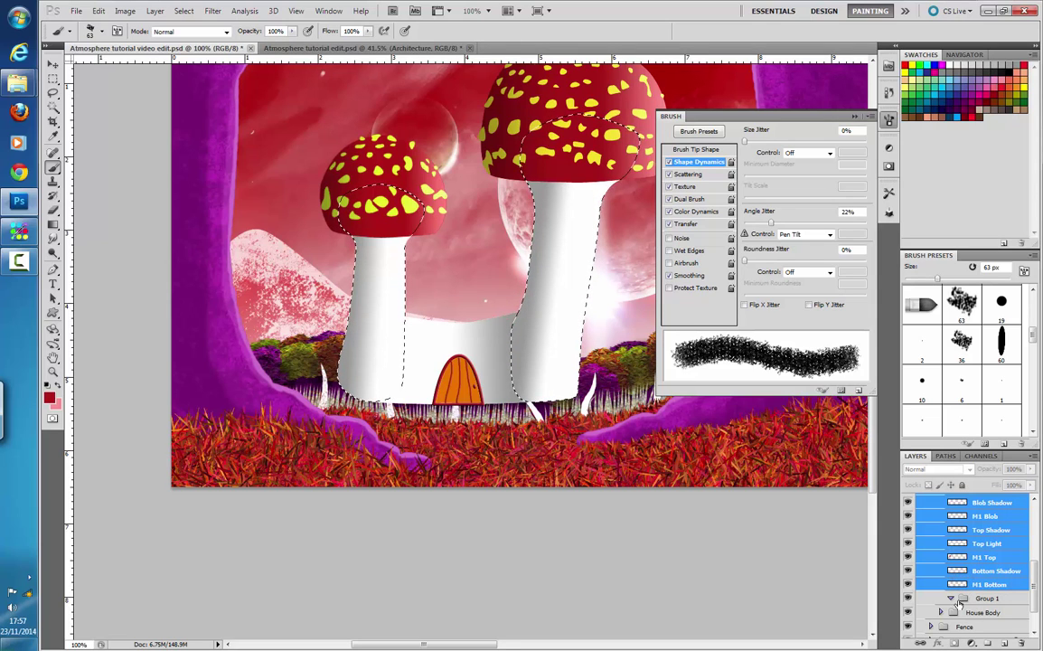
- Delete Group 1 from below the M1 Bottom layer and select the House Body group
{"action": "left_click_drag", "start_coordinate": [1034, 590], "coordinate": [1033, 586]}
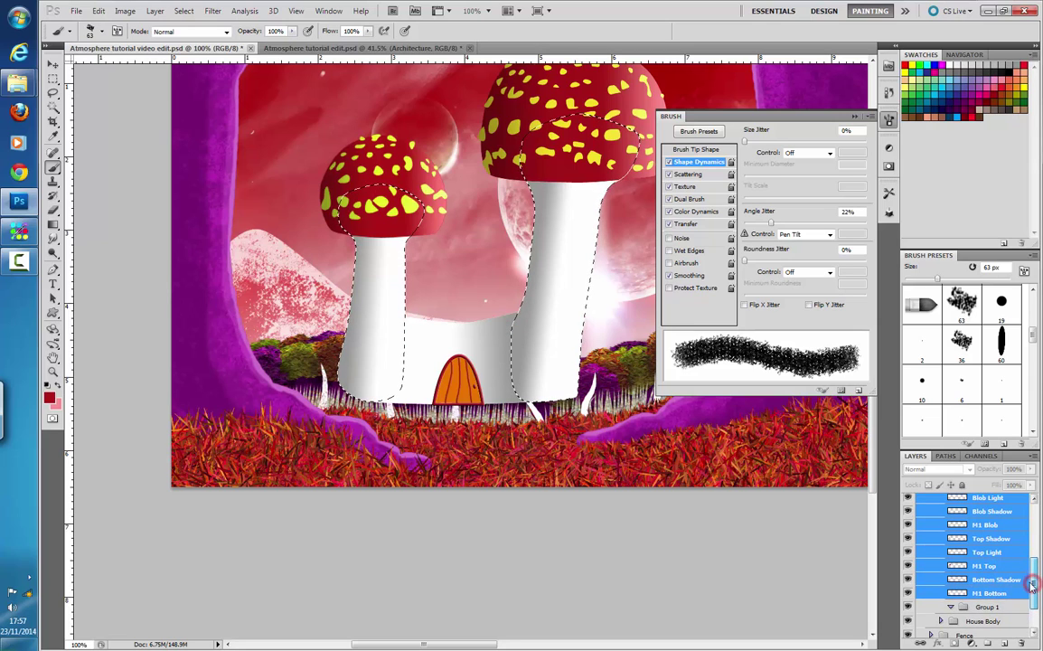
{"action": "left_click", "coordinate": [967, 608], "text": "shift"}
{"action": "scroll", "coordinate": [963, 610], "scroll_direction": "up", "scroll_amount": 2}
{"action": "scroll", "coordinate": [1018, 576], "scroll_direction": "down", "scroll_amount": 3}
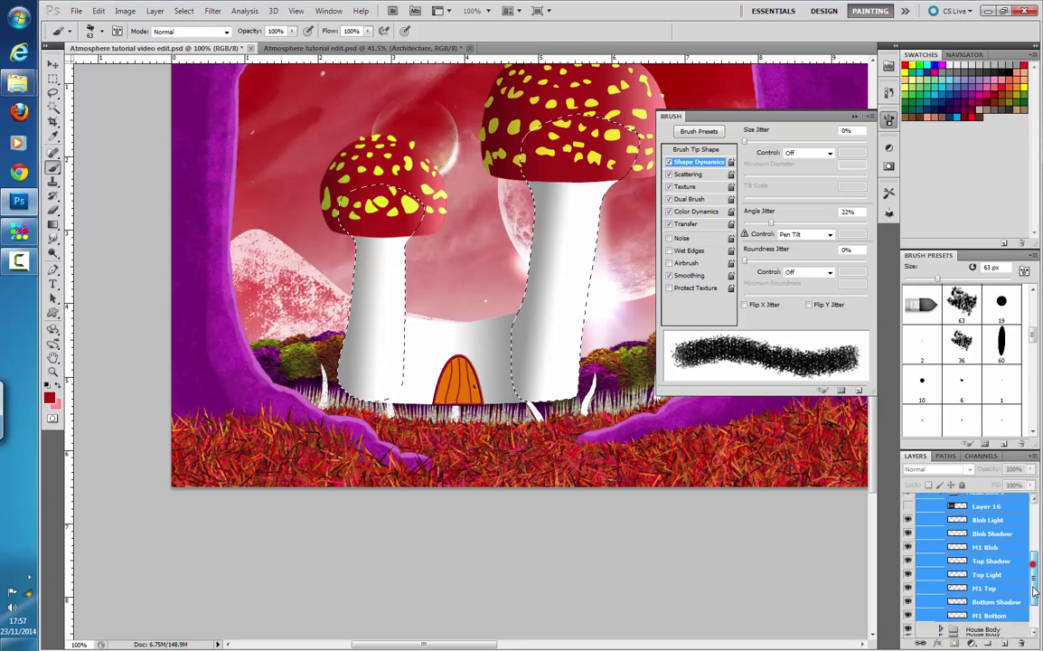
{"action": "left_click", "coordinate": [940, 575]}
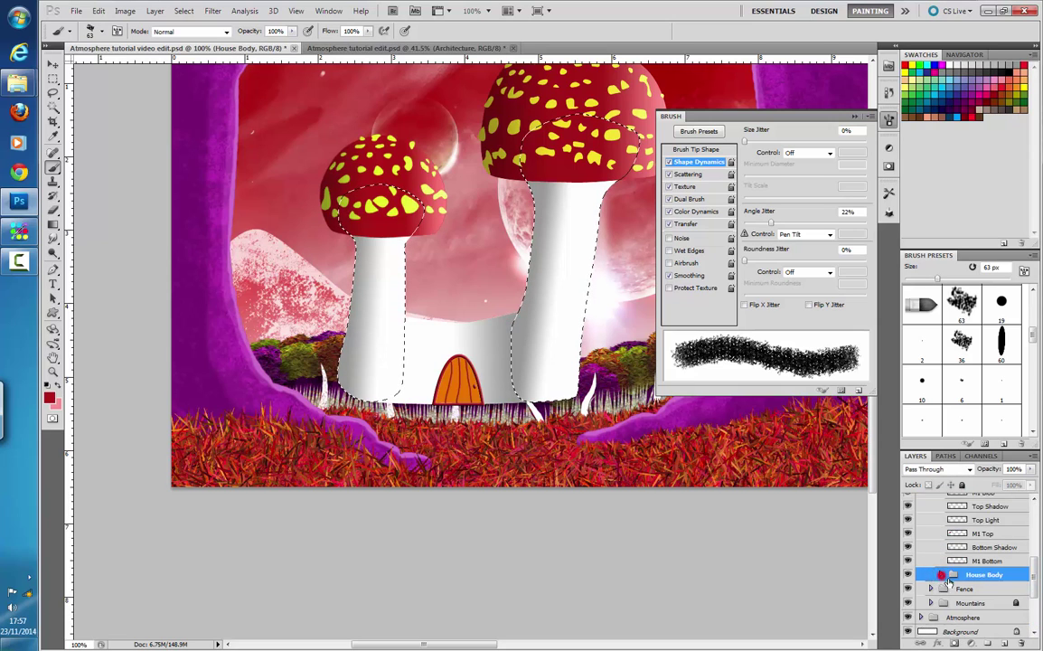
- Expand the House Body group and add the outline of its House Body layer to the current selection
{"action": "left_click", "coordinate": [940, 575]}
{"action": "left_click_drag", "start_coordinate": [1032, 583], "coordinate": [1034, 608]}
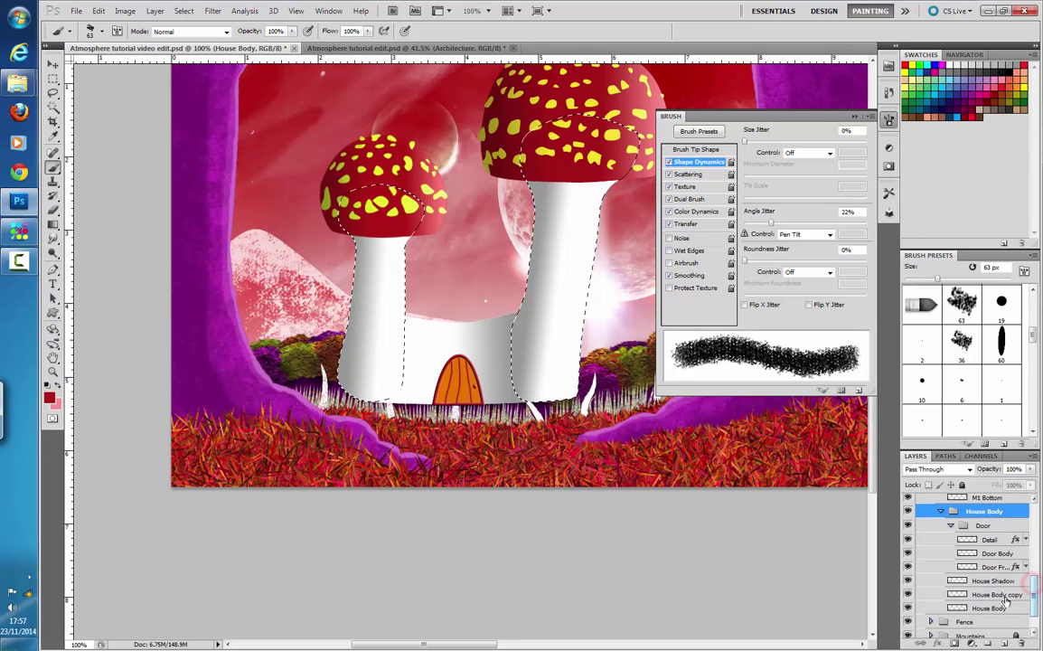
{"action": "left_click", "coordinate": [966, 552], "text": "ctrl+shift"}
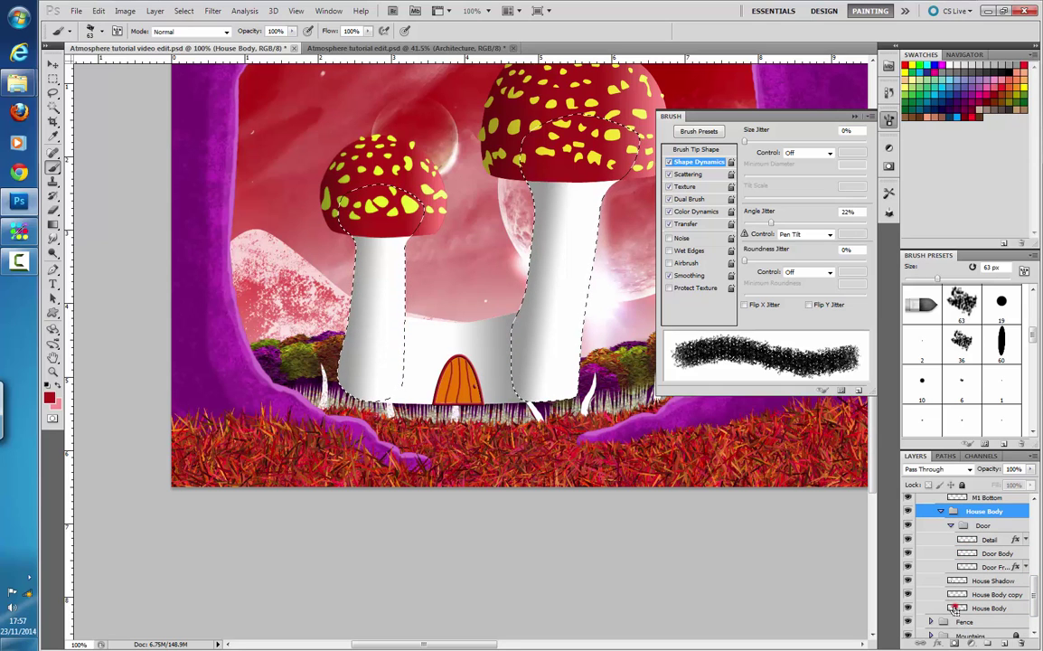
{"action": "left_click", "coordinate": [955, 608], "text": "ctrl+shift"}
- Collapse the House Body and Mushroom 1 groups and make Layer 17 the active layer
{"action": "scroll", "coordinate": [1033, 592], "scroll_direction": "up", "scroll_amount": 2}
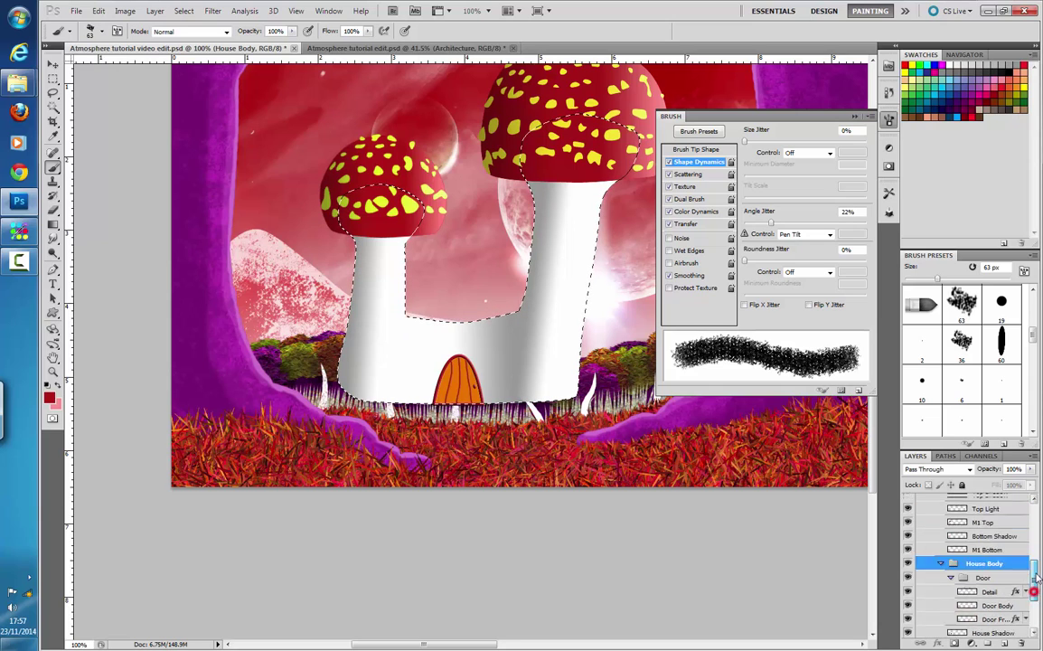
{"action": "left_click", "coordinate": [940, 582]}
{"action": "left_click_drag", "start_coordinate": [1034, 586], "coordinate": [1036, 550]}
{"action": "left_click", "coordinate": [941, 547]}
{"action": "left_click", "coordinate": [978, 533]}
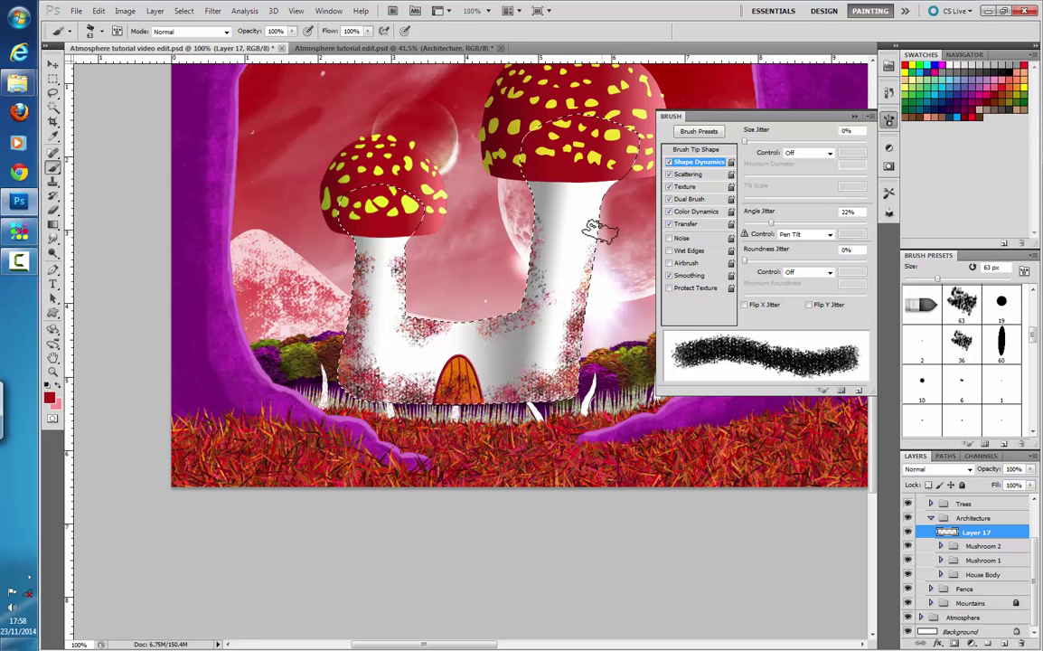
- Examine the mushroom house in Atmosphere tutorial edit.psd, returning to Atmosphere tutorial video edit.psd and hiding the brush settings
{"action": "left_click", "coordinate": [370, 47]}
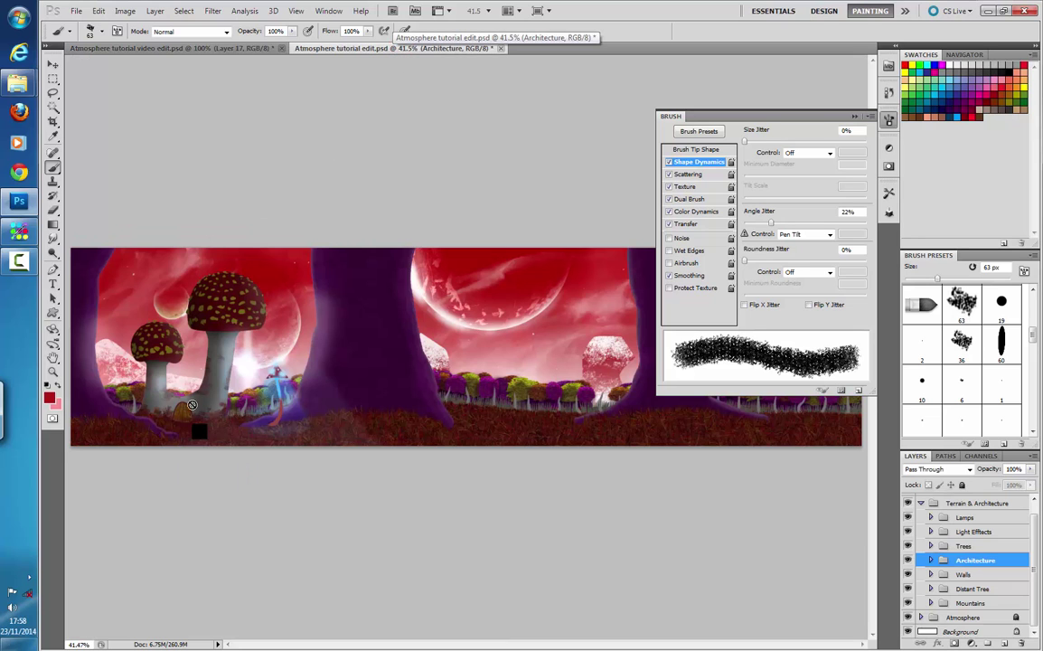
{"action": "left_click", "coordinate": [210, 48]}
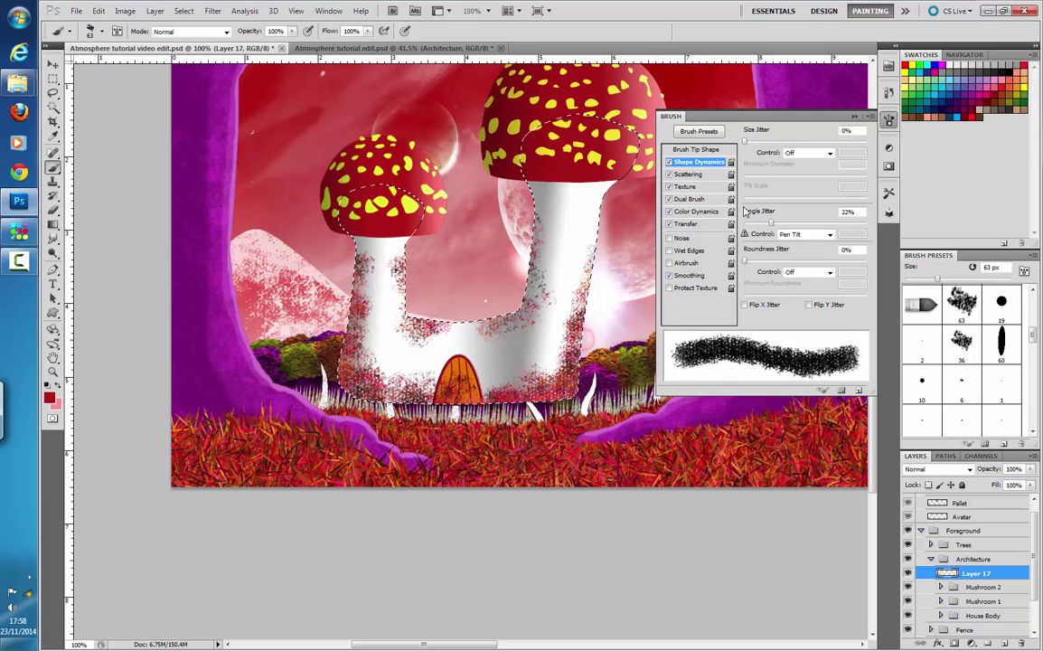
{"action": "left_click", "coordinate": [855, 117]}
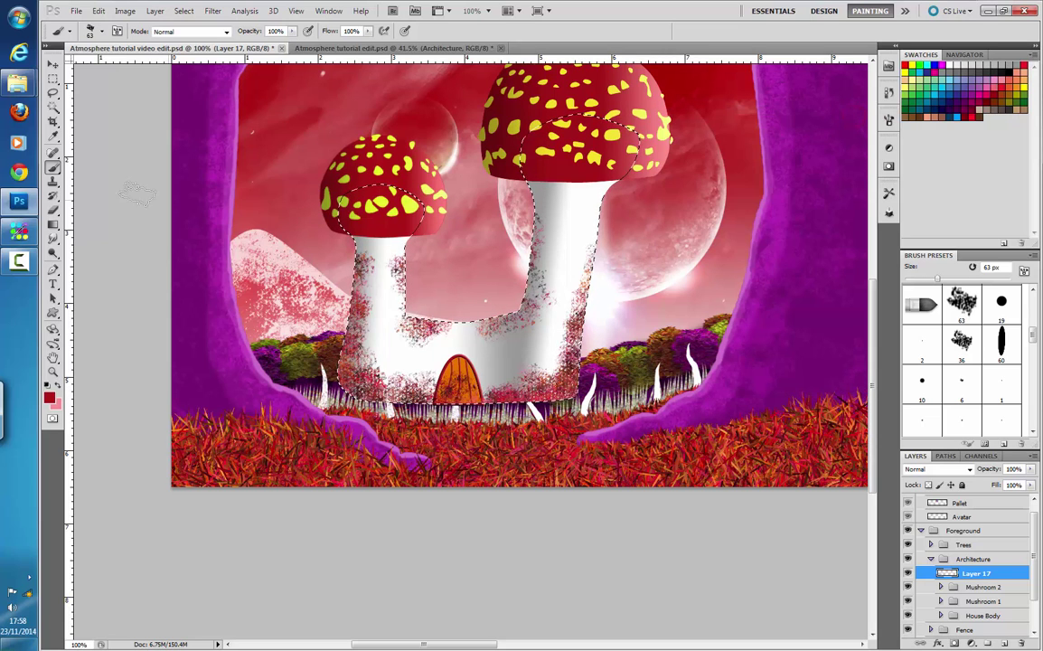
{"action": "left_click", "coordinate": [52, 80]}
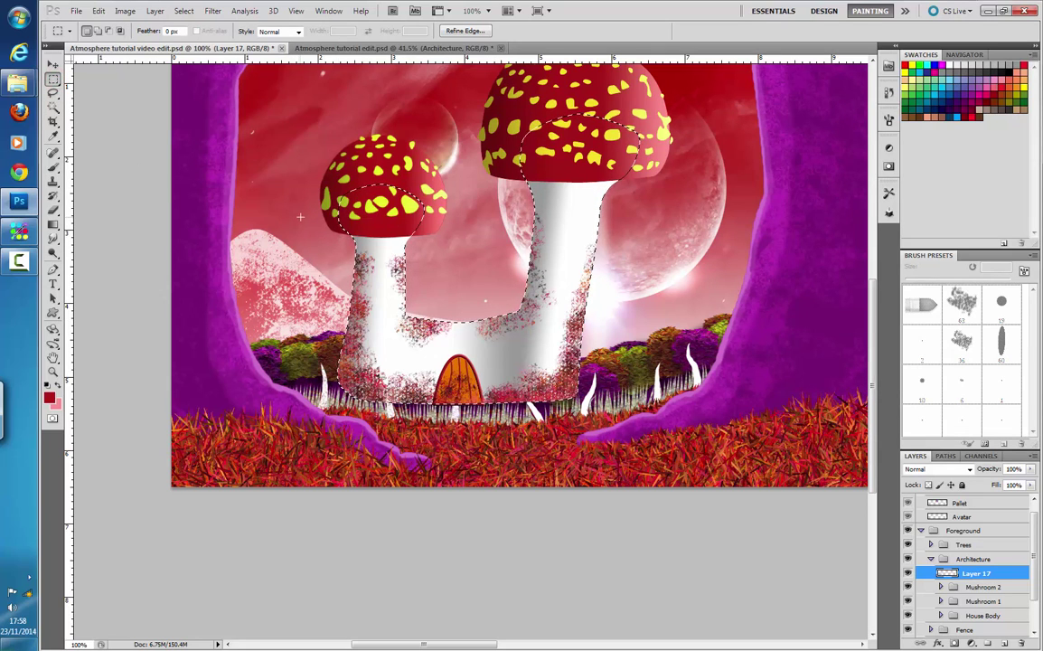
{"action": "left_click", "coordinate": [53, 224]}
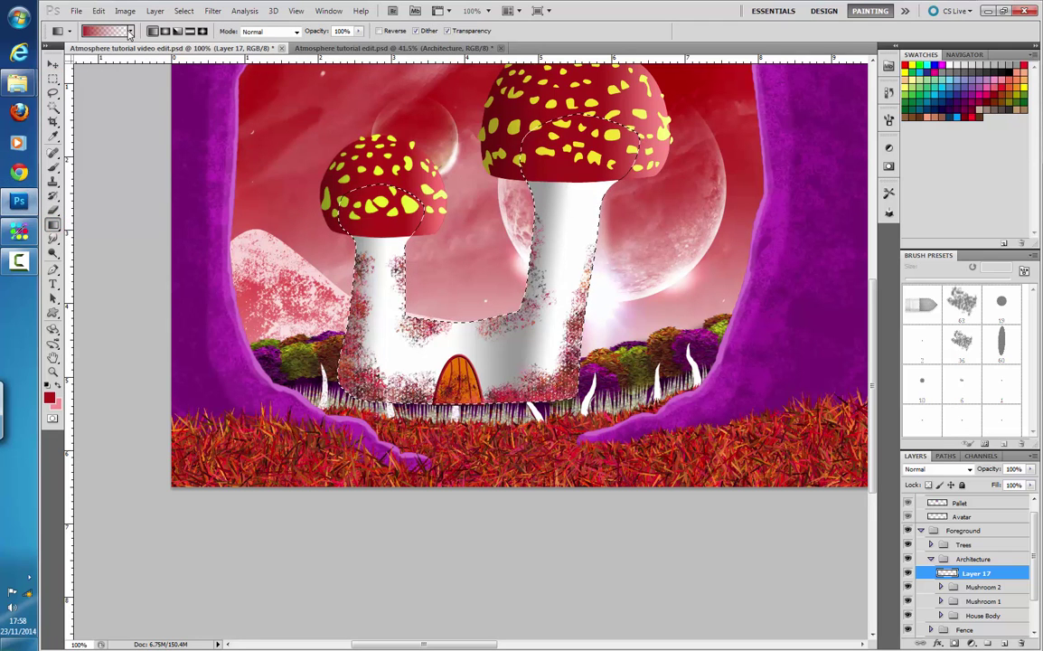
{"action": "left_click", "coordinate": [125, 32]}
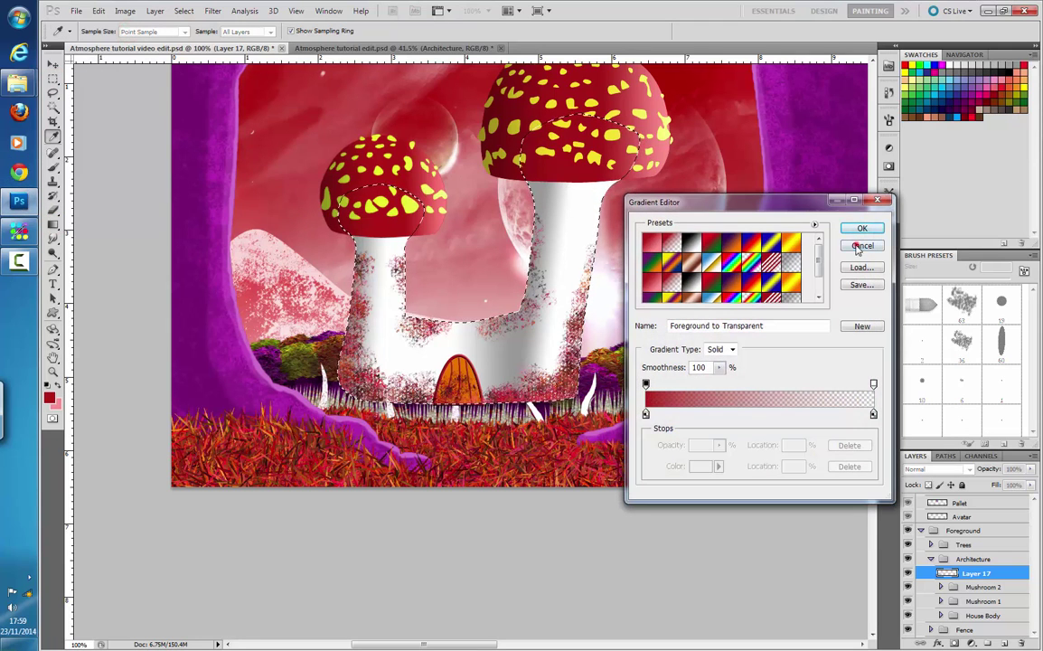
{"action": "left_click", "coordinate": [859, 245]}
- Set the foreground color to white and add a new layer above Layer 17
{"action": "left_click", "coordinate": [48, 397]}
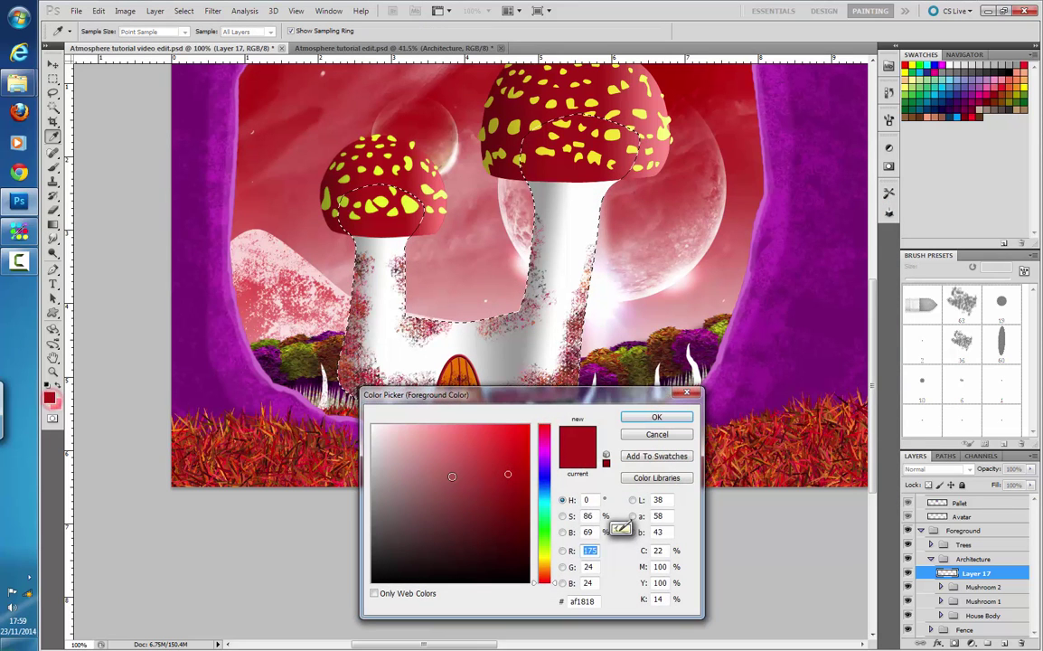
{"action": "left_click", "coordinate": [651, 417]}
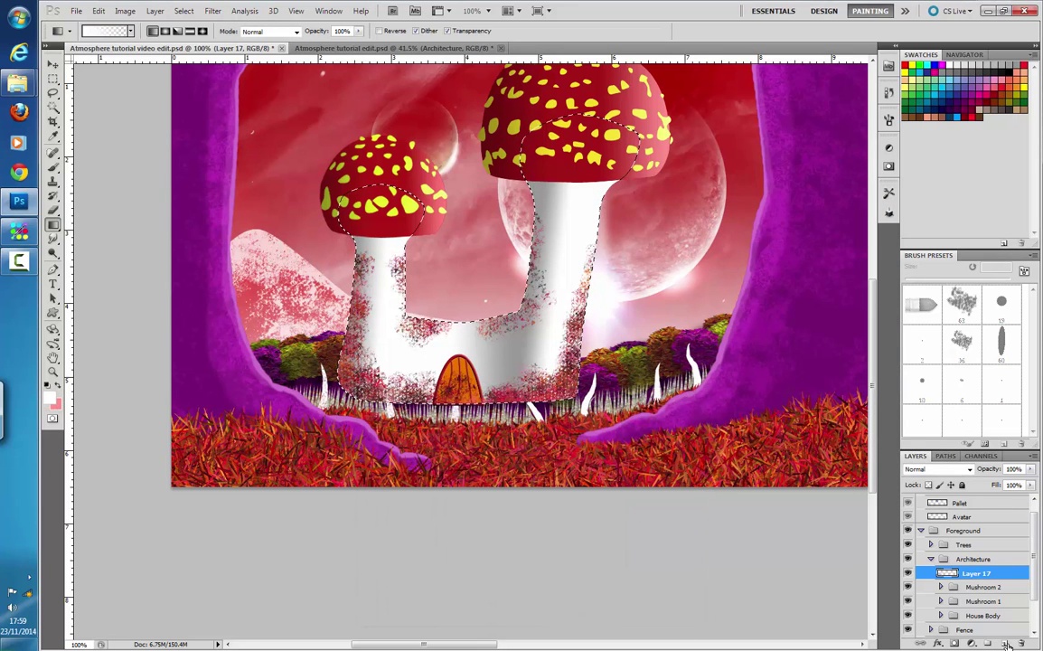
{"action": "left_click", "coordinate": [1006, 643]}
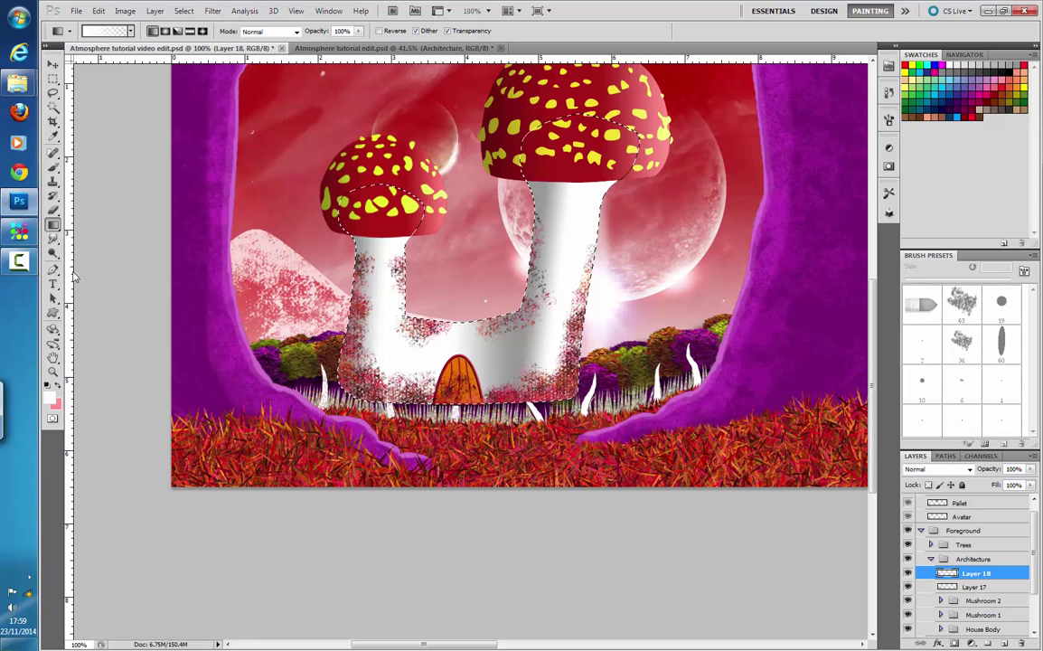
- Lasso the weathering along the inner stem edges and body top, move it from Layer 17 to Layer 18, and set Layer 18's opacity to 62%
{"action": "mouse_move", "coordinate": [53, 209]}
{"action": "left_mouse_down"}
{"action": "mouse_move", "coordinate": [107, 193]}
{"action": "mouse_move", "coordinate": [117, 209]}
{"action": "left_mouse_up"}
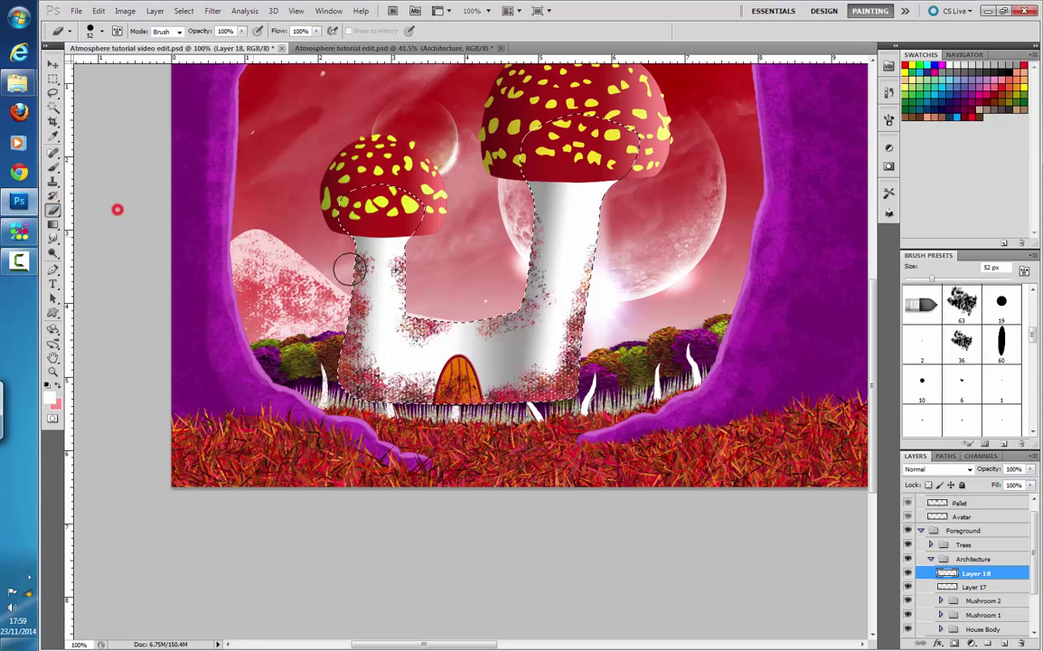
{"action": "left_click", "coordinate": [53, 92]}
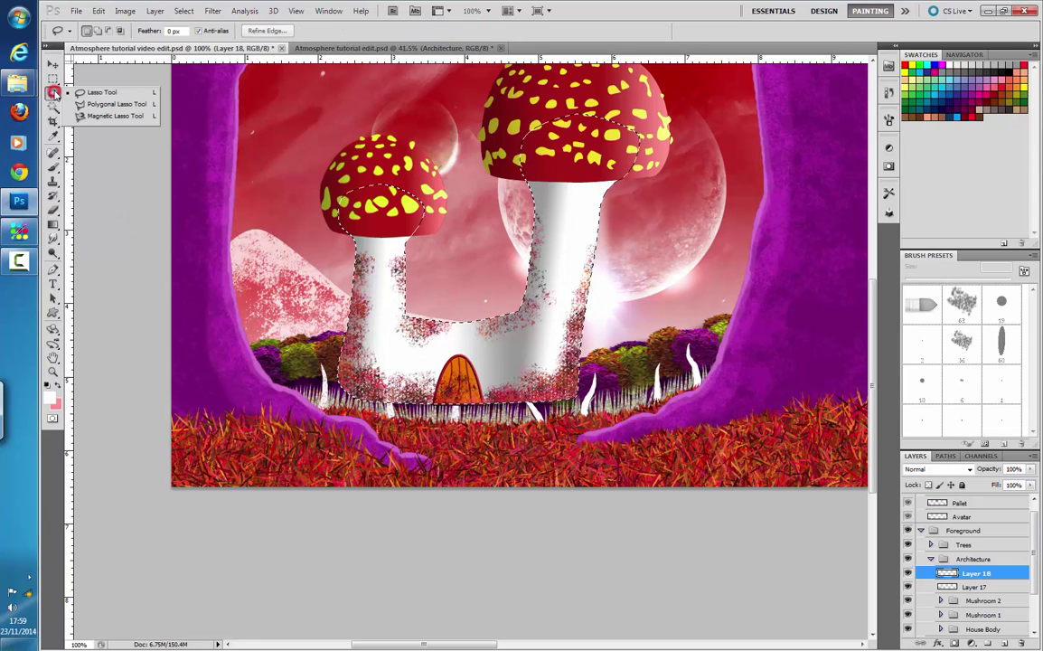
{"action": "left_click", "coordinate": [102, 93]}
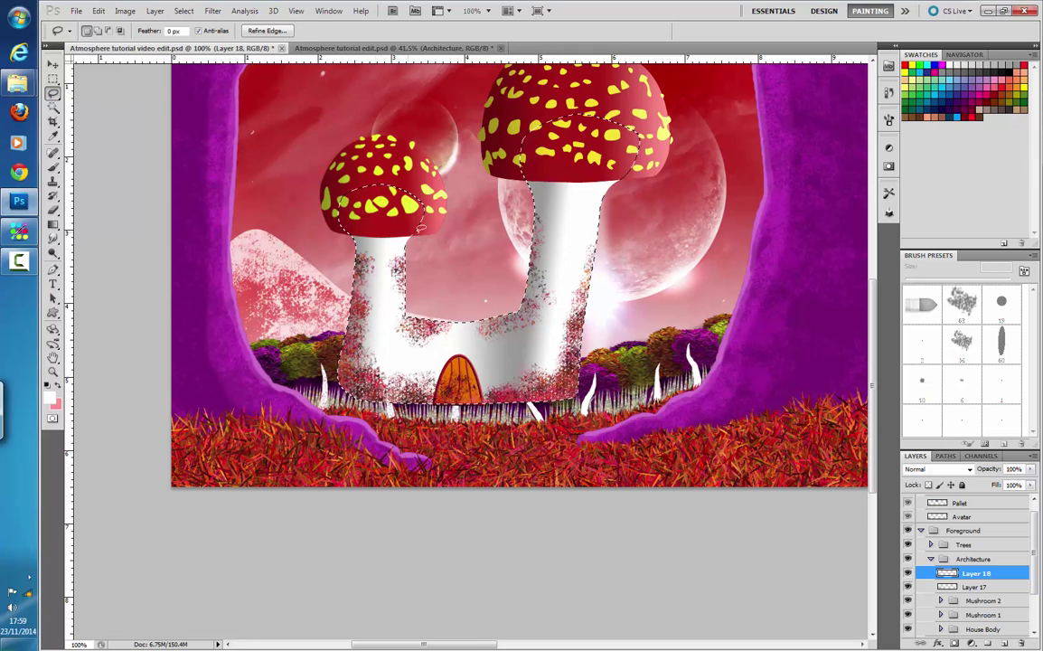
{"action": "mouse_move", "coordinate": [420, 242]}
{"action": "left_mouse_down"}
{"action": "mouse_move", "coordinate": [389, 271]}
{"action": "mouse_move", "coordinate": [438, 347]}
{"action": "mouse_move", "coordinate": [506, 346]}
{"action": "mouse_move", "coordinate": [560, 312]}
{"action": "mouse_move", "coordinate": [569, 235]}
{"action": "mouse_move", "coordinate": [507, 202]}
{"action": "mouse_move", "coordinate": [409, 238]}
{"action": "left_mouse_up"}
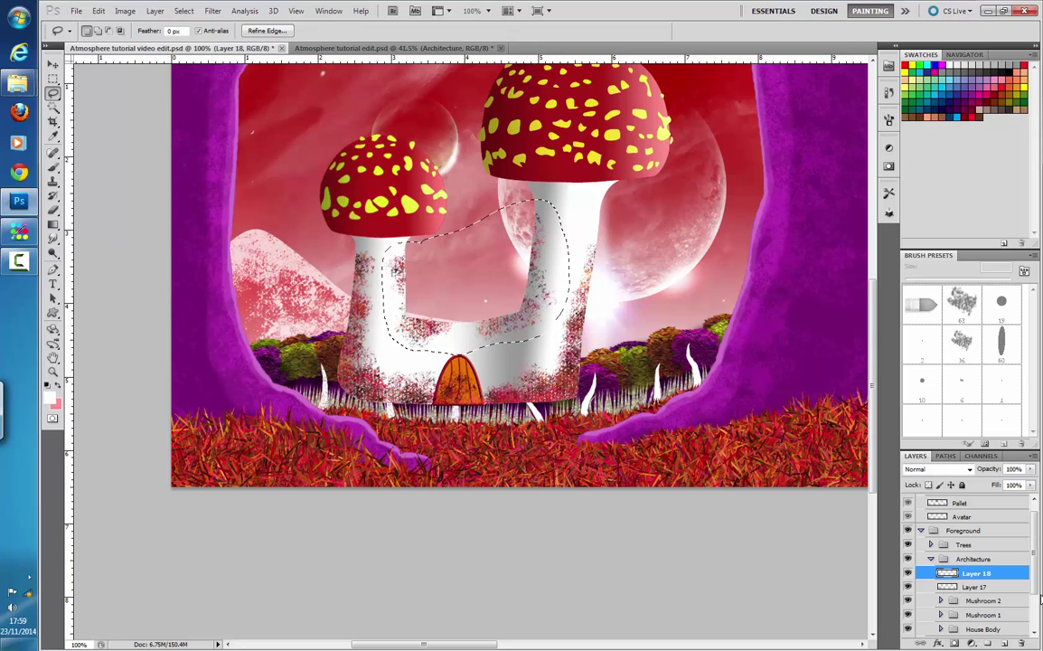
{"action": "left_click", "coordinate": [1014, 586]}
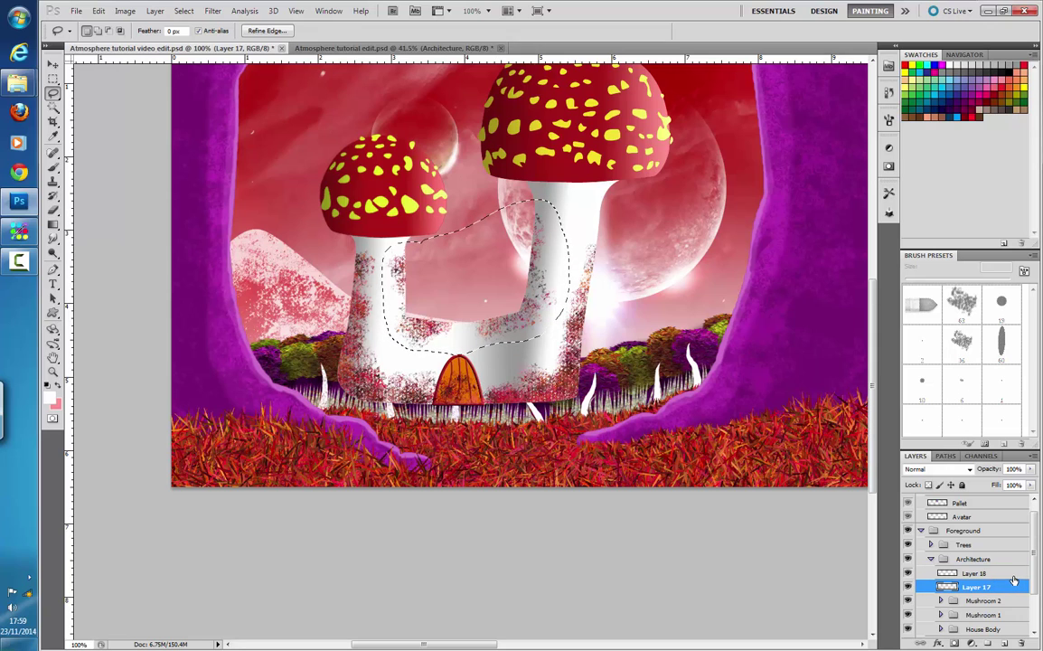
{"action": "key", "text": "Delete"}
{"action": "key", "text": "ctrl+d"}
{"action": "left_click", "coordinate": [994, 573]}
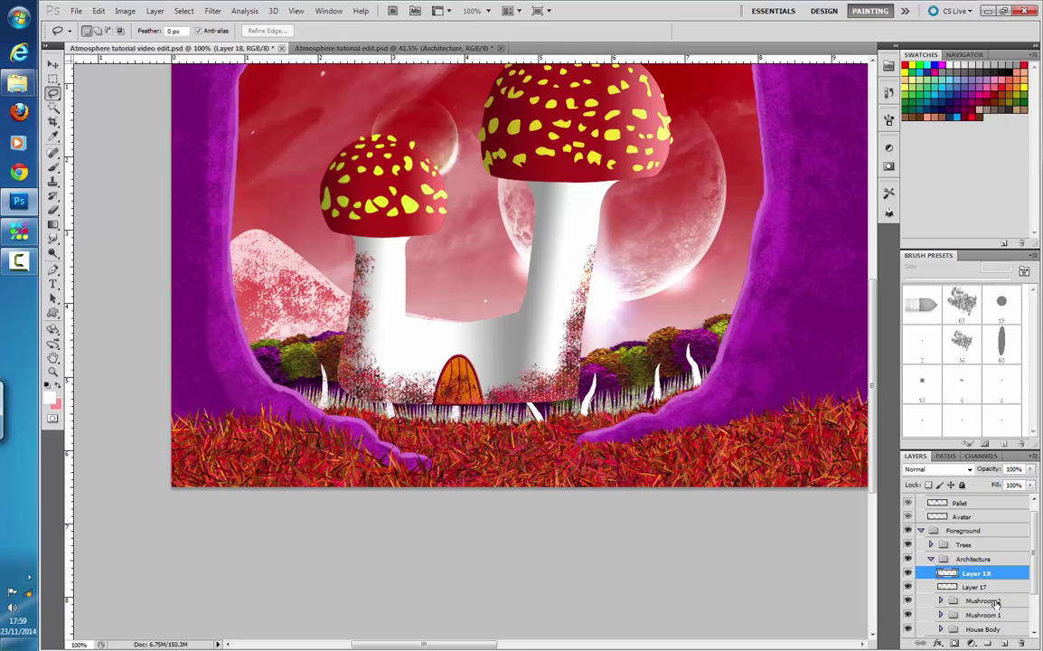
{"action": "key", "text": "ctrl+z"}
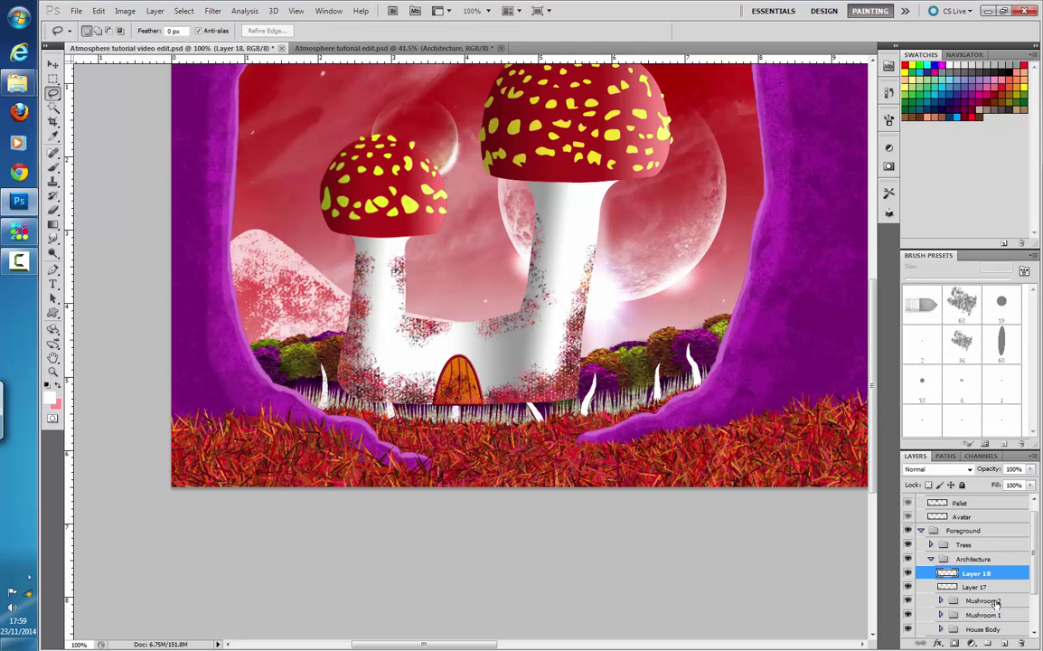
{"action": "left_click", "coordinate": [1031, 470]}
{"action": "left_click_drag", "start_coordinate": [1029, 485], "coordinate": [1006, 487]}
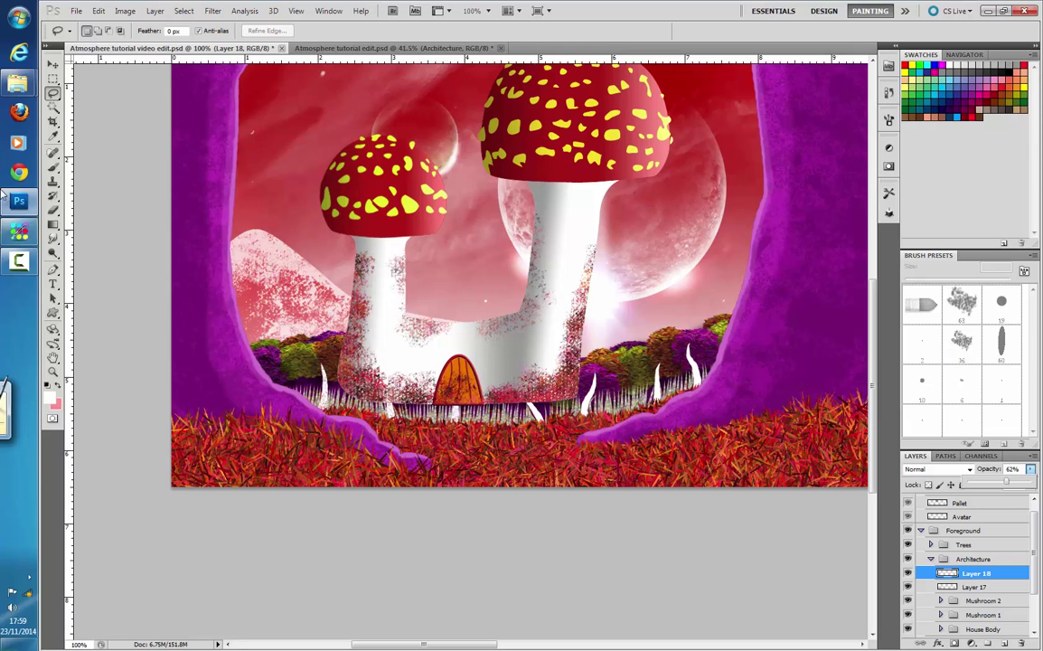
- Set the Eraser to the rough textured 63 px brush
{"action": "left_click", "coordinate": [53, 208]}
{"action": "left_click", "coordinate": [102, 32]}
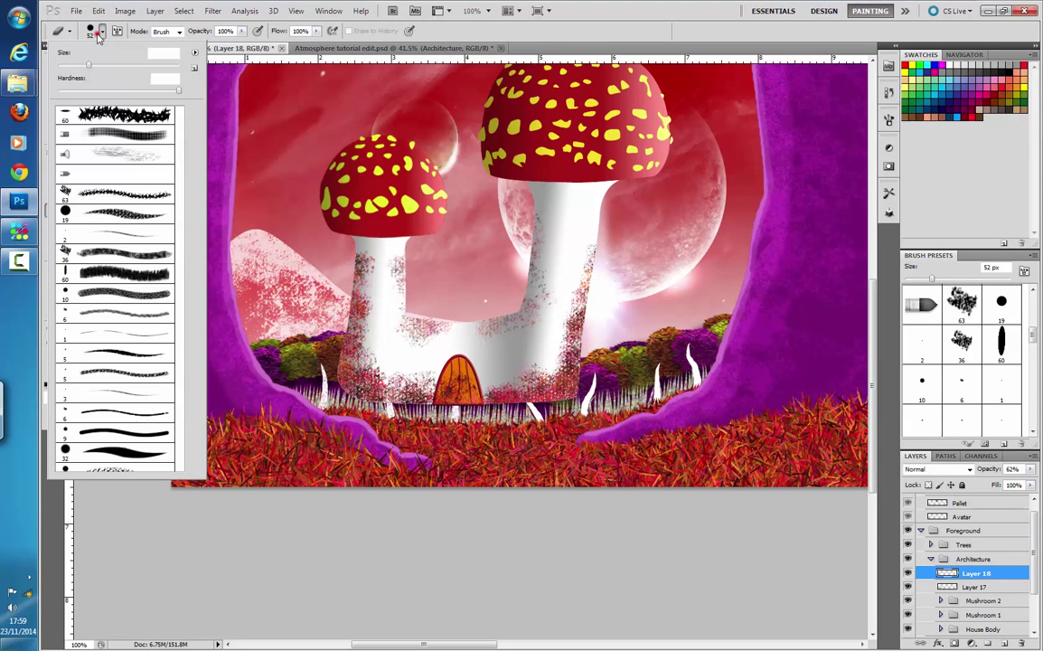
{"action": "left_click_drag", "start_coordinate": [180, 223], "coordinate": [179, 216]}
{"action": "left_click", "coordinate": [134, 233]}
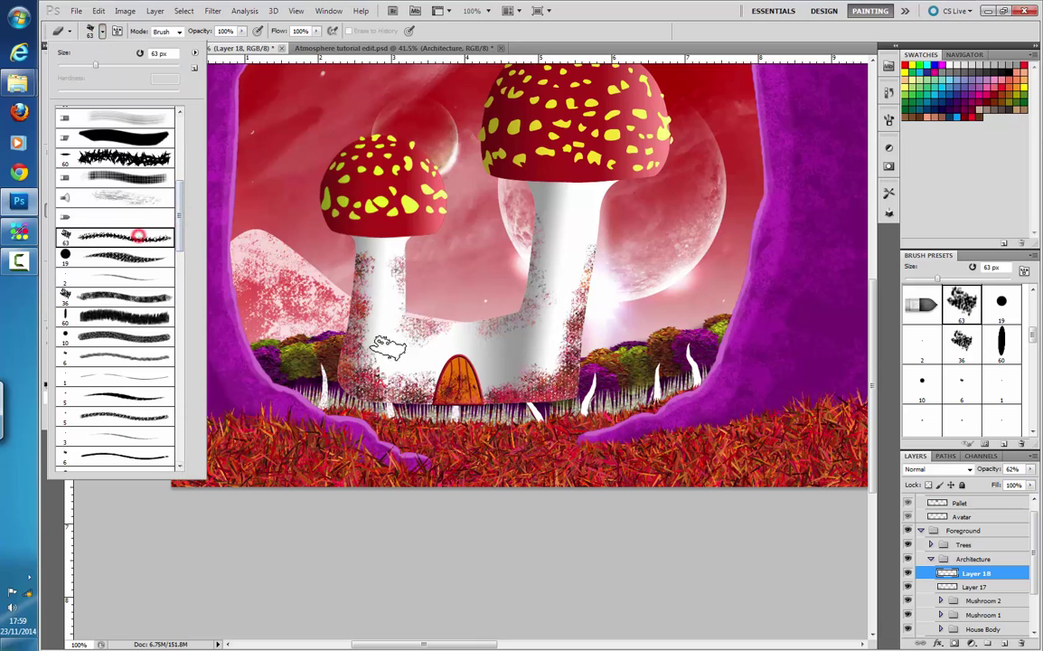
{"action": "left_click", "coordinate": [316, 298]}
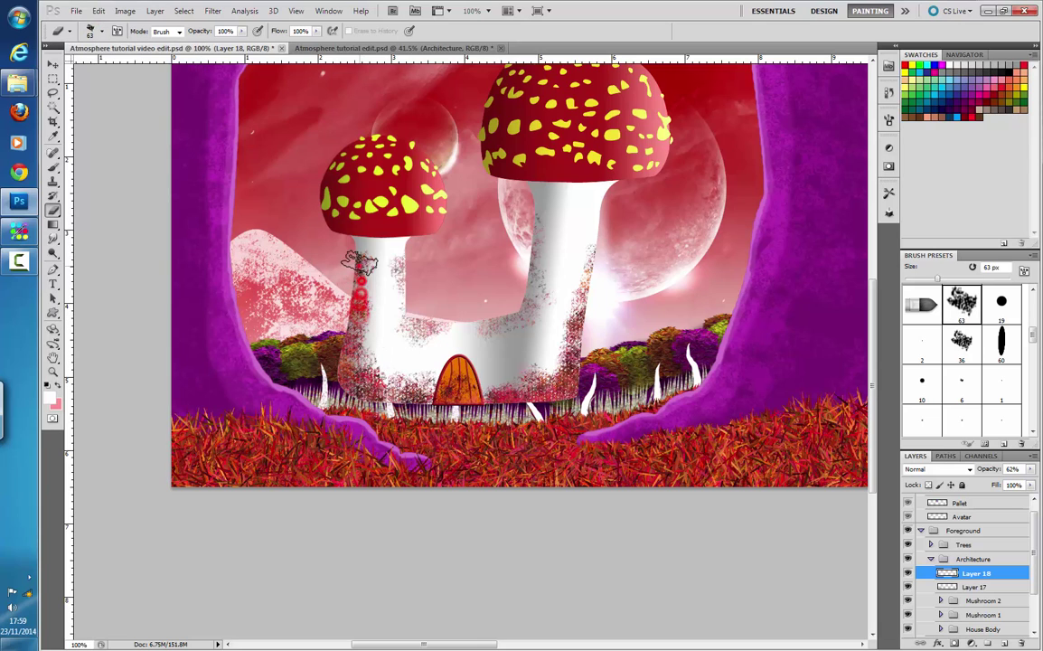
- Erase patches of Layer 17's weathering along the outer edge of the small mushroom's stem to thin it out
{"action": "left_click", "coordinate": [976, 586]}
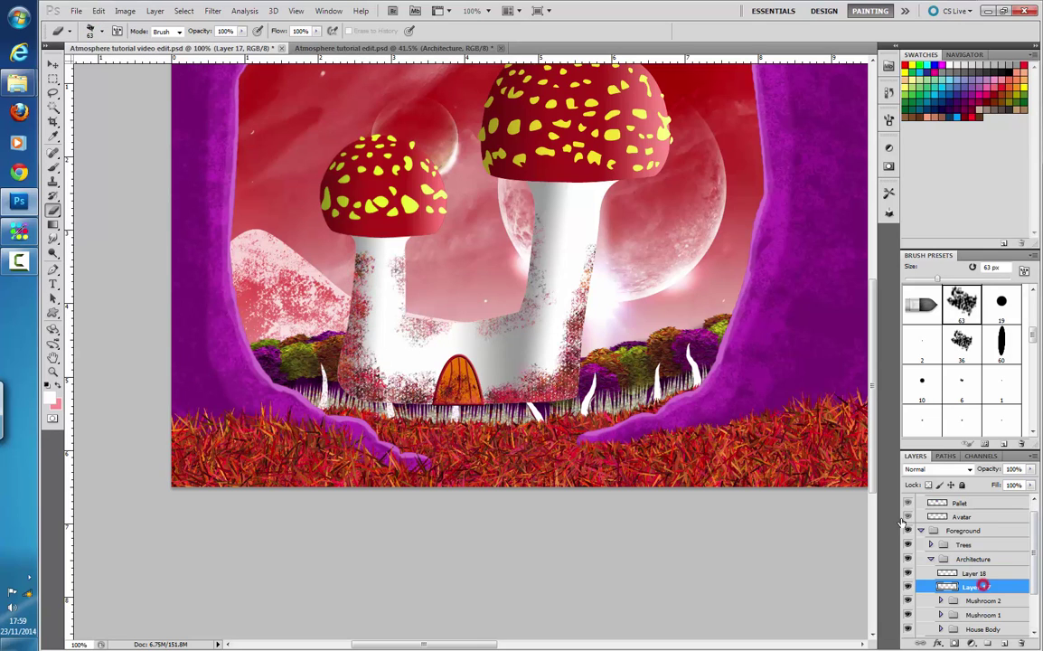
{"action": "left_click", "coordinate": [364, 261]}
{"action": "left_click", "coordinate": [354, 283]}
{"action": "left_click", "coordinate": [361, 289]}
{"action": "left_click", "coordinate": [362, 261]}
{"action": "left_click", "coordinate": [362, 271]}
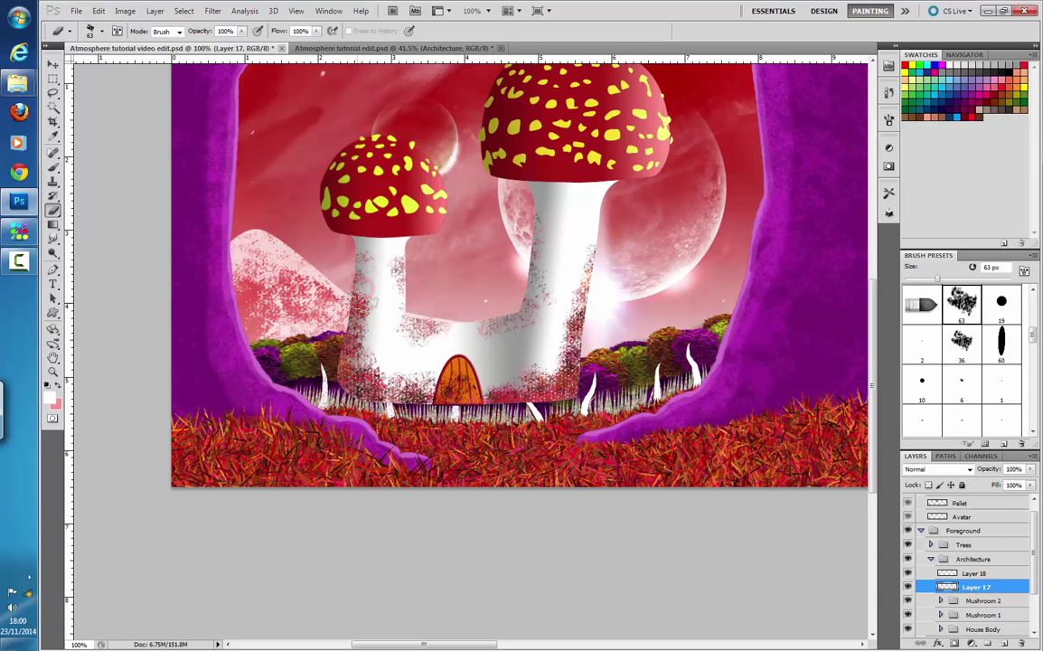
{"action": "left_click", "coordinate": [354, 306]}
{"action": "left_click", "coordinate": [364, 297]}
{"action": "left_click", "coordinate": [356, 339]}
{"action": "left_click", "coordinate": [357, 329]}
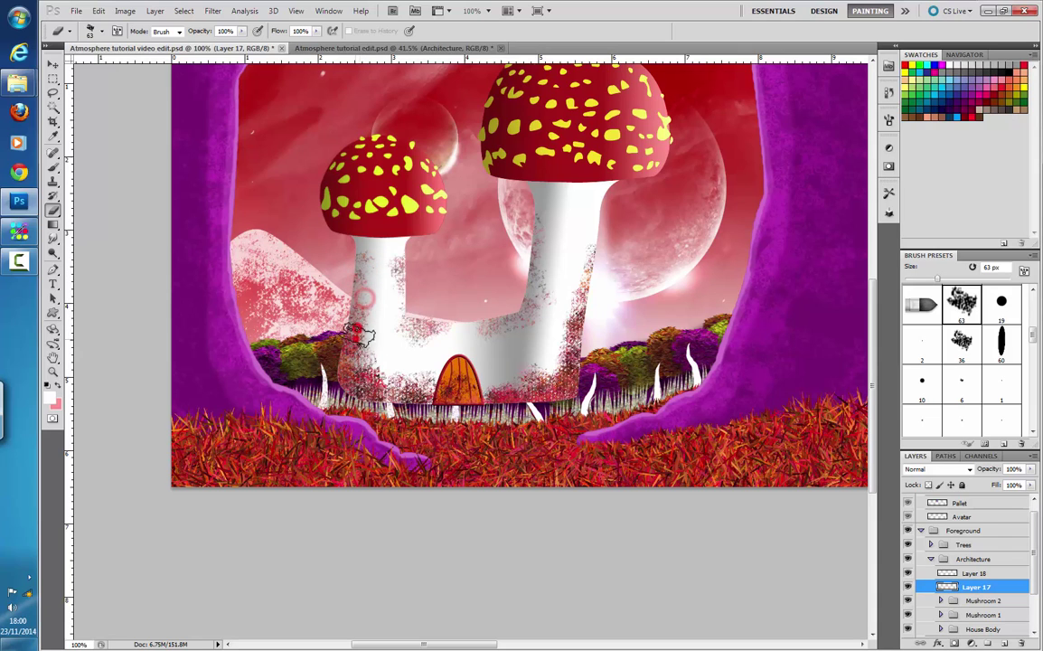
{"action": "left_click", "coordinate": [351, 350]}
{"action": "left_click", "coordinate": [362, 300]}
{"action": "left_click", "coordinate": [362, 324]}
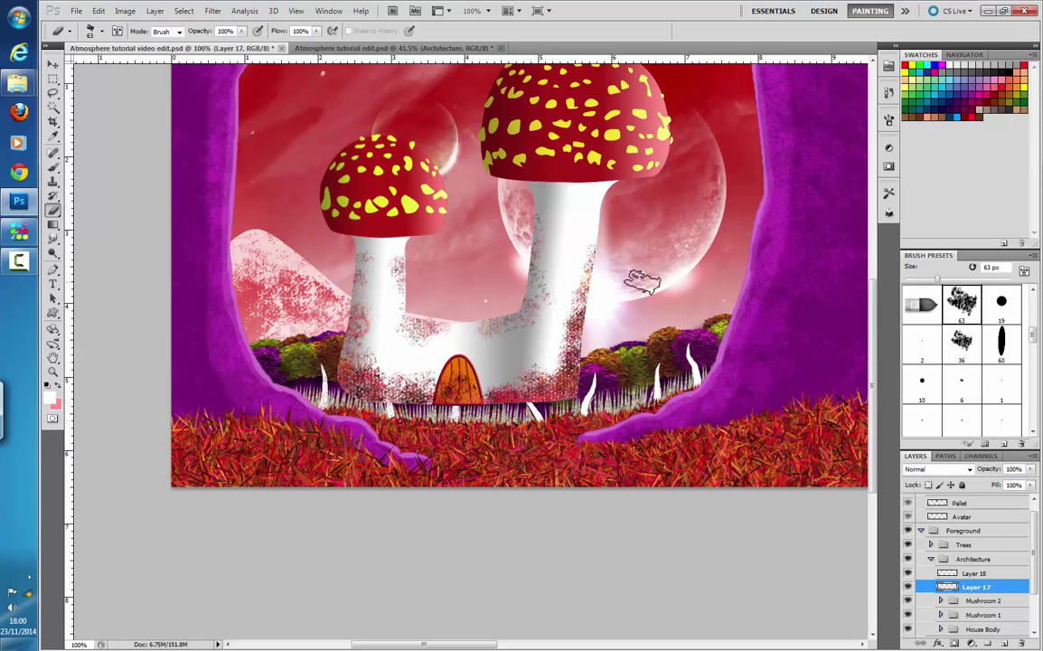
- Thin out Layer 17's weathering along the outer edge of the large mushroom's stem with textured eraser dabs
{"action": "left_click", "coordinate": [567, 333]}
{"action": "left_click", "coordinate": [578, 317]}
{"action": "left_click", "coordinate": [583, 301]}
{"action": "left_click", "coordinate": [588, 290]}
{"action": "left_click", "coordinate": [592, 271]}
{"action": "left_click_drag", "start_coordinate": [601, 257], "coordinate": [587, 253]}
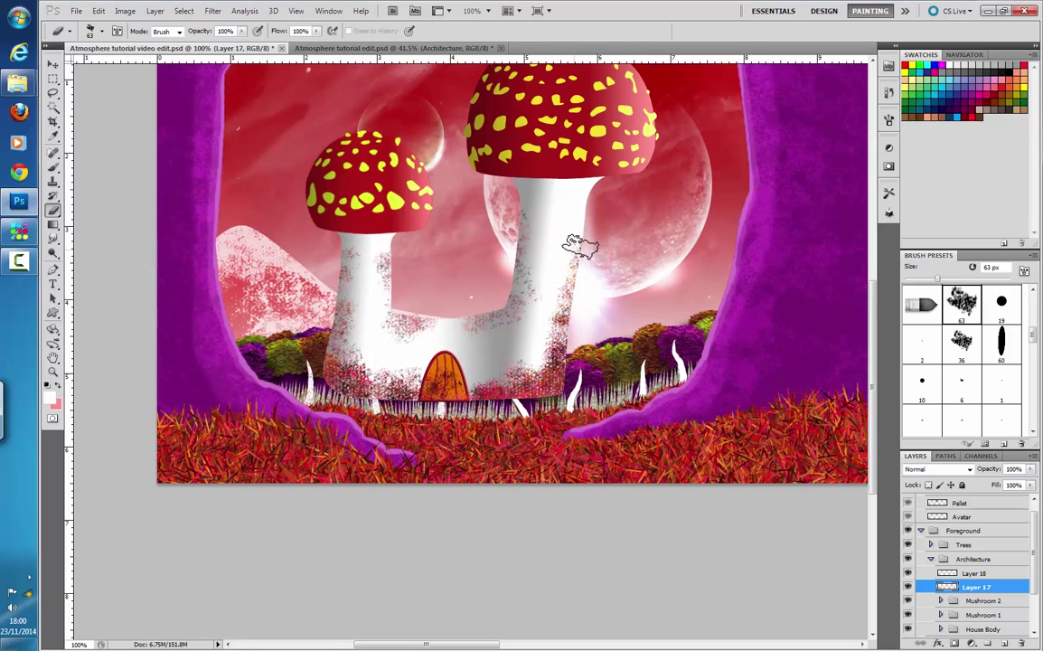
{"action": "left_click", "coordinate": [576, 245]}
{"action": "left_click", "coordinate": [572, 264]}
{"action": "left_click", "coordinate": [564, 295]}
{"action": "left_click", "coordinate": [562, 324]}
{"action": "left_click", "coordinate": [568, 312]}
{"action": "left_click", "coordinate": [566, 326]}
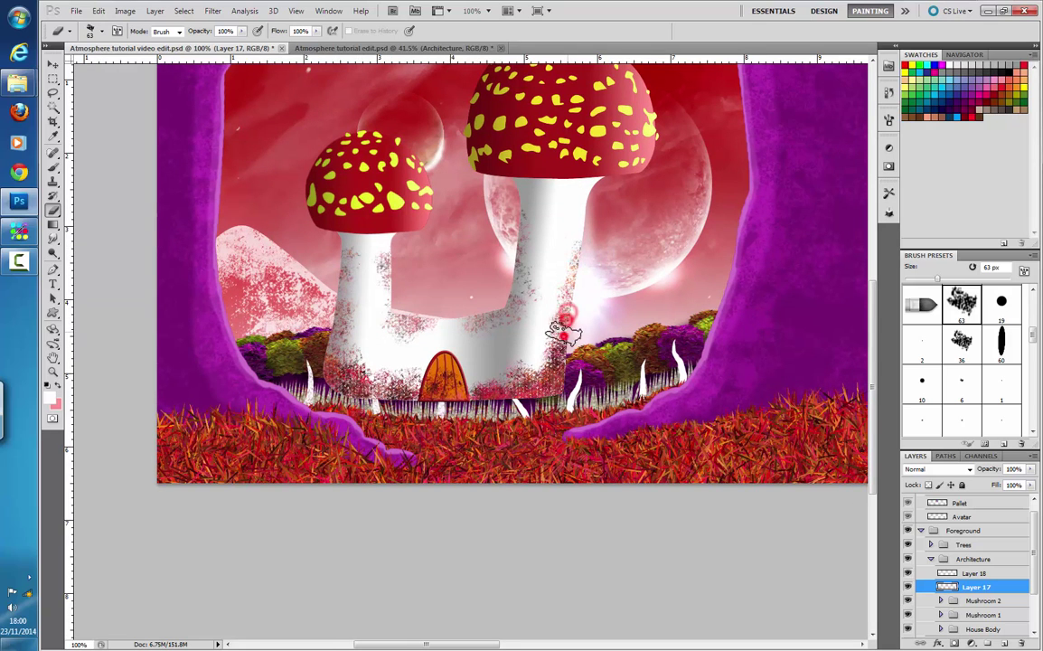
{"action": "left_click", "coordinate": [562, 338]}
{"action": "left_click", "coordinate": [569, 356]}
{"action": "left_click", "coordinate": [566, 345]}
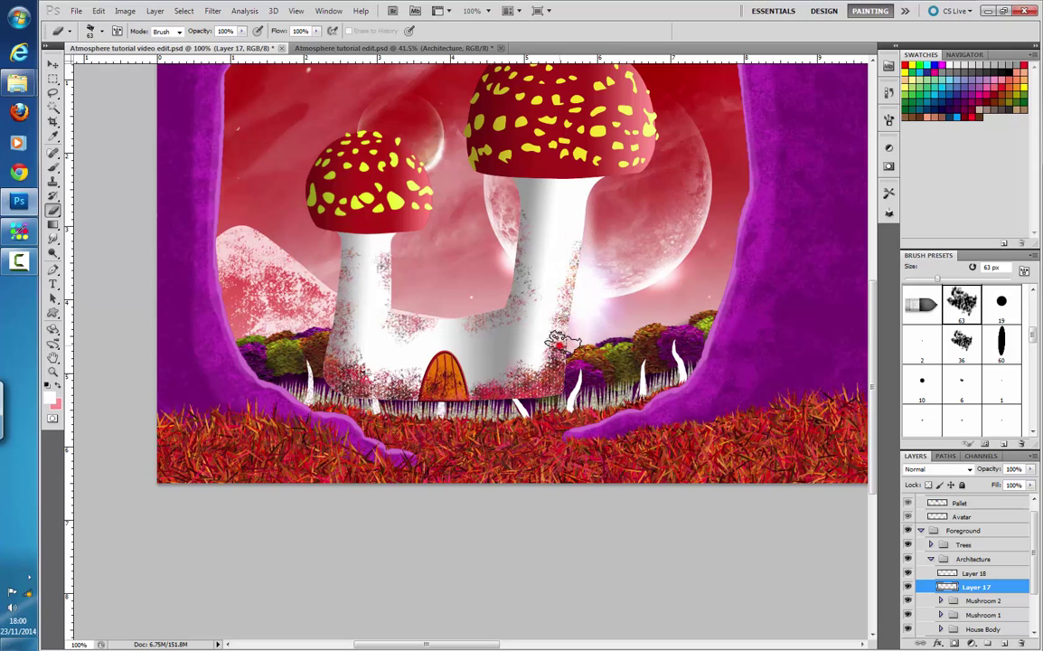
{"action": "left_click", "coordinate": [570, 343]}
{"action": "left_click", "coordinate": [572, 320]}
{"action": "left_click", "coordinate": [575, 289]}
{"action": "left_click", "coordinate": [582, 269]}
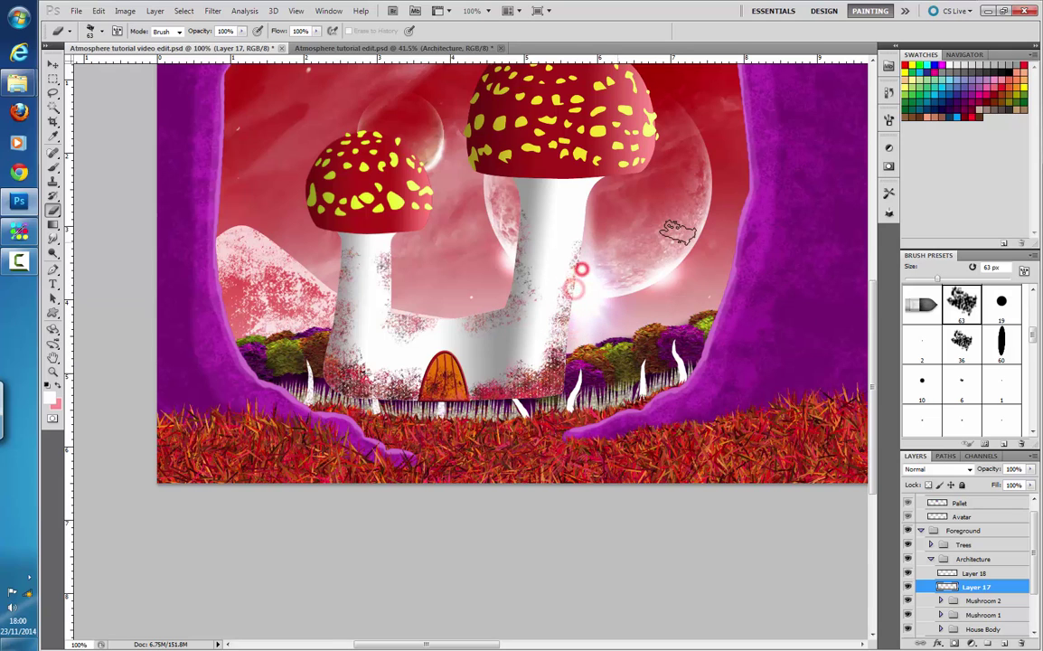
{"action": "left_click", "coordinate": [52, 62]}
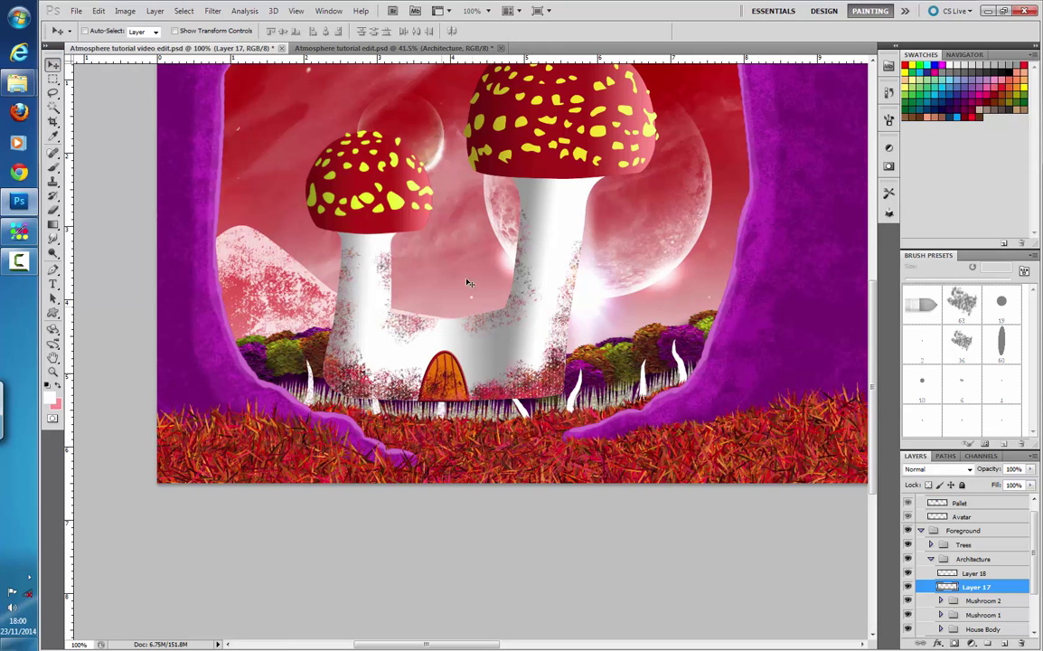
{"action": "double_click", "coordinate": [985, 588]}
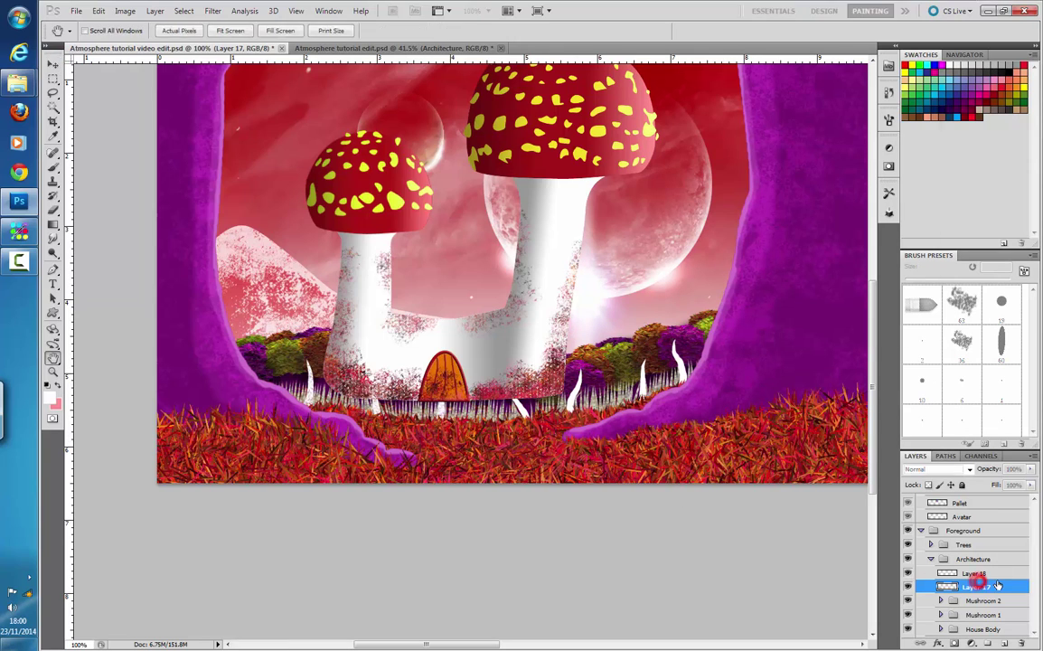
{"action": "left_click", "coordinate": [912, 107]}
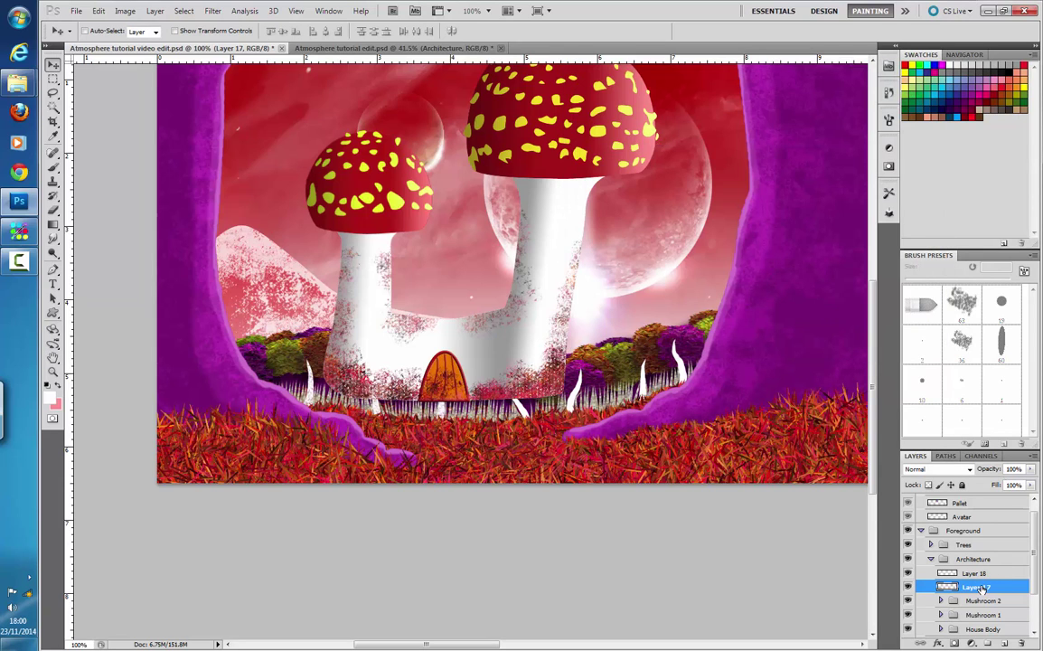
- Rename Layer 17 as "Dirt Darker" and Layer 18 as "Dirt Lighter" within the Architecture group
{"action": "double_click", "coordinate": [981, 587]}
{"action": "type", "text": "Dirt Darker"}
{"action": "key", "text": "Return"}
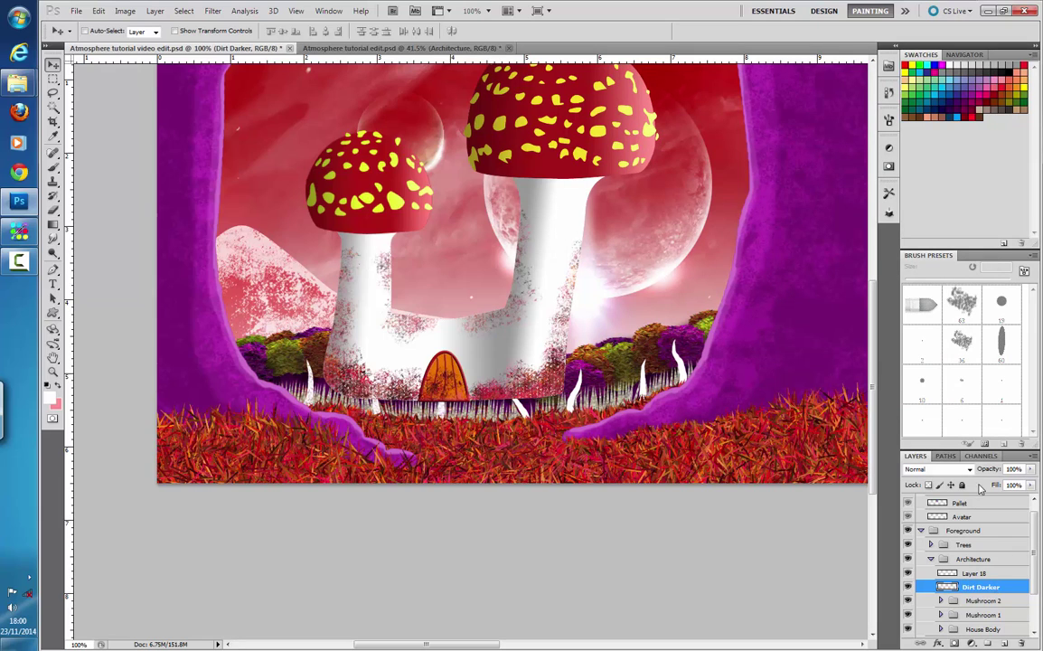
{"action": "double_click", "coordinate": [985, 573]}
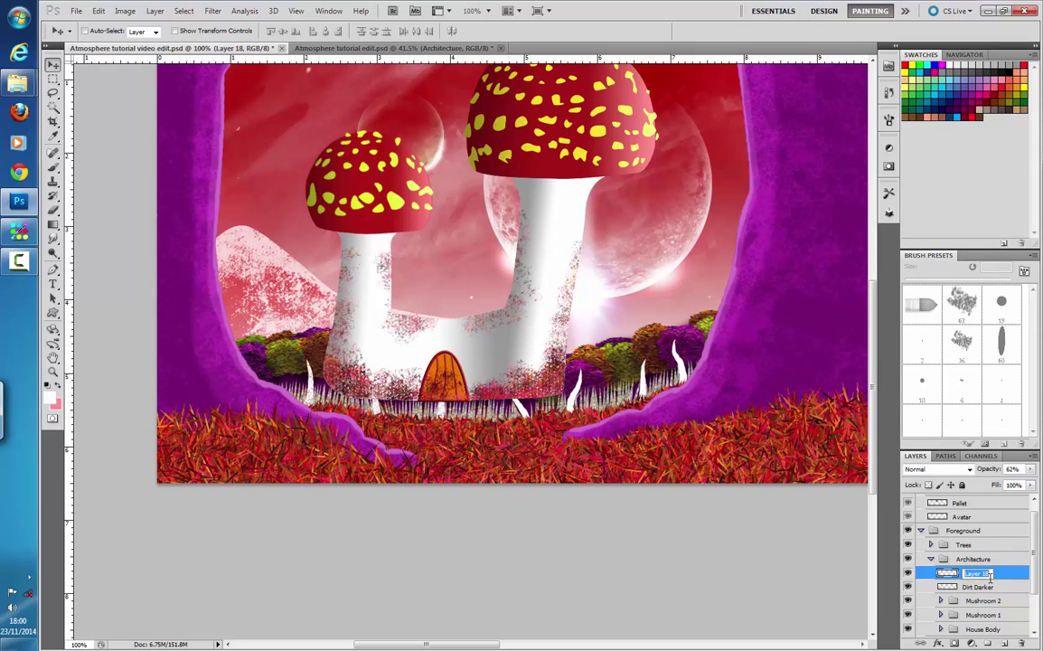
{"action": "type", "text": "Dirt Lighter"}
{"action": "key", "text": "Return"}
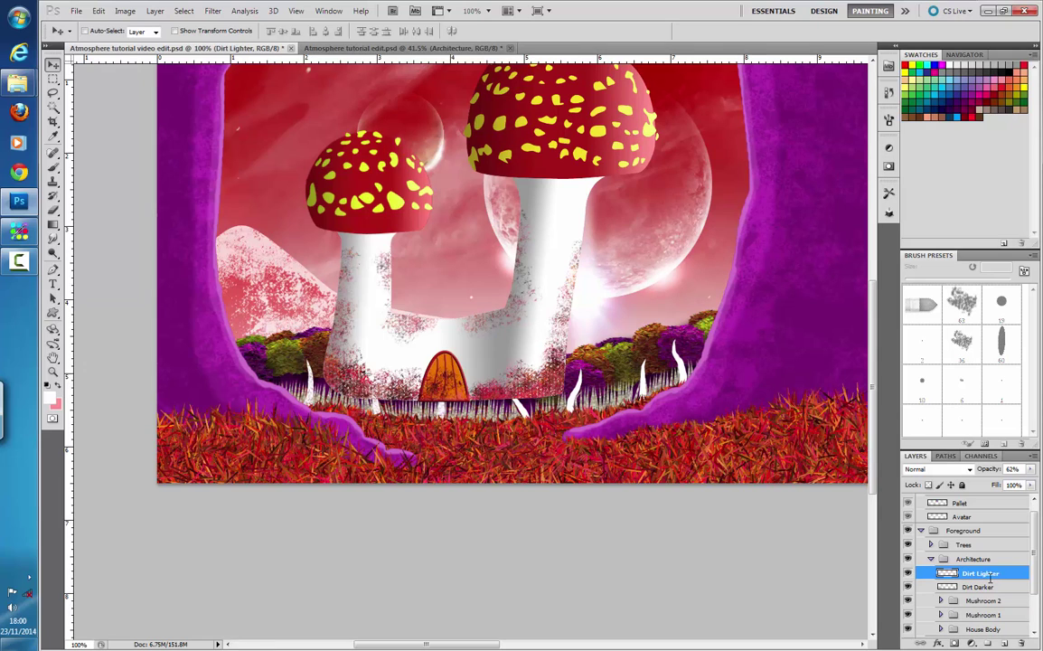
{"action": "left_click", "coordinate": [931, 559]}
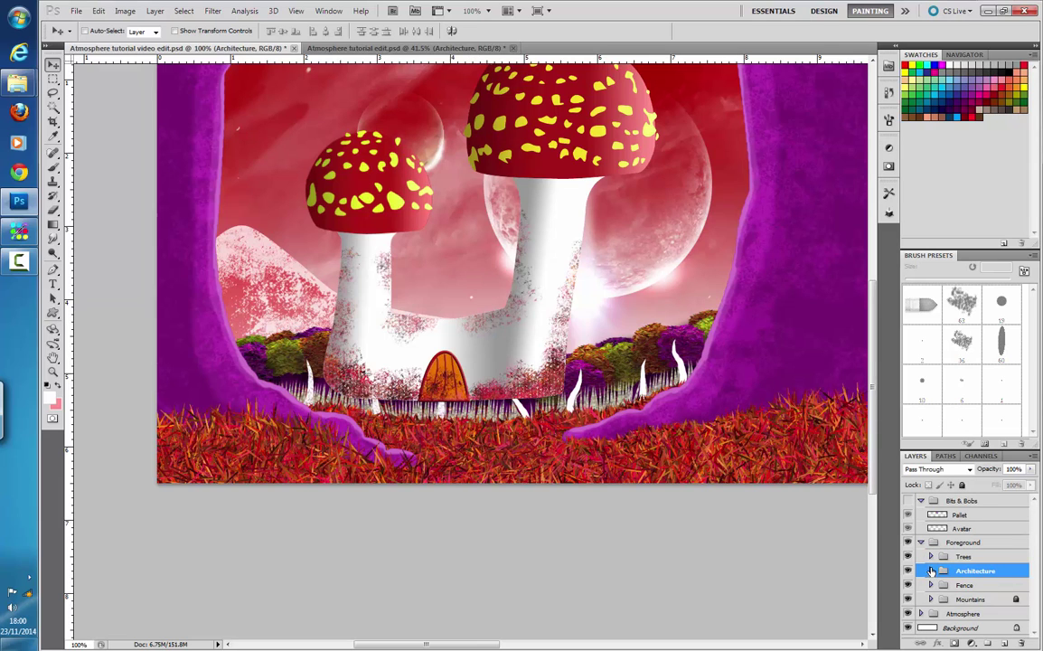
- Move the mushroom house down into the grass and place the Architecture group directly above the Trees group in the layer order
{"action": "left_click_drag", "start_coordinate": [499, 367], "coordinate": [523, 407]}
{"action": "left_click_drag", "start_coordinate": [522, 407], "coordinate": [521, 411]}
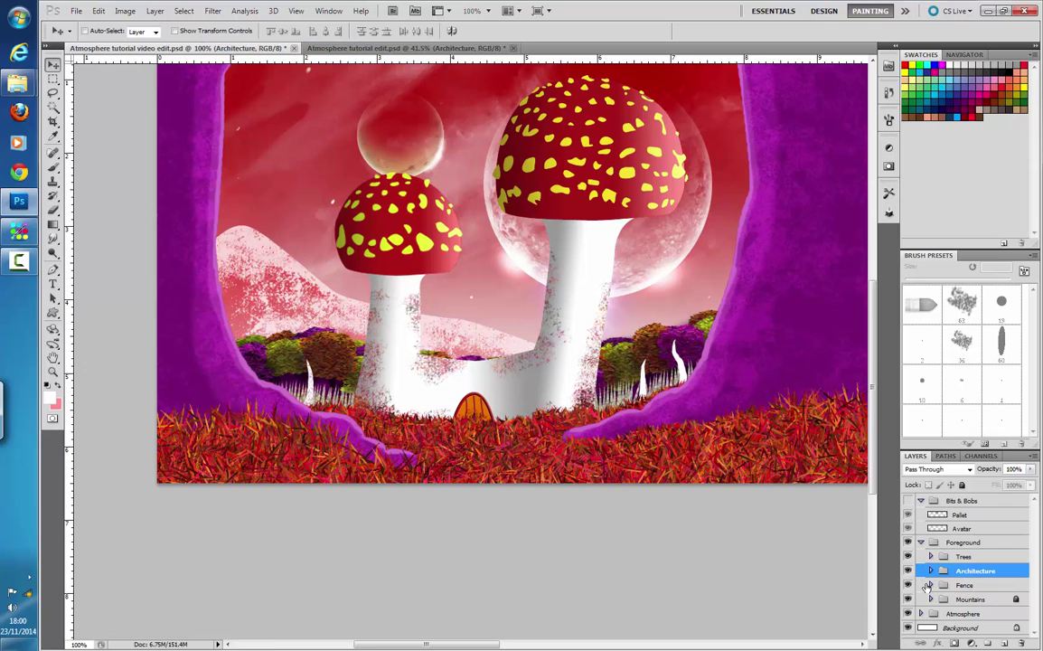
{"action": "left_click_drag", "start_coordinate": [943, 571], "coordinate": [957, 565]}
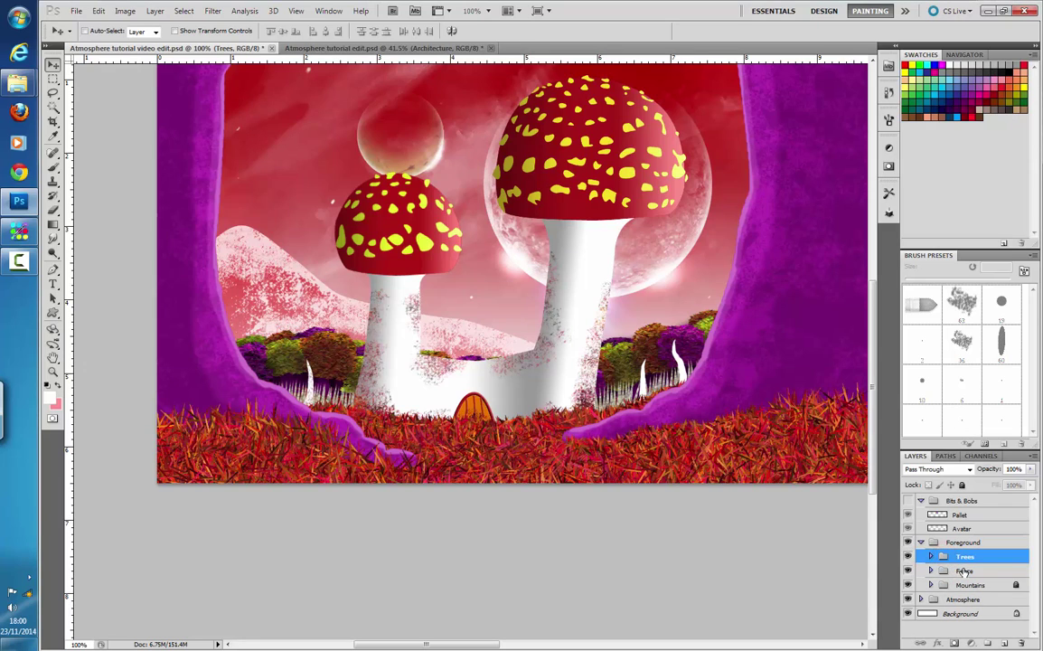
{"action": "key", "text": "ctrl+z"}
{"action": "left_click_drag", "start_coordinate": [944, 572], "coordinate": [976, 561]}
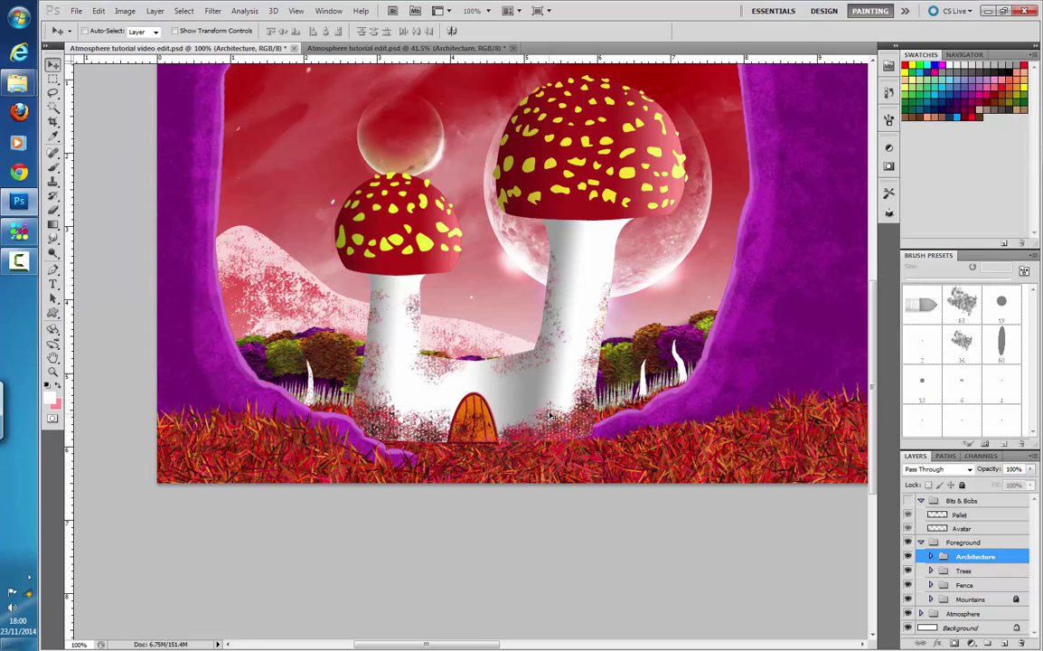
{"action": "left_click_drag", "start_coordinate": [550, 416], "coordinate": [535, 397]}
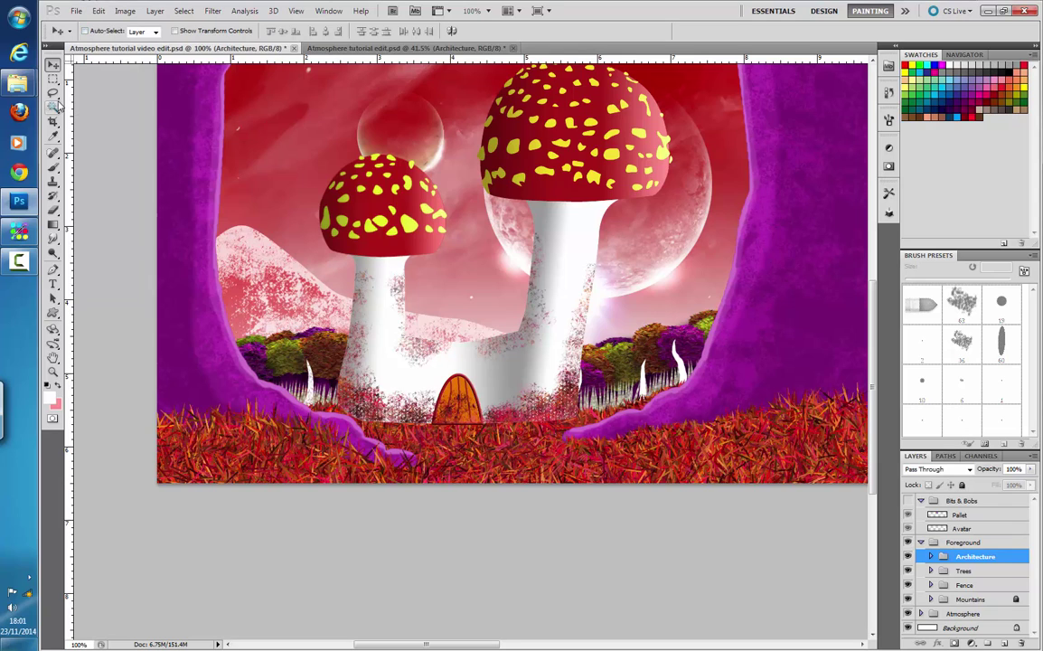
- Set the Brush to the 60 px grass-like preset and add a new layer above the Architecture group
{"action": "left_click", "coordinate": [52, 158]}
{"action": "left_click", "coordinate": [96, 32]}
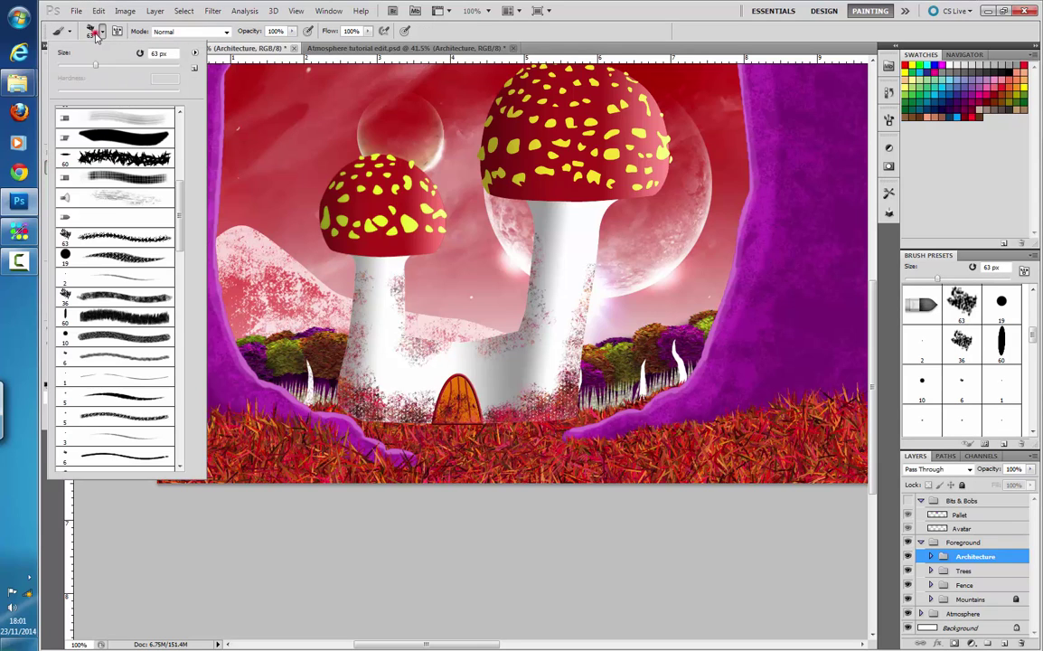
{"action": "left_click", "coordinate": [145, 159]}
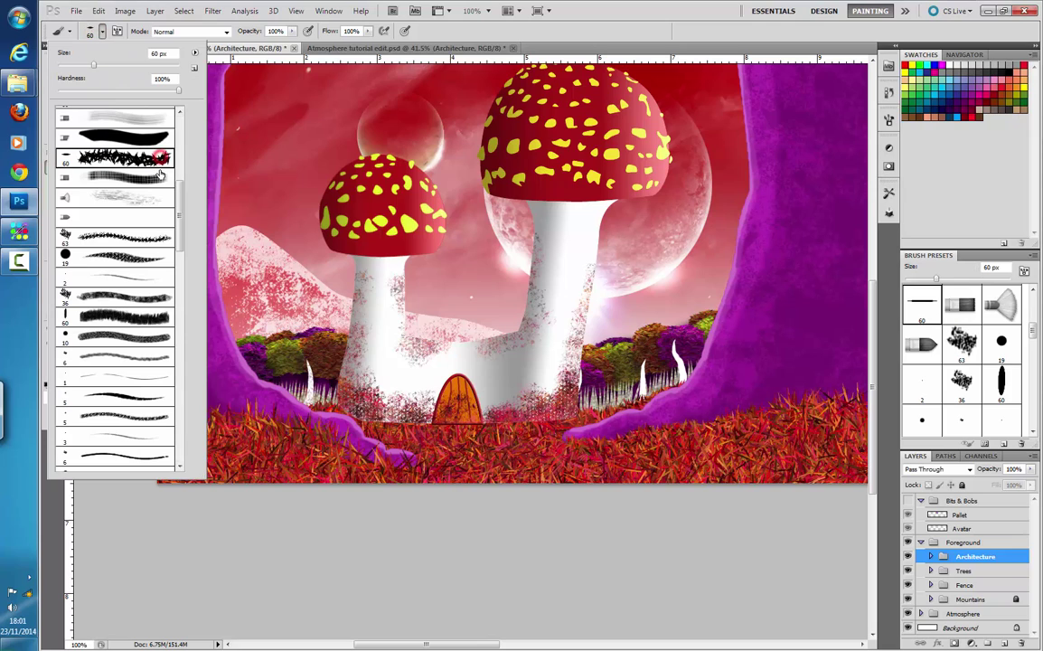
{"action": "left_click", "coordinate": [772, 526]}
{"action": "left_click", "coordinate": [540, 256]}
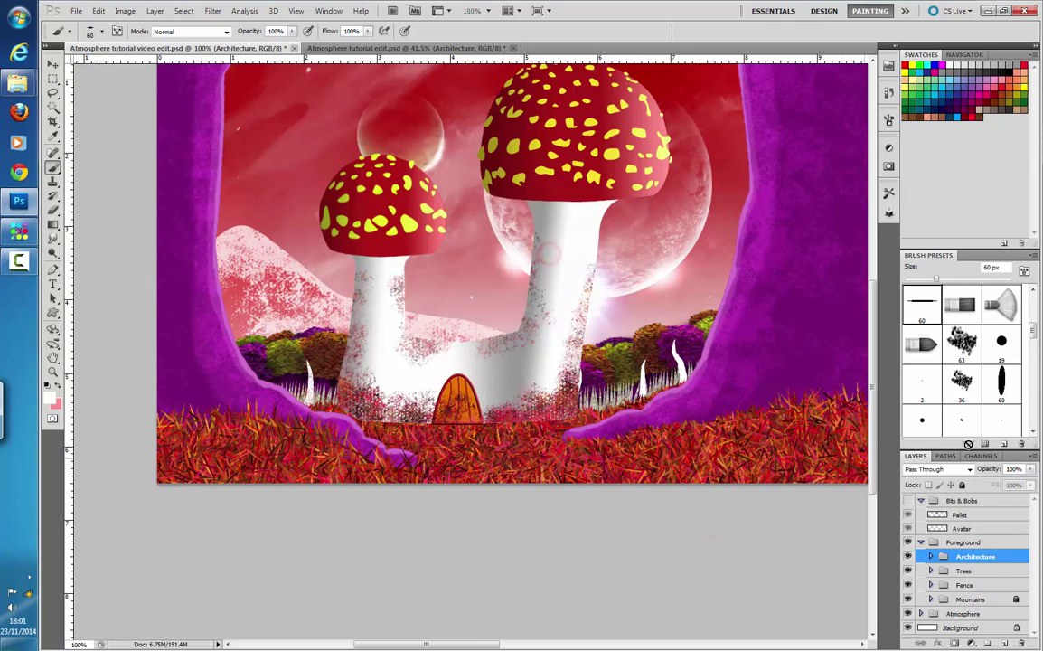
{"action": "left_click", "coordinate": [1006, 643]}
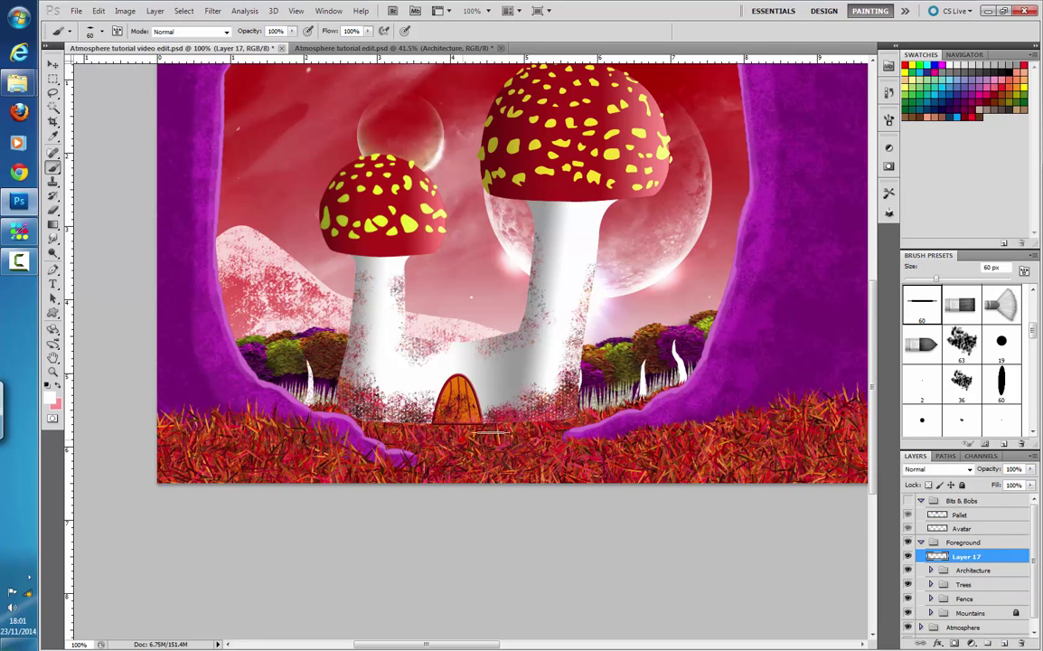
{"action": "mouse_move", "coordinate": [490, 432]}
{"action": "left_mouse_down"}
{"action": "mouse_move", "coordinate": [477, 442]}
{"action": "mouse_move", "coordinate": [529, 442]}
{"action": "left_mouse_up"}
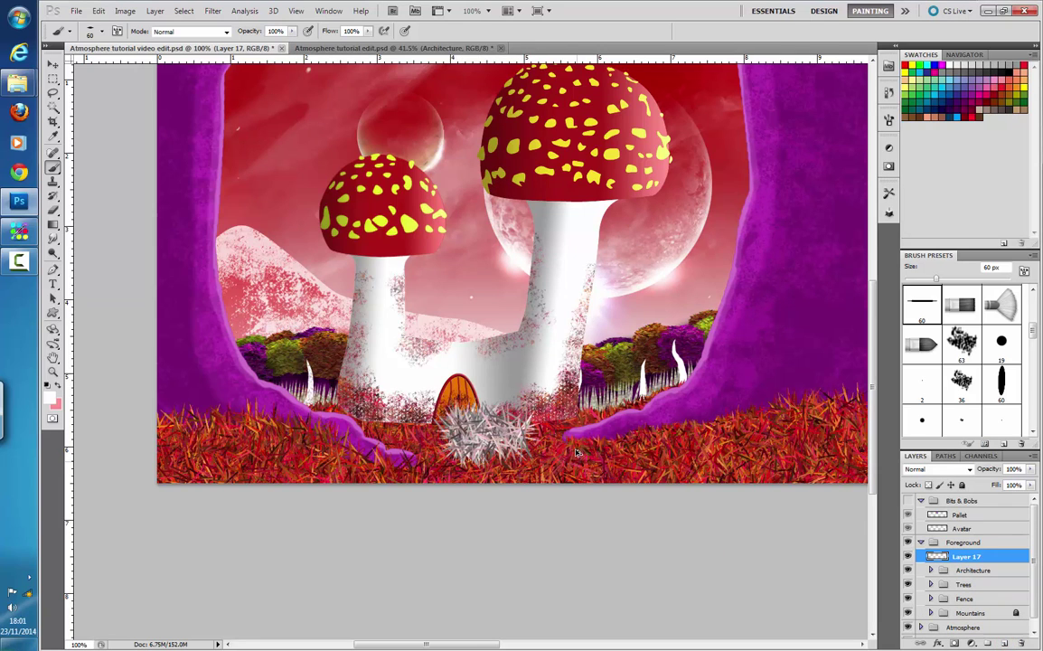
{"action": "key", "text": "ctrl+z"}
- Sample the small mushroom cap's red (ad1818) as the foreground color and try grass strokes on Layer 17 in front of the door
{"action": "left_click", "coordinate": [50, 399]}
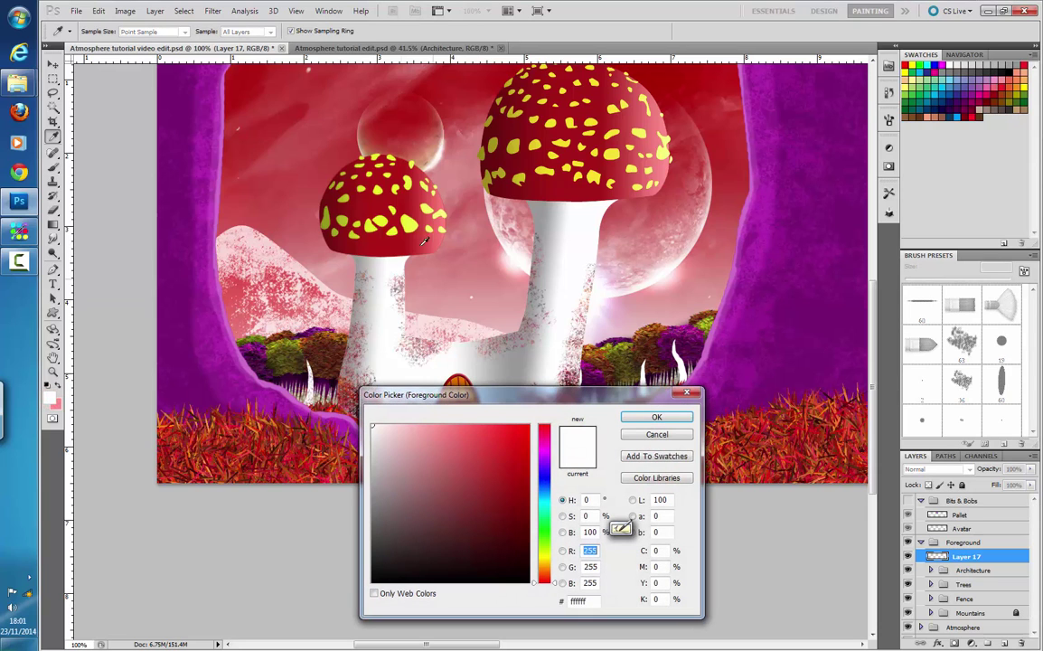
{"action": "left_click", "coordinate": [373, 203]}
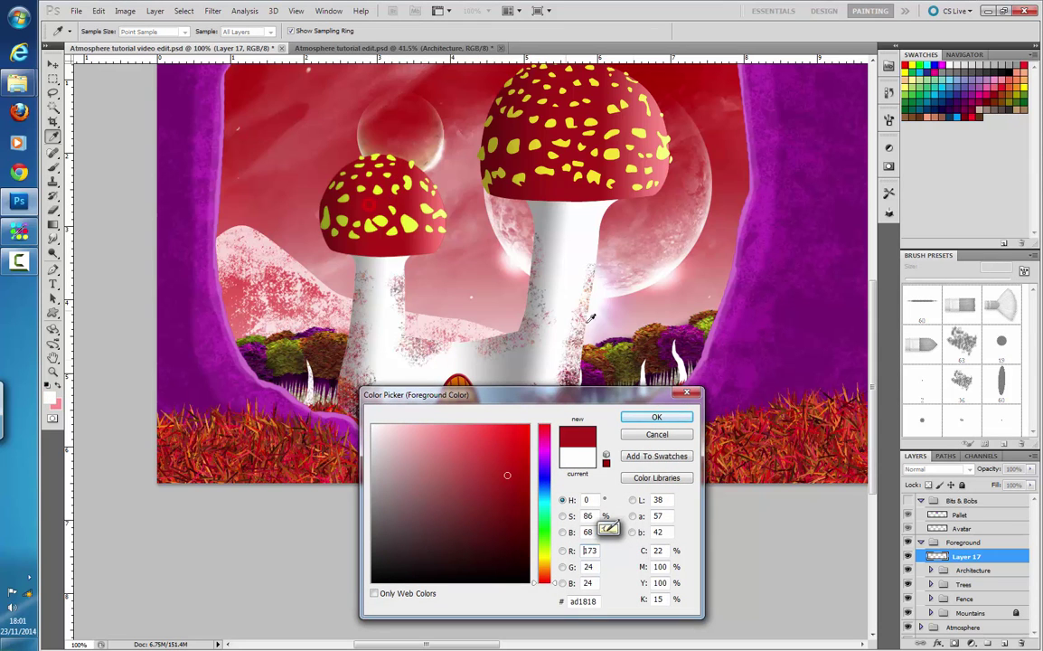
{"action": "left_click", "coordinate": [634, 419]}
{"action": "mouse_move", "coordinate": [465, 444]}
{"action": "left_mouse_down"}
{"action": "mouse_move", "coordinate": [433, 438]}
{"action": "mouse_move", "coordinate": [548, 456]}
{"action": "mouse_move", "coordinate": [536, 480]}
{"action": "mouse_move", "coordinate": [602, 484]}
{"action": "left_mouse_up"}
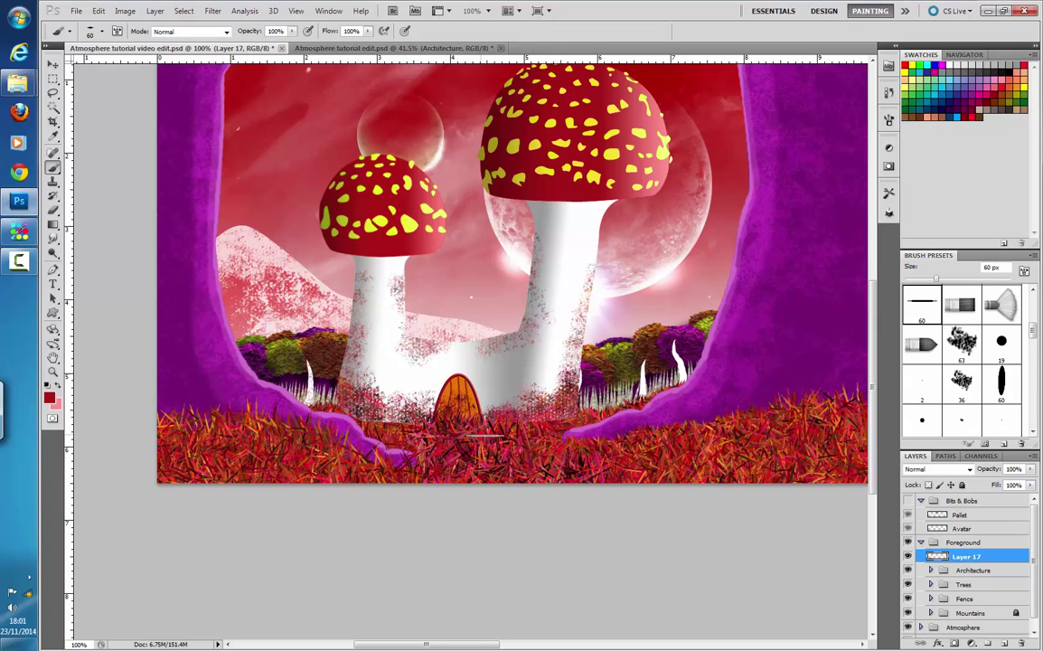
{"action": "left_click_drag", "start_coordinate": [485, 435], "coordinate": [531, 444]}
{"action": "key", "text": "ctrl+alt+z"}
{"action": "key", "text": "ctrl+alt+z"}
{"action": "key", "text": "ctrl+shift+z"}
- Set the foreground color to a brighter, more saturated red for the grass brush
{"action": "left_click", "coordinate": [50, 400]}
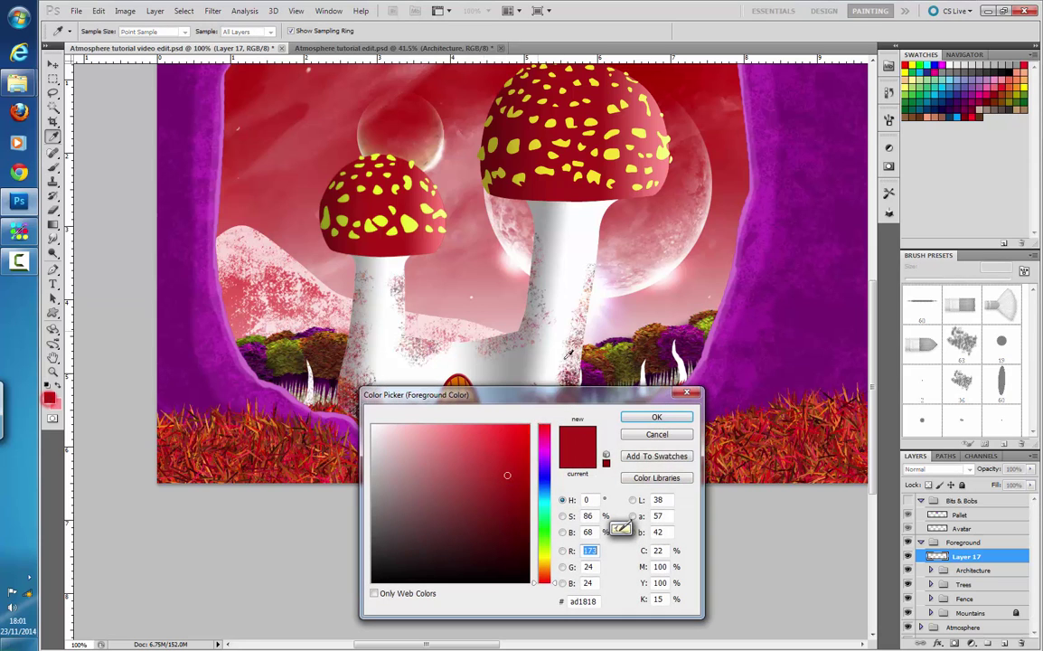
{"action": "mouse_move", "coordinate": [524, 463]}
{"action": "left_mouse_down"}
{"action": "mouse_move", "coordinate": [526, 472]}
{"action": "mouse_move", "coordinate": [528, 451]}
{"action": "left_mouse_up"}
{"action": "left_click", "coordinate": [658, 419]}
{"action": "key", "text": "b"}
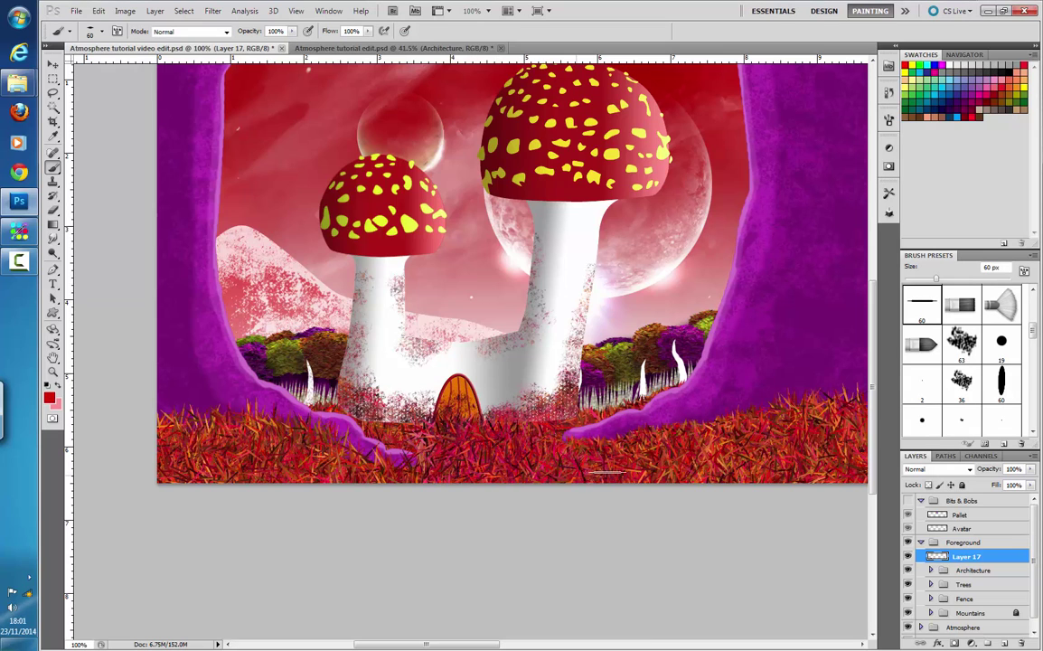
- Try painting red grass on Layer 17 over the base of the mushroom house and the surrounding tree roots
{"action": "mouse_move", "coordinate": [384, 431]}
{"action": "left_mouse_down"}
{"action": "mouse_move", "coordinate": [336, 419]}
{"action": "mouse_move", "coordinate": [430, 406]}
{"action": "mouse_move", "coordinate": [488, 437]}
{"action": "mouse_move", "coordinate": [358, 435]}
{"action": "mouse_move", "coordinate": [349, 416]}
{"action": "mouse_move", "coordinate": [335, 416]}
{"action": "mouse_move", "coordinate": [432, 441]}
{"action": "left_mouse_up"}
{"action": "key", "text": "ctrl+z"}
{"action": "key", "text": "ctrl+z"}
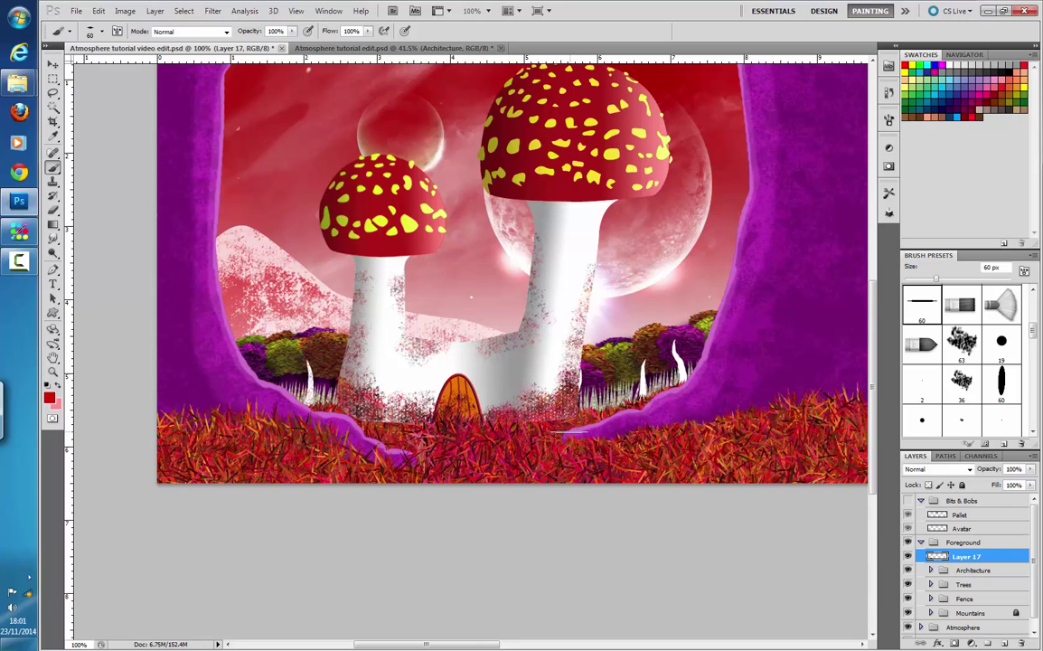
{"action": "left_click_drag", "start_coordinate": [495, 388], "coordinate": [517, 389]}
{"action": "key", "text": "ctrl+z"}
{"action": "left_click_drag", "start_coordinate": [565, 428], "coordinate": [498, 440]}
{"action": "mouse_move", "coordinate": [364, 422]}
{"action": "left_mouse_down"}
{"action": "mouse_move", "coordinate": [488, 476]}
{"action": "mouse_move", "coordinate": [586, 473]}
{"action": "left_mouse_up"}
{"action": "left_click_drag", "start_coordinate": [407, 420], "coordinate": [728, 429]}
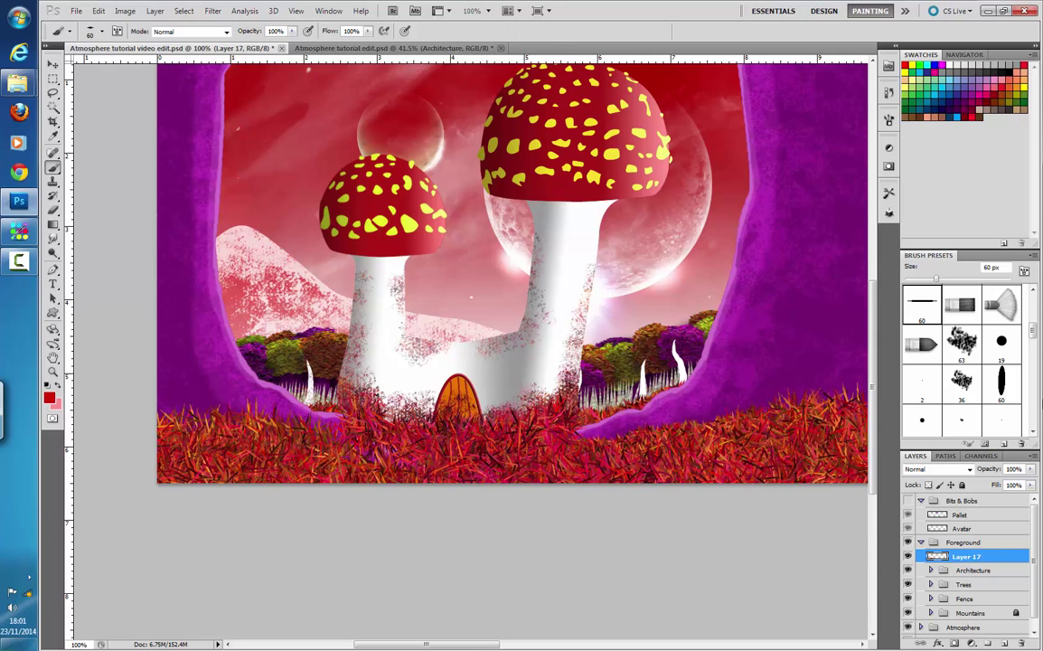
{"action": "left_click_drag", "start_coordinate": [781, 479], "coordinate": [846, 467]}
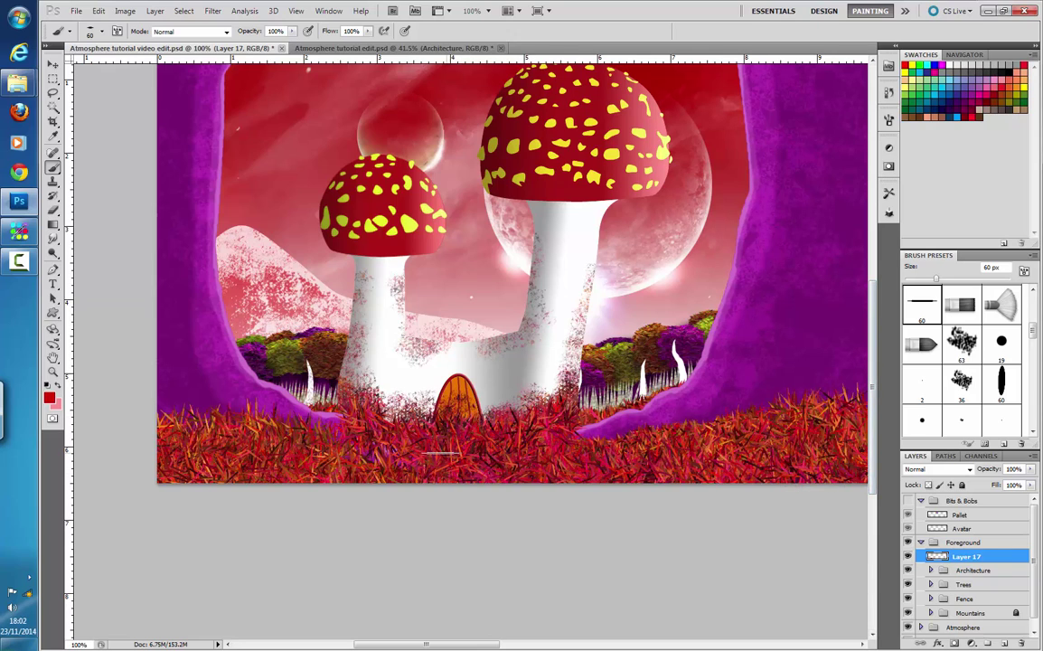
{"action": "left_click_drag", "start_coordinate": [485, 449], "coordinate": [486, 473]}
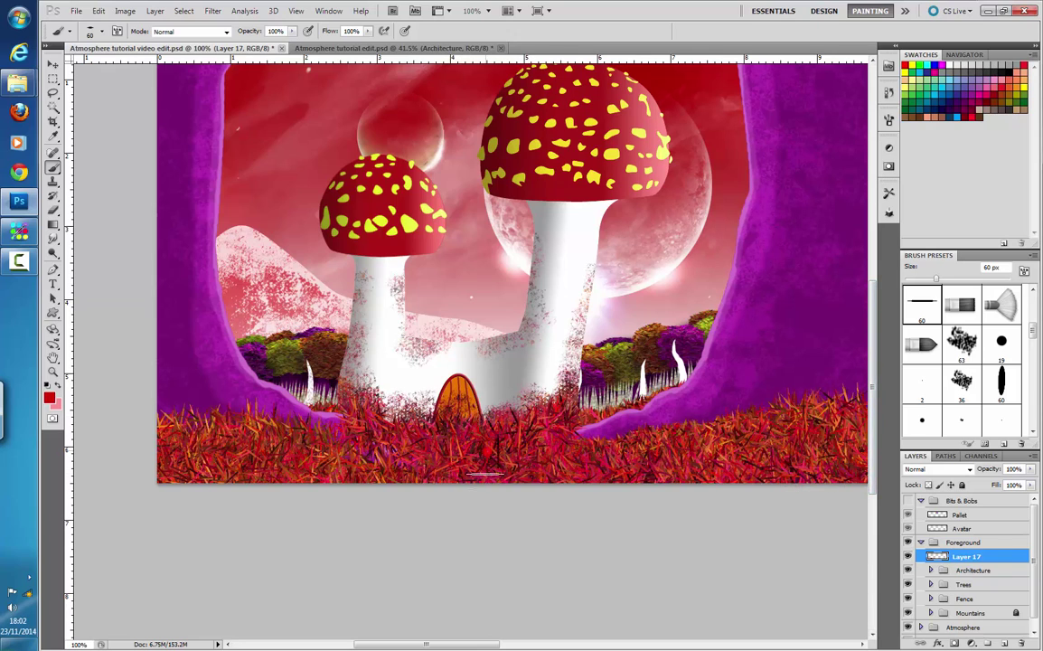
- Move the Architecture group back below the Trees group, keeping Layer 17 above Trees
{"action": "left_click", "coordinate": [967, 568], "text": "shift"}
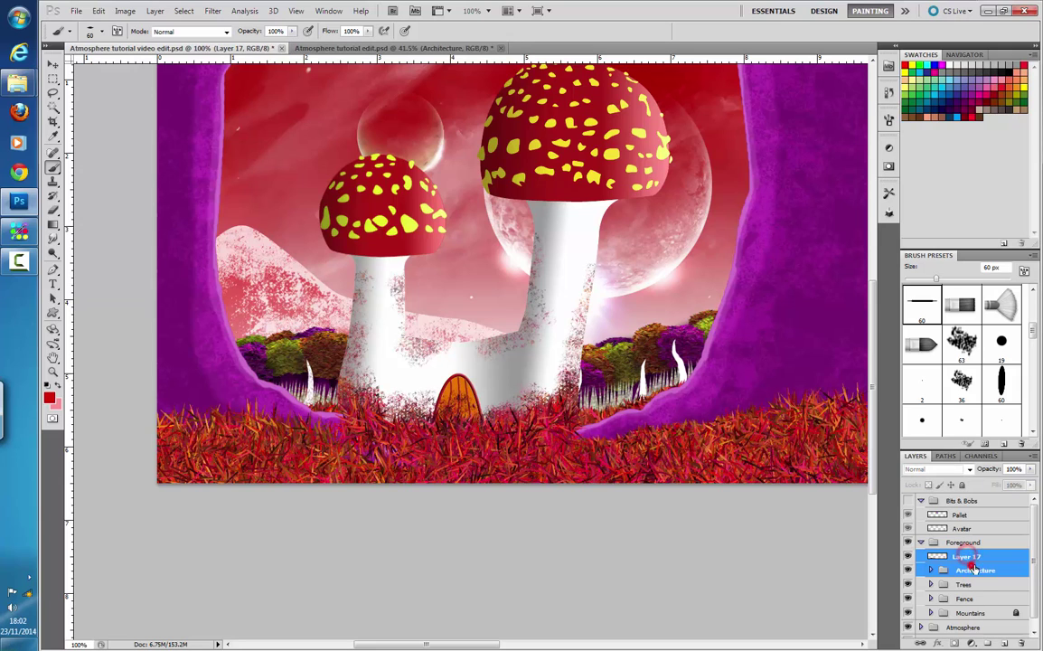
{"action": "left_click_drag", "start_coordinate": [970, 566], "coordinate": [972, 598]}
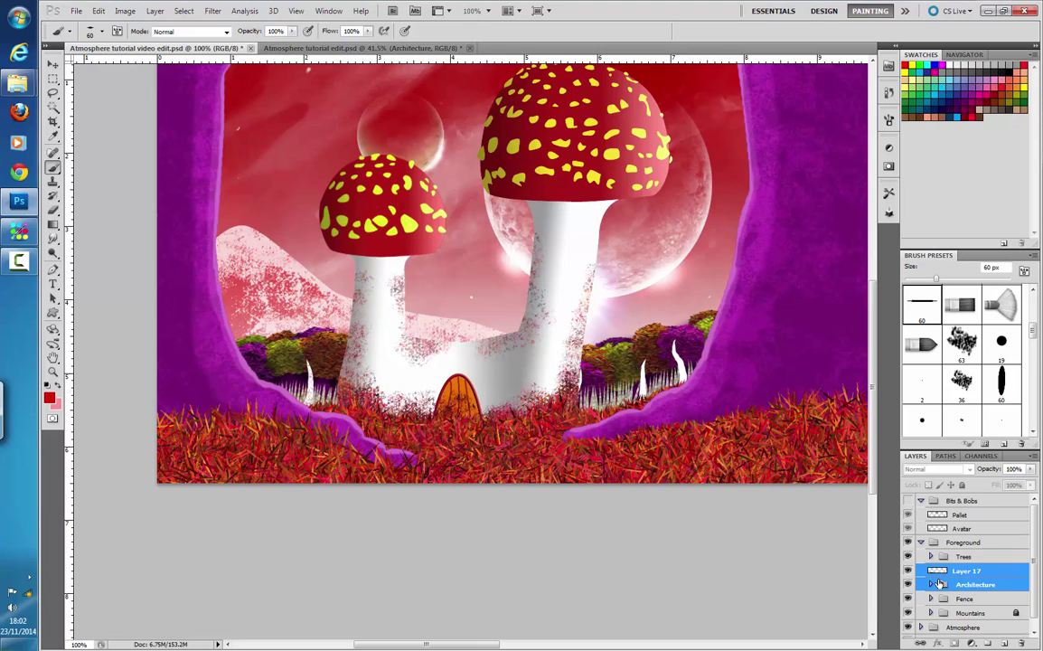
{"action": "left_click", "coordinate": [967, 572]}
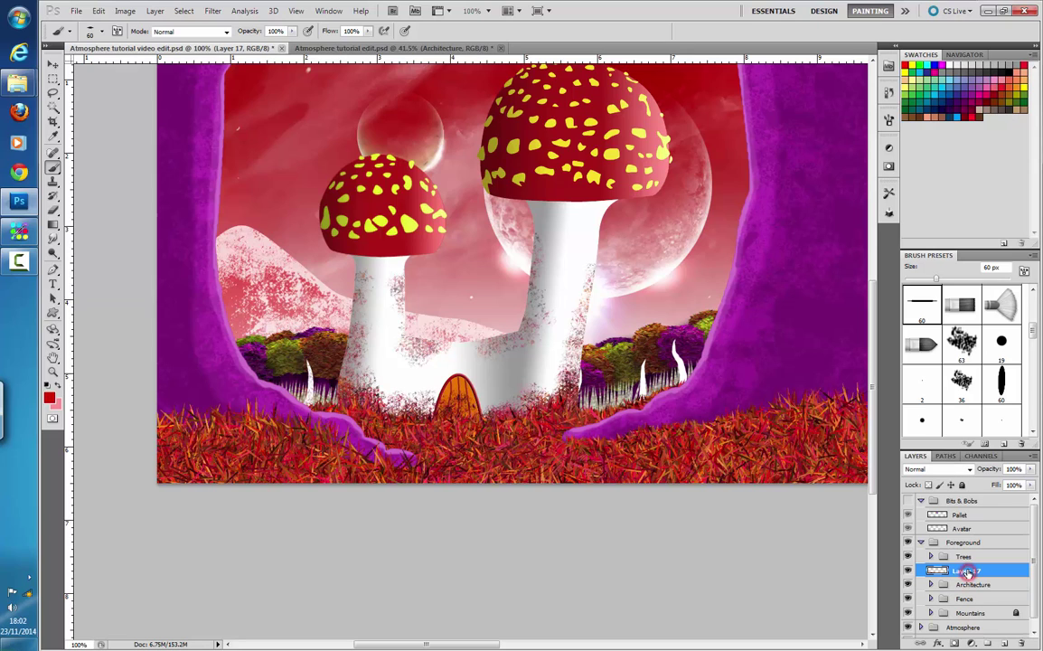
{"action": "left_click_drag", "start_coordinate": [967, 572], "coordinate": [975, 557]}
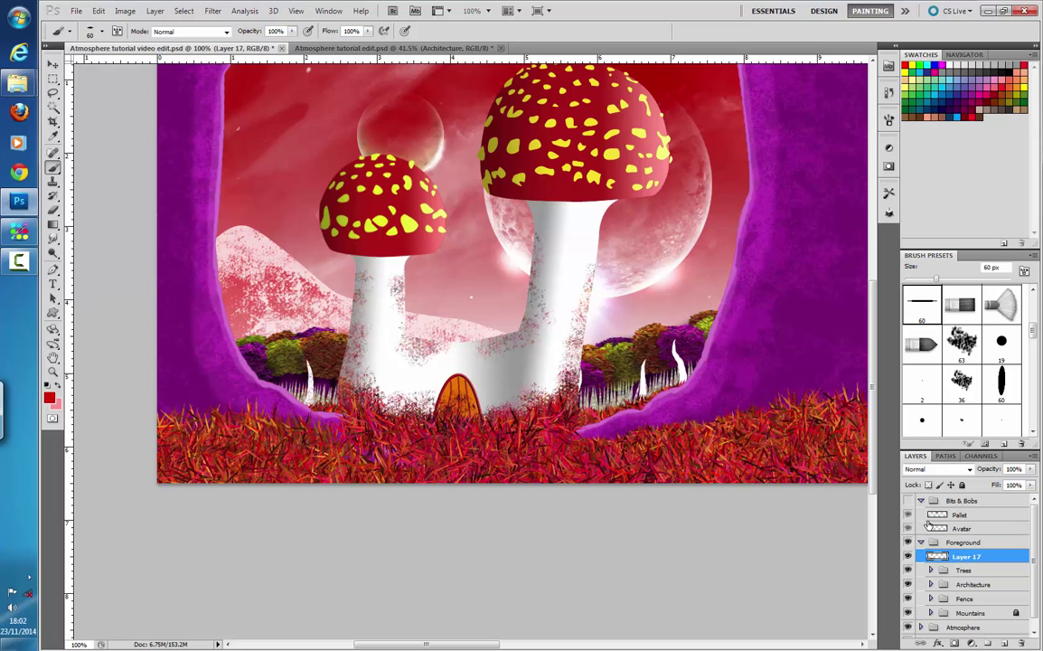
- Examine the reference document Atmosphere tutorial edit.psd and compare the scene with Layer 17's grass hidden and shown
{"action": "left_click", "coordinate": [390, 48]}
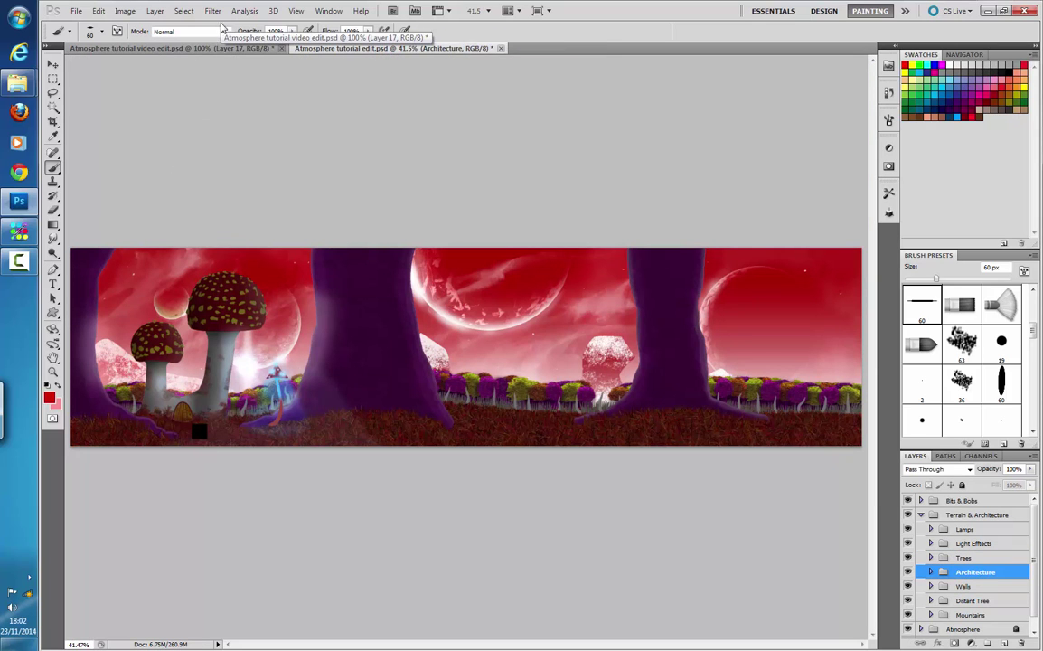
{"action": "left_click", "coordinate": [211, 49]}
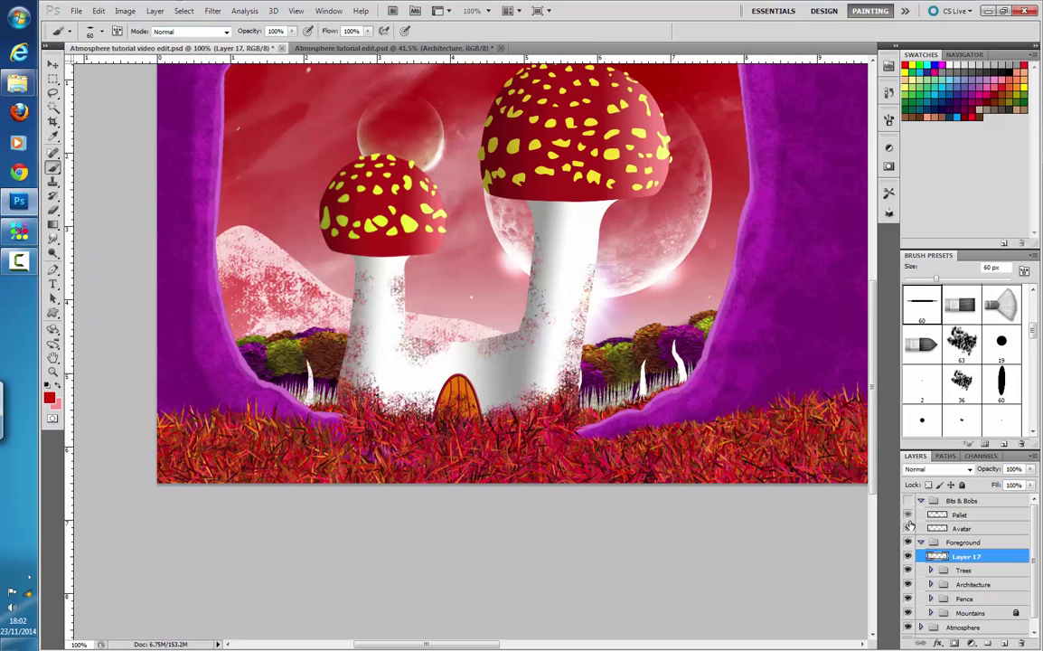
{"action": "left_click", "coordinate": [909, 557]}
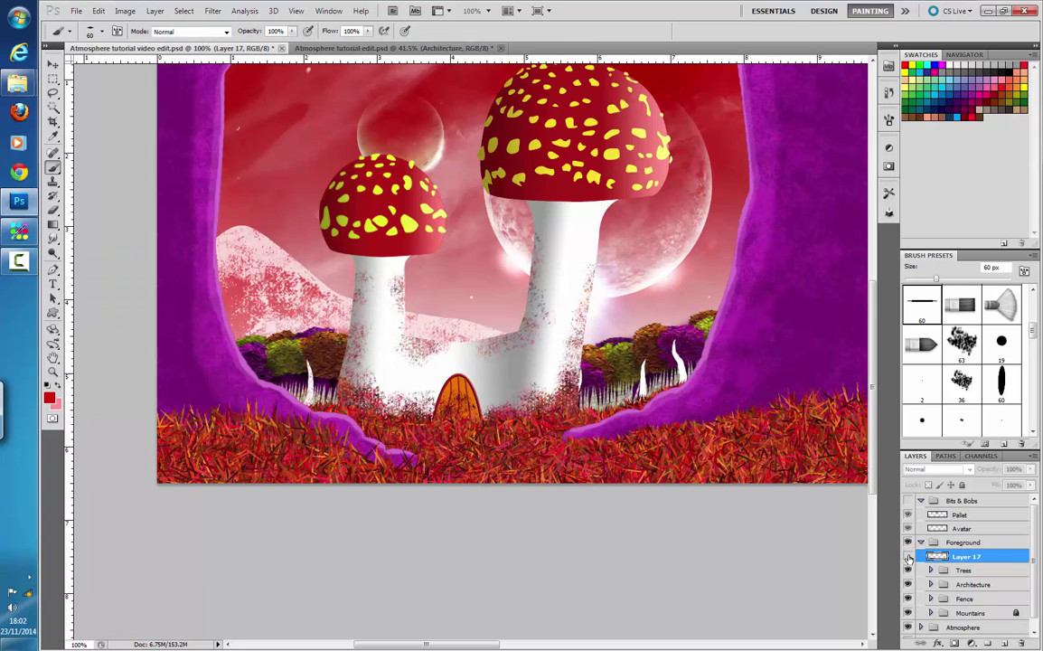
{"action": "left_click", "coordinate": [909, 557]}
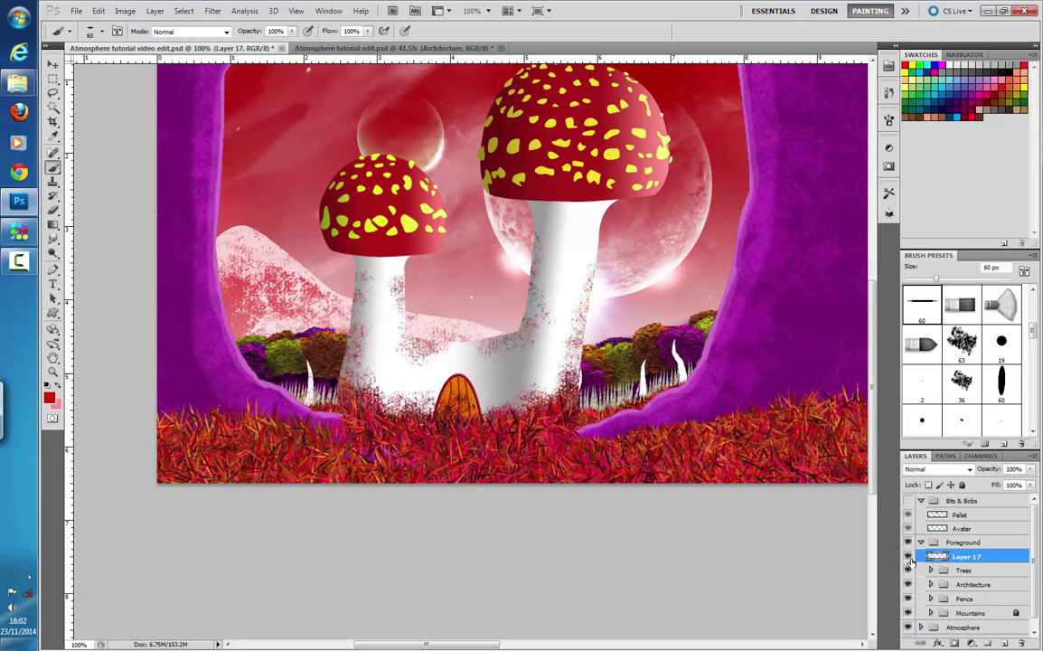
- Discard the grass painted on Layer 17, keeping an empty layer above the Trees group
{"action": "left_click", "coordinate": [908, 557]}
{"action": "left_click_drag", "start_coordinate": [970, 557], "coordinate": [1022, 643]}
{"action": "key", "text": "ctrl+z"}
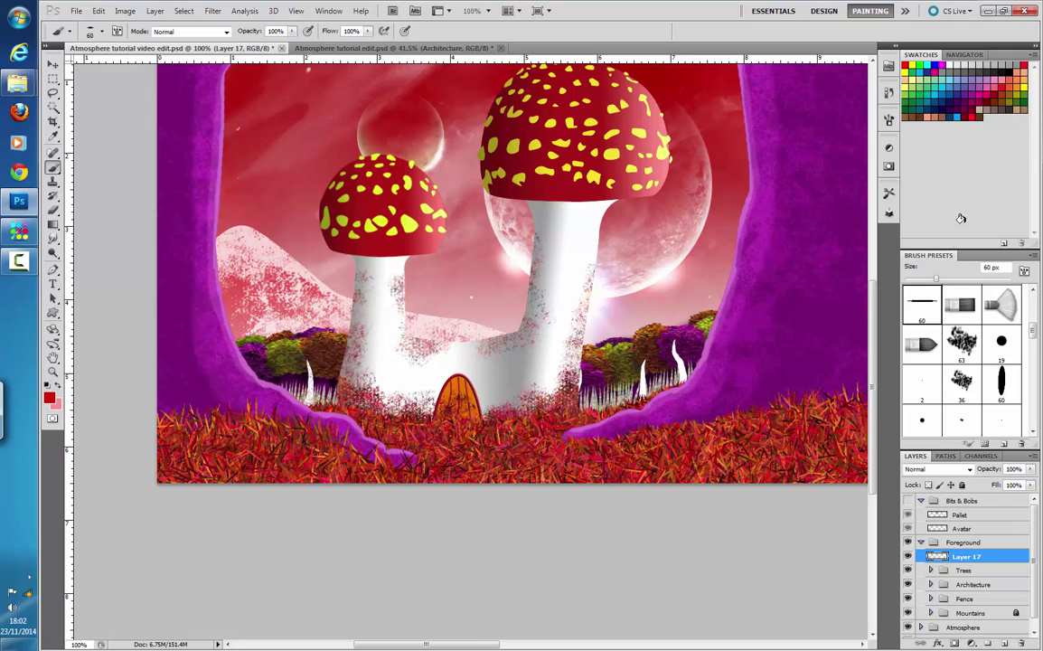
- Try the grass brush with Angle Jitter at 11% and at 4%, painting a test stroke in front of the door with each
{"action": "left_click", "coordinate": [890, 122]}
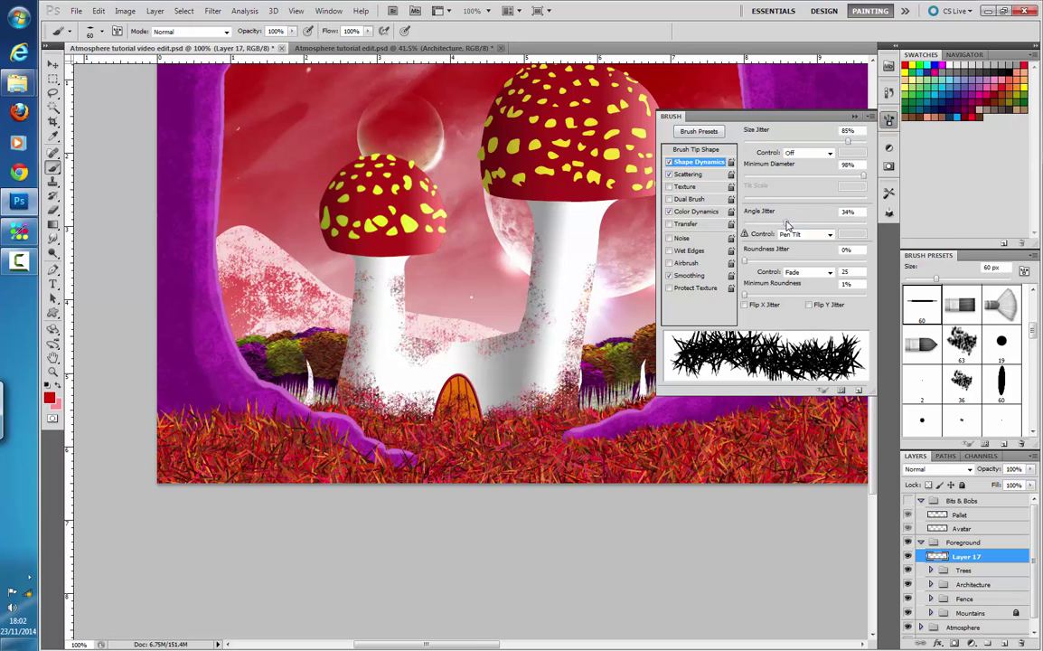
{"action": "left_click_drag", "start_coordinate": [786, 224], "coordinate": [760, 227]}
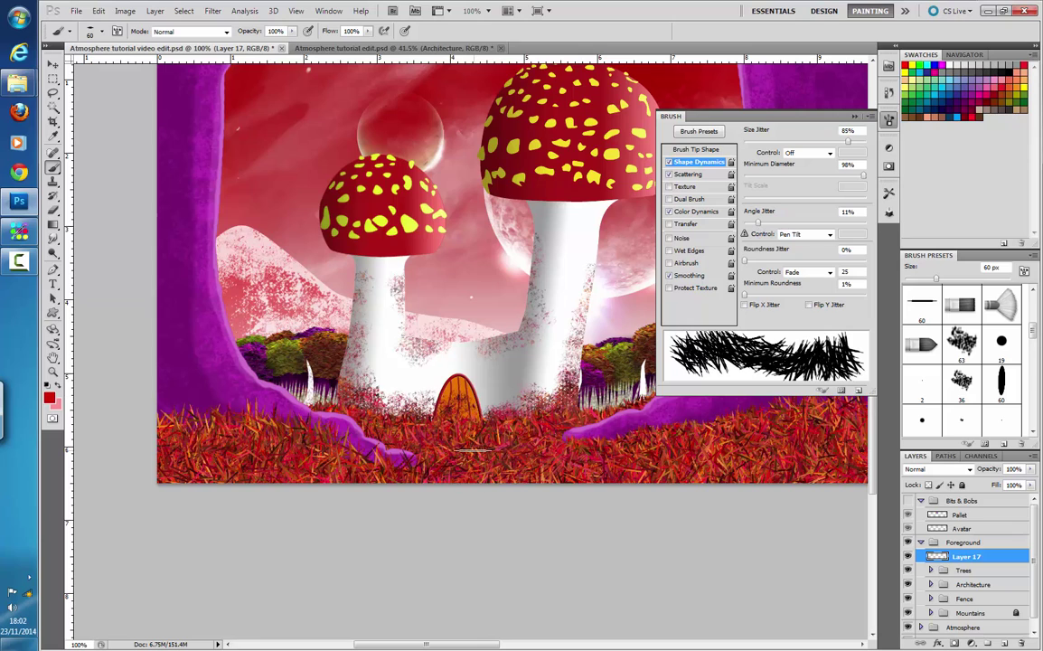
{"action": "mouse_move", "coordinate": [473, 450]}
{"action": "left_mouse_down"}
{"action": "mouse_move", "coordinate": [474, 466]}
{"action": "mouse_move", "coordinate": [511, 474]}
{"action": "mouse_move", "coordinate": [506, 458]}
{"action": "mouse_move", "coordinate": [436, 452]}
{"action": "mouse_move", "coordinate": [499, 442]}
{"action": "mouse_move", "coordinate": [435, 458]}
{"action": "mouse_move", "coordinate": [597, 481]}
{"action": "left_mouse_up"}
{"action": "left_click_drag", "start_coordinate": [758, 224], "coordinate": [747, 224]}
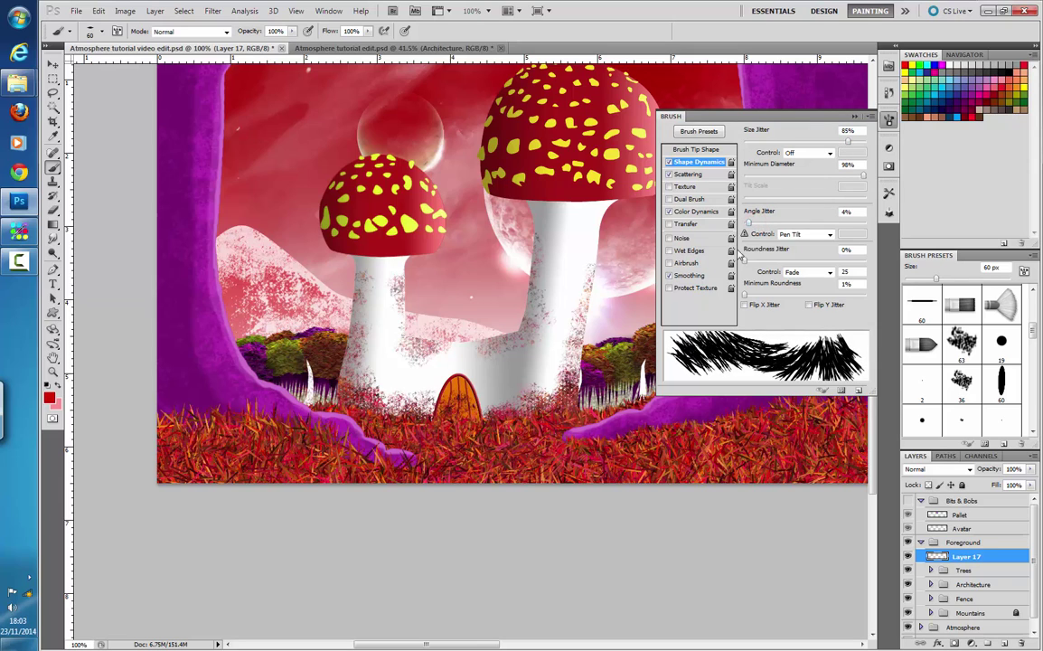
{"action": "mouse_move", "coordinate": [490, 449]}
{"action": "left_mouse_down"}
{"action": "mouse_move", "coordinate": [467, 468]}
{"action": "mouse_move", "coordinate": [561, 475]}
{"action": "left_mouse_up"}
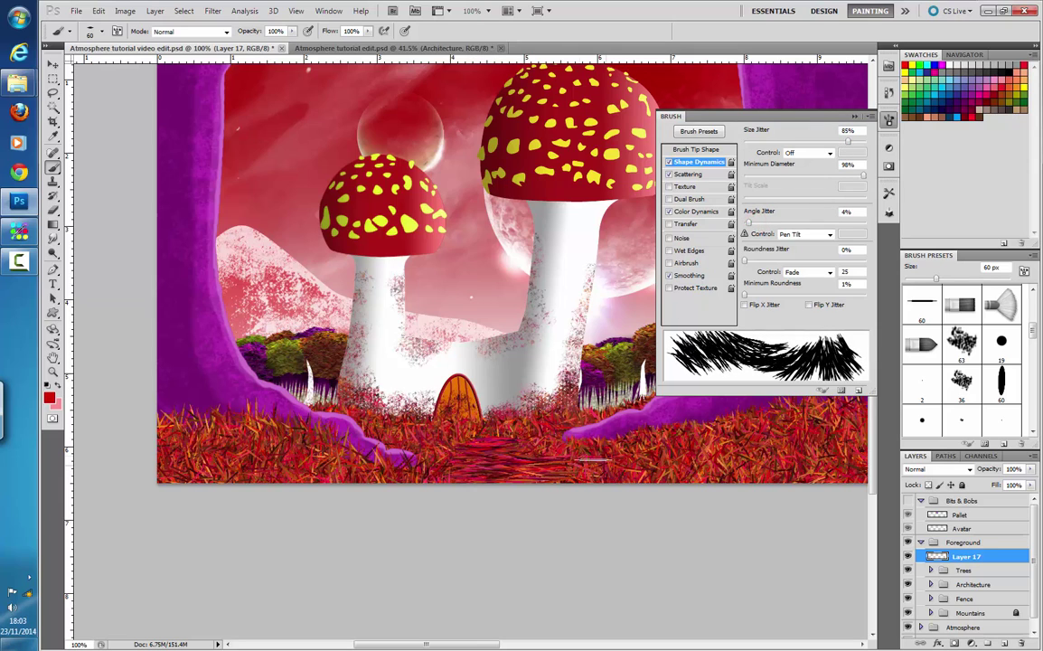
- Set the grass brush's Angle Jitter to 10% and paint a test stroke in front of the door
{"action": "mouse_move", "coordinate": [443, 446]}
{"action": "left_mouse_down"}
{"action": "mouse_move", "coordinate": [421, 455]}
{"action": "mouse_move", "coordinate": [521, 437]}
{"action": "left_mouse_up"}
{"action": "left_click_drag", "start_coordinate": [749, 223], "coordinate": [755, 224]}
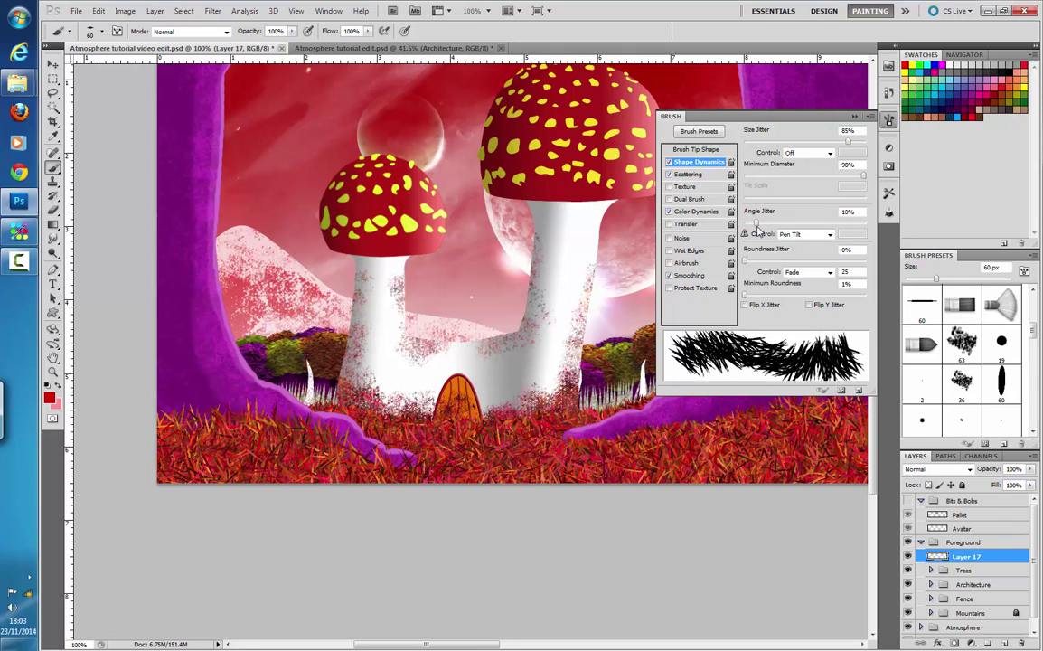
{"action": "mouse_move", "coordinate": [454, 468]}
{"action": "left_mouse_down"}
{"action": "mouse_move", "coordinate": [491, 464]}
{"action": "mouse_move", "coordinate": [523, 474]}
{"action": "left_mouse_up"}
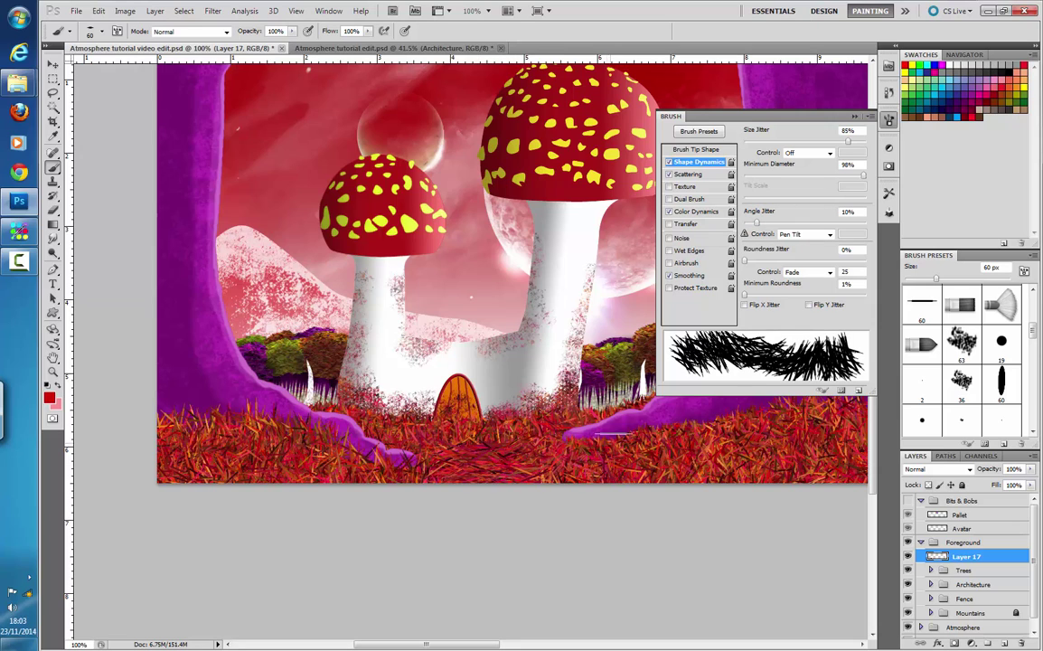
- Set the grass brush size to 19 px and paint a leafy path from the door to the image's lower edge
{"action": "left_click", "coordinate": [94, 30]}
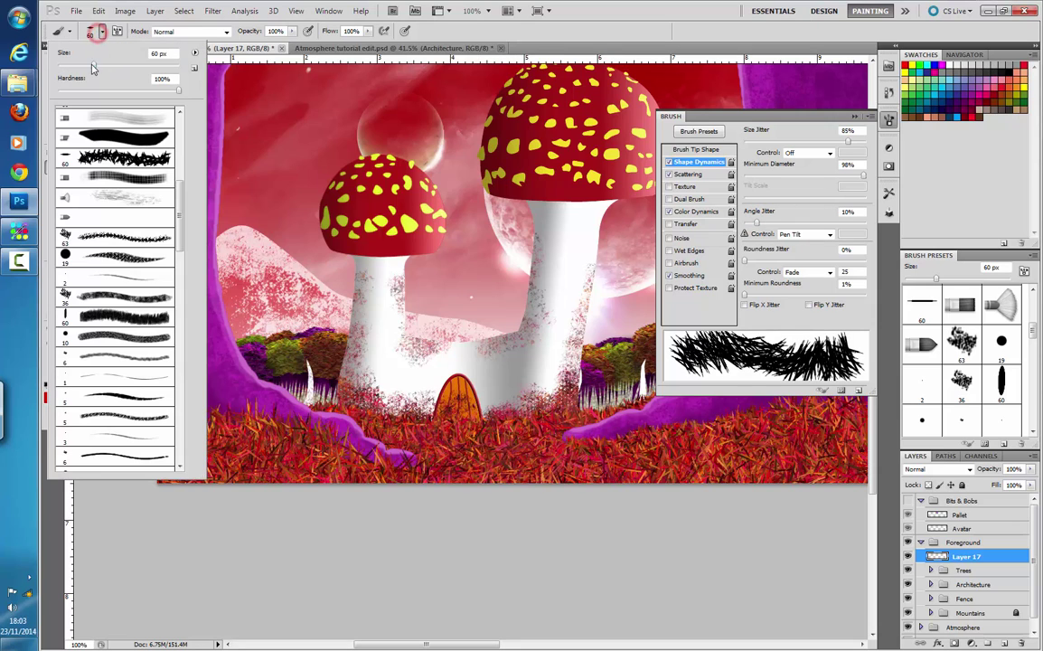
{"action": "left_click_drag", "start_coordinate": [70, 73], "coordinate": [70, 73]}
{"action": "left_click", "coordinate": [452, 429]}
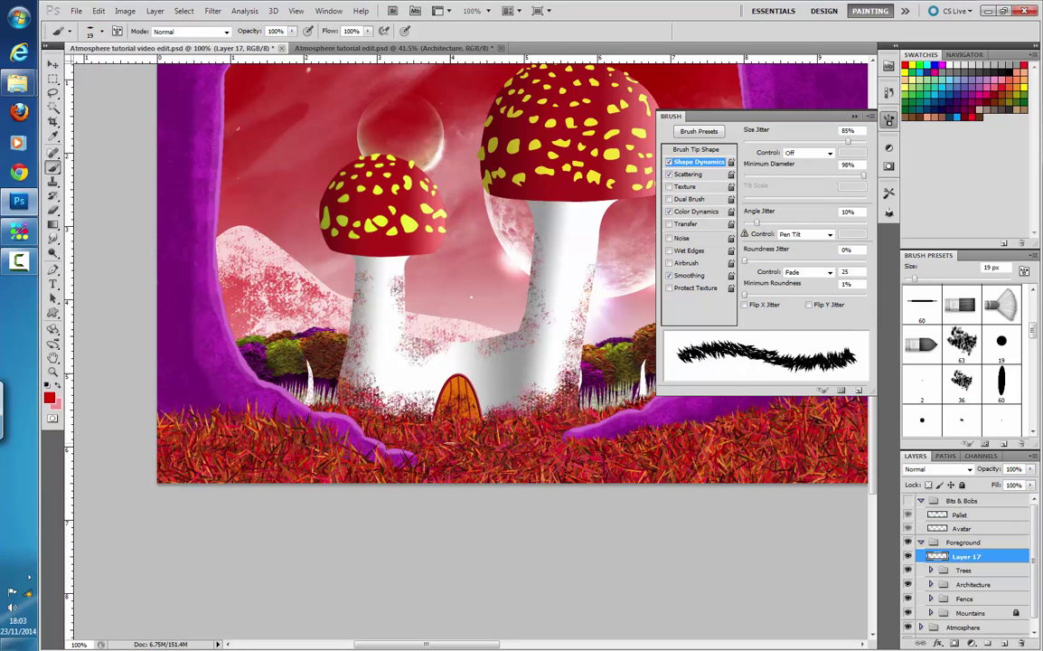
{"action": "mouse_move", "coordinate": [449, 435]}
{"action": "left_mouse_down"}
{"action": "mouse_move", "coordinate": [487, 434]}
{"action": "mouse_move", "coordinate": [431, 430]}
{"action": "mouse_move", "coordinate": [444, 446]}
{"action": "mouse_move", "coordinate": [515, 449]}
{"action": "mouse_move", "coordinate": [484, 435]}
{"action": "left_mouse_up"}
{"action": "mouse_move", "coordinate": [440, 391]}
{"action": "left_mouse_down"}
{"action": "mouse_move", "coordinate": [429, 412]}
{"action": "mouse_move", "coordinate": [465, 423]}
{"action": "left_mouse_up"}
{"action": "mouse_move", "coordinate": [519, 471]}
{"action": "left_mouse_down"}
{"action": "mouse_move", "coordinate": [472, 463]}
{"action": "mouse_move", "coordinate": [460, 474]}
{"action": "mouse_move", "coordinate": [520, 483]}
{"action": "mouse_move", "coordinate": [511, 469]}
{"action": "mouse_move", "coordinate": [687, 490]}
{"action": "mouse_move", "coordinate": [649, 423]}
{"action": "mouse_move", "coordinate": [550, 493]}
{"action": "mouse_move", "coordinate": [501, 461]}
{"action": "mouse_move", "coordinate": [674, 495]}
{"action": "mouse_move", "coordinate": [620, 481]}
{"action": "mouse_move", "coordinate": [634, 477]}
{"action": "mouse_move", "coordinate": [533, 474]}
{"action": "mouse_move", "coordinate": [620, 481]}
{"action": "mouse_move", "coordinate": [543, 470]}
{"action": "mouse_move", "coordinate": [562, 466]}
{"action": "mouse_move", "coordinate": [642, 479]}
{"action": "mouse_move", "coordinate": [537, 461]}
{"action": "mouse_move", "coordinate": [685, 480]}
{"action": "left_mouse_up"}
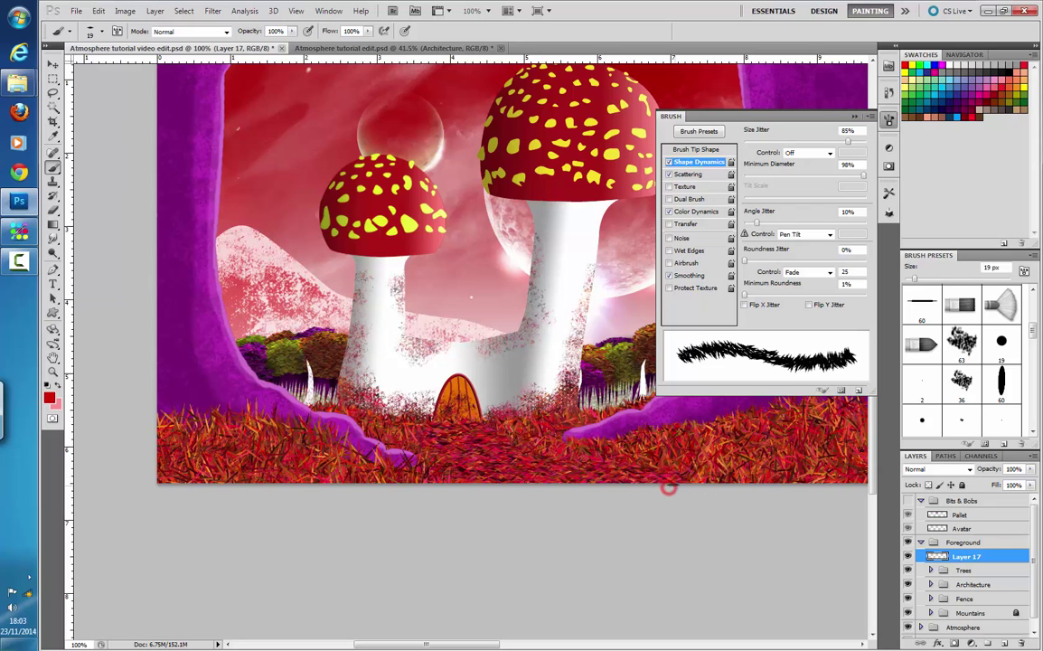
{"action": "left_click_drag", "start_coordinate": [782, 466], "coordinate": [720, 465]}
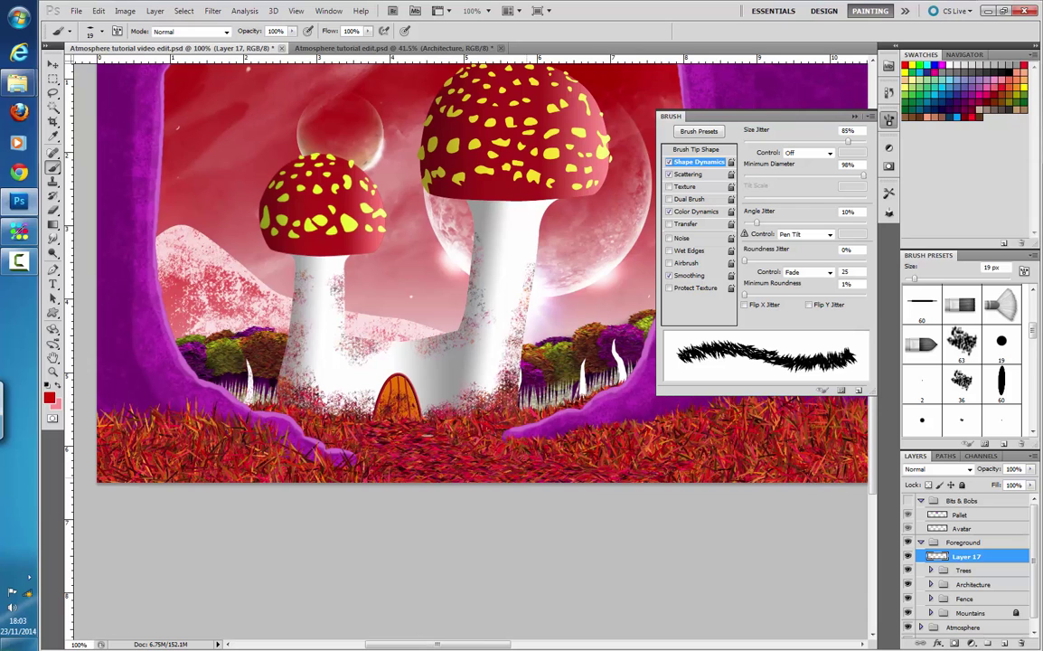
- Rename Layer 17 as Path Leafs
{"action": "double_click", "coordinate": [964, 557]}
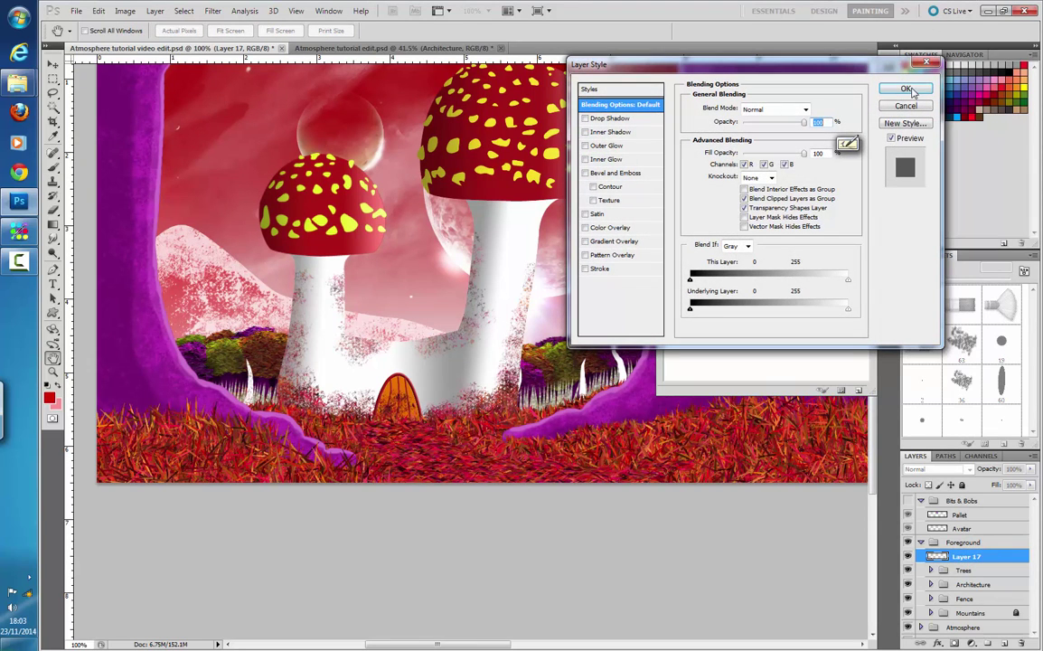
{"action": "left_click", "coordinate": [907, 89]}
{"action": "double_click", "coordinate": [965, 556]}
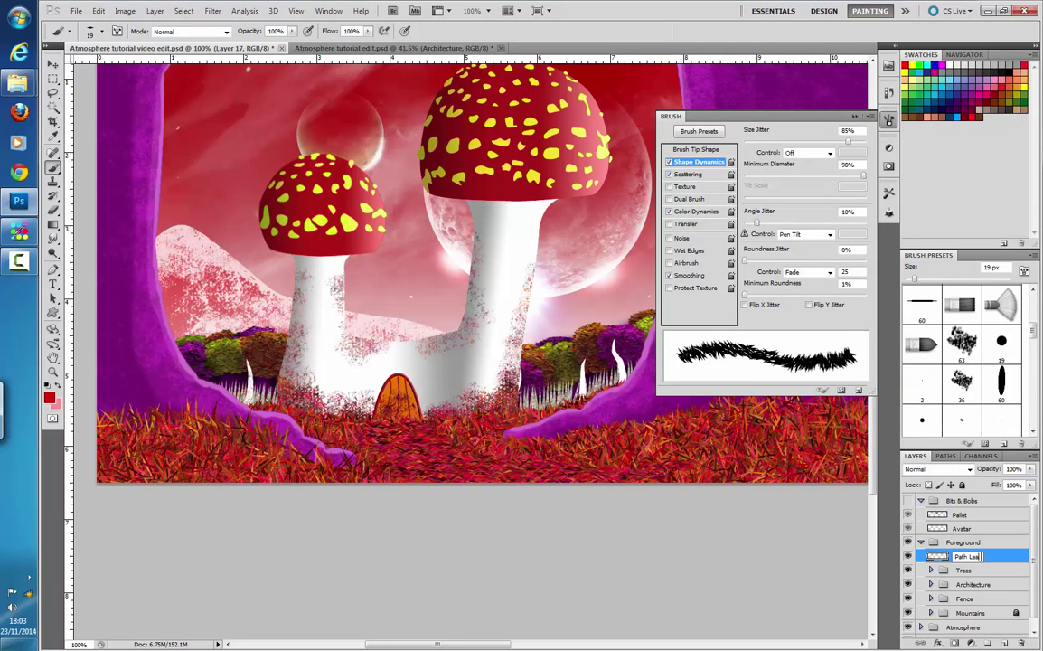
{"action": "type", "text": "Path Leafs"}
{"action": "key", "text": "Return"}
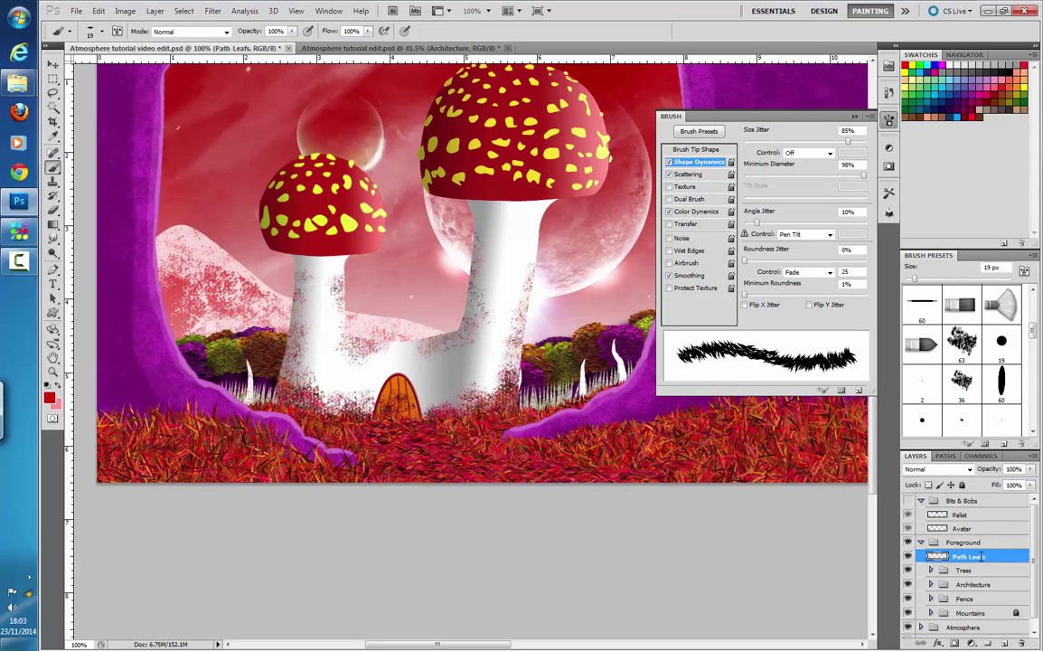
- Load the Path Leafs outline as a selection on a new layer above it and choose the hard round 19 px brush
{"action": "left_click", "coordinate": [938, 557], "text": "ctrl"}
{"action": "left_click", "coordinate": [1005, 643]}
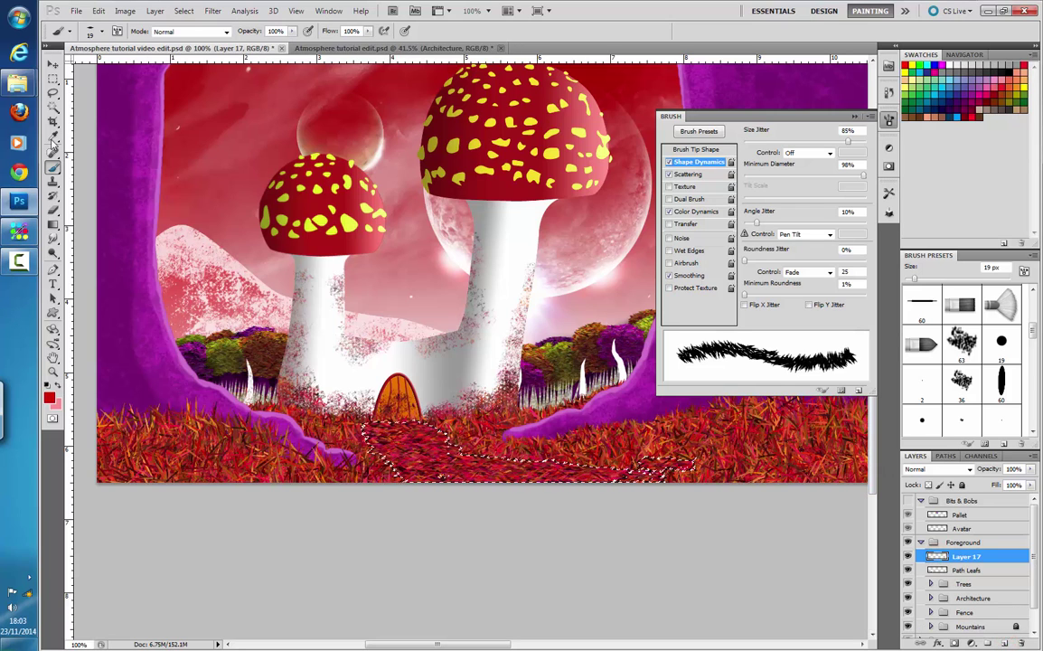
{"action": "left_click", "coordinate": [101, 28]}
{"action": "scroll", "coordinate": [198, 369], "scroll_direction": "down", "scroll_amount": 5}
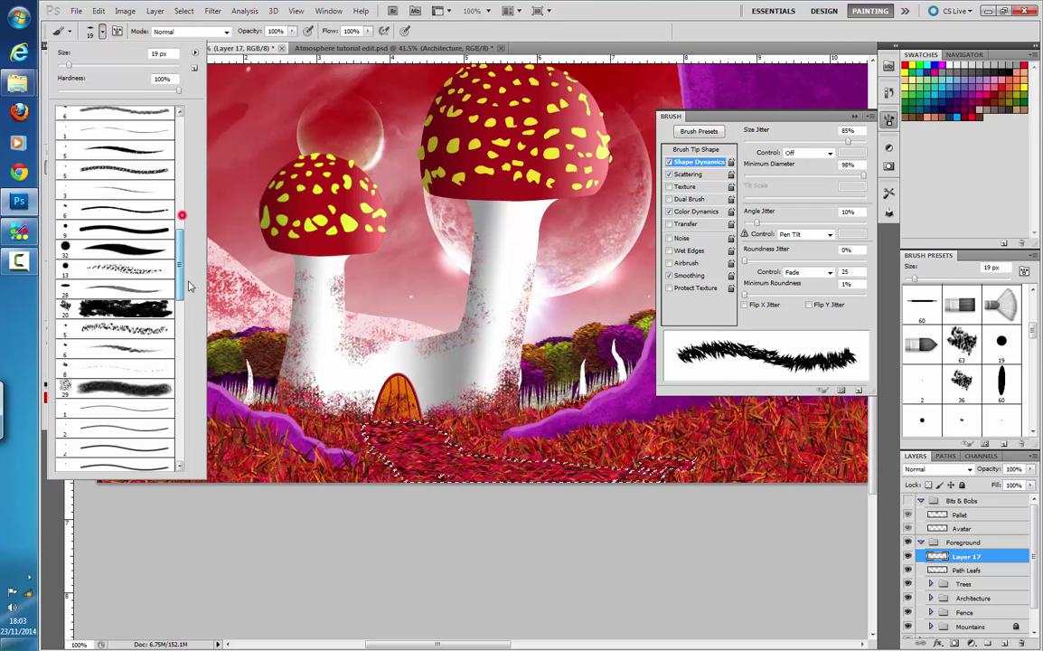
{"action": "left_click", "coordinate": [126, 145]}
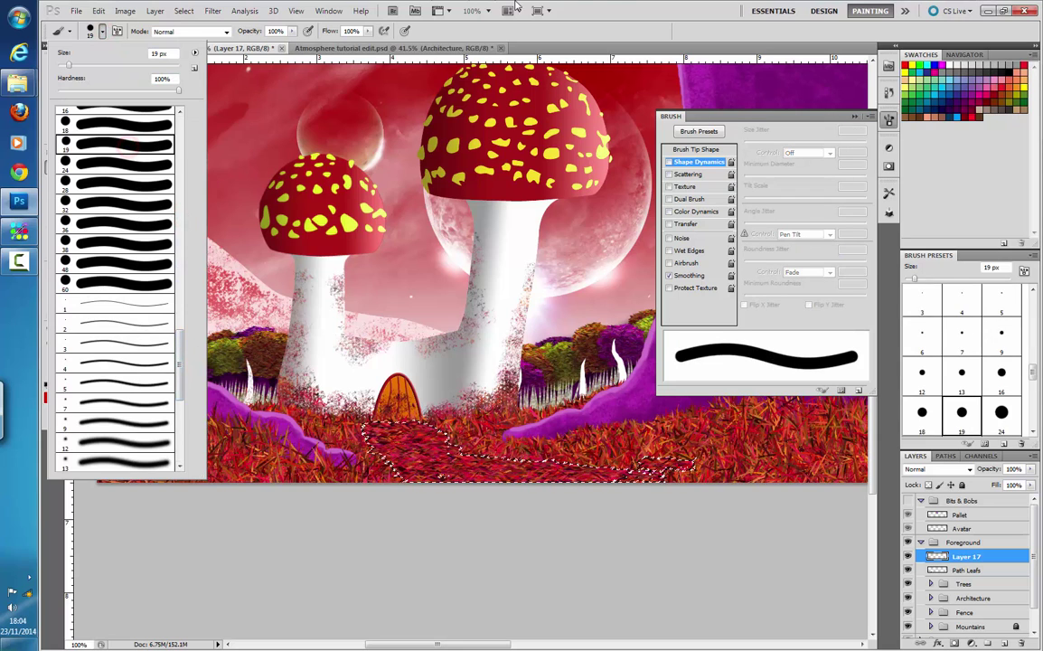
{"action": "left_click", "coordinate": [620, 5]}
- Set the foreground colour to reddish brown, #983115
{"action": "left_click", "coordinate": [48, 395]}
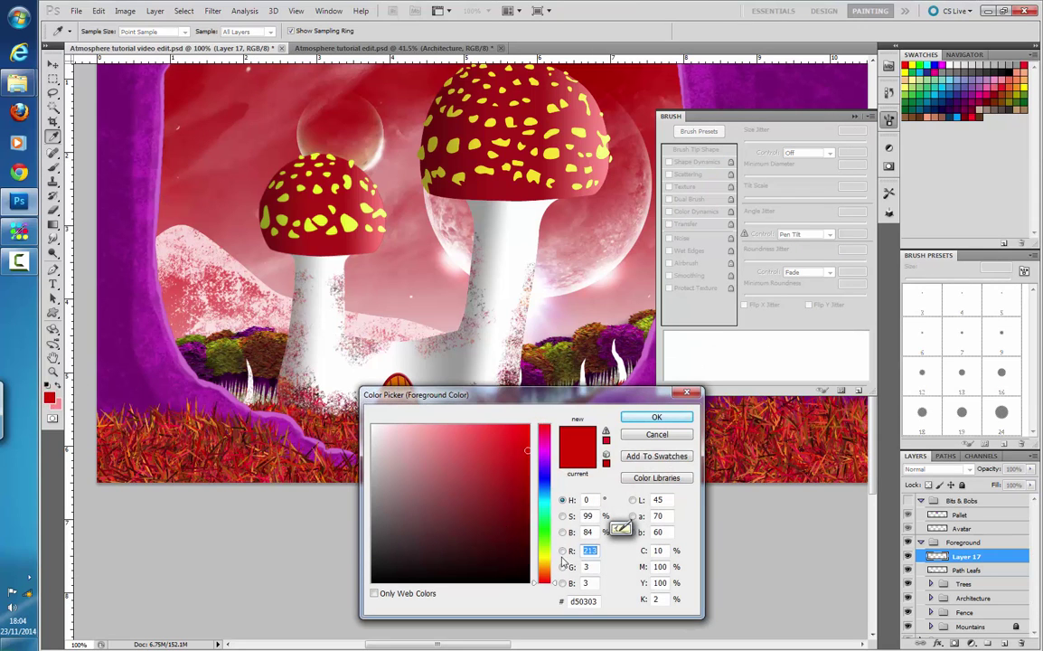
{"action": "left_click_drag", "start_coordinate": [548, 579], "coordinate": [547, 577]}
{"action": "mouse_move", "coordinate": [507, 473]}
{"action": "left_mouse_down"}
{"action": "mouse_move", "coordinate": [496, 464]}
{"action": "mouse_move", "coordinate": [511, 490]}
{"action": "left_mouse_up"}
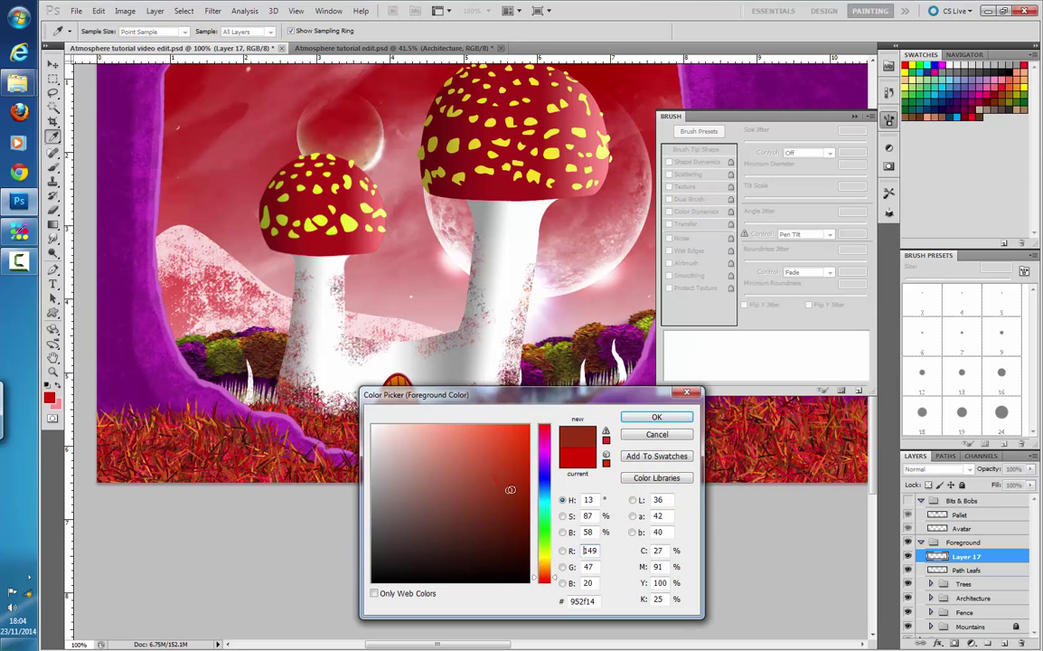
{"action": "left_click", "coordinate": [657, 417]}
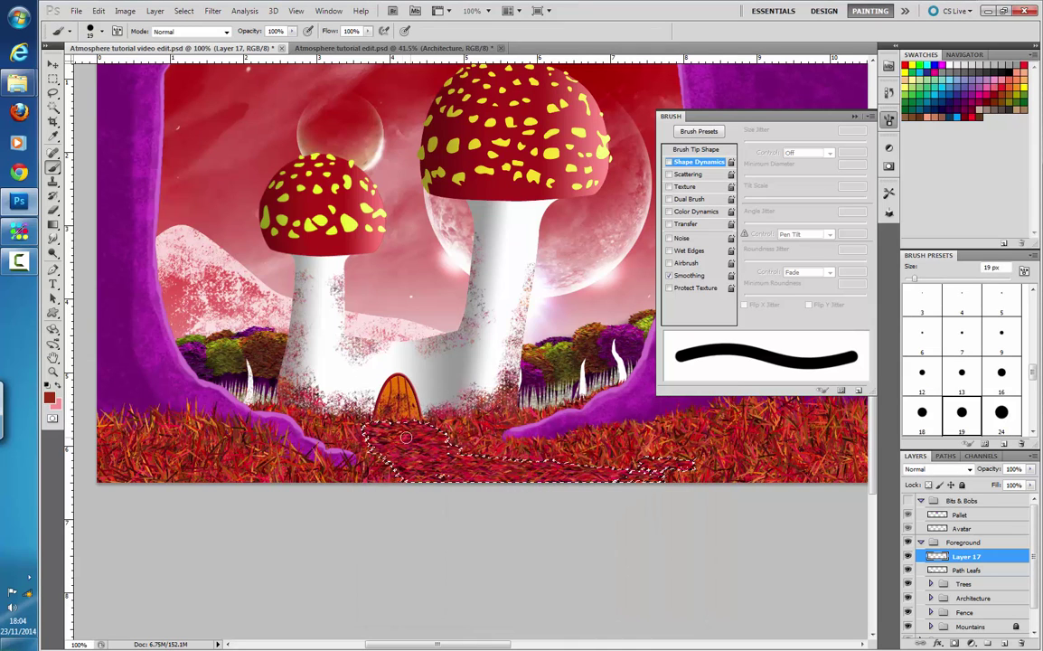
- Paint the selected path with the round brush at 48 px and 0% hardness, lower the layer's opacity to 40%, and deselect
{"action": "left_click", "coordinate": [94, 33]}
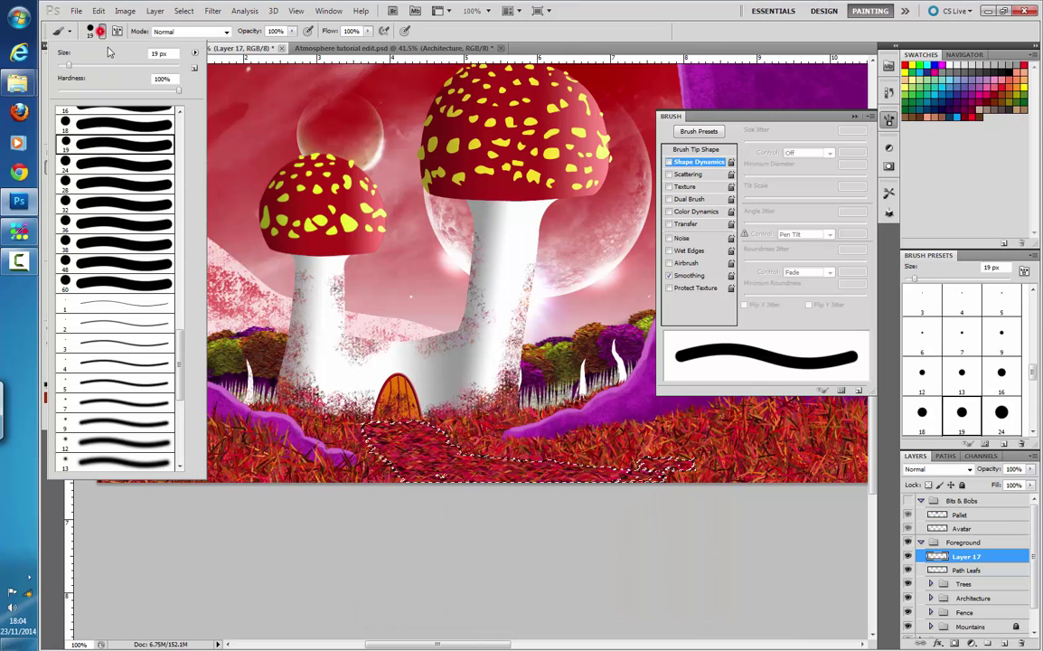
{"action": "left_click", "coordinate": [161, 81]}
{"action": "left_click_drag", "start_coordinate": [69, 66], "coordinate": [85, 68]}
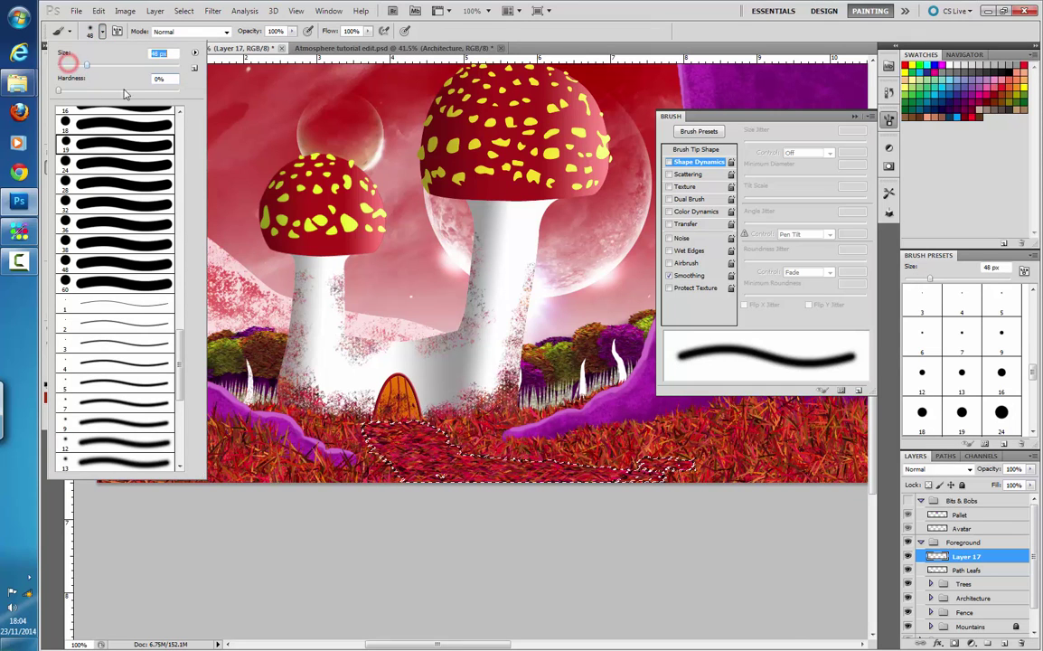
{"action": "left_click", "coordinate": [409, 437]}
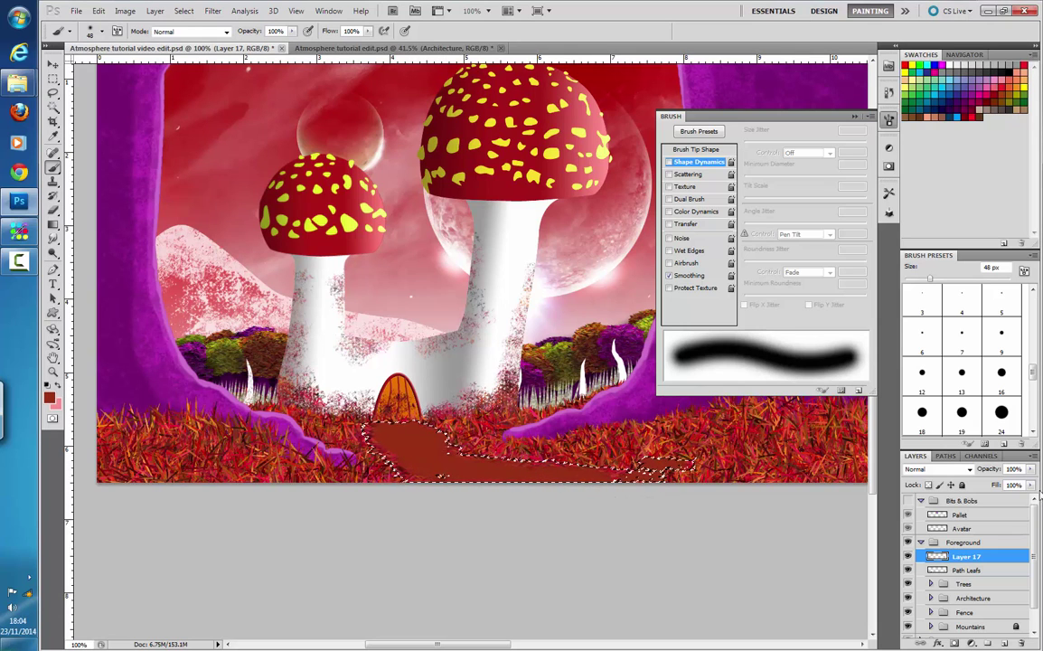
{"action": "left_click_drag", "start_coordinate": [1031, 469], "coordinate": [990, 505]}
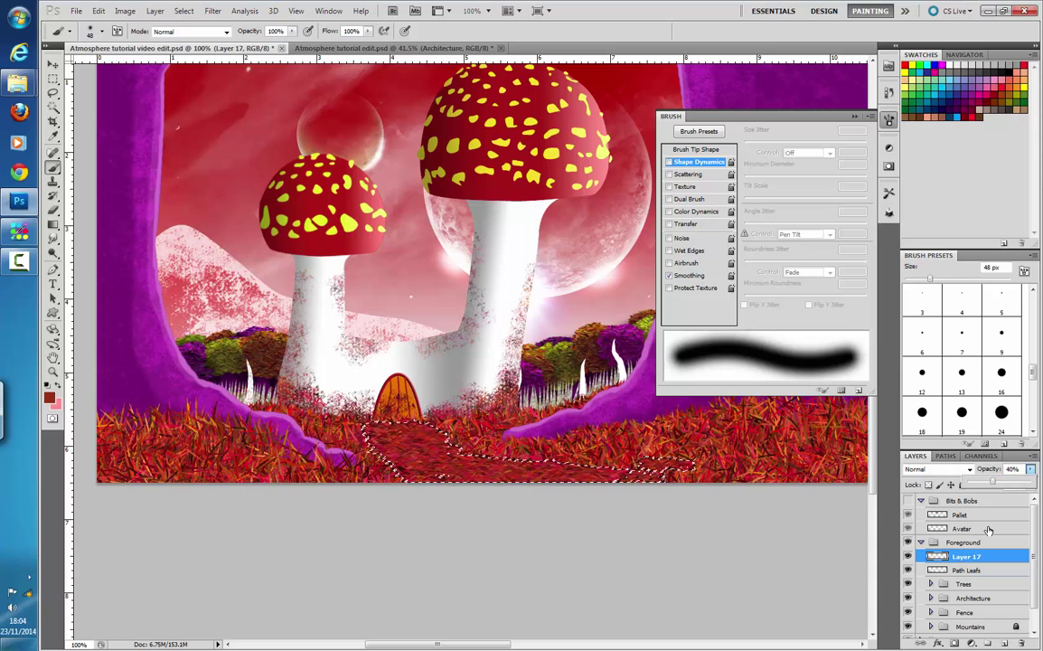
{"action": "key", "text": "ctrl+d"}
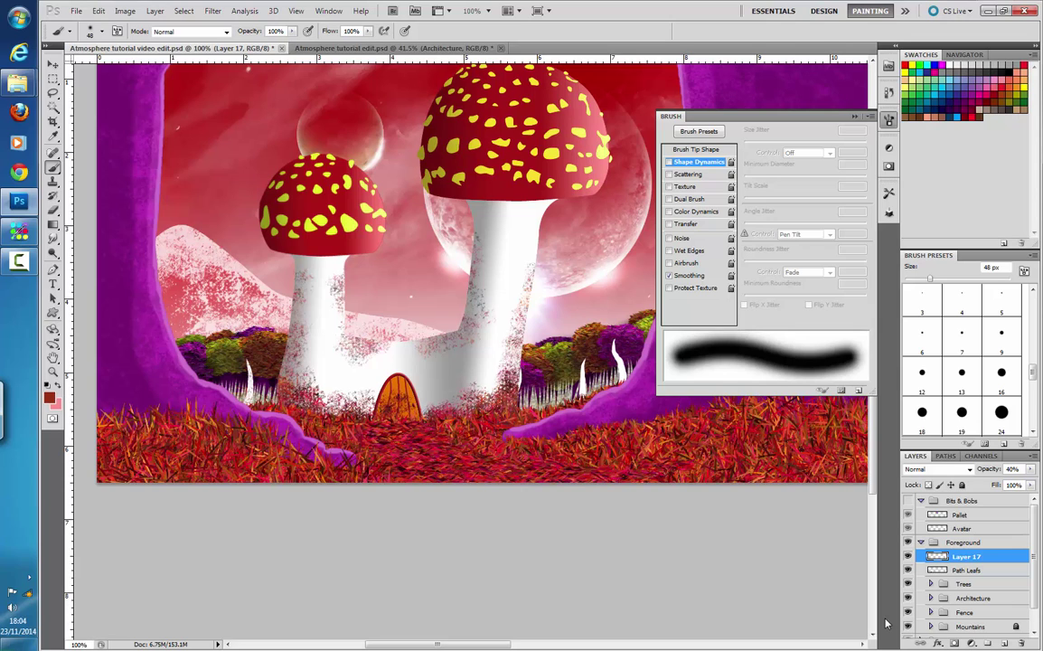
- Reload the Path Leafs outline as a selection and paint it black on Layer 17
{"action": "left_click", "coordinate": [49, 397]}
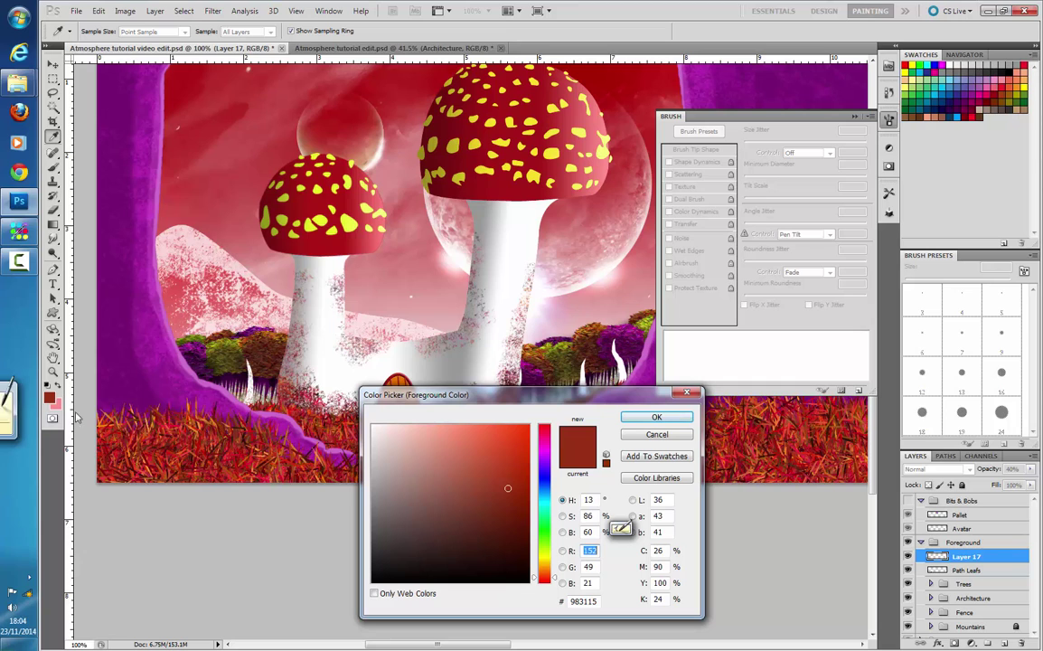
{"action": "left_click_drag", "start_coordinate": [464, 548], "coordinate": [488, 583]}
{"action": "left_click", "coordinate": [658, 417]}
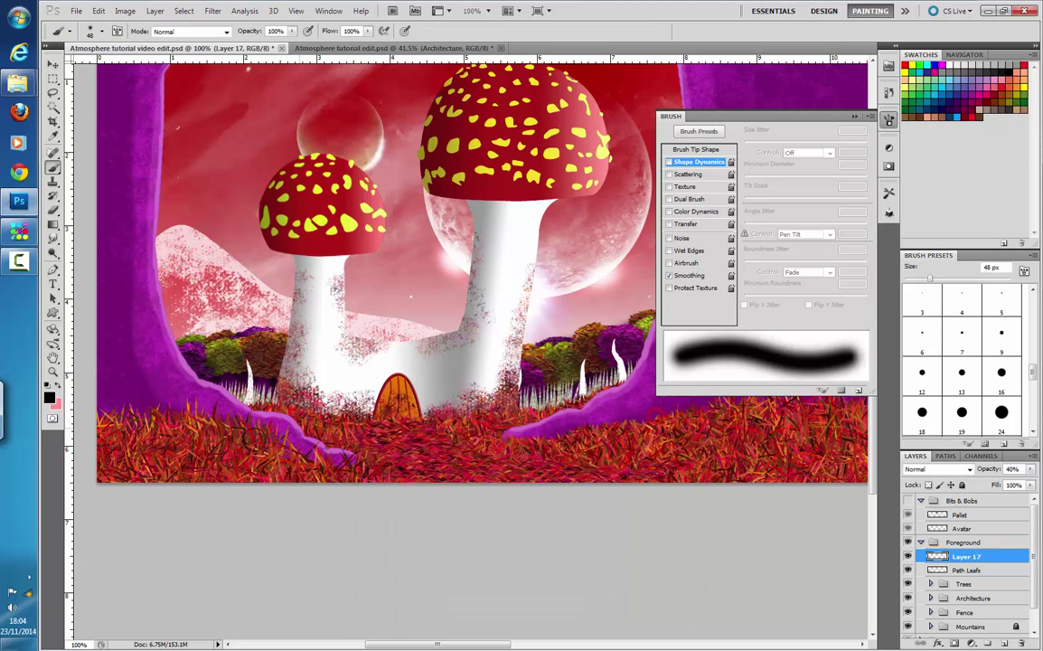
{"action": "left_click", "coordinate": [937, 568], "text": "ctrl"}
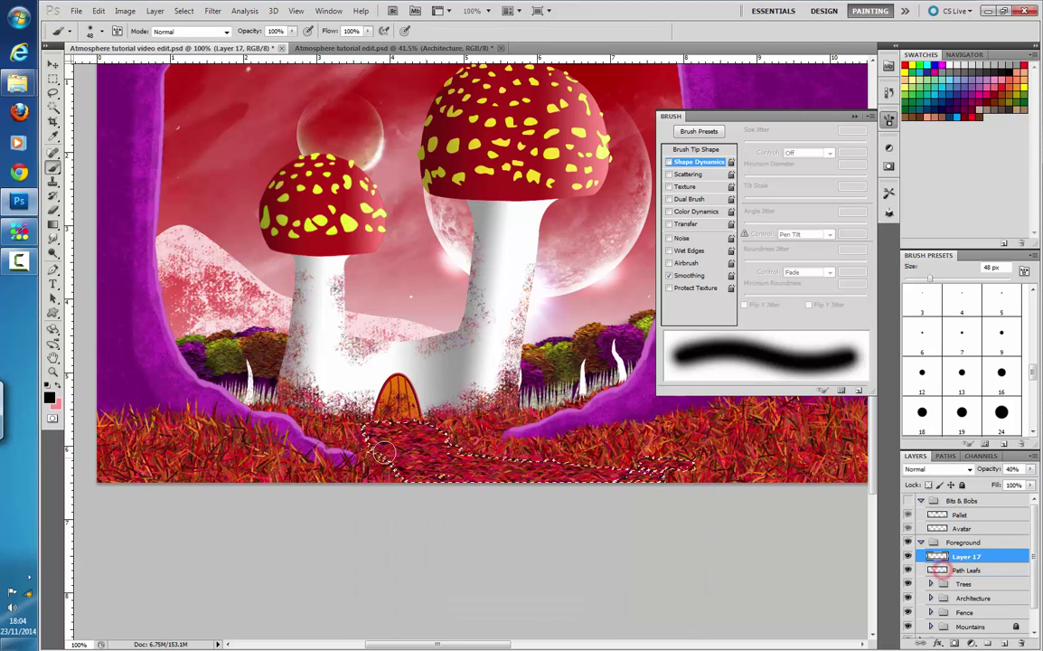
{"action": "mouse_move", "coordinate": [417, 450]}
{"action": "left_mouse_down"}
{"action": "mouse_move", "coordinate": [453, 474]}
{"action": "mouse_move", "coordinate": [444, 464]}
{"action": "mouse_move", "coordinate": [541, 479]}
{"action": "mouse_move", "coordinate": [660, 484]}
{"action": "mouse_move", "coordinate": [667, 464]}
{"action": "mouse_move", "coordinate": [590, 477]}
{"action": "left_mouse_up"}
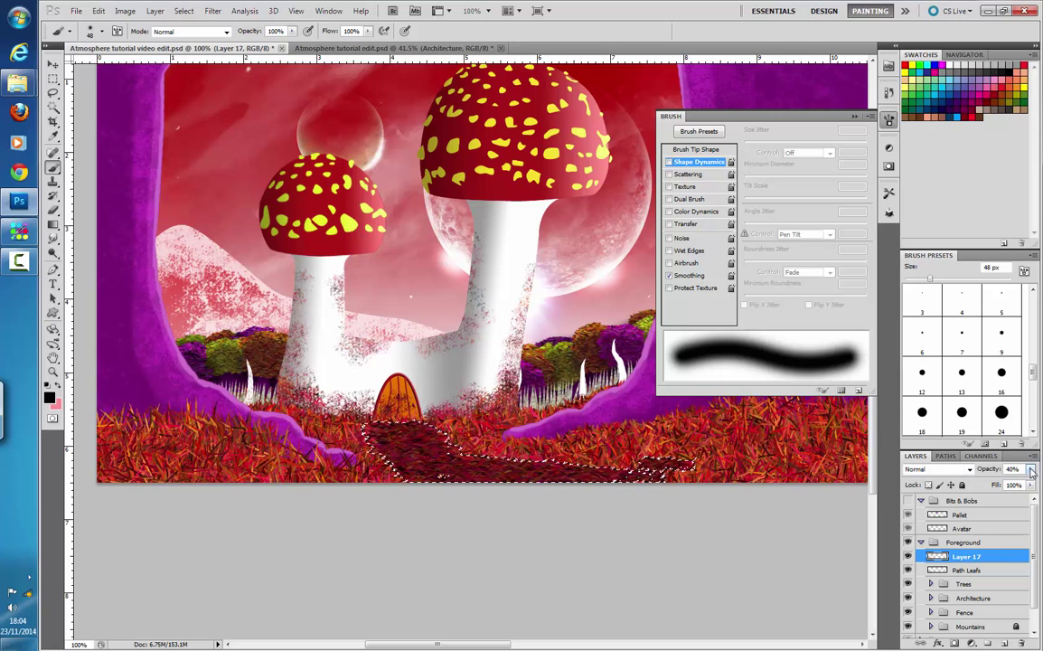
- Lower Layer 17's opacity to 25% and deselect the path
{"action": "left_click", "coordinate": [1031, 469]}
{"action": "left_click_drag", "start_coordinate": [992, 484], "coordinate": [986, 487]}
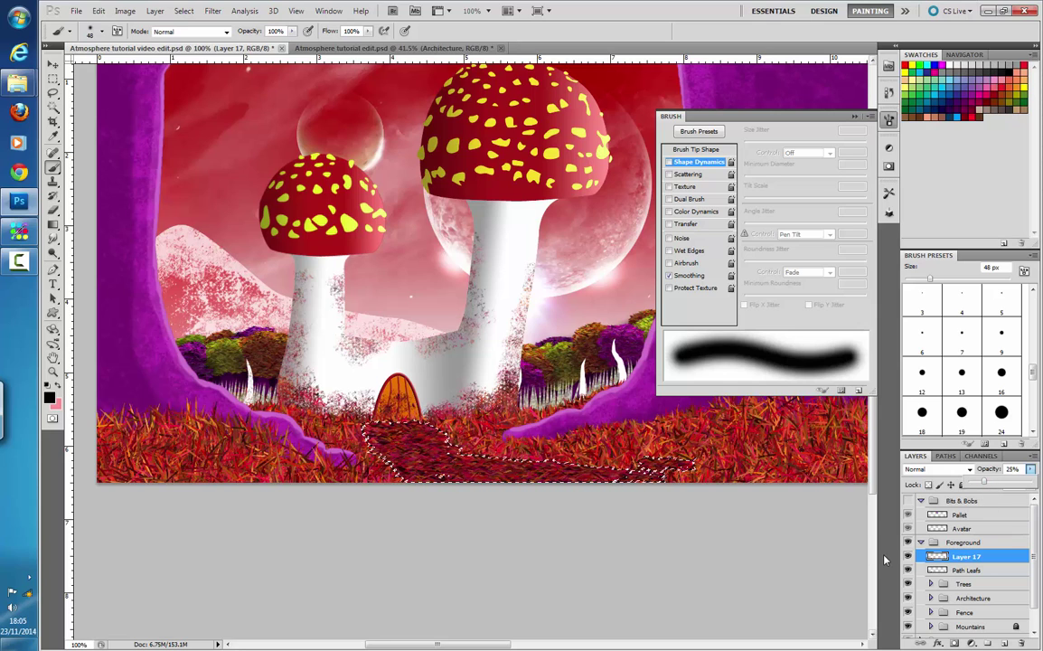
{"action": "key", "text": "ctrl+d"}
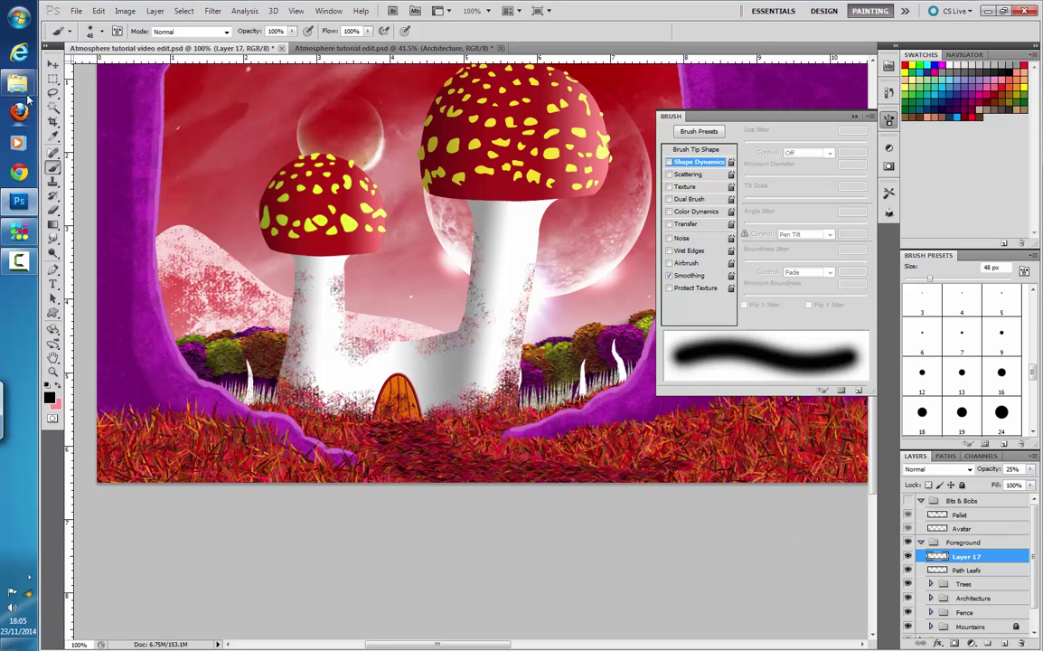
- Activate the Move tool and collapse the brush settings to reveal the whole scene
{"action": "left_click", "coordinate": [52, 65]}
{"action": "left_click", "coordinate": [861, 117]}
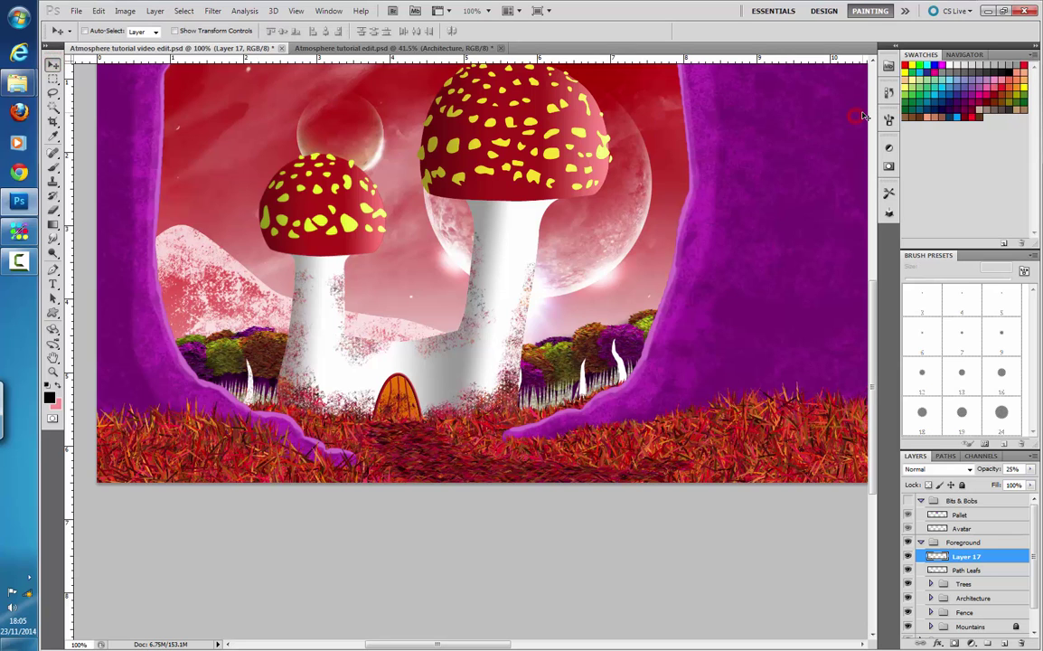
{"action": "key", "text": "ctrl+minus"}
{"action": "key", "text": "ctrl+minus"}
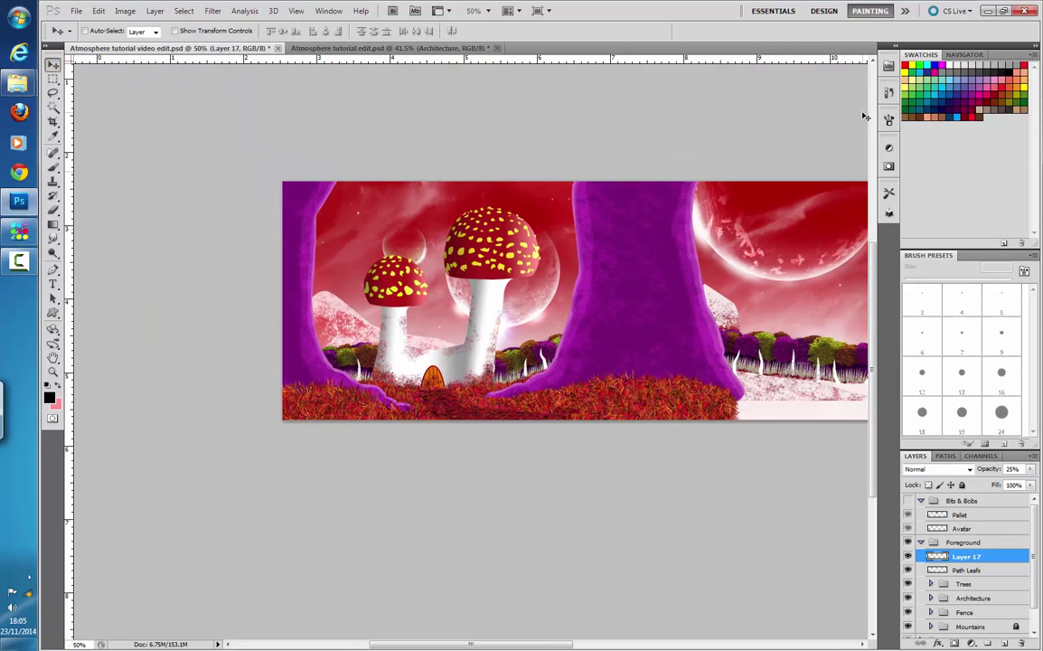
- Examine Atmosphere tutorial edit.psd with its Lamps and Light Effects groups hidden and shown, and compare it with the working document
{"action": "left_click", "coordinate": [357, 47]}
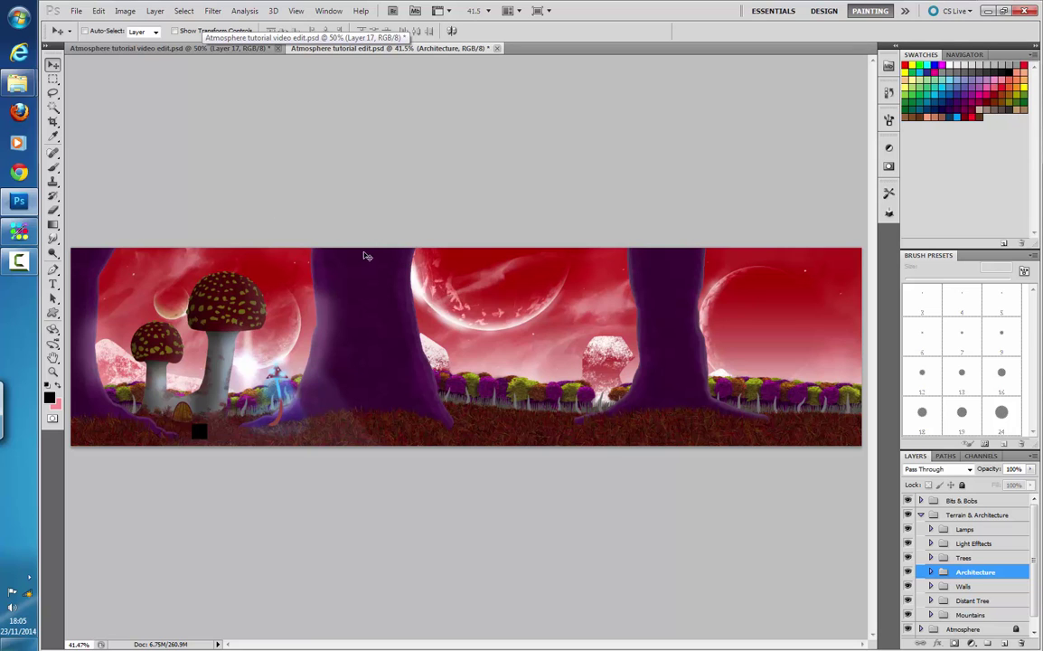
{"action": "left_click", "coordinate": [909, 530]}
{"action": "left_click", "coordinate": [909, 530]}
{"action": "left_click", "coordinate": [908, 543]}
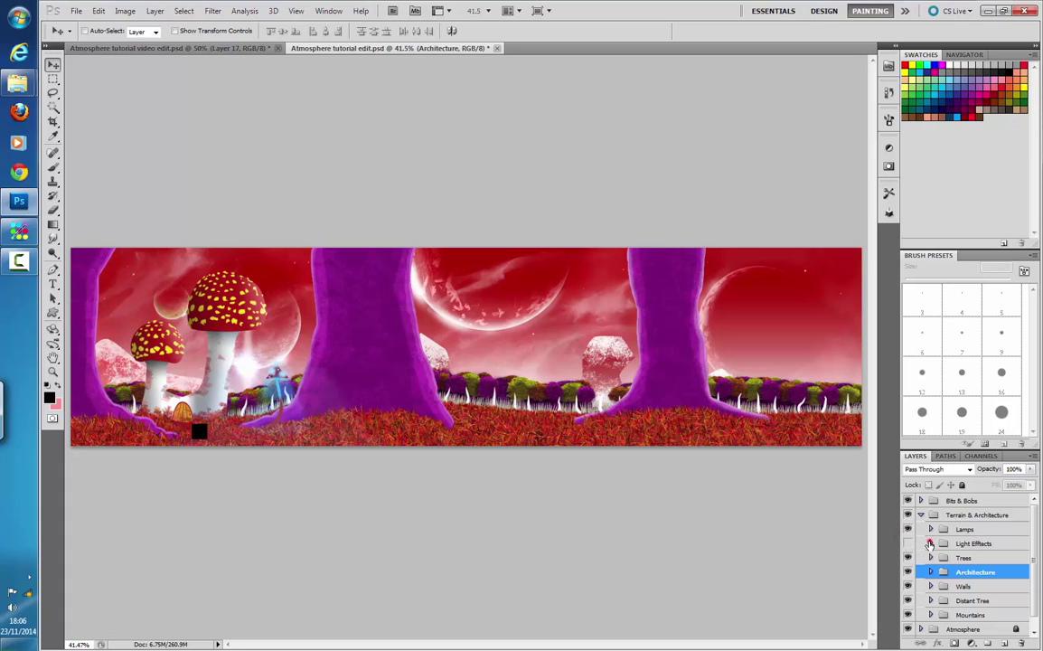
{"action": "left_click", "coordinate": [908, 542]}
{"action": "left_click", "coordinate": [908, 545]}
{"action": "left_click", "coordinate": [907, 543]}
{"action": "left_click", "coordinate": [908, 543]}
{"action": "left_click", "coordinate": [908, 544]}
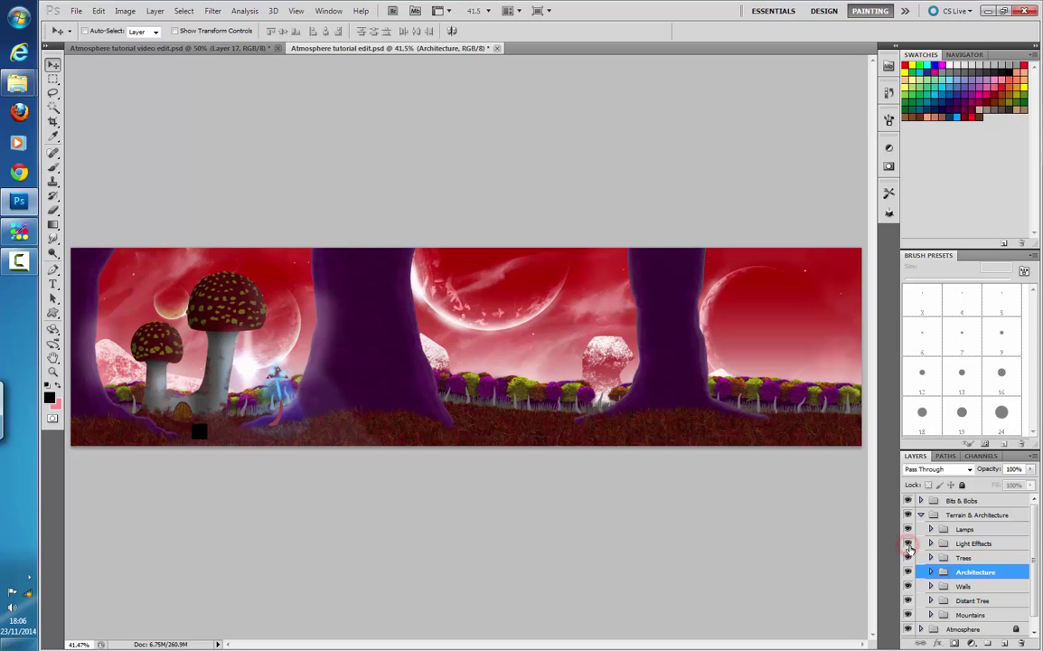
{"action": "left_click", "coordinate": [908, 545]}
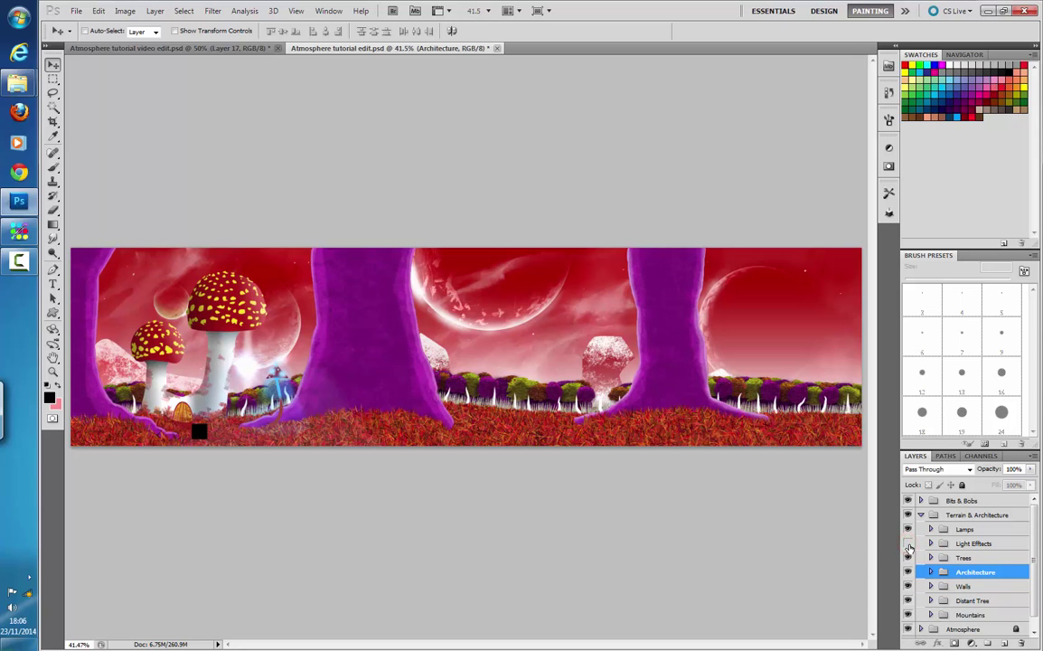
{"action": "left_click", "coordinate": [907, 544]}
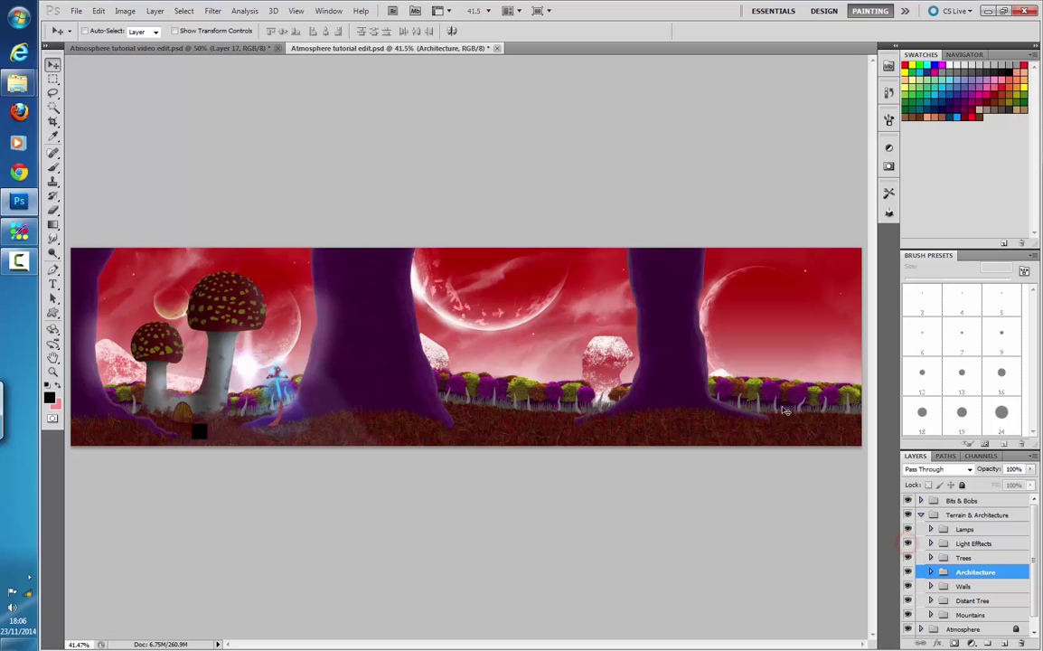
{"action": "left_click", "coordinate": [200, 48]}
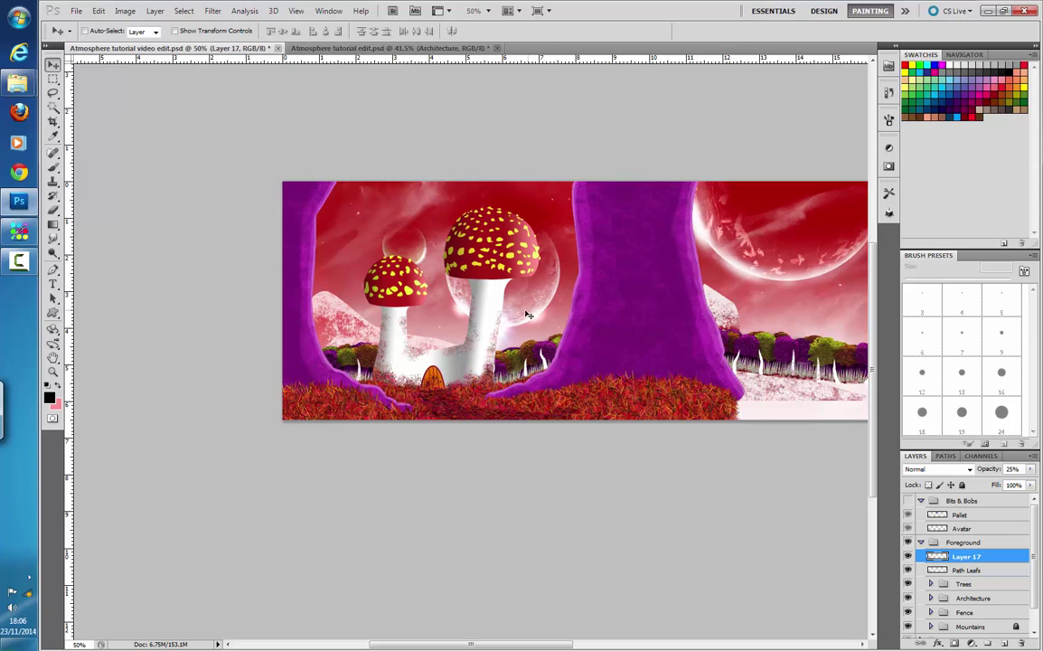
{"action": "left_click", "coordinate": [307, 48]}
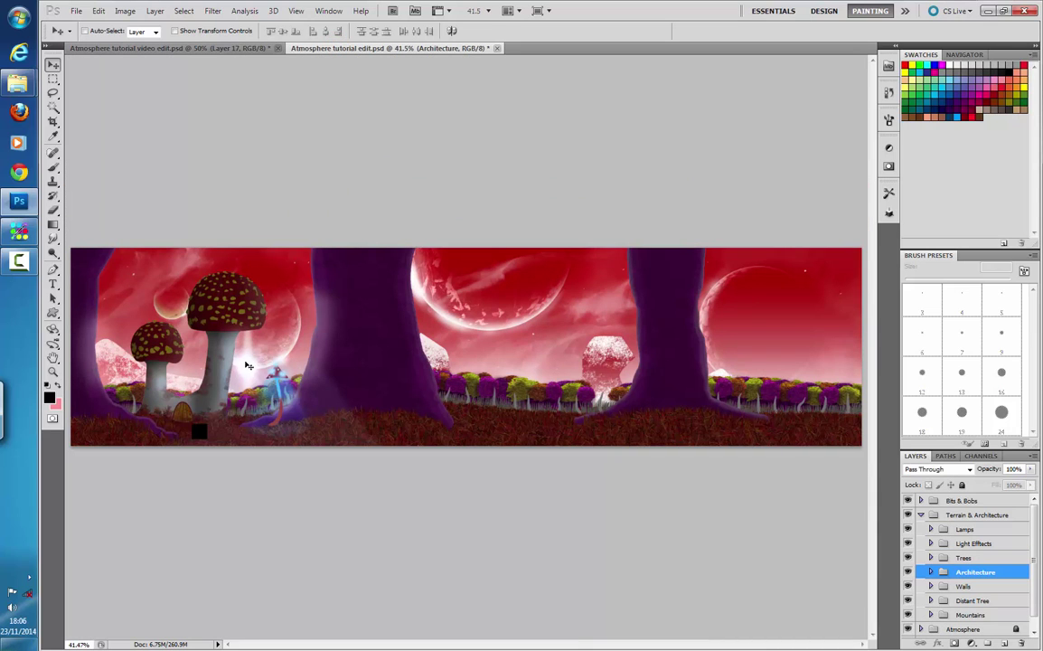
- Return to Atmosphere tutorial video edit.psd and expand the Mushroom 2 group inside Architecture to reach its stem layers
{"action": "left_click", "coordinate": [248, 48]}
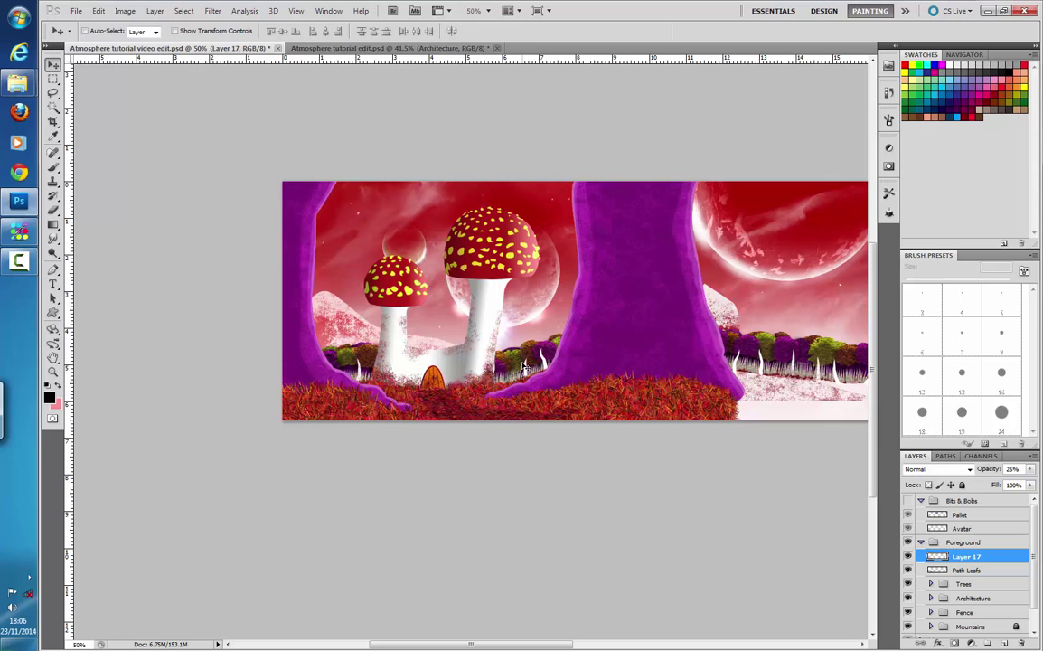
{"action": "left_click", "coordinate": [349, 49]}
{"action": "left_click", "coordinate": [231, 48]}
{"action": "left_click", "coordinate": [976, 585]}
{"action": "left_click", "coordinate": [989, 599]}
{"action": "scroll", "coordinate": [931, 565], "scroll_direction": "down", "scroll_amount": 1}
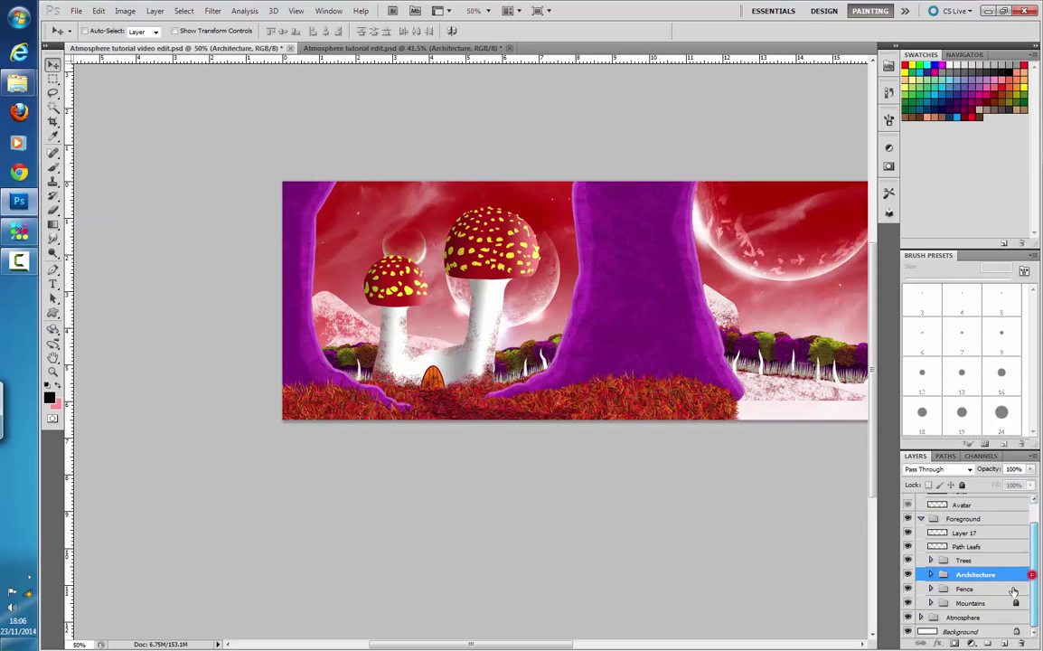
{"action": "left_click", "coordinate": [930, 575]}
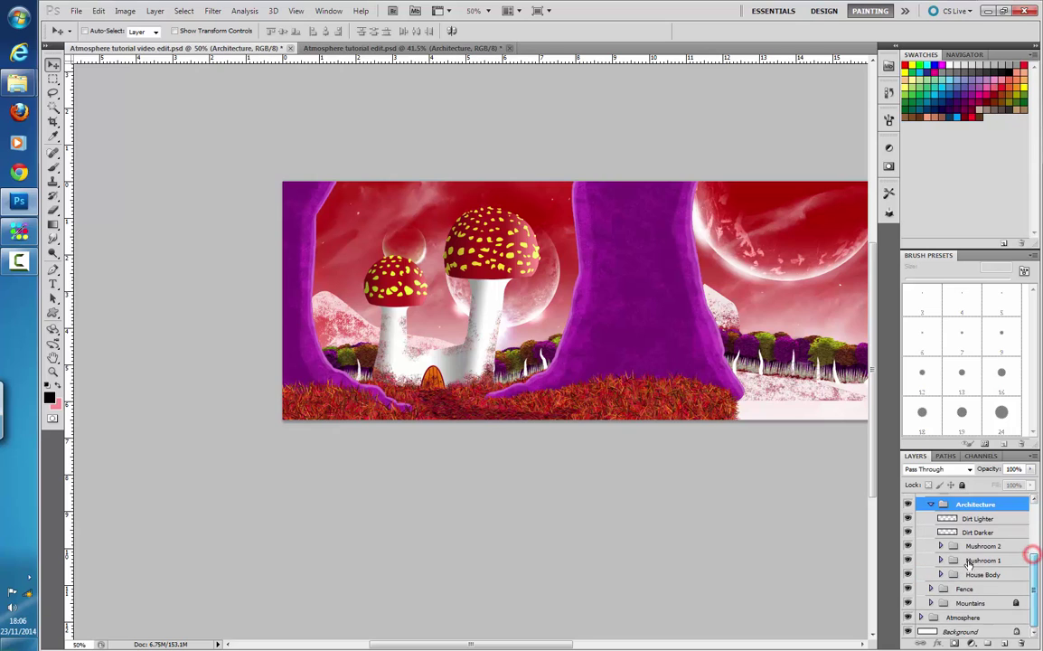
{"action": "left_click", "coordinate": [940, 546]}
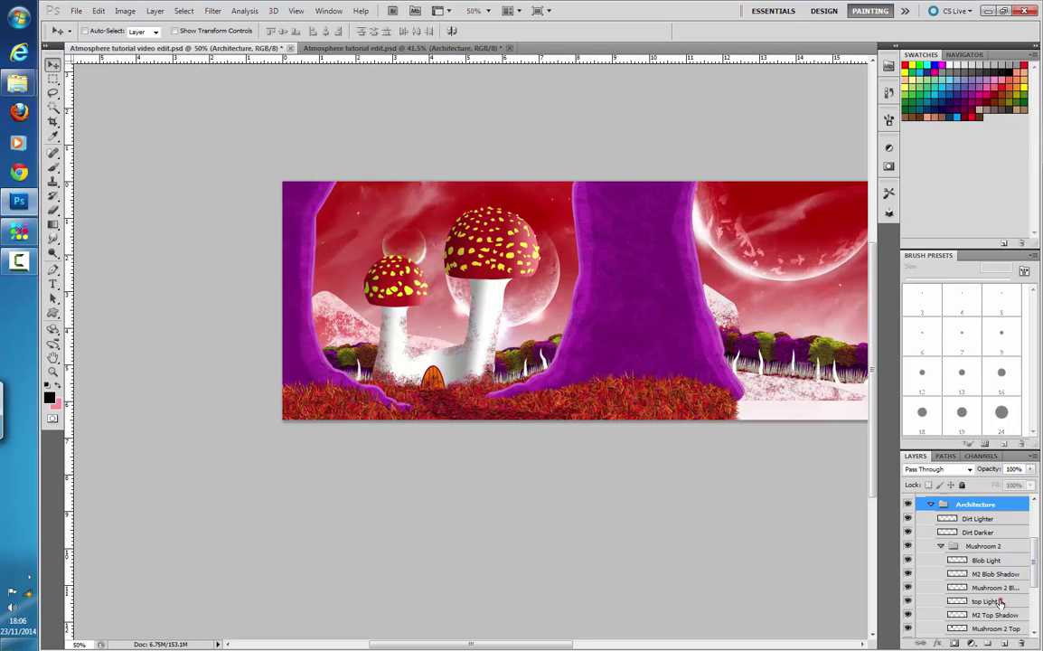
{"action": "left_click", "coordinate": [998, 601]}
{"action": "scroll", "coordinate": [1009, 565], "scroll_direction": "down", "scroll_amount": 2}
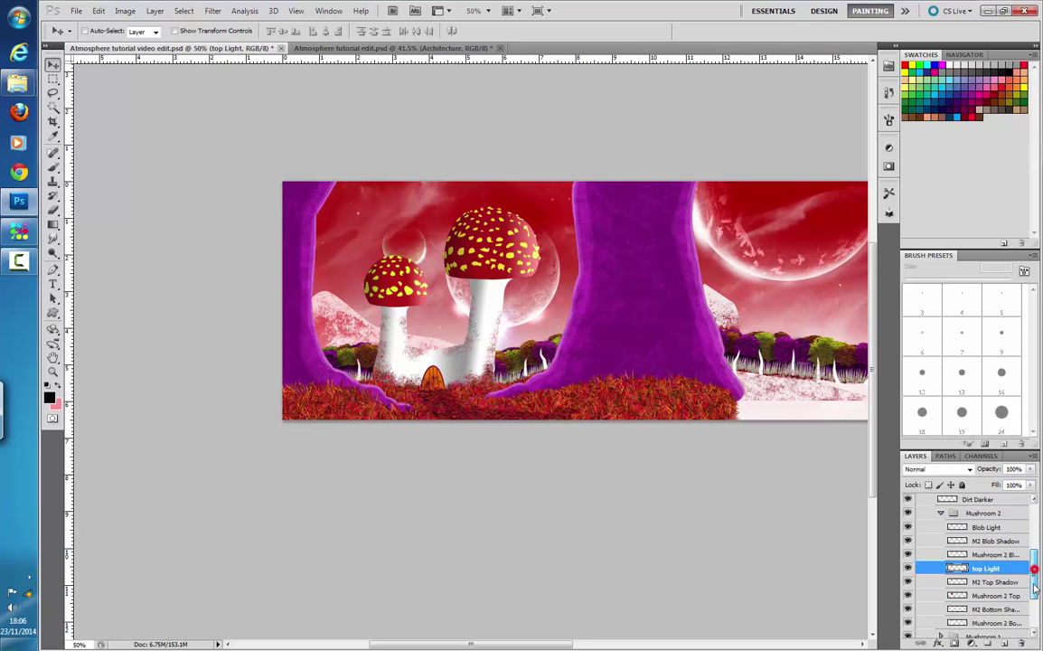
{"action": "left_click", "coordinate": [1012, 598]}
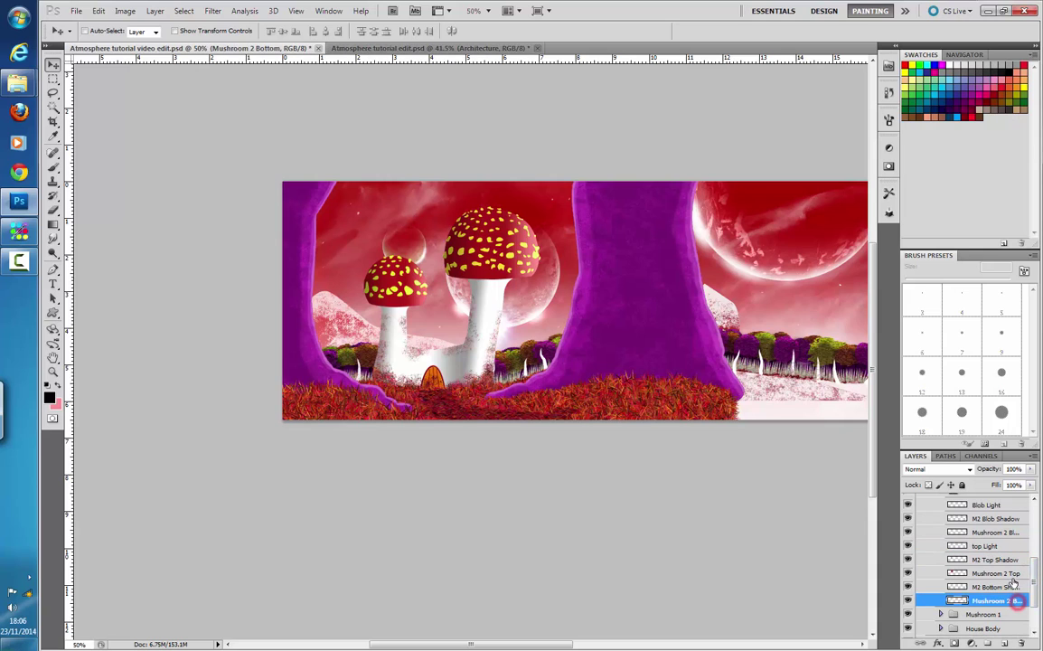
- Add a new layer above the M2 bottom shadow layer and name it M2 Shad 2
{"action": "left_click", "coordinate": [1005, 587]}
{"action": "left_click", "coordinate": [1005, 643]}
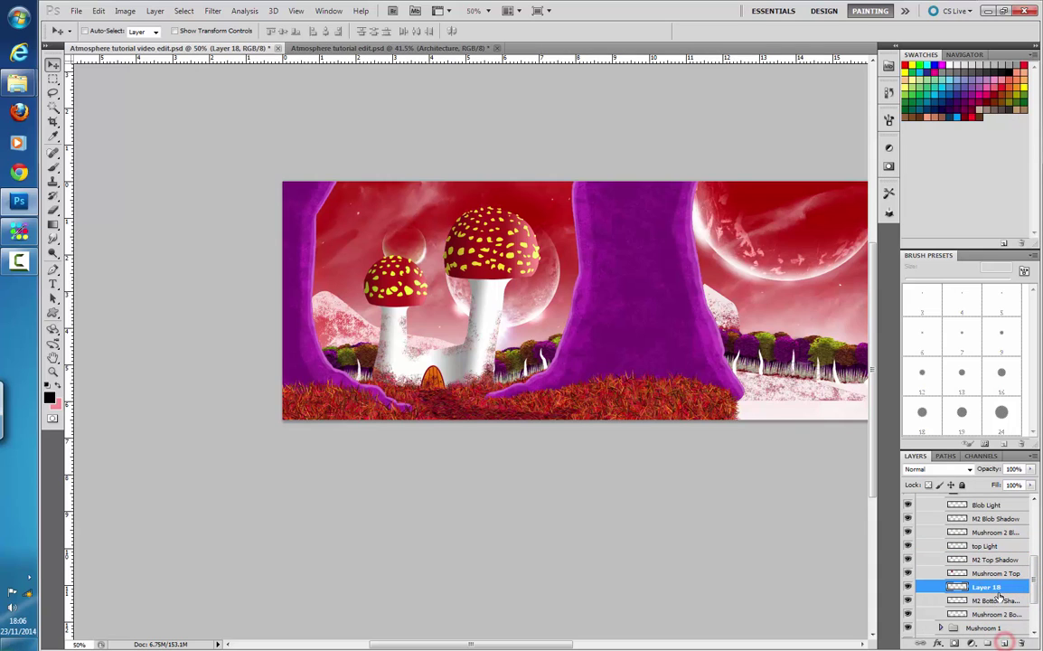
{"action": "double_click", "coordinate": [993, 587]}
{"action": "type", "text": "M2 Shad"}
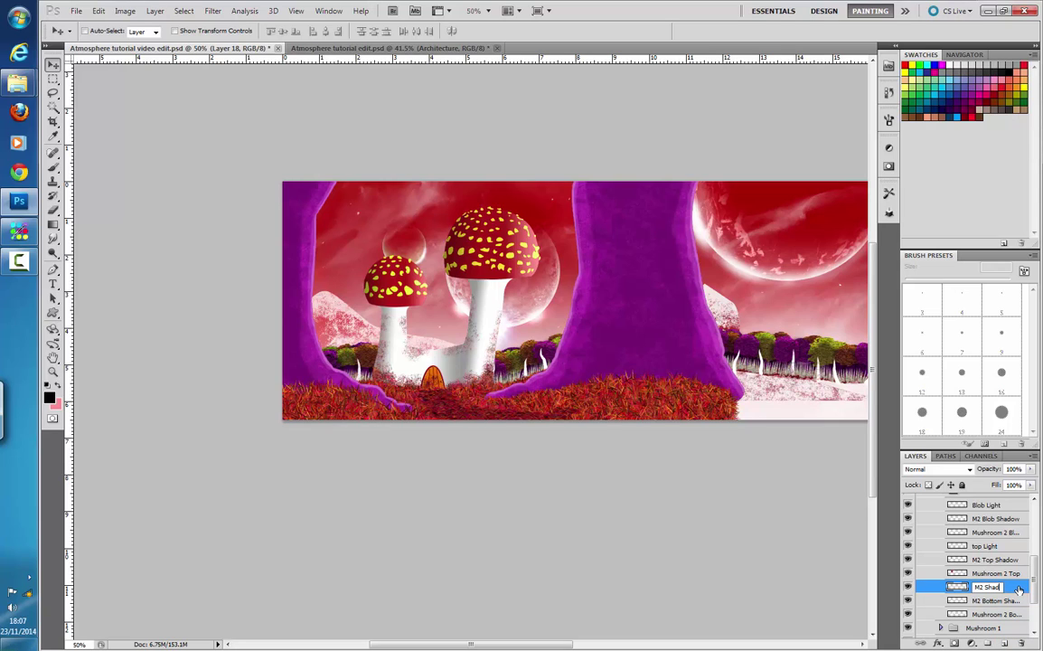
{"action": "type", "text": " 2"}
{"action": "key", "text": "Return"}
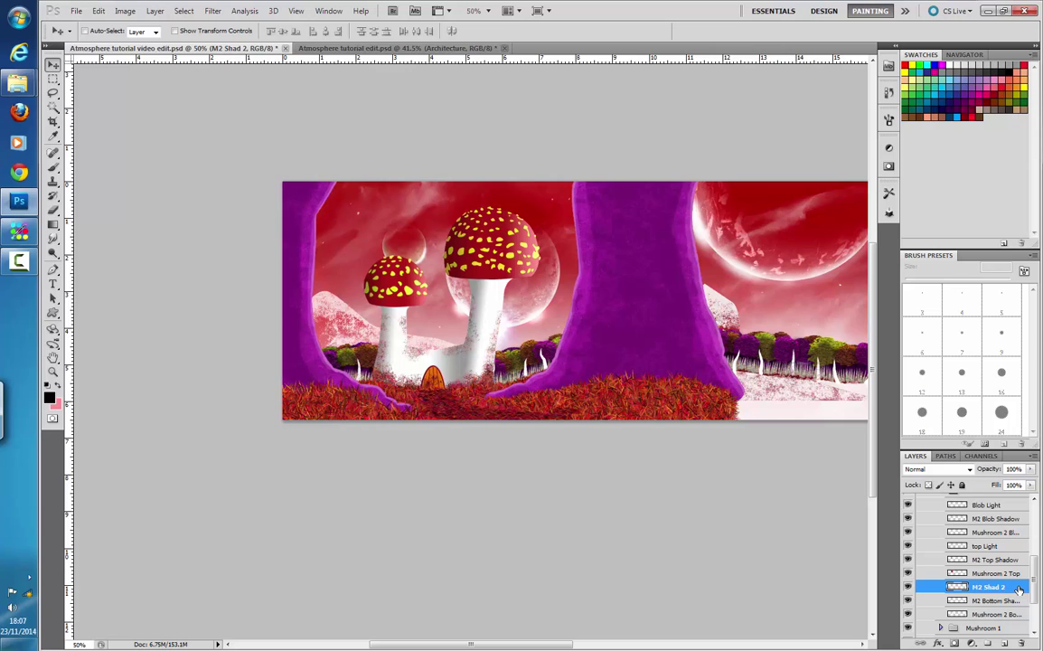
- Shade the large mushroom's stem below its cap with a black-to-transparent gradient inside the Mushroom 2 Bottom outline, at 40% layer opacity
{"action": "left_click", "coordinate": [957, 614], "text": "ctrl"}
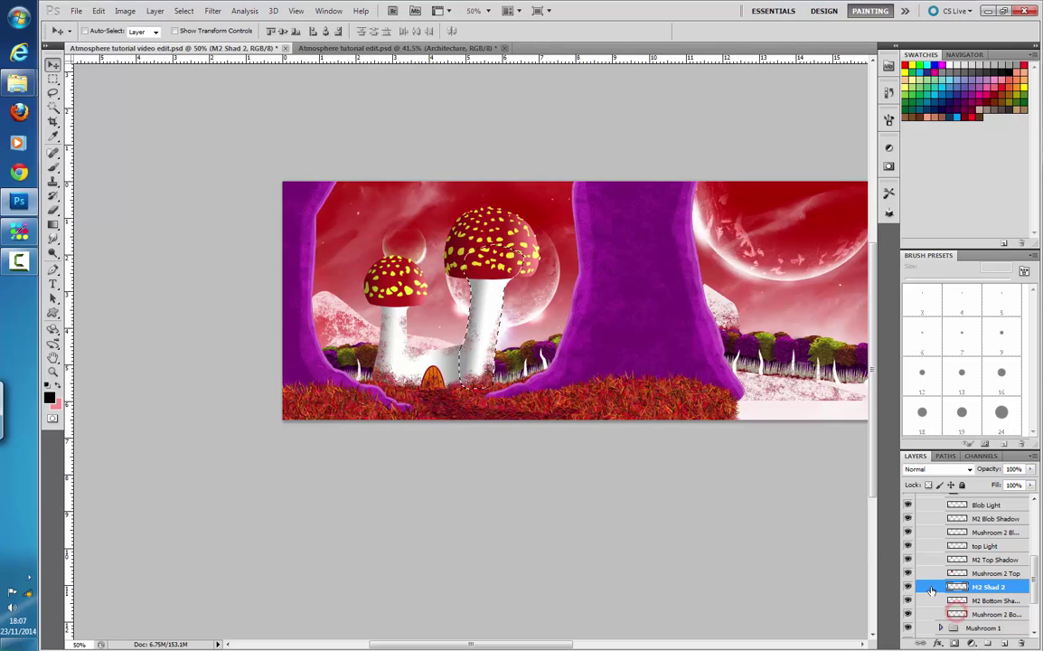
{"action": "left_click", "coordinate": [54, 225]}
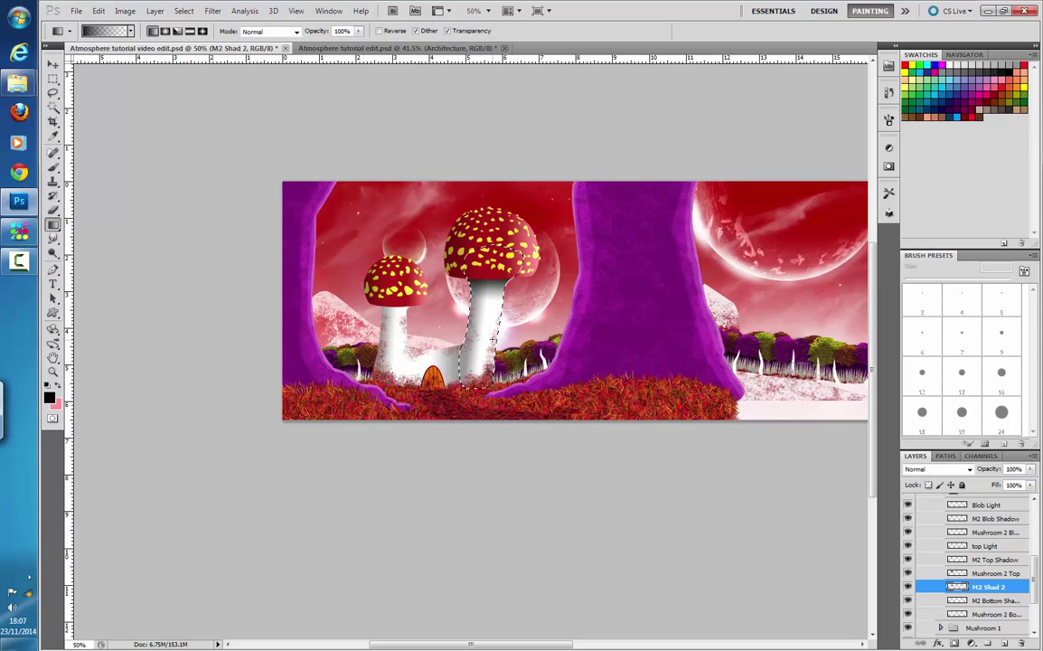
{"action": "left_click", "coordinate": [1015, 468]}
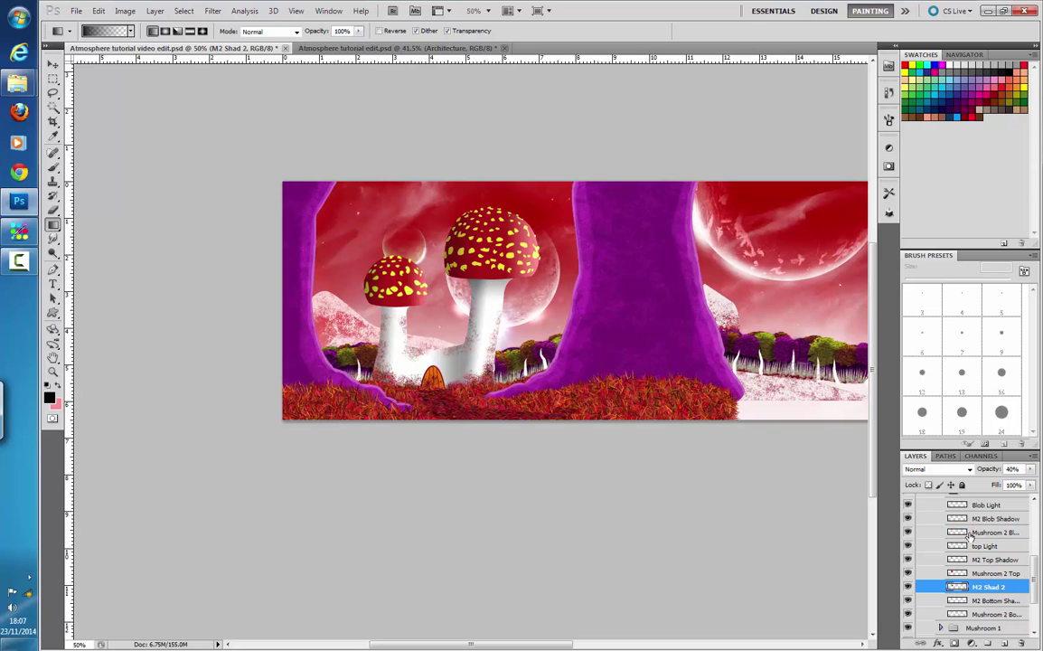
- Collapse the Mushroom 2 group and add a new layer above Bottom Shadow in the Mushroom 1 group
{"action": "left_click_drag", "start_coordinate": [1032, 565], "coordinate": [1033, 542]}
{"action": "left_click", "coordinate": [940, 564]}
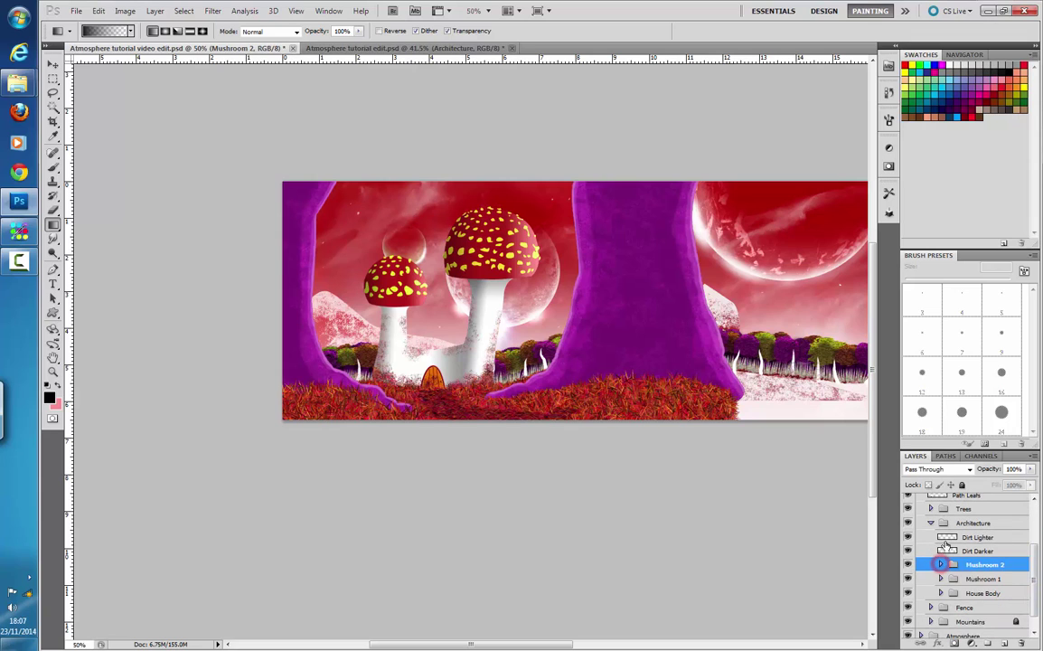
{"action": "left_click", "coordinate": [940, 579]}
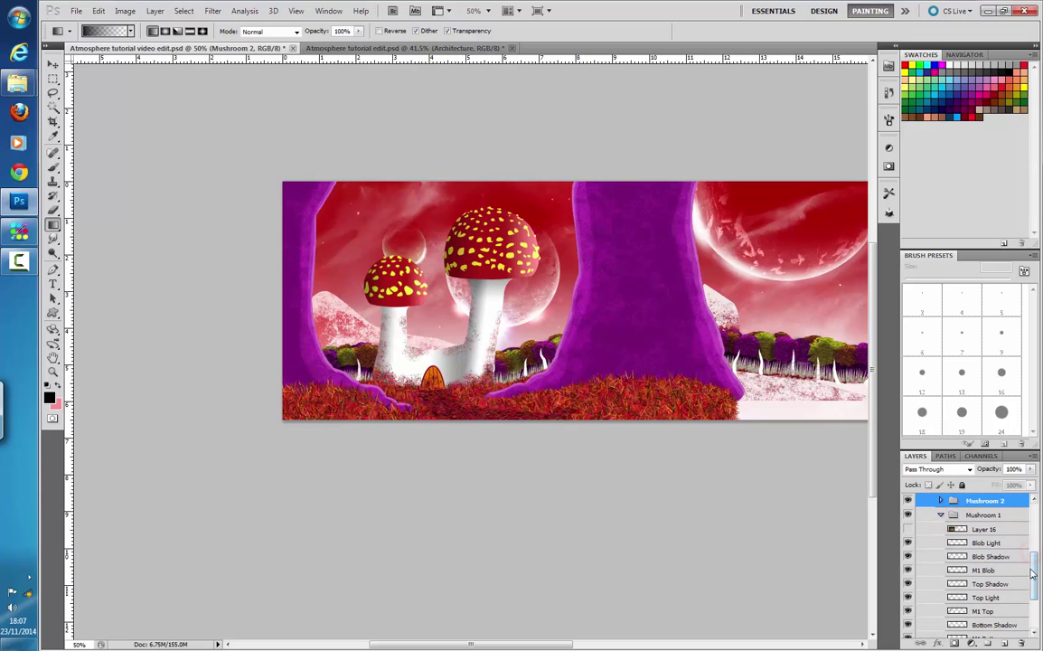
{"action": "left_click_drag", "start_coordinate": [1032, 566], "coordinate": [1034, 601]}
{"action": "left_click", "coordinate": [994, 547]}
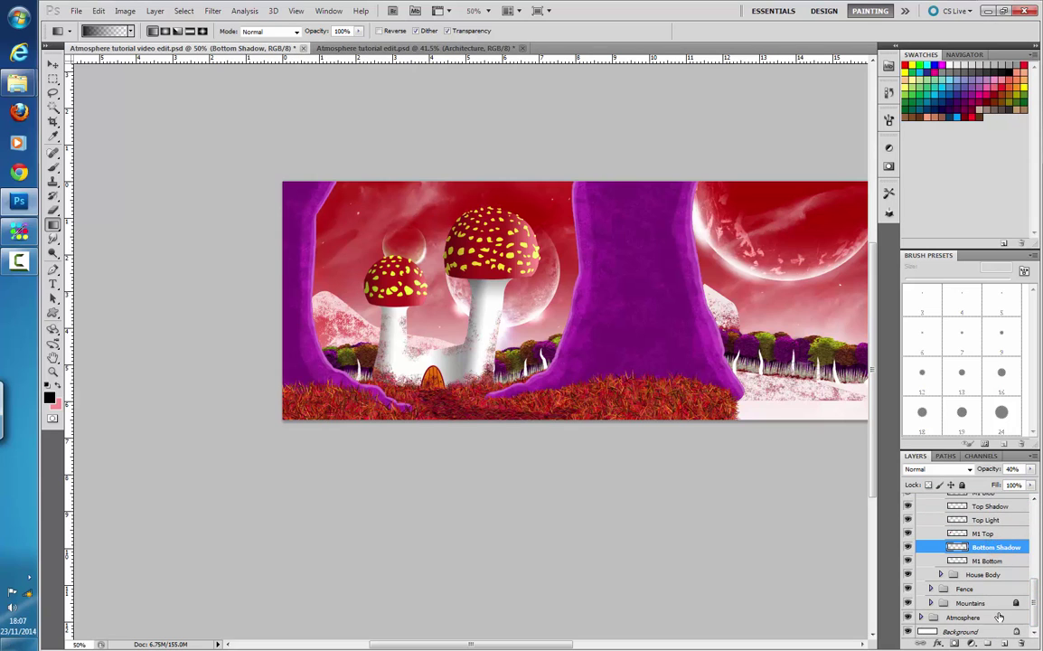
{"action": "left_click", "coordinate": [1005, 644]}
- Rename the new layer in the Mushroom 1 group as M1 Bottom Shad2
{"action": "double_click", "coordinate": [997, 546]}
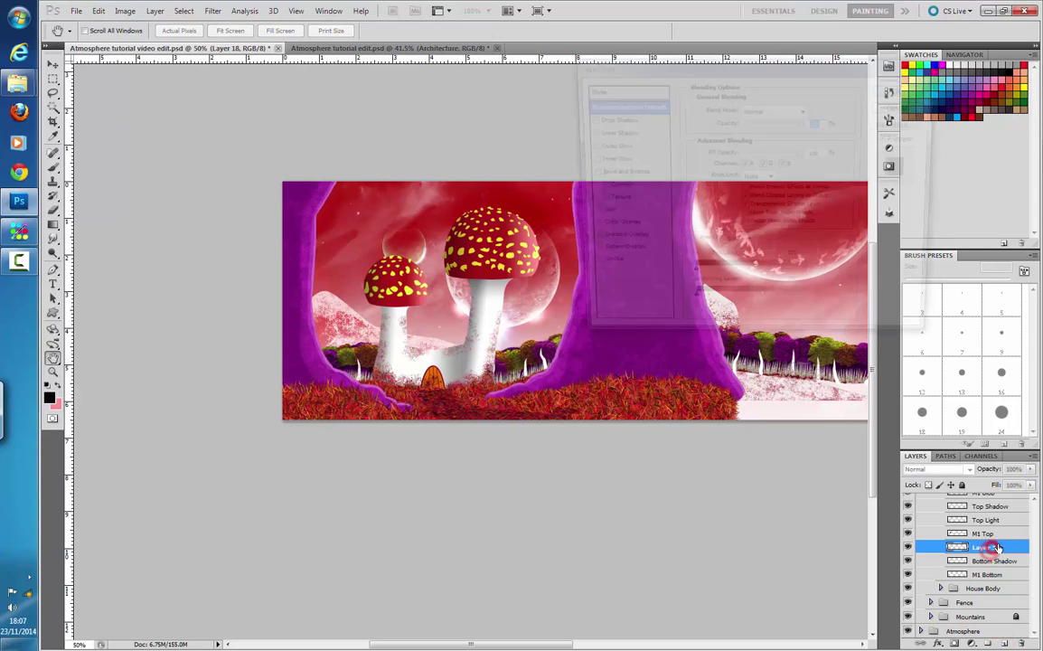
{"action": "key", "text": "Escape"}
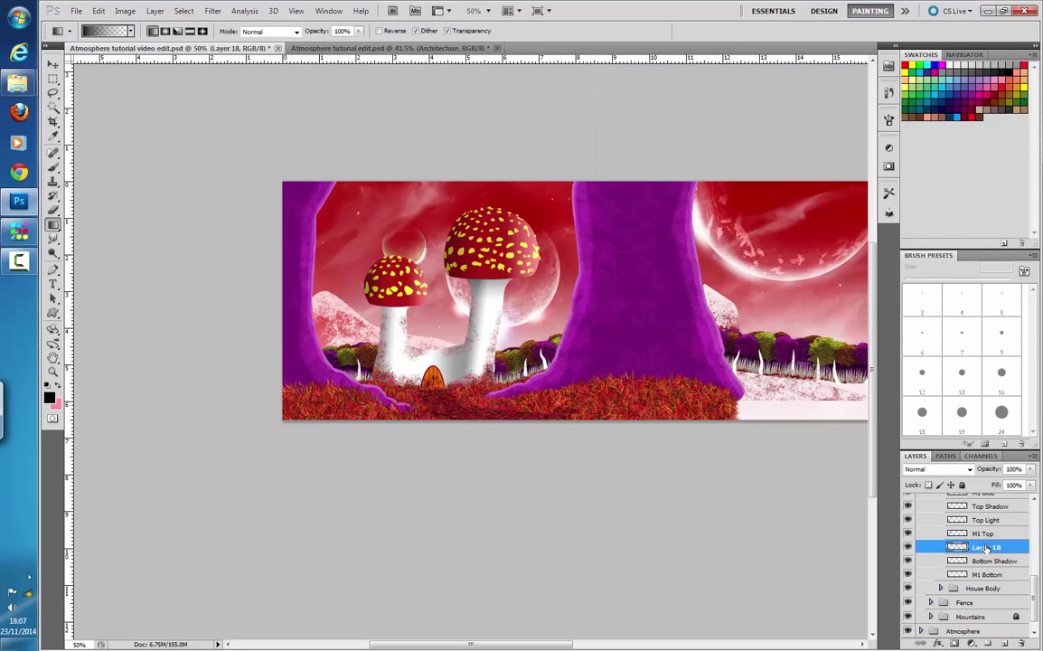
{"action": "double_click", "coordinate": [985, 547]}
{"action": "type", "text": "M"}
{"action": "type", "text": "2 Bottom Shado"}
{"action": "key", "text": "Return"}
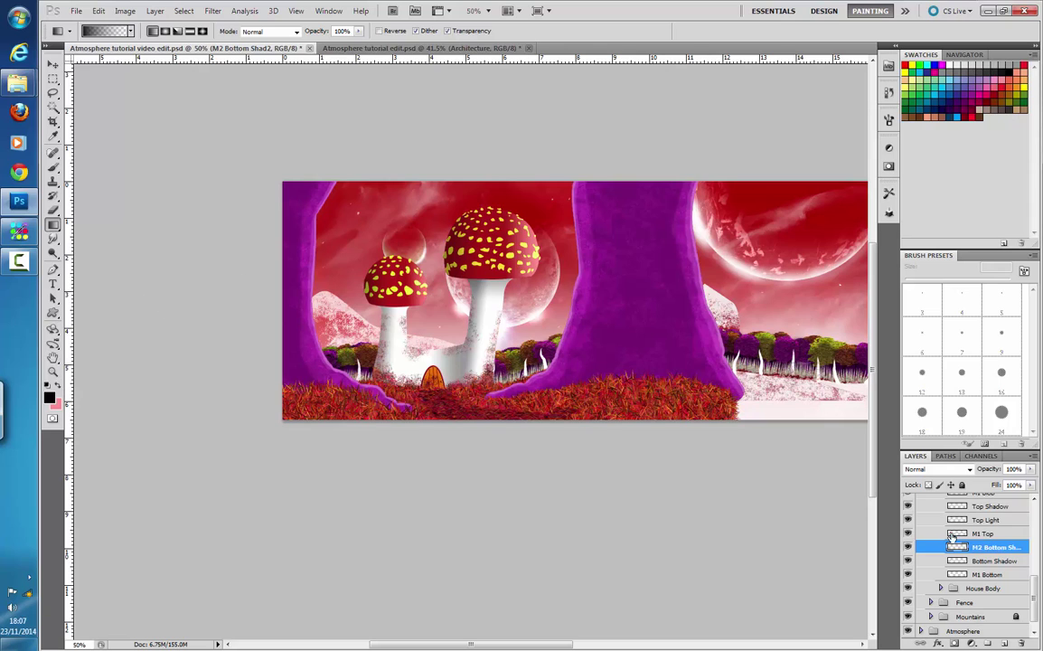
{"action": "double_click", "coordinate": [992, 545]}
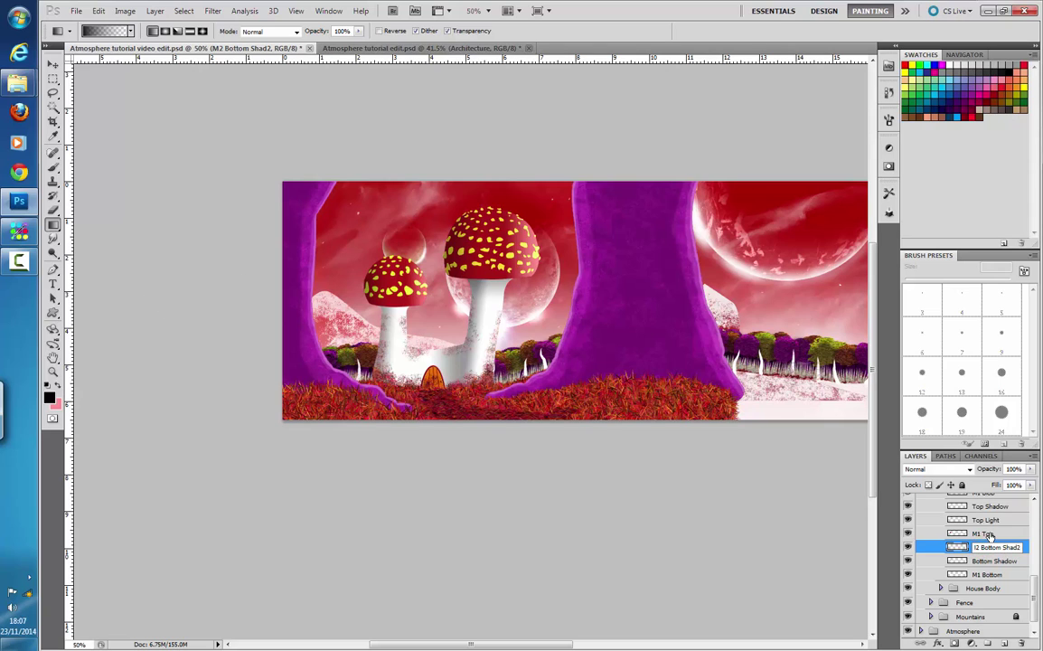
{"action": "type", "text": "1"}
{"action": "key", "text": "Return"}
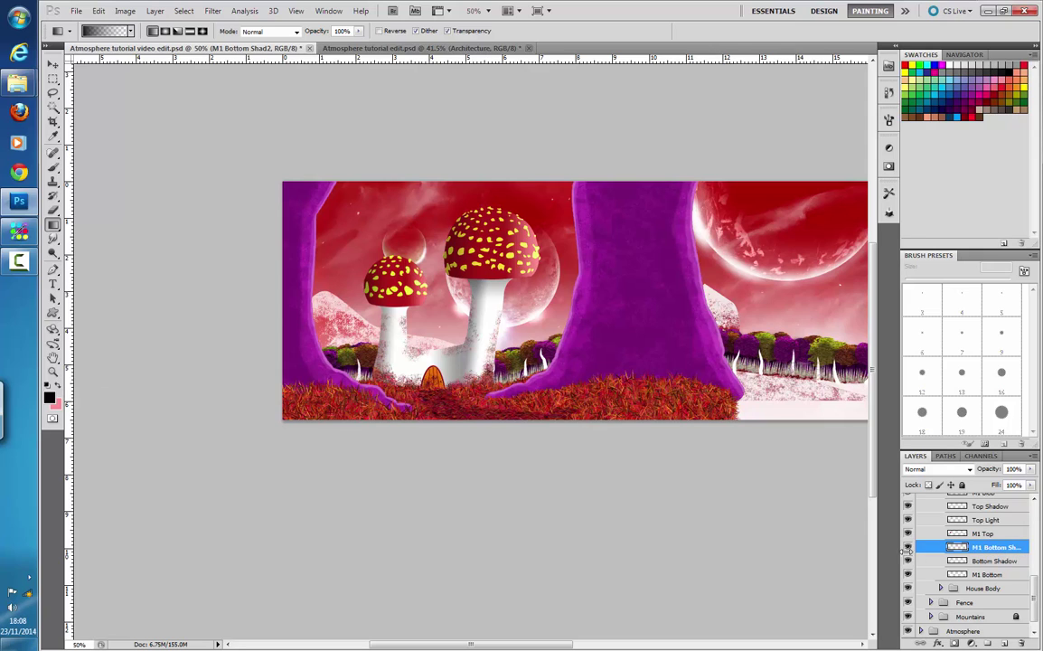
- Shade the small mushroom's stem below its cap with a black-to-transparent gradient inside the M1 Bottom outline, at 40% layer opacity, and deselect
{"action": "left_click", "coordinate": [962, 573], "text": "ctrl"}
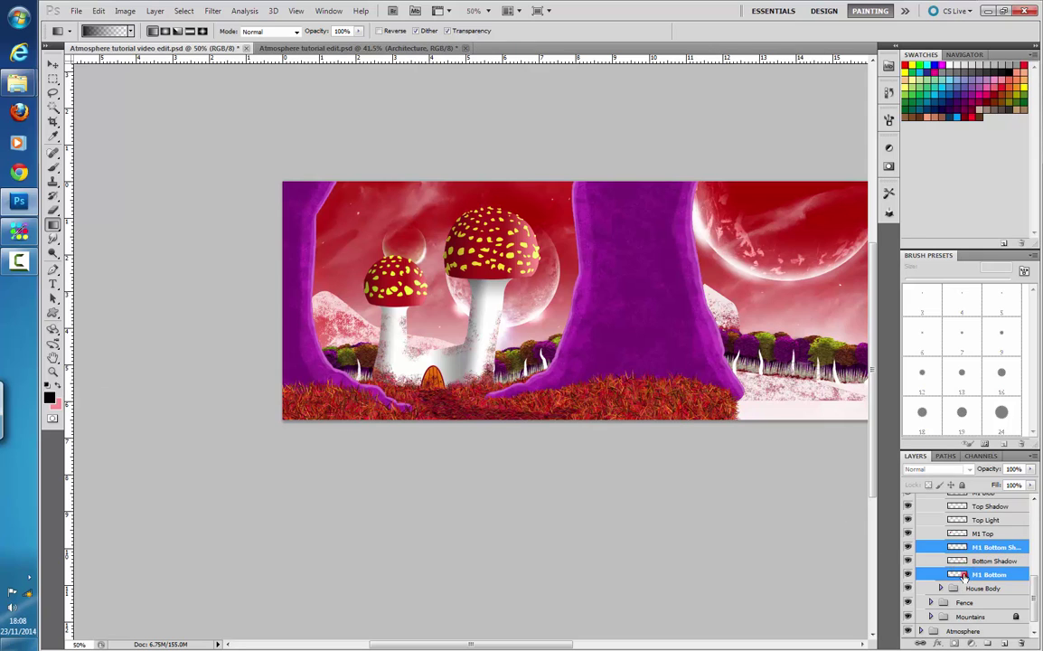
{"action": "left_click", "coordinate": [963, 575]}
{"action": "left_click", "coordinate": [991, 548]}
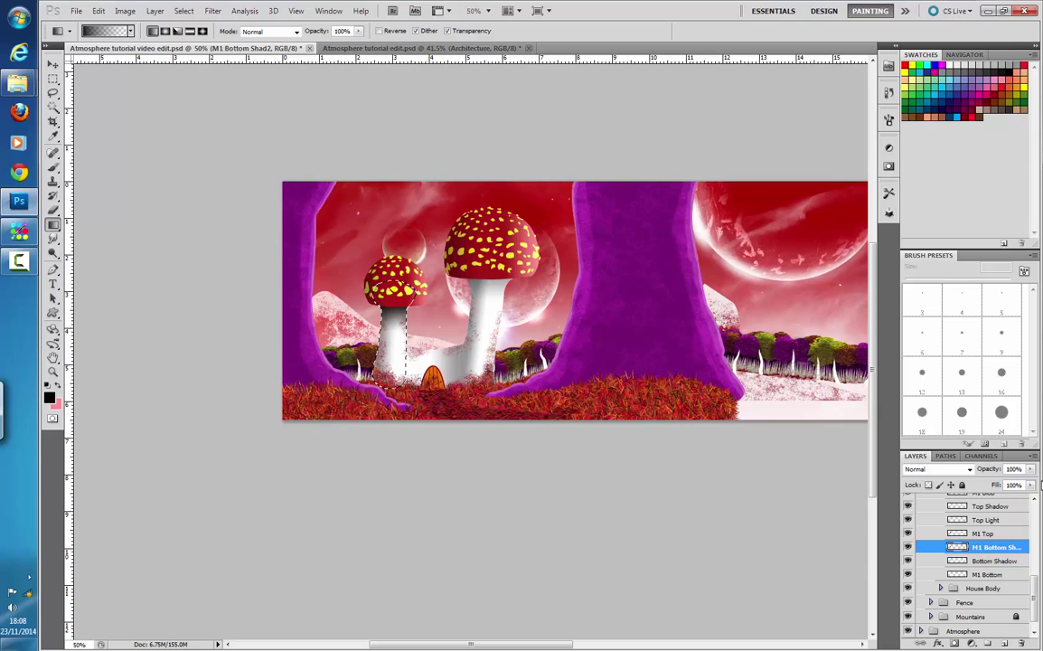
{"action": "left_click", "coordinate": [1016, 469]}
{"action": "type", "text": "40"}
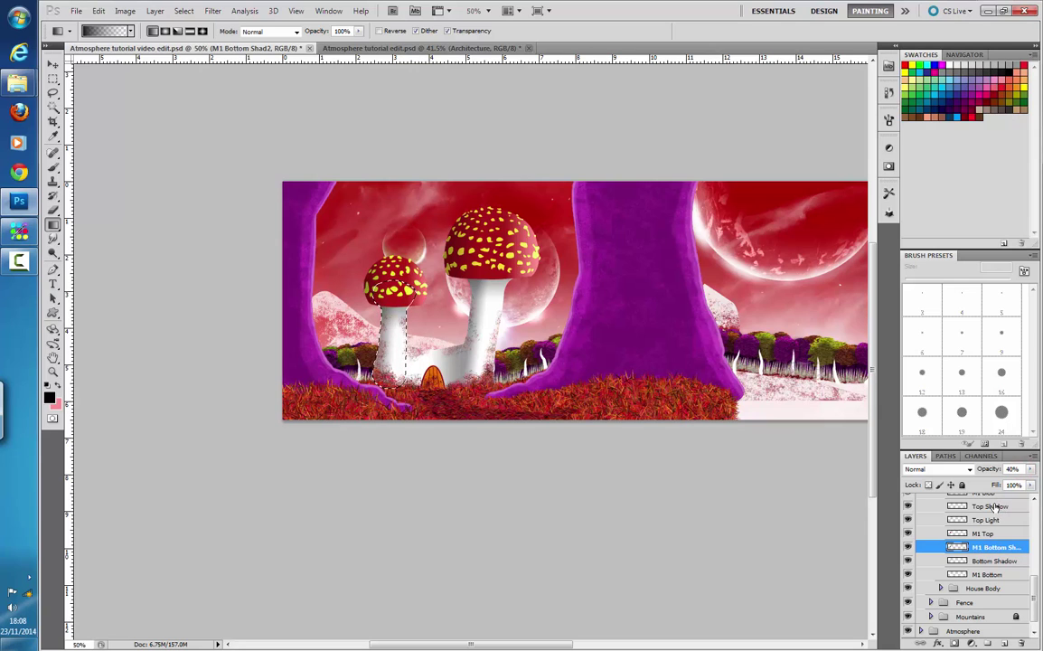
{"action": "key", "text": "ctrl+d"}
- Expand the House Body group, load the House Body copy outline as a selection and add a new layer above it
{"action": "left_click", "coordinate": [942, 589]}
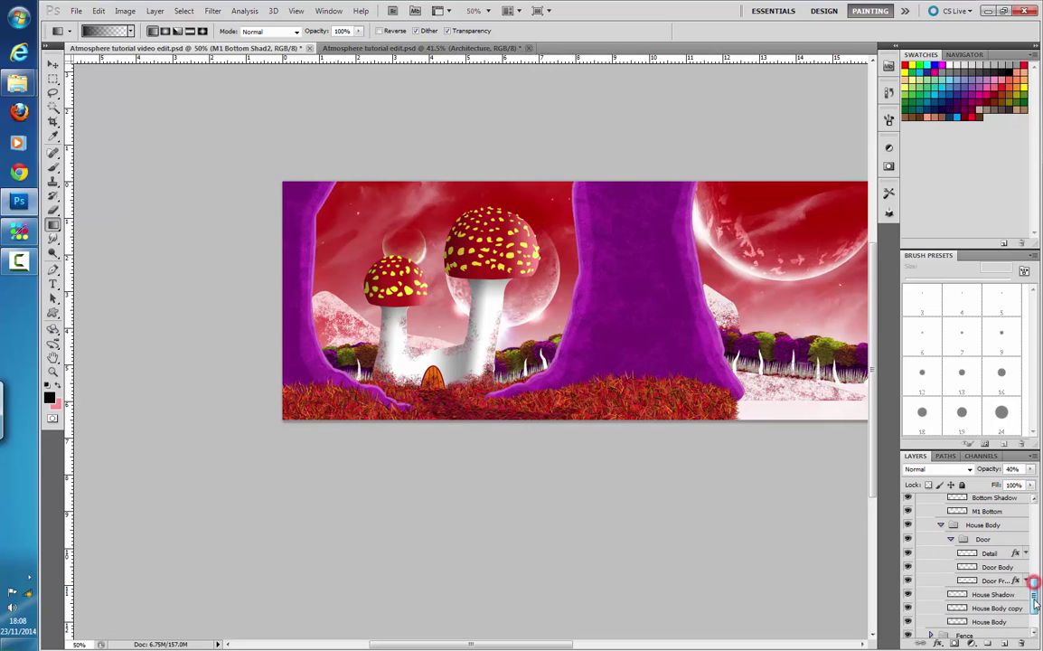
{"action": "left_click", "coordinate": [991, 567]}
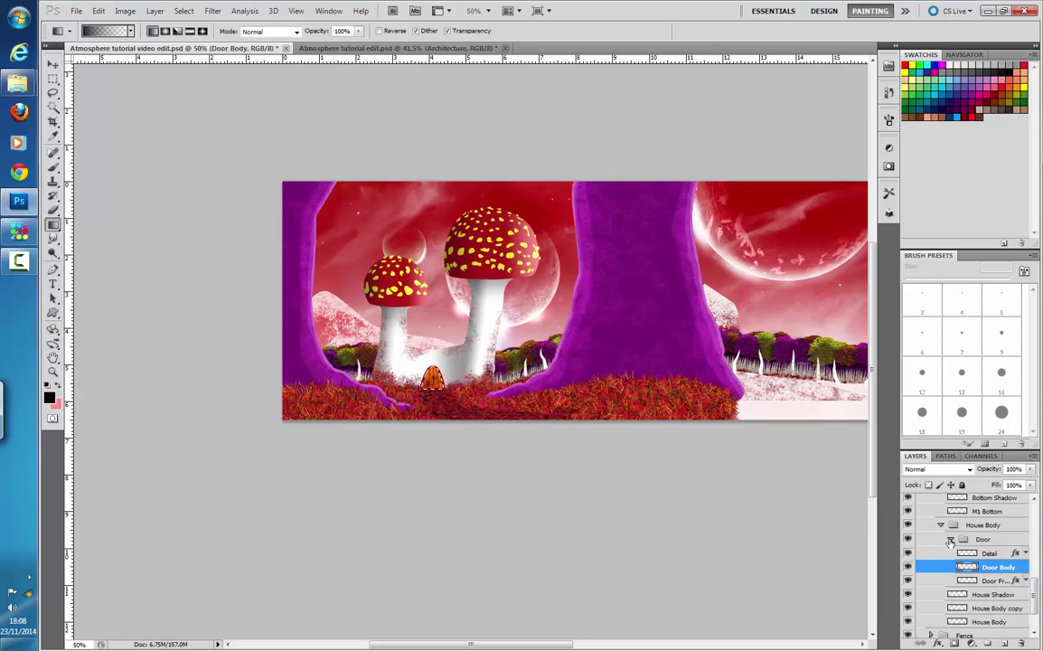
{"action": "left_click", "coordinate": [954, 540]}
{"action": "left_click", "coordinate": [957, 596]}
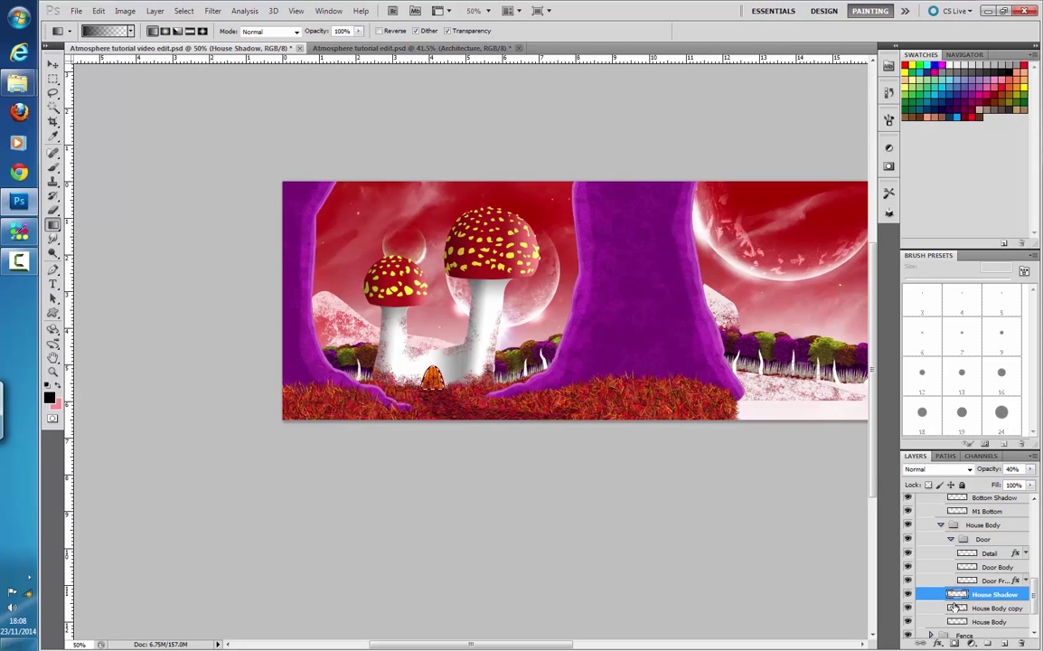
{"action": "left_click", "coordinate": [958, 608]}
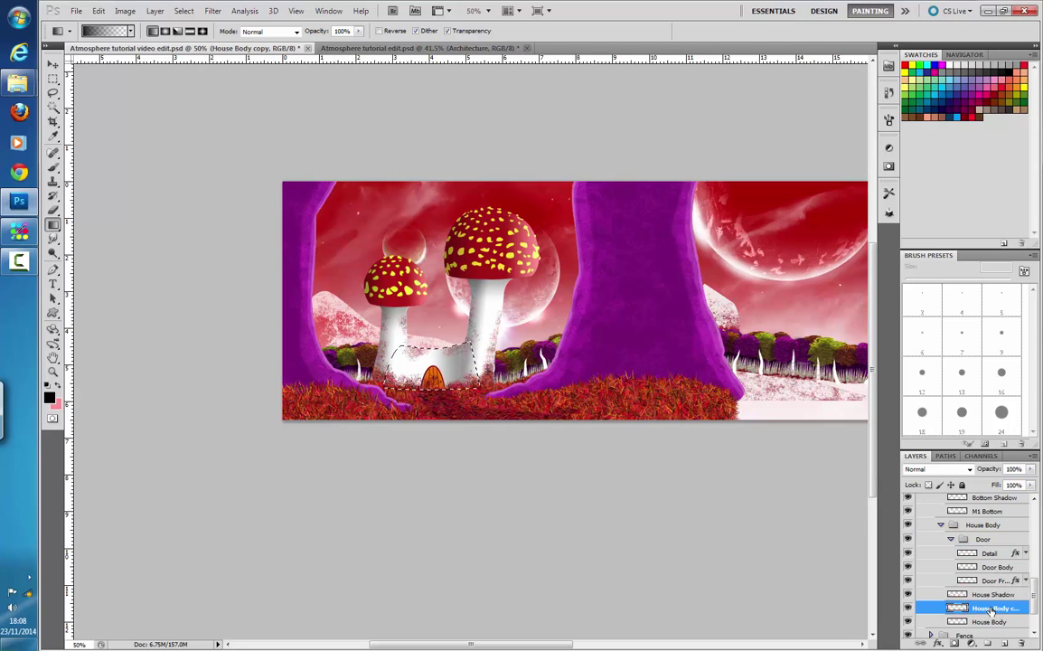
{"action": "key", "text": "ctrl+j"}
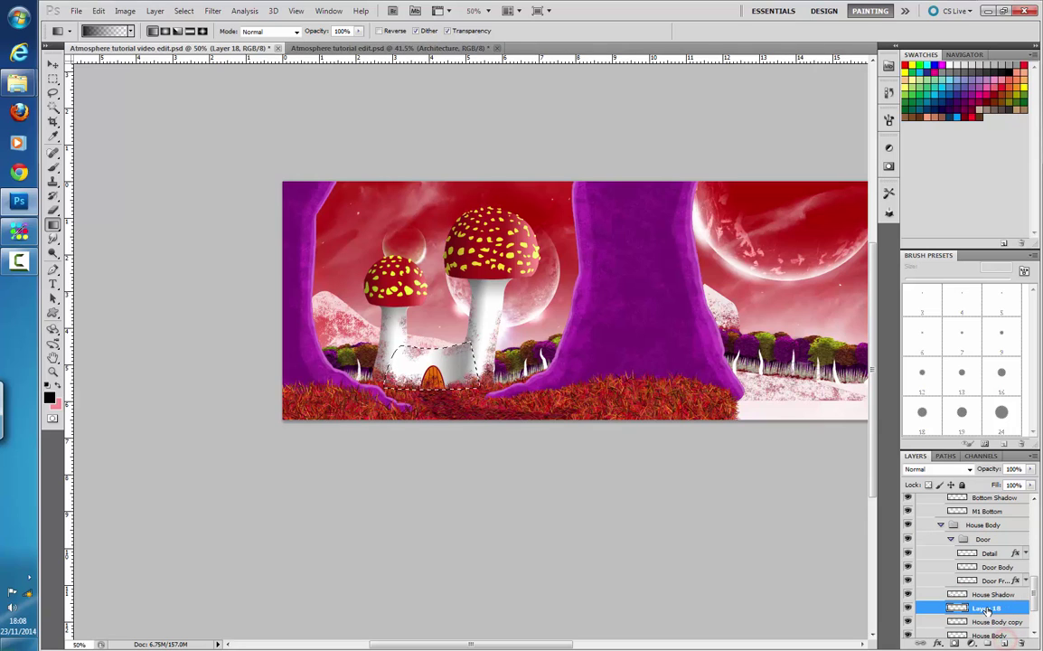
- Move Layer 18 to the top of the House Body group, above the Door group
{"action": "left_click_drag", "start_coordinate": [988, 609], "coordinate": [987, 592]}
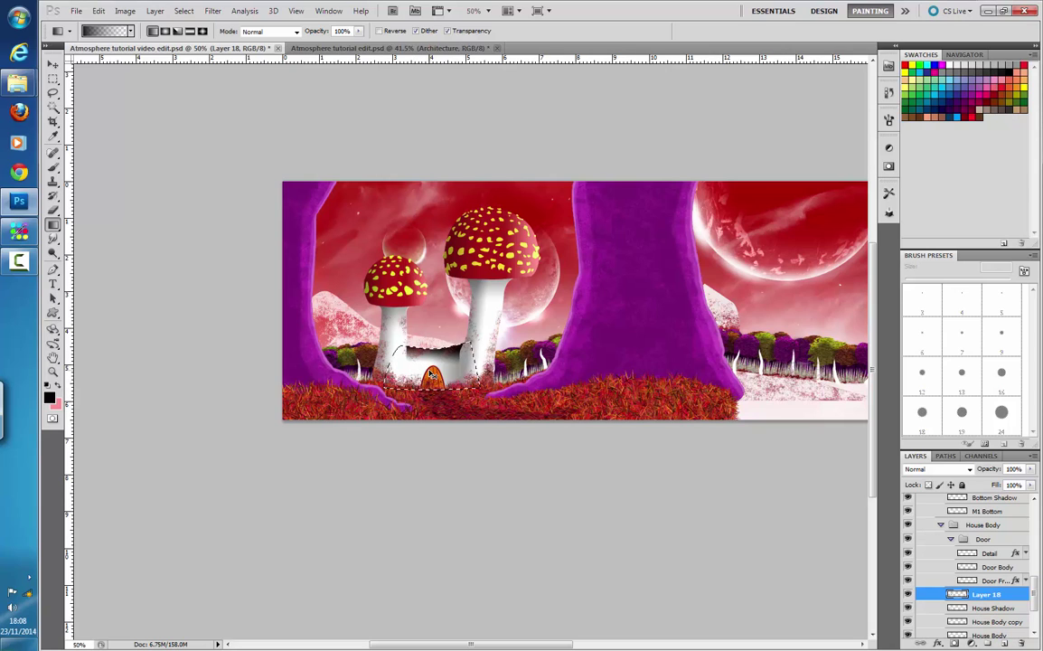
{"action": "left_click_drag", "start_coordinate": [977, 595], "coordinate": [982, 535]}
{"action": "scroll", "coordinate": [1036, 558], "scroll_direction": "up", "scroll_amount": 3}
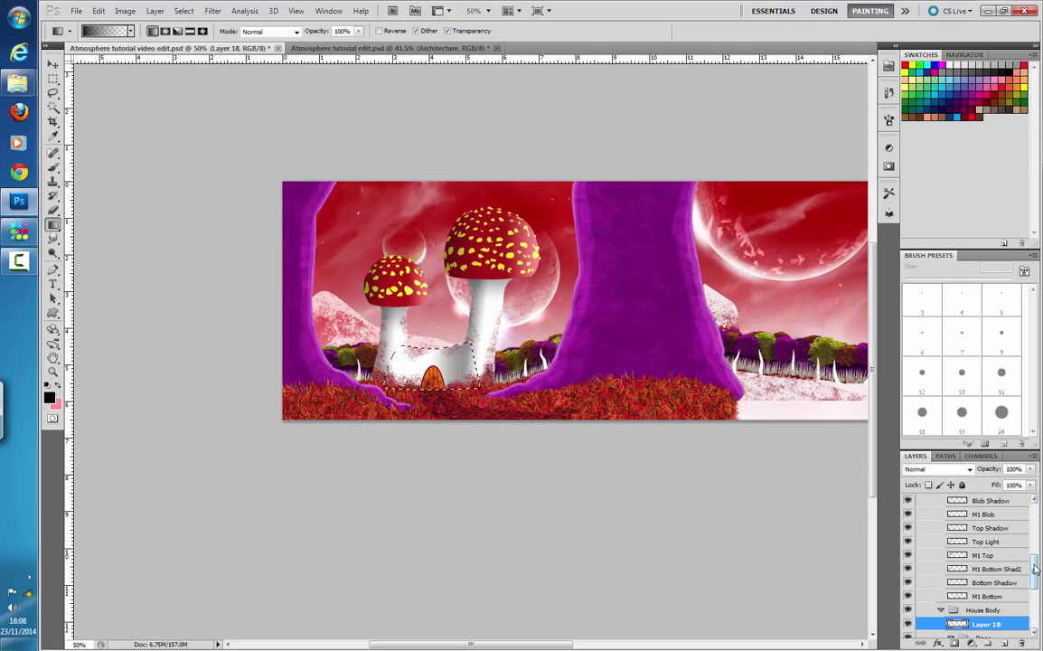
{"action": "left_click_drag", "start_coordinate": [1033, 567], "coordinate": [1032, 584]}
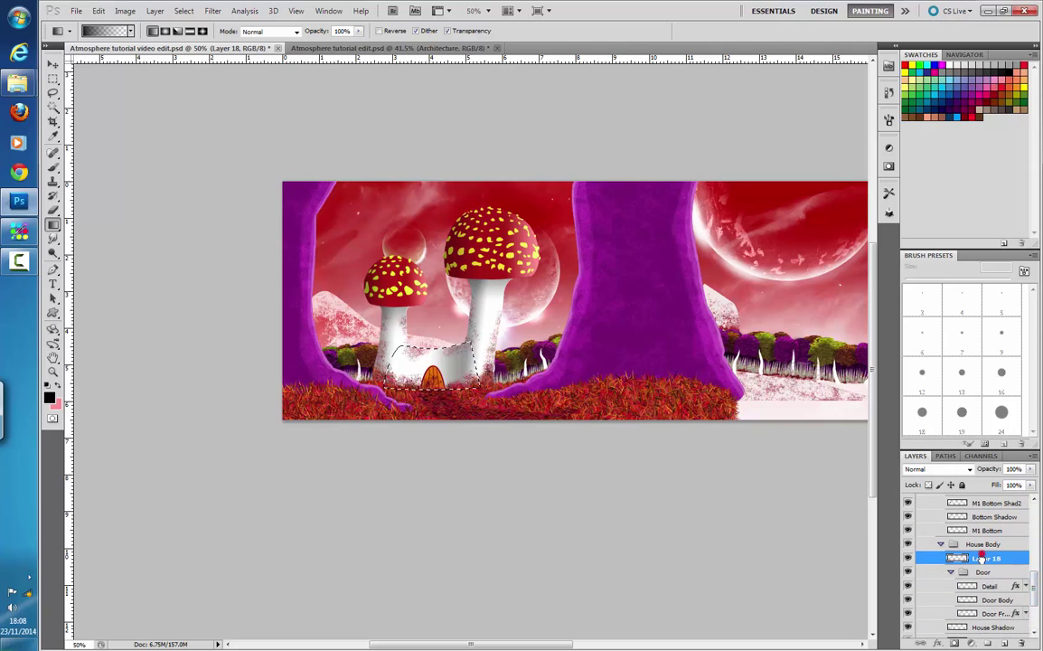
- Shade the upper part of the house body with a black-to-transparent gradient on Layer 18, set its opacity to 40% and deselect
{"action": "double_click", "coordinate": [986, 558]}
{"action": "key", "text": "Return"}
{"action": "double_click", "coordinate": [1016, 468]}
{"action": "type", "text": "40"}
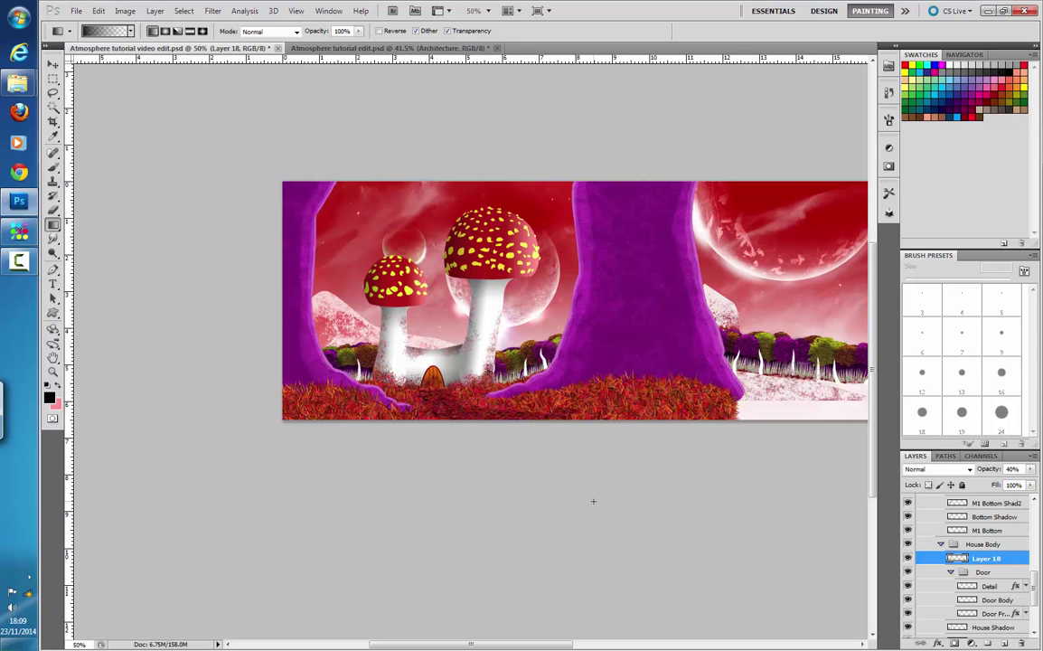
- Check the house shading up close and rename Layer 18 as How Shadow
{"action": "key", "text": "ctrl+plus"}
{"action": "key", "text": "ctrl+plus"}
{"action": "key", "text": "ctrl+plus"}
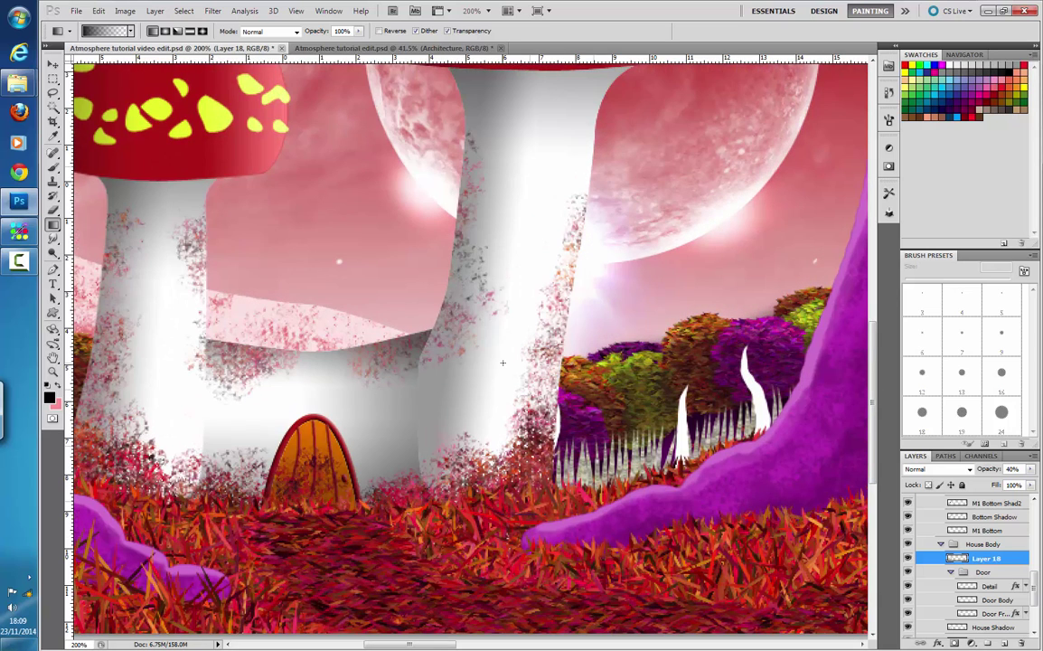
{"action": "key", "text": "ctrl+minus"}
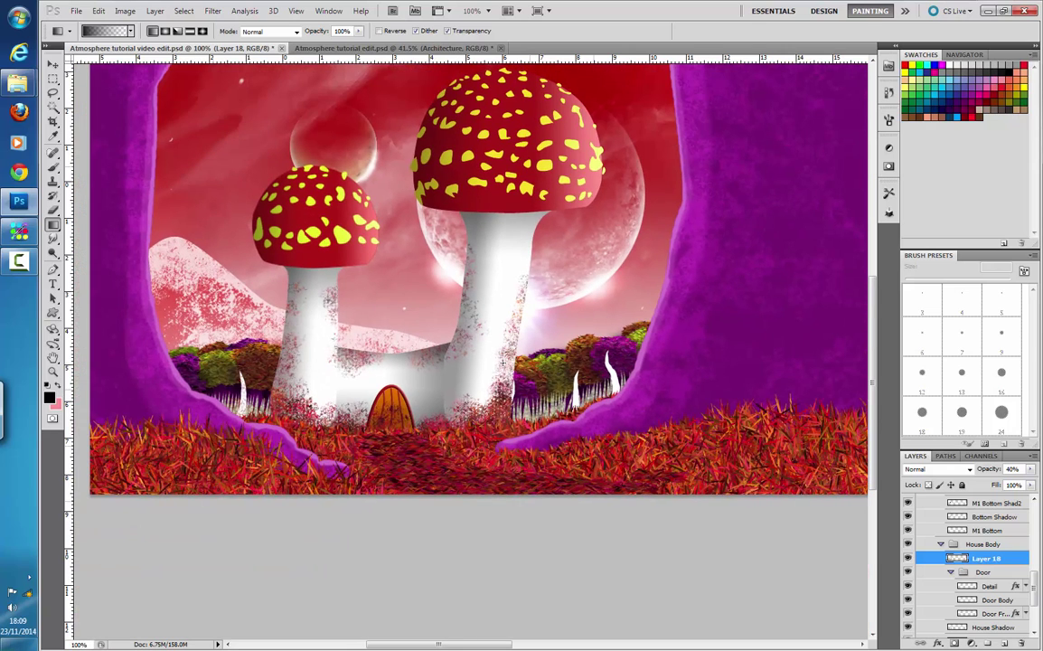
{"action": "double_click", "coordinate": [987, 558]}
{"action": "type", "text": "How Shadow"}
{"action": "key", "text": "Return"}
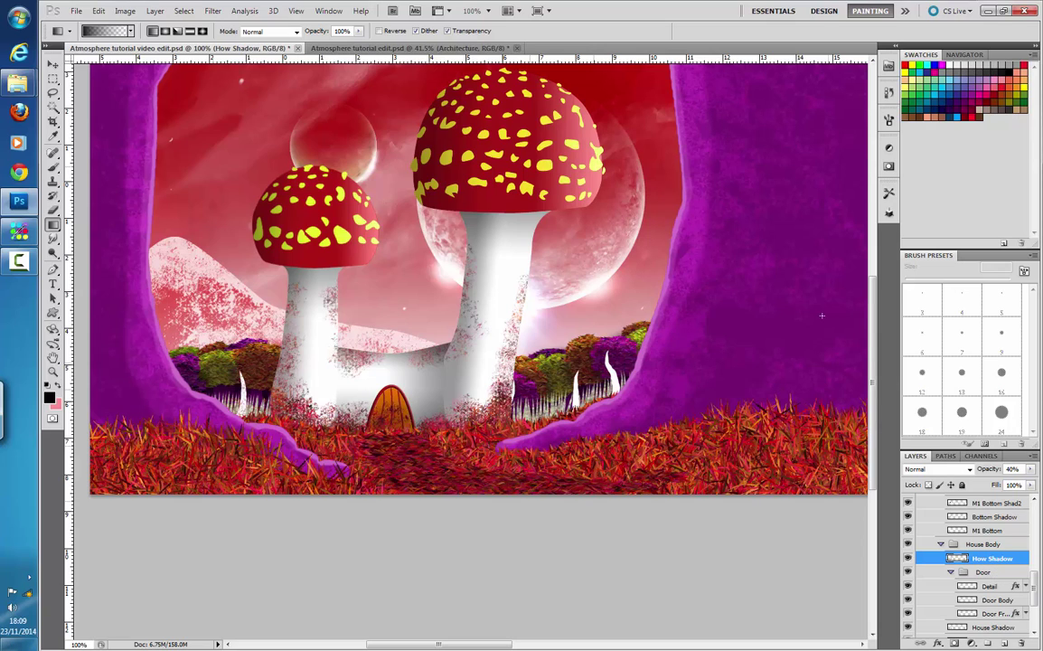
- Compare the house body with and without its shading by toggling the visibility of the How Shadow layer
{"action": "left_click", "coordinate": [909, 559]}
{"action": "left_click", "coordinate": [909, 561]}
{"action": "left_click", "coordinate": [909, 563]}
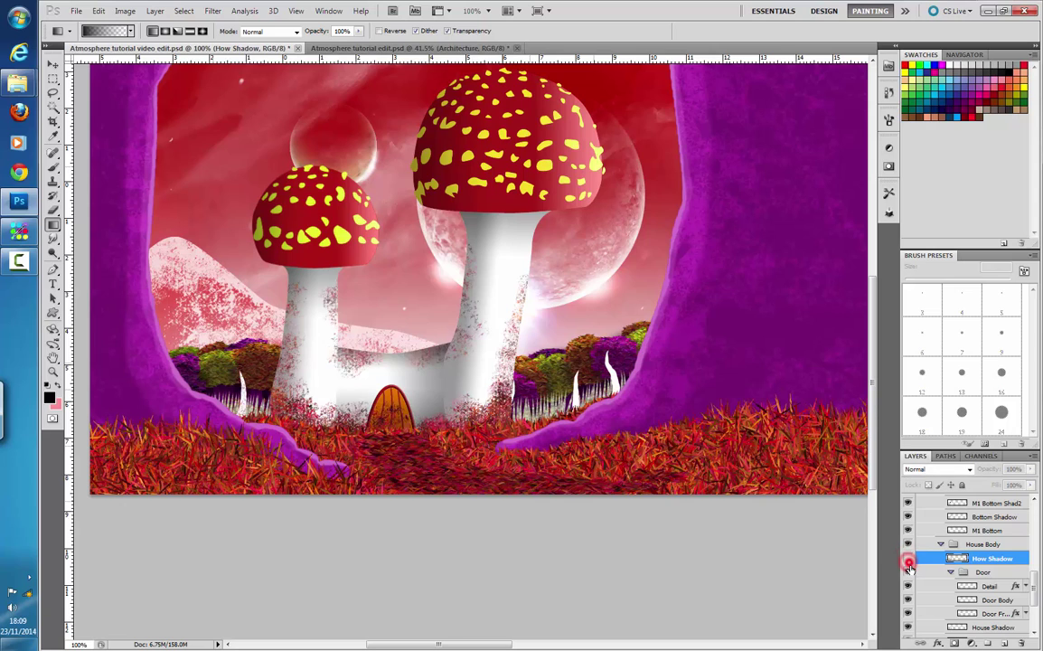
{"action": "left_click", "coordinate": [911, 565]}
{"action": "left_click", "coordinate": [908, 558]}
{"action": "left_click", "coordinate": [907, 571]}
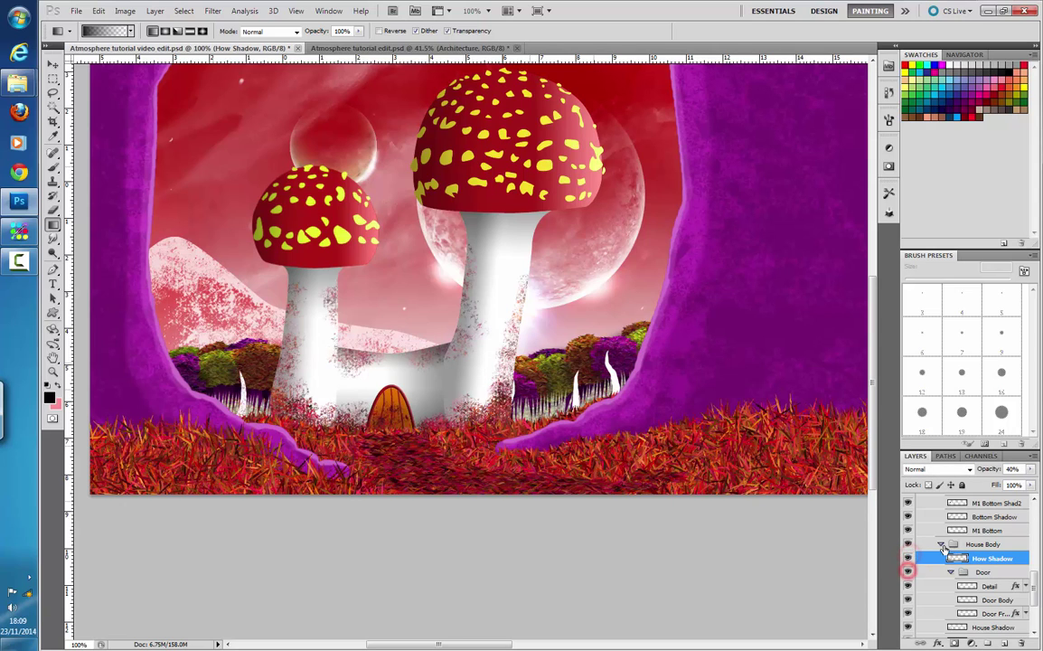
- Collapse the House Body and Mushroom 1 groups, expand Mushroom 2 and select its stem layer, Mushroom 2 Bottom
{"action": "left_click", "coordinate": [941, 544]}
{"action": "left_click_drag", "start_coordinate": [1035, 598], "coordinate": [1035, 586]}
{"action": "scroll", "coordinate": [1035, 586], "scroll_direction": "up", "scroll_amount": 1}
{"action": "left_click", "coordinate": [1003, 576]}
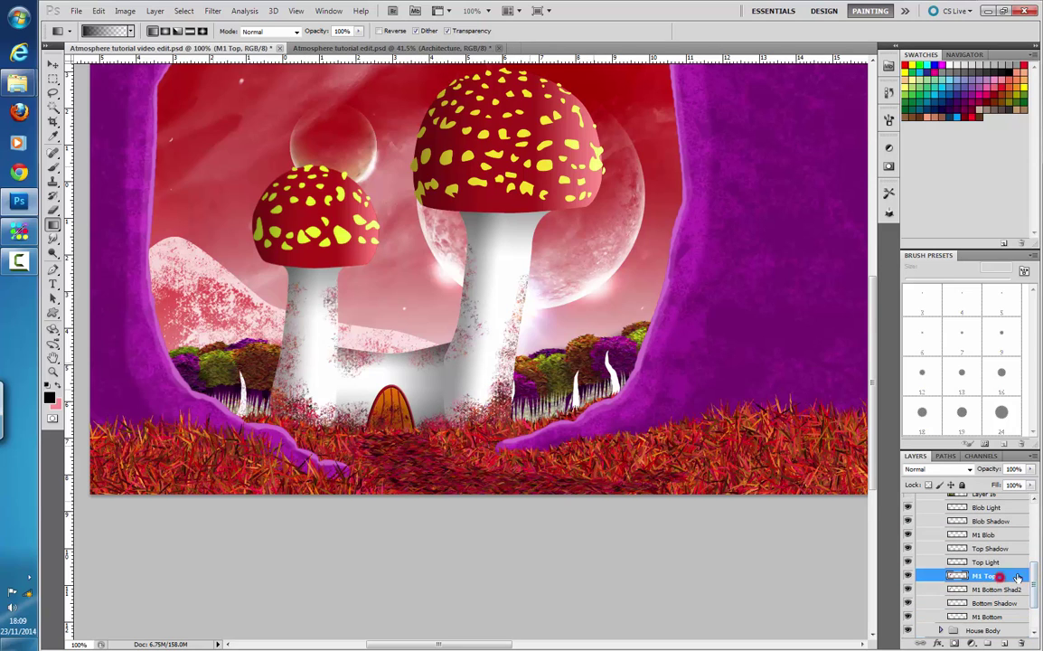
{"action": "left_click_drag", "start_coordinate": [1035, 585], "coordinate": [1037, 548]}
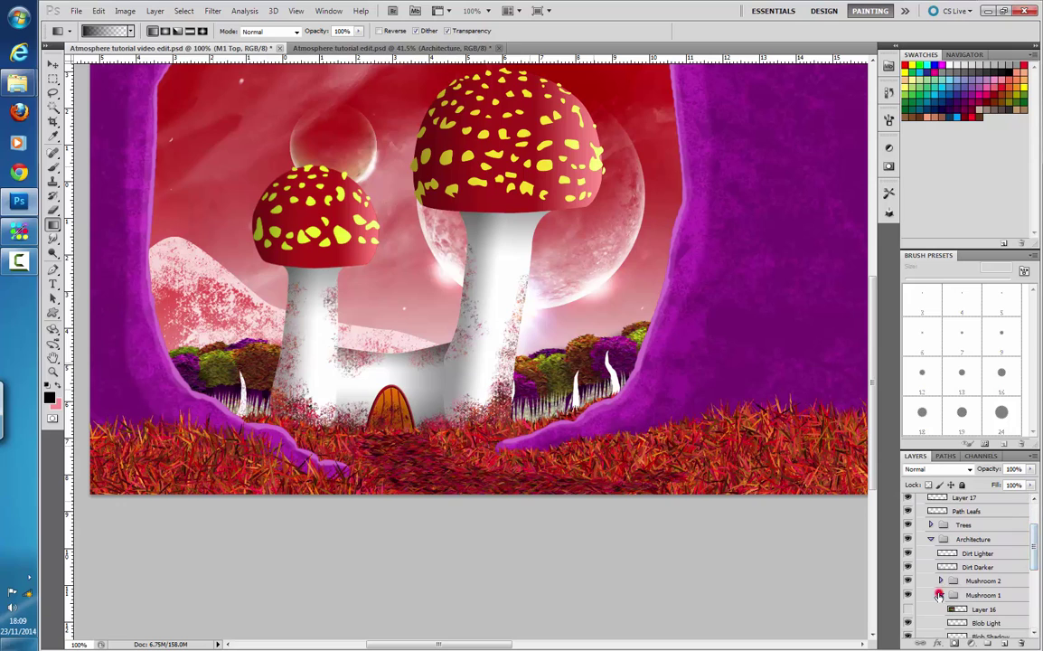
{"action": "left_click", "coordinate": [941, 581]}
{"action": "scroll", "coordinate": [1004, 588], "scroll_direction": "down", "scroll_amount": 5}
{"action": "left_click", "coordinate": [1004, 591]}
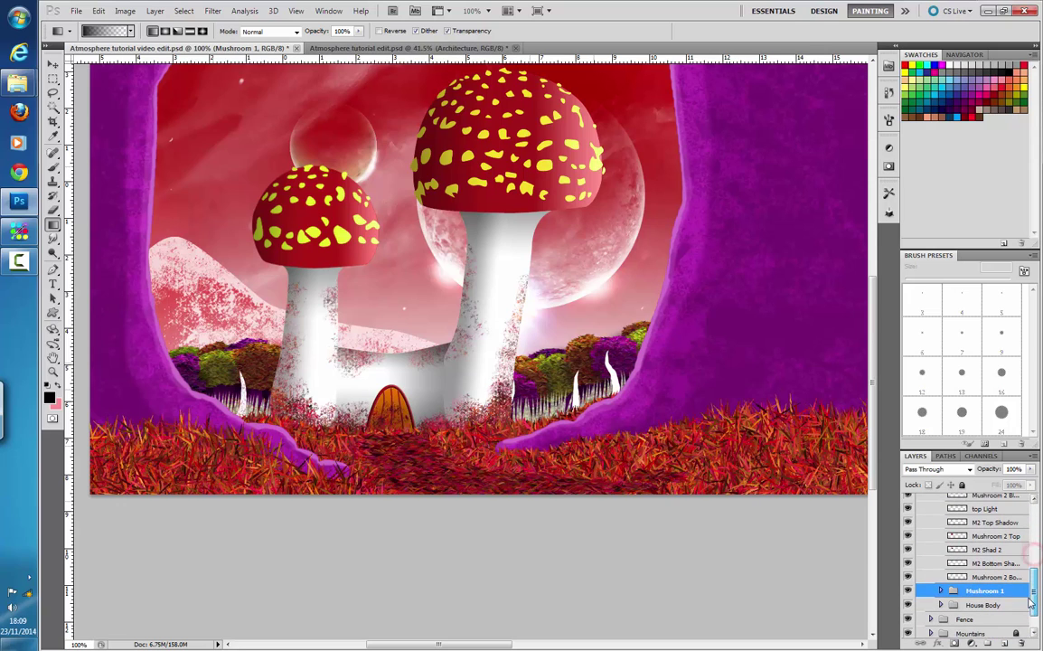
{"action": "left_click", "coordinate": [1004, 579]}
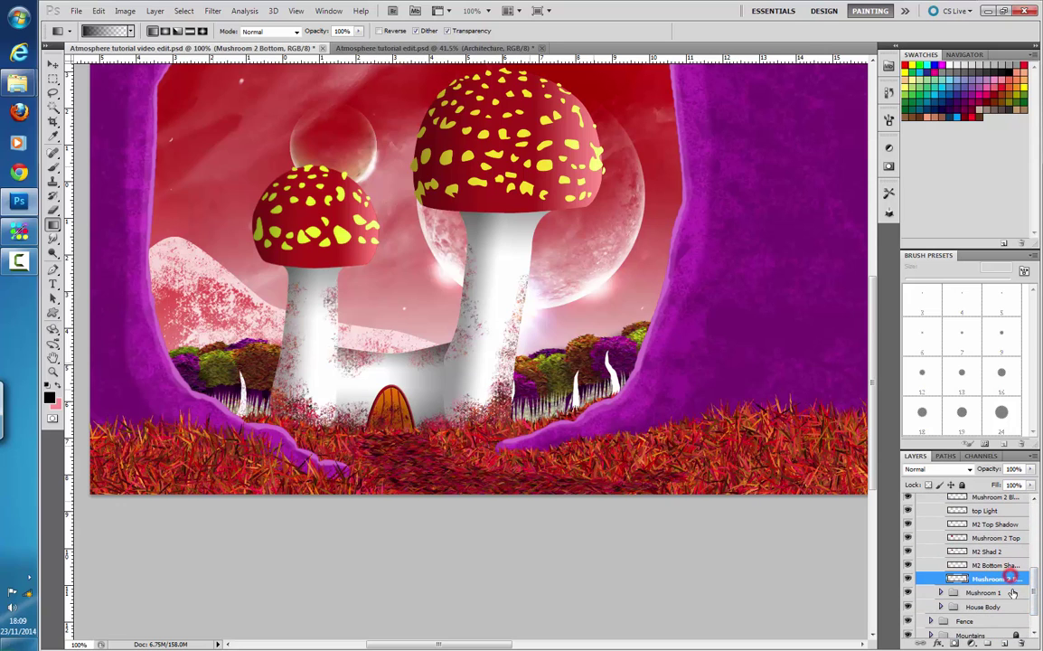
- Add a new layer directly above M2 Shad 2 in the Mushroom 2 group and name it M2 Shad 3
{"action": "left_click", "coordinate": [1005, 643]}
{"action": "left_click_drag", "start_coordinate": [999, 577], "coordinate": [994, 553]}
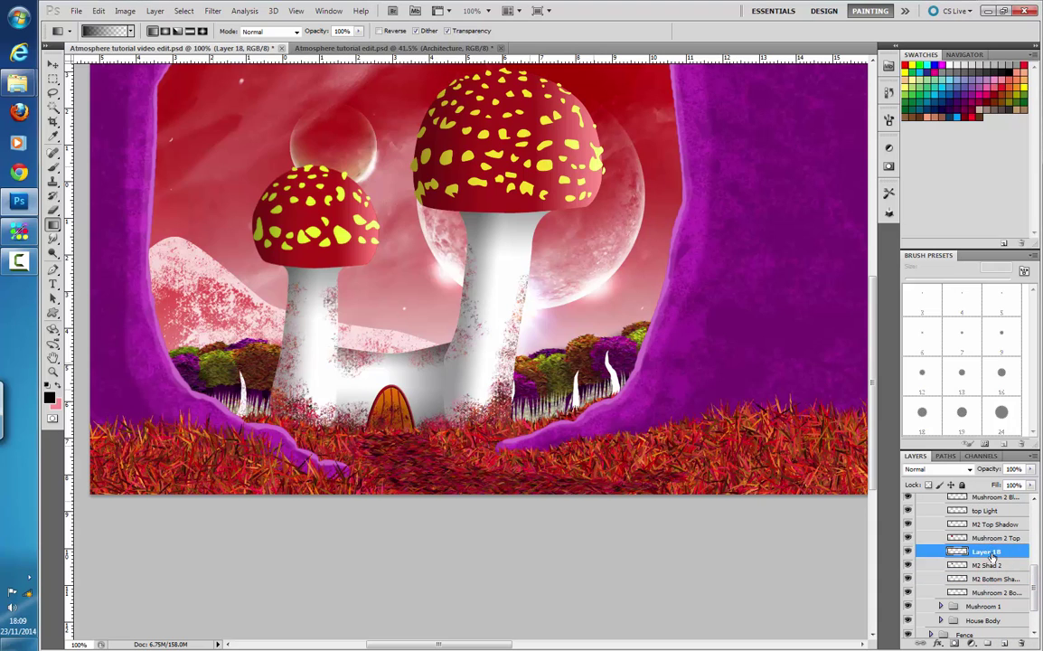
{"action": "double_click", "coordinate": [992, 551]}
{"action": "type", "text": "M2 Shad 3"}
{"action": "key", "text": "Return"}
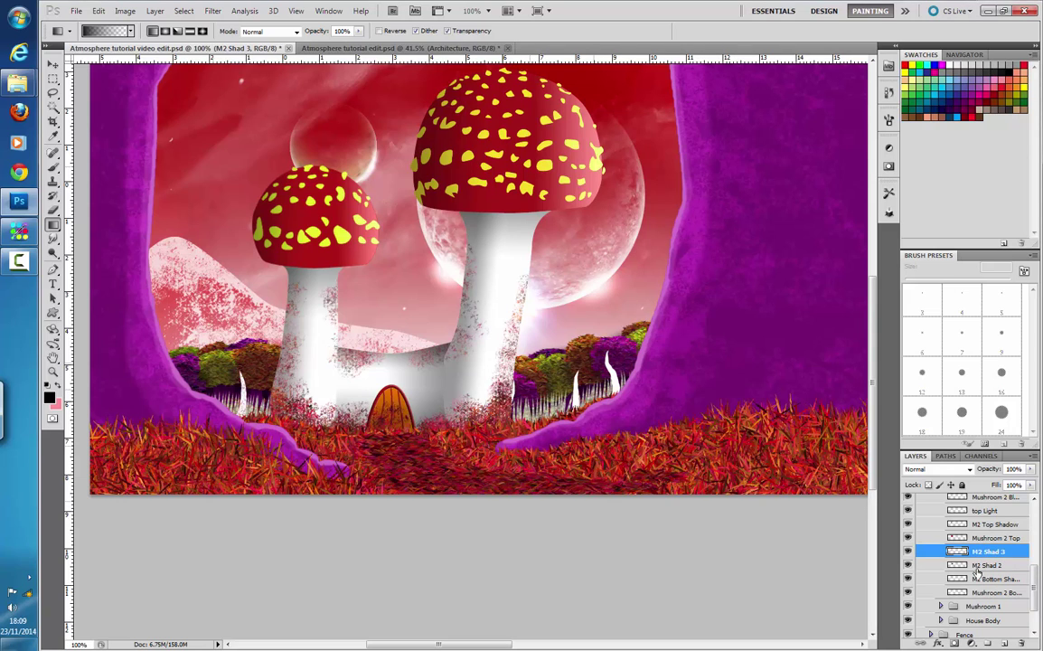
- Shade the lower inner edge of the tall mushroom's stem with a black-to-transparent gradient on M2 Shad 3, set the layer to 40% opacity and deselect
{"action": "left_click", "coordinate": [957, 592], "text": "ctrl"}
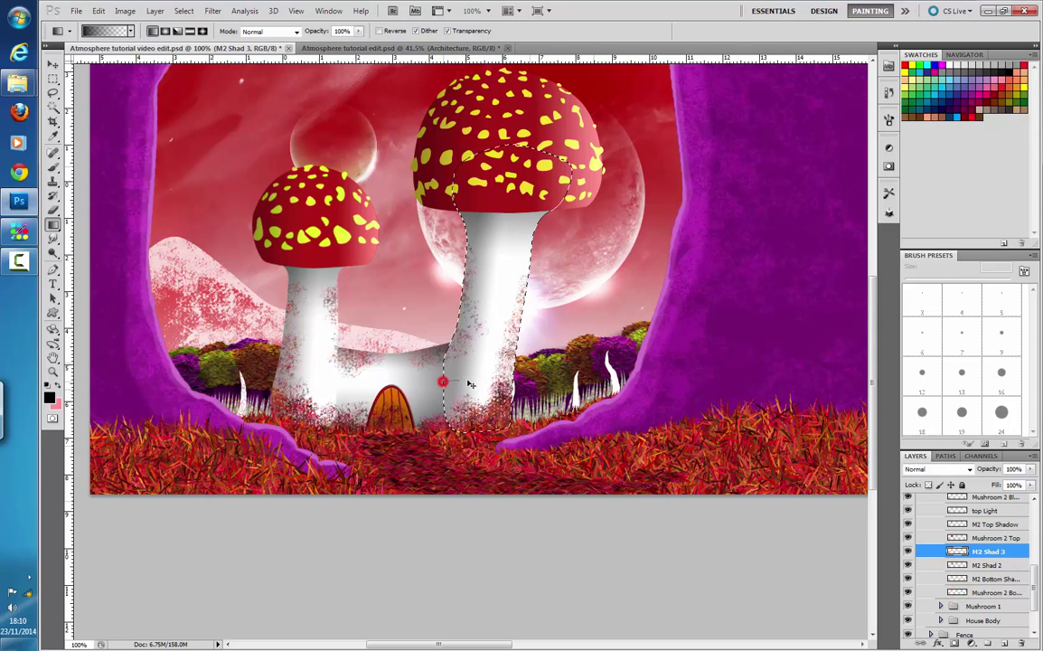
{"action": "left_click_drag", "start_coordinate": [468, 381], "coordinate": [476, 379]}
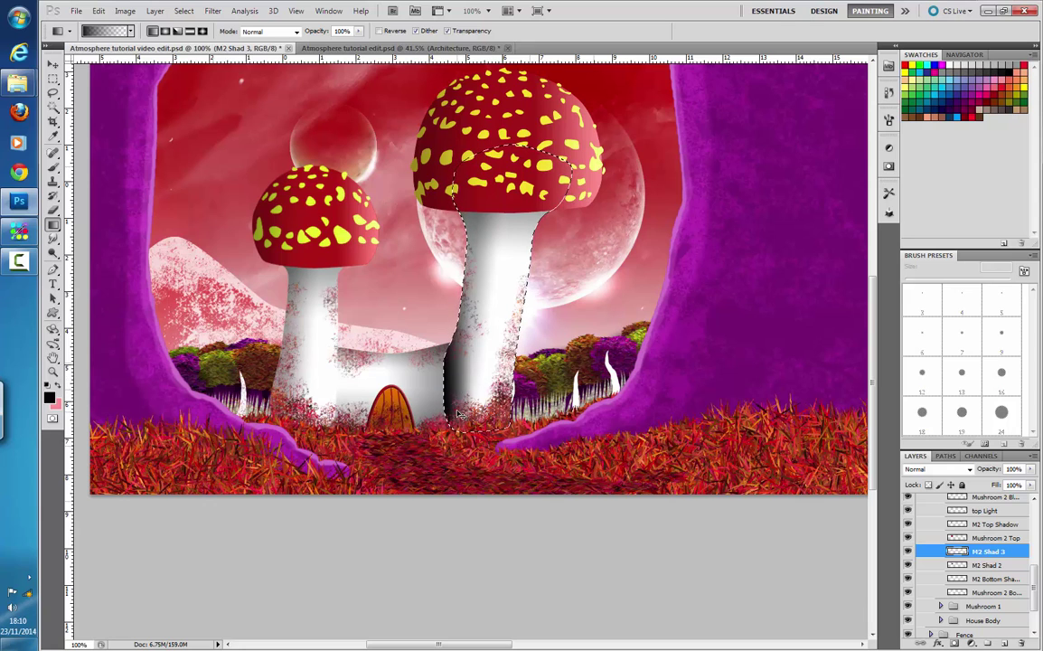
{"action": "key", "text": "ctrl+d"}
{"action": "key", "text": "ctrl+shift+d"}
{"action": "left_click_drag", "start_coordinate": [445, 354], "coordinate": [490, 356]}
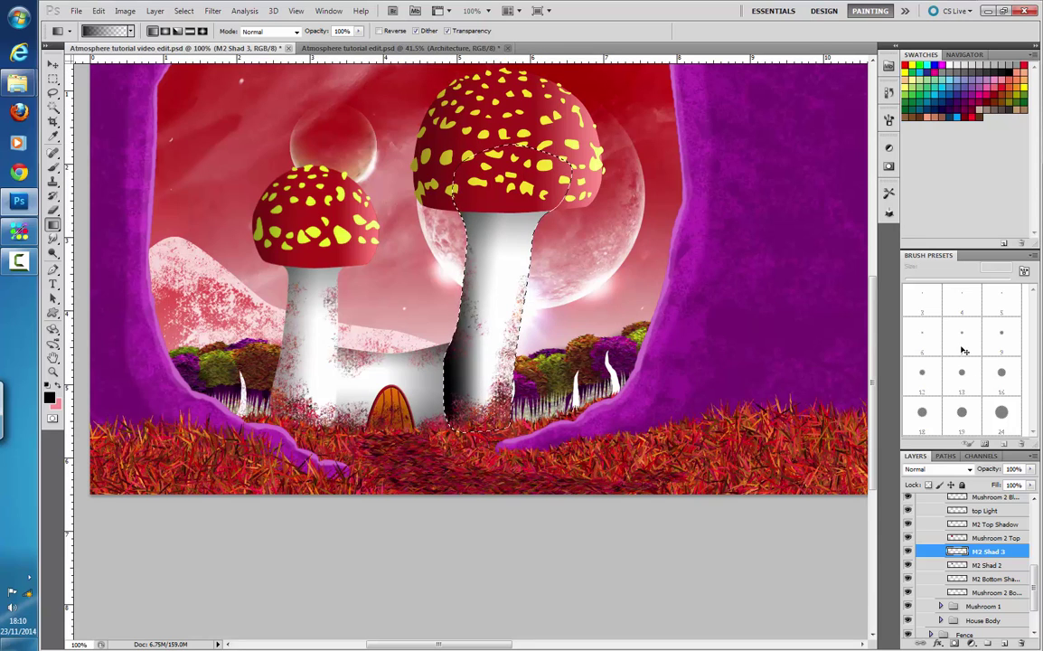
{"action": "left_click", "coordinate": [1017, 468]}
{"action": "type", "text": "40"}
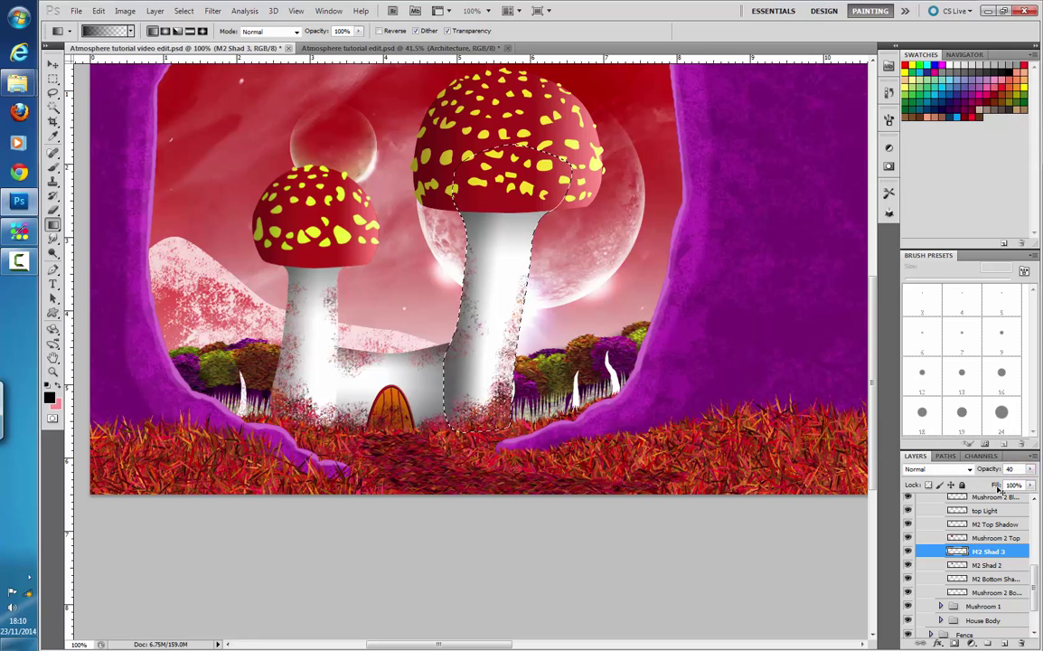
{"action": "key", "text": "Return"}
{"action": "key", "text": "ctrl+d"}
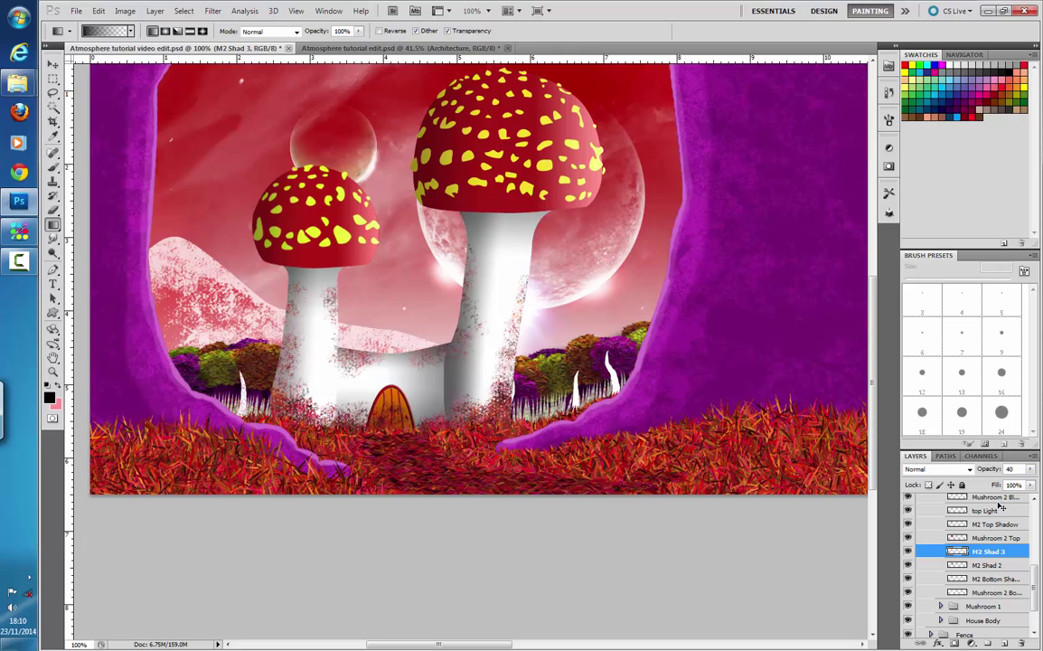
- Lower the opacity of the M2 Shad 3 layer to 21%
{"action": "left_click", "coordinate": [1033, 470]}
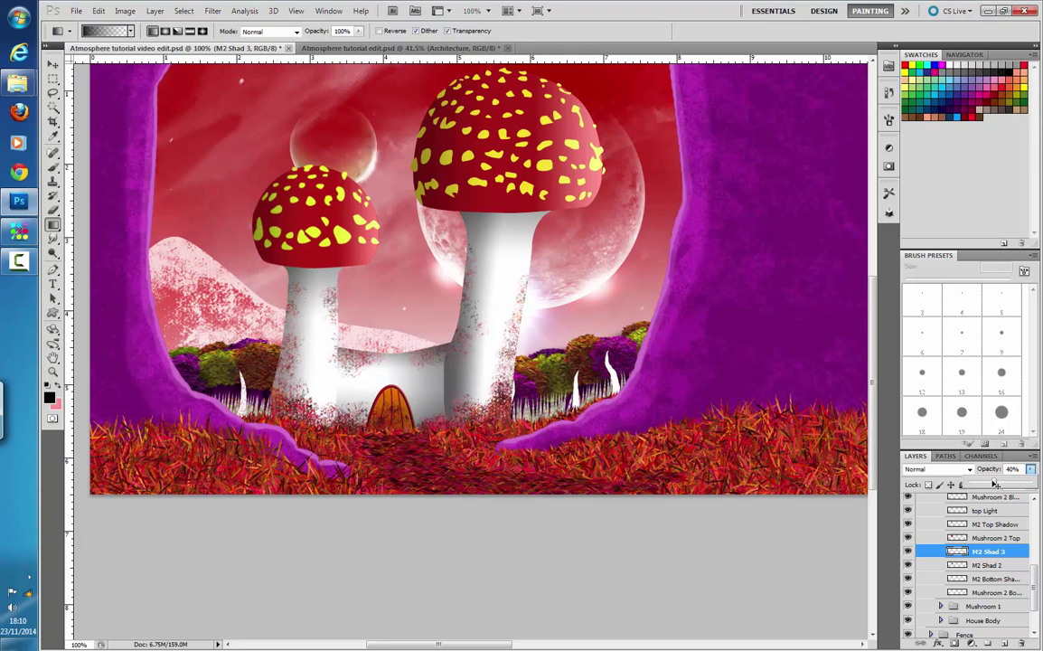
{"action": "left_click_drag", "start_coordinate": [995, 484], "coordinate": [986, 484]}
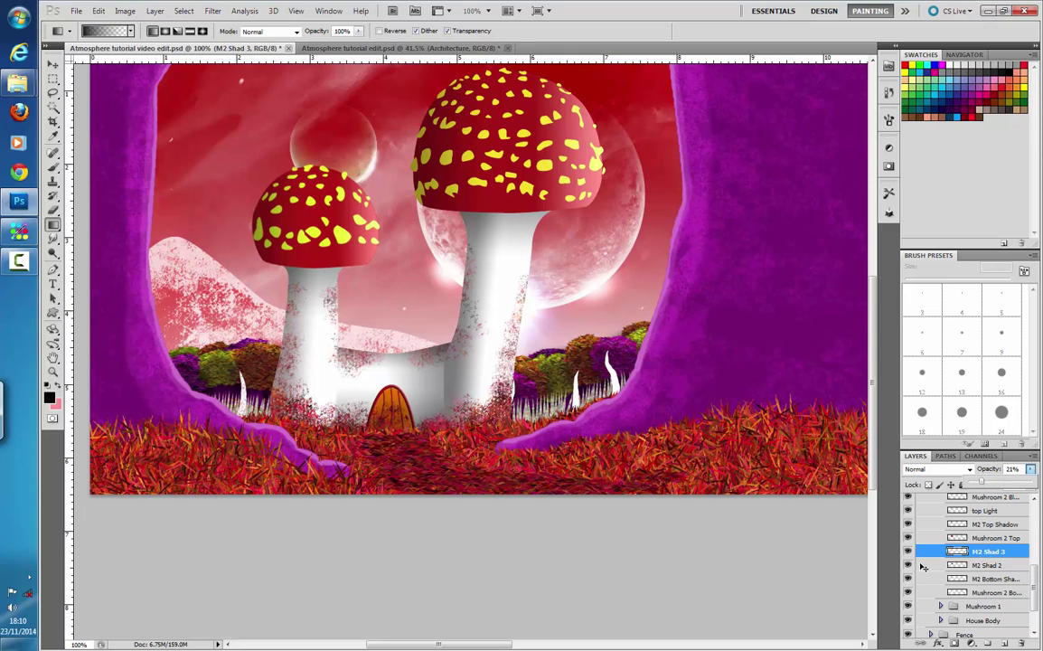
{"action": "key", "text": "Escape"}
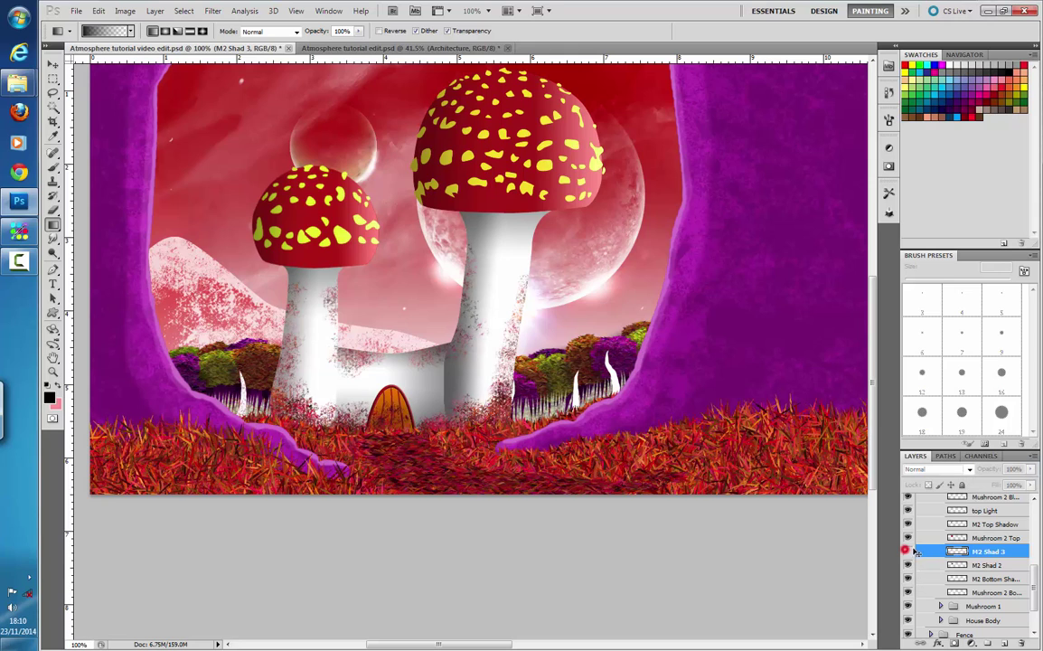
- Delete the M2 Shad 3 layer and the How Shadow layer in the House Body group
{"action": "left_click_drag", "start_coordinate": [922, 550], "coordinate": [1021, 645]}
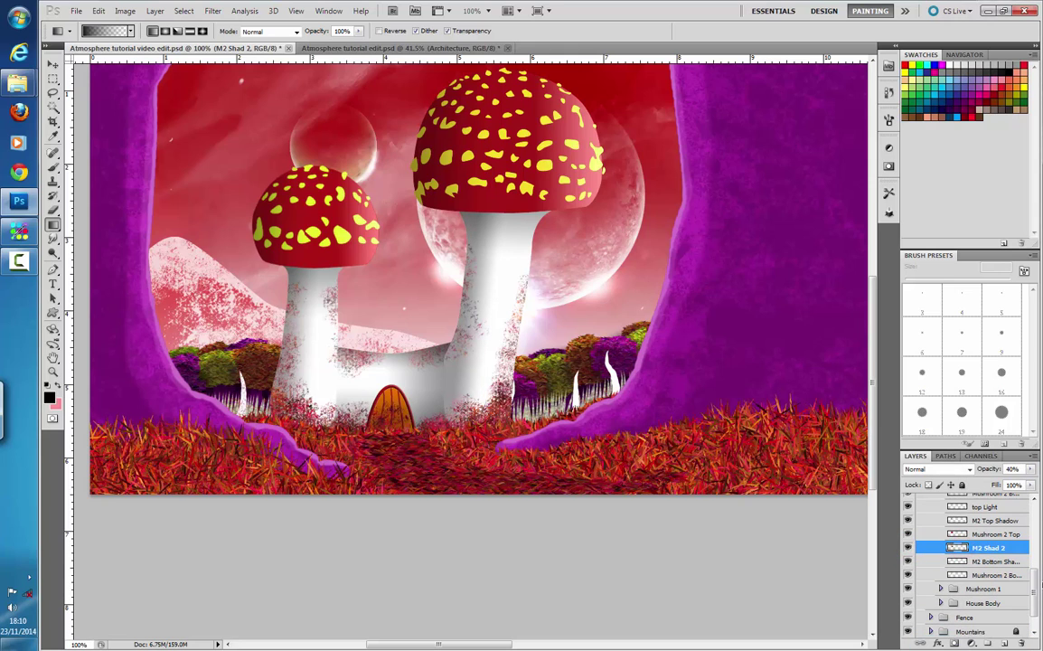
{"action": "left_click", "coordinate": [941, 603]}
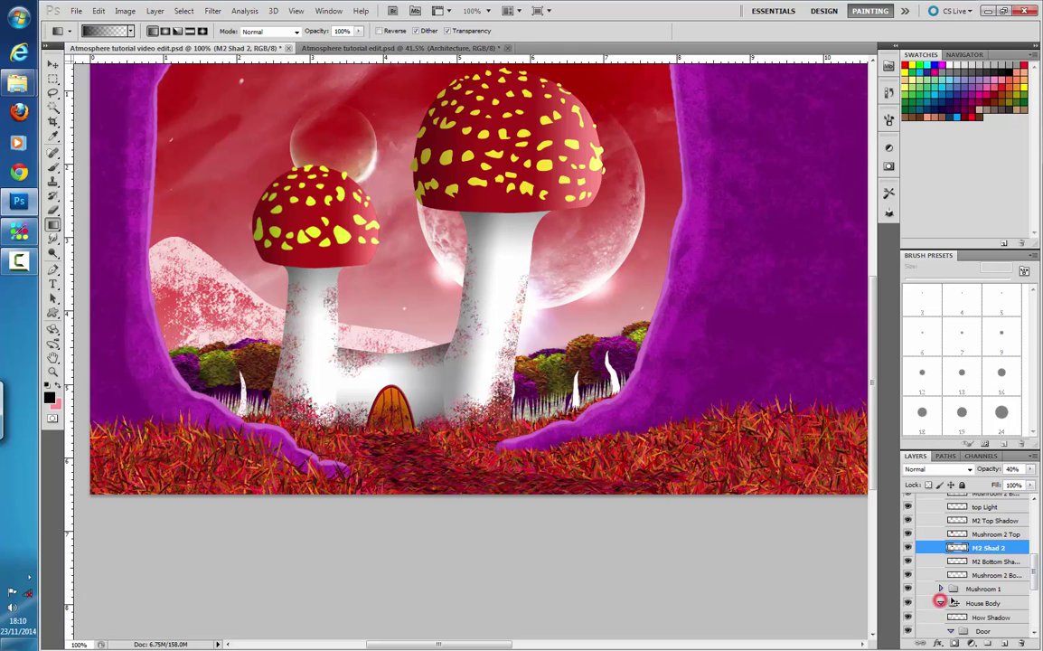
{"action": "scroll", "coordinate": [1036, 569], "scroll_direction": "down", "scroll_amount": 2}
{"action": "left_click_drag", "start_coordinate": [983, 557], "coordinate": [1022, 644]}
- Collapse the Door, House Body, Mushroom 2 and Architecture groups
{"action": "left_click_drag", "start_coordinate": [1035, 601], "coordinate": [1033, 588]}
{"action": "left_click", "coordinate": [950, 618]}
{"action": "left_click", "coordinate": [940, 604]}
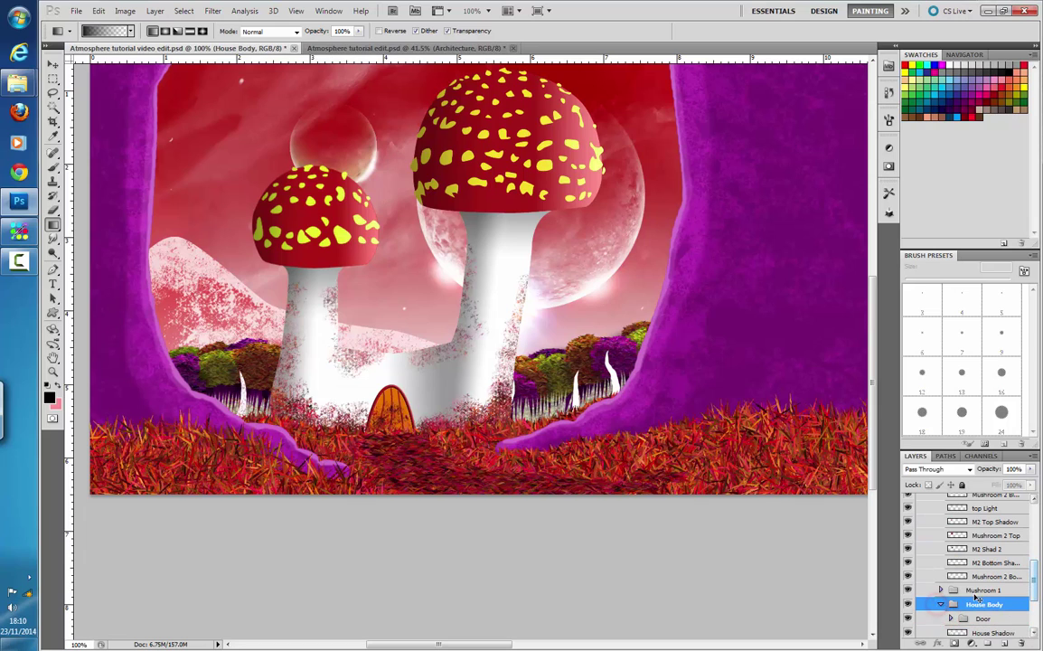
{"action": "left_click", "coordinate": [941, 603]}
{"action": "left_click_drag", "start_coordinate": [1036, 561], "coordinate": [1033, 543]}
{"action": "left_click", "coordinate": [941, 542]}
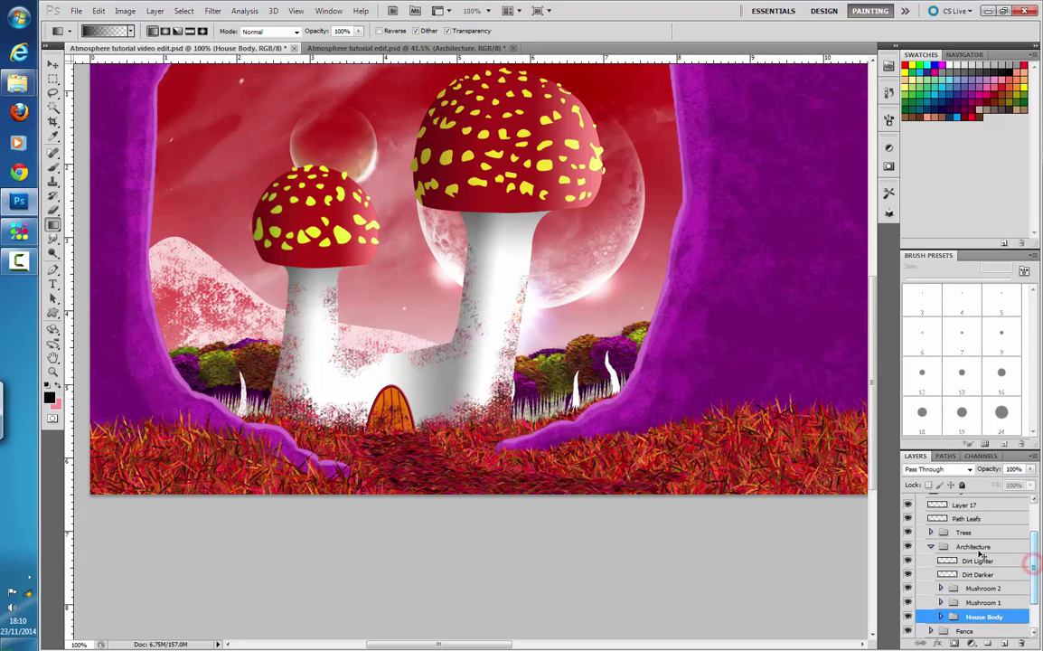
{"action": "left_click", "coordinate": [931, 547]}
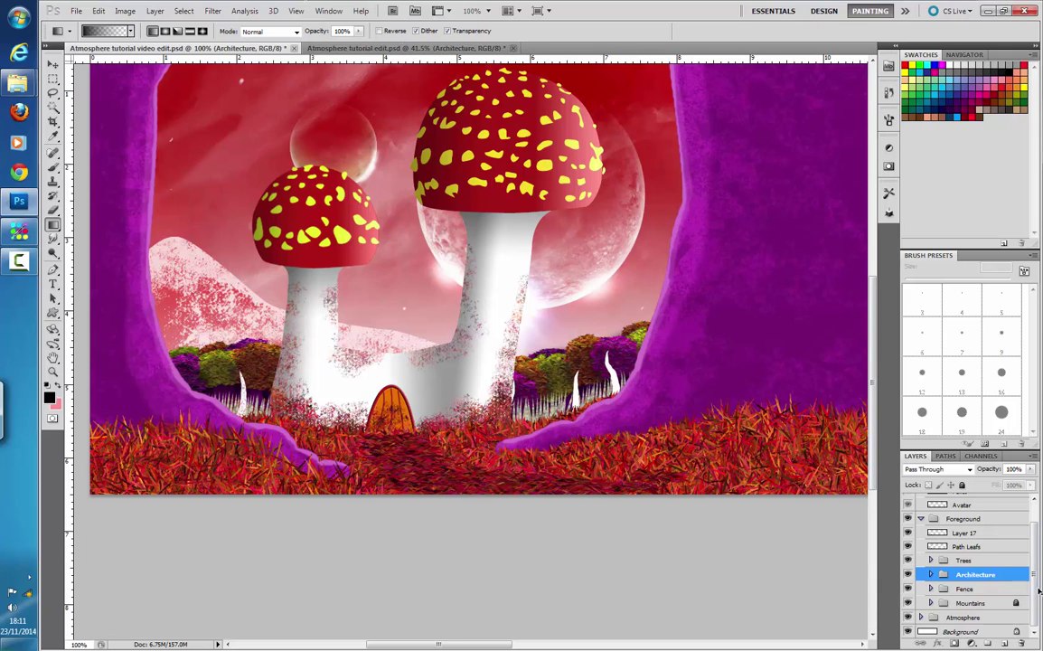
- Load the outlines of Layer 11 and Layer 12 in the Fence group as one combined selection and collapse the group
{"action": "scroll", "coordinate": [1037, 577], "scroll_direction": "up", "scroll_amount": 1}
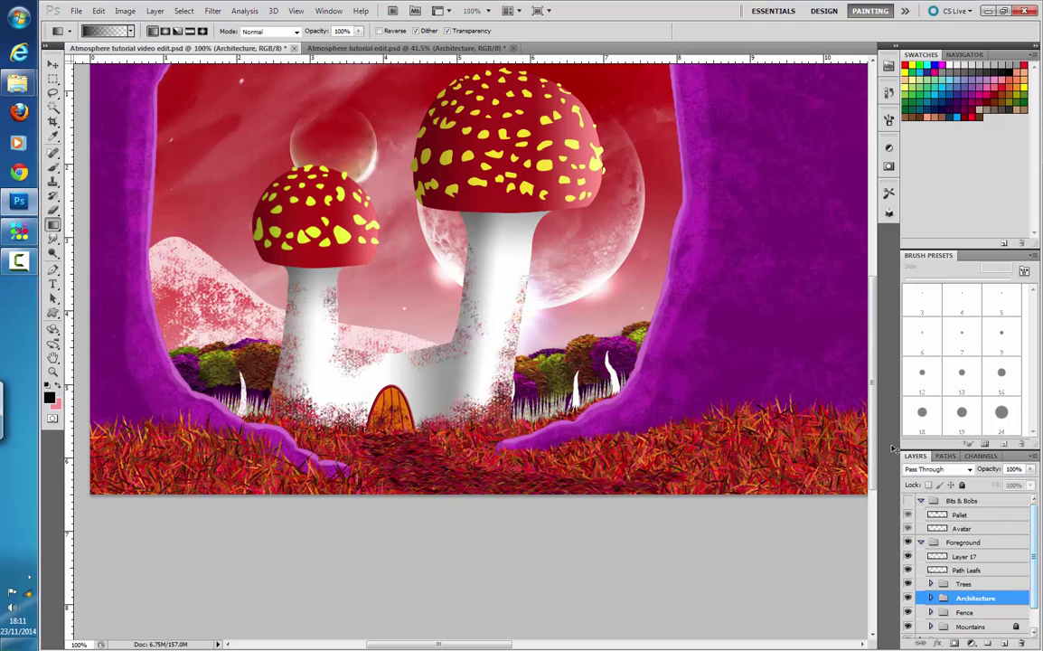
{"action": "scroll", "coordinate": [1031, 543], "scroll_direction": "down", "scroll_amount": 1}
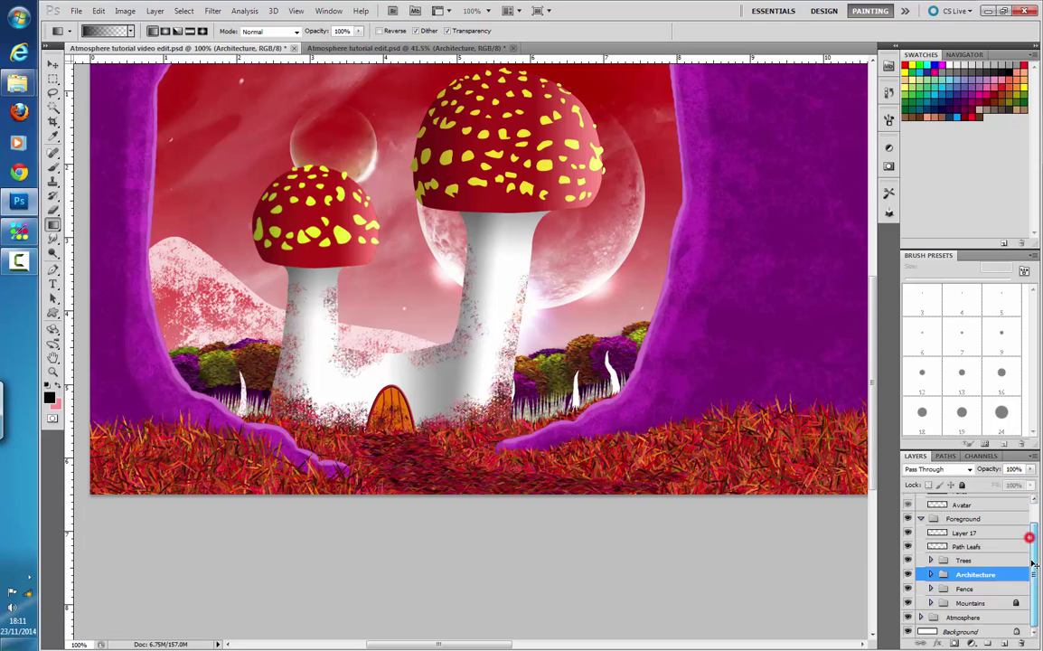
{"action": "left_click", "coordinate": [931, 603]}
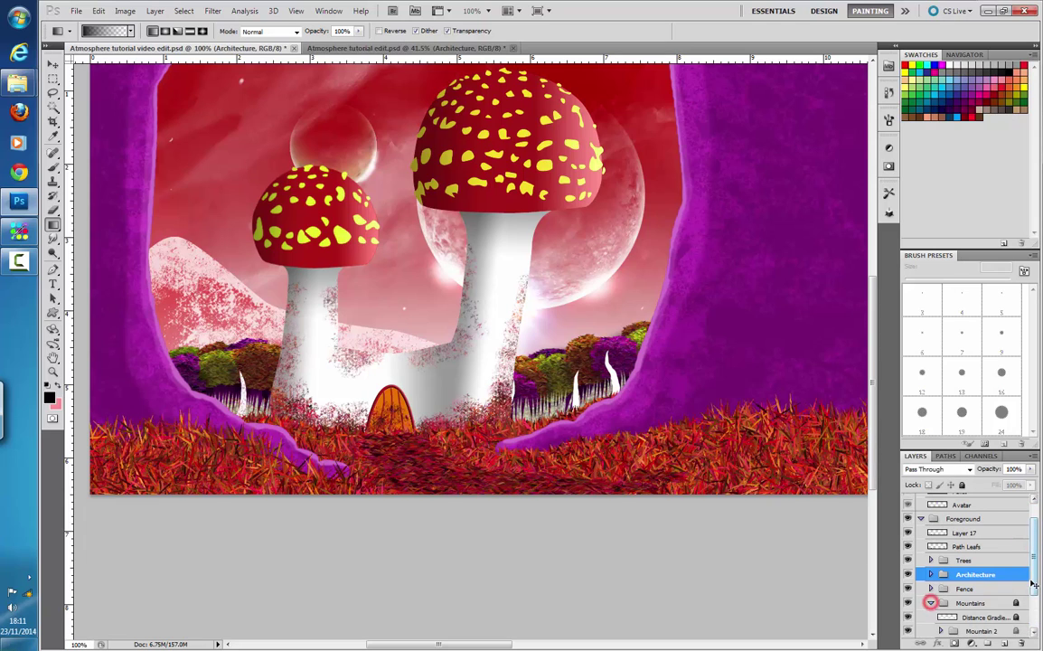
{"action": "left_click", "coordinate": [938, 545]}
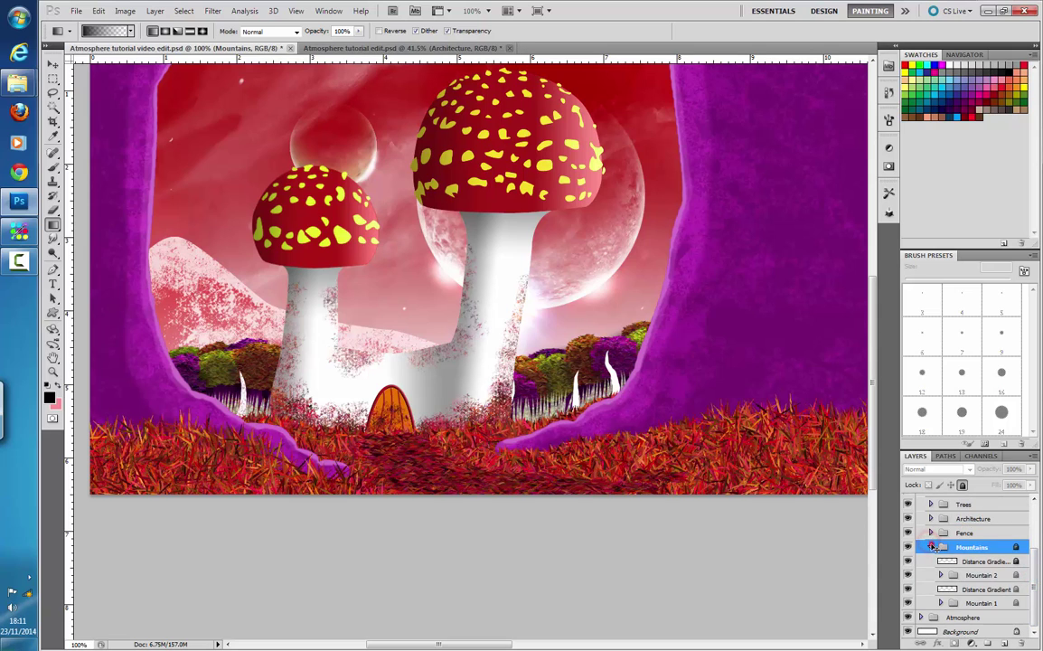
{"action": "left_click", "coordinate": [932, 546]}
{"action": "left_click", "coordinate": [931, 590]}
{"action": "left_click_drag", "start_coordinate": [1033, 550], "coordinate": [1035, 570]}
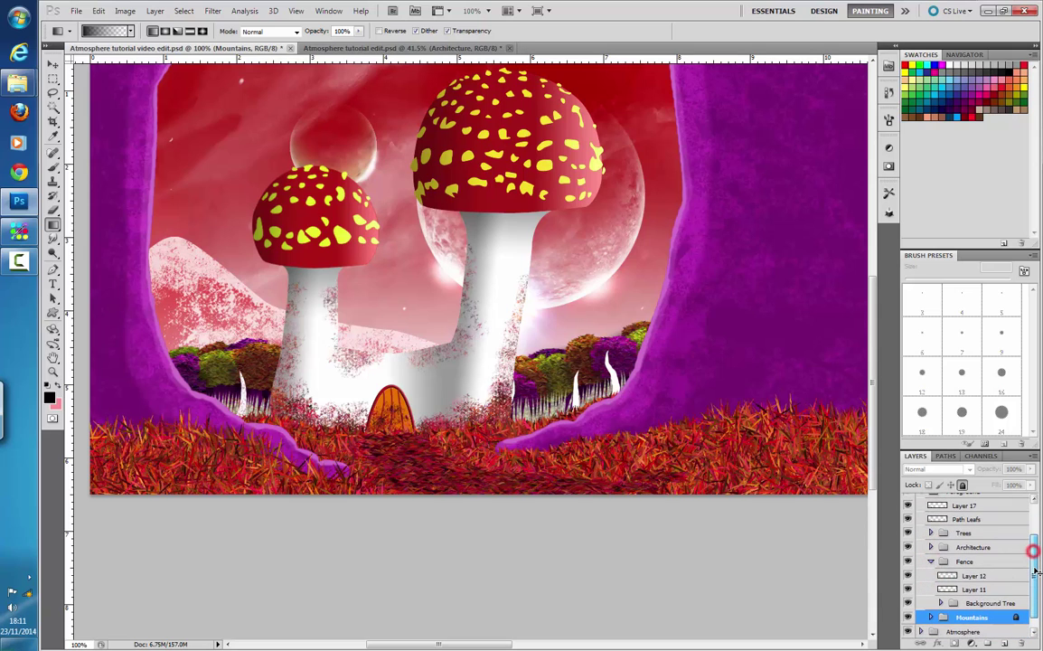
{"action": "left_click", "coordinate": [947, 577], "text": "ctrl"}
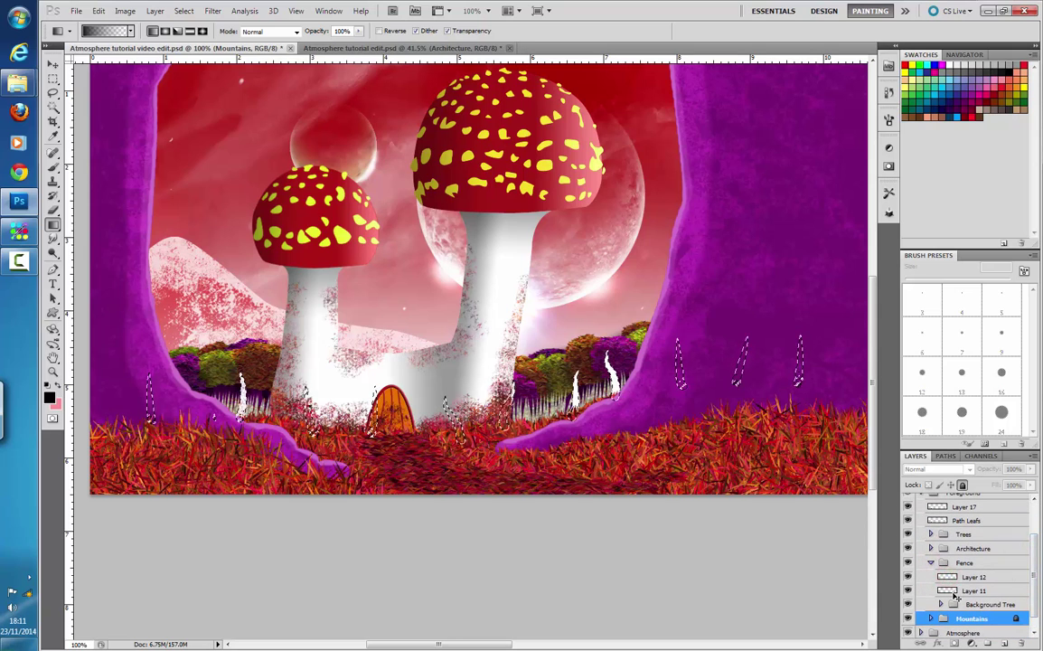
{"action": "left_click", "coordinate": [954, 590], "text": "ctrl"}
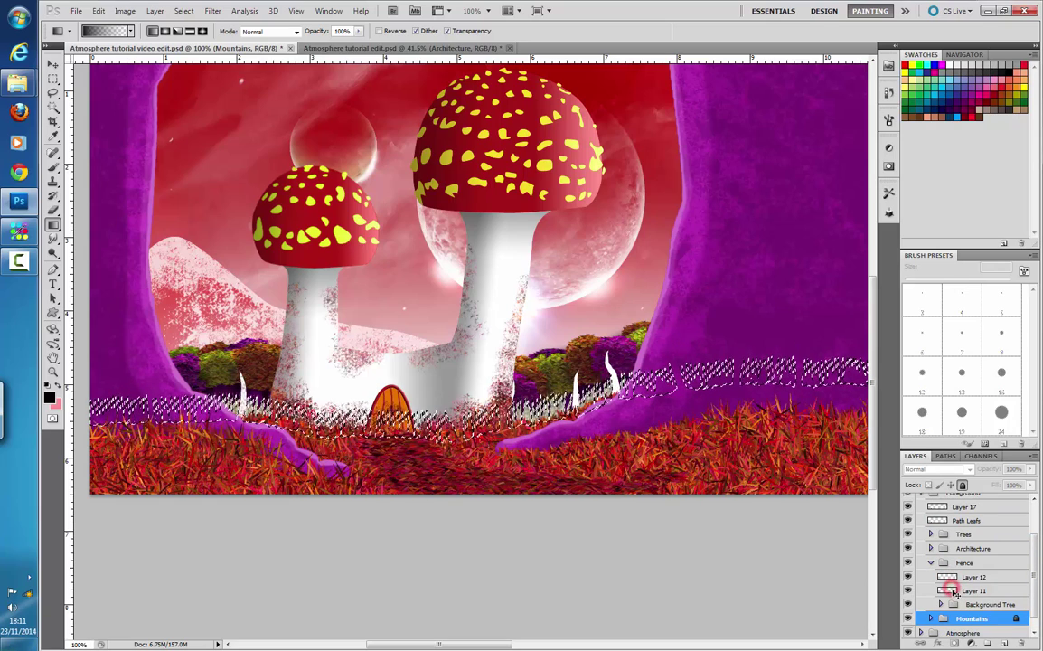
{"action": "left_click", "coordinate": [950, 577], "text": "shift"}
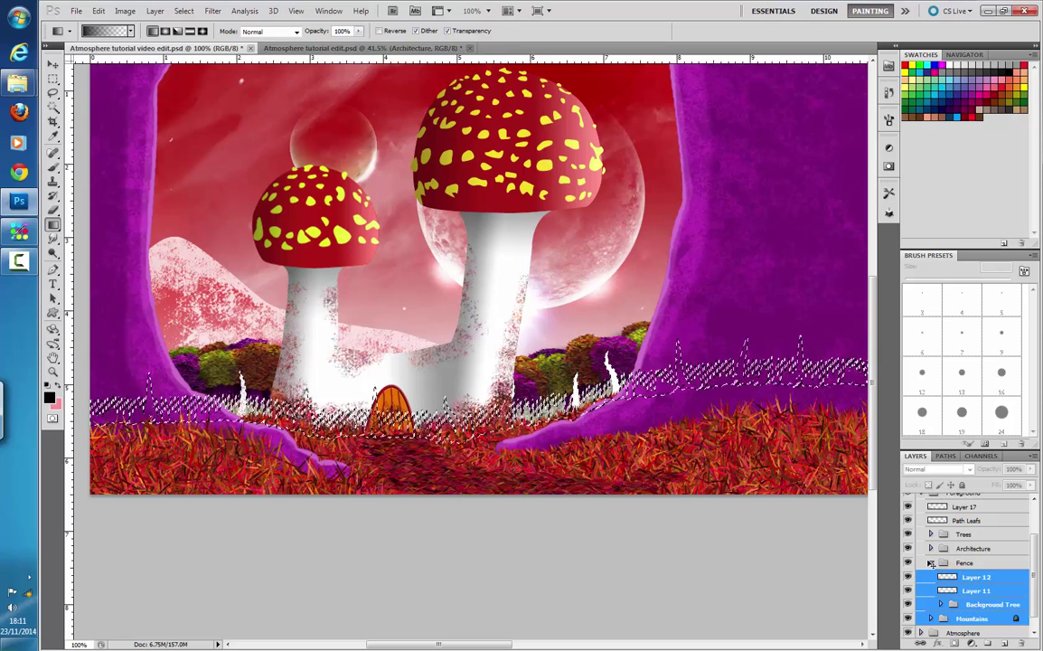
{"action": "left_click", "coordinate": [931, 562]}
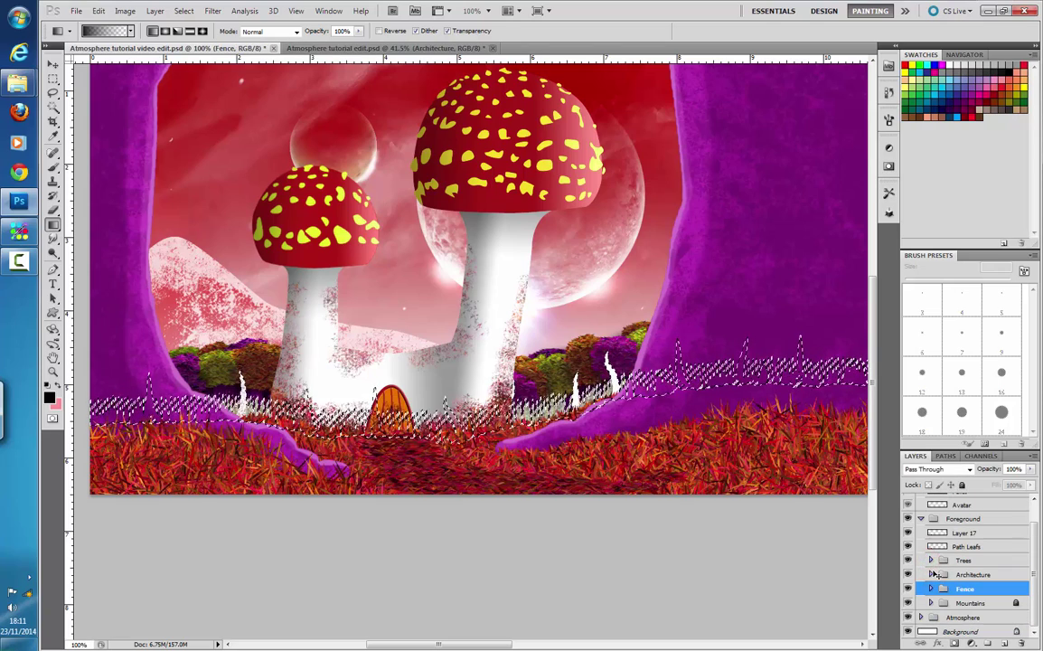
- Expand the Architecture and House Body groups and add the house body outlines to the fence selection
{"action": "left_click", "coordinate": [933, 575]}
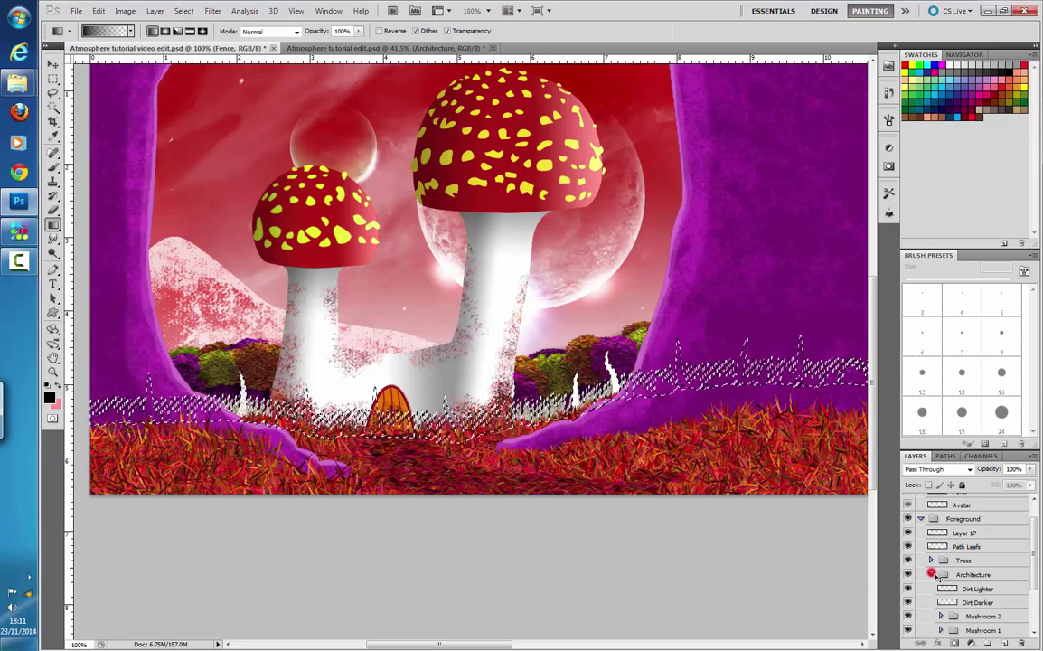
{"action": "left_click_drag", "start_coordinate": [1034, 560], "coordinate": [1013, 586]}
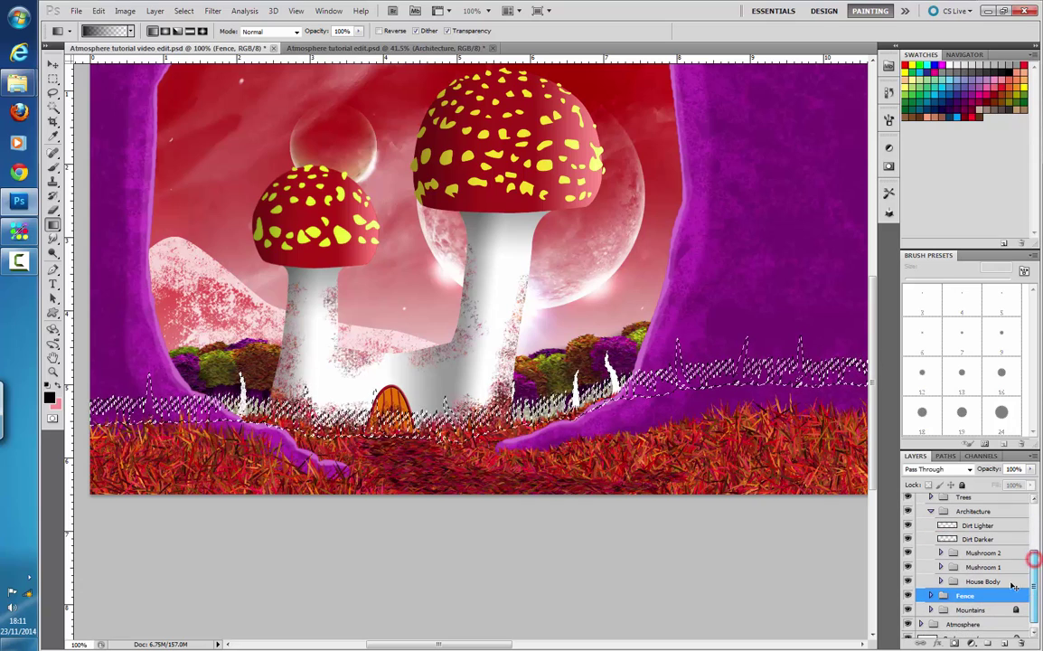
{"action": "left_click", "coordinate": [942, 580]}
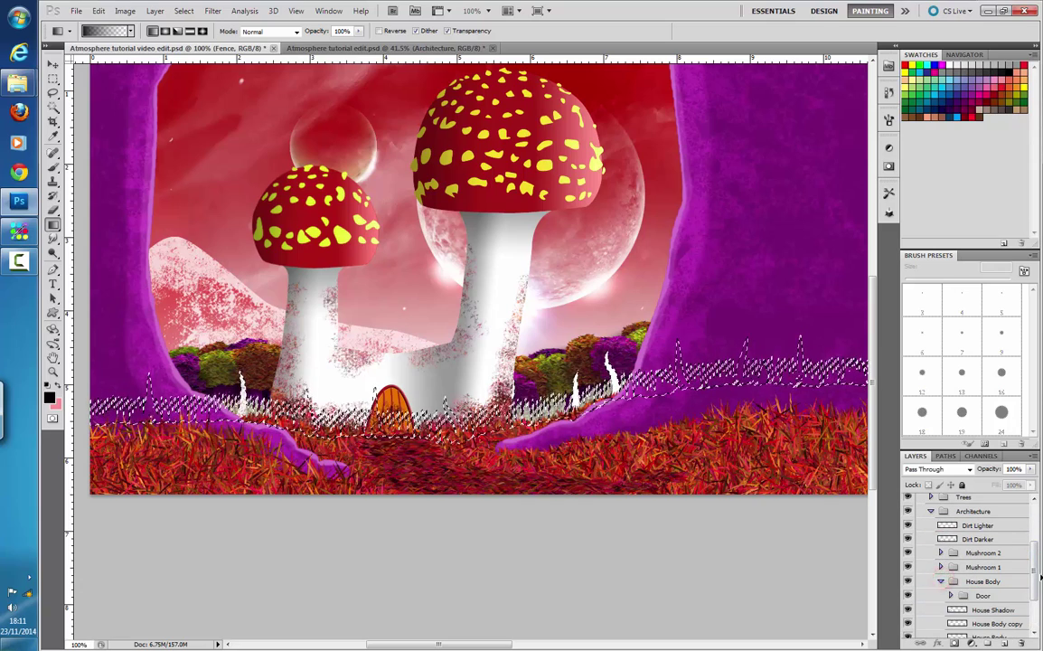
{"action": "scroll", "coordinate": [958, 558], "scroll_direction": "down", "scroll_amount": 2}
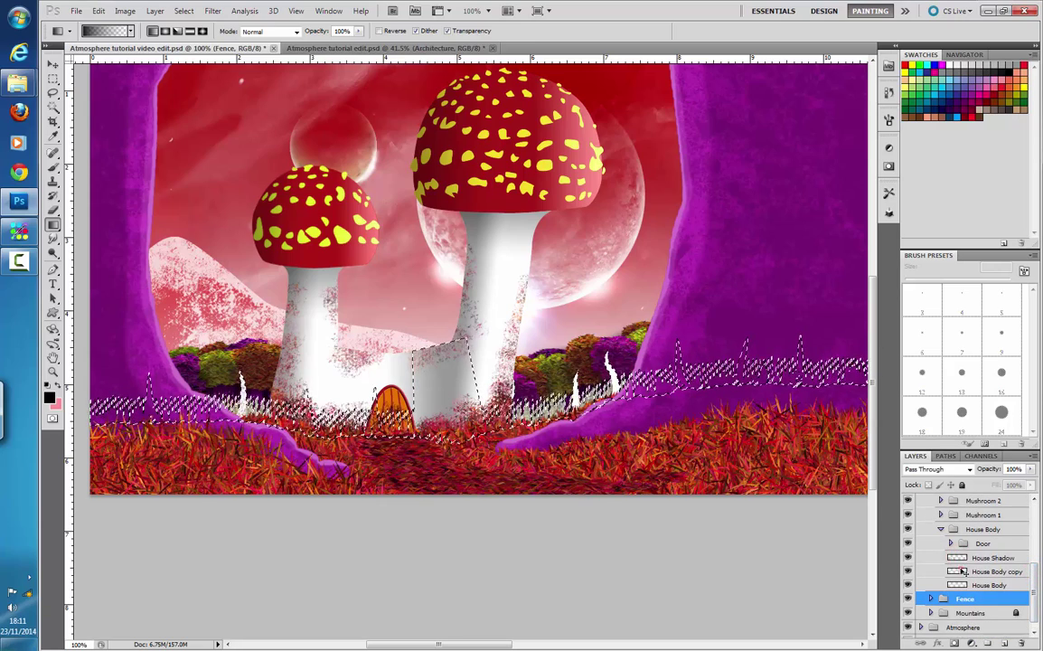
{"action": "left_click", "coordinate": [963, 573], "text": "shift"}
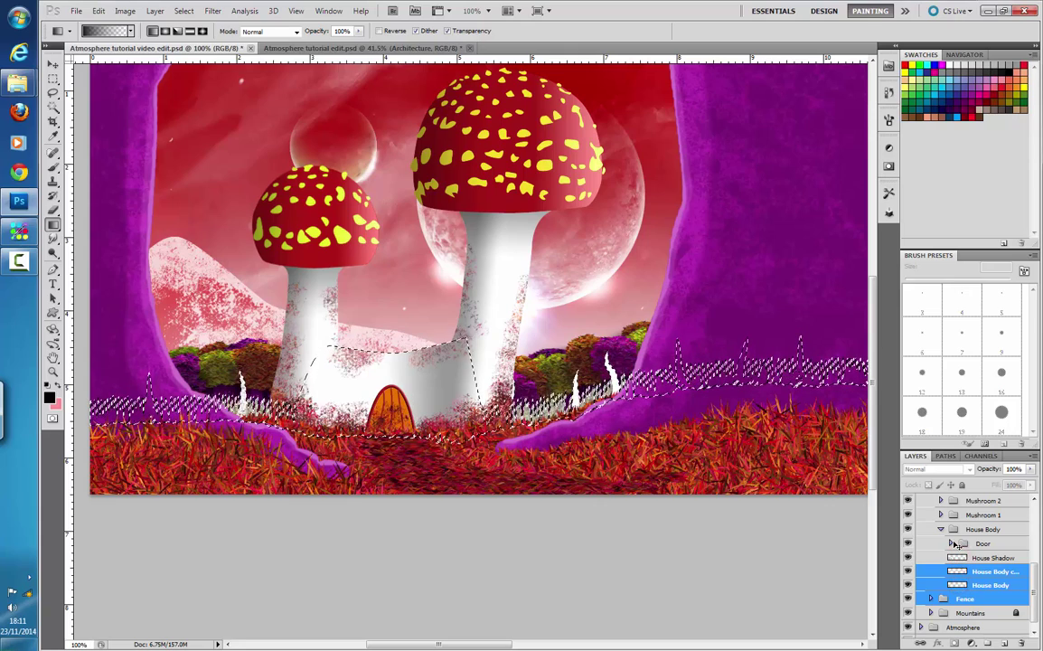
- Collapse the House Body group, expand Mushroom 1 and add the M1 Bottom and M1 Top outlines to the selection
{"action": "left_click", "coordinate": [950, 543]}
{"action": "left_click", "coordinate": [951, 545]}
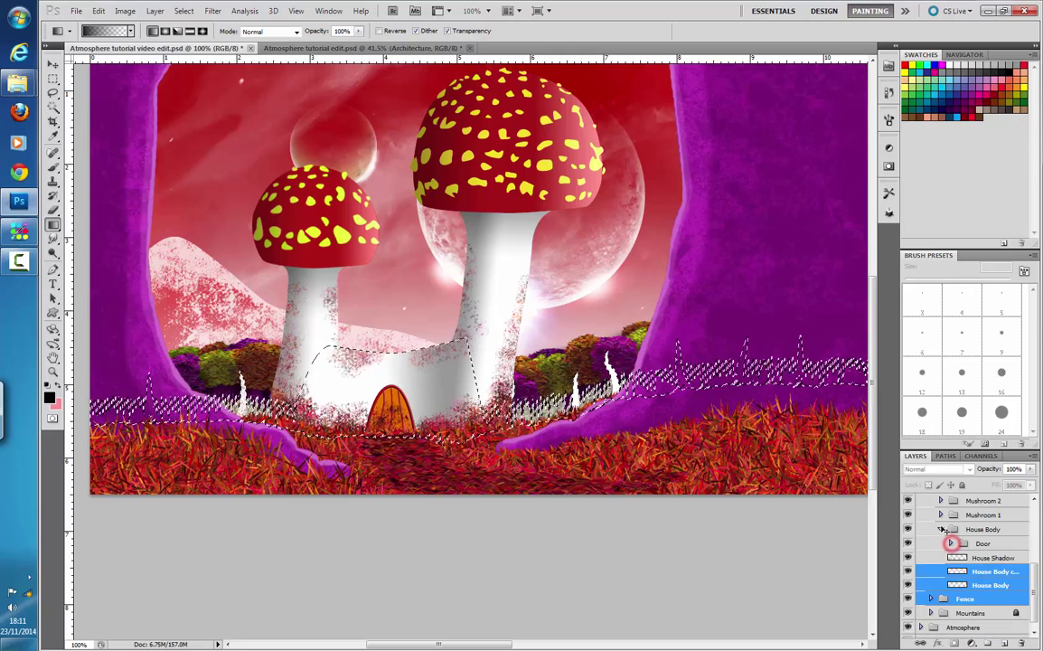
{"action": "left_click", "coordinate": [941, 529]}
{"action": "left_click", "coordinate": [941, 560]}
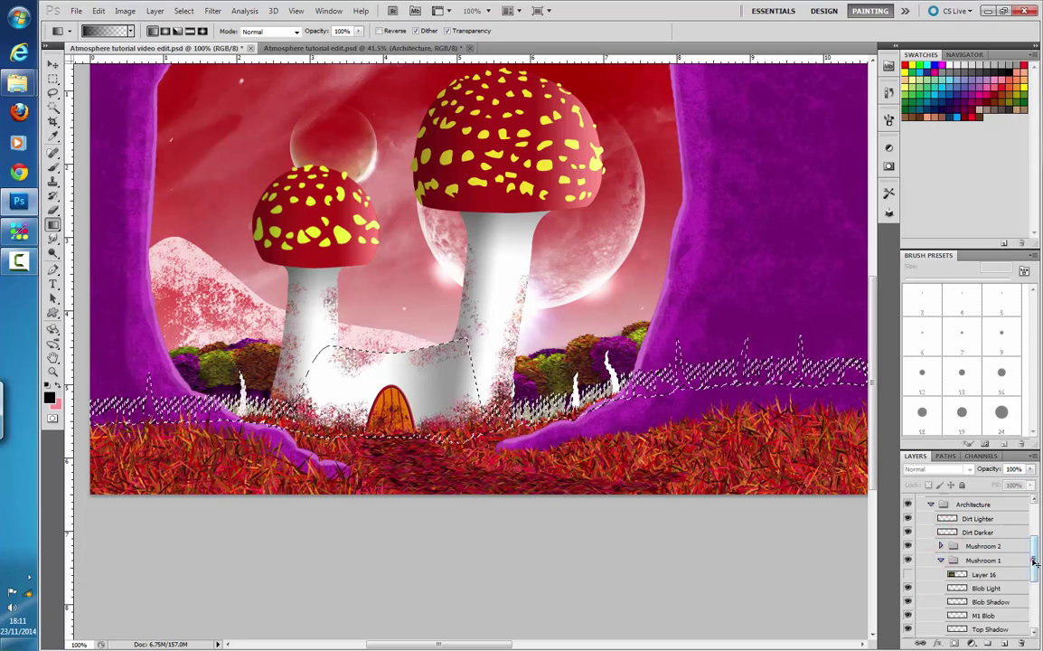
{"action": "left_click_drag", "start_coordinate": [1033, 542], "coordinate": [1034, 579]}
{"action": "left_click", "coordinate": [964, 606], "text": "shift"}
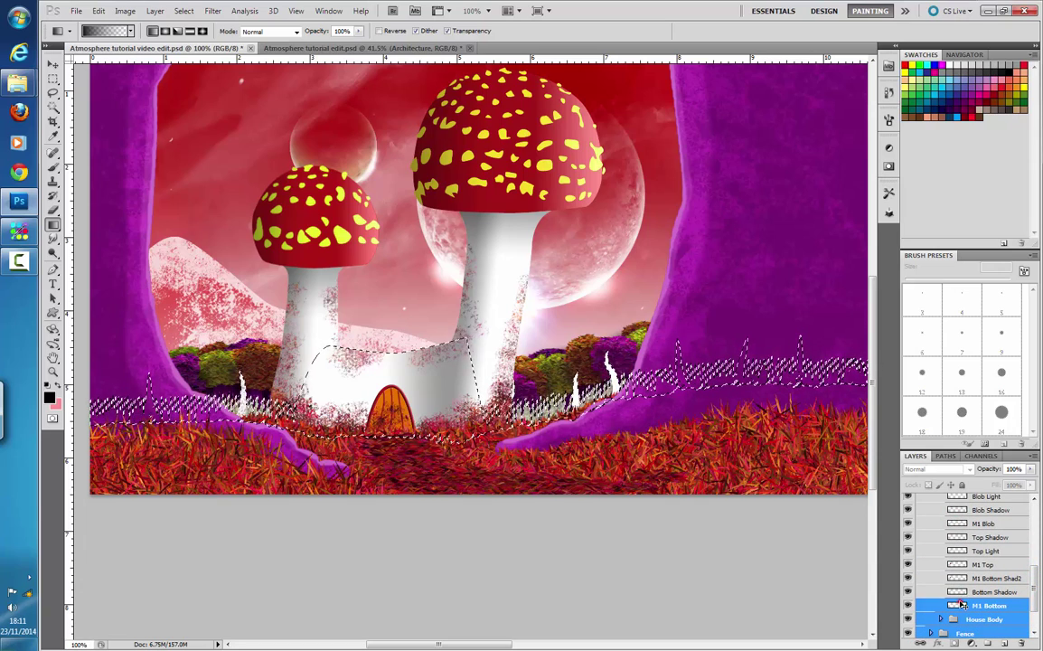
{"action": "left_click", "coordinate": [964, 606], "text": "ctrl+shift"}
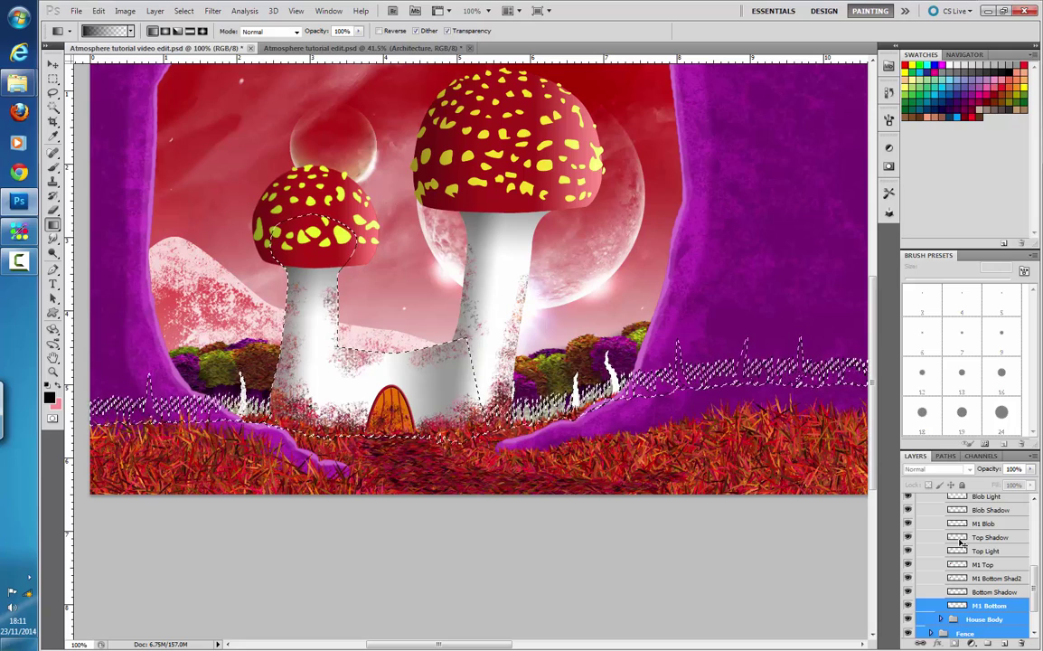
{"action": "left_click", "coordinate": [964, 565], "text": "shift"}
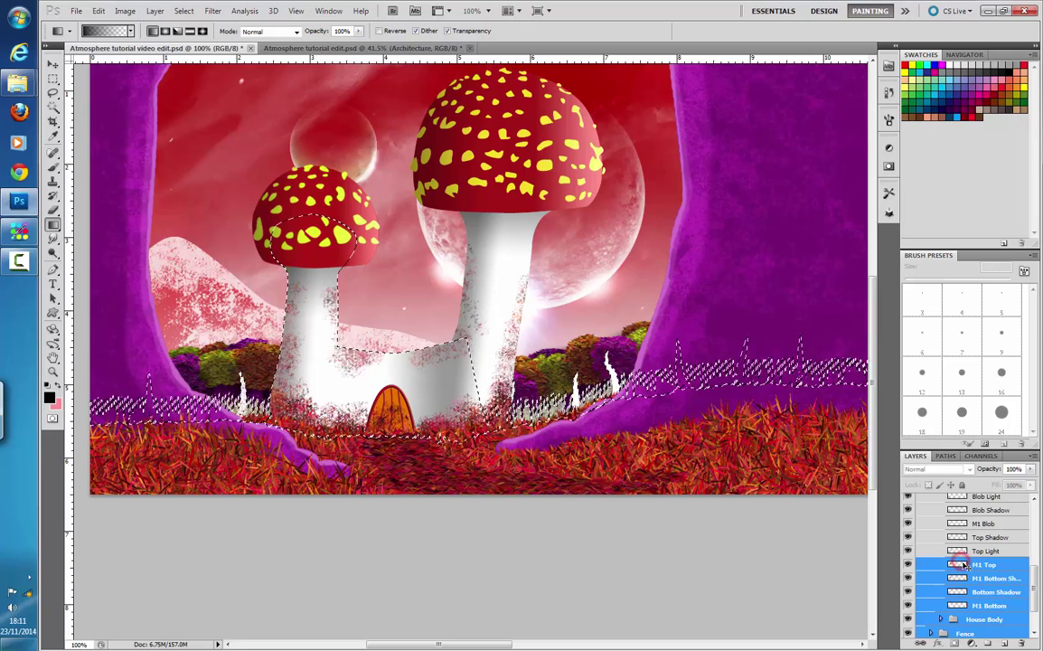
{"action": "left_click", "coordinate": [963, 564], "text": "ctrl+shift"}
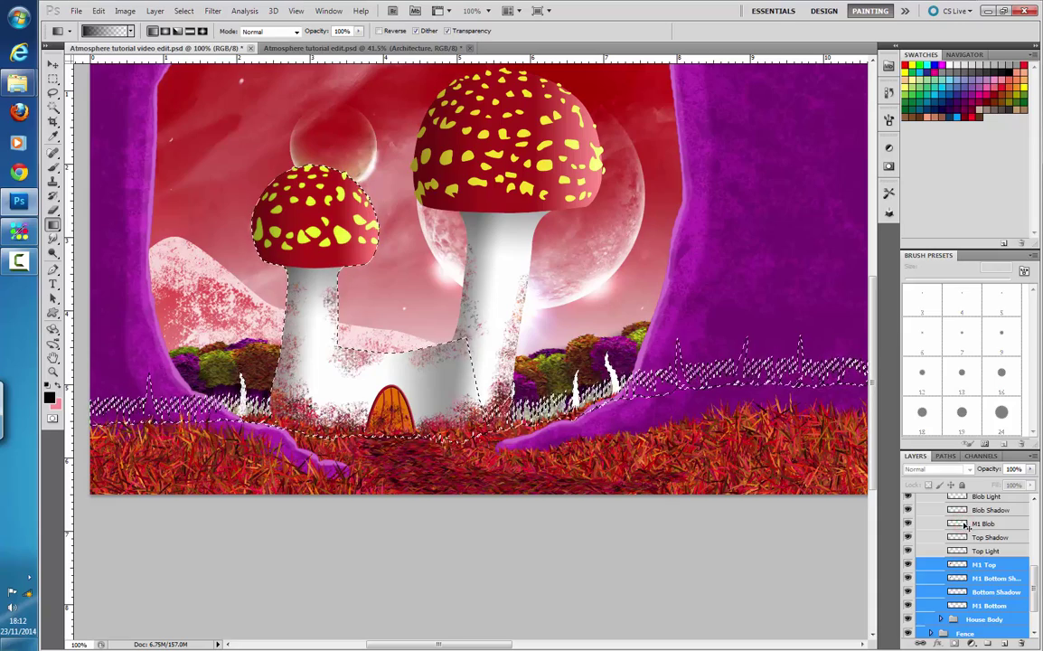
{"action": "double_click", "coordinate": [964, 524]}
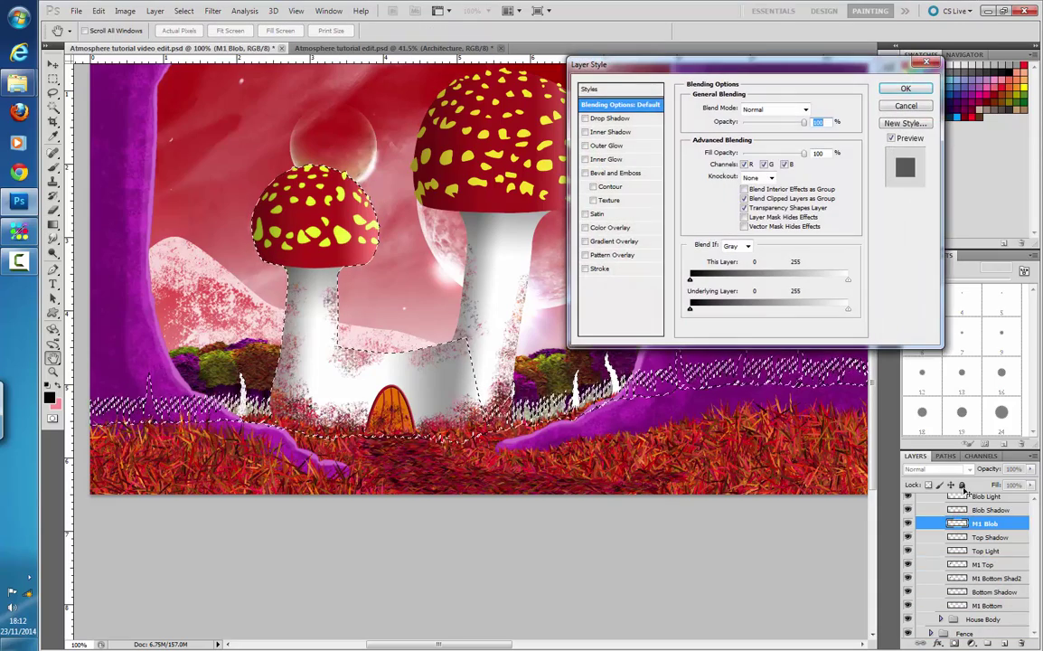
{"action": "left_click", "coordinate": [917, 89]}
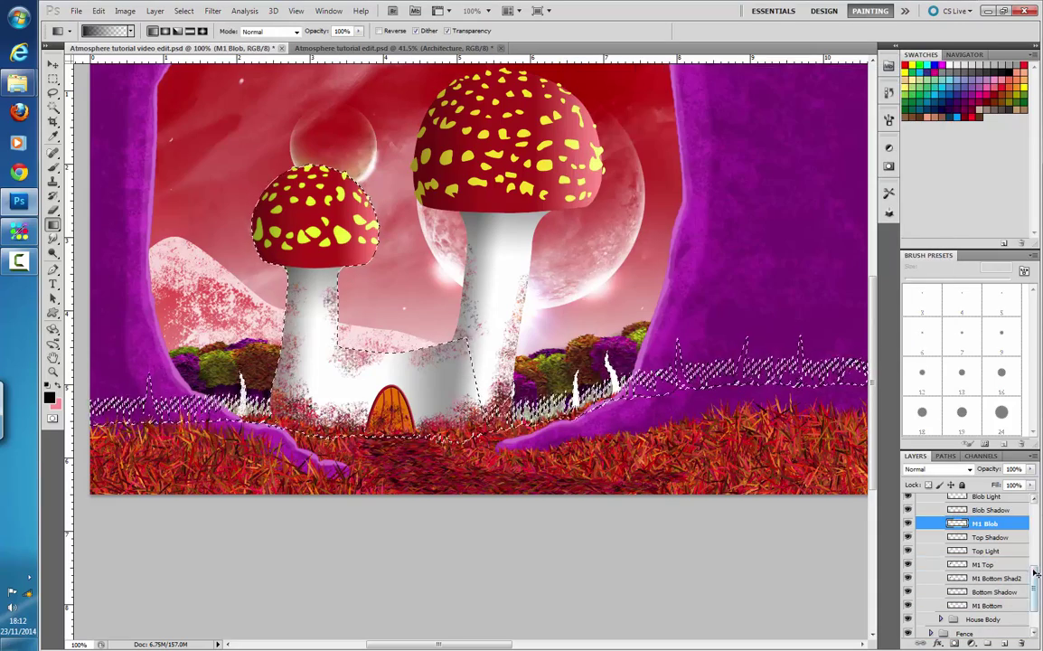
- In the Mushroom 2 group, add the stem, blob and top layer outlines to the selection, leaving both mushroom groups collapsed
{"action": "left_click_drag", "start_coordinate": [1035, 572], "coordinate": [1036, 540]}
{"action": "left_click", "coordinate": [941, 572]}
{"action": "left_click", "coordinate": [940, 557]}
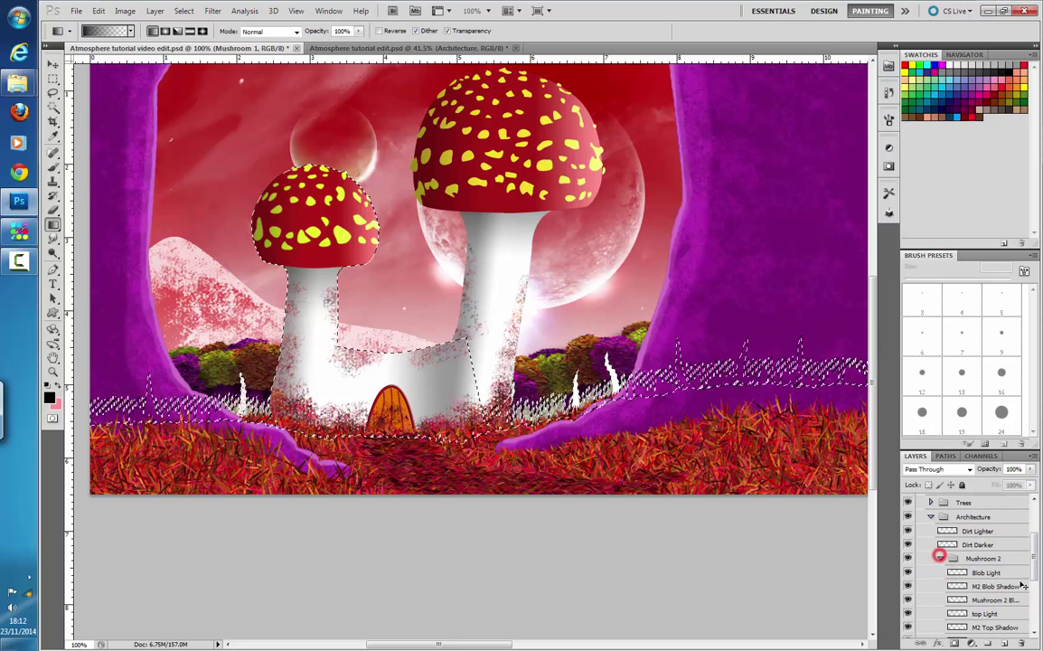
{"action": "left_click_drag", "start_coordinate": [1035, 557], "coordinate": [1036, 583]}
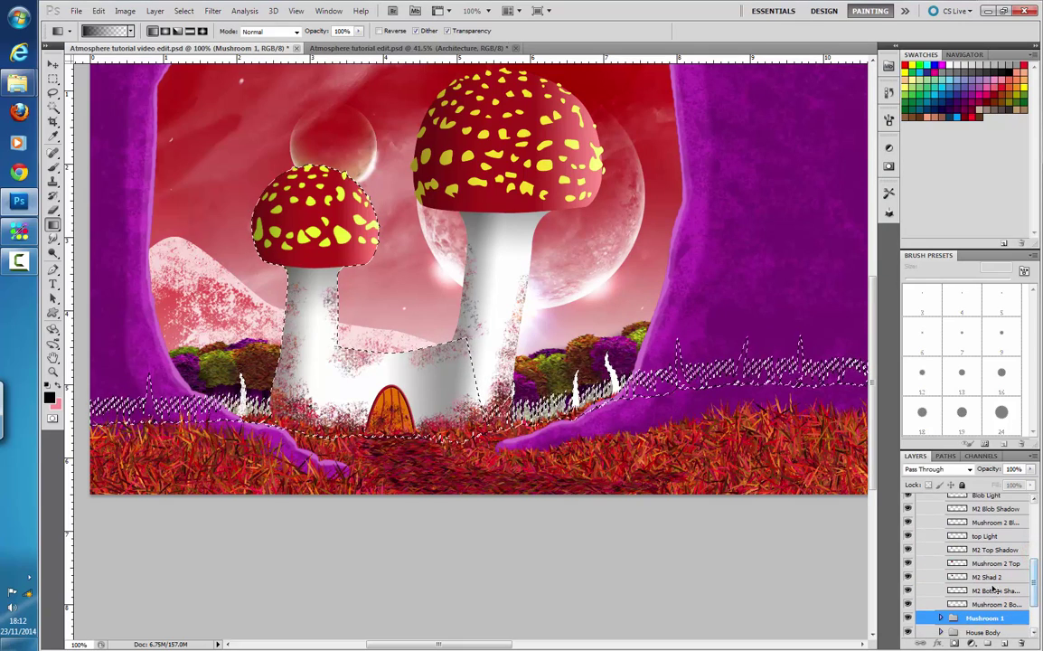
{"action": "left_click", "coordinate": [963, 604]}
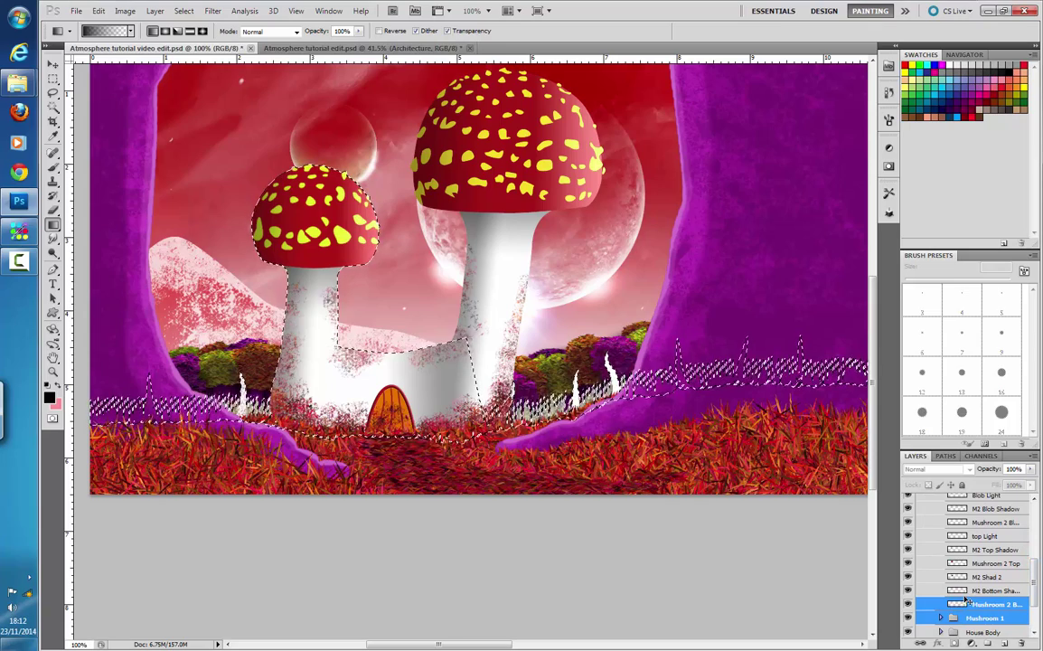
{"action": "left_click", "coordinate": [963, 604], "text": "ctrl+shift"}
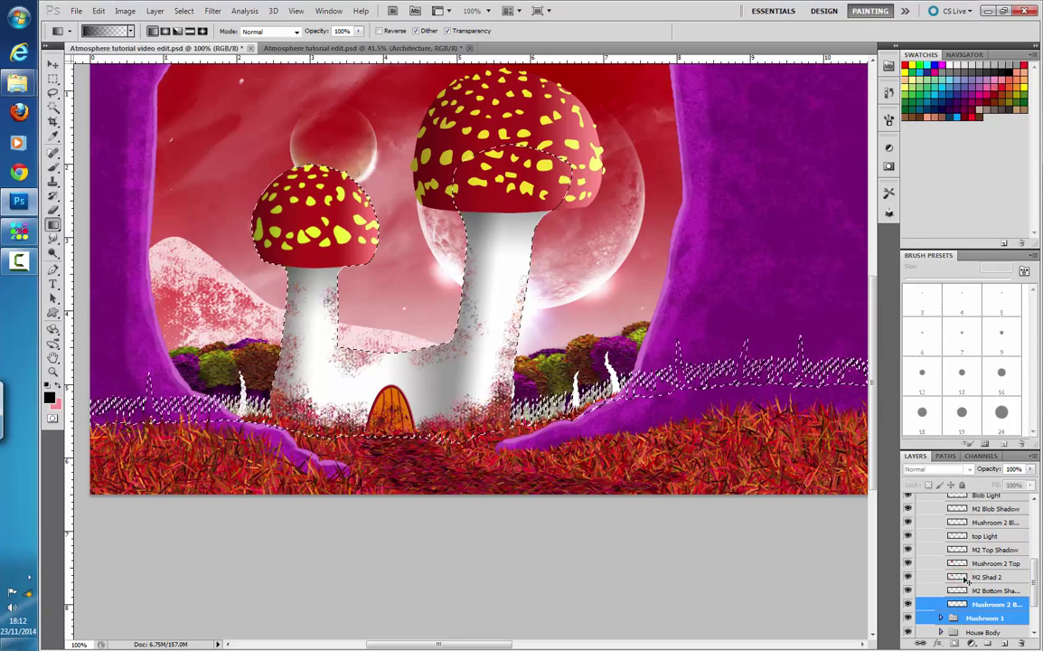
{"action": "left_click", "coordinate": [959, 523], "text": "ctrl+shift"}
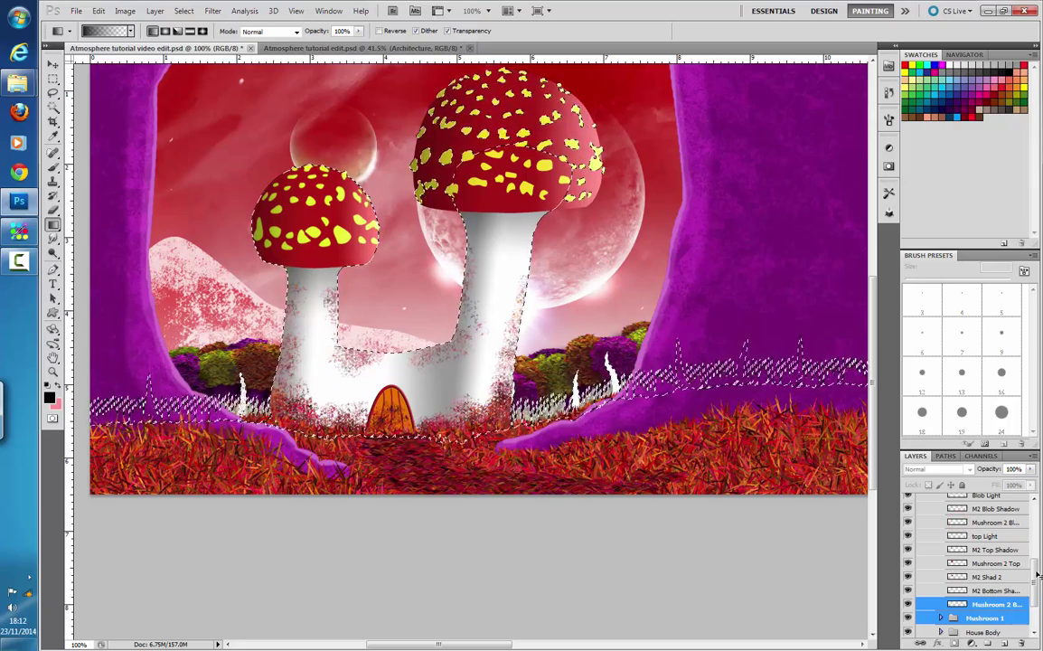
{"action": "left_click", "coordinate": [960, 563], "text": "ctrl+shift"}
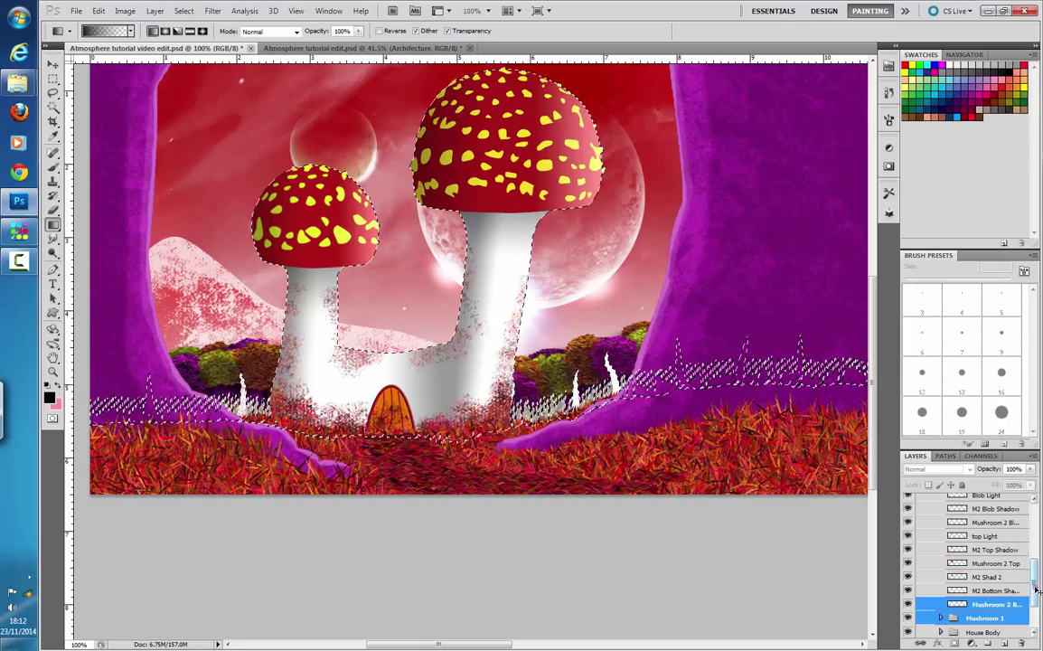
{"action": "left_click_drag", "start_coordinate": [1038, 589], "coordinate": [1037, 583]}
{"action": "left_click", "coordinate": [940, 573]}
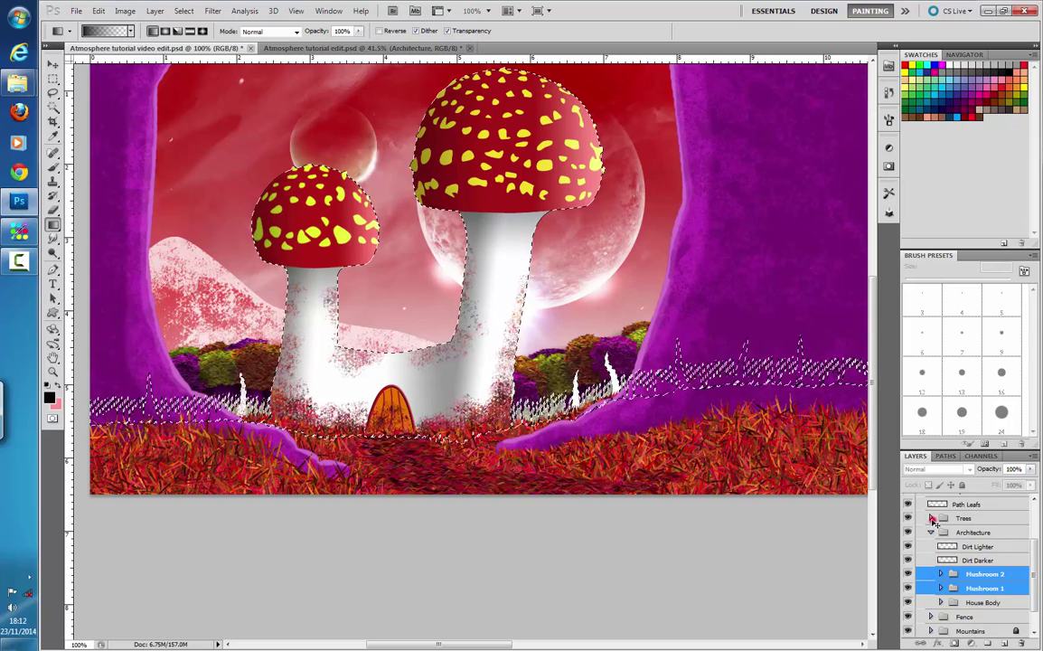
- Expand the Trees group, add the Tree 1 colour outline to the selection and collapse the Tree 1 group
{"action": "left_click", "coordinate": [932, 518]}
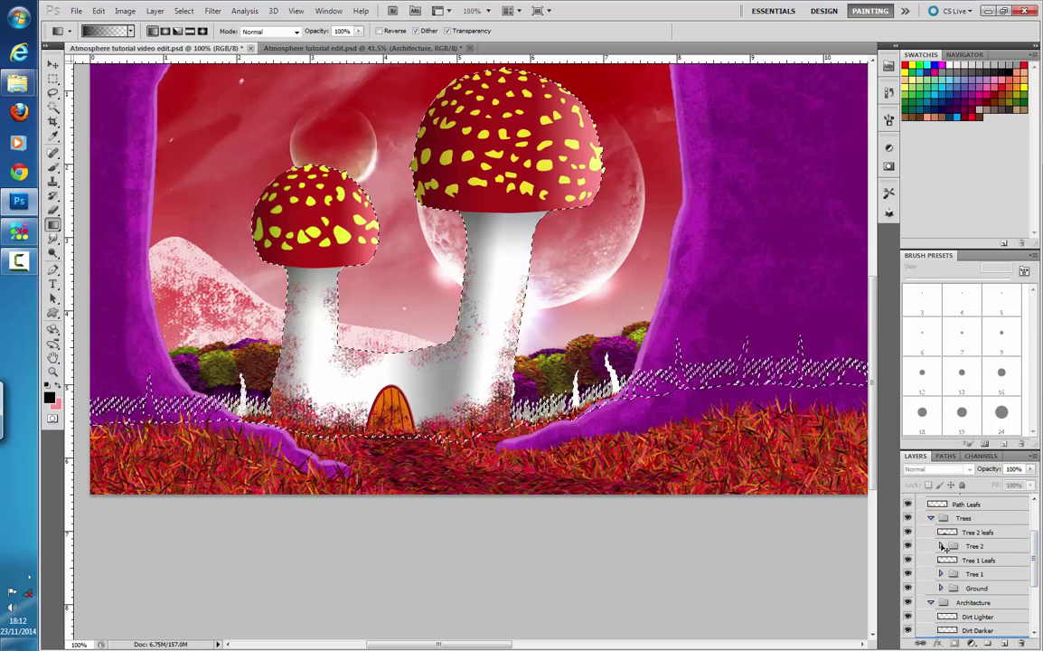
{"action": "left_click", "coordinate": [941, 574]}
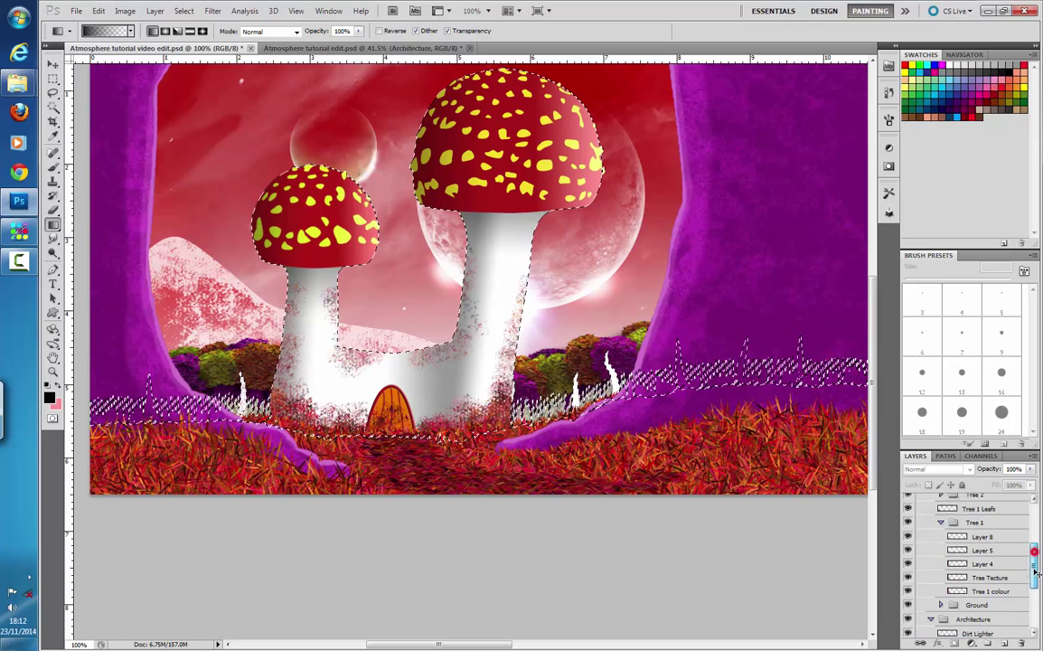
{"action": "scroll", "coordinate": [959, 578], "scroll_direction": "down", "scroll_amount": 2}
{"action": "left_click", "coordinate": [956, 589], "text": "ctrl+shift"}
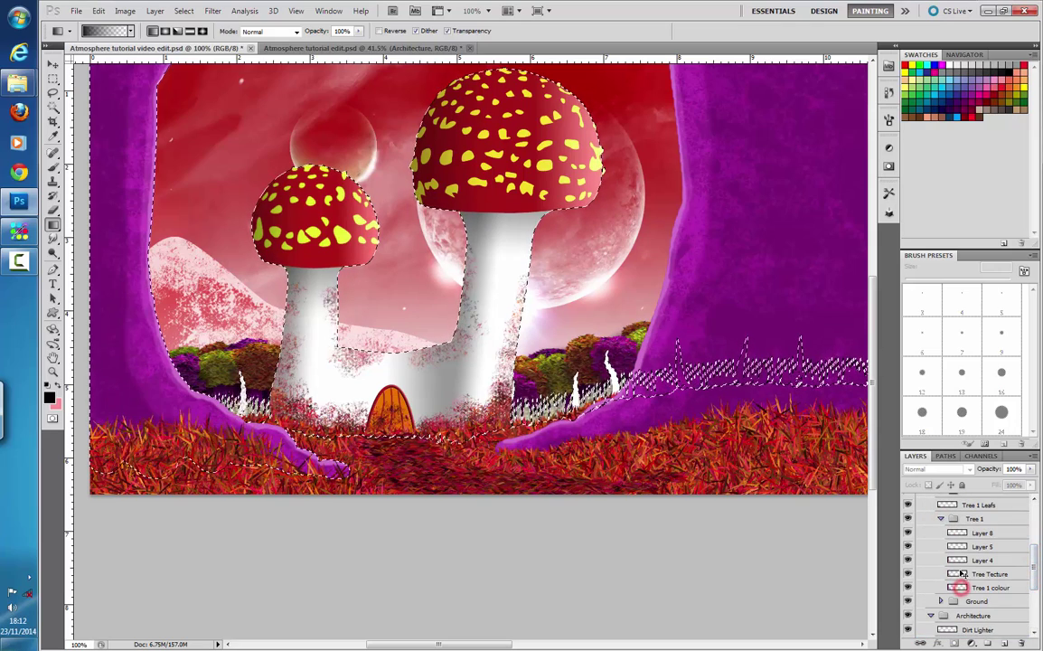
{"action": "left_click", "coordinate": [941, 518]}
{"action": "left_click_drag", "start_coordinate": [1034, 578], "coordinate": [1034, 563]}
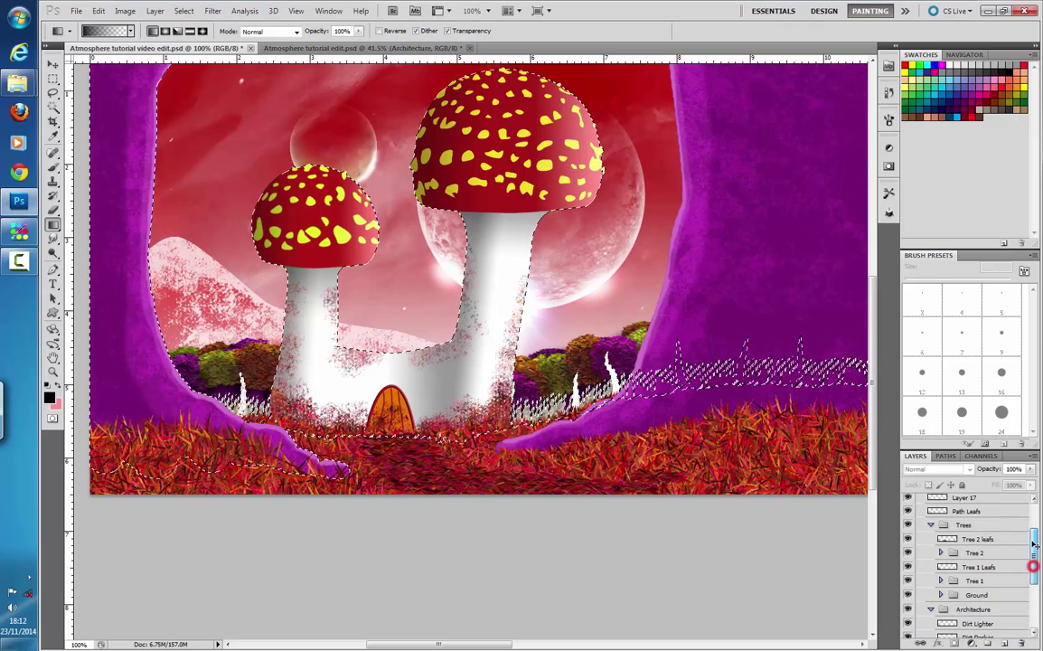
{"action": "left_click", "coordinate": [941, 581]}
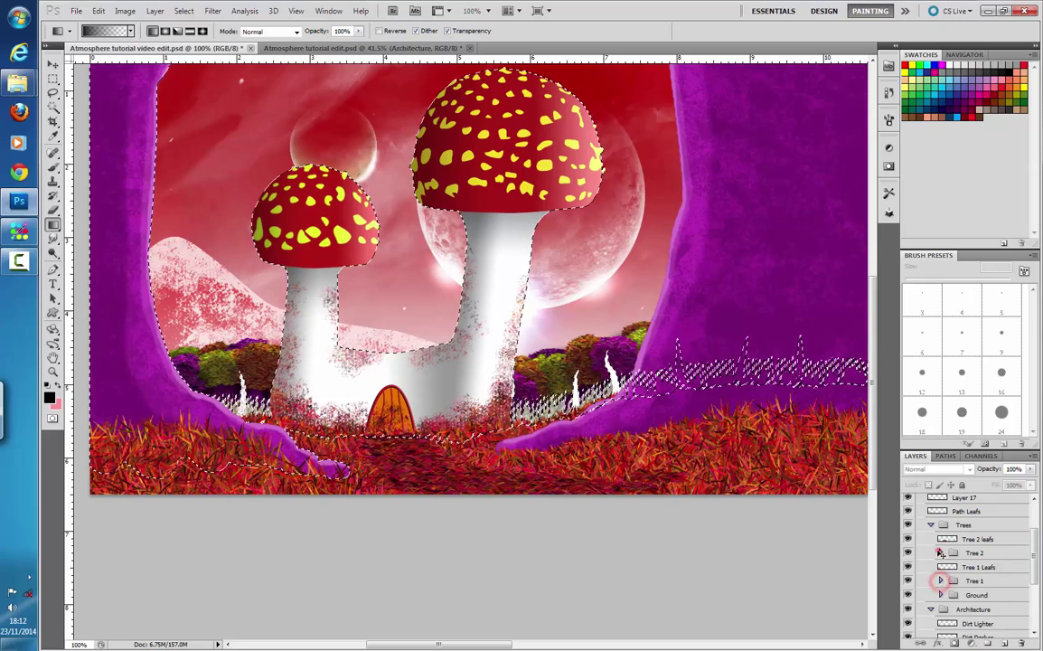
- Add the Tree 2 Colour outline to the selection and collapse the Tree 2 group
{"action": "left_click", "coordinate": [941, 552]}
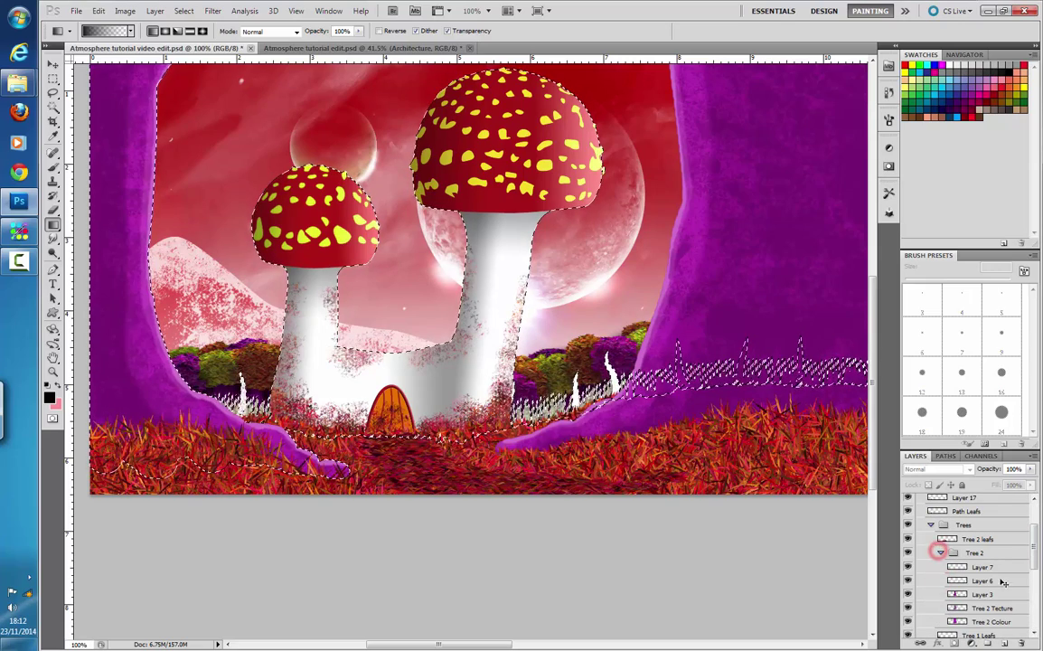
{"action": "left_click", "coordinate": [956, 622], "text": "ctrl+shift"}
{"action": "left_click", "coordinate": [941, 552]}
- Add the outlines of the Tree 2 leafs and Tree 1 Leafs layers to the selection
{"action": "left_click_drag", "start_coordinate": [1035, 562], "coordinate": [1033, 548]}
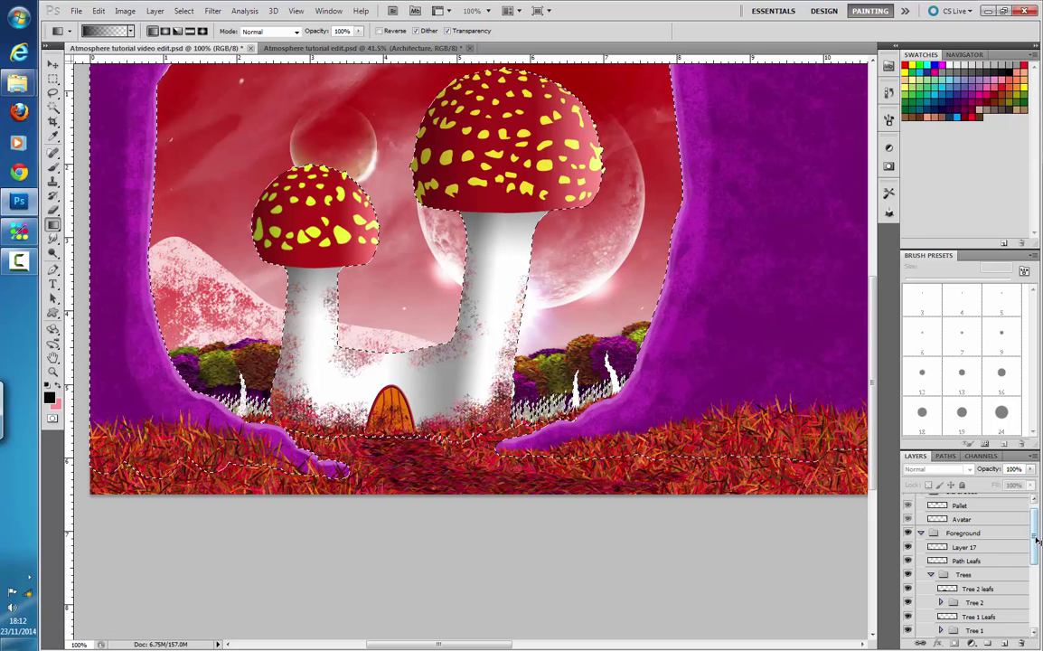
{"action": "left_click_drag", "start_coordinate": [1033, 535], "coordinate": [1034, 522]}
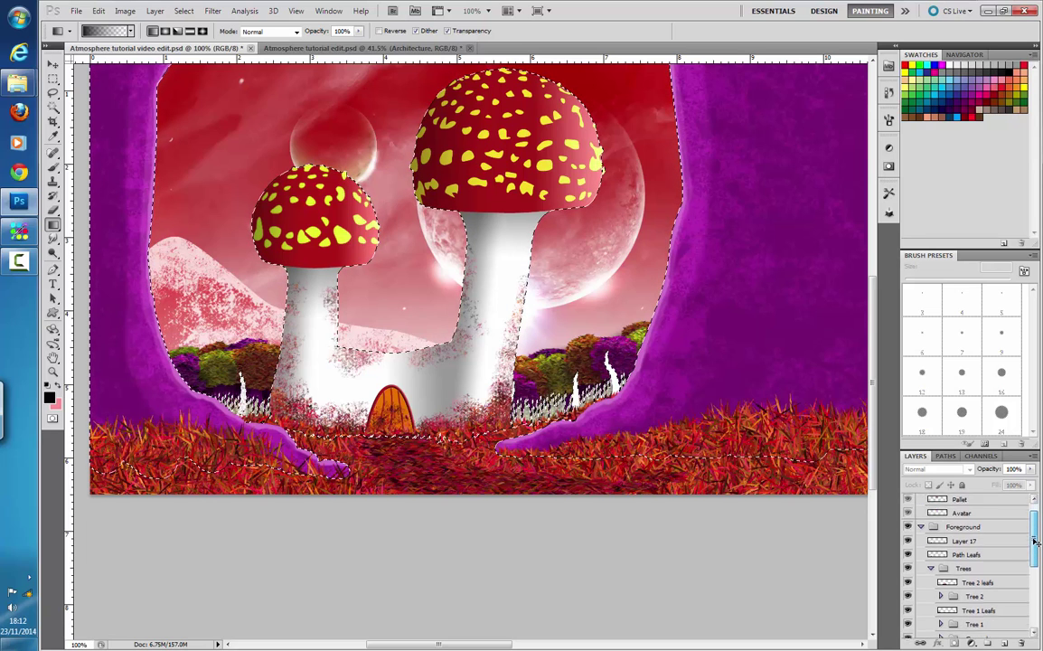
{"action": "scroll", "coordinate": [1035, 547], "scroll_direction": "down", "scroll_amount": 2}
{"action": "left_click", "coordinate": [951, 562], "text": "ctrl+shift"}
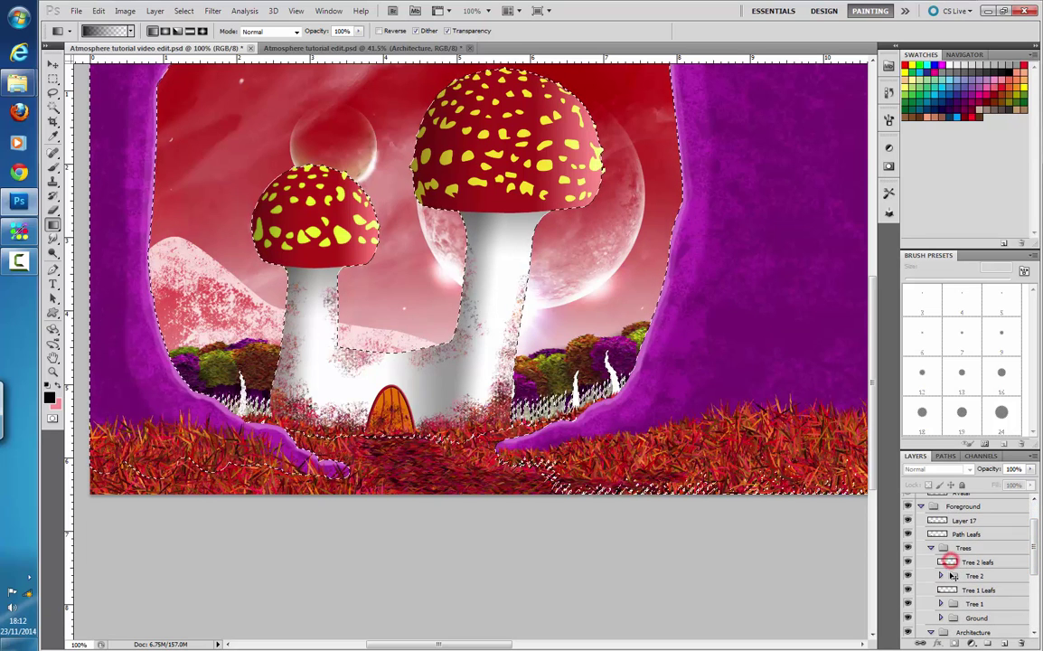
{"action": "left_click", "coordinate": [944, 589], "text": "ctrl+shift"}
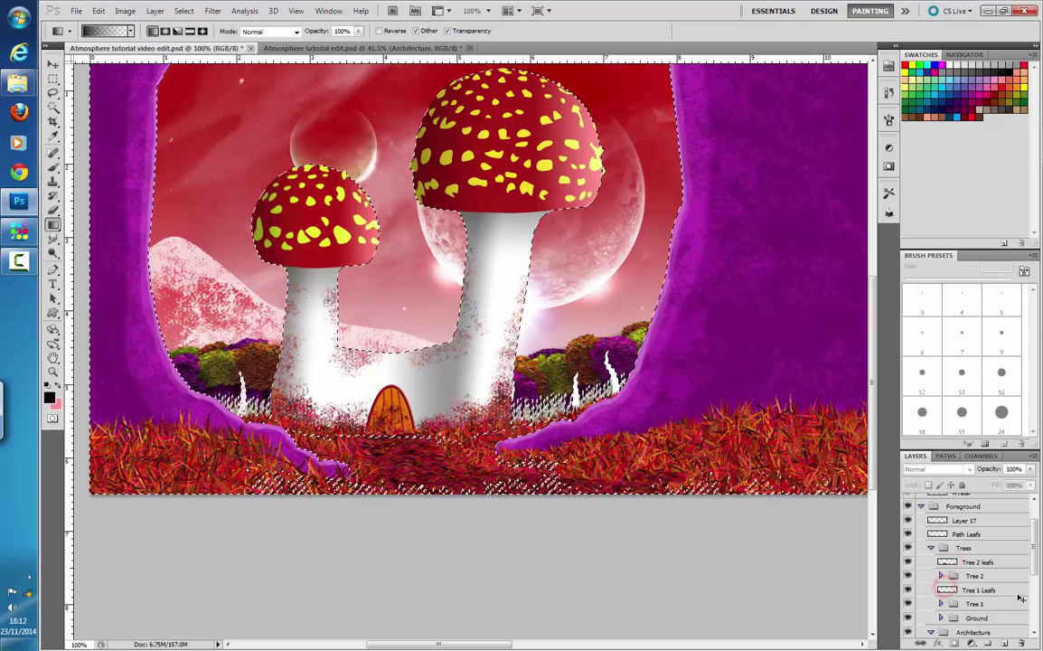
- Expand the Ground group and add the background leaves layer's outline to the selection
{"action": "left_click", "coordinate": [941, 616]}
{"action": "left_click_drag", "start_coordinate": [1035, 543], "coordinate": [1034, 554]}
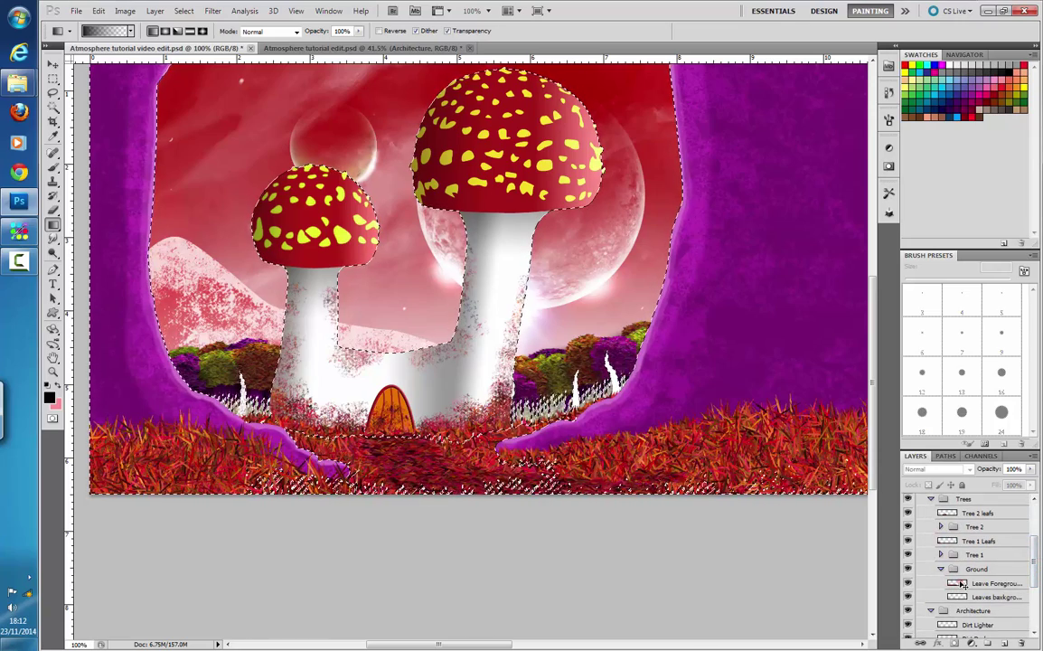
{"action": "left_click", "coordinate": [960, 598], "text": "ctrl+shift"}
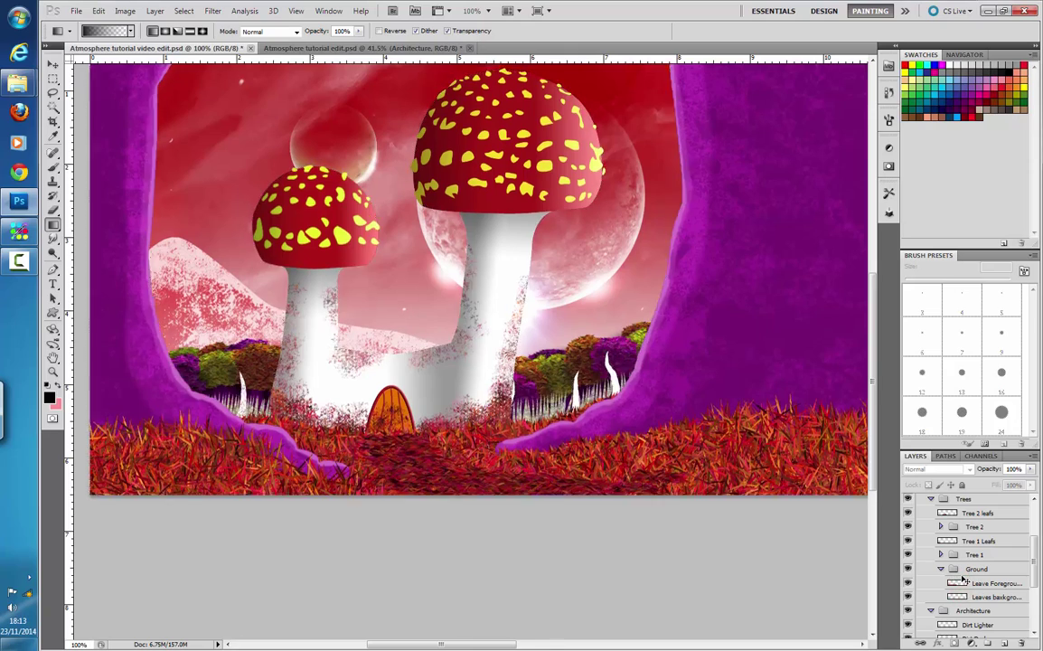
- Set up the Brush tool with the hard round 60 px preset and enlarge it to 158 px
{"action": "key", "text": "ctrl+minus"}
{"action": "key", "text": "ctrl+minus"}
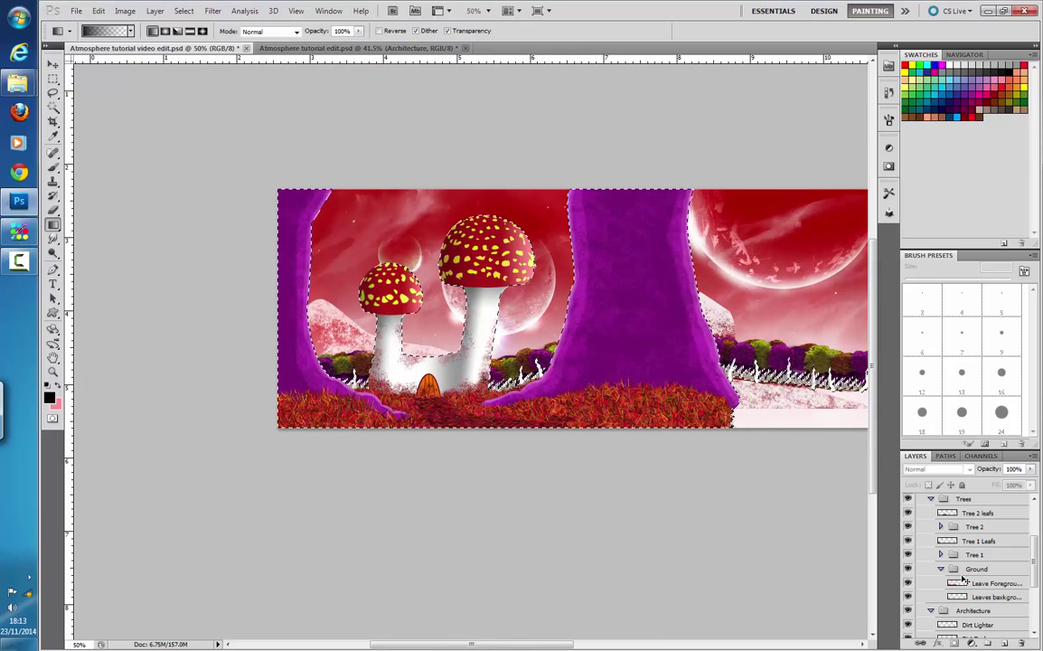
{"action": "left_click", "coordinate": [632, 340], "text": "ctrl"}
{"action": "left_click_drag", "start_coordinate": [613, 357], "coordinate": [557, 391]}
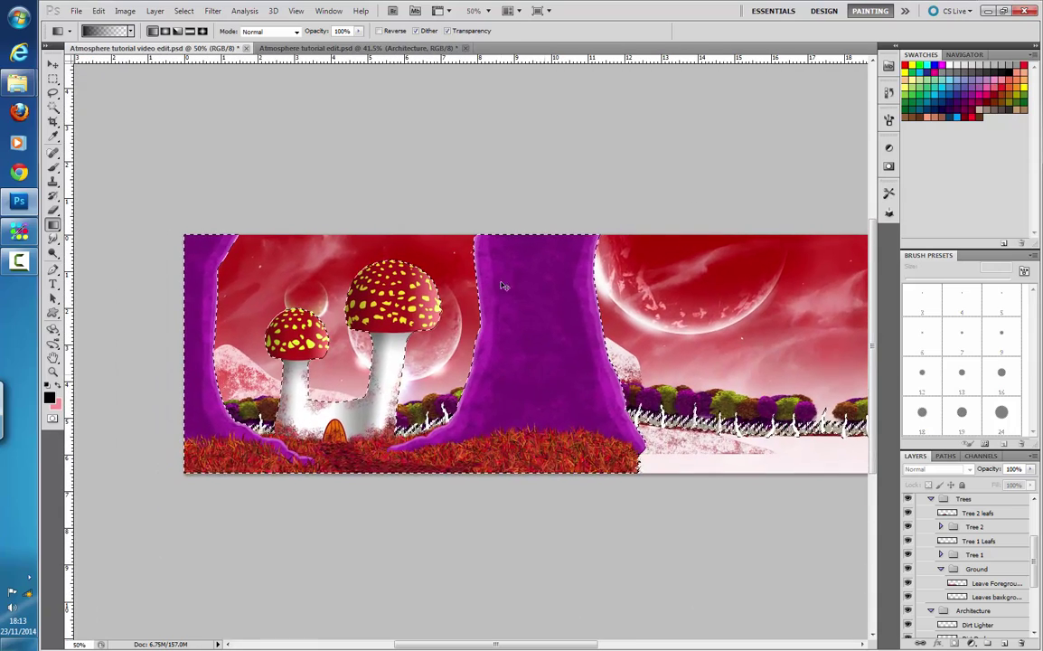
{"action": "left_click", "coordinate": [52, 168]}
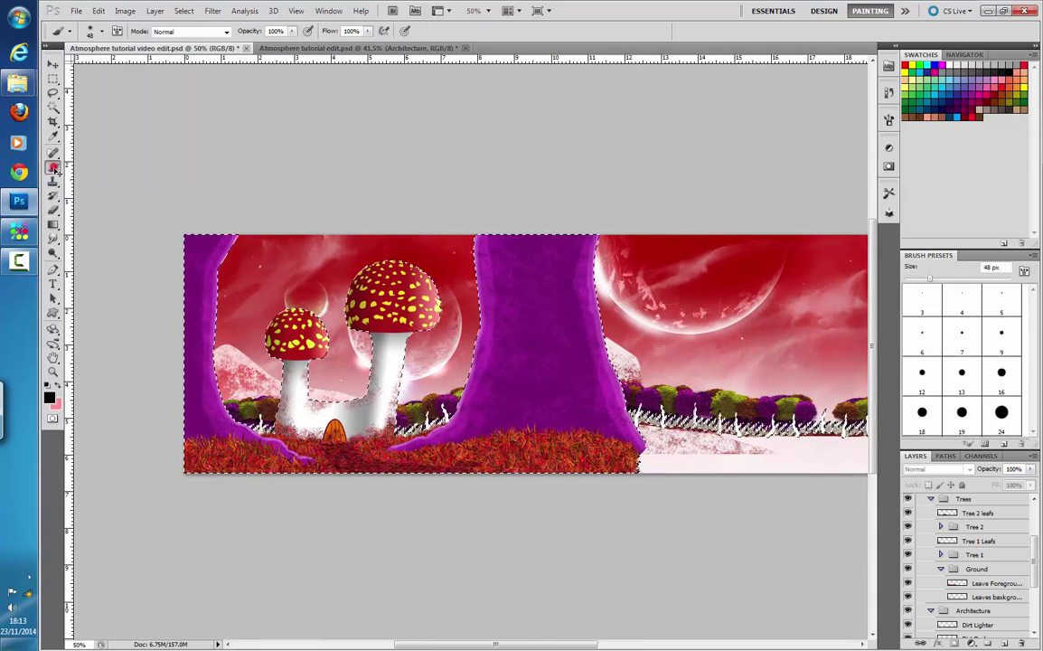
{"action": "left_click", "coordinate": [101, 33]}
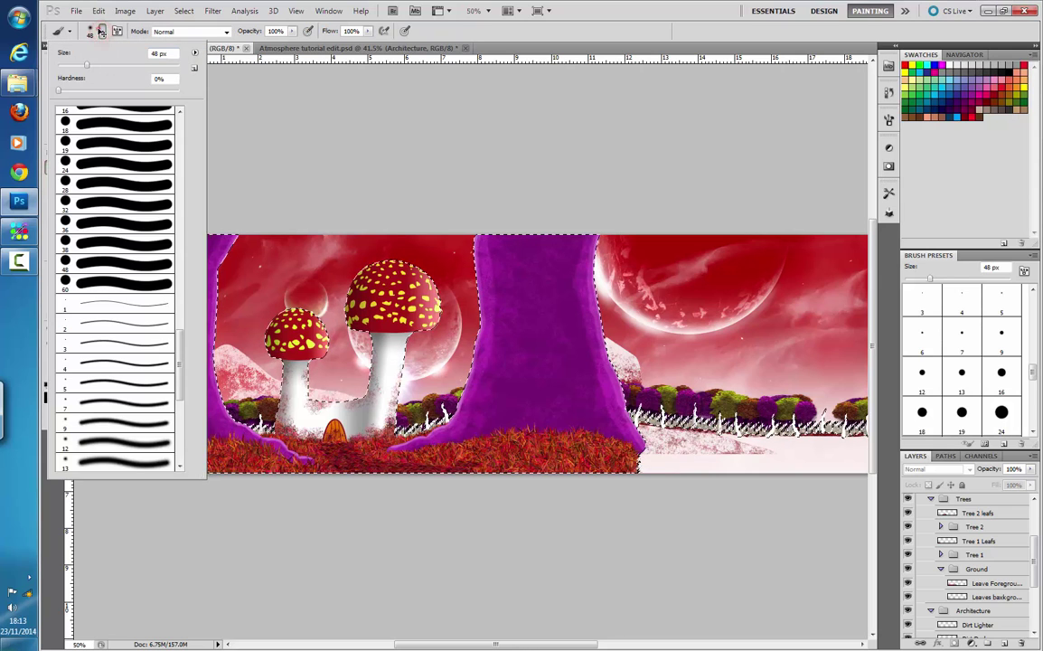
{"action": "left_click", "coordinate": [101, 33]}
{"action": "left_click", "coordinate": [101, 32]}
{"action": "left_click", "coordinate": [105, 285]}
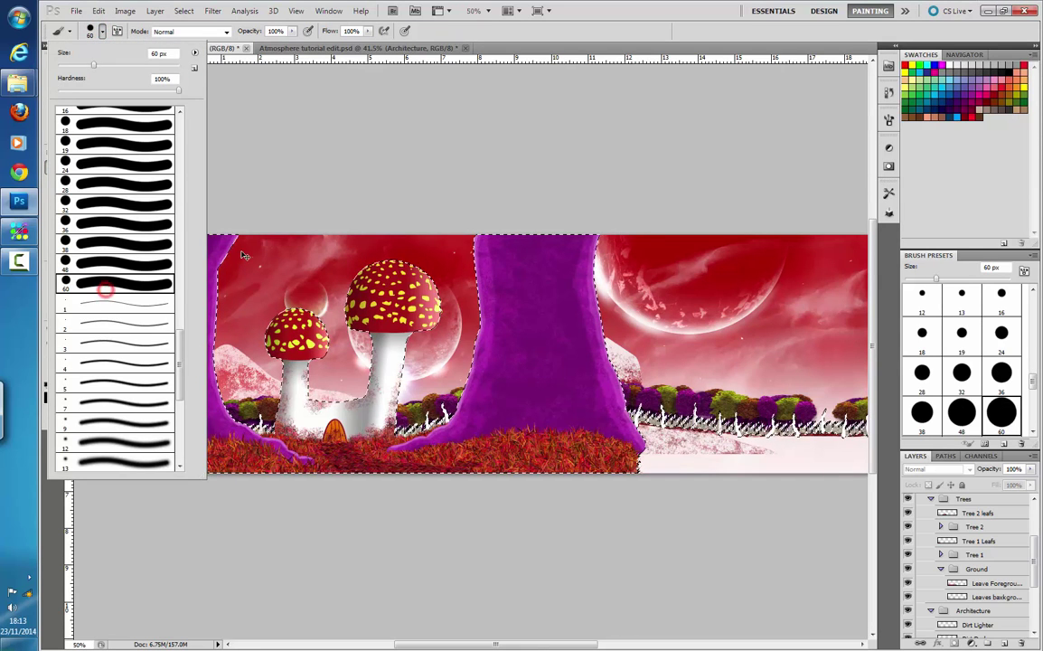
{"action": "left_click", "coordinate": [258, 153]}
{"action": "left_click", "coordinate": [533, 251]}
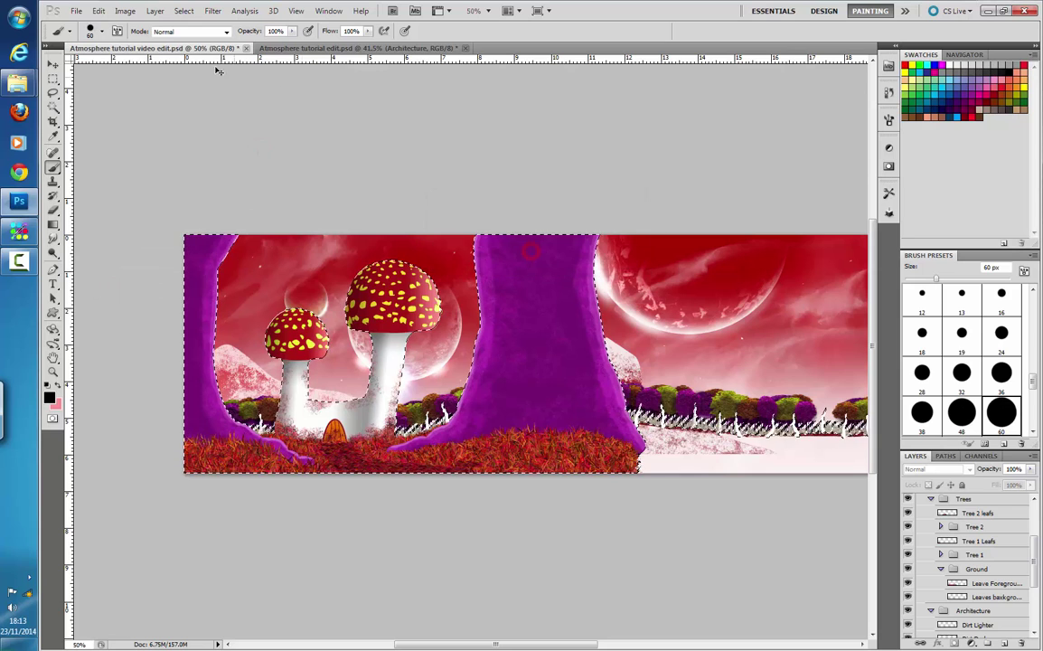
{"action": "left_click", "coordinate": [102, 31]}
{"action": "left_click_drag", "start_coordinate": [94, 63], "coordinate": [136, 69]}
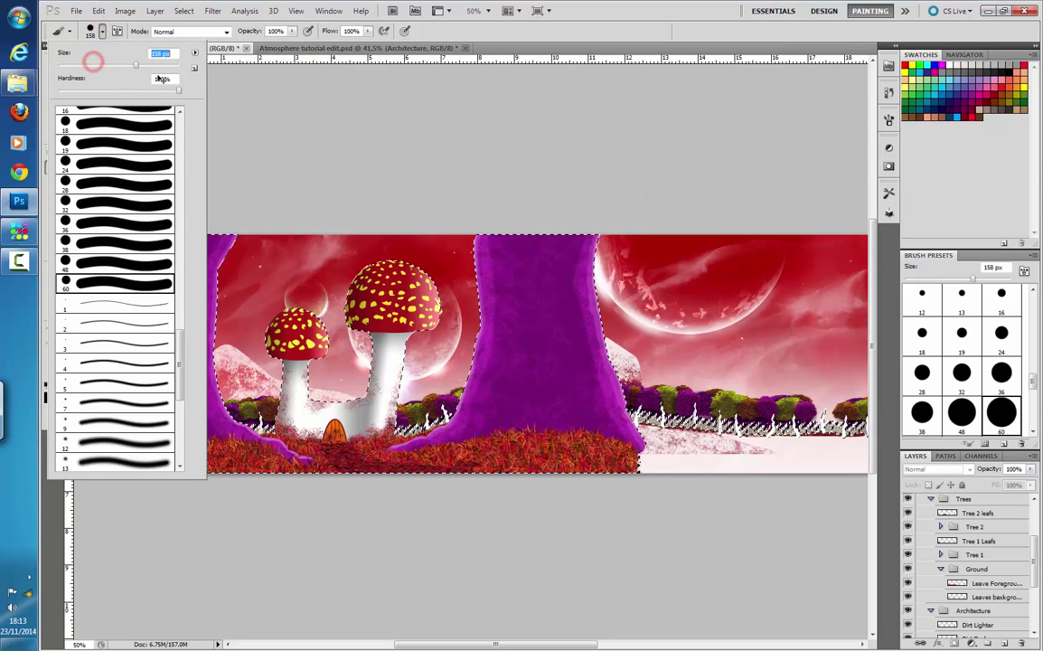
{"action": "left_click_drag", "start_coordinate": [1035, 571], "coordinate": [1036, 552]}
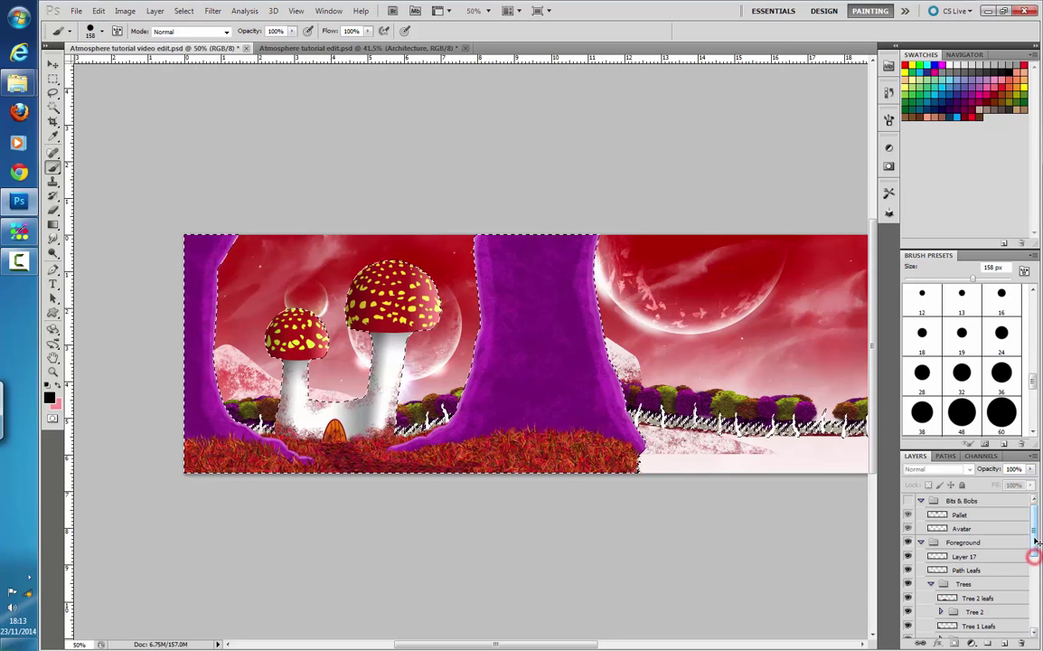
- Collapse the Foreground group and create a new layer directly above it
{"action": "left_click", "coordinate": [990, 542]}
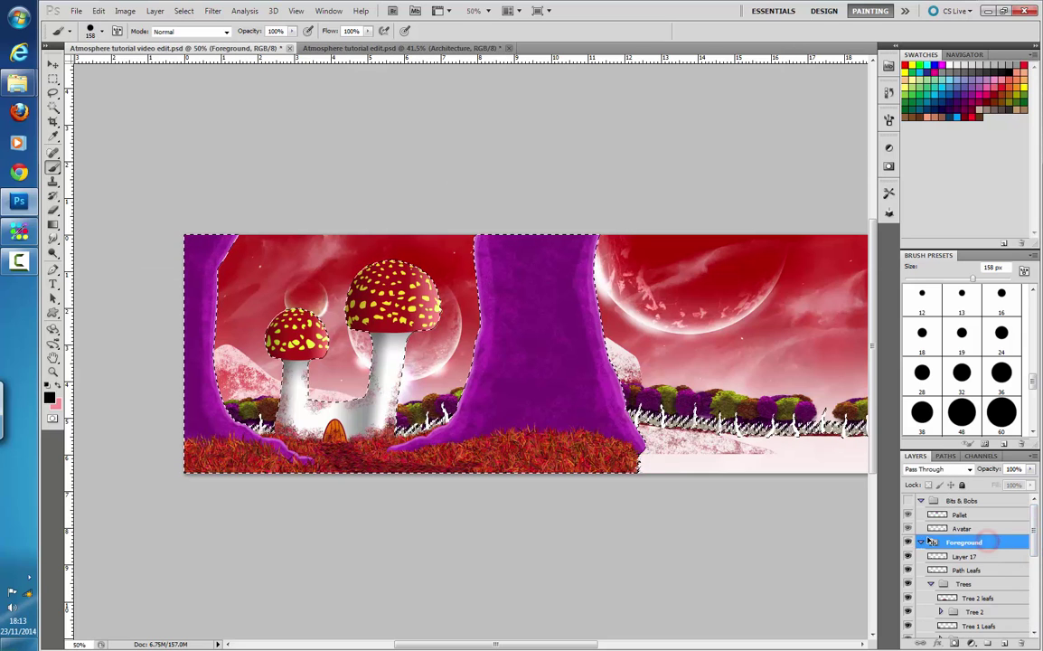
{"action": "left_click", "coordinate": [921, 541]}
{"action": "left_click", "coordinate": [1004, 643]}
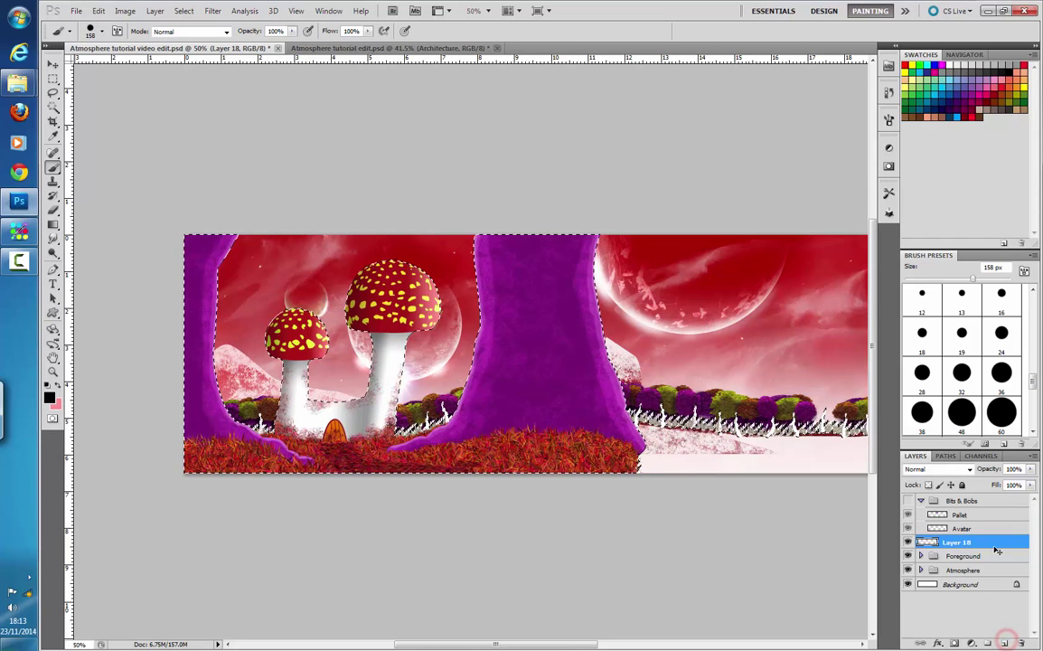
- Paint the whole selection solid black on the new layer, covering the trees, mushrooms, ground leaves and fence across the canvas
{"action": "mouse_move", "coordinate": [192, 238]}
{"action": "left_mouse_down"}
{"action": "mouse_move", "coordinate": [190, 283]}
{"action": "mouse_move", "coordinate": [231, 272]}
{"action": "mouse_move", "coordinate": [233, 340]}
{"action": "mouse_move", "coordinate": [279, 355]}
{"action": "mouse_move", "coordinate": [301, 383]}
{"action": "mouse_move", "coordinate": [193, 451]}
{"action": "mouse_move", "coordinate": [166, 445]}
{"action": "mouse_move", "coordinate": [272, 336]}
{"action": "mouse_move", "coordinate": [324, 347]}
{"action": "mouse_move", "coordinate": [351, 374]}
{"action": "mouse_move", "coordinate": [393, 339]}
{"action": "mouse_move", "coordinate": [381, 308]}
{"action": "mouse_move", "coordinate": [390, 235]}
{"action": "mouse_move", "coordinate": [432, 333]}
{"action": "mouse_move", "coordinate": [470, 337]}
{"action": "mouse_move", "coordinate": [434, 405]}
{"action": "mouse_move", "coordinate": [378, 454]}
{"action": "mouse_move", "coordinate": [404, 502]}
{"action": "mouse_move", "coordinate": [584, 425]}
{"action": "mouse_move", "coordinate": [664, 438]}
{"action": "mouse_move", "coordinate": [664, 468]}
{"action": "mouse_move", "coordinate": [511, 288]}
{"action": "mouse_move", "coordinate": [461, 300]}
{"action": "mouse_move", "coordinate": [523, 331]}
{"action": "left_mouse_up"}
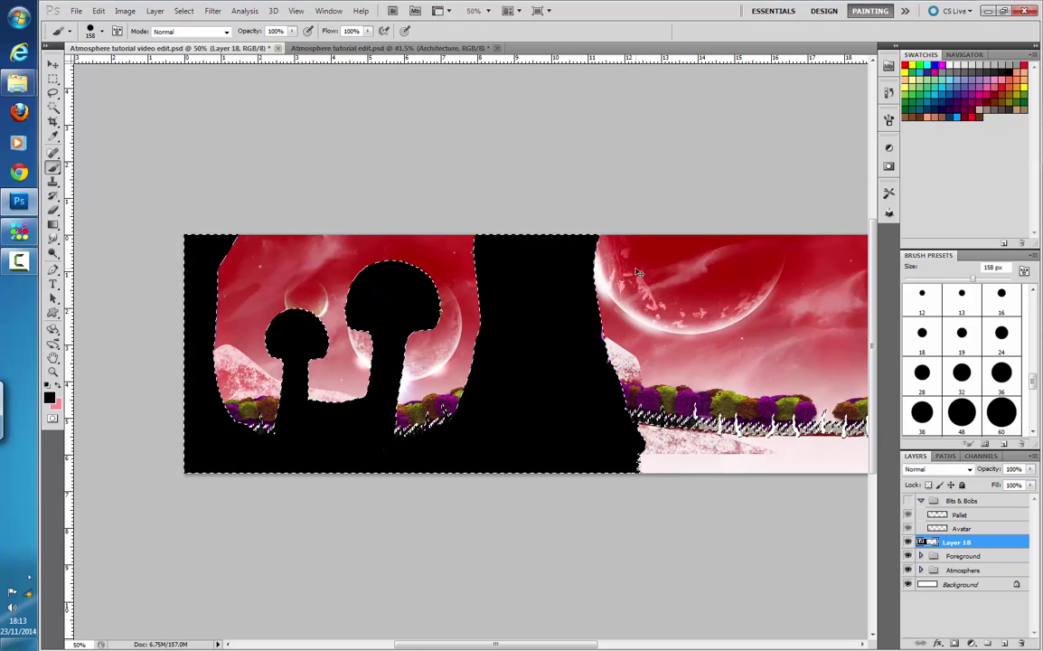
{"action": "left_click_drag", "start_coordinate": [738, 543], "coordinate": [396, 520]}
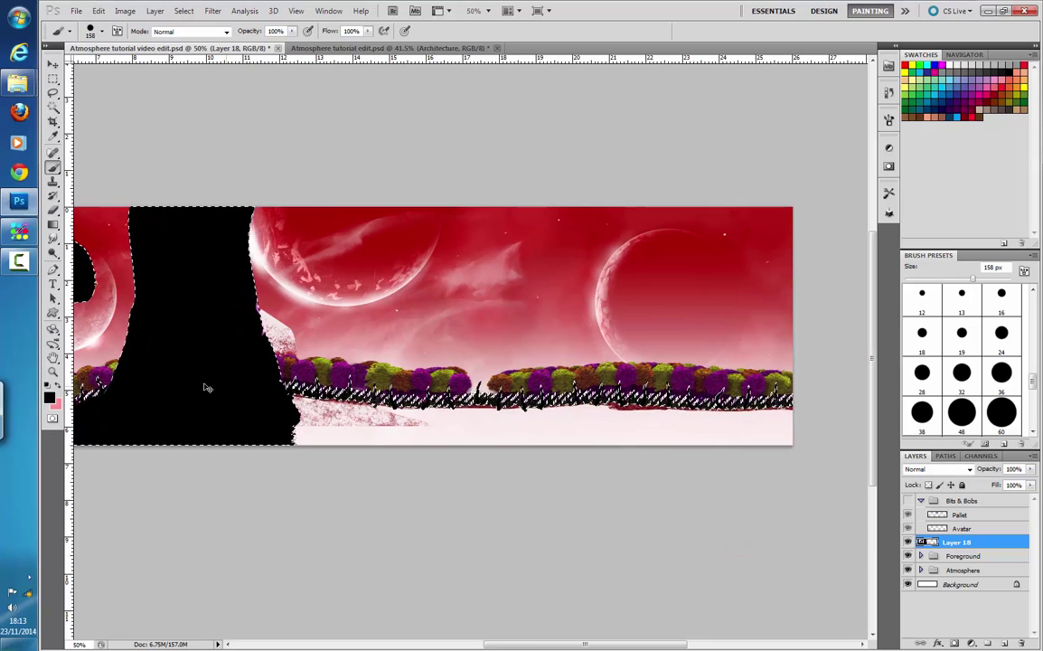
{"action": "left_click_drag", "start_coordinate": [260, 383], "coordinate": [554, 396]}
{"action": "left_click", "coordinate": [517, 328]}
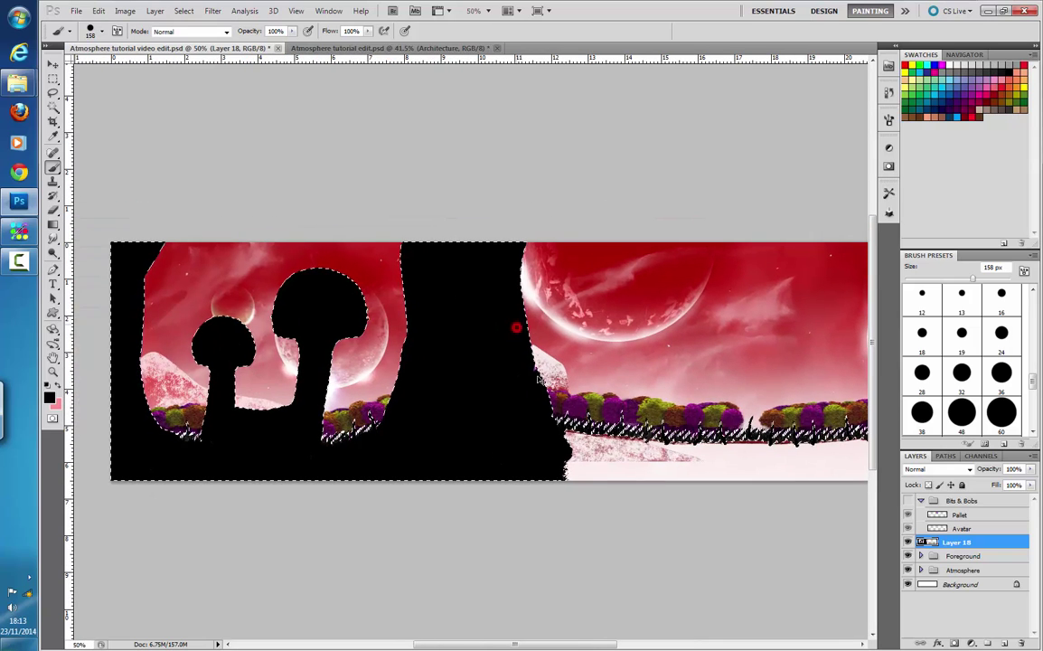
{"action": "left_click_drag", "start_coordinate": [465, 453], "coordinate": [541, 431]}
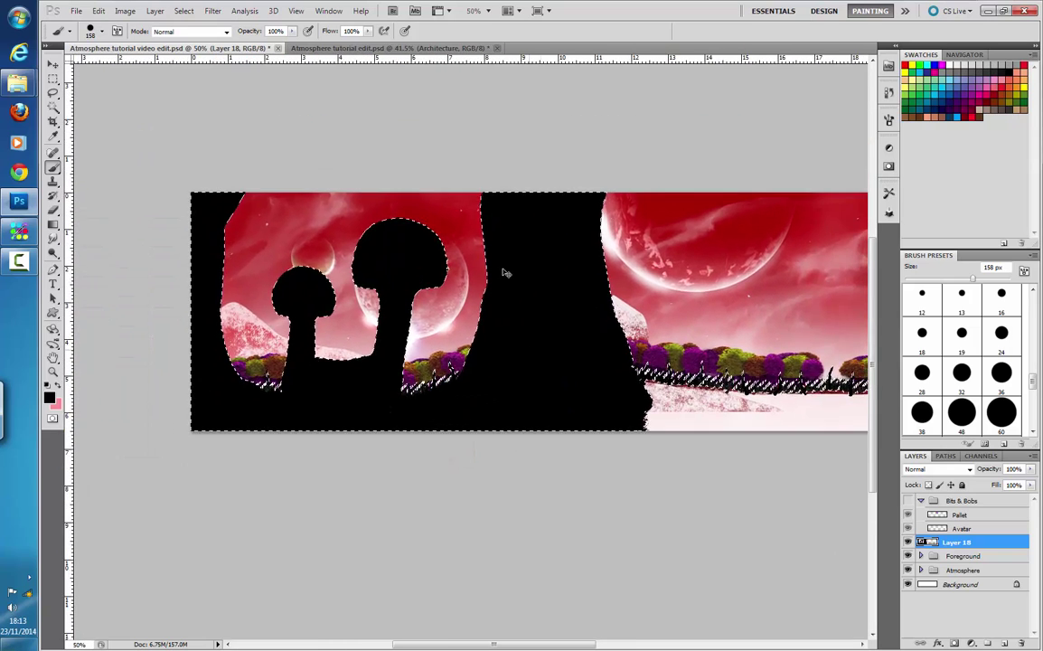
- Lower the black shadow layer's opacity to 40% and clear the selection
{"action": "left_click_drag", "start_coordinate": [1030, 470], "coordinate": [993, 486]}
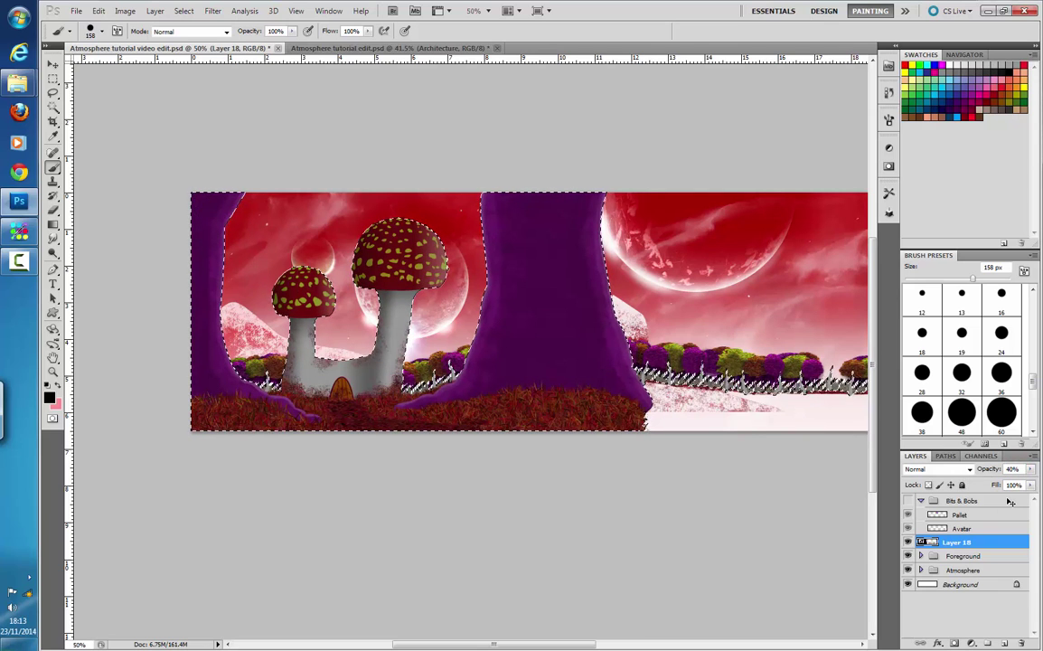
{"action": "key", "text": "ctrl+d"}
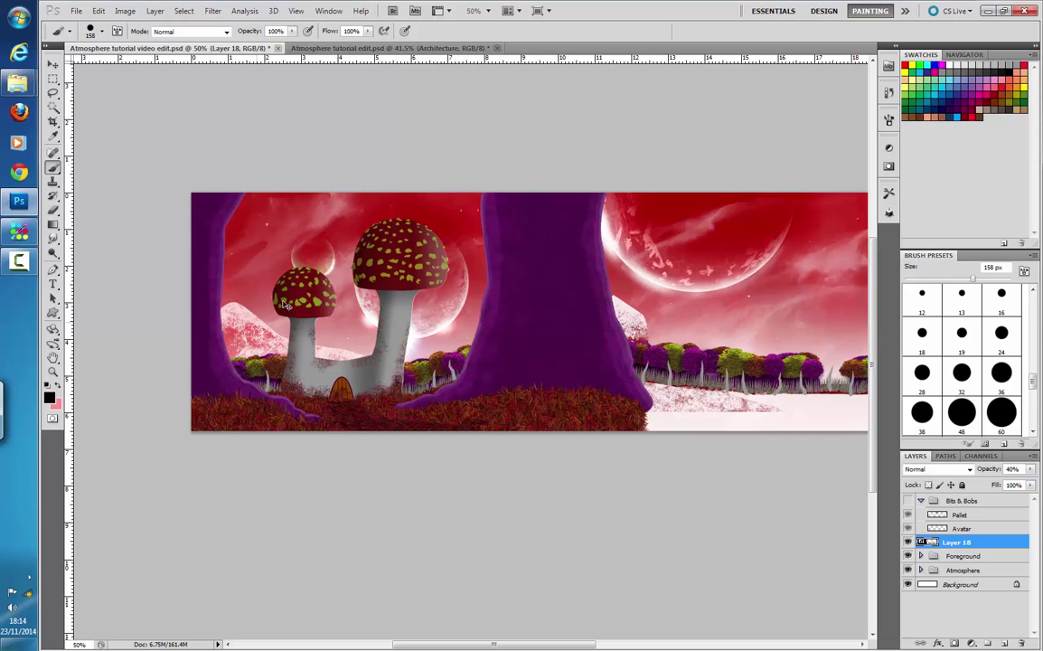
- Switch to the Move tool and examine the darkened tree and mushroom stem edges near the bright moon glow up close
{"action": "left_click", "coordinate": [53, 65]}
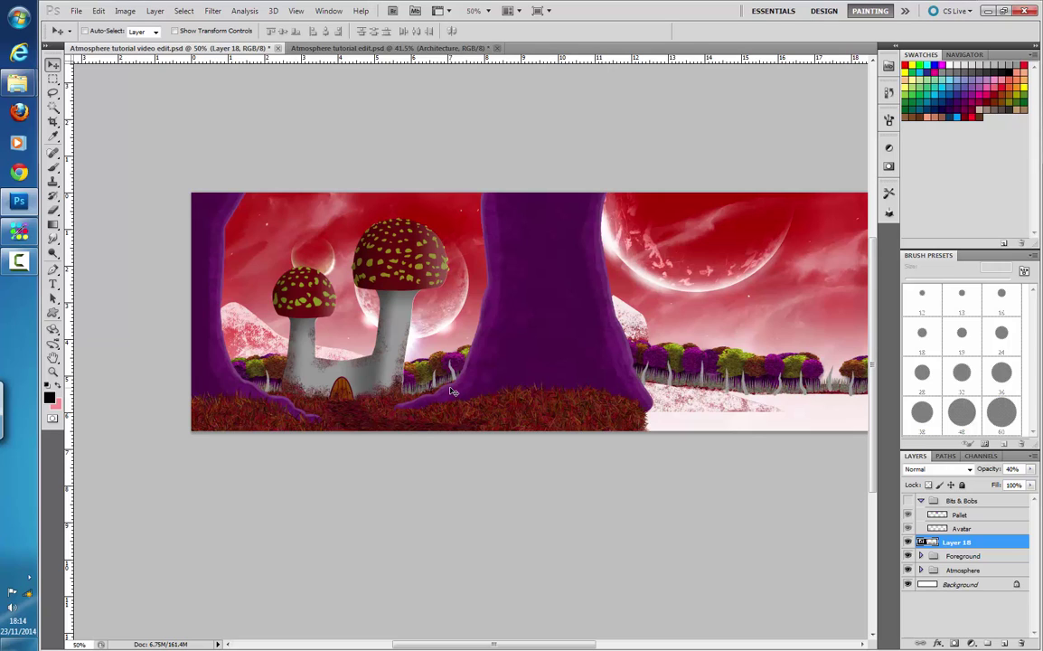
{"action": "scroll", "coordinate": [453, 391], "scroll_direction": "up", "scroll_amount": 5}
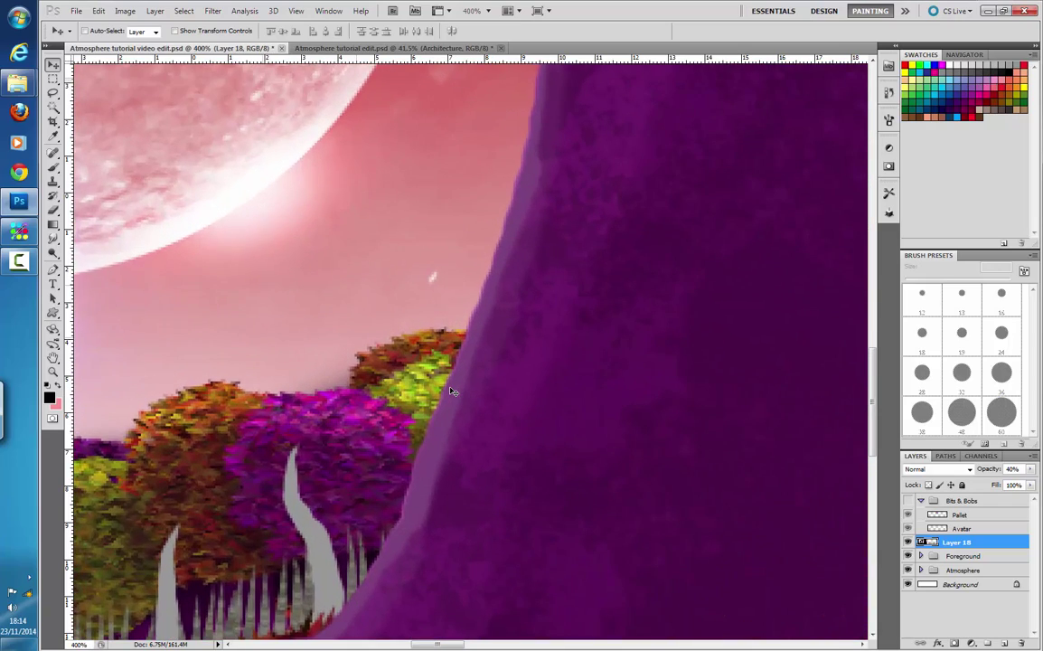
{"action": "left_click_drag", "start_coordinate": [315, 296], "coordinate": [810, 396]}
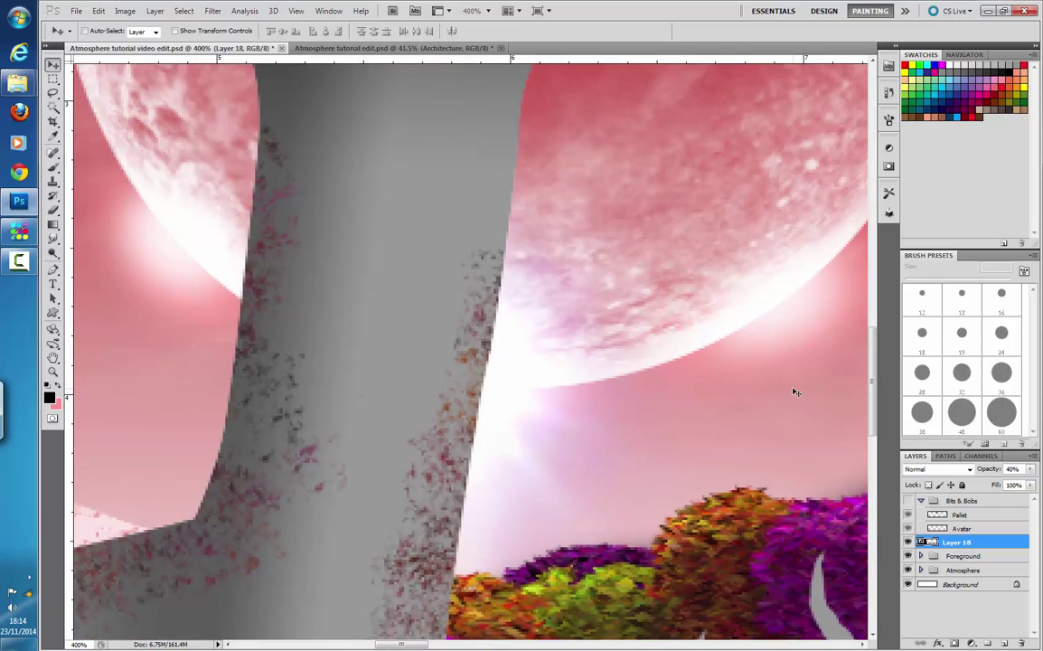
{"action": "scroll", "coordinate": [796, 392], "scroll_direction": "up", "scroll_amount": 3}
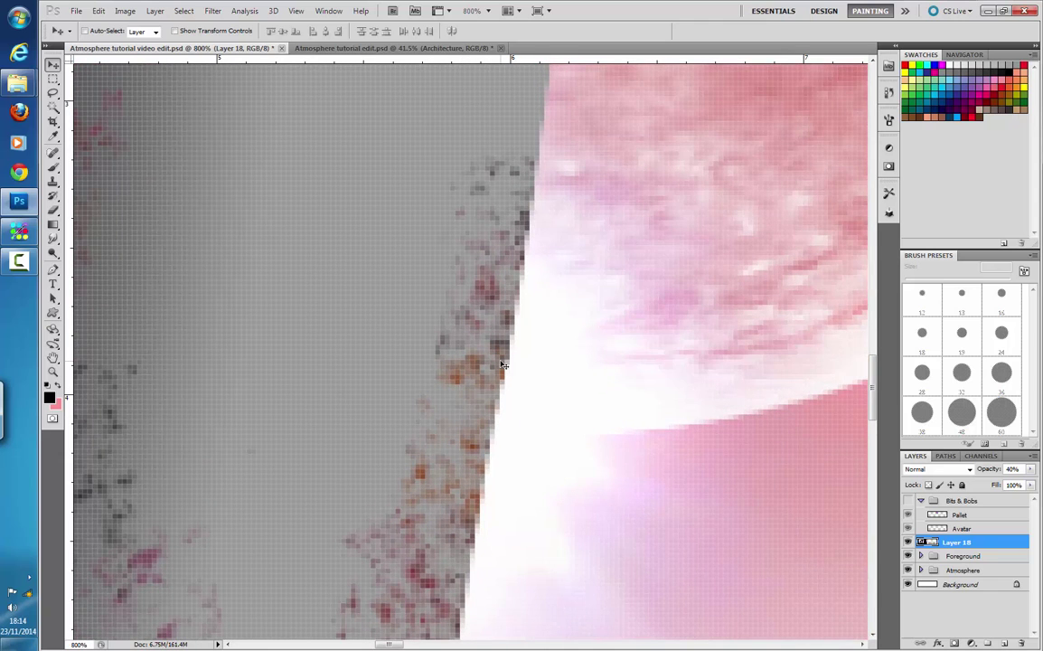
{"action": "scroll", "coordinate": [503, 364], "scroll_direction": "down", "scroll_amount": 5}
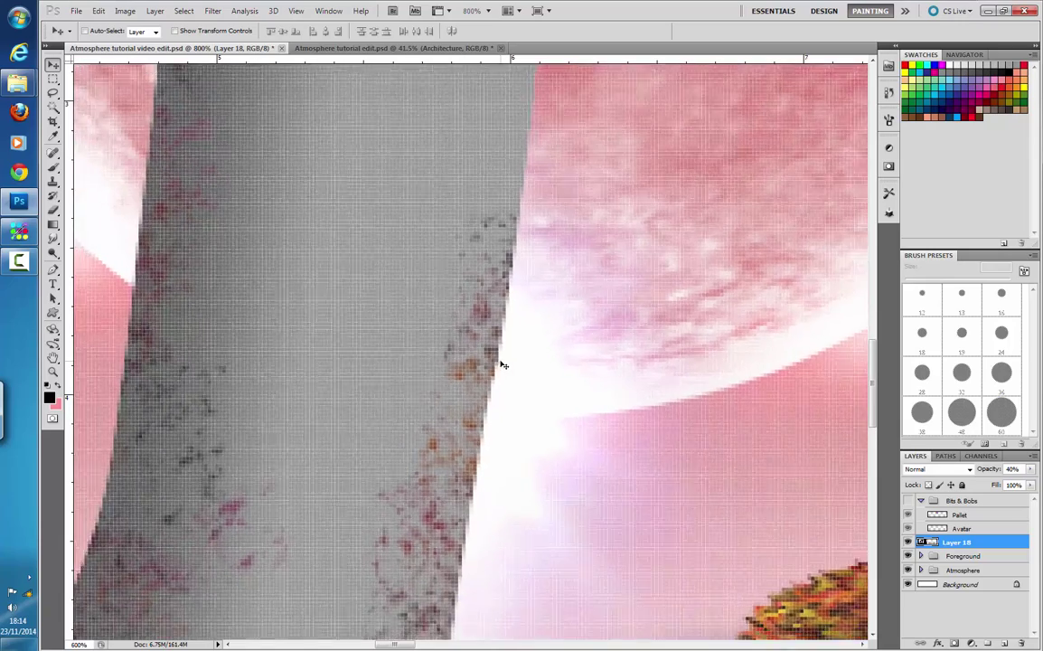
{"action": "scroll", "coordinate": [503, 364], "scroll_direction": "down", "scroll_amount": 4}
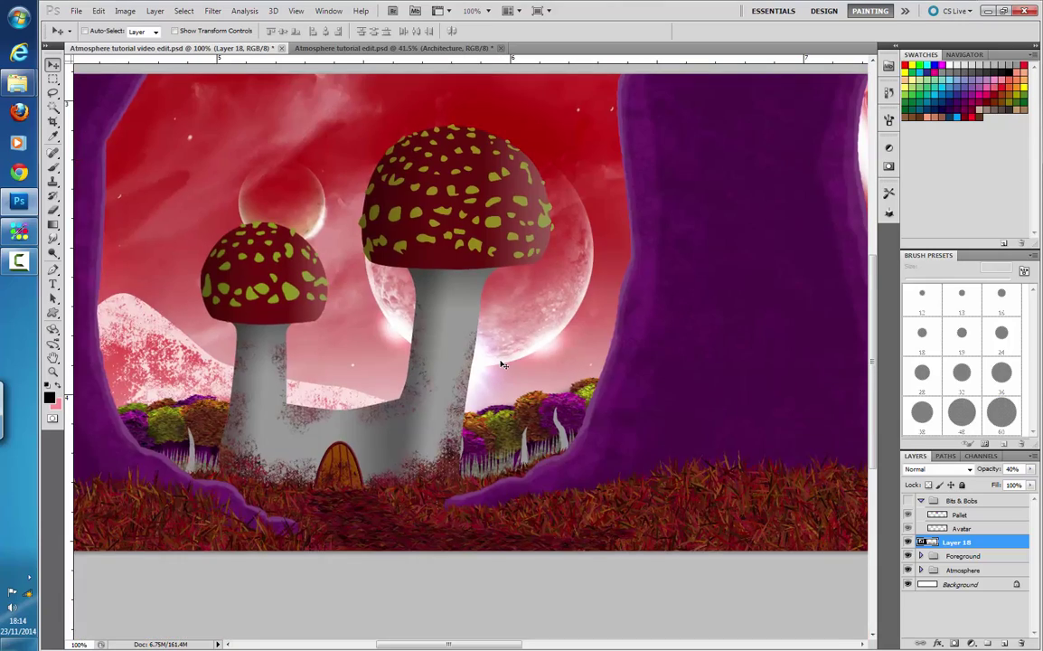